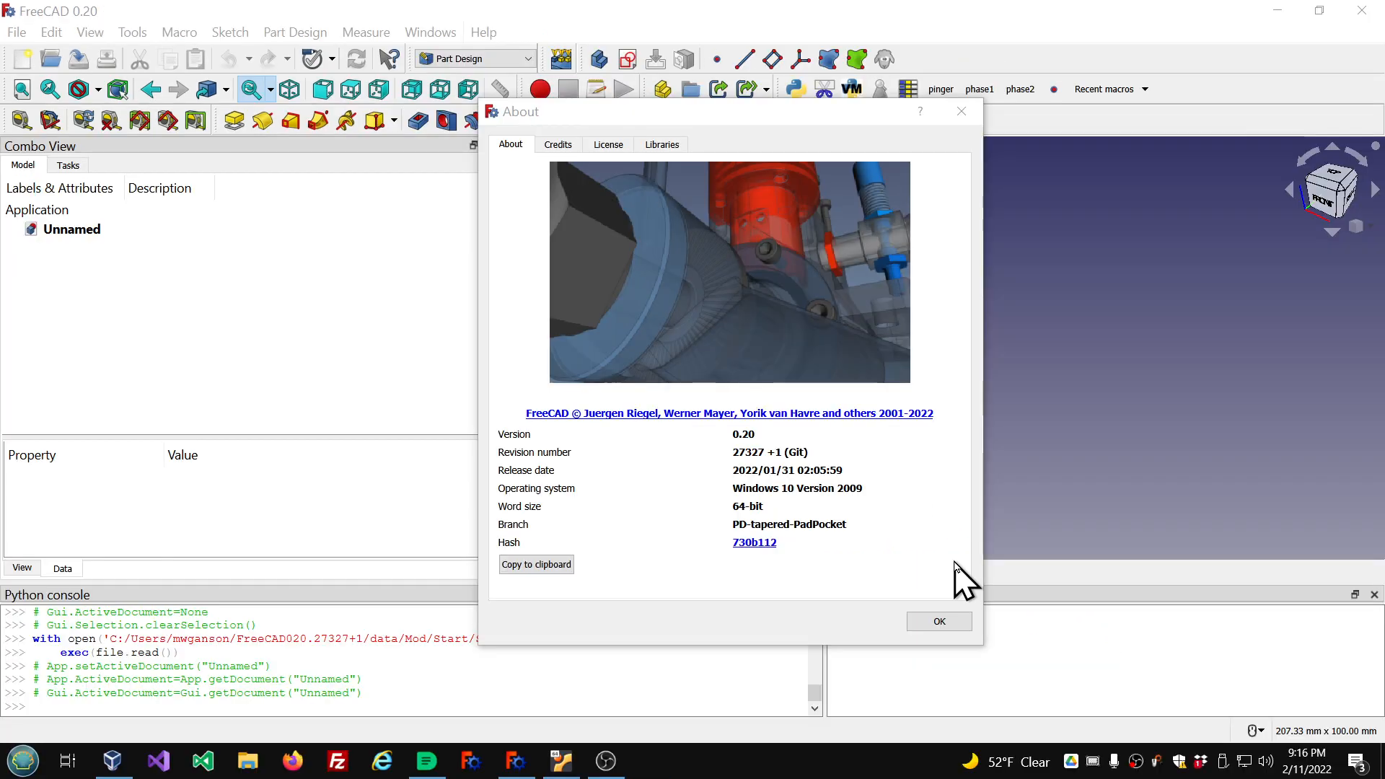
# Create a new body and a separate Part tube with 5 mm outer radius, 2 mm inner radius and 10 mm height
pyautogui.click(939, 622)
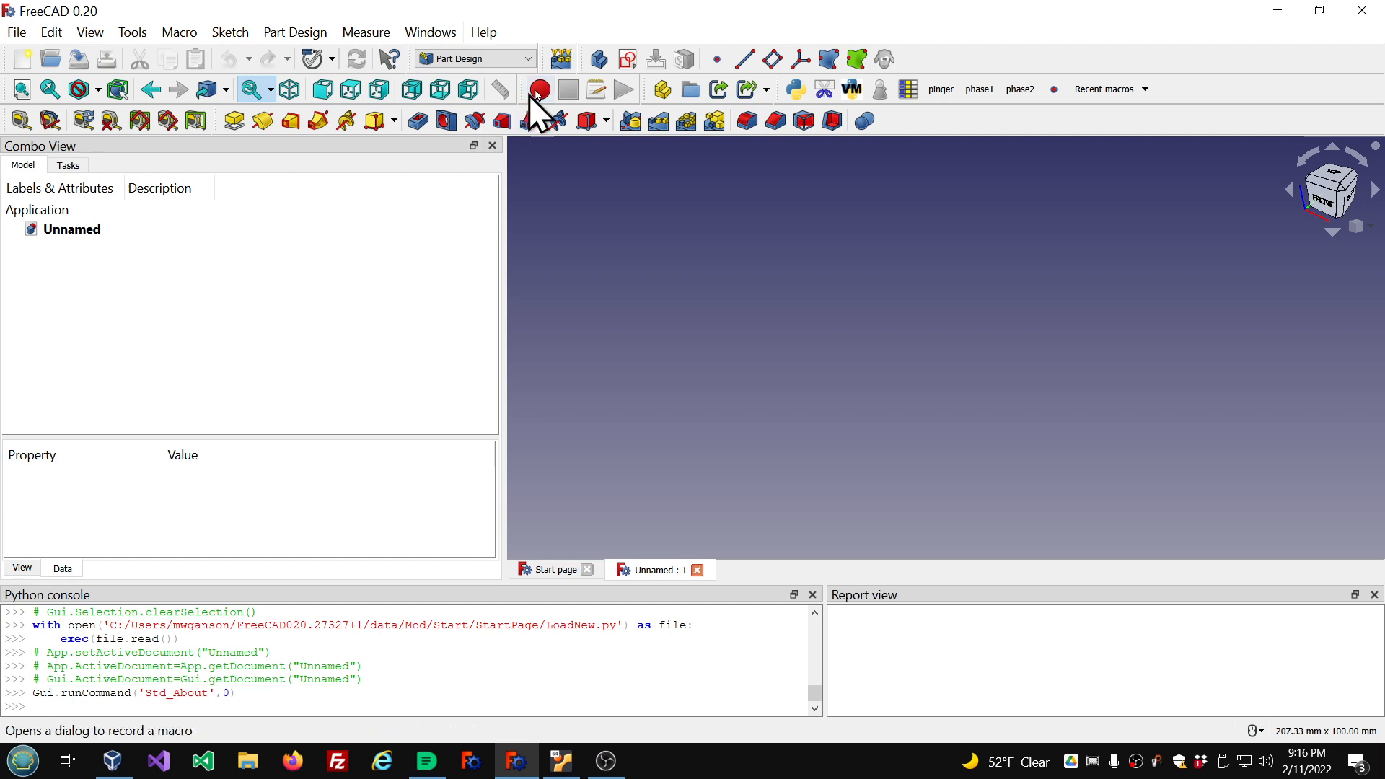
pyautogui.click(599, 59)
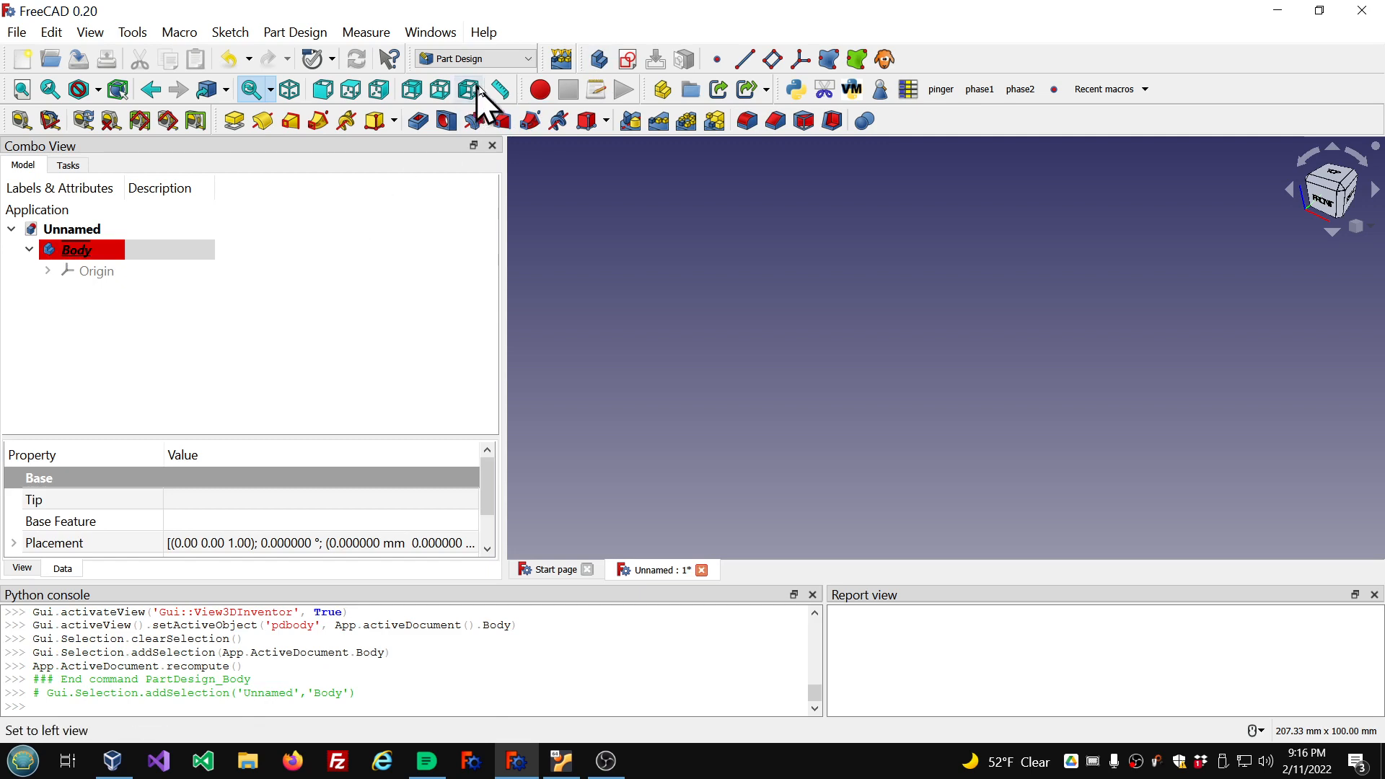
pyautogui.click(526, 61)
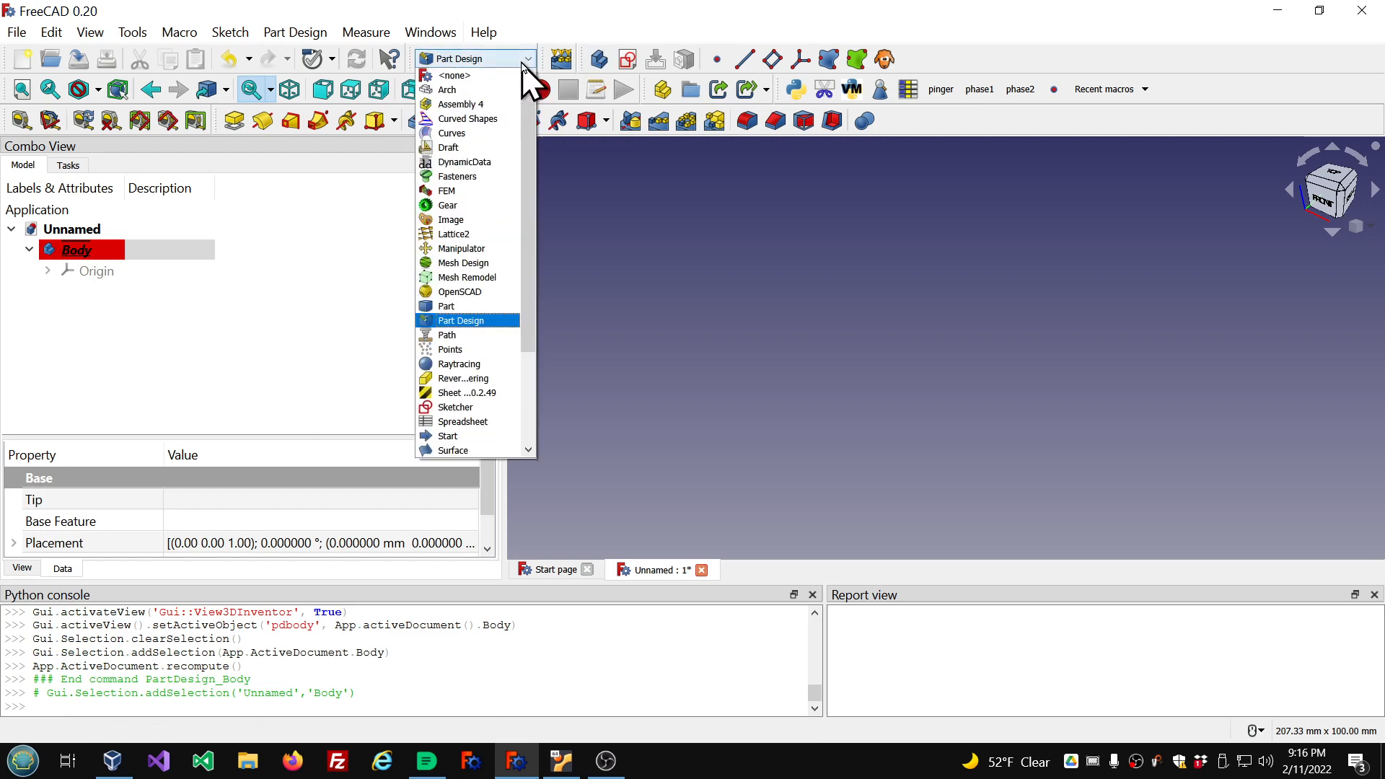
pyautogui.click(462, 306)
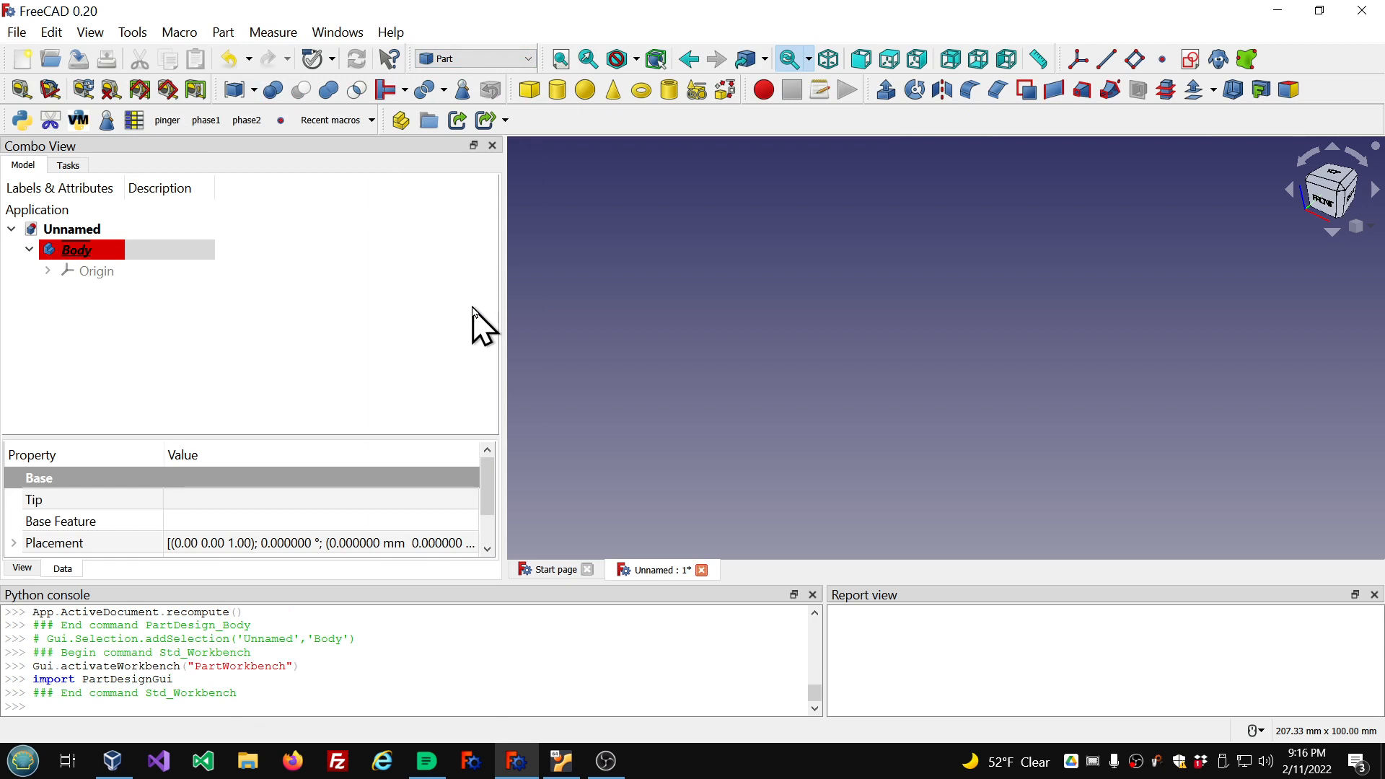
pyautogui.click(670, 91)
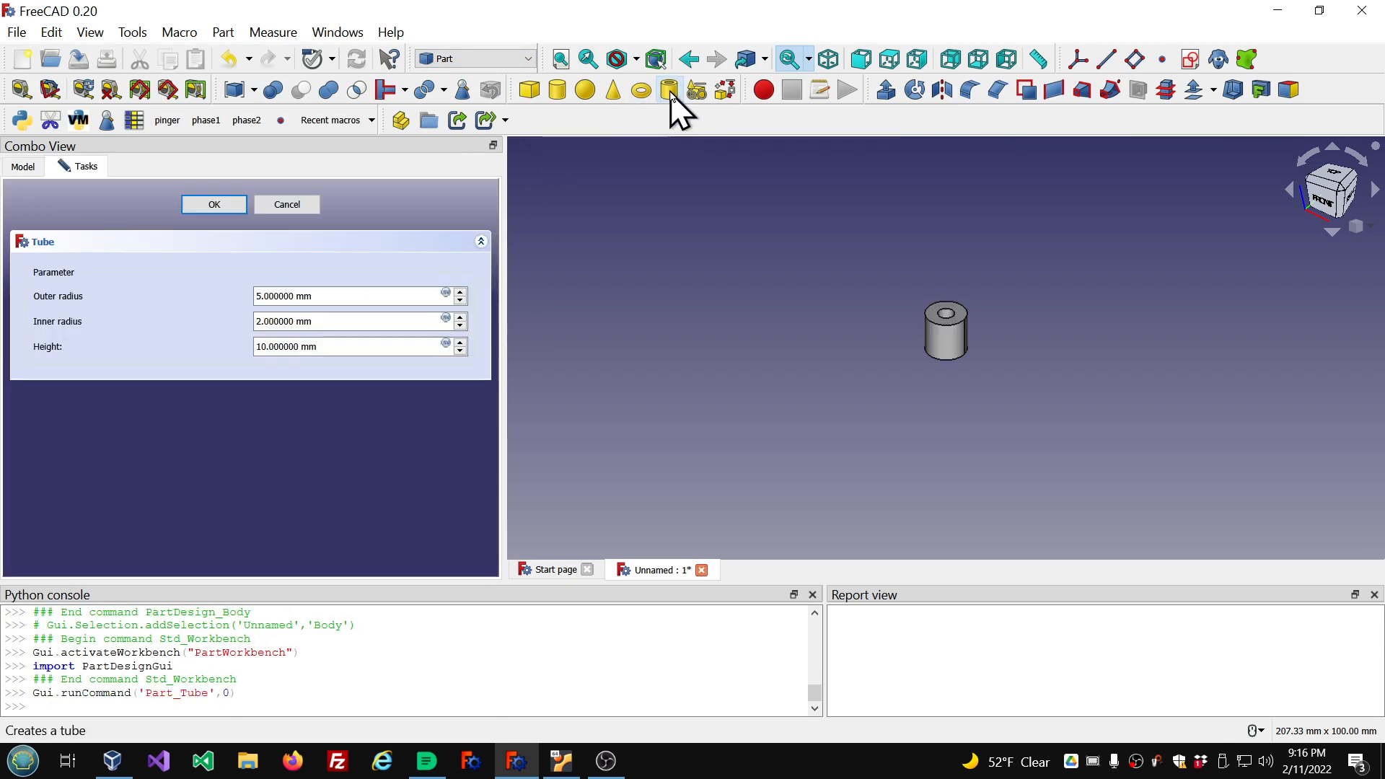
pyautogui.click(214, 205)
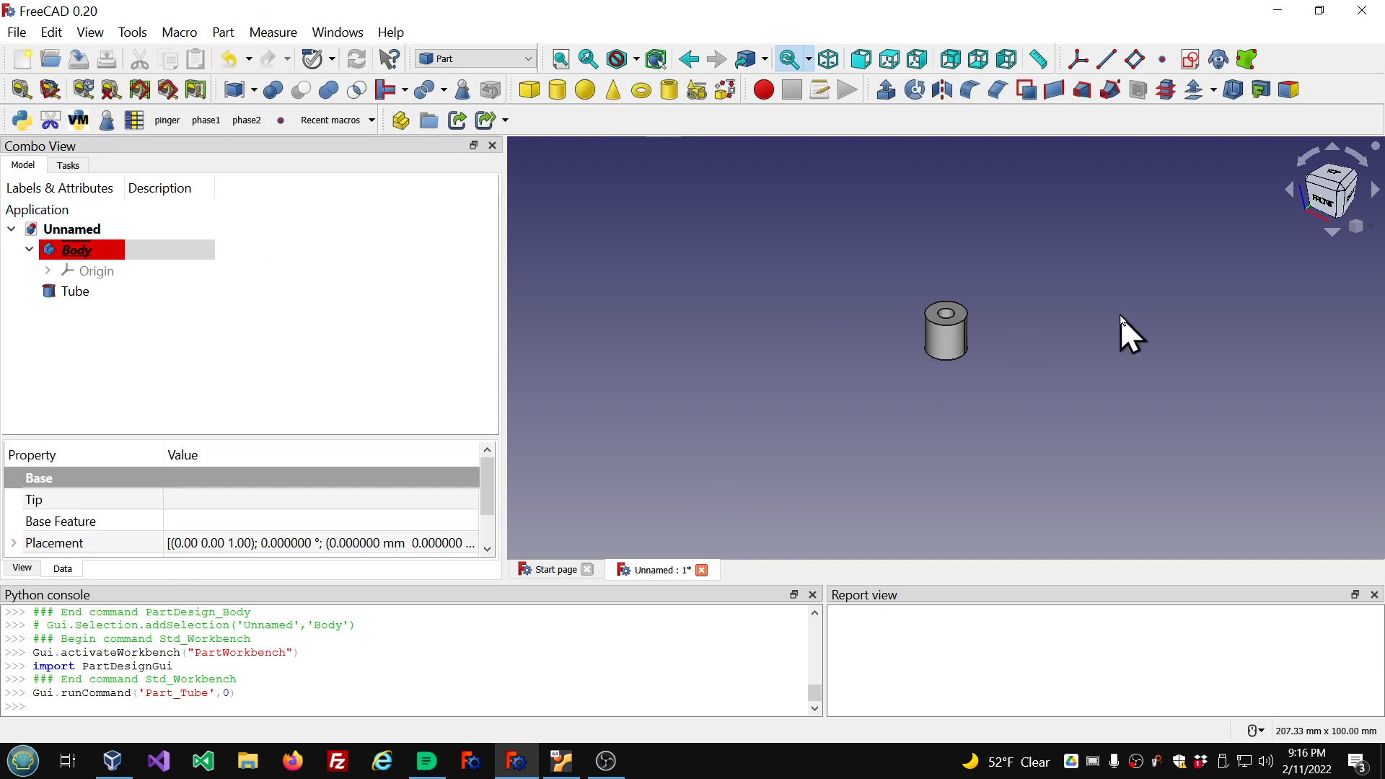
pyautogui.scroll(3, 1120, 315)
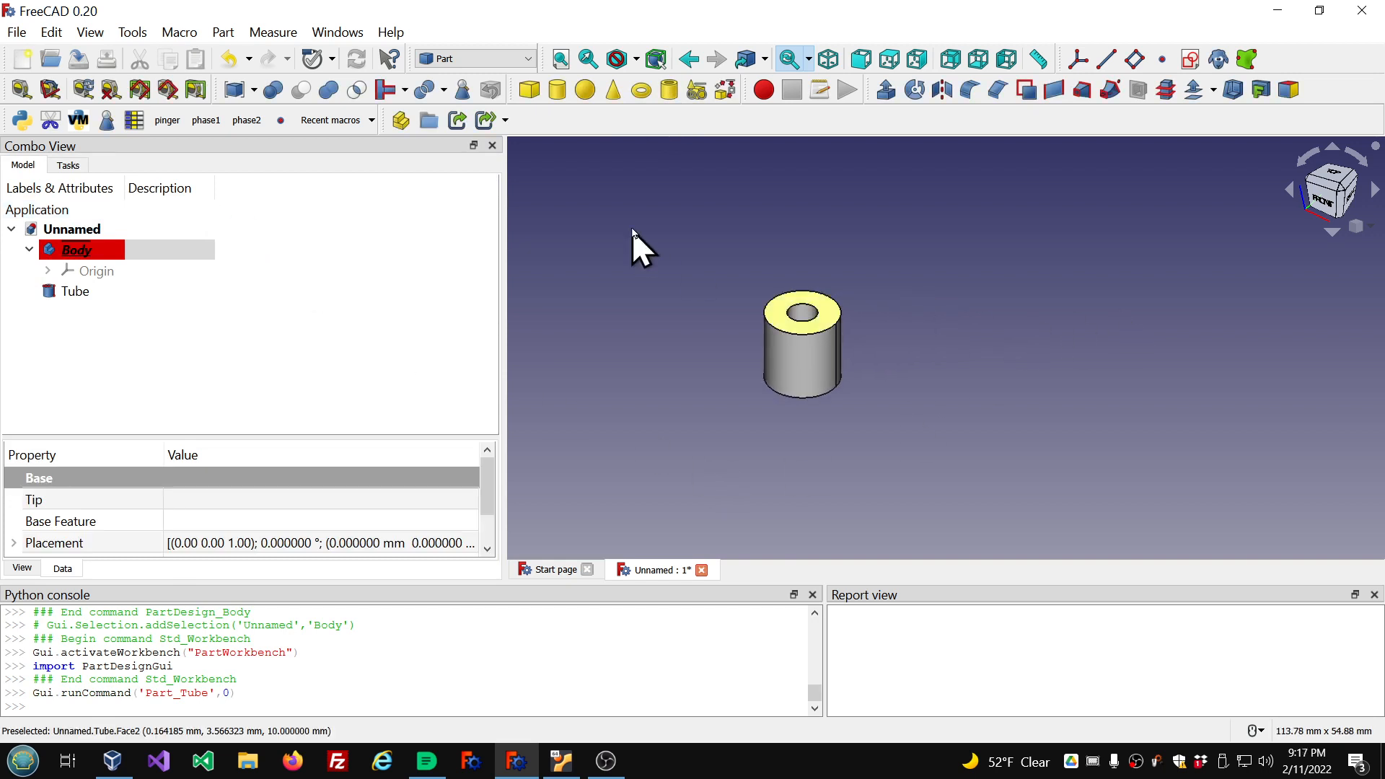
# In the Part Design workbench, sketch a rectangle about 30 mm tall around the tube on the body's XY plane
pyautogui.click(525, 60)
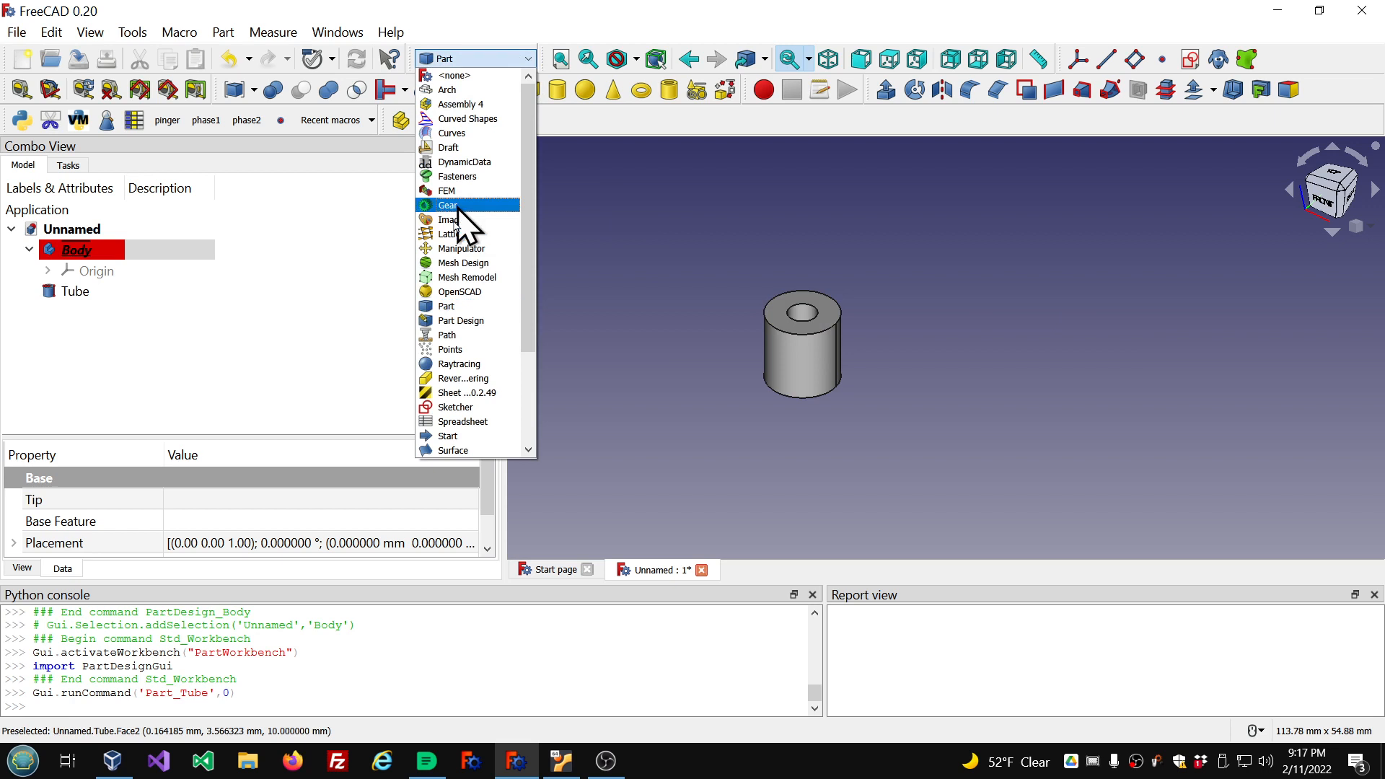
pyautogui.click(447, 321)
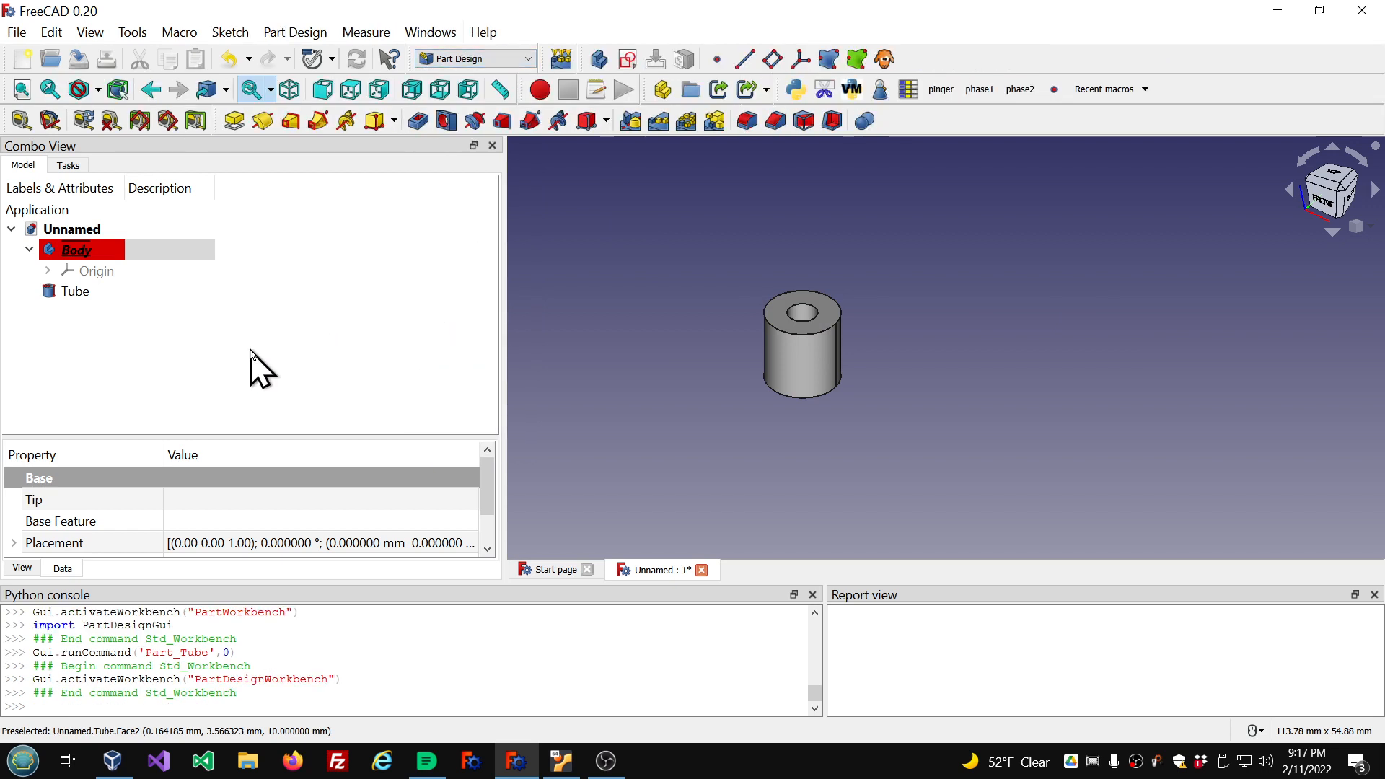
pyautogui.click(576, 260)
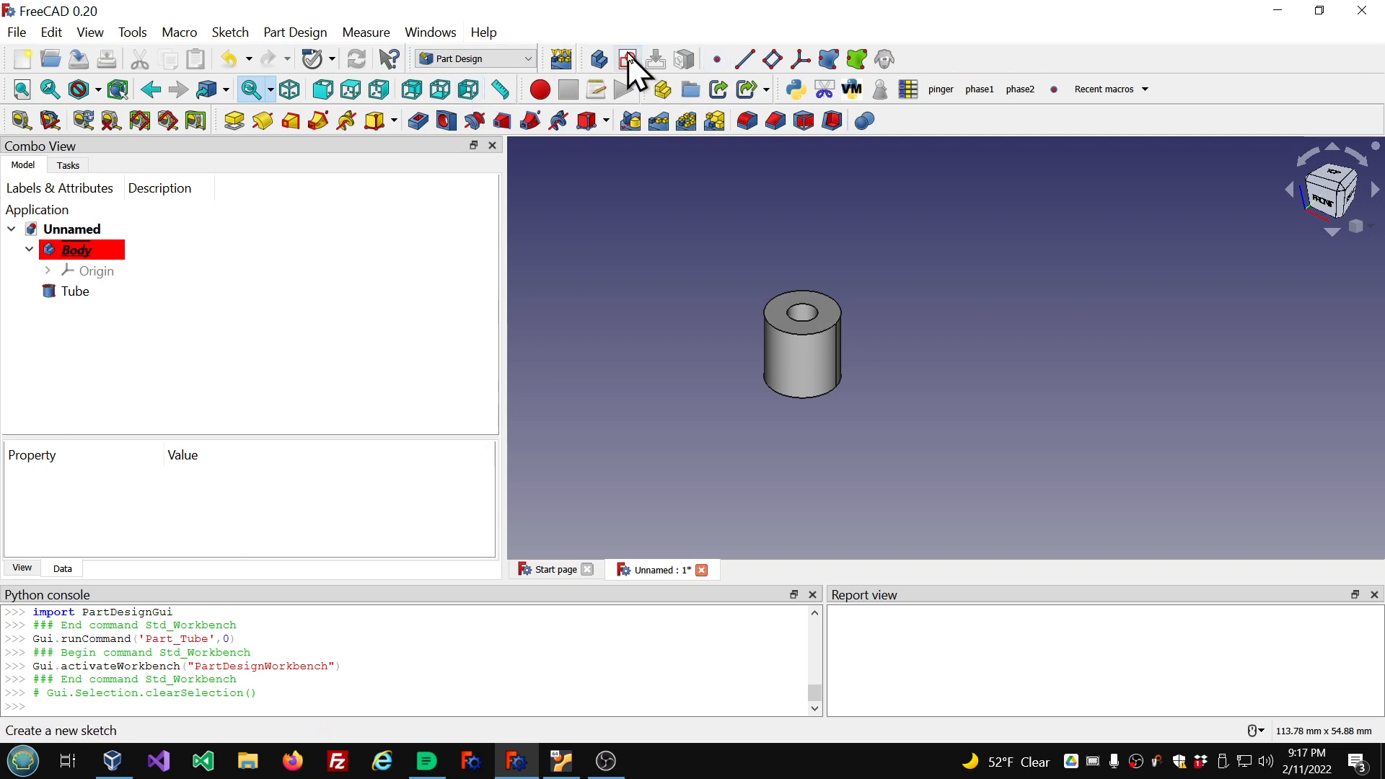
pyautogui.click(628, 59)
pyautogui.click(109, 277)
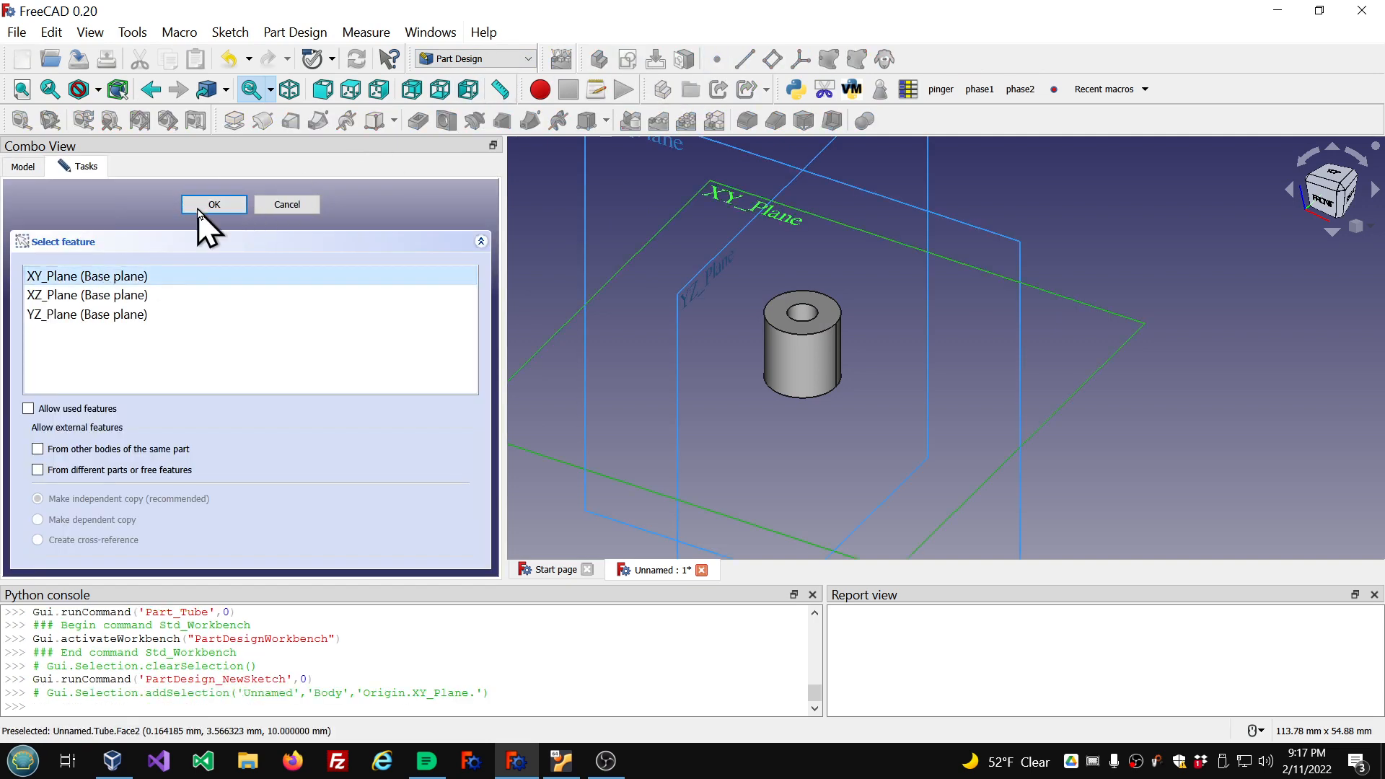
pyautogui.click(202, 209)
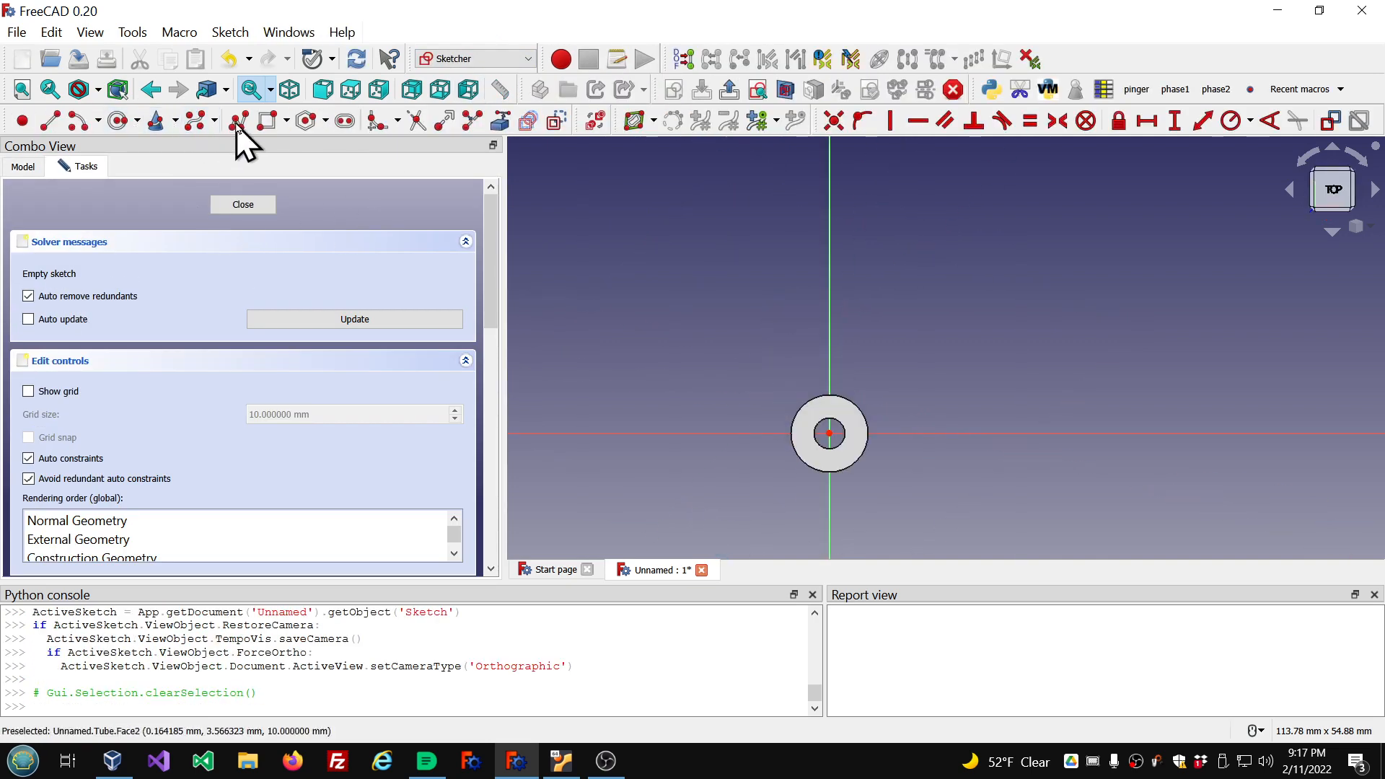
pyautogui.click(266, 121)
pyautogui.click(570, 274)
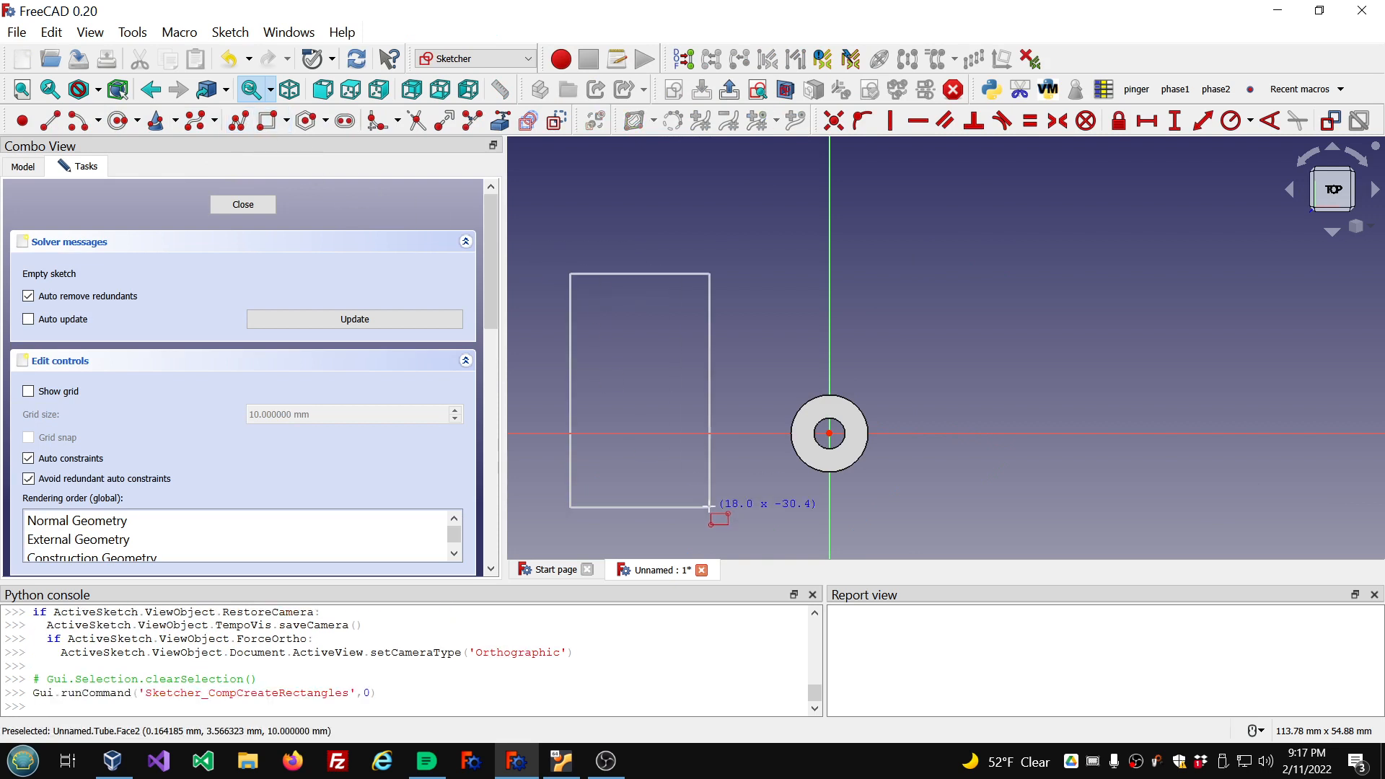
pyautogui.click(1070, 507)
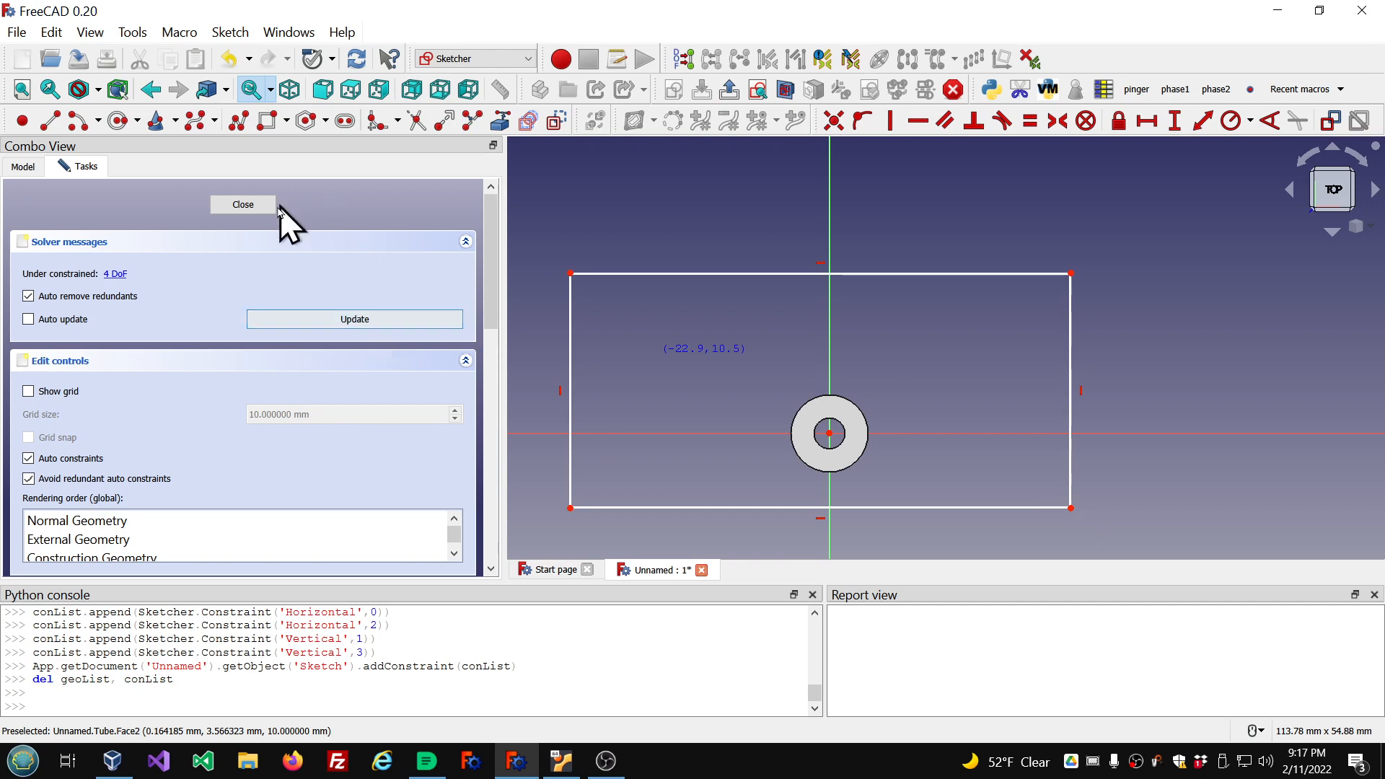
pyautogui.click(254, 206)
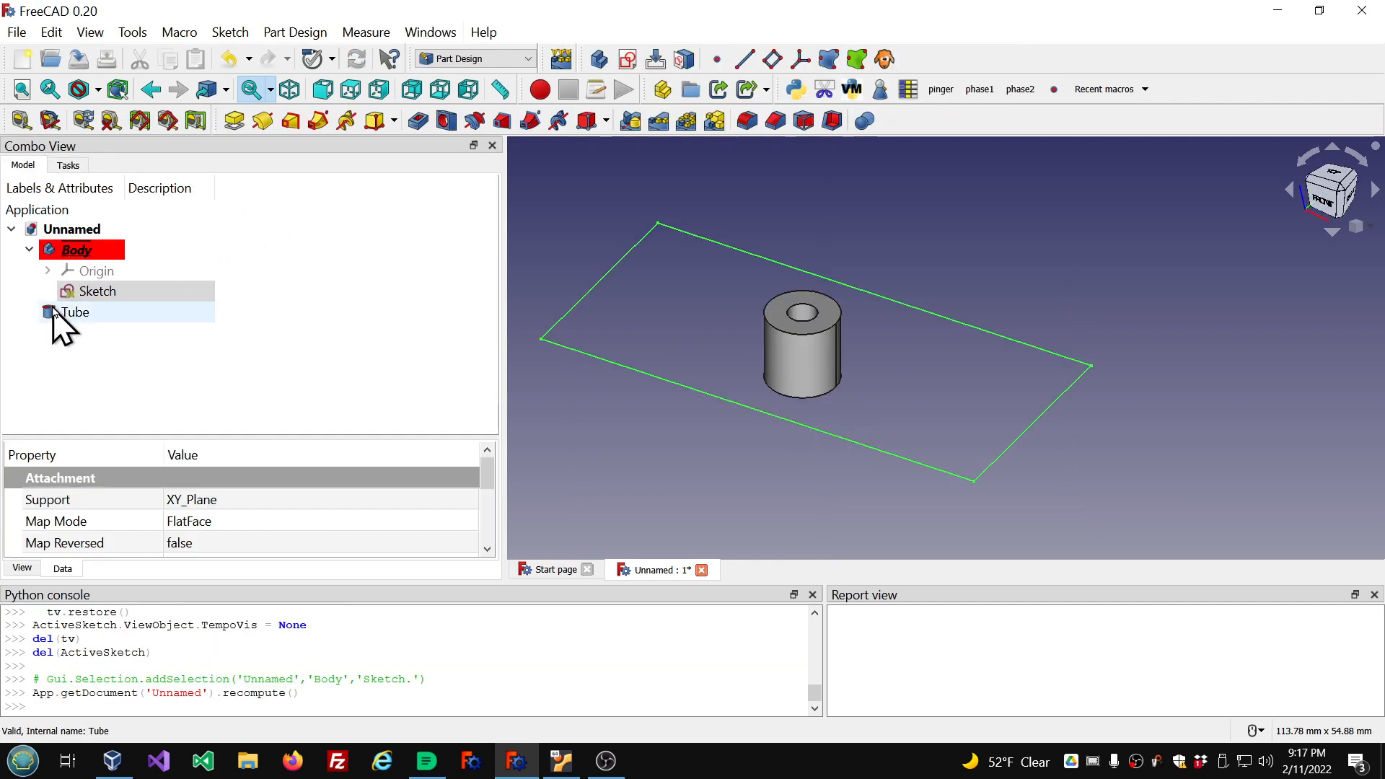
# Pad the rectangle sketch by 4 mm, symmetric to its plane
pyautogui.click(101, 291)
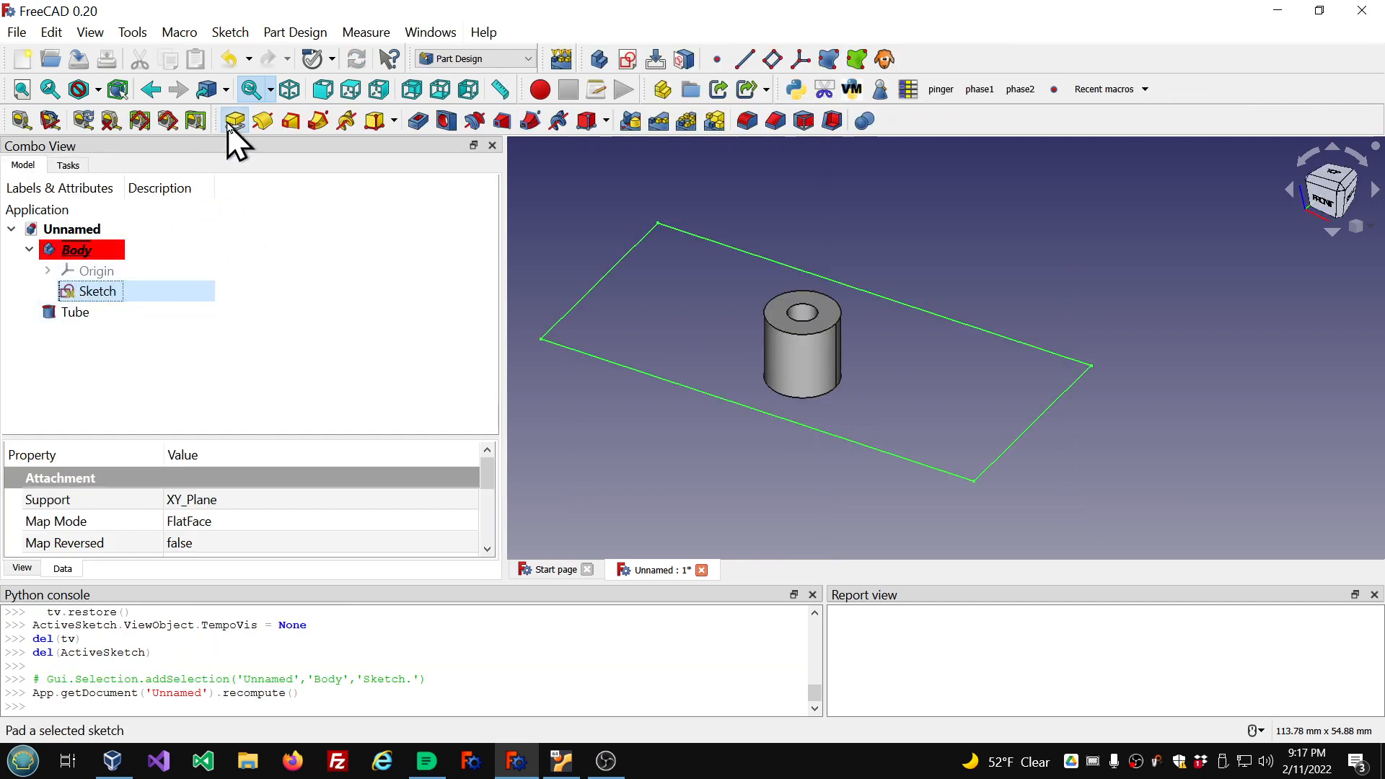
pyautogui.click(234, 122)
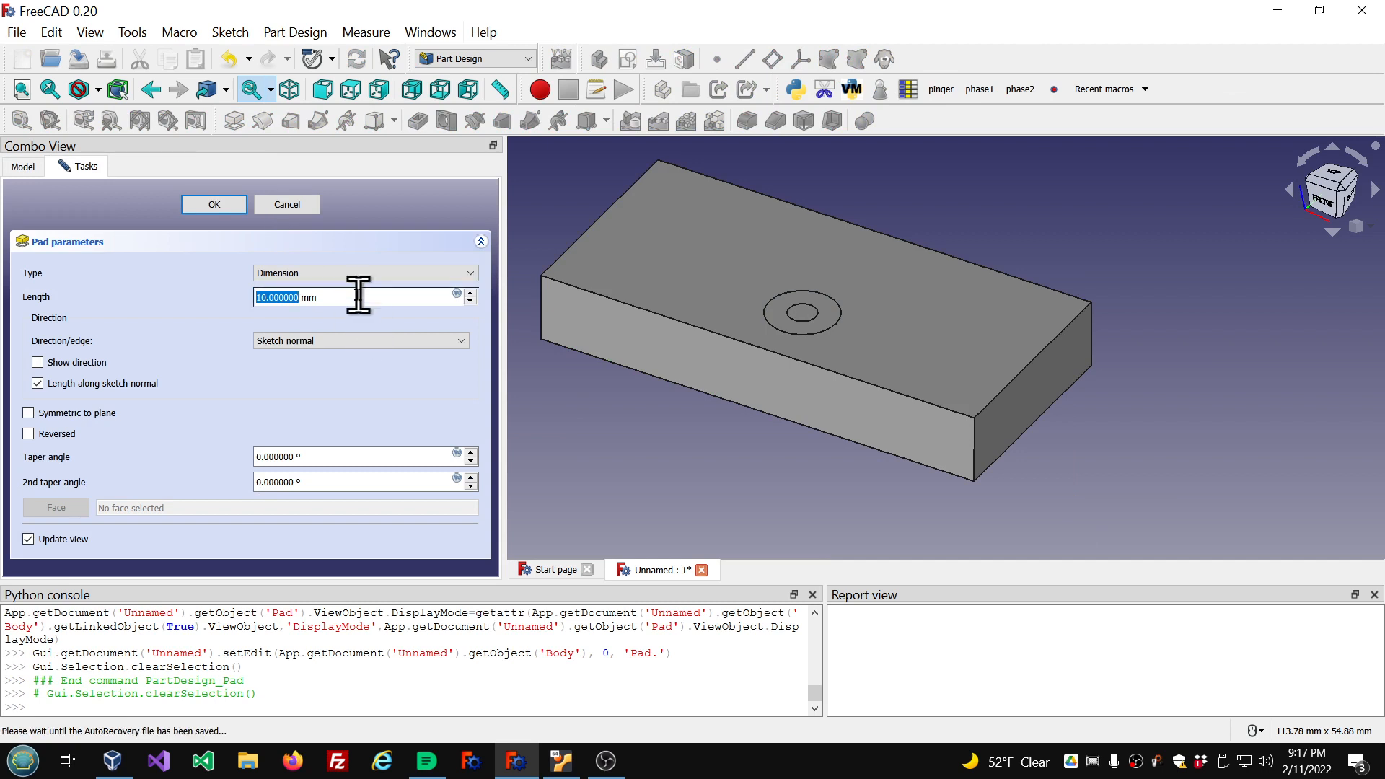
pyautogui.scroll(-6, 359, 295)
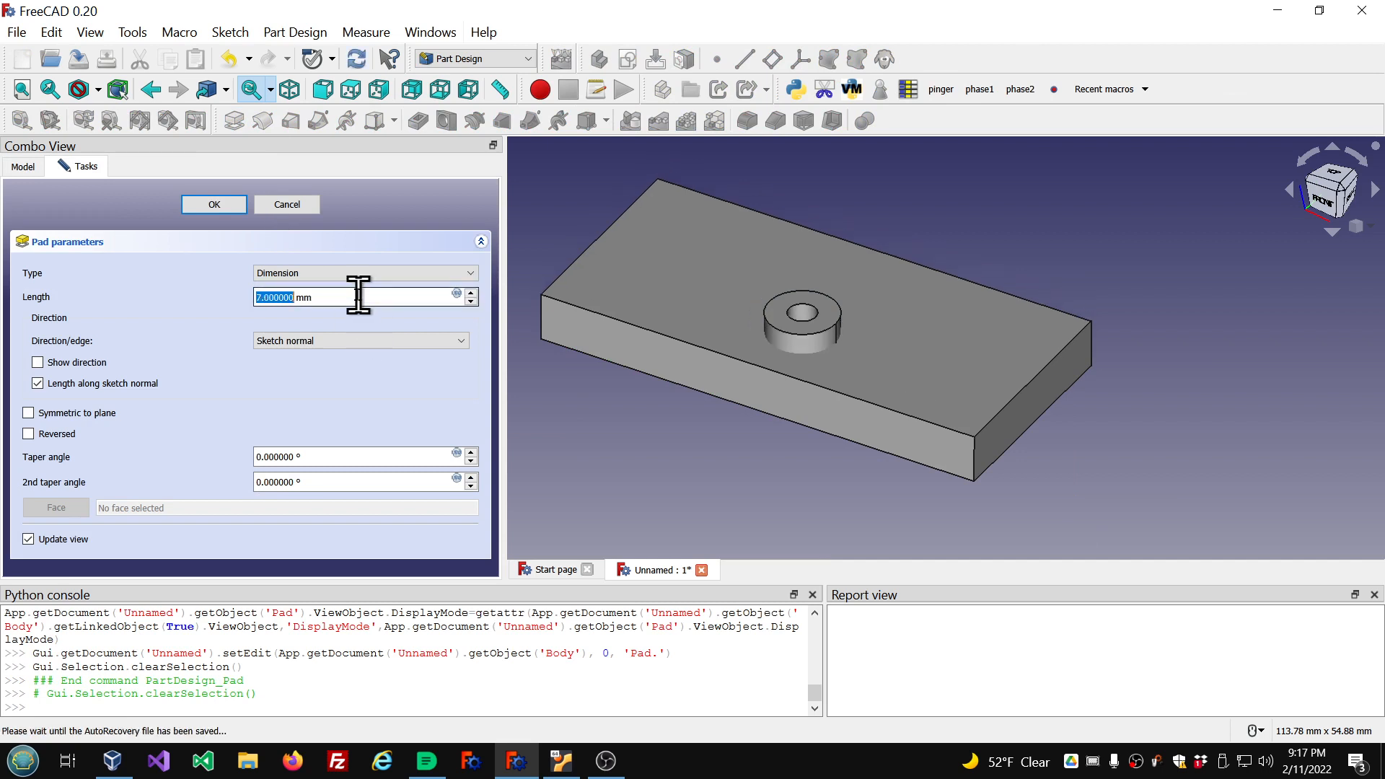
pyautogui.click(28, 413)
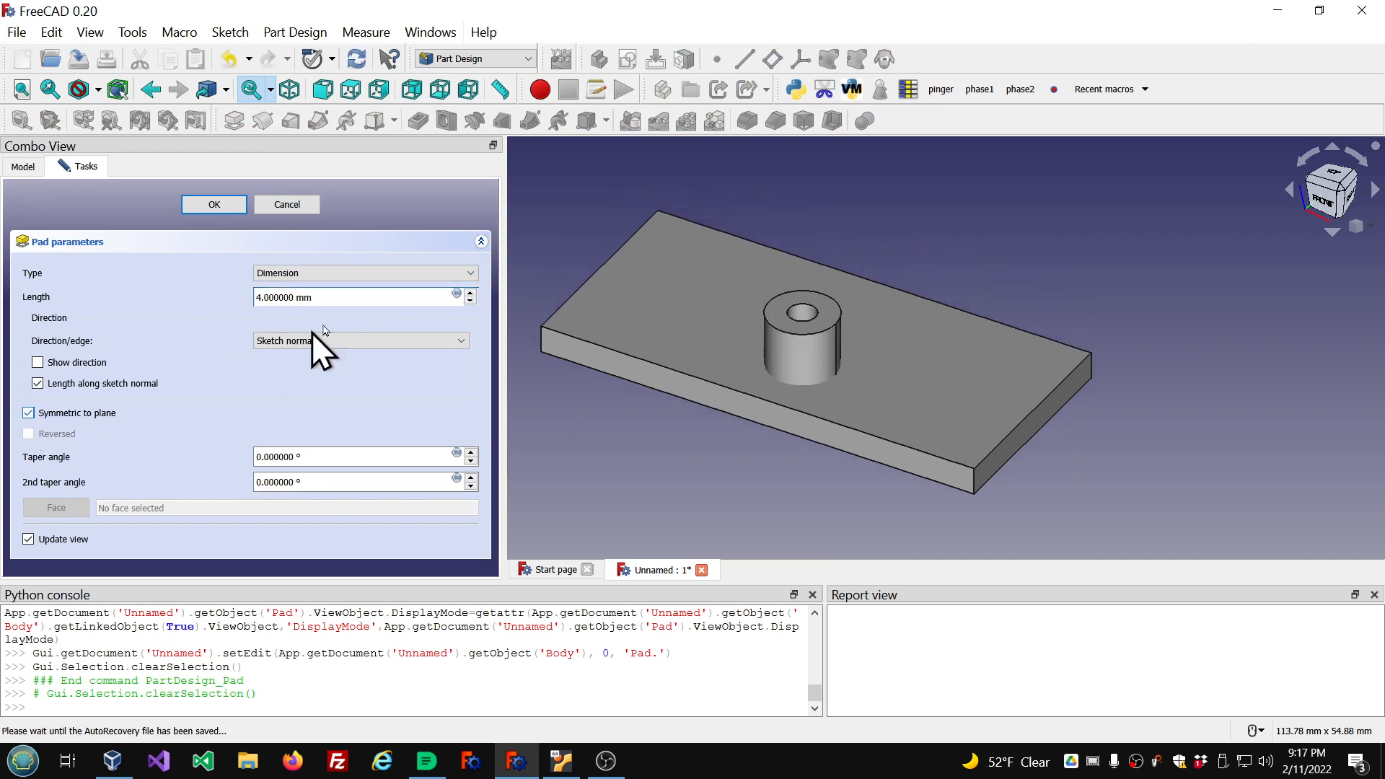
pyautogui.click(214, 205)
# Make the sketch under the pad visible in the 3D view
pyautogui.click(48, 291)
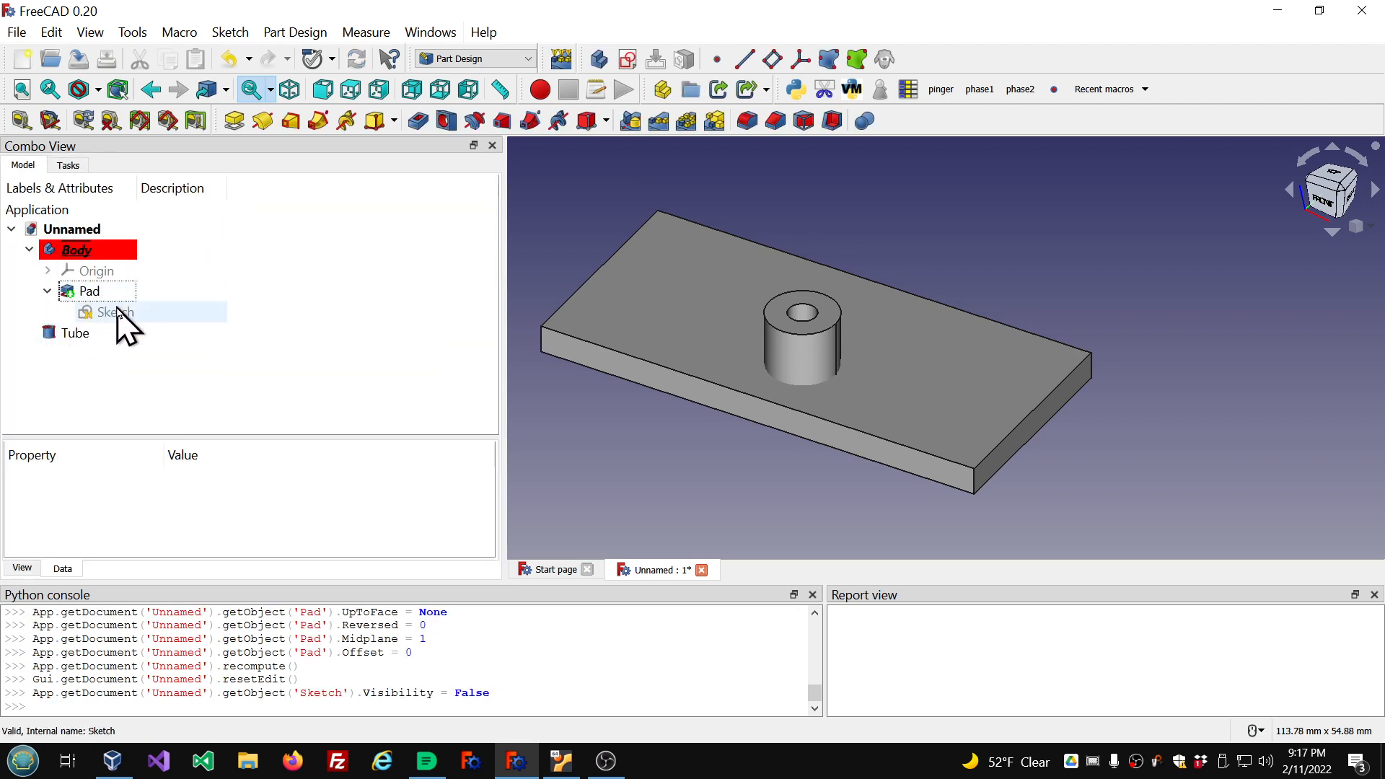
pyautogui.click(120, 317)
pyautogui.press('space')
pyautogui.moveTo(703, 440)
pyautogui.mouseDown(button='middle')
pyautogui.moveTo(795, 452)
pyautogui.moveTo(810, 387)
pyautogui.moveTo(863, 342)
pyautogui.moveTo(773, 411)
pyautogui.moveTo(776, 446)
pyautogui.mouseUp(button='middle')
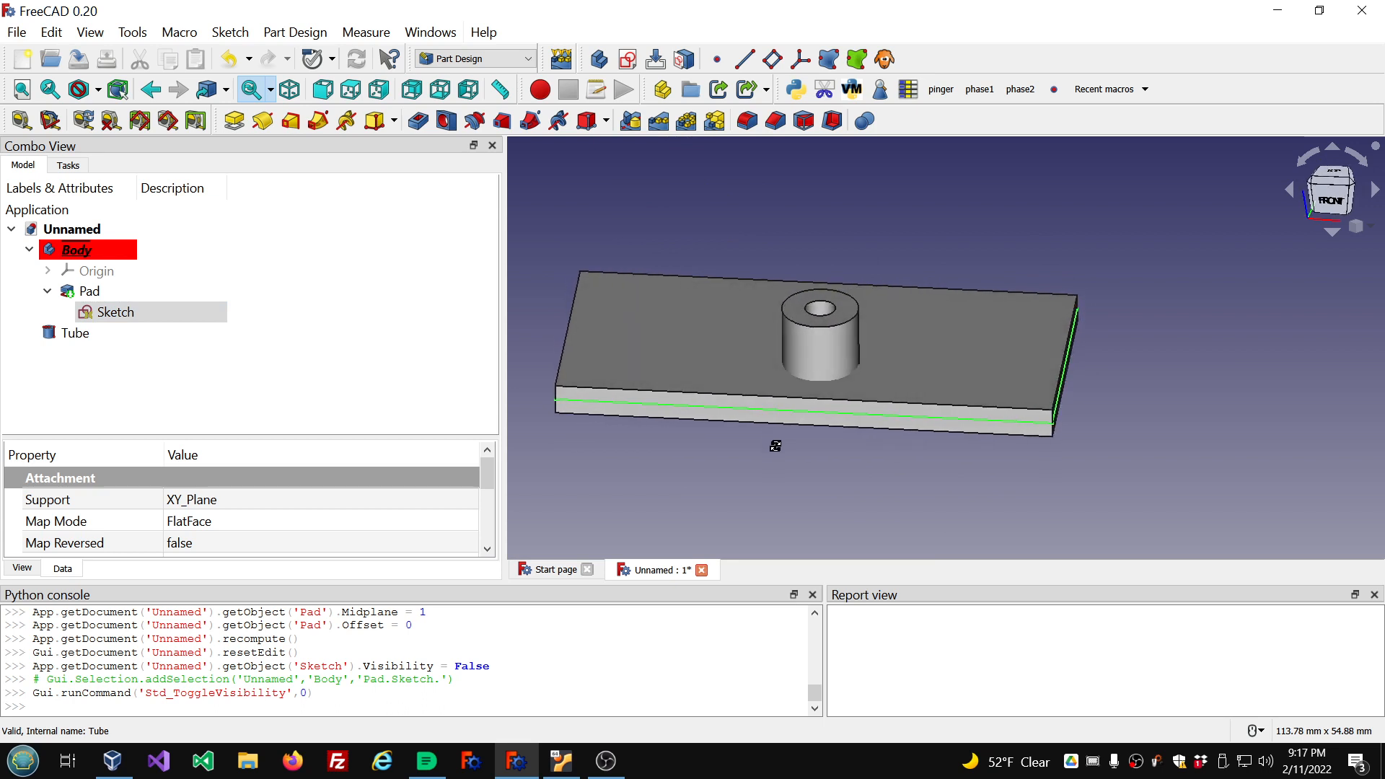
pyautogui.scroll(1, 777, 199)
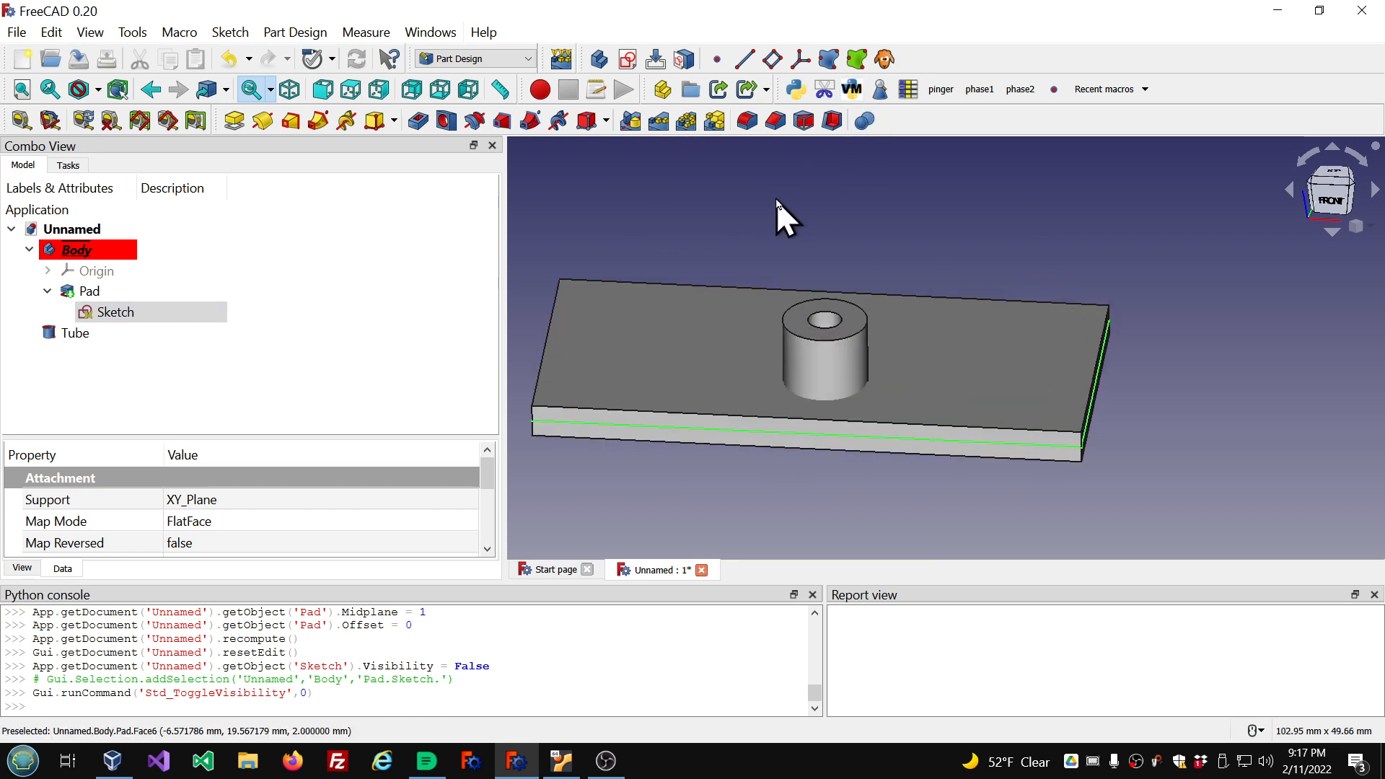
# Transform the tube, moving it 24 mm along X and then along Y towards the plate's rear corner
pyautogui.click(73, 333)
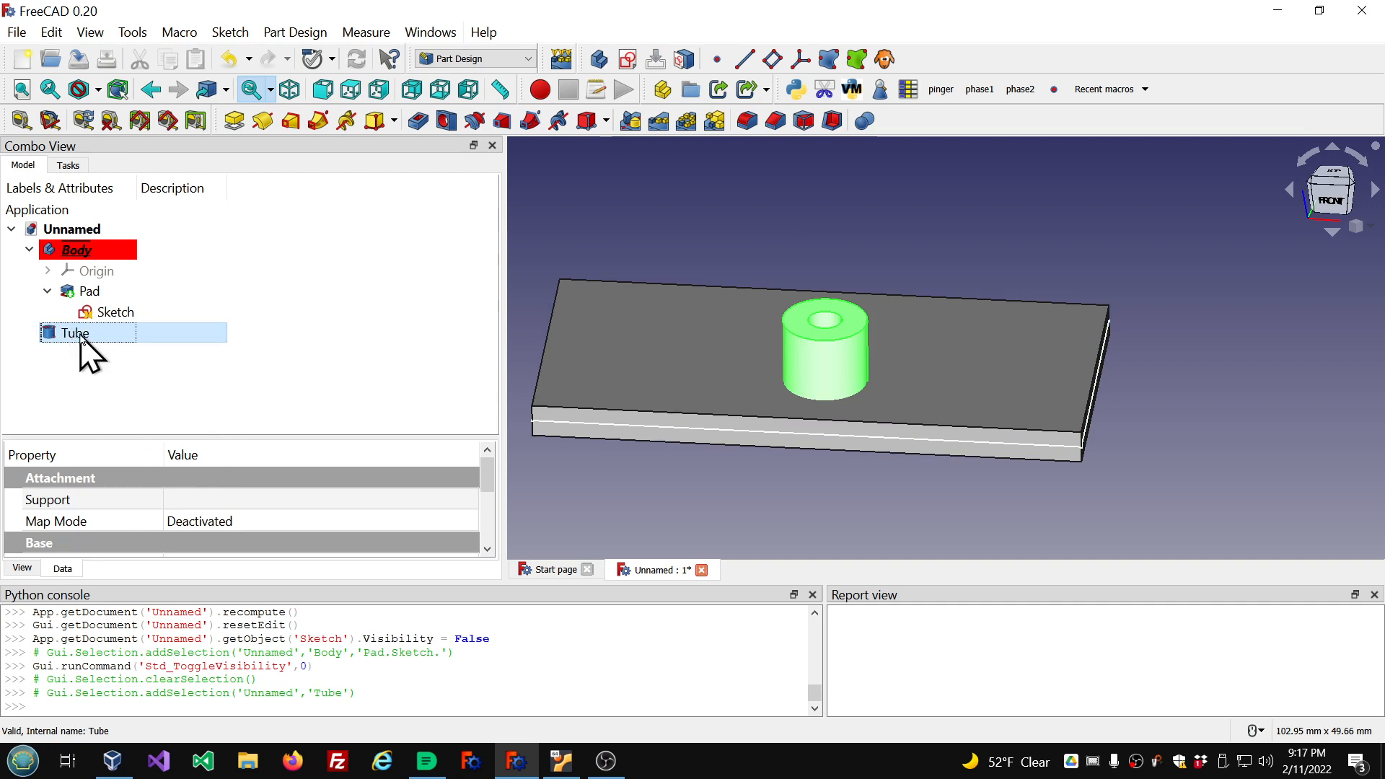
pyautogui.rightClick(80, 336)
pyautogui.click(110, 370)
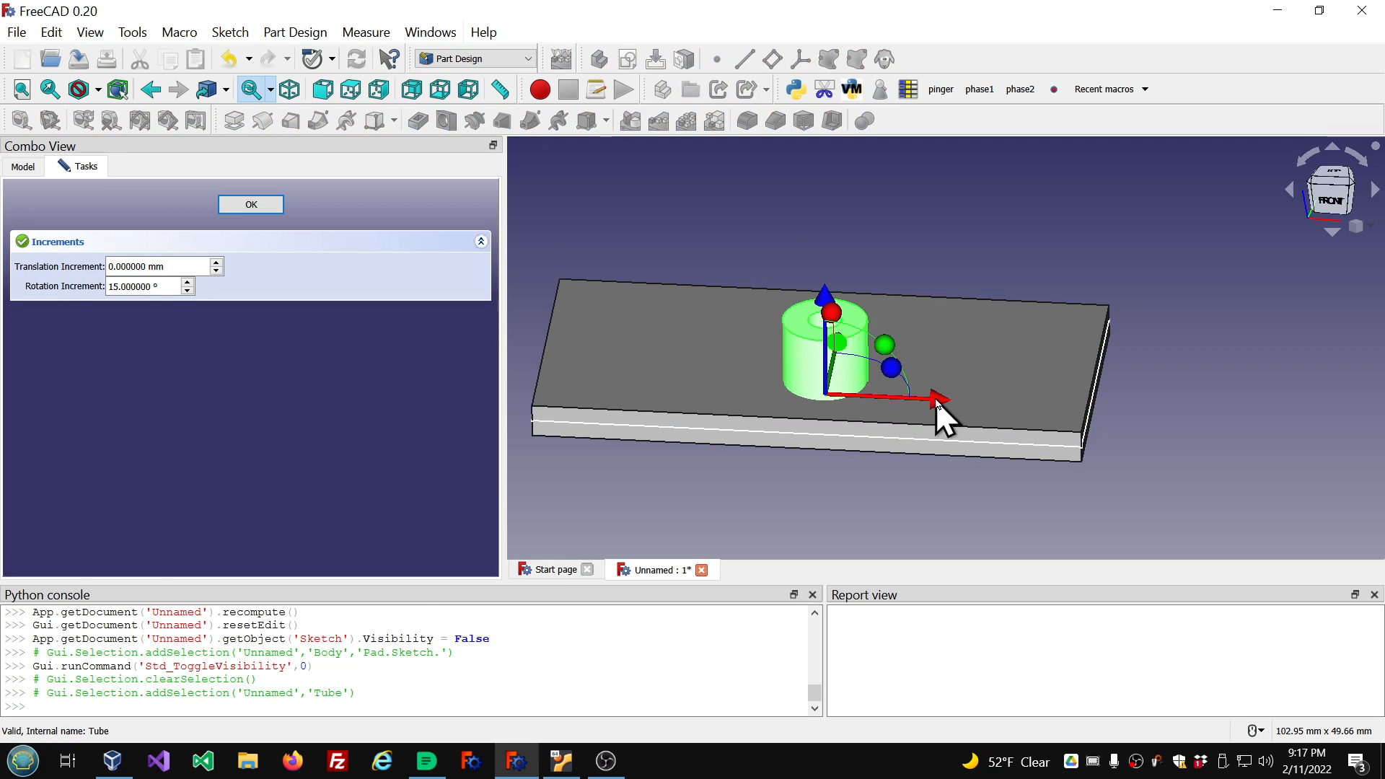
pyautogui.moveTo(935, 401); pyautogui.dragTo(1138, 408)
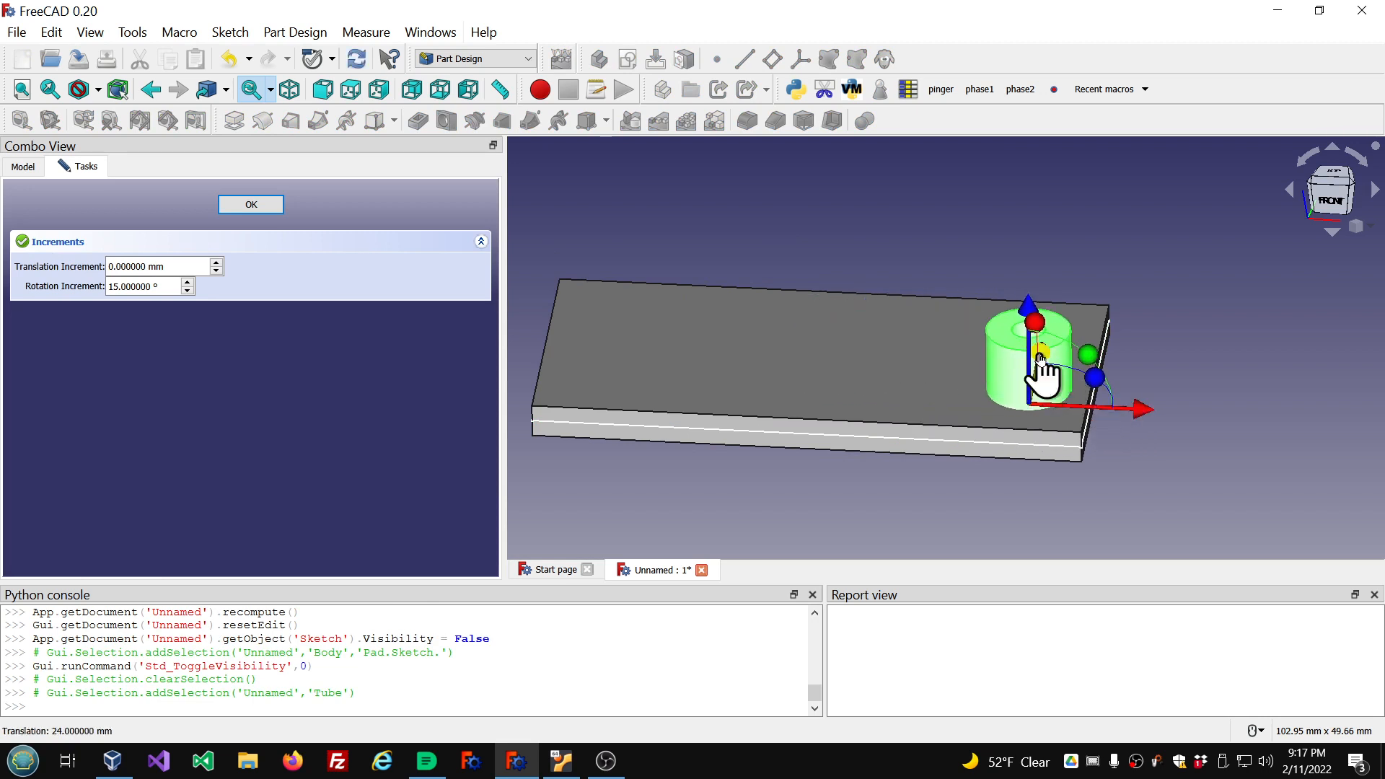
pyautogui.moveTo(1044, 355); pyautogui.dragTo(1075, 299)
pyautogui.moveTo(1195, 383)
pyautogui.mouseDown(button='middle')
pyautogui.moveTo(1079, 410)
pyautogui.moveTo(1158, 362)
pyautogui.moveTo(1213, 394)
pyautogui.moveTo(1095, 400)
pyautogui.moveTo(1187, 394)
pyautogui.mouseUp(button='middle')
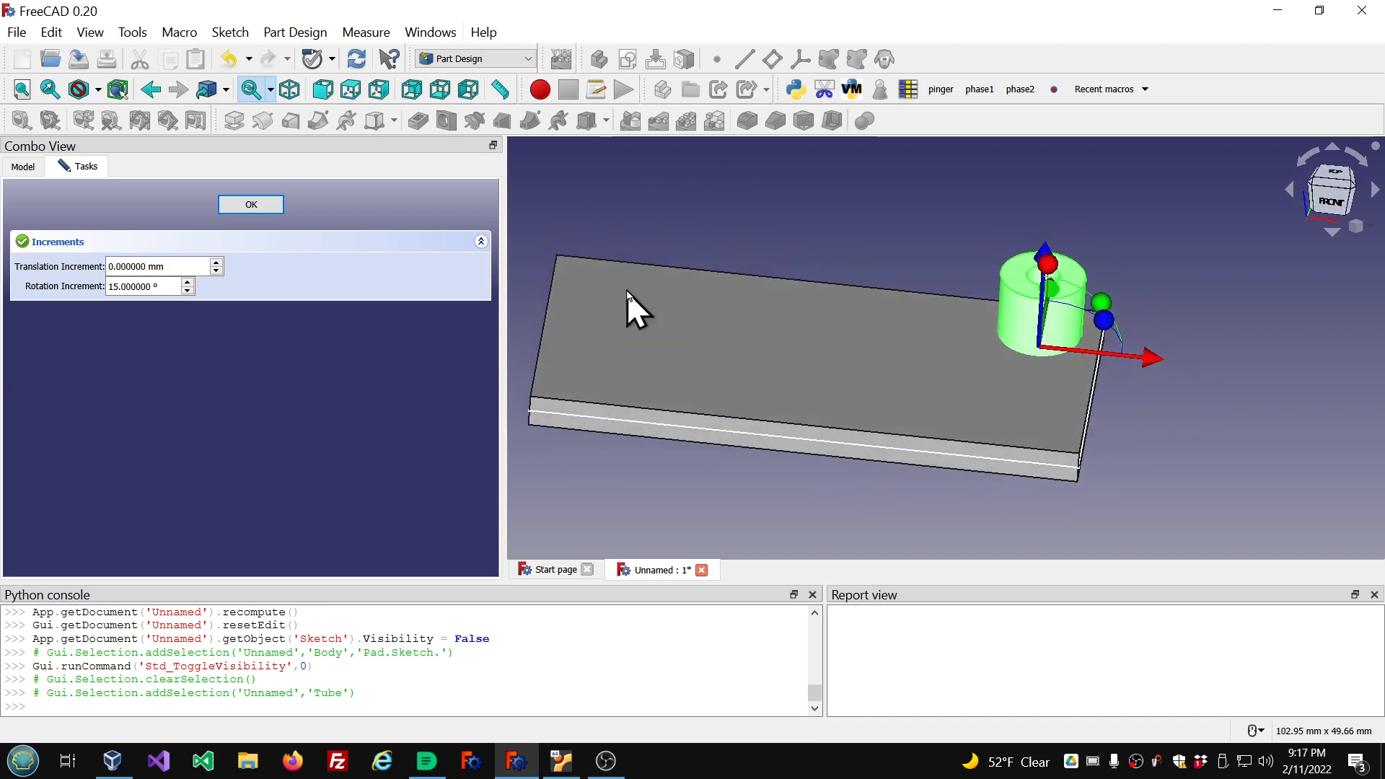
pyautogui.click(258, 210)
pyautogui.click(725, 224)
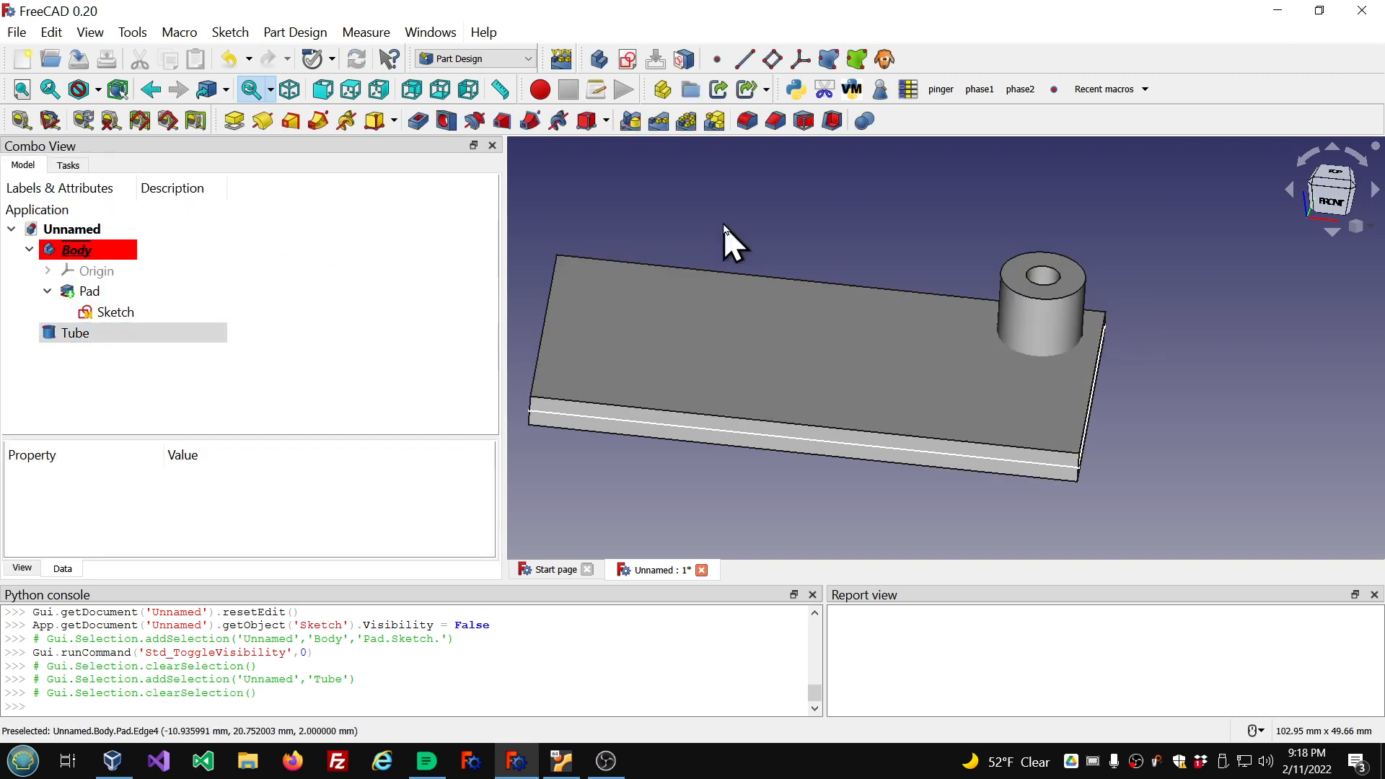
# Move the tube into the body in the model tree so that it serves as the body's base feature
pyautogui.moveTo(899, 513)
pyautogui.mouseDown(button='middle')
pyautogui.moveTo(930, 492)
pyautogui.moveTo(887, 493)
pyautogui.mouseUp(button='middle')
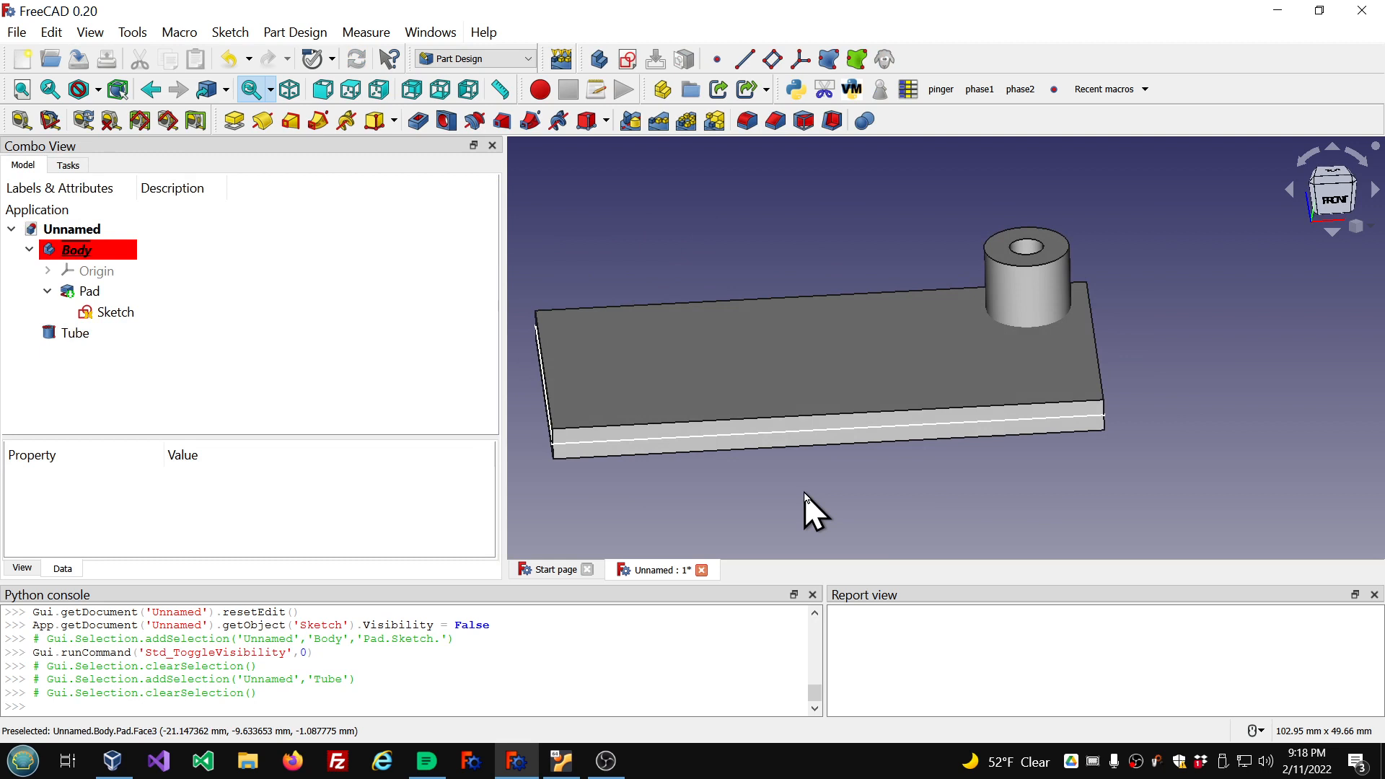
pyautogui.click(29, 249)
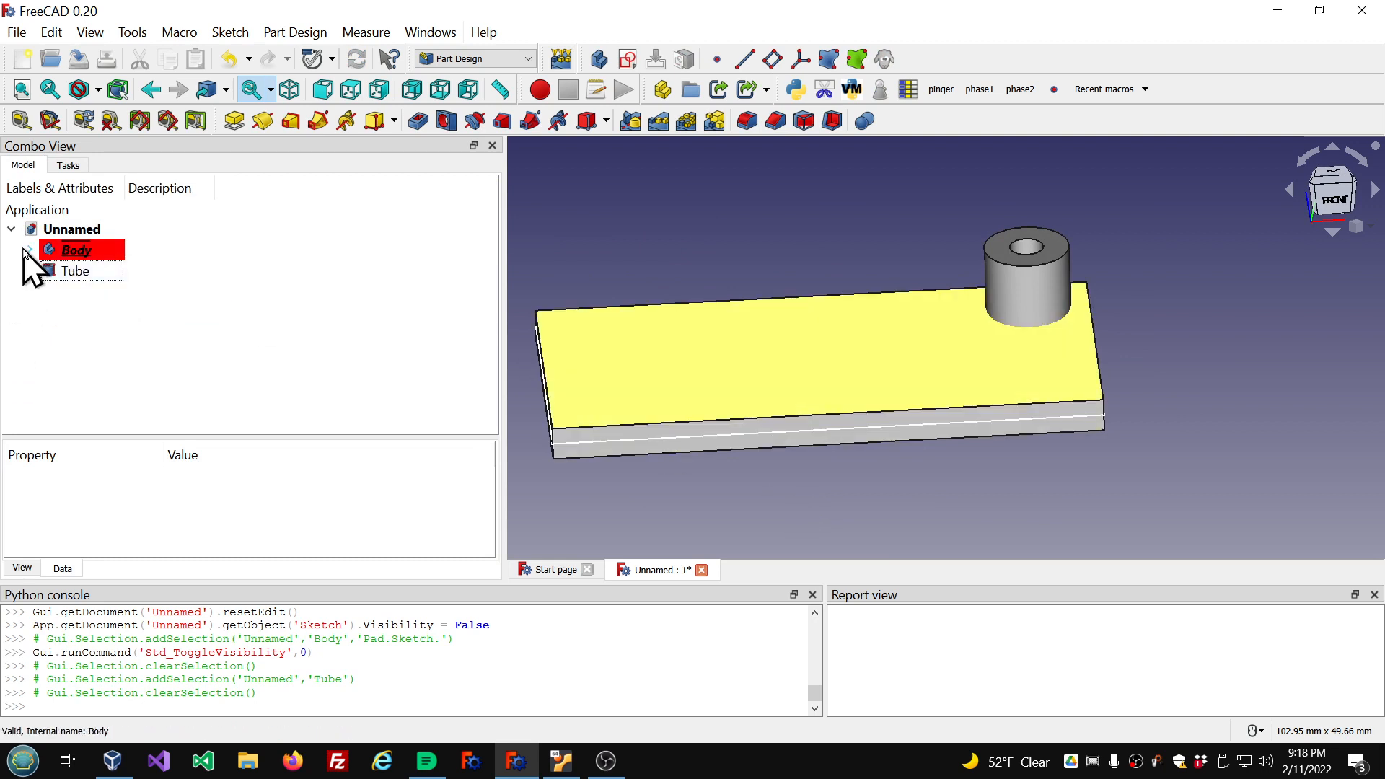
pyautogui.click(28, 250)
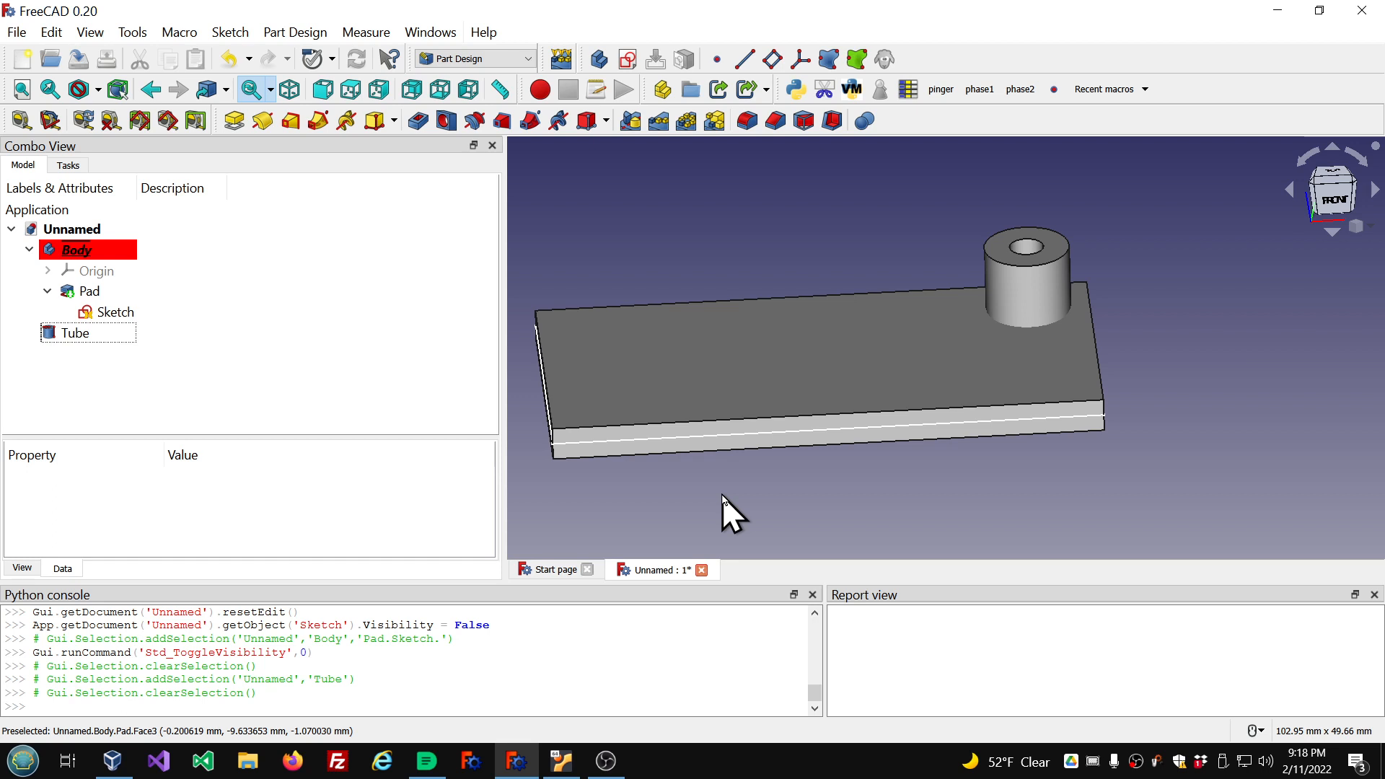
pyautogui.click(70, 335)
pyautogui.moveTo(72, 336); pyautogui.dragTo(85, 257)
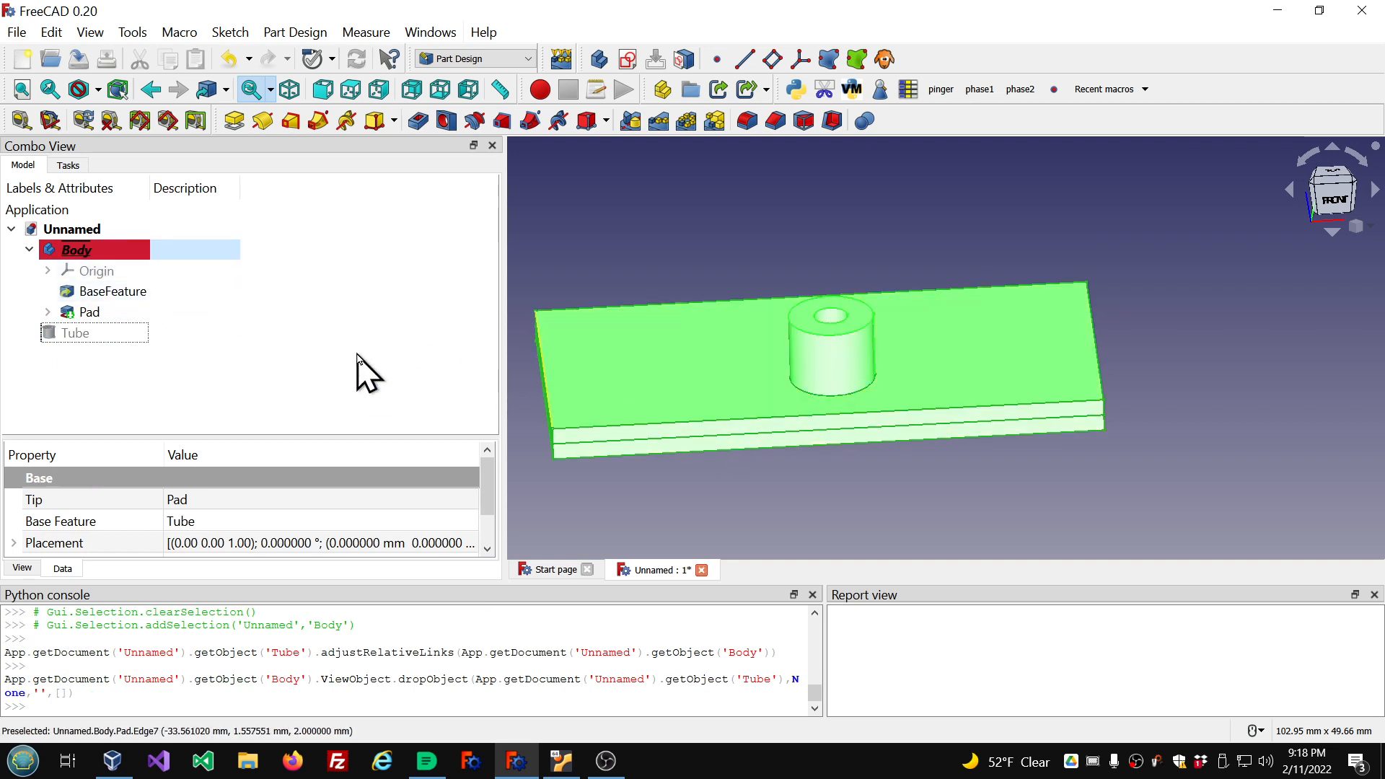
pyautogui.click(161, 394)
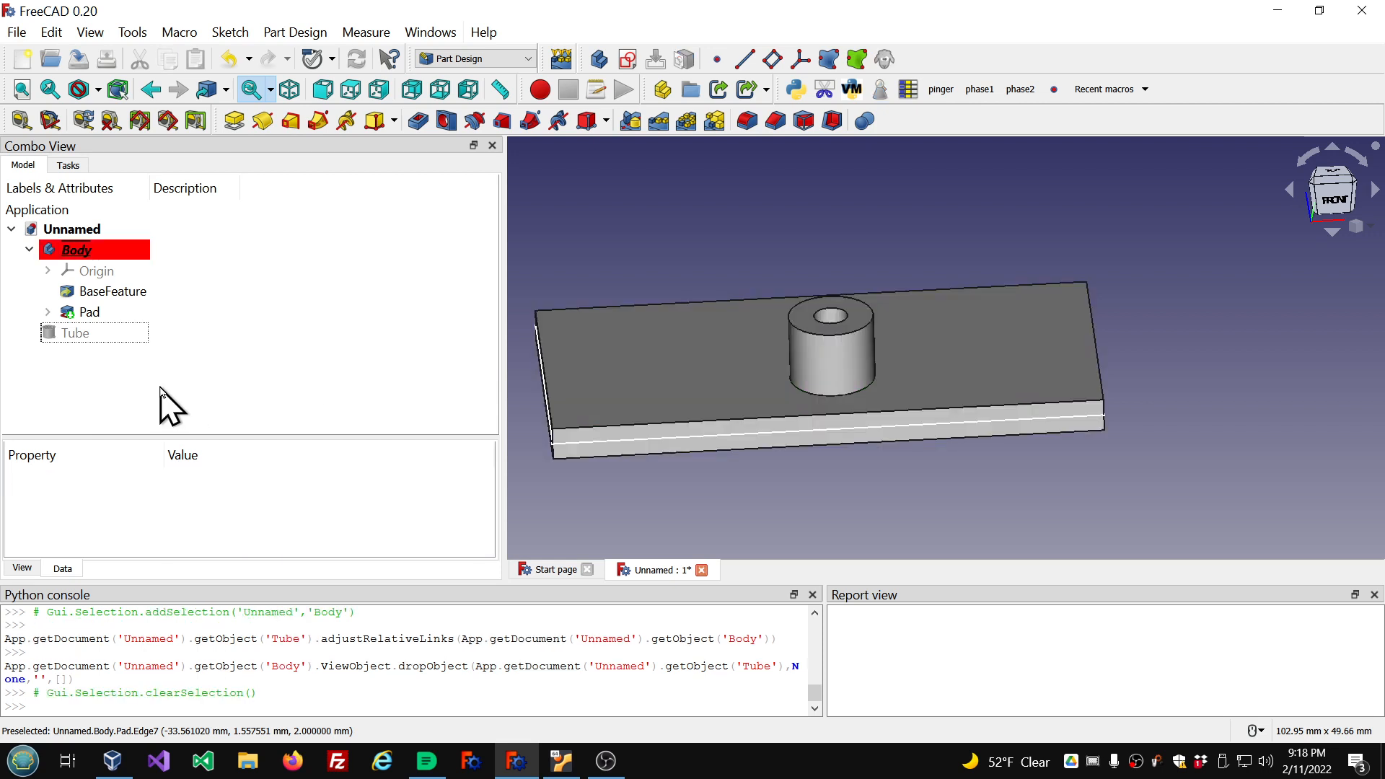
# Examine which geometry belongs to the body's base feature and which to the pad by highlighting each one
pyautogui.click(100, 298)
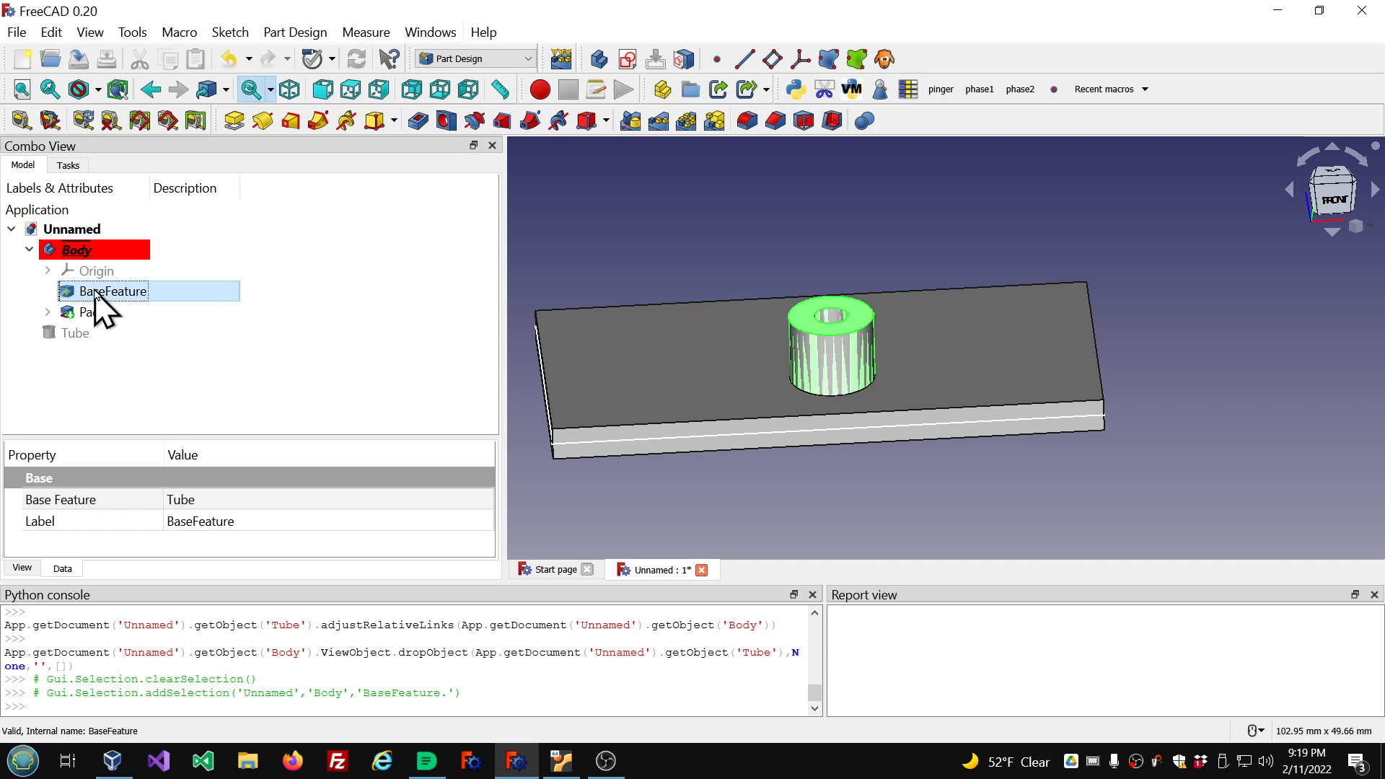
pyautogui.click(85, 316)
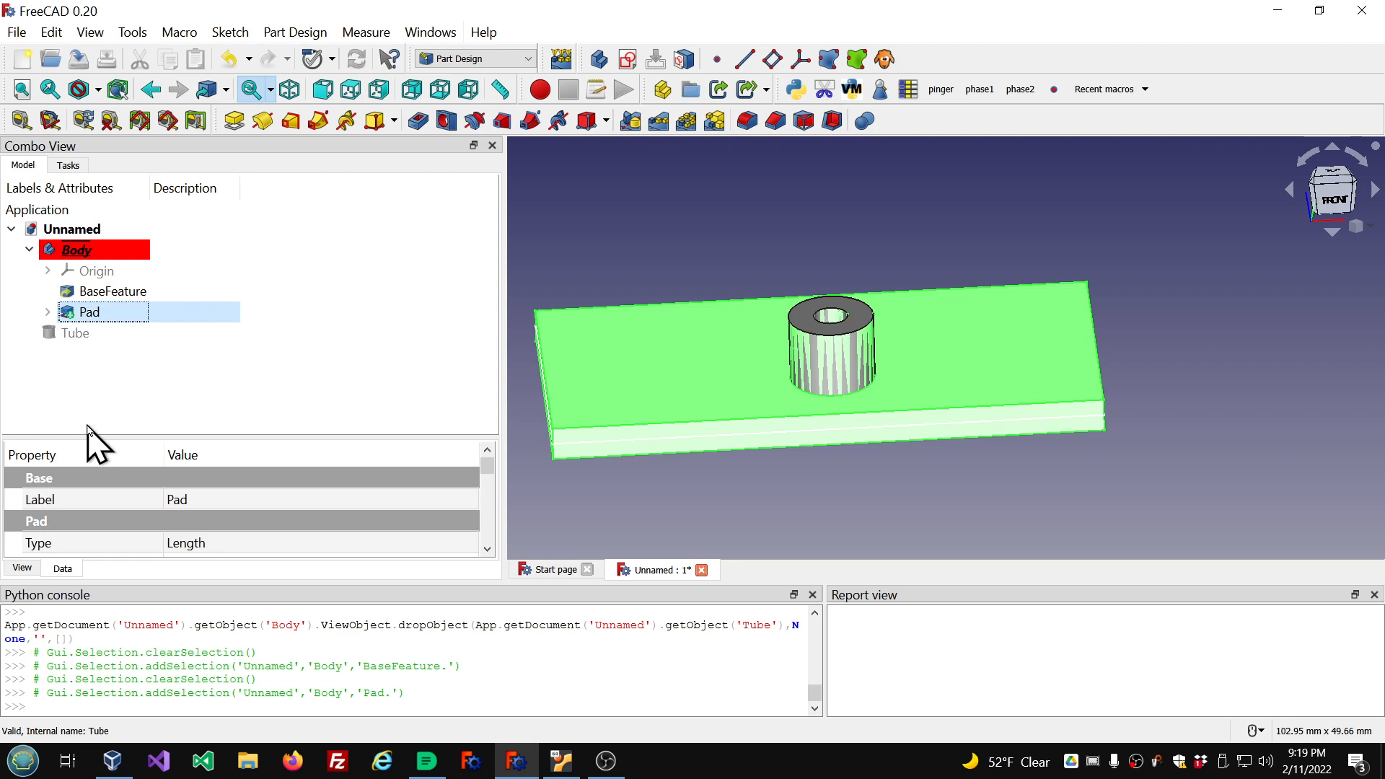
pyautogui.click(97, 296)
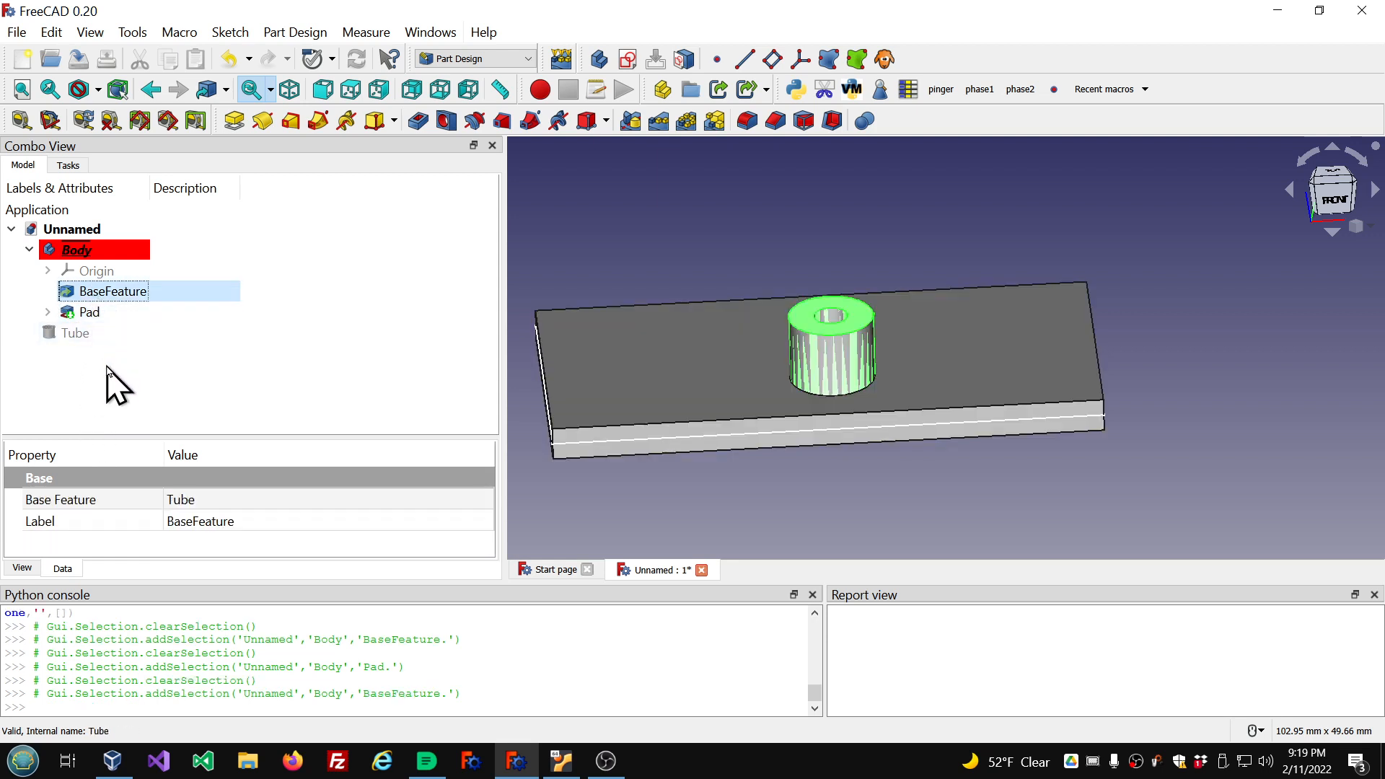
# Hide the base feature so that the pad is shown, and highlight the pad to examine its geometry
pyautogui.press('space')
pyautogui.click(81, 318)
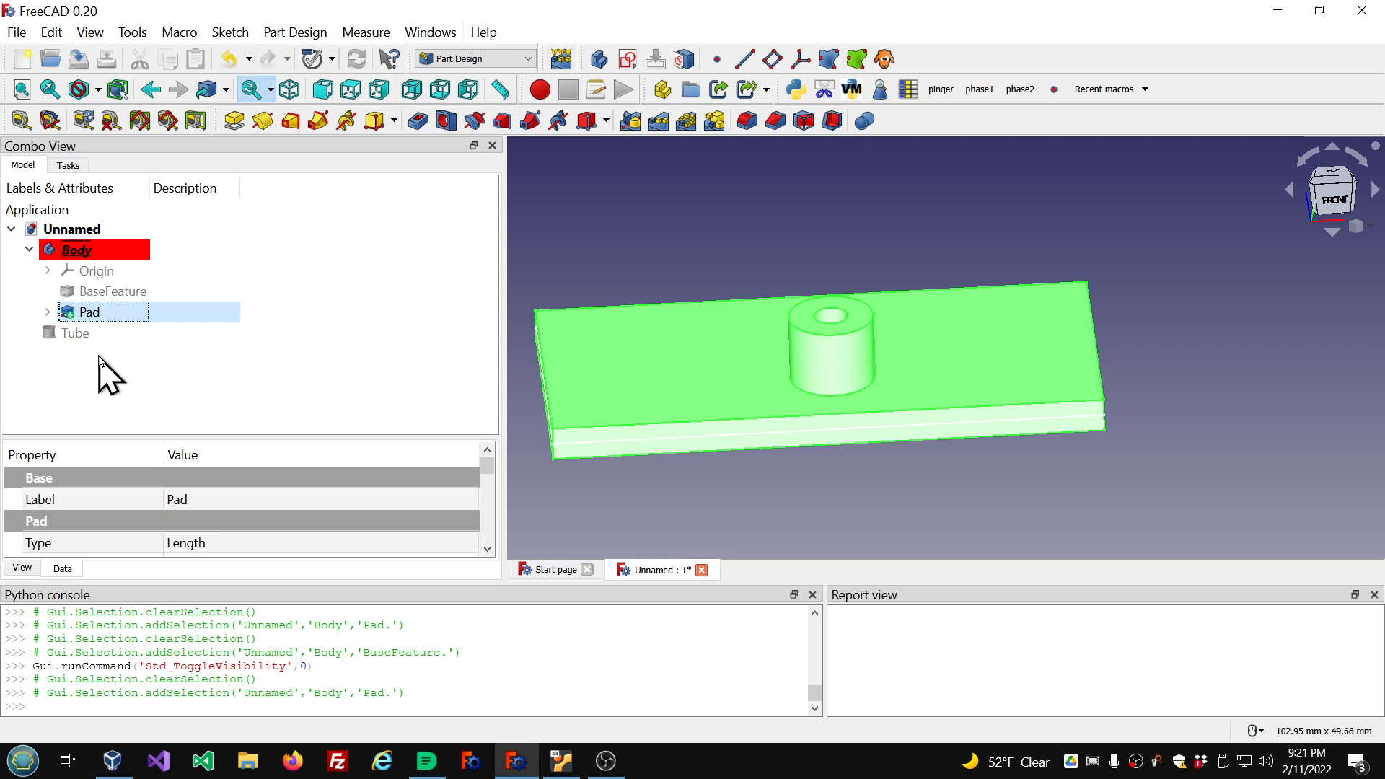
pyautogui.click(710, 512)
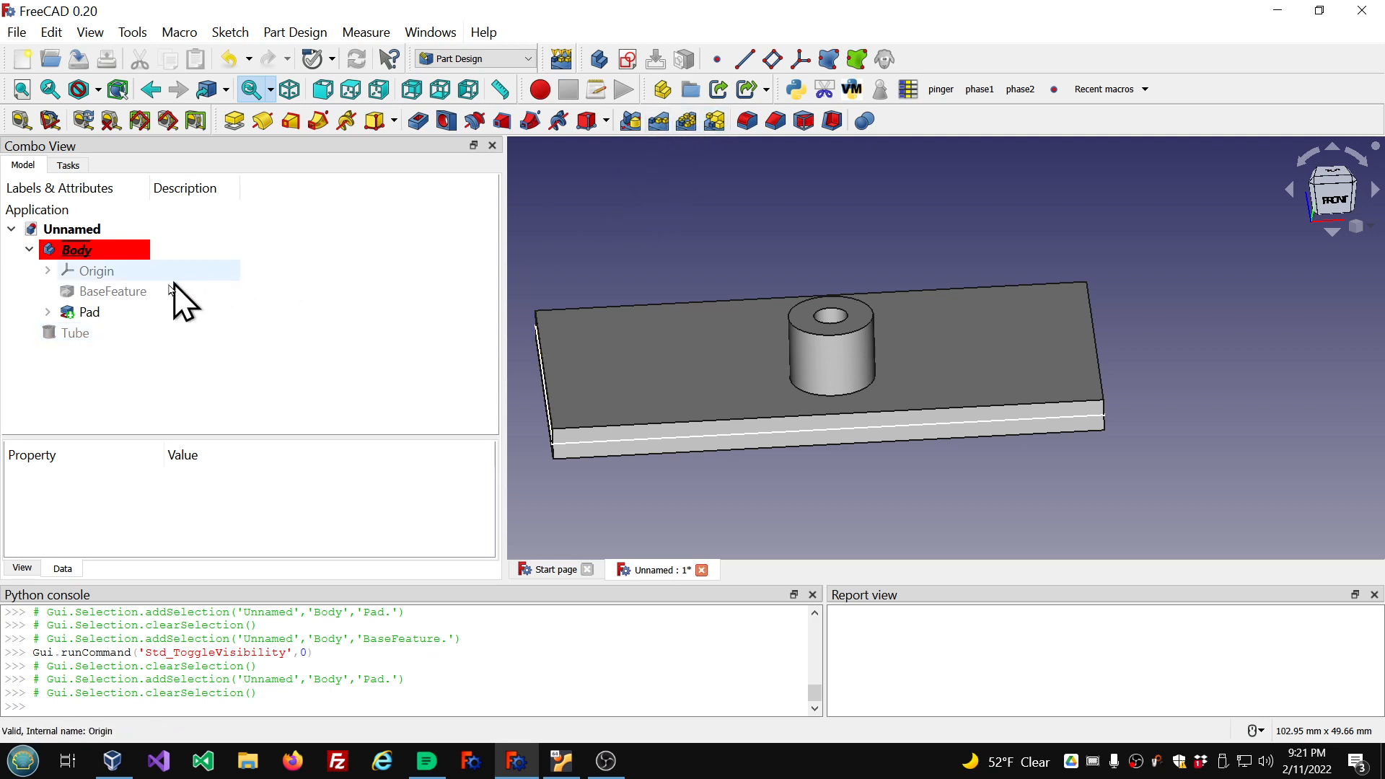
# Try to create a linear pattern of the base feature
pyautogui.click(119, 292)
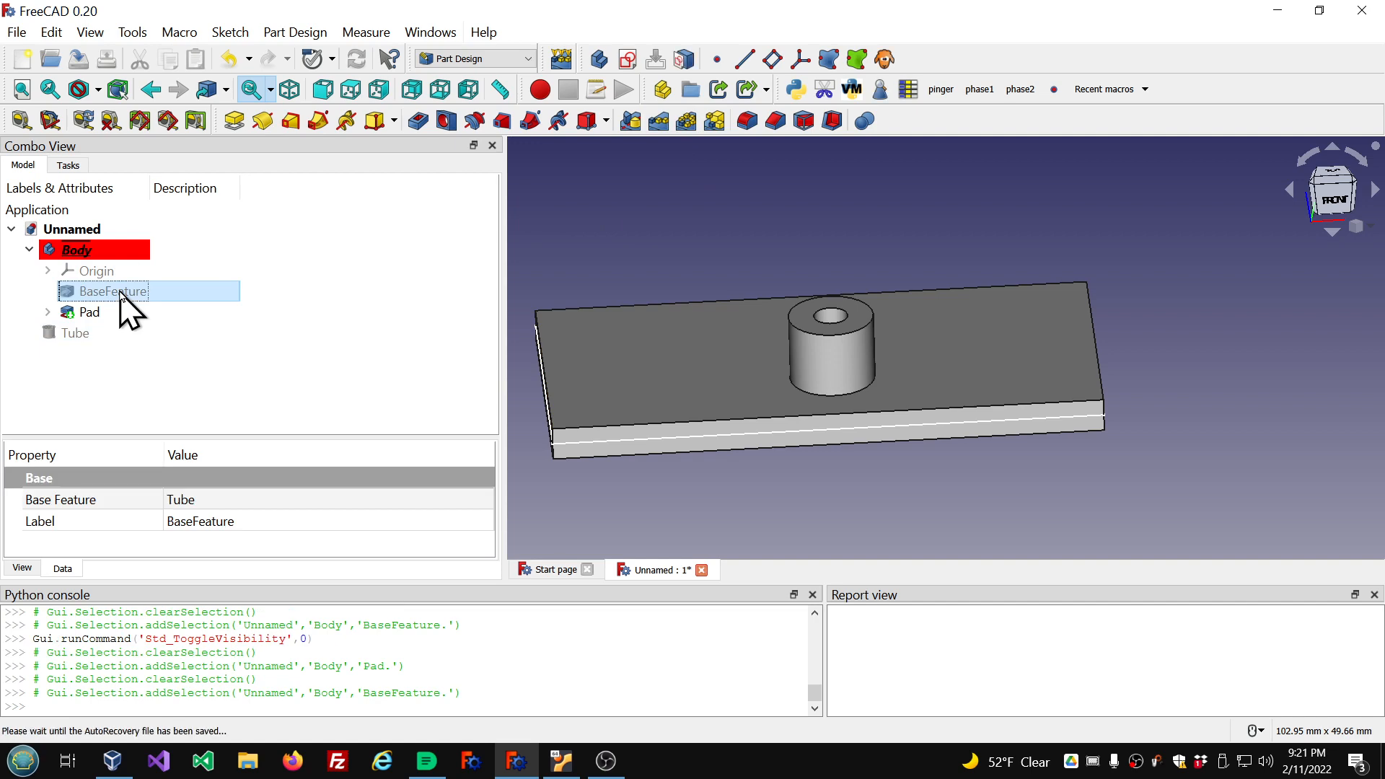
pyautogui.click(654, 122)
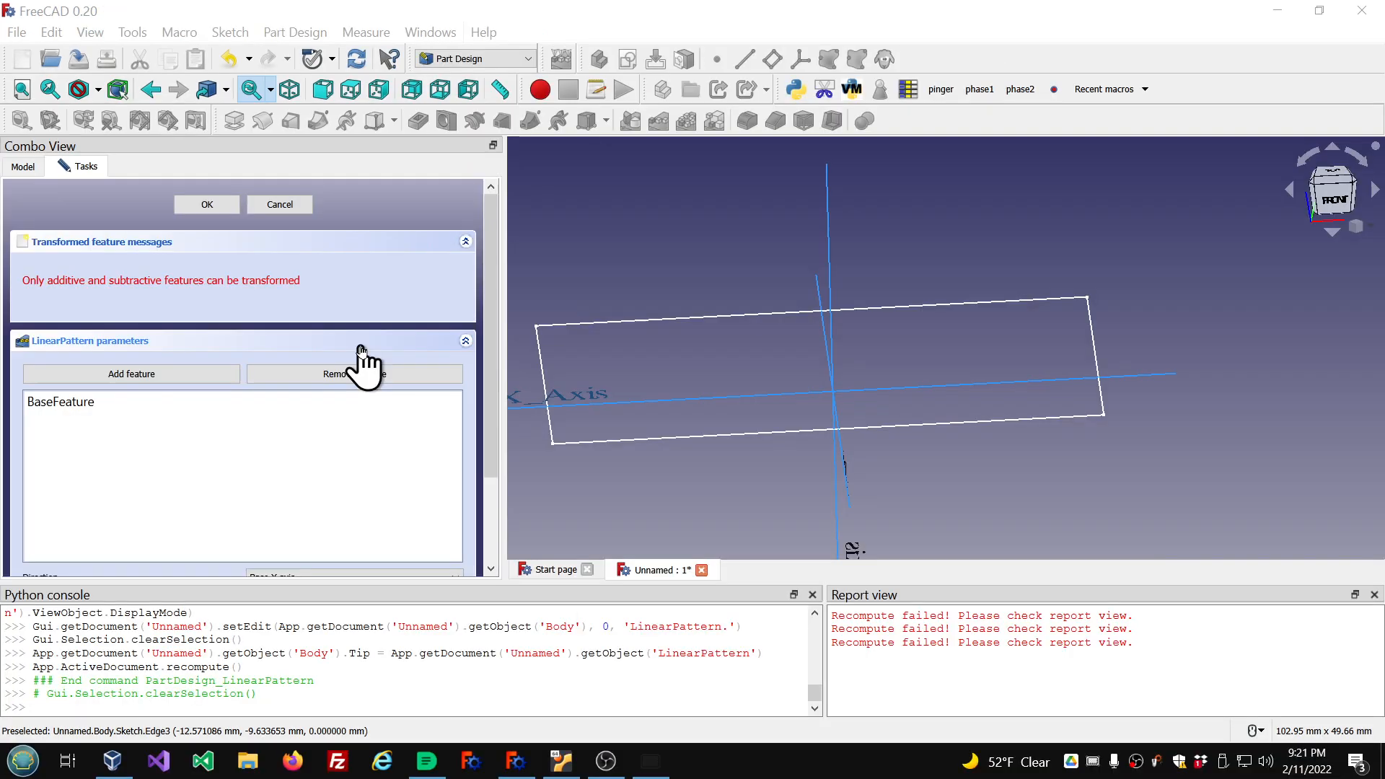
pyautogui.click(291, 207)
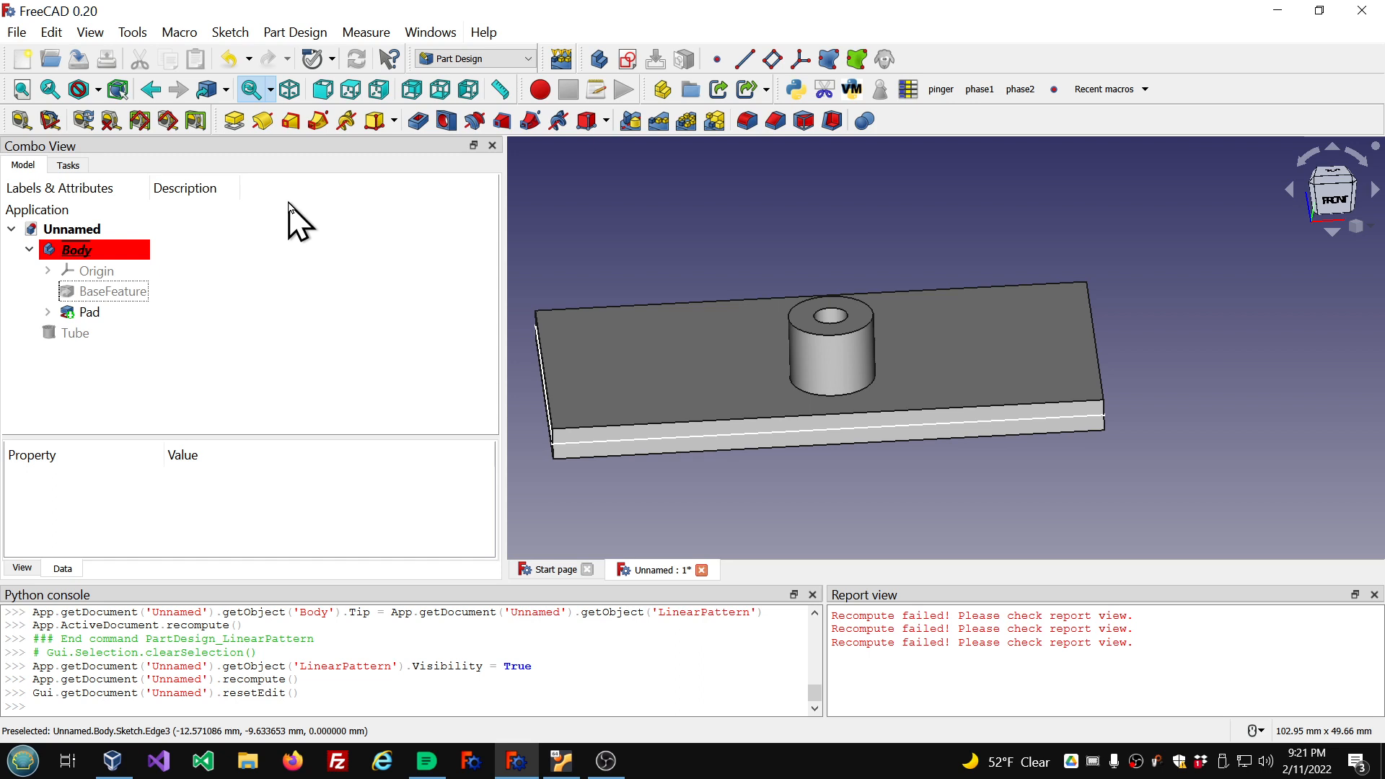
# Delete the base feature from the body despite the pad's dependency, and select the original tube
pyautogui.click(102, 296)
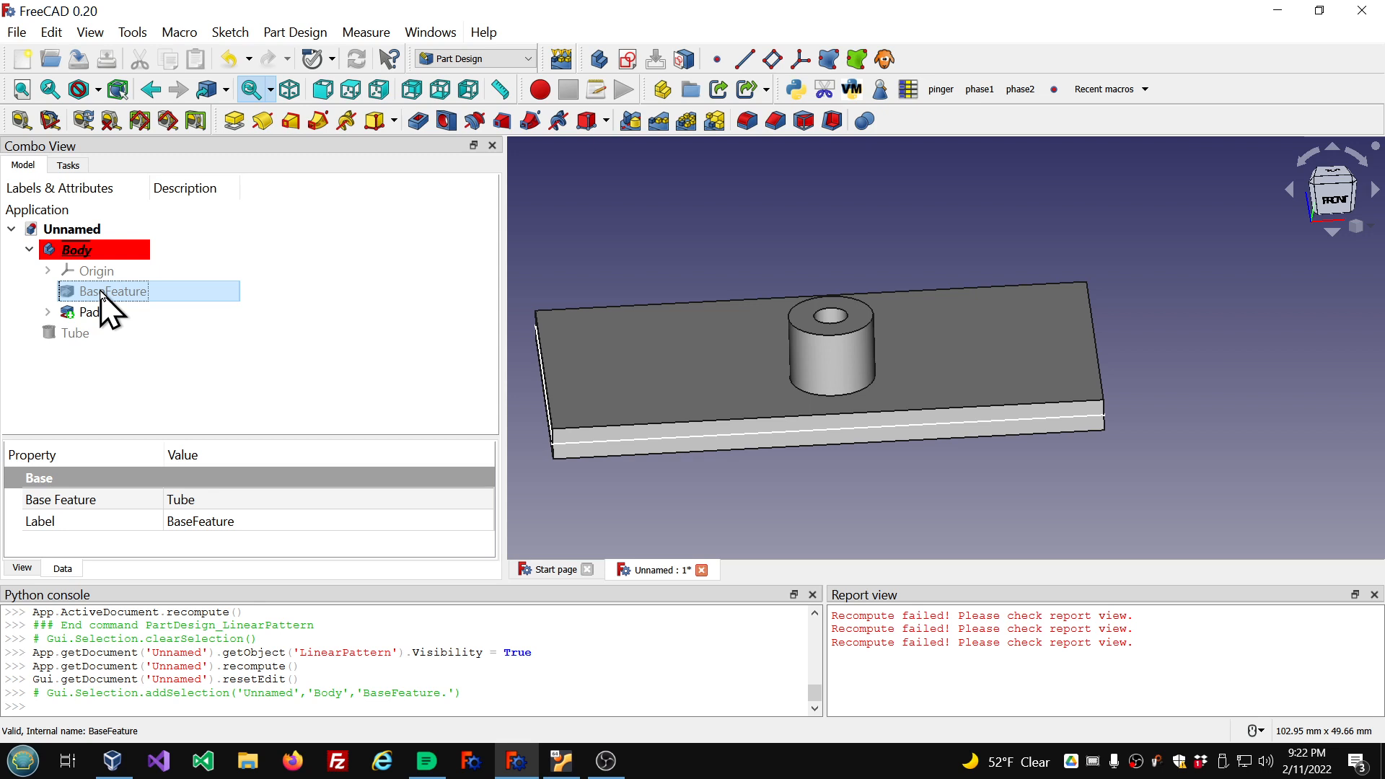
pyautogui.press('Delete')
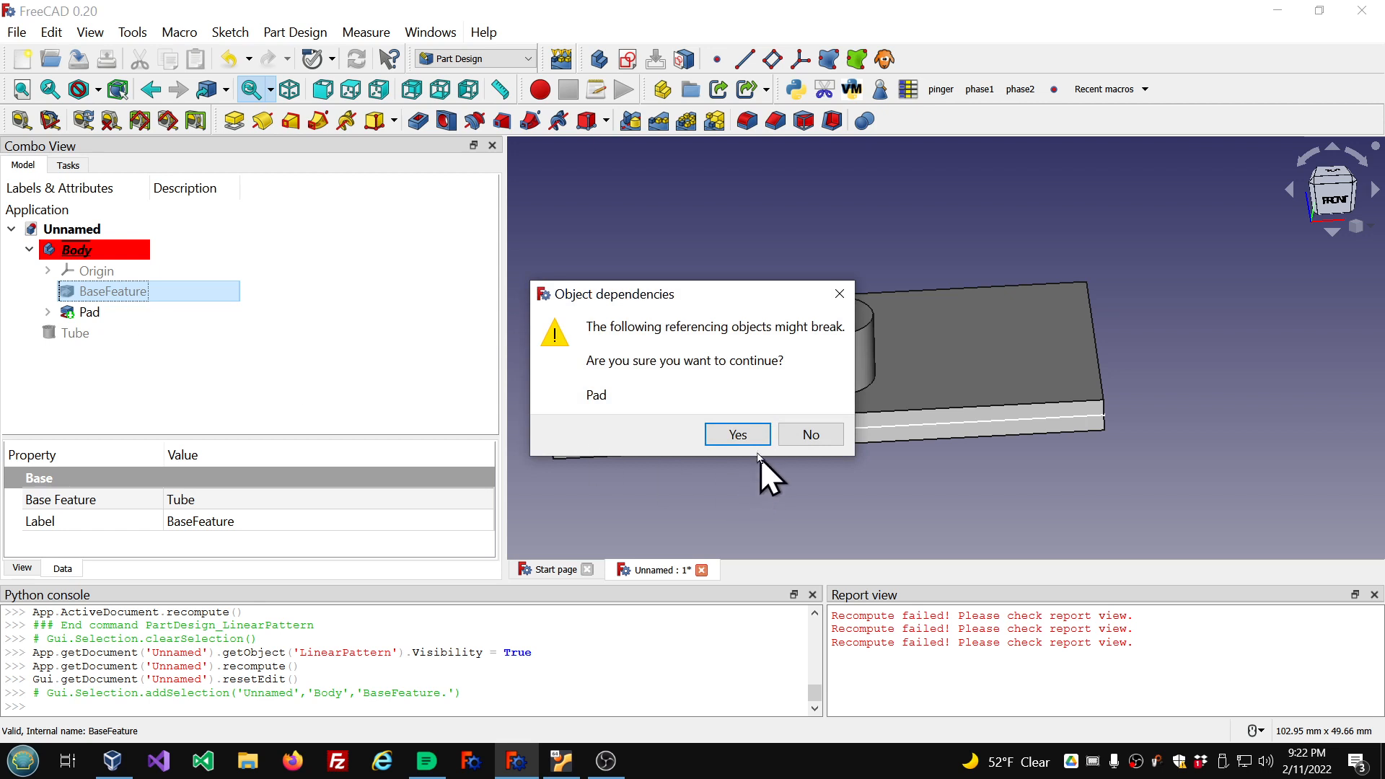
pyautogui.click(737, 434)
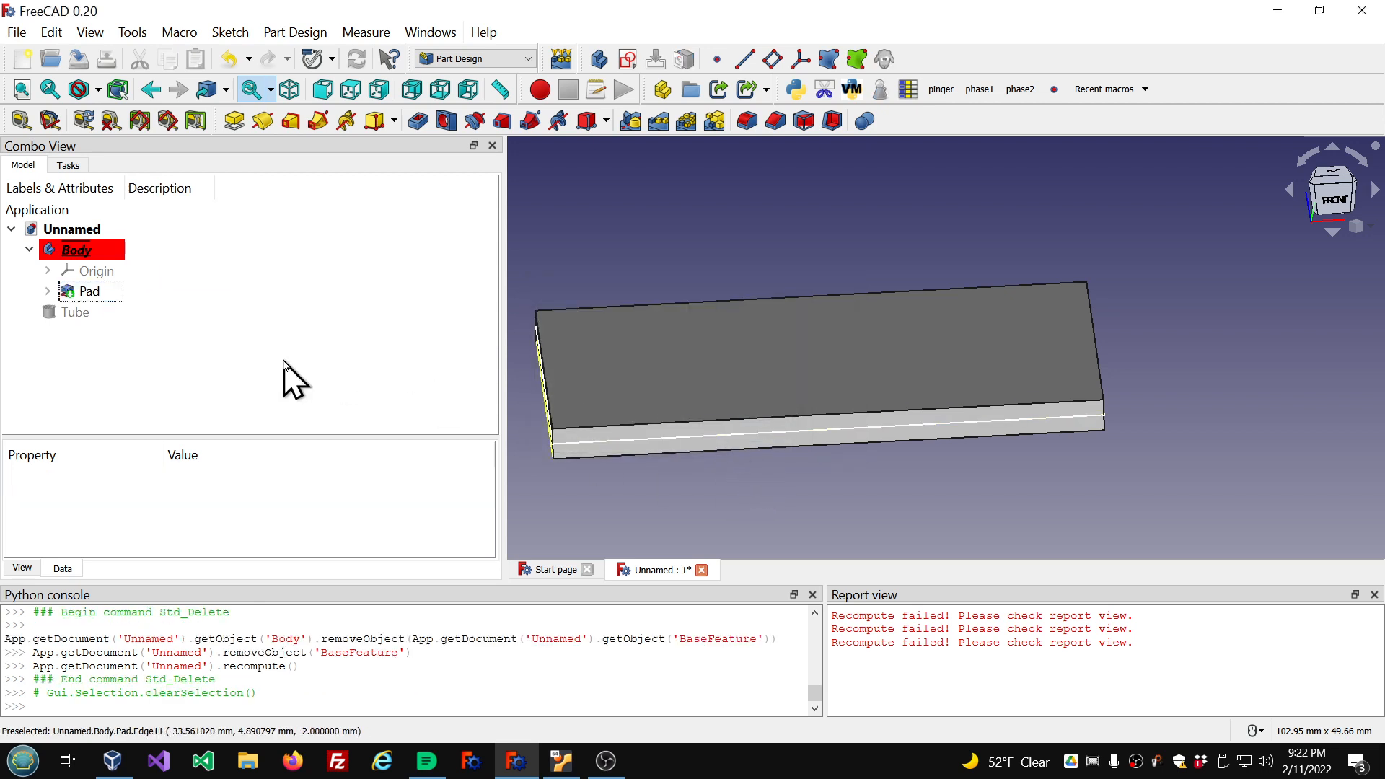
pyautogui.click(64, 320)
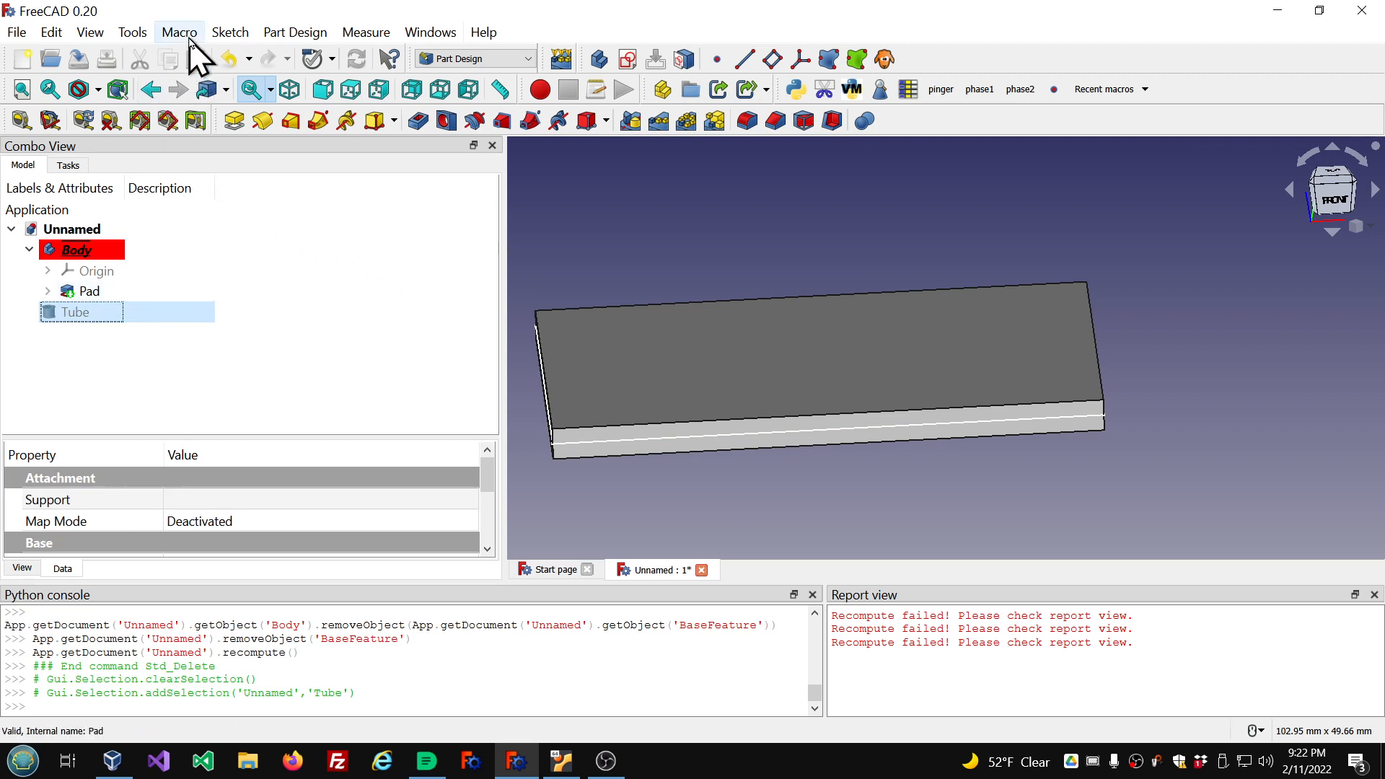
# Look up the PDWrapper macro among the available addon macros with the filter "pdw" and view its details
pyautogui.click(132, 36)
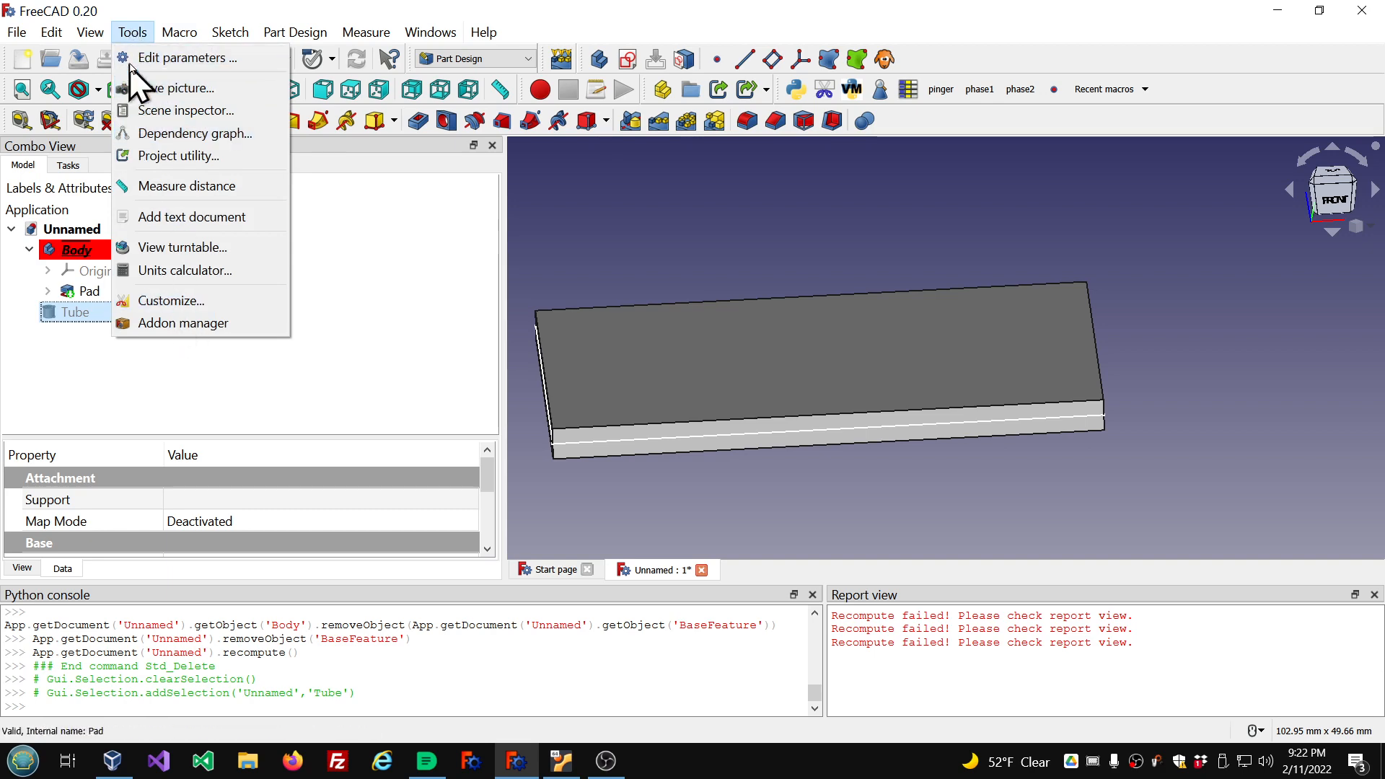
pyautogui.click(144, 324)
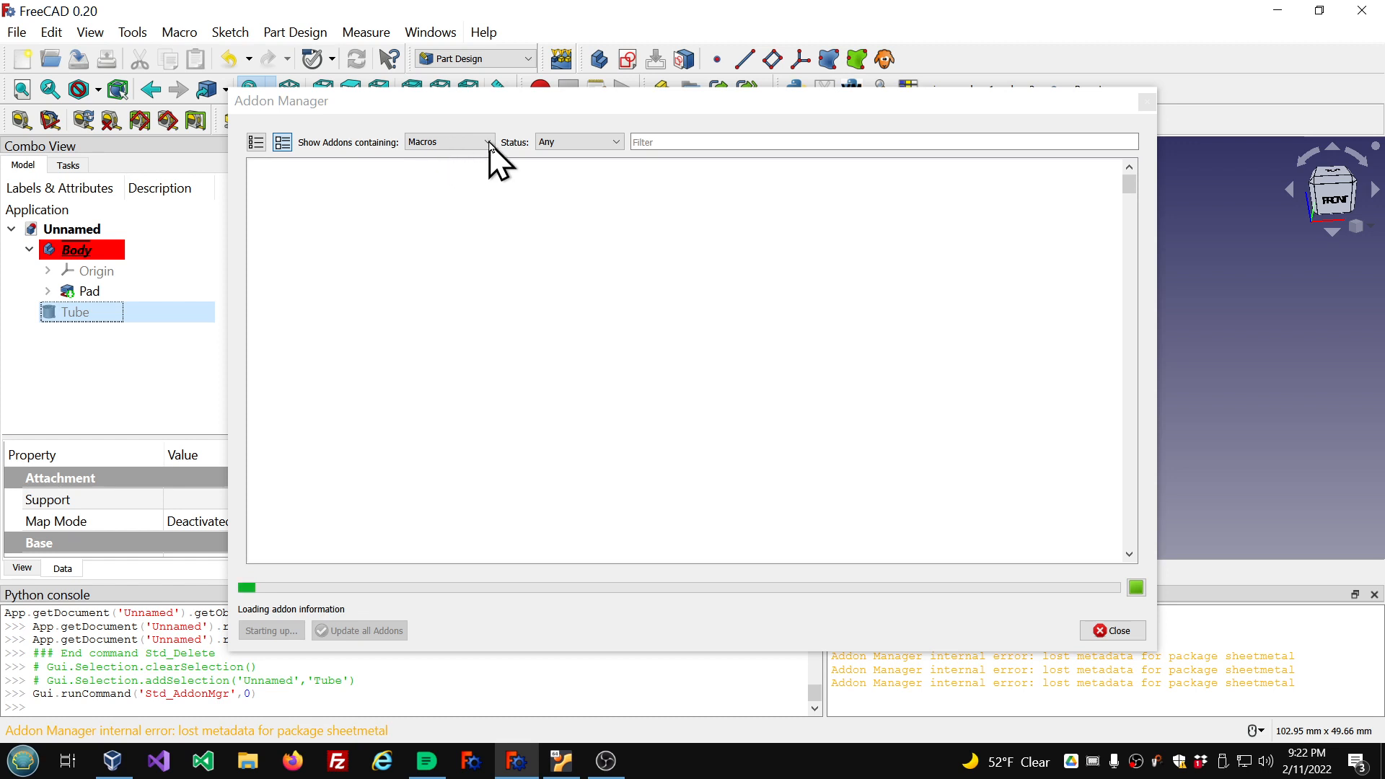
pyautogui.click(485, 142)
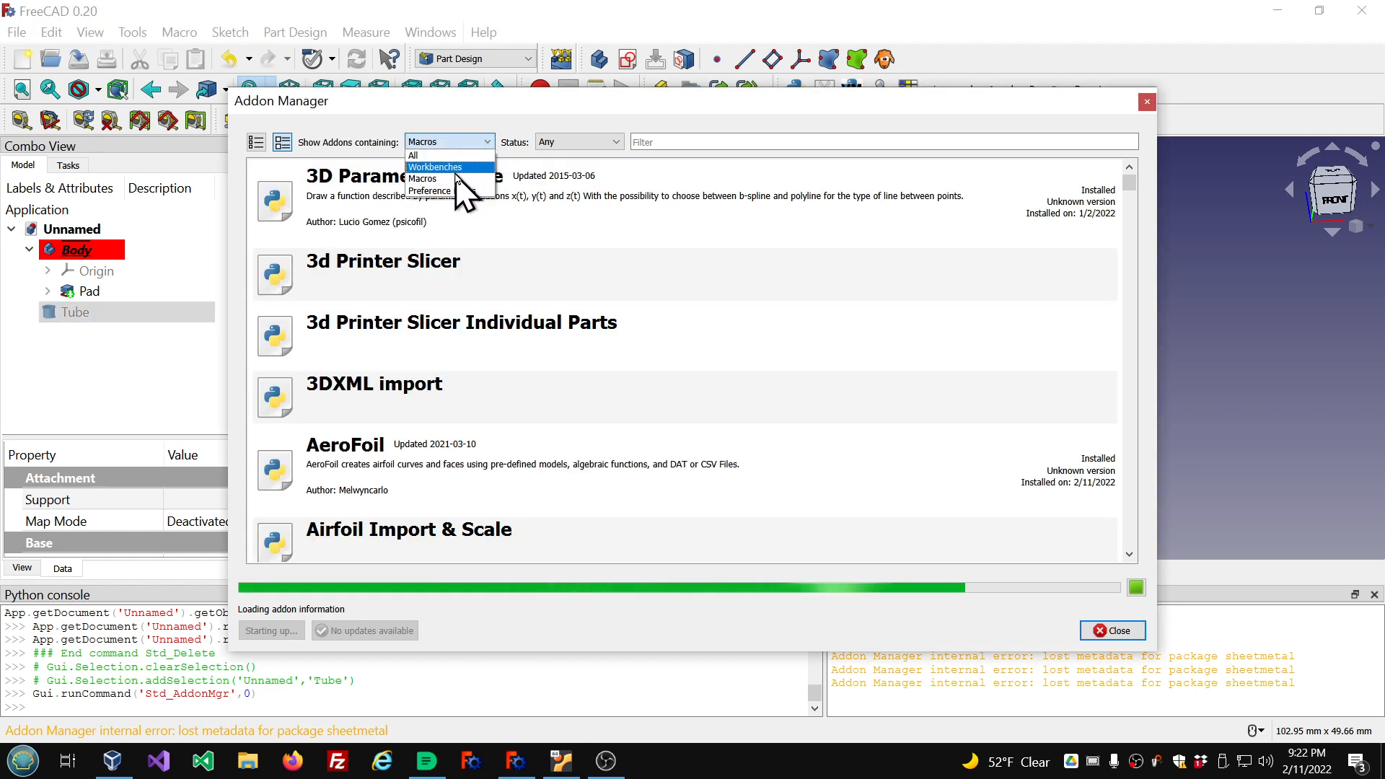
pyautogui.click(458, 199)
pyautogui.click(705, 142)
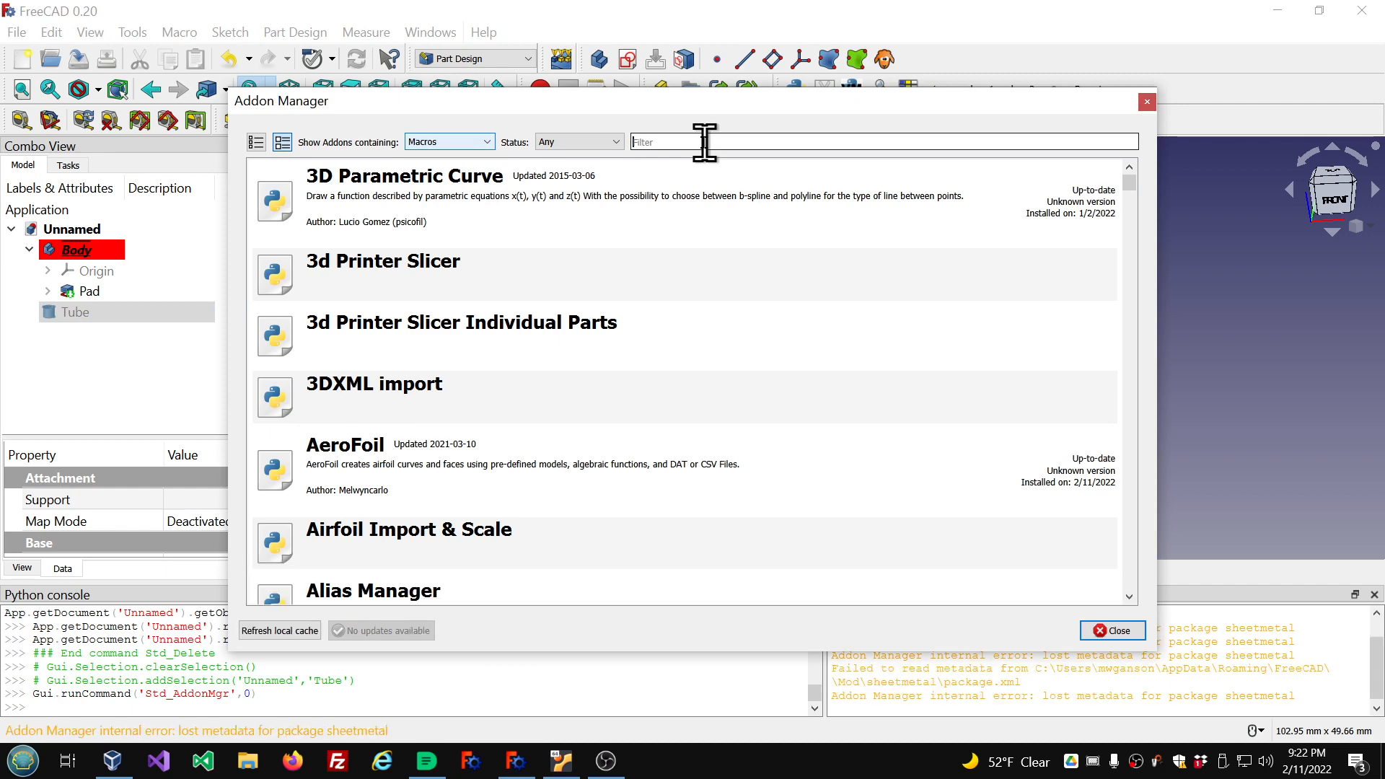
pyautogui.write('pdw')
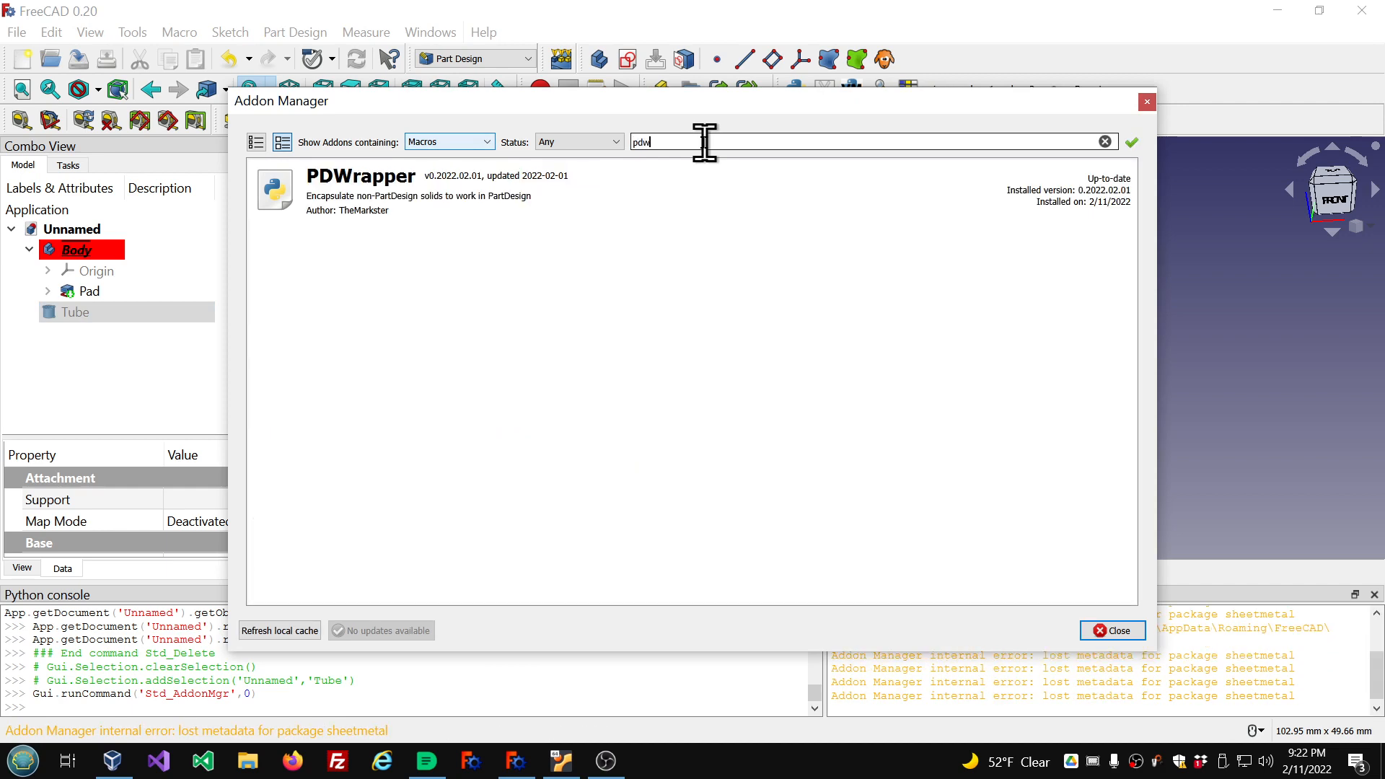
pyautogui.click(371, 206)
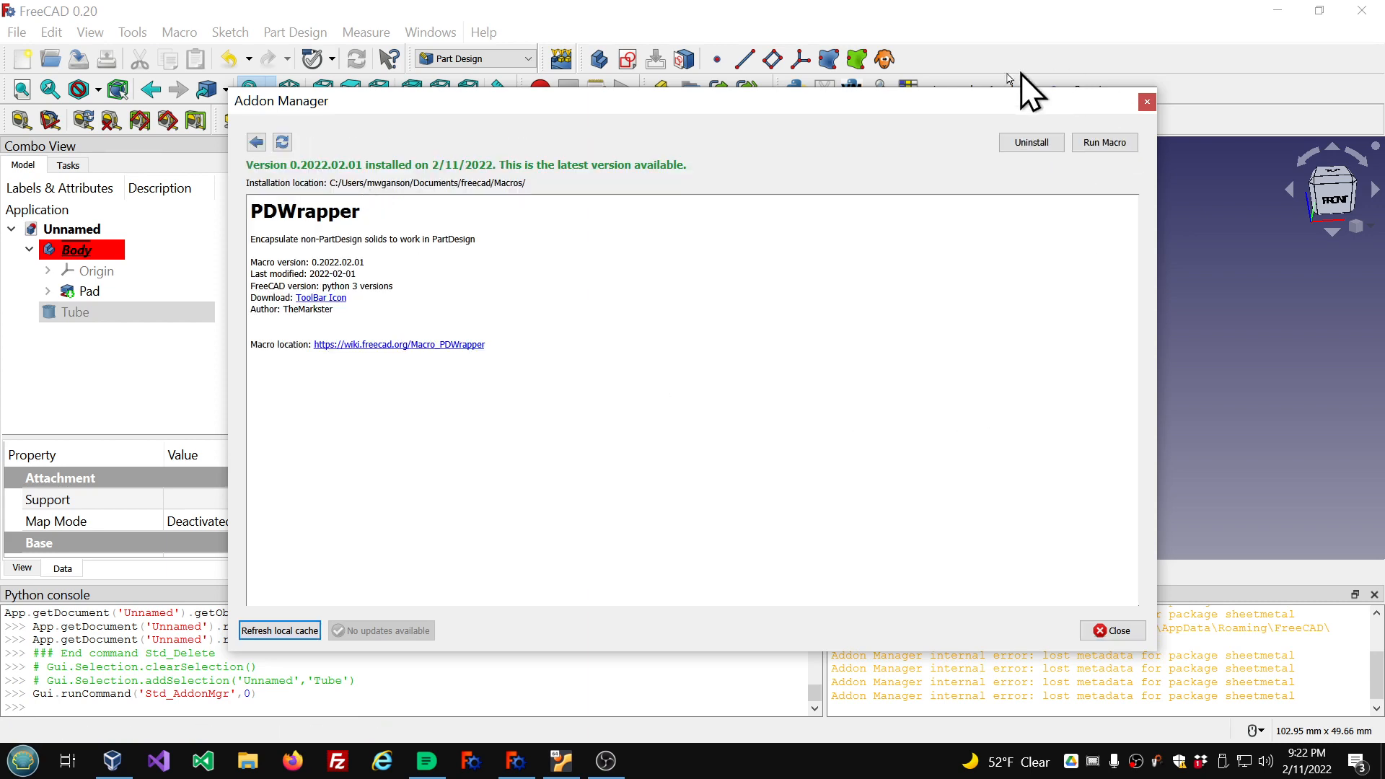
pyautogui.click(1094, 760)
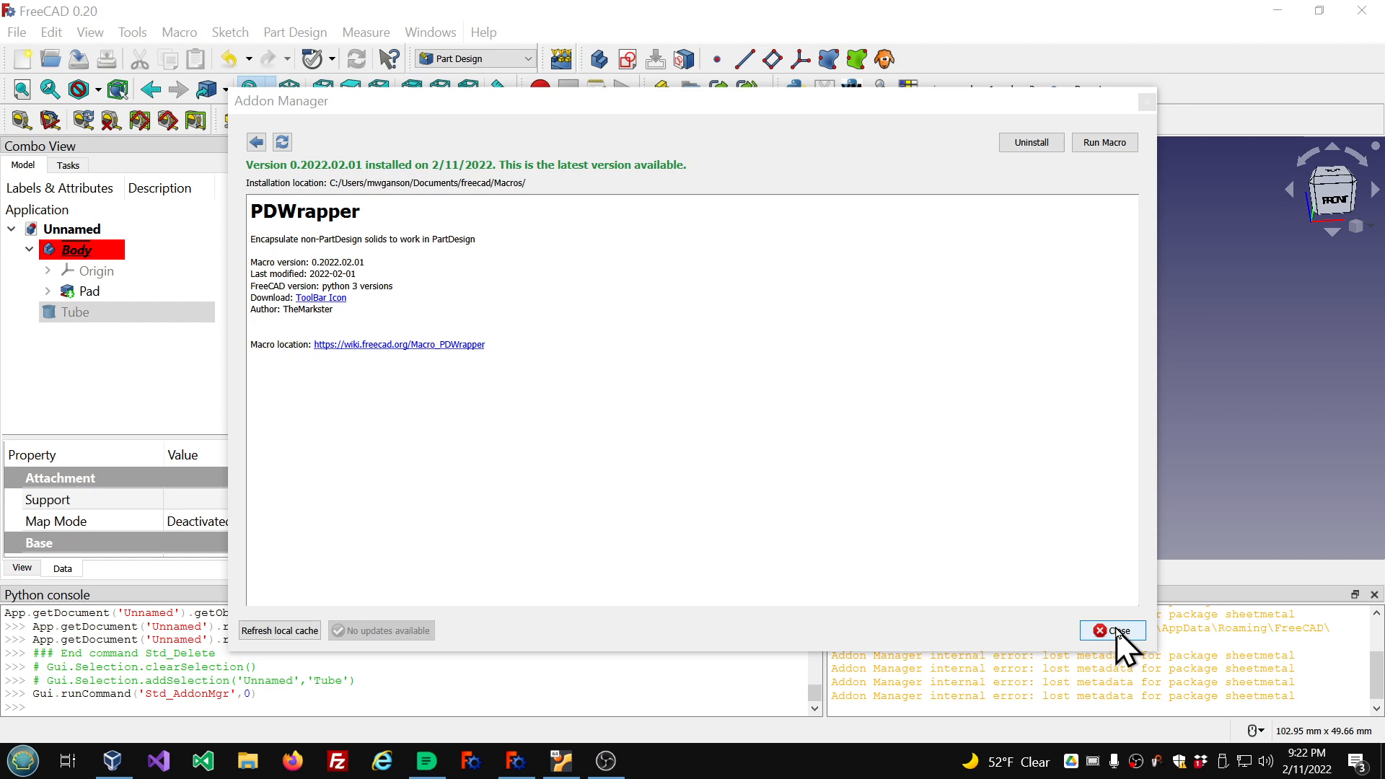
pyautogui.click(1119, 633)
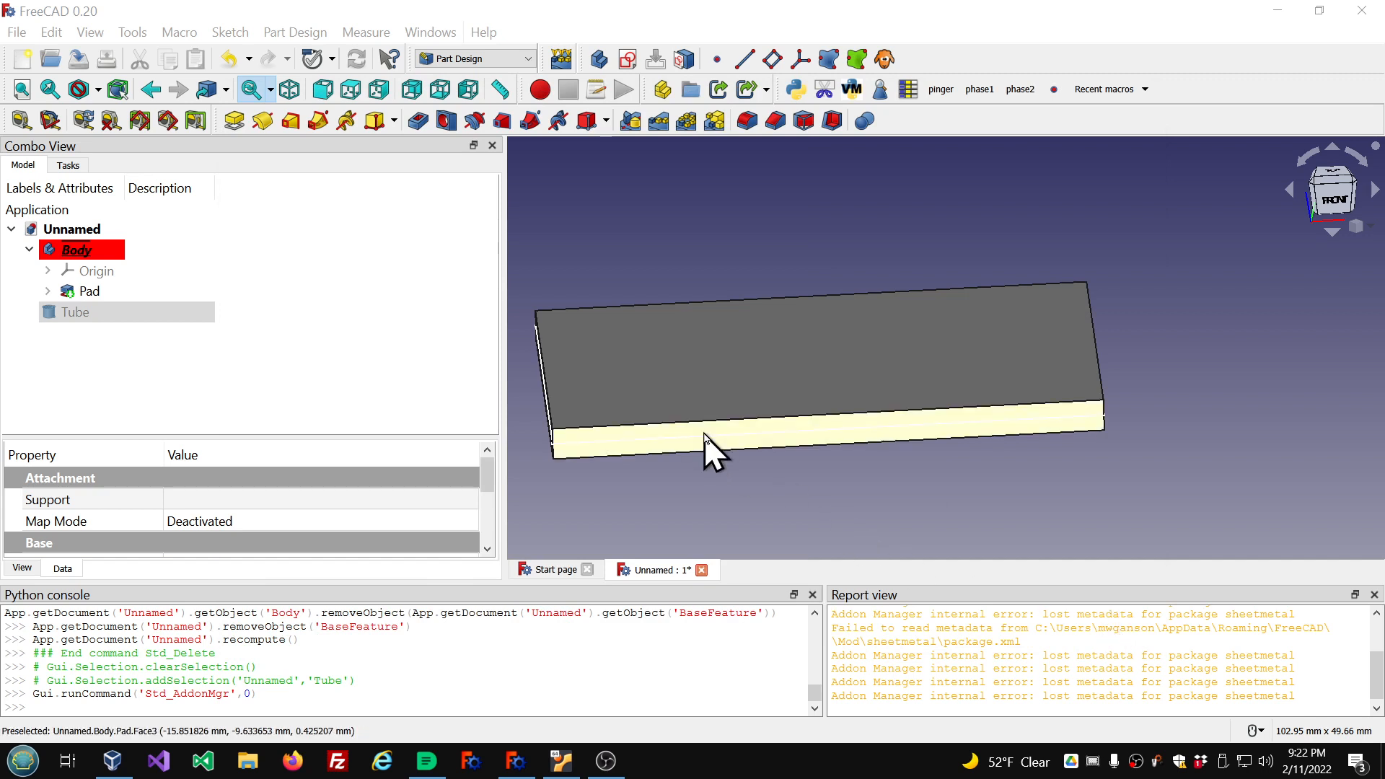
# Run the user macro pdwrapper.FCMacro on the selected tube
pyautogui.moveTo(606, 518); pyautogui.dragTo(591, 508, button='middle')
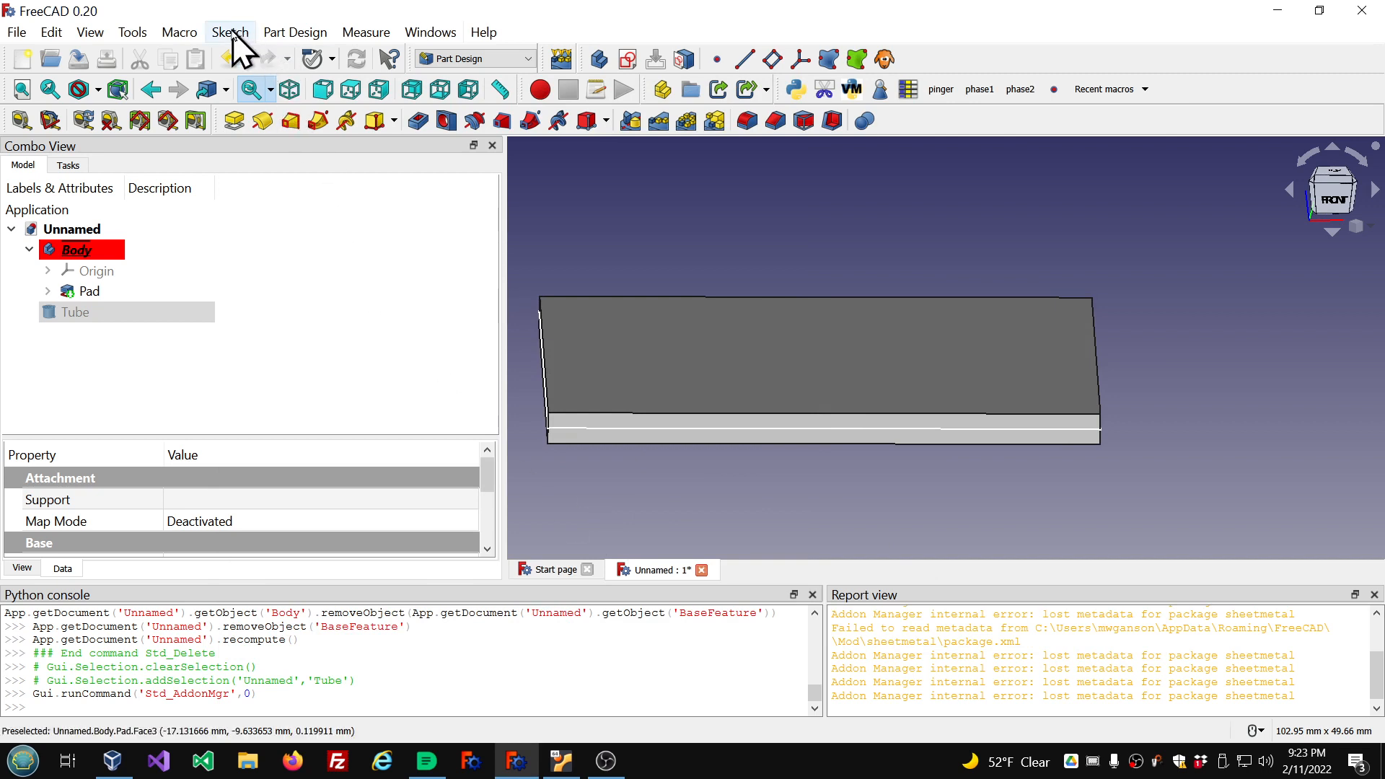
pyautogui.click(179, 33)
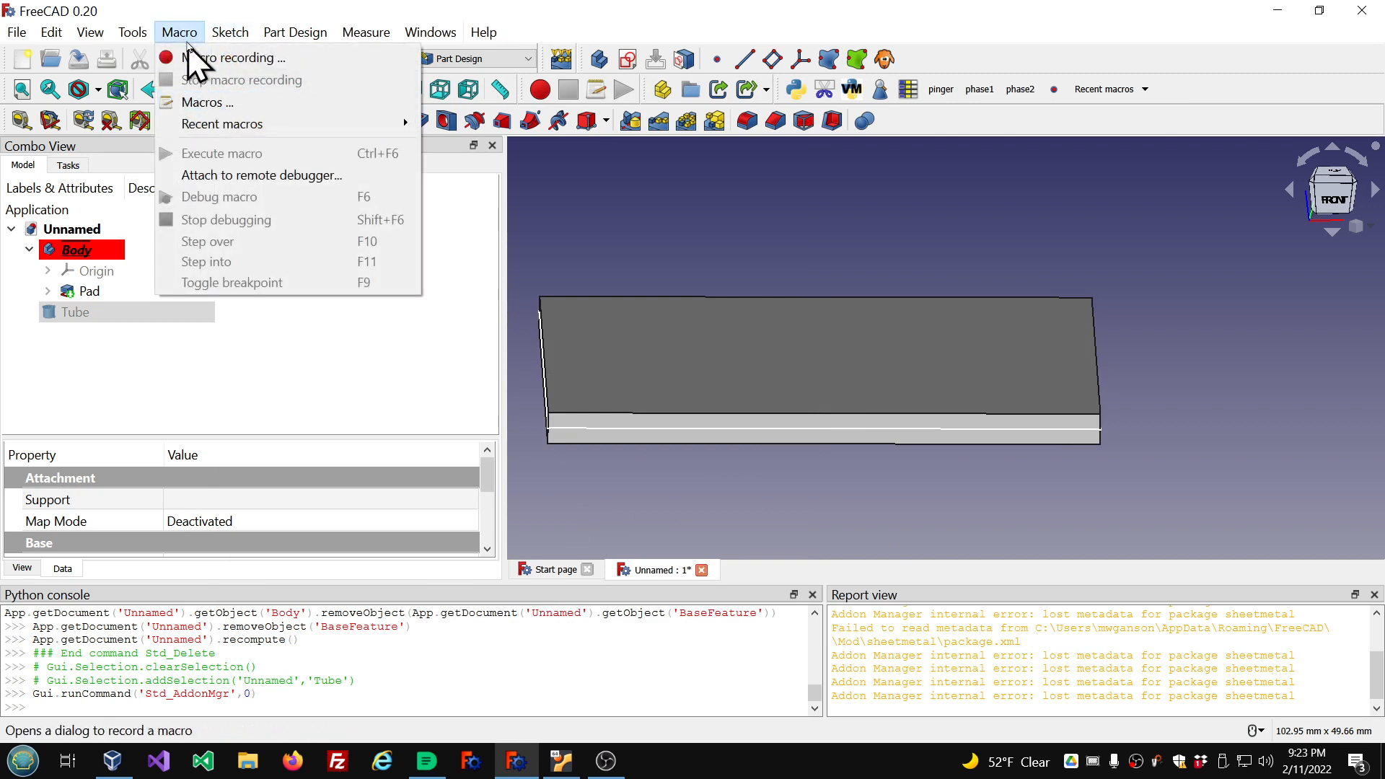
pyautogui.click(196, 101)
pyautogui.scroll(-9, 644, 339)
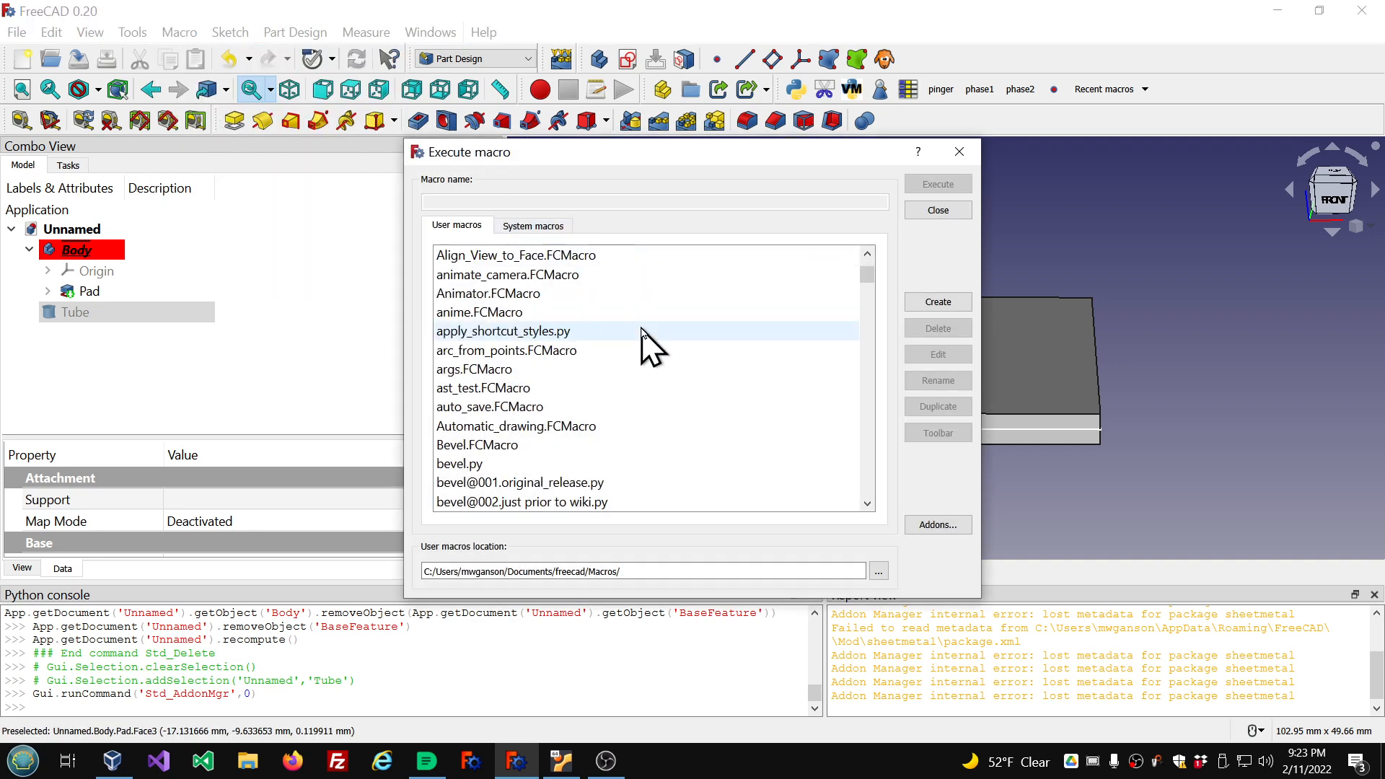
pyautogui.scroll(-20, 645, 339)
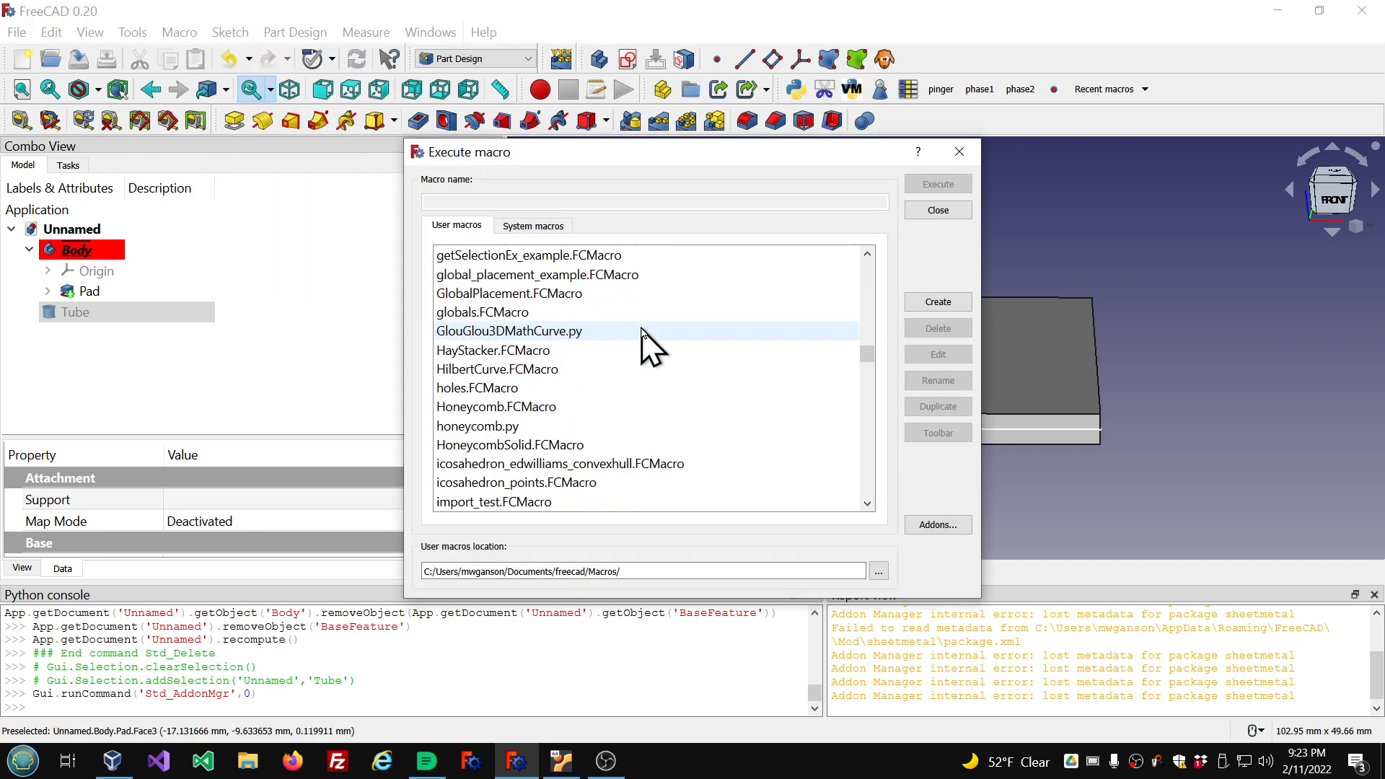
pyautogui.scroll(-6, 642, 329)
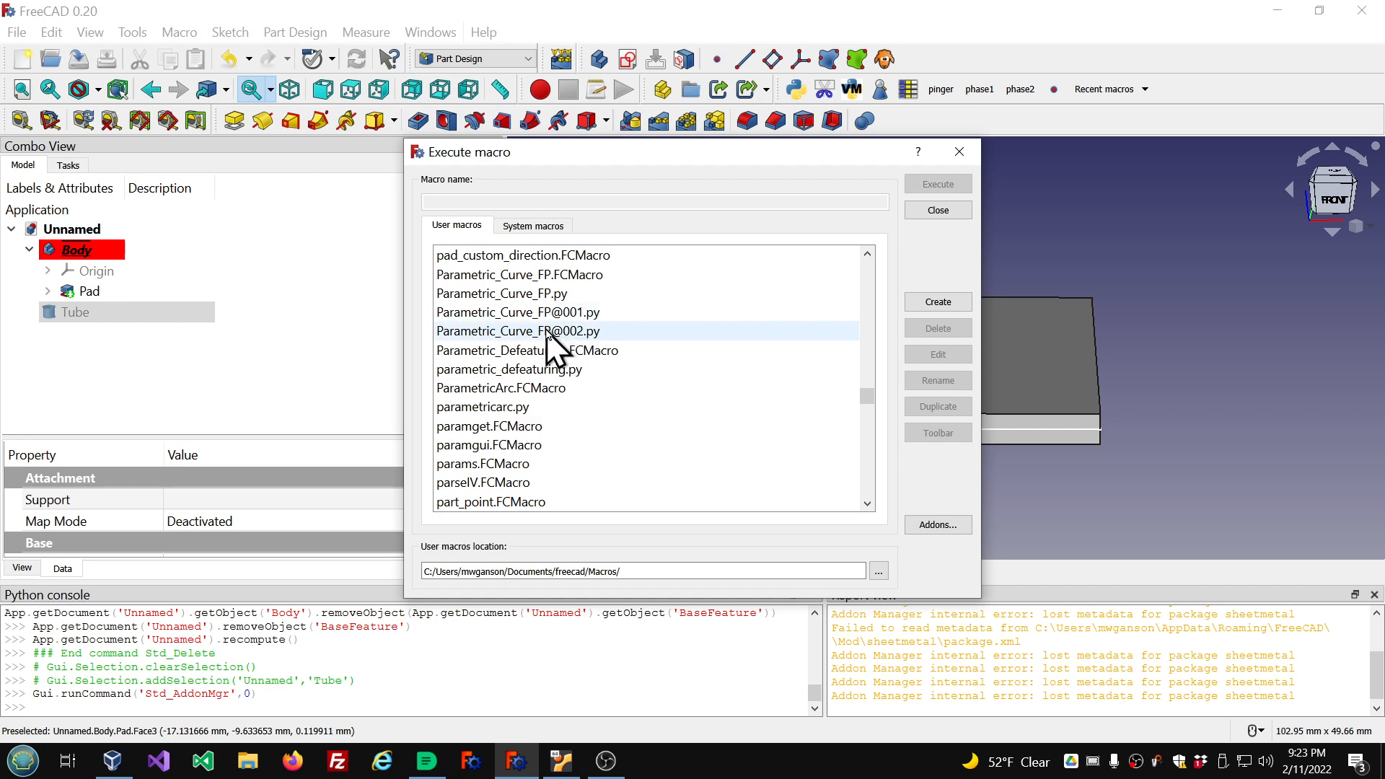
pyautogui.scroll(-4, 546, 339)
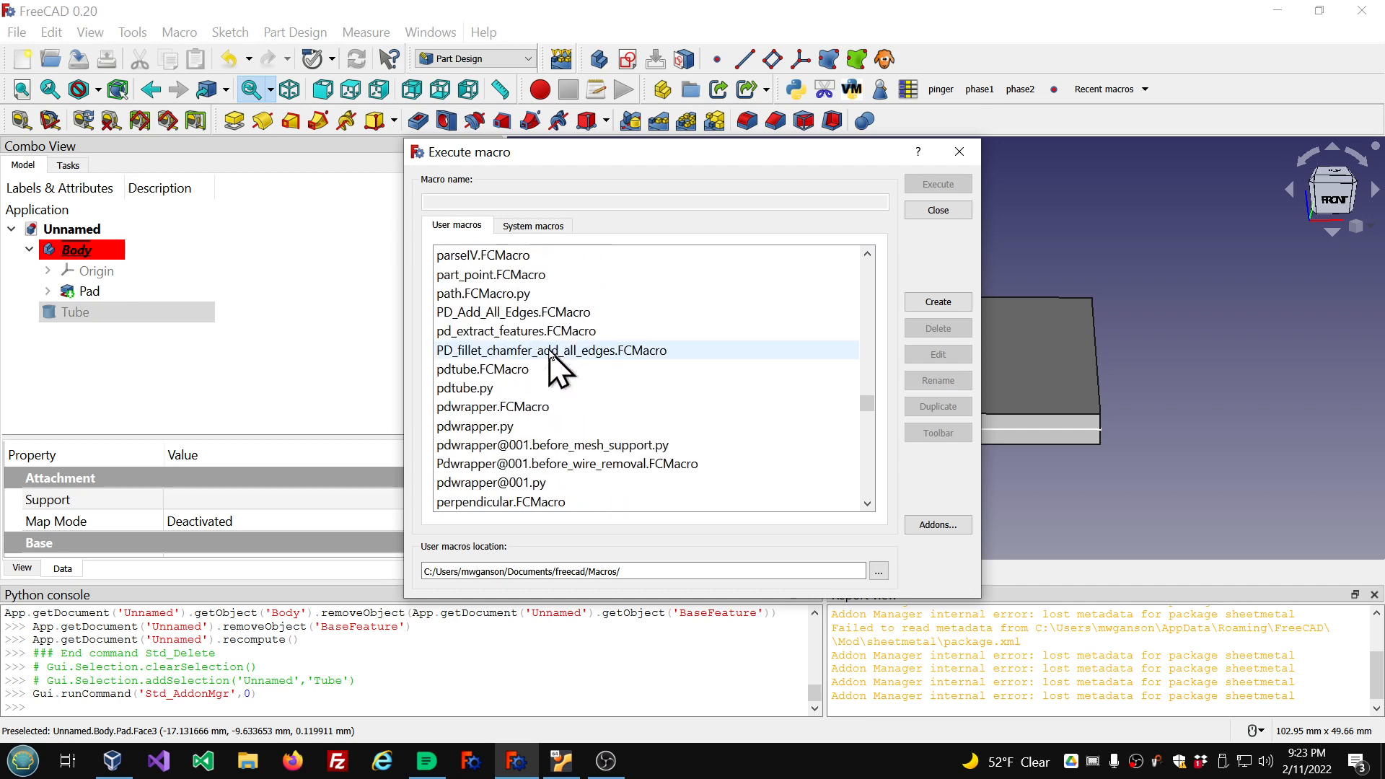
pyautogui.click(502, 409)
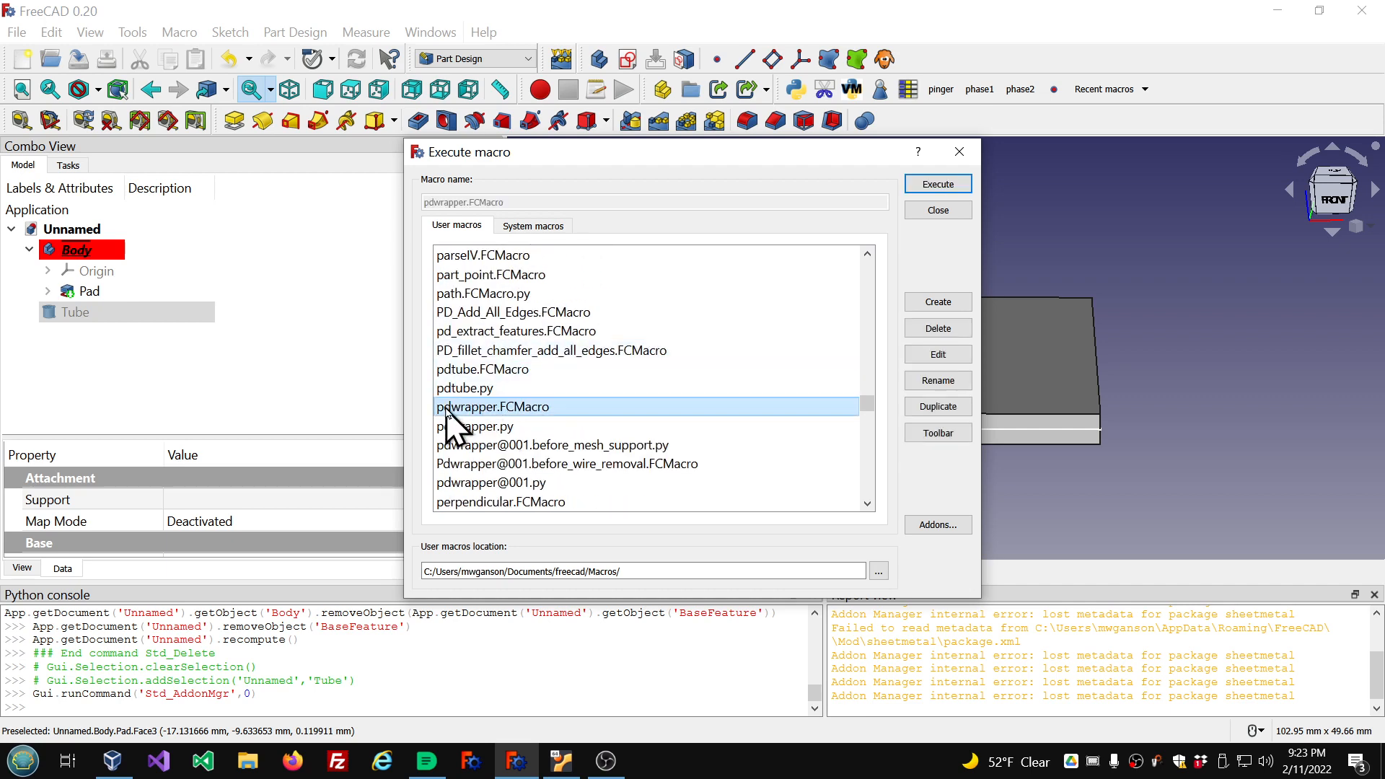
pyautogui.click(1093, 763)
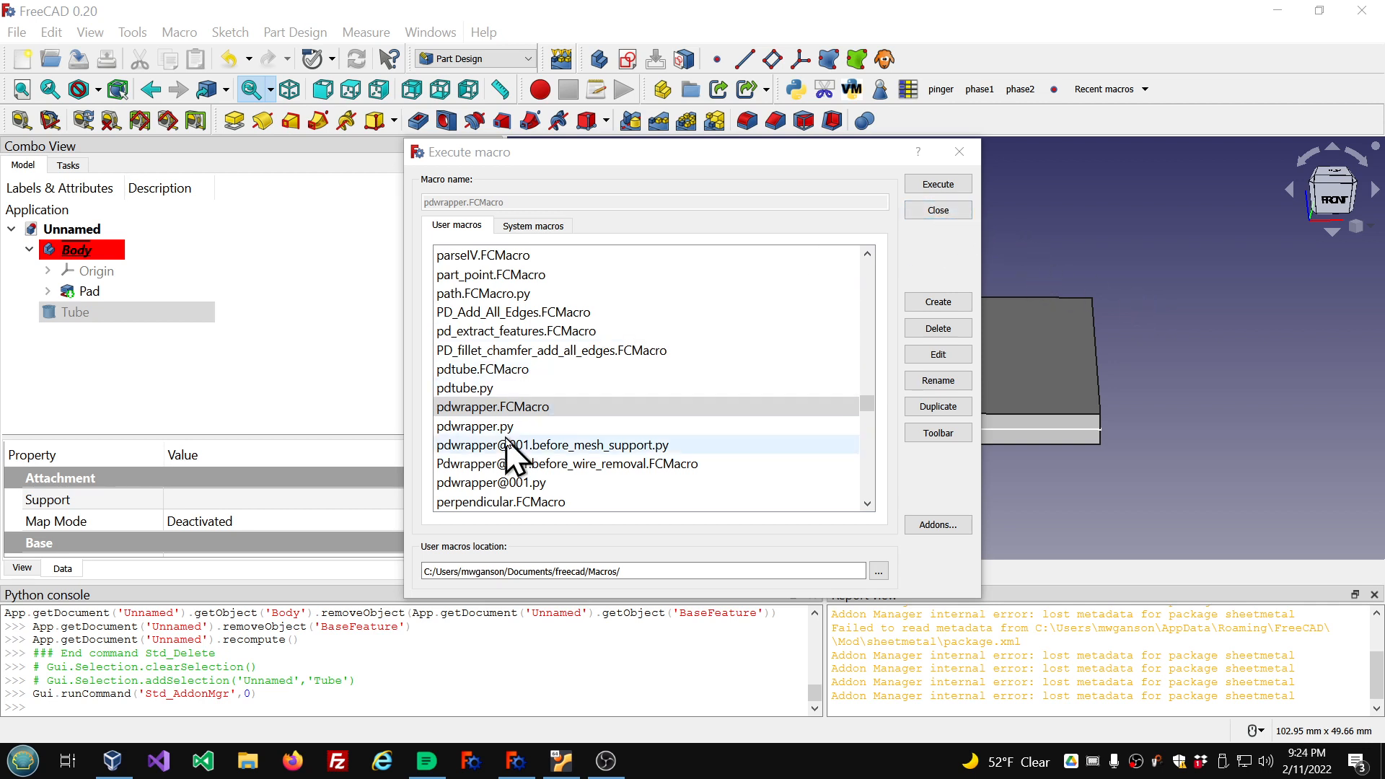
pyautogui.click(516, 407)
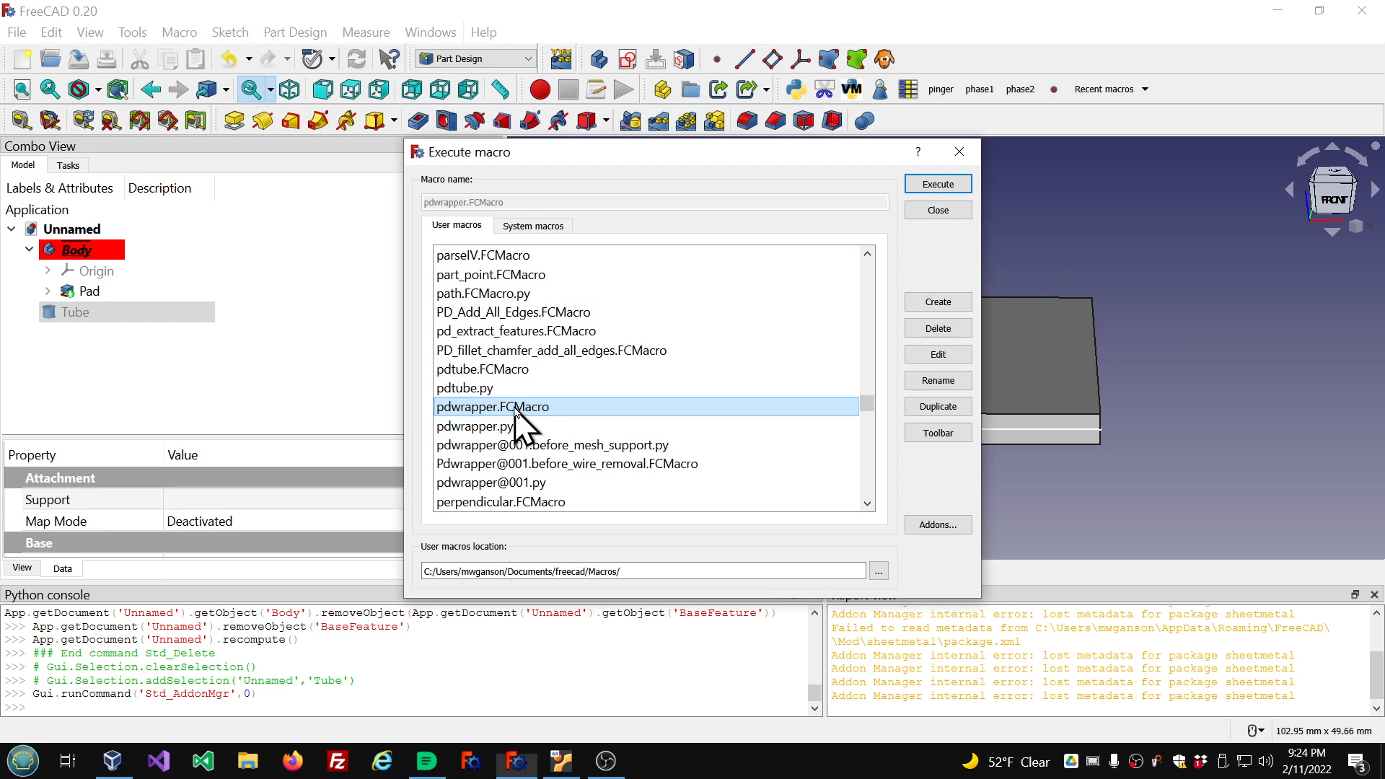
pyautogui.click(939, 185)
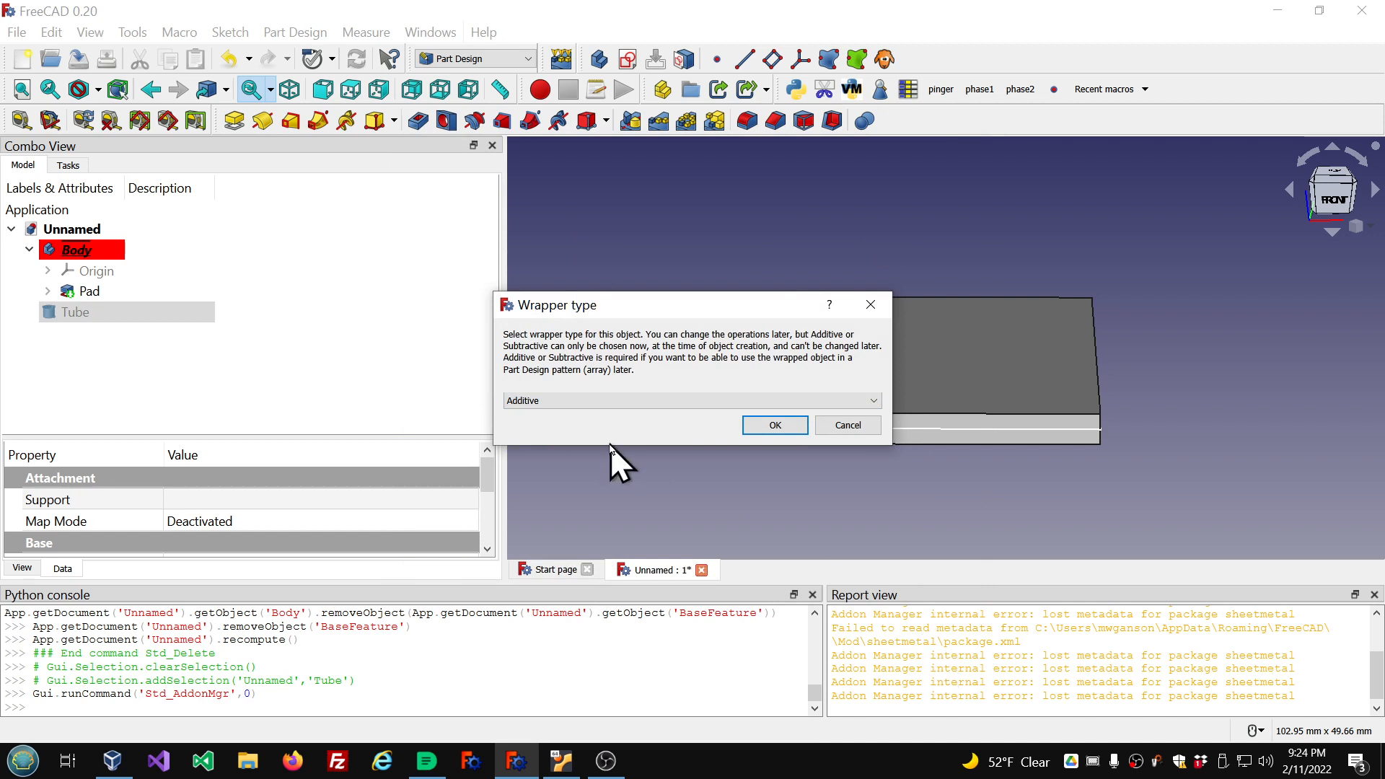
# Wrap the tube with the Additive wrapper type and place it after the Pad in the body
pyautogui.click(875, 402)
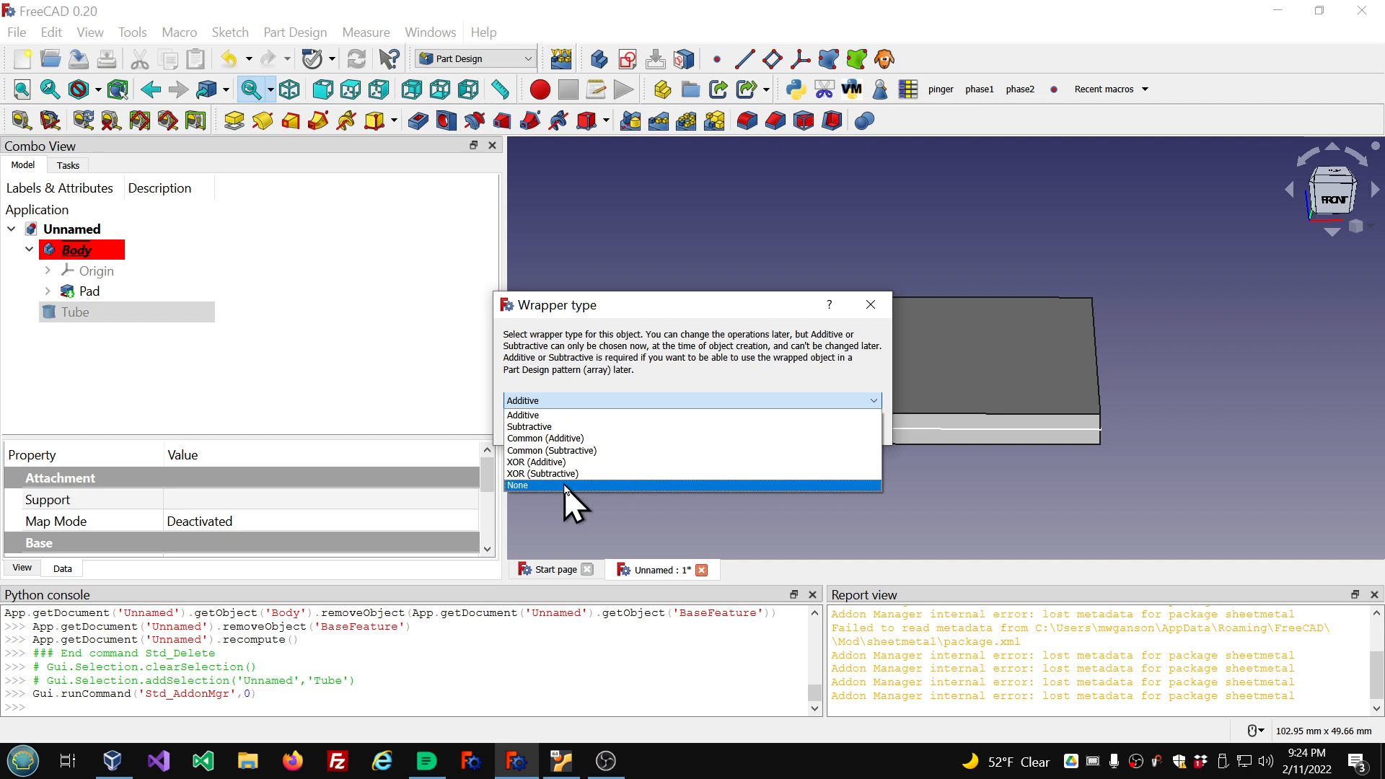
pyautogui.click(569, 414)
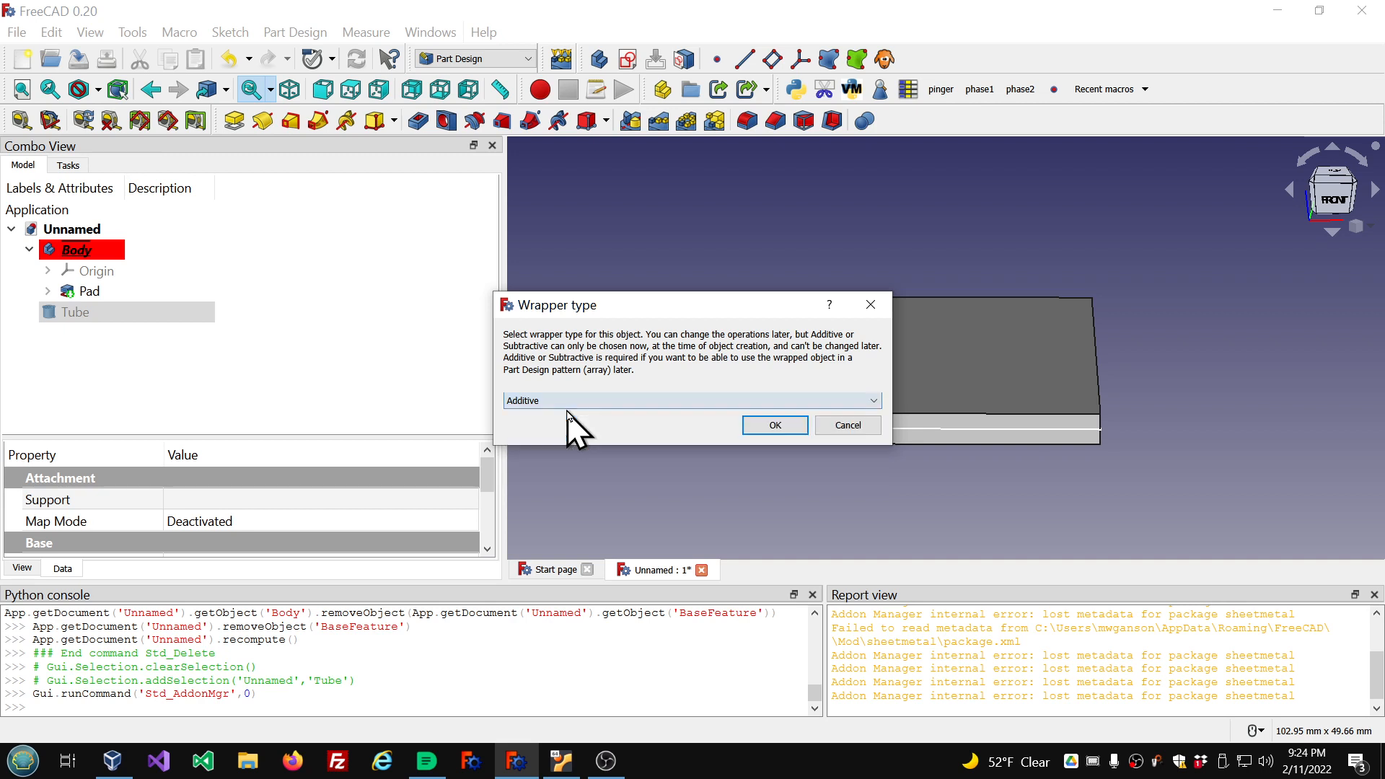
pyautogui.click(776, 425)
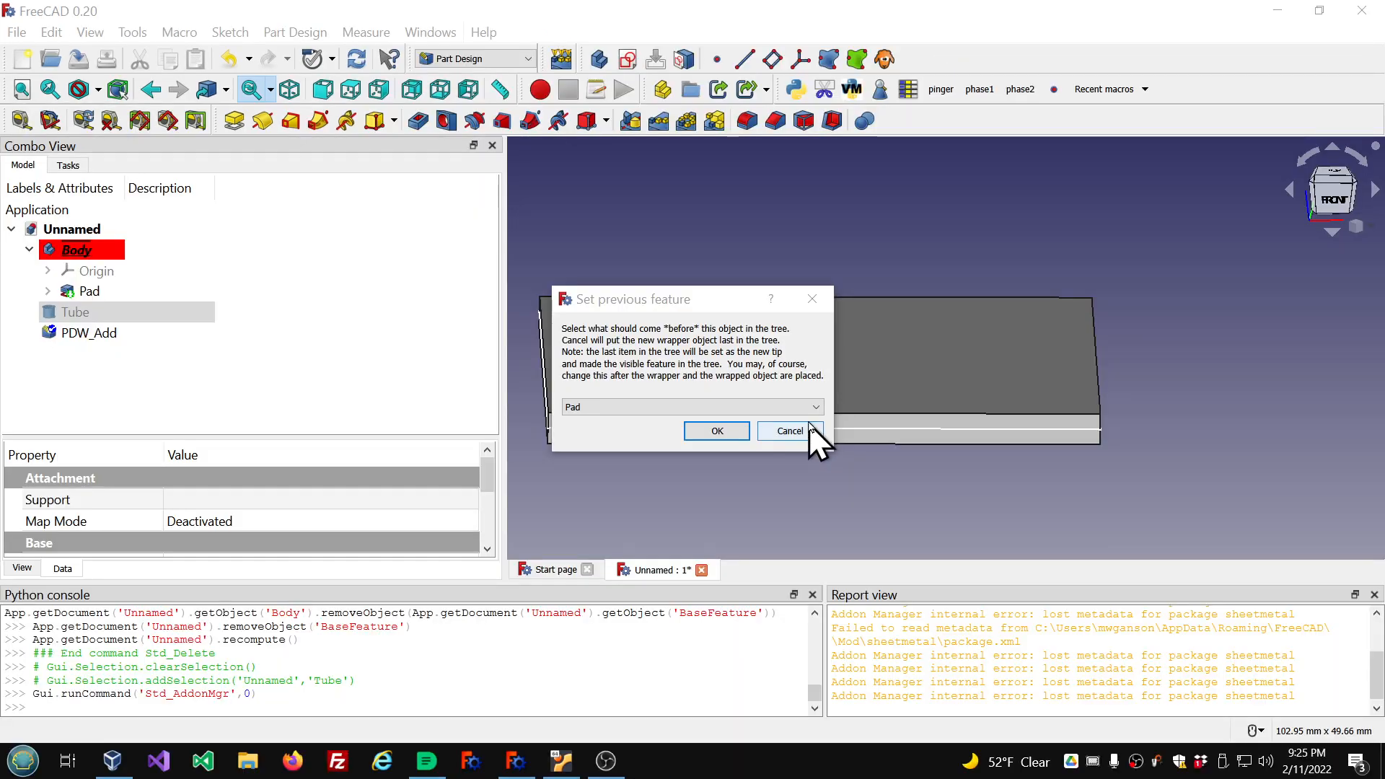
pyautogui.click(817, 408)
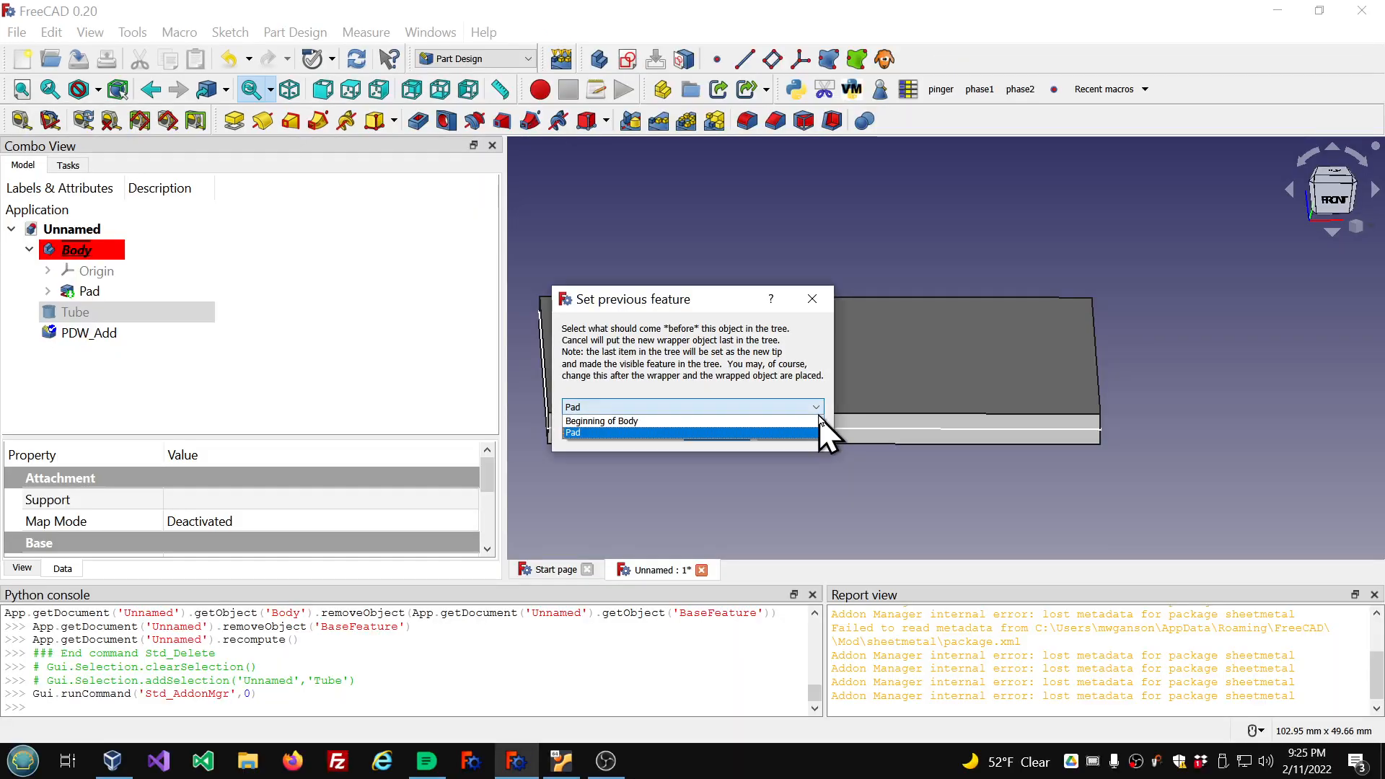
pyautogui.click(635, 433)
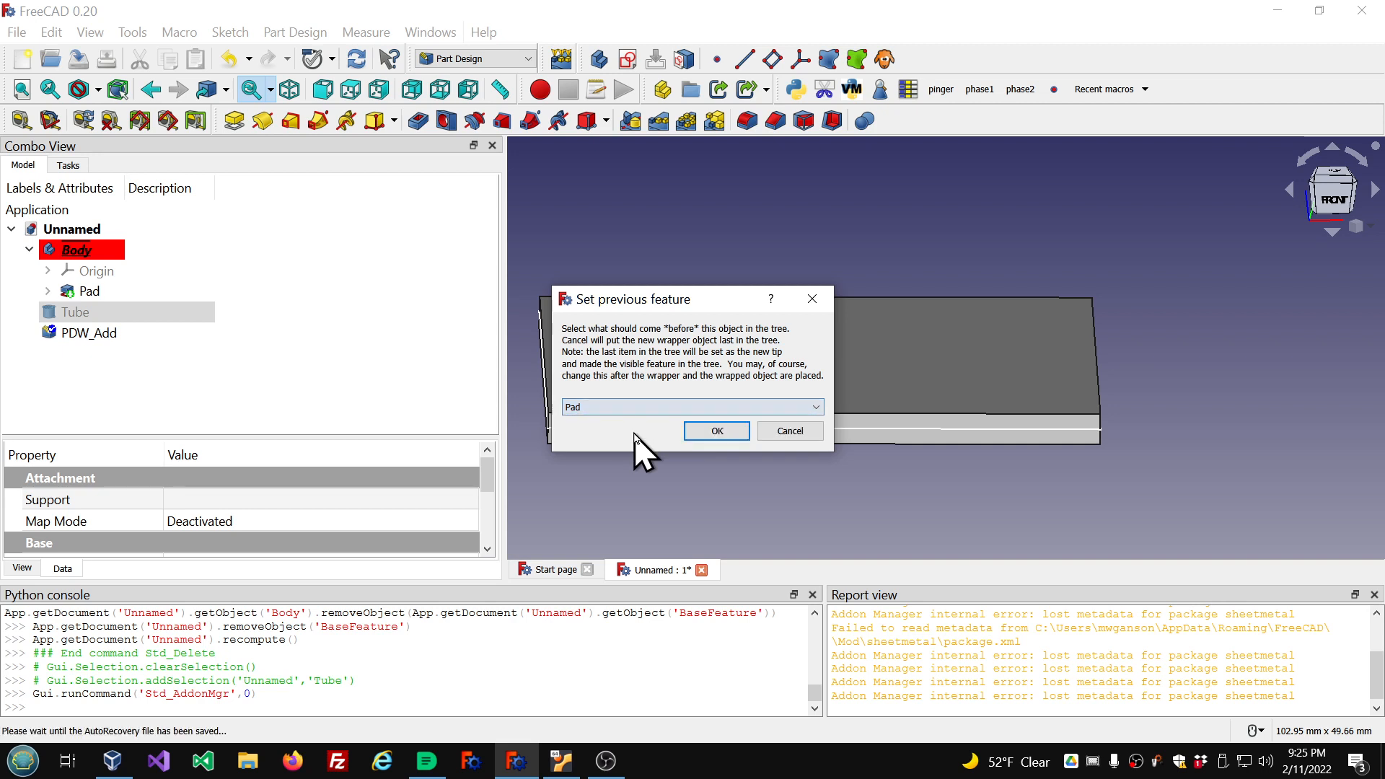
pyautogui.click(704, 435)
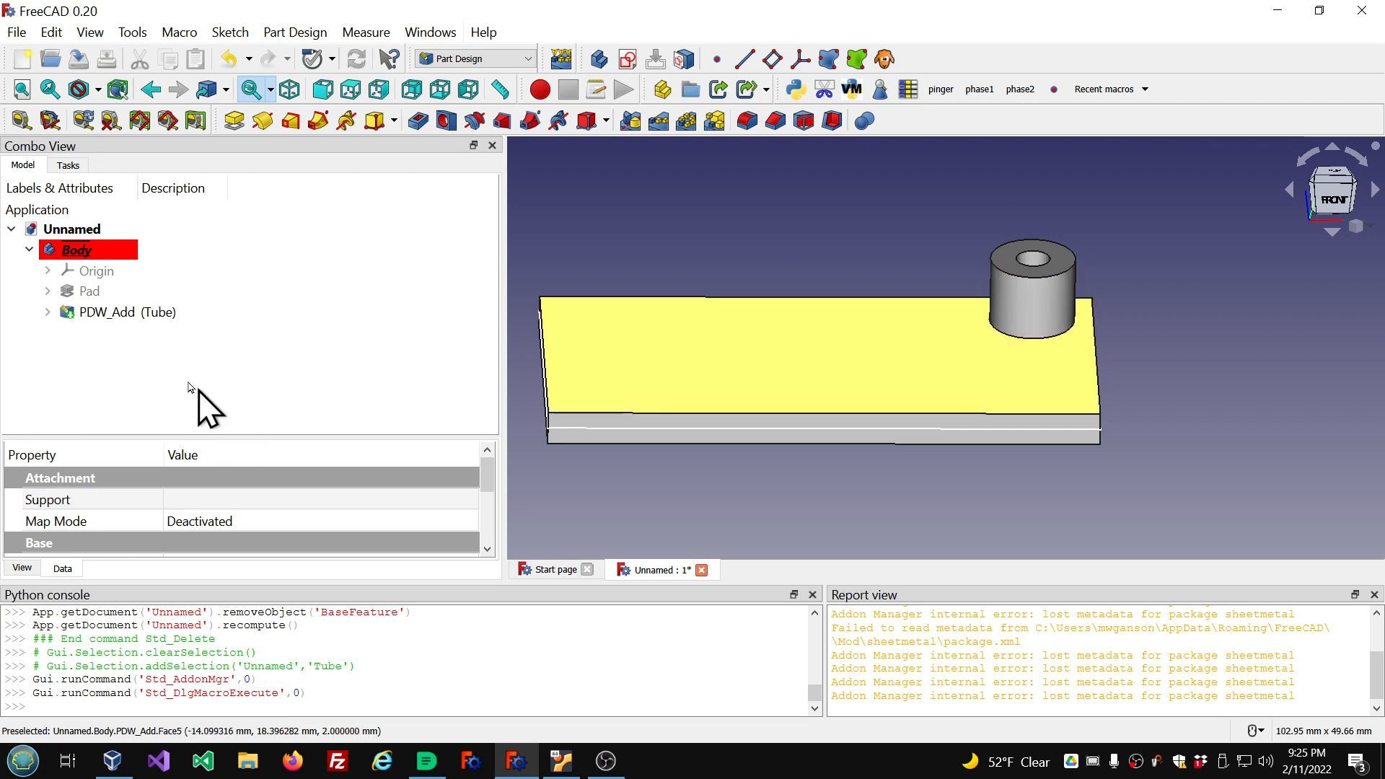
# Start a linear pattern of the PDW_Add wrapper, picking the X axis in the model as the direction reference
pyautogui.click(120, 314)
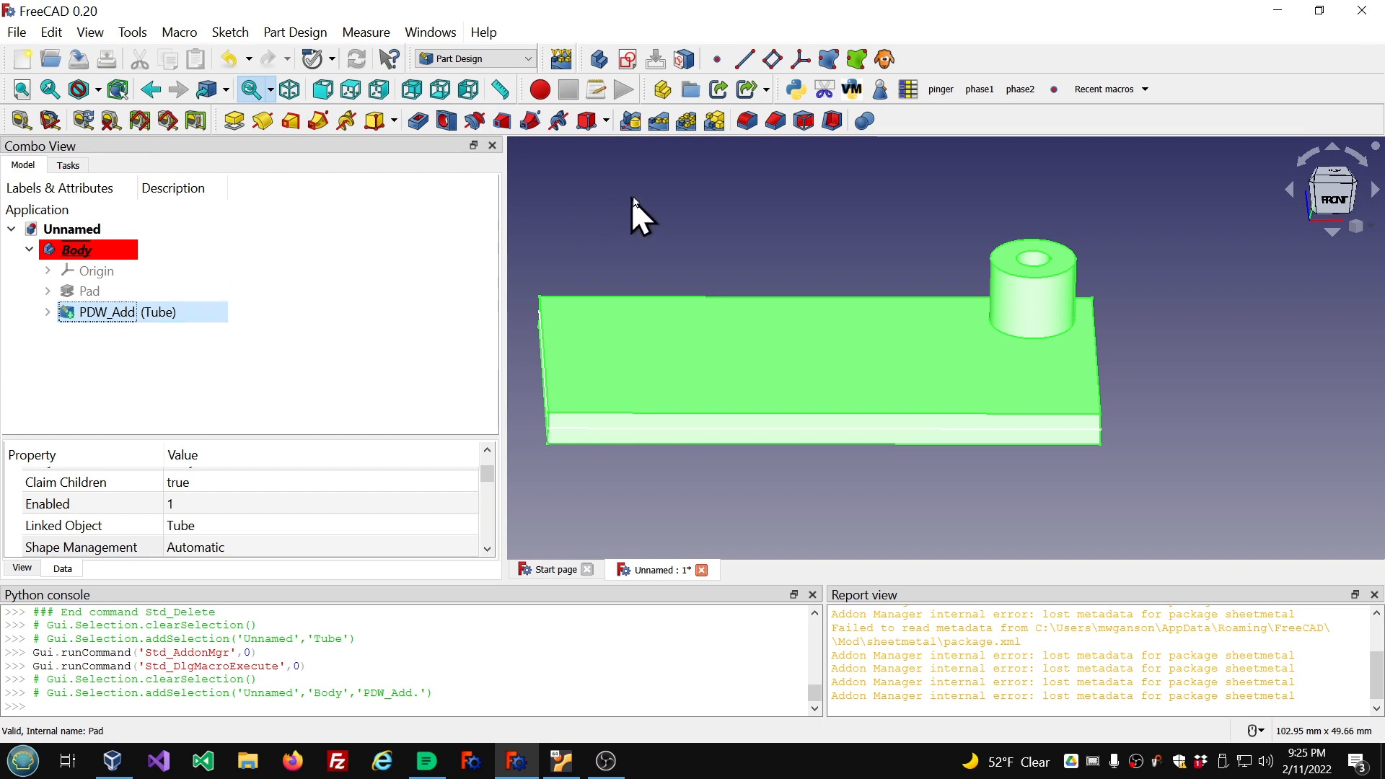
pyautogui.click(656, 120)
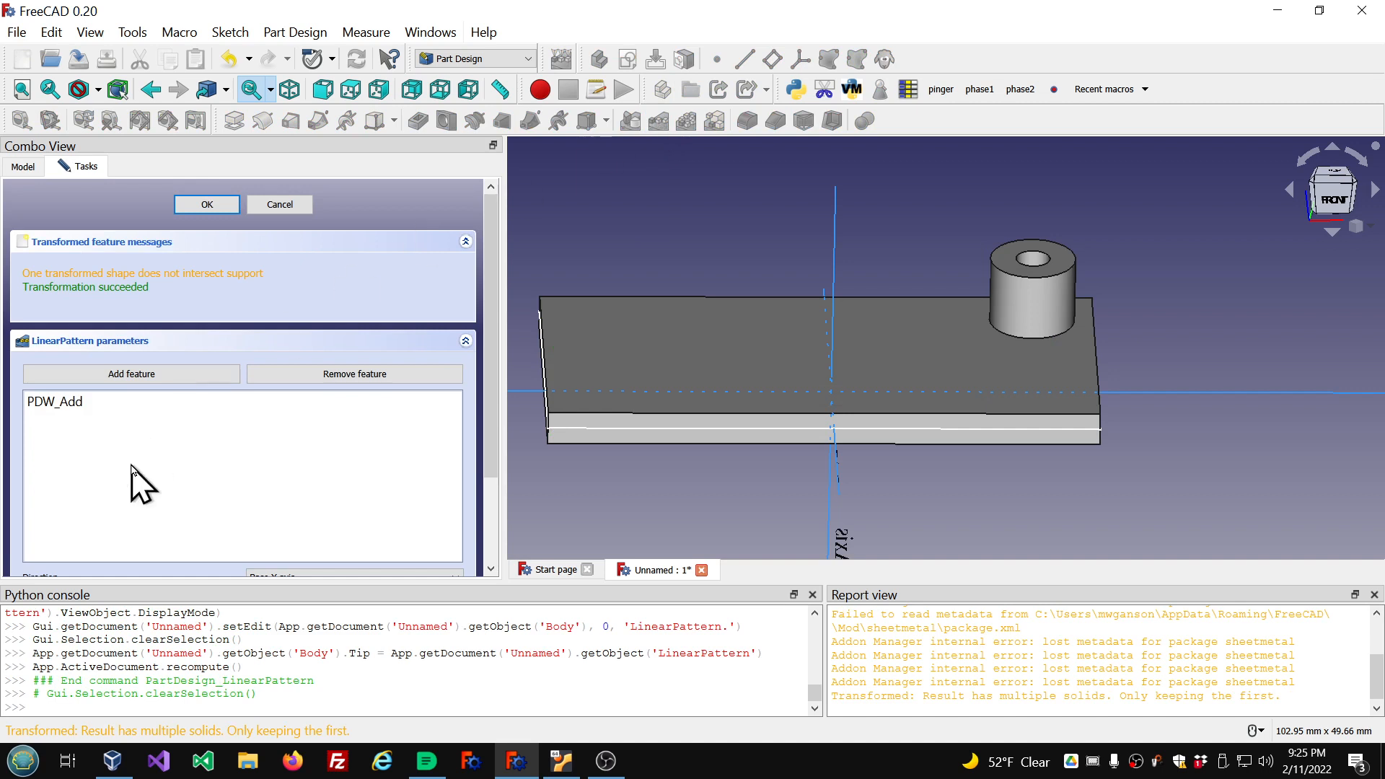
pyautogui.moveTo(496, 246); pyautogui.dragTo(485, 350)
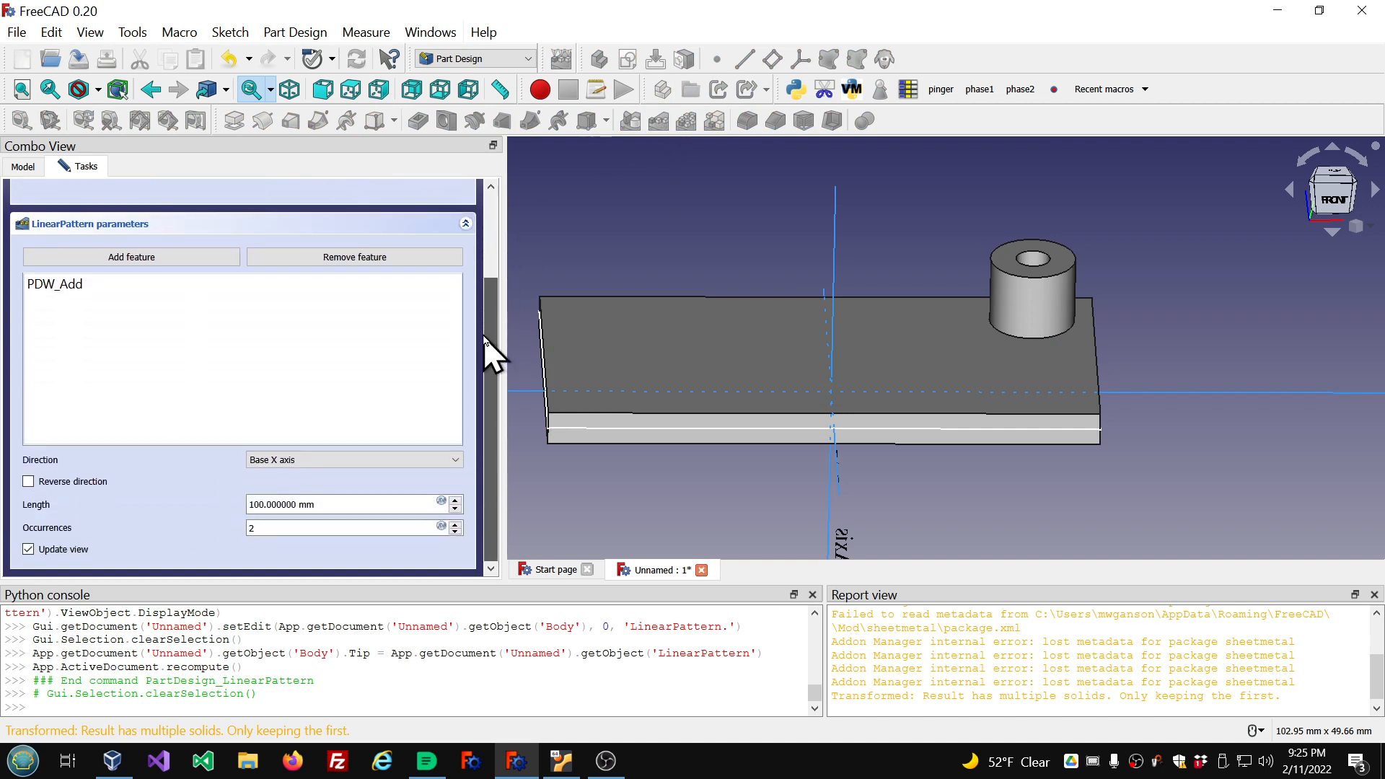
pyautogui.click(343, 461)
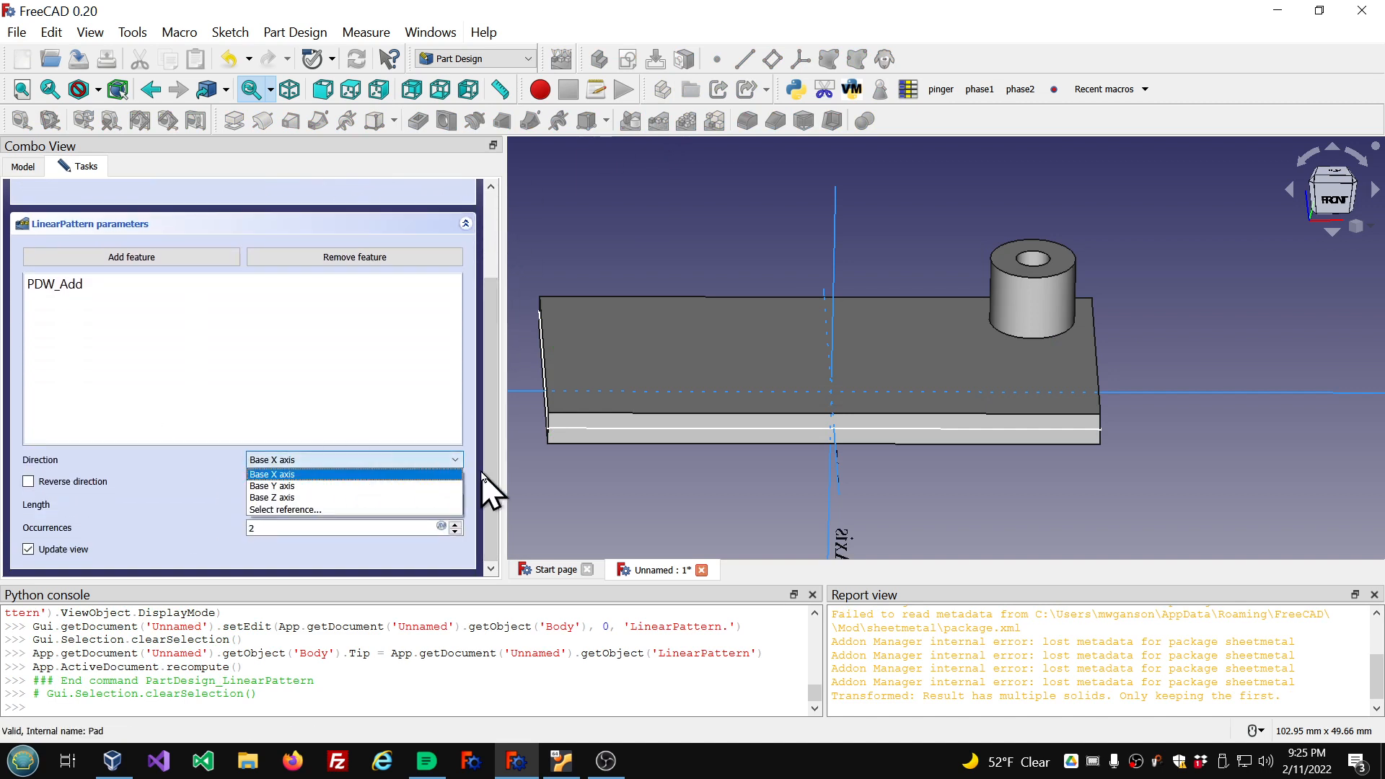
pyautogui.click(362, 510)
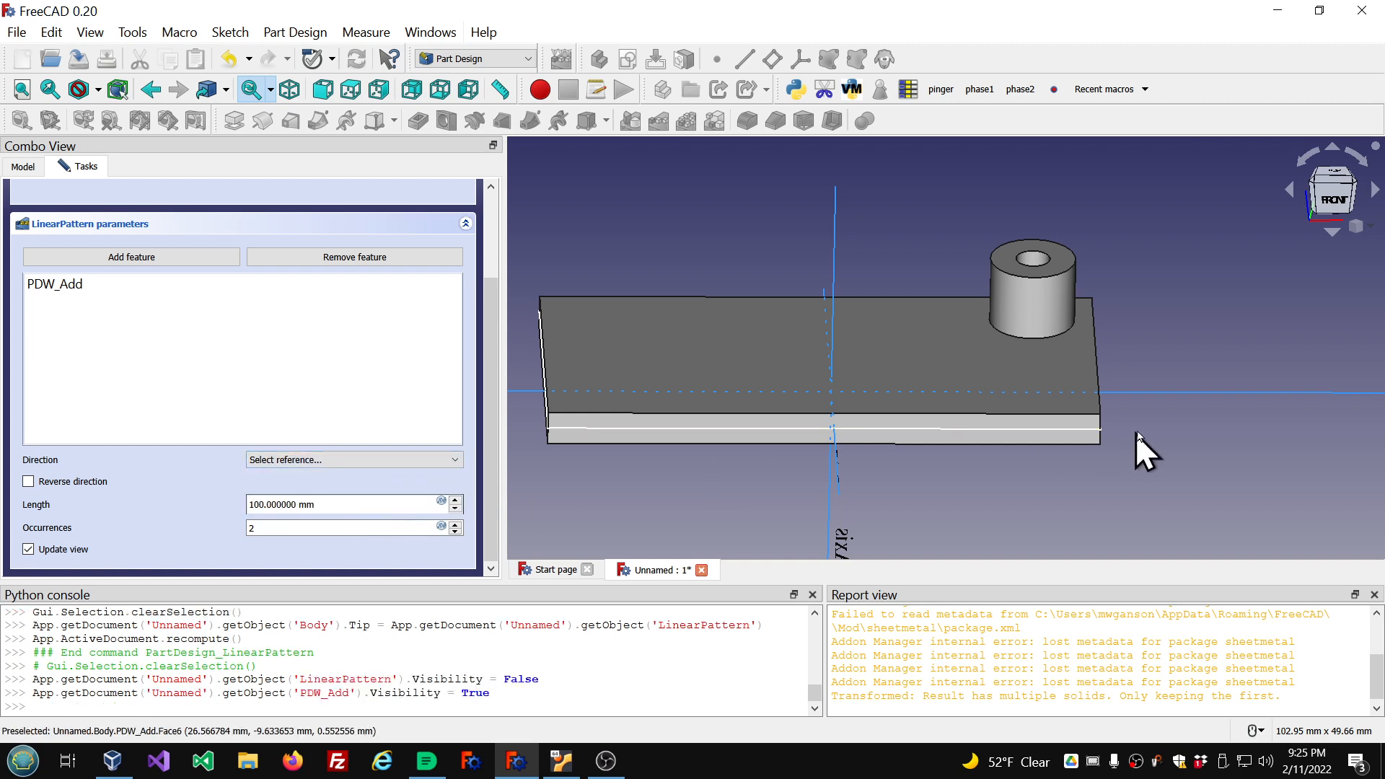
pyautogui.click(1155, 393)
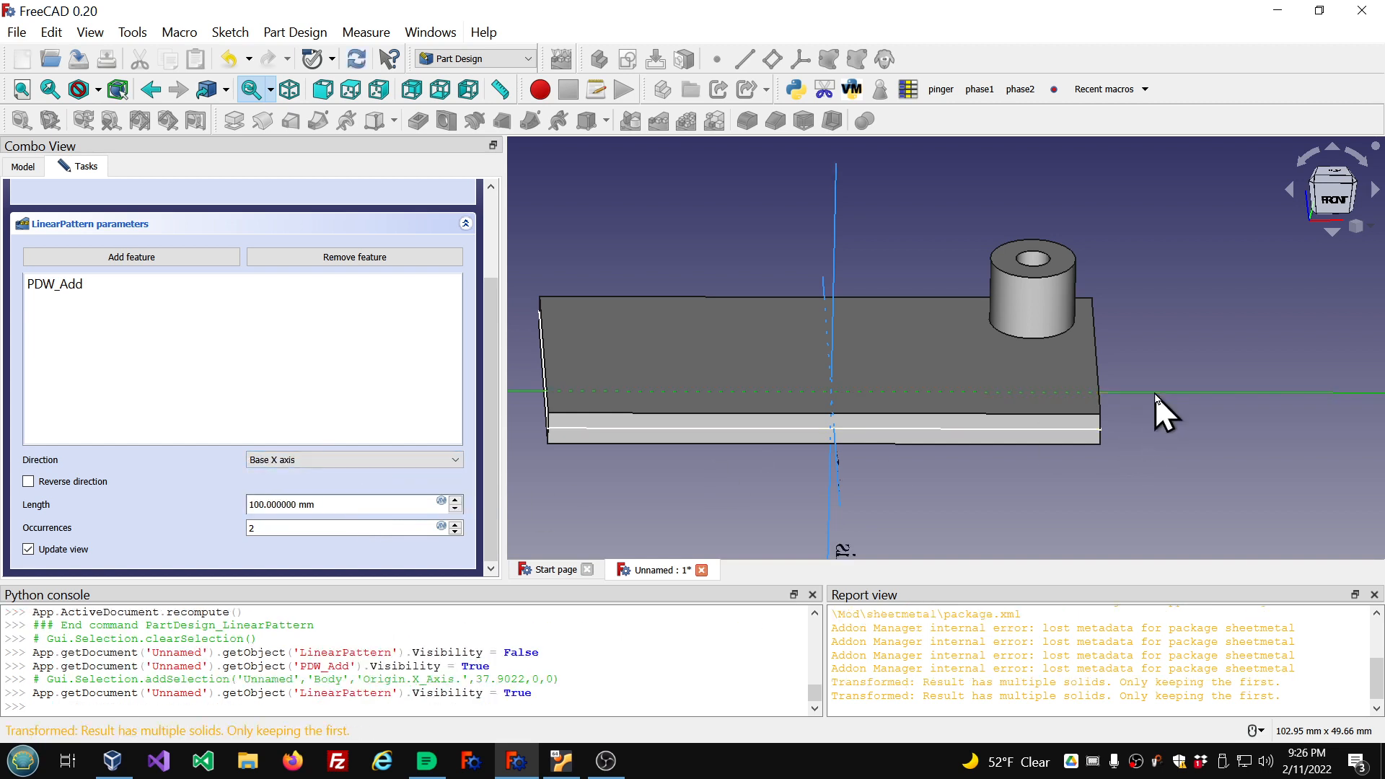
# Set the linear pattern to a length of 35 mm, reversed direction and 3 occurrences
pyautogui.click(350, 498)
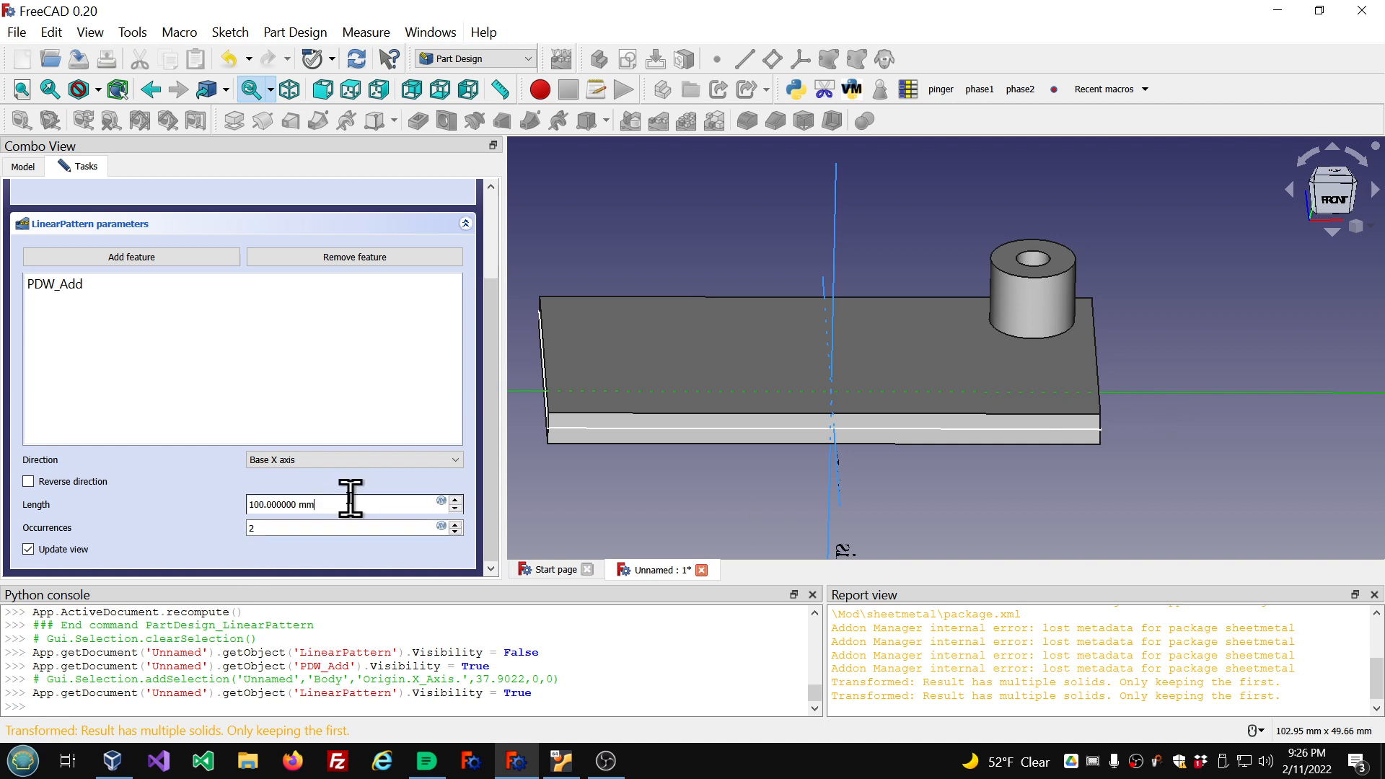
pyautogui.scroll(-13, 351, 498)
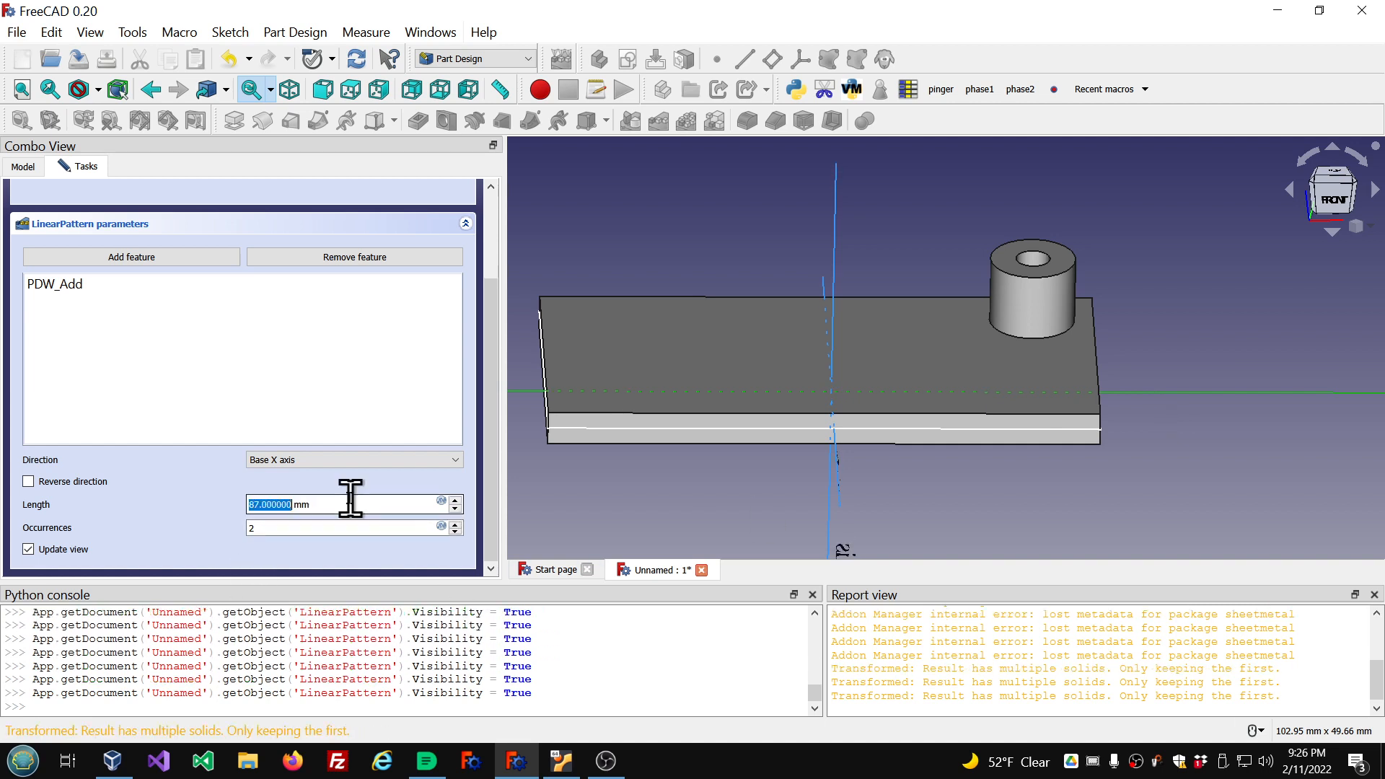
pyautogui.write('35')
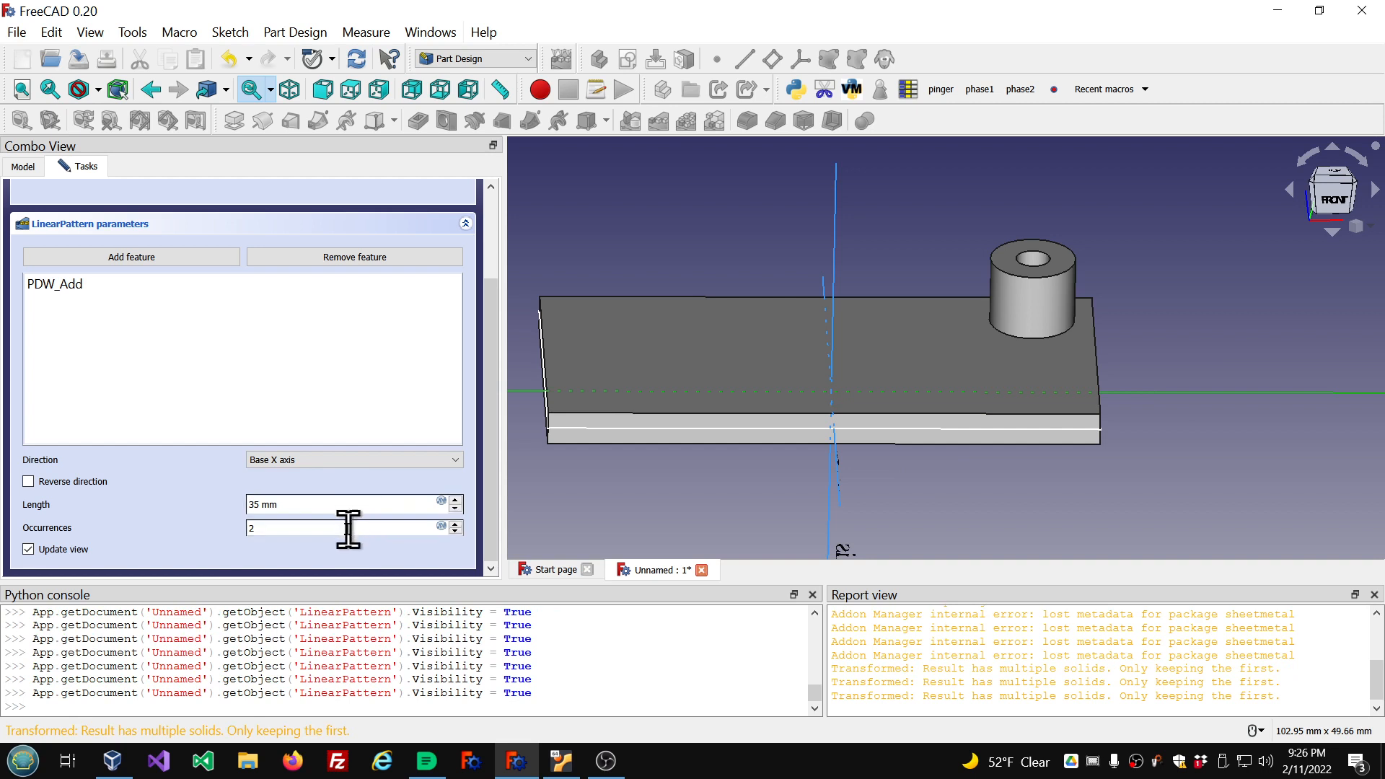
pyautogui.click(349, 528)
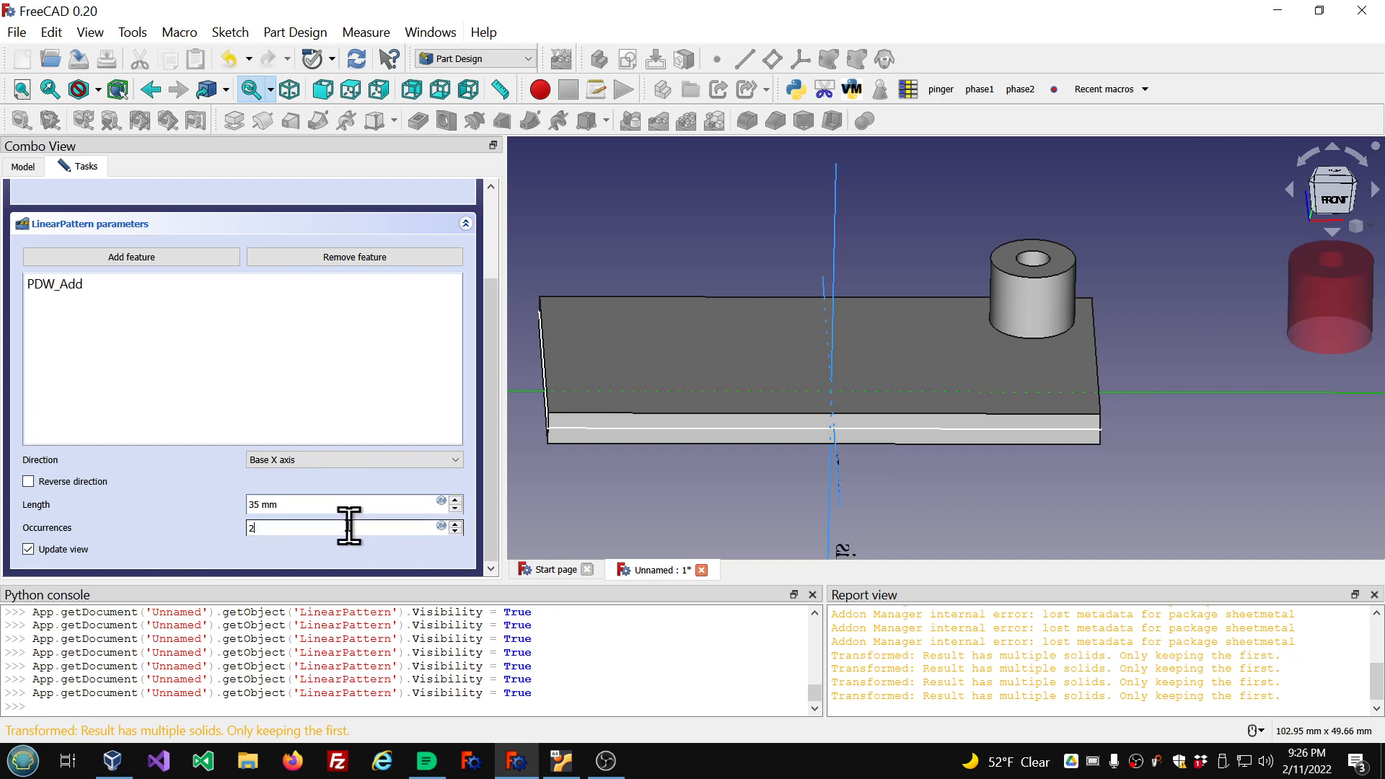
pyautogui.click(26, 482)
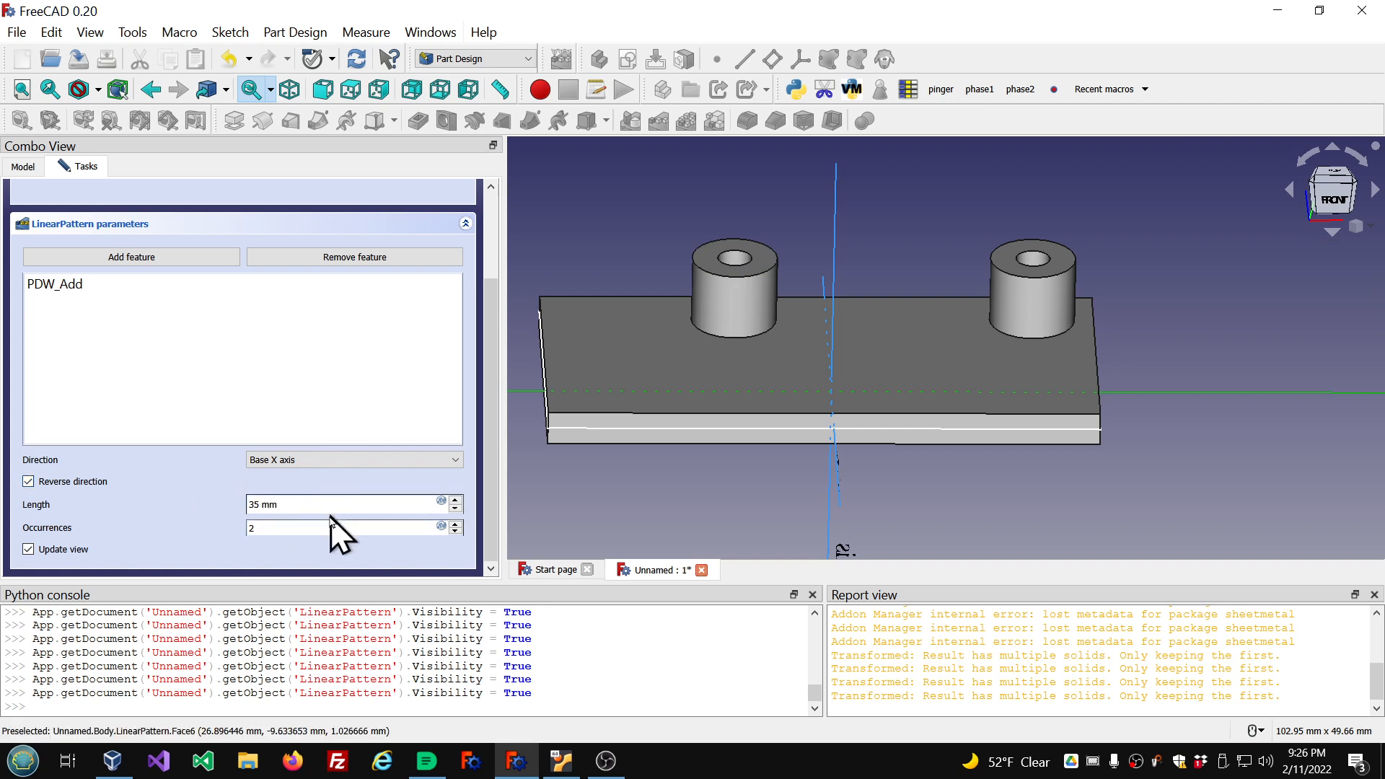
pyautogui.click(331, 527)
pyautogui.scroll(1, 330, 527)
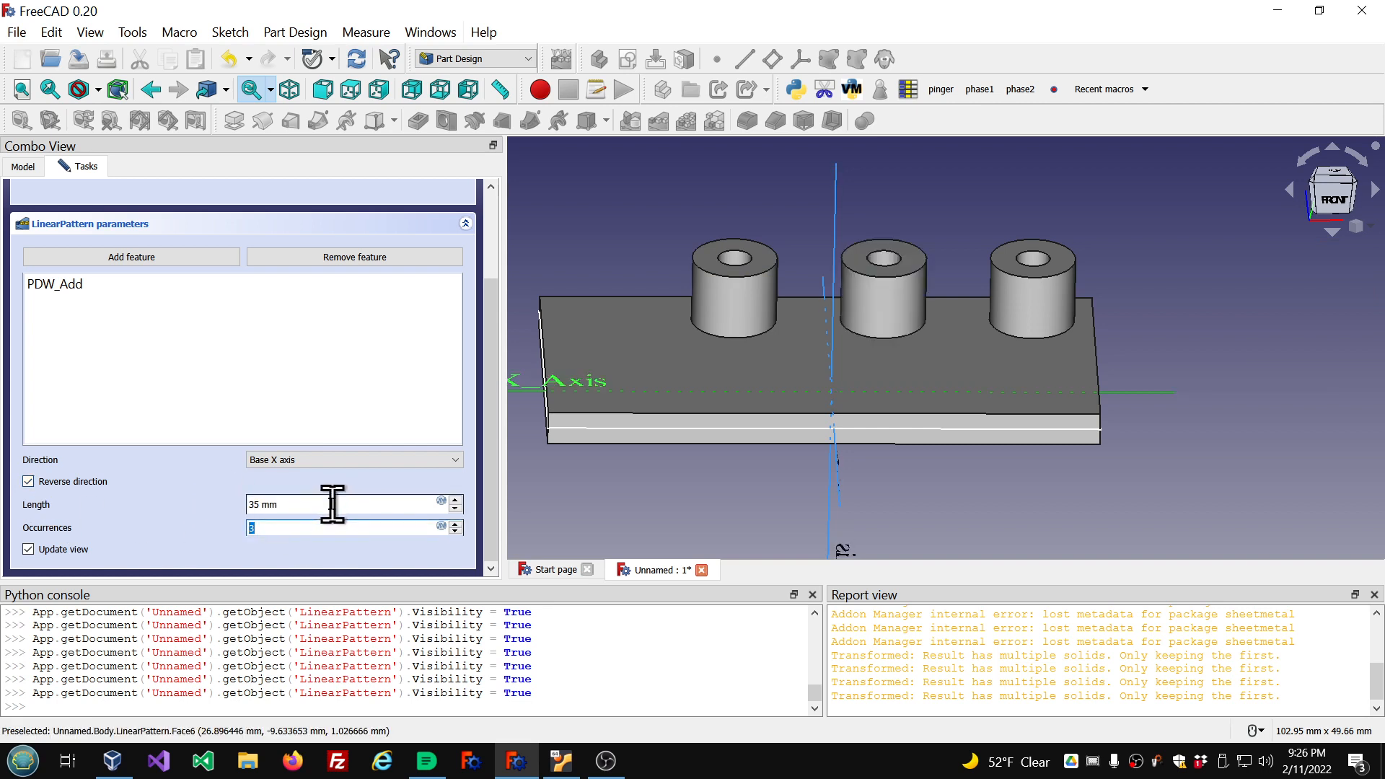
# Increase the pattern length to 47 mm and accept the linear pattern
pyautogui.moveTo(732, 371); pyautogui.dragTo(687, 401, button='middle')
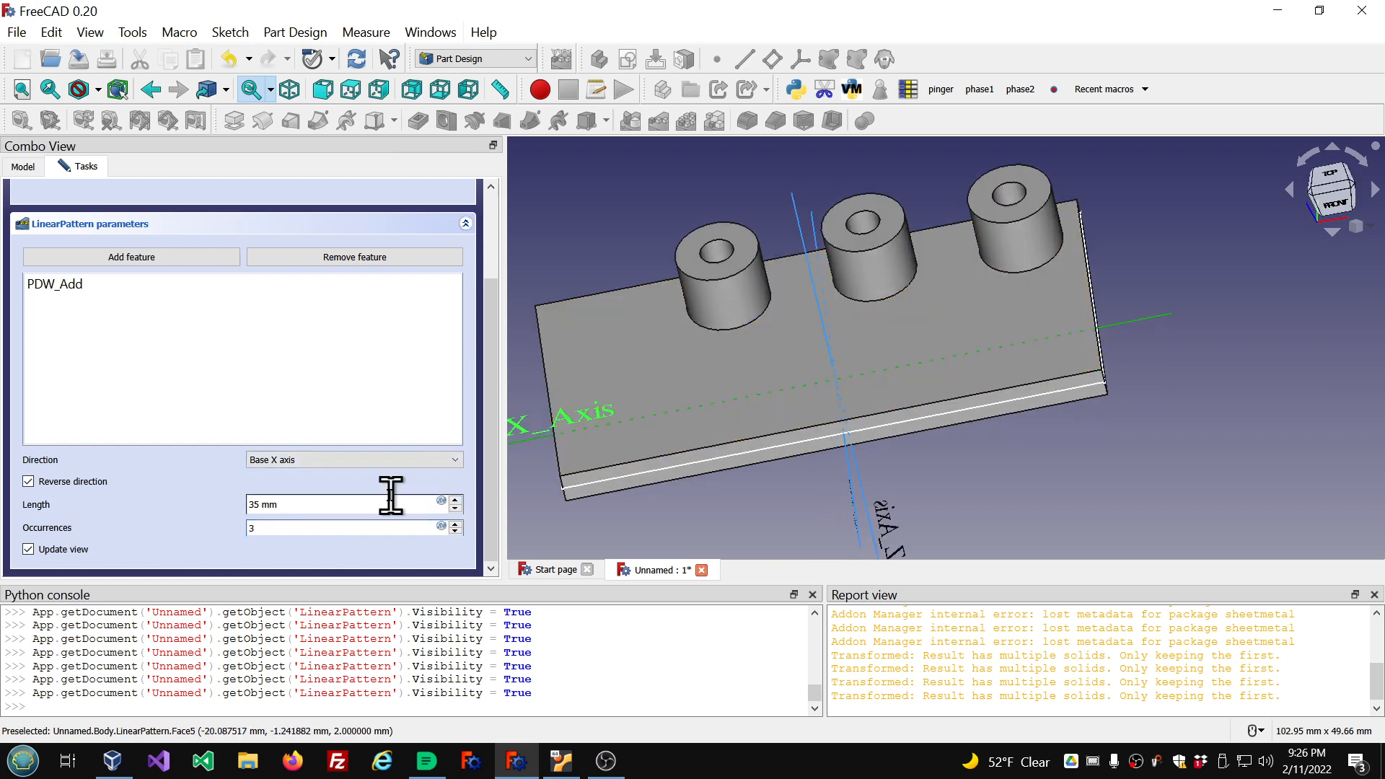
pyautogui.scroll(12, 384, 505)
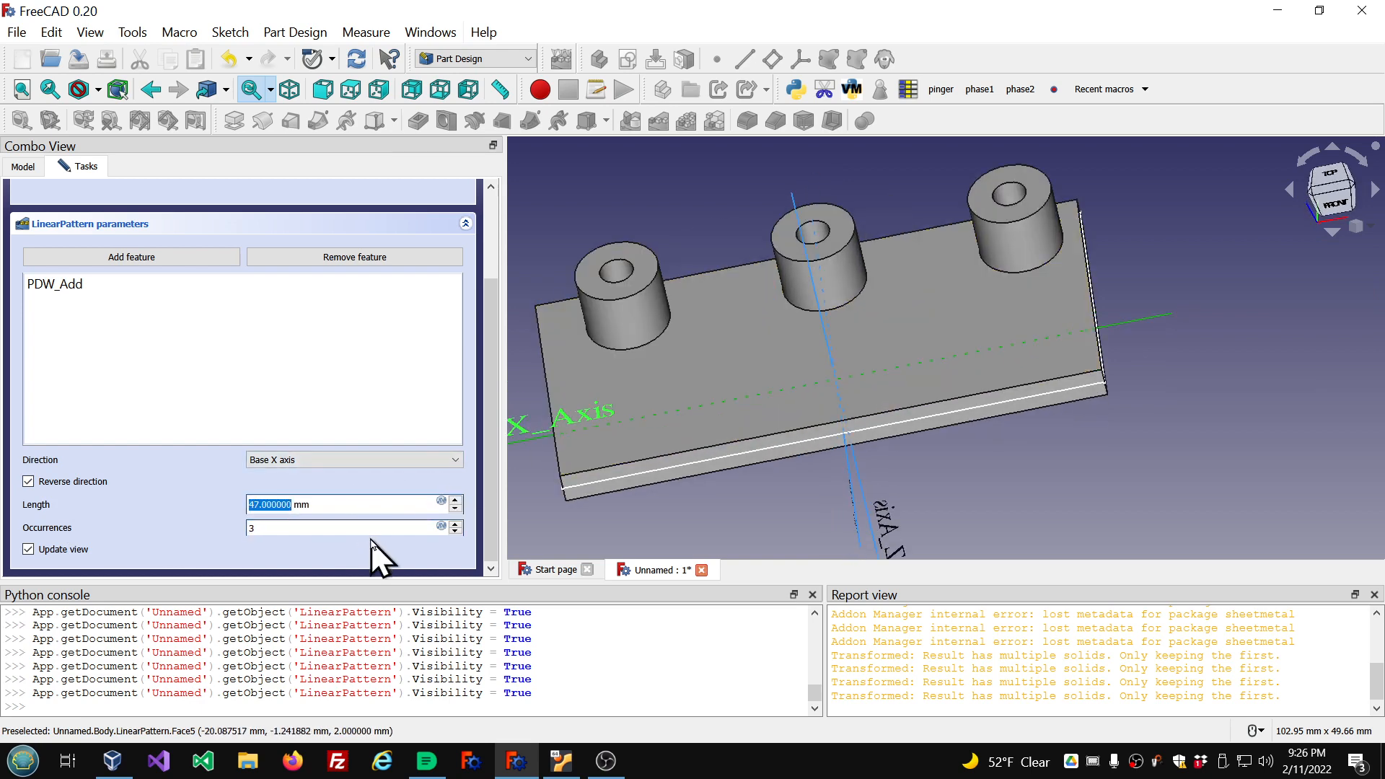
pyautogui.moveTo(787, 443); pyautogui.dragTo(776, 397, button='middle')
pyautogui.moveTo(489, 434); pyautogui.dragTo(508, 228)
pyautogui.click(205, 206)
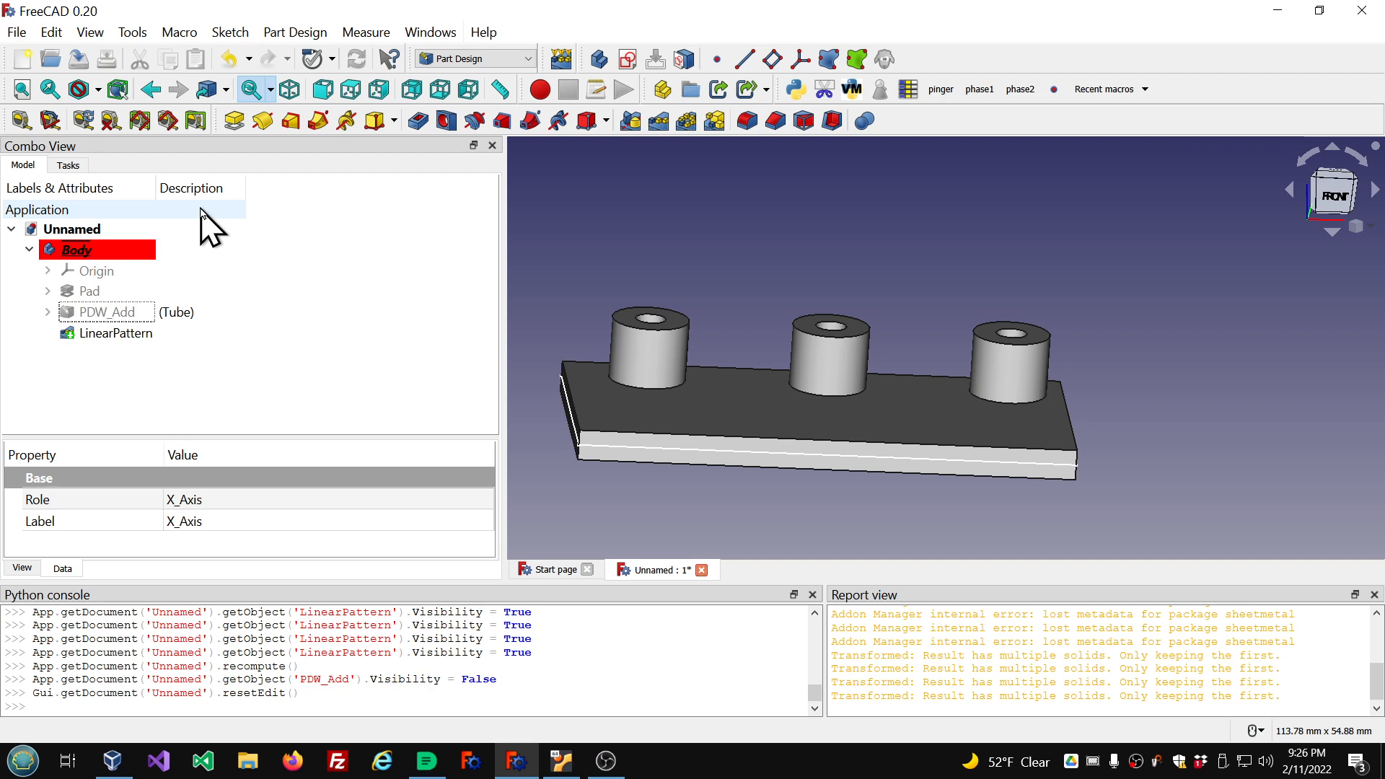
# Delete the linear pattern and the PDW_Add wrapper from the body
pyautogui.moveTo(712, 288); pyautogui.dragTo(712, 279, button='middle')
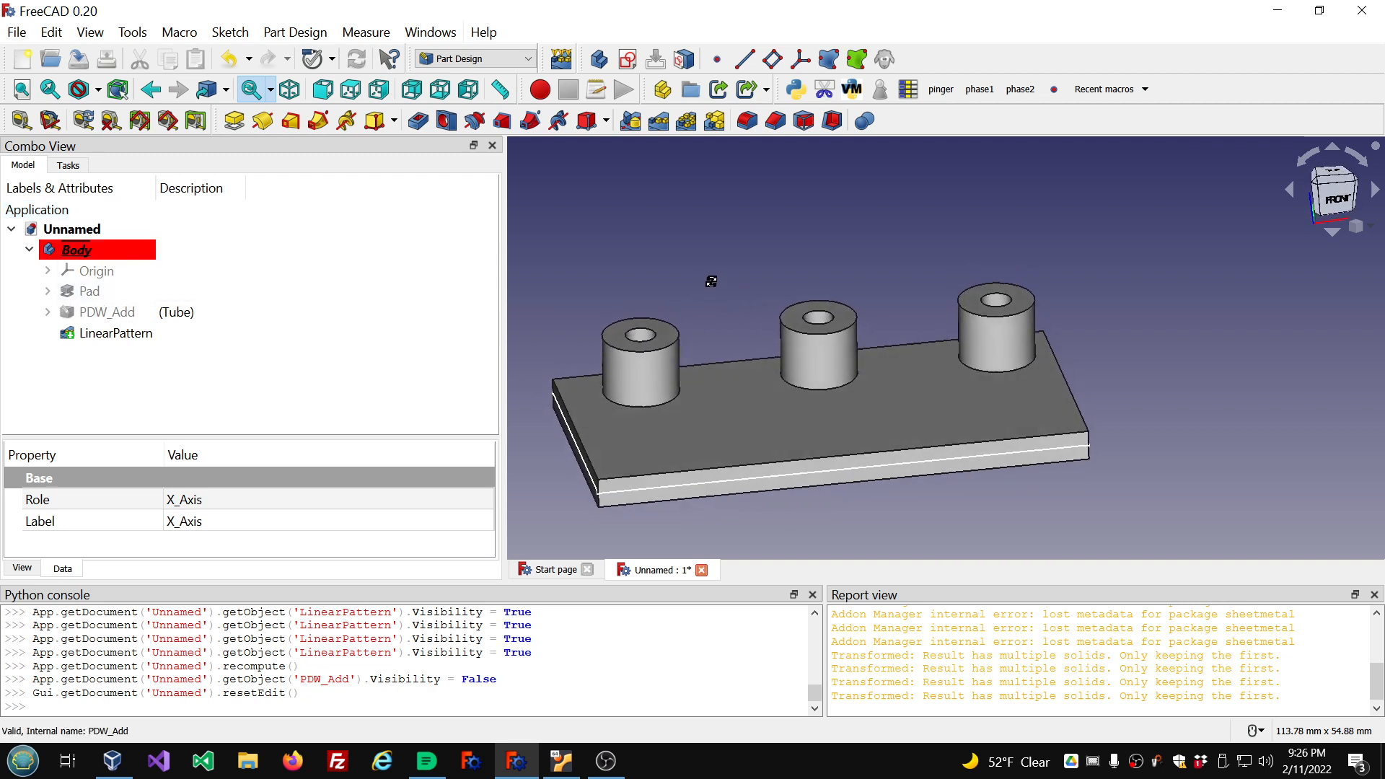
pyautogui.click(122, 336)
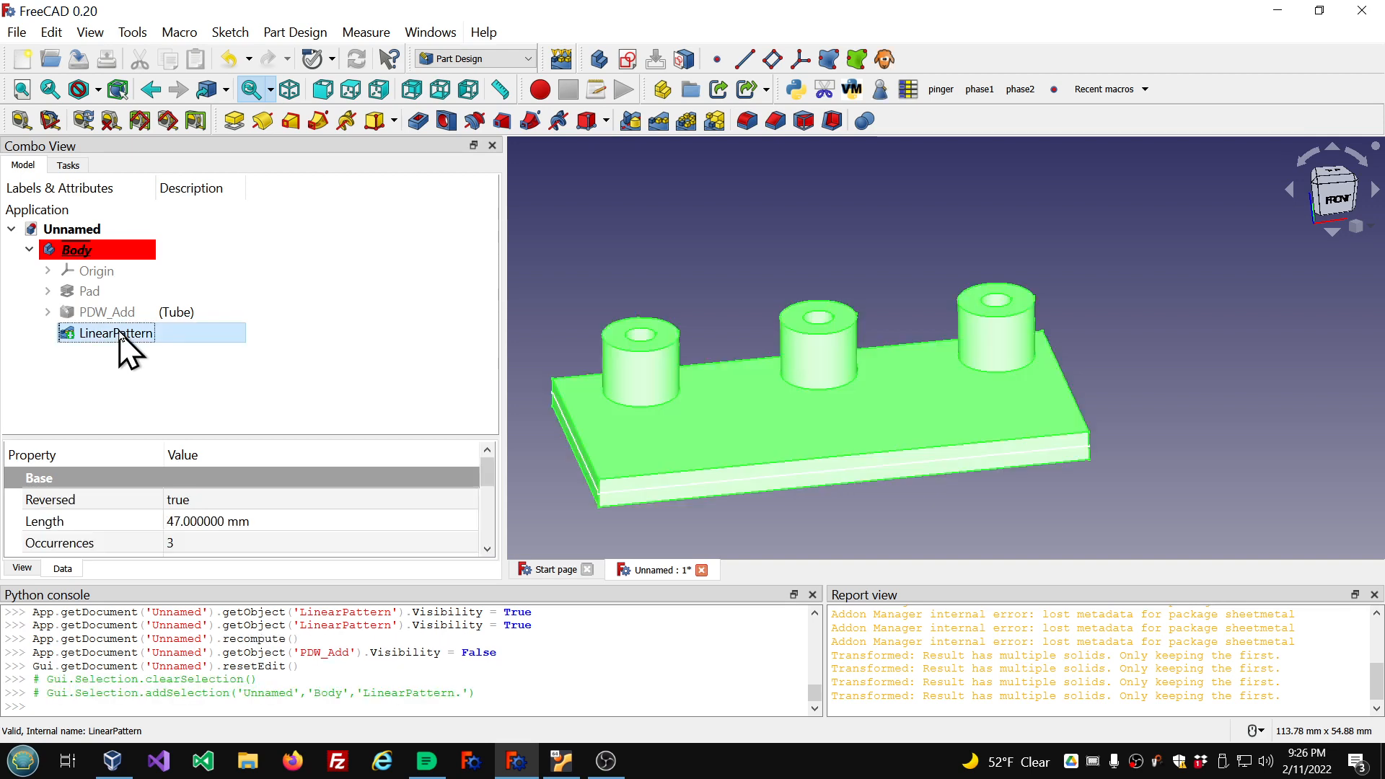
pyautogui.press('Delete')
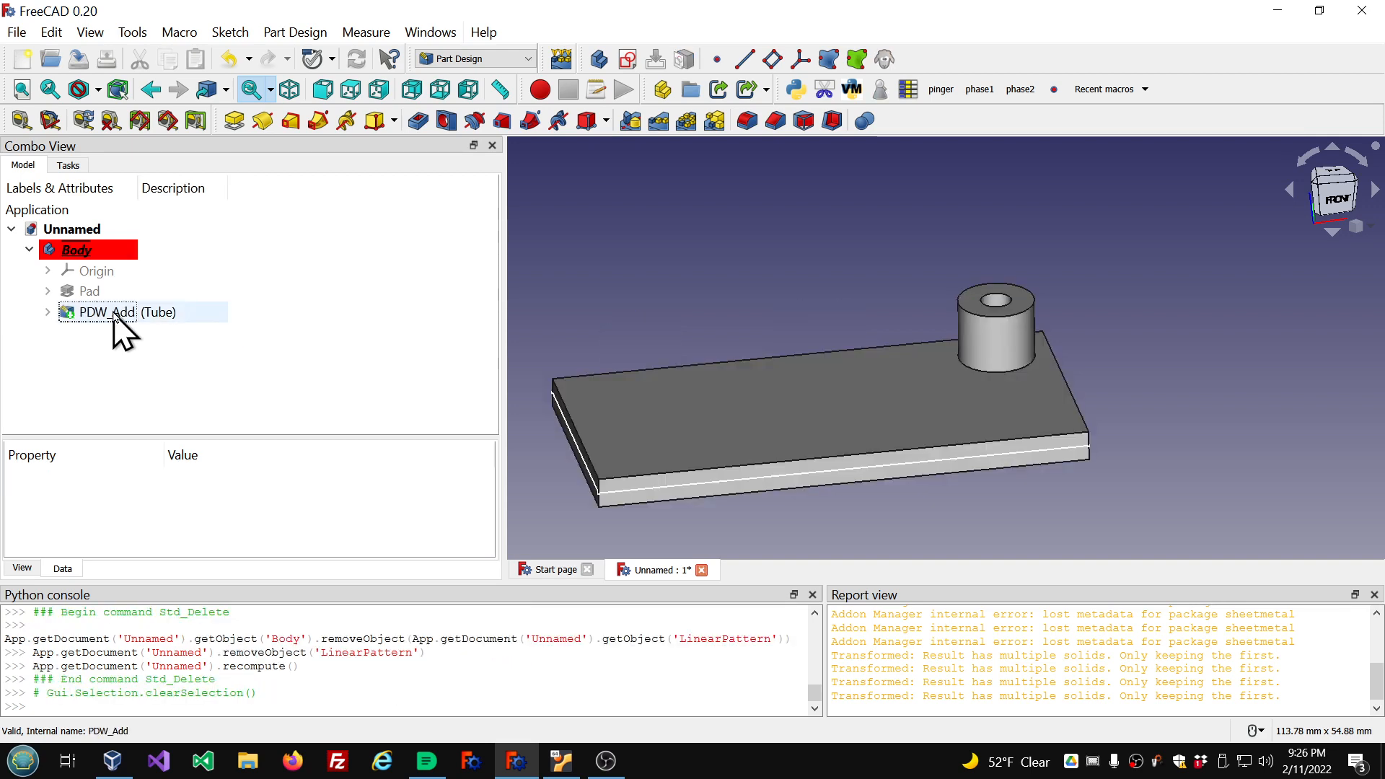
pyautogui.click(116, 316)
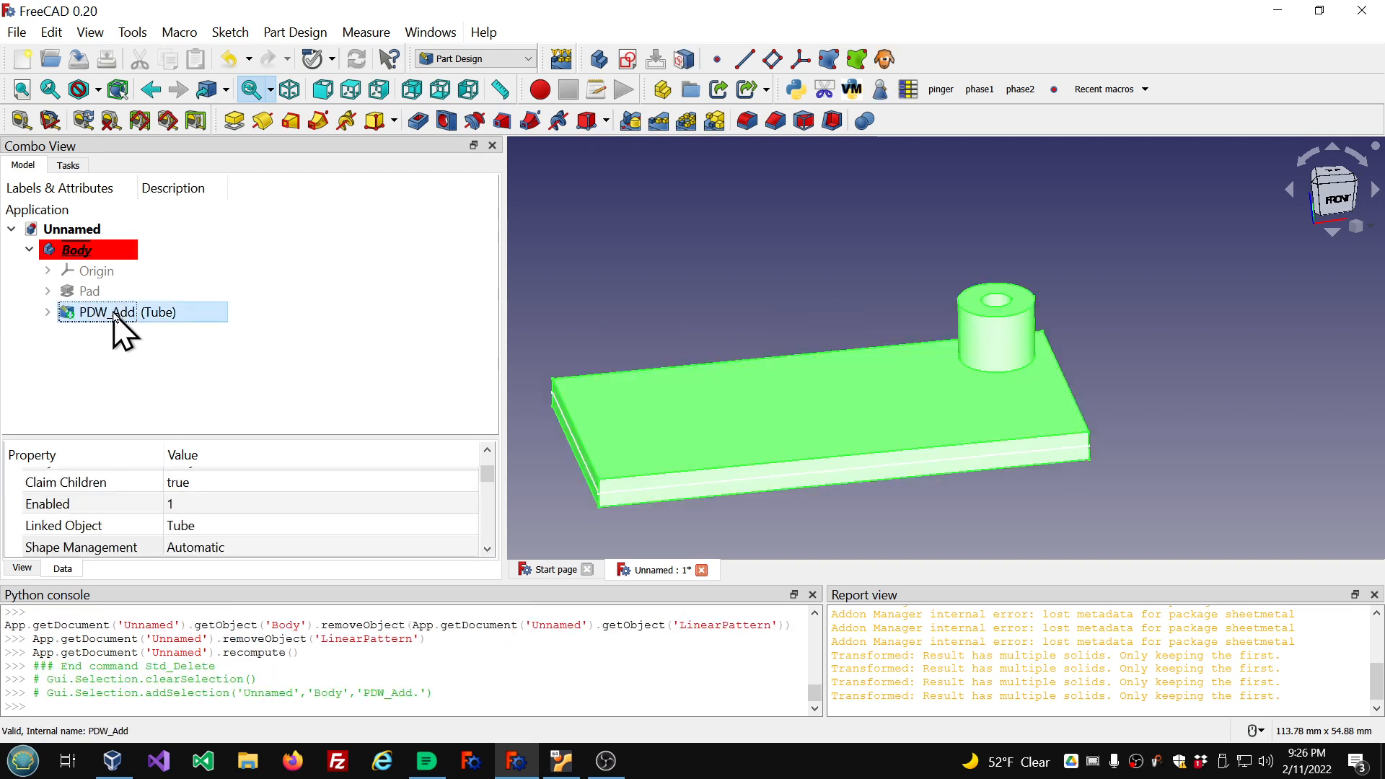
pyautogui.press('Delete')
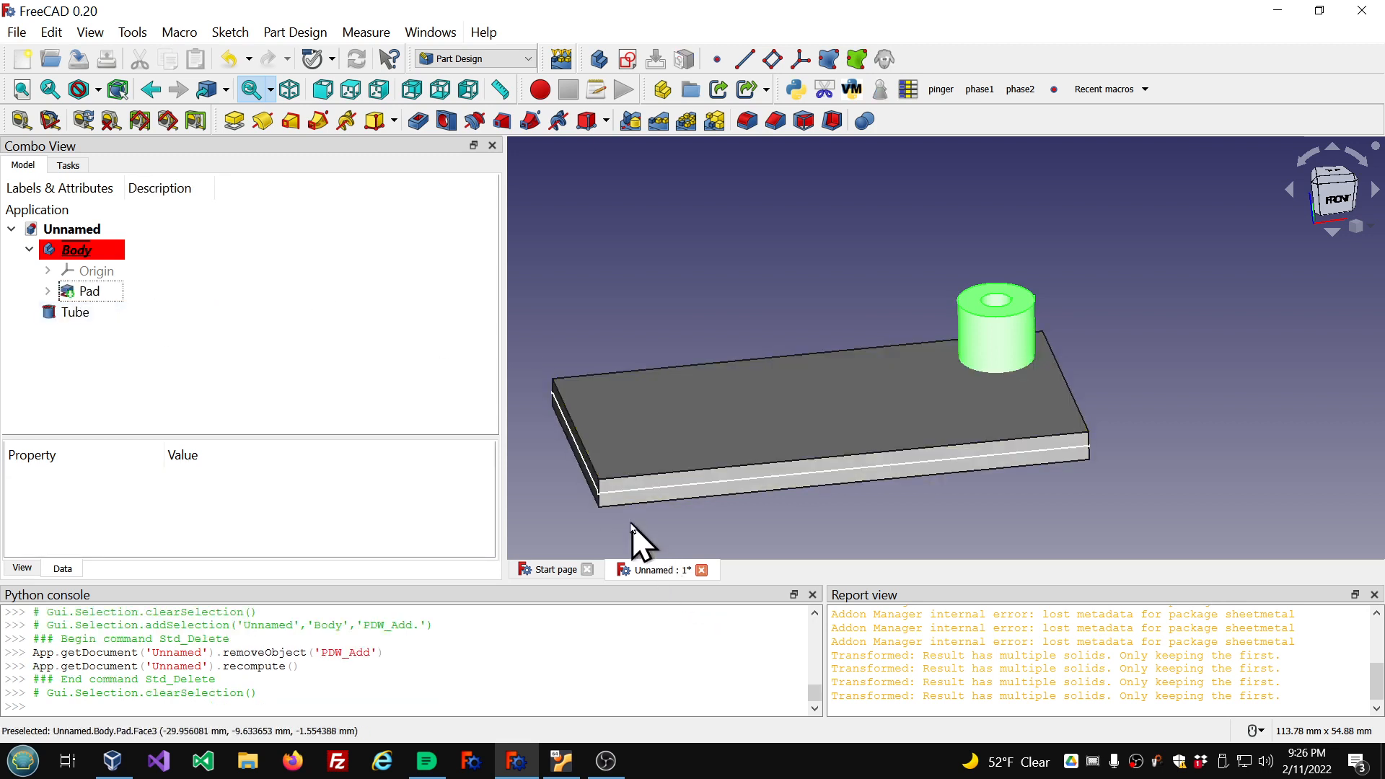
# Run the recently used pdwrapper macro on the original Tube
pyautogui.moveTo(631, 526); pyautogui.dragTo(572, 525, button='middle')
pyautogui.scroll(-1, 744, 232)
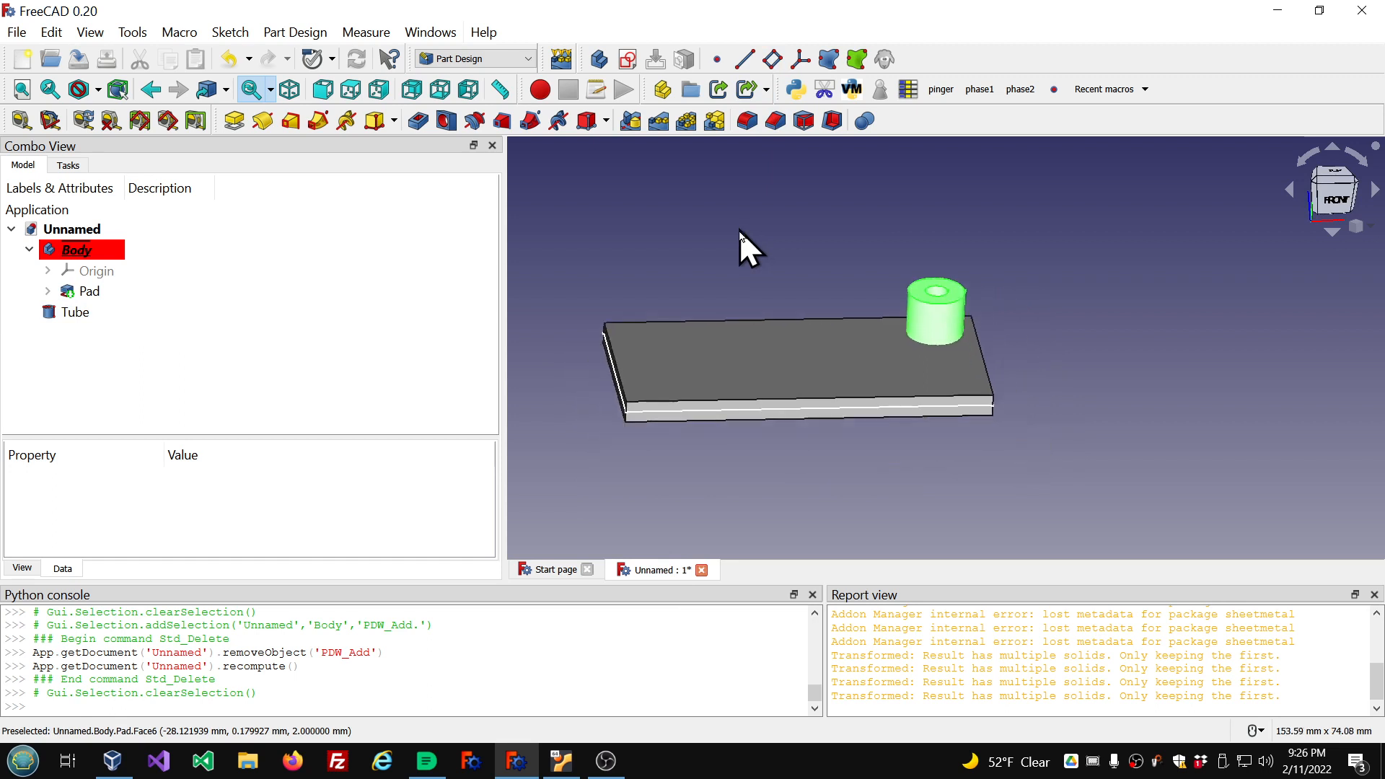
pyautogui.scroll(2, 739, 229)
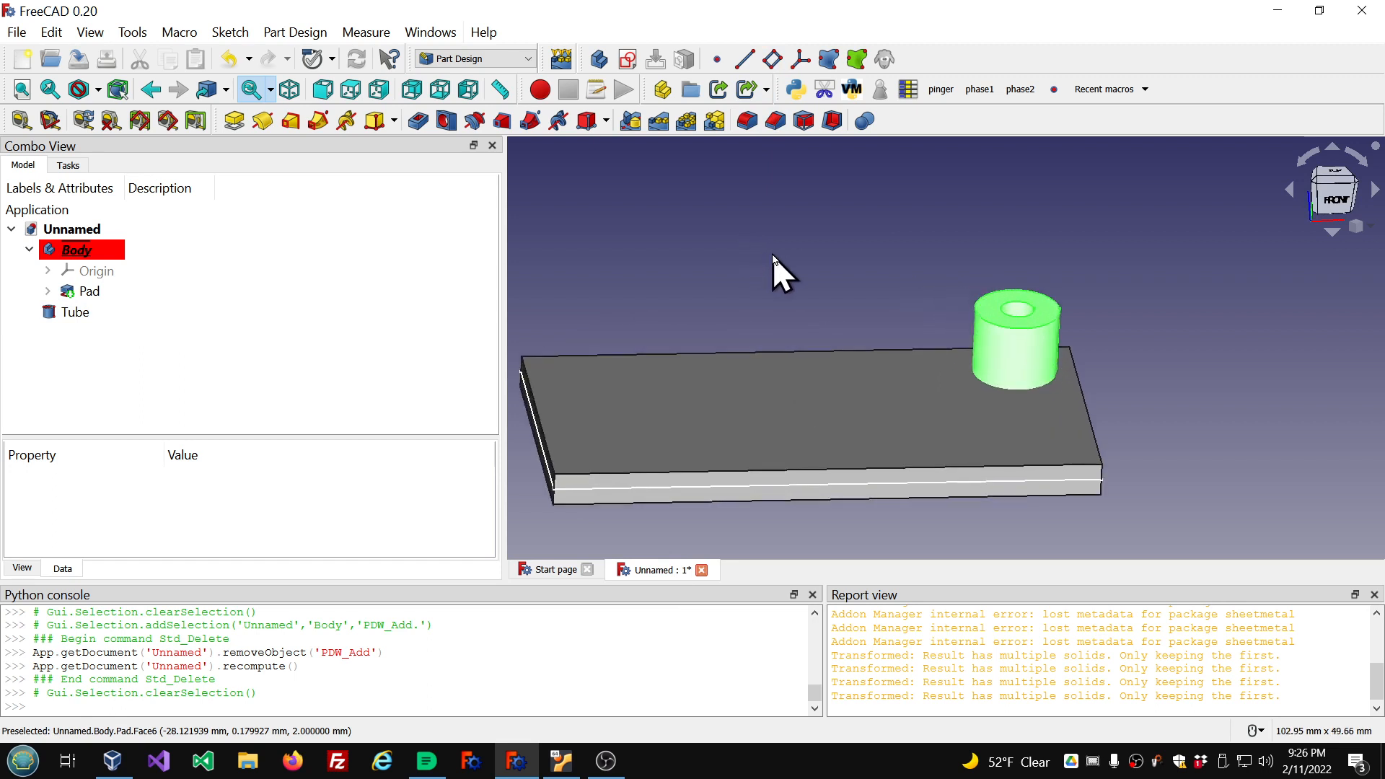
pyautogui.click(88, 313)
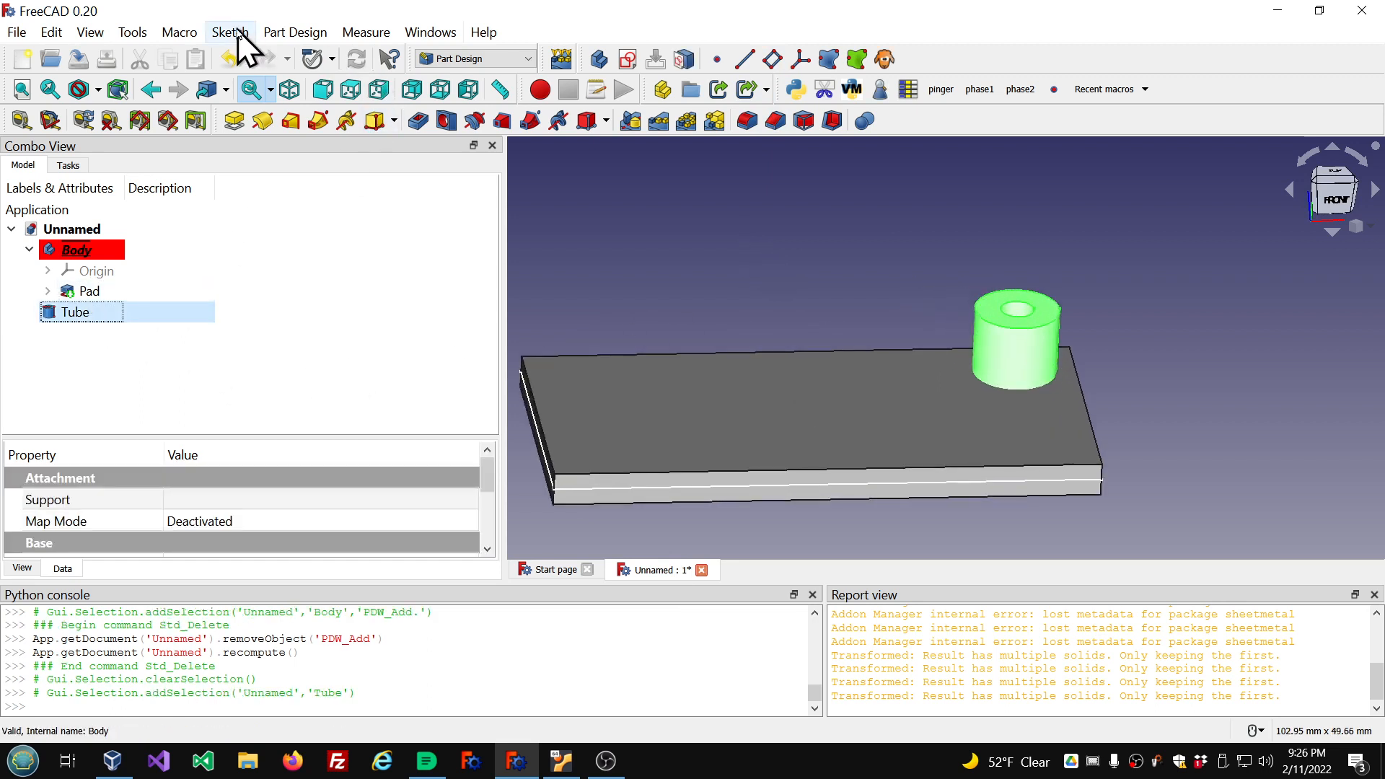
pyautogui.click(181, 32)
pyautogui.moveTo(209, 130)
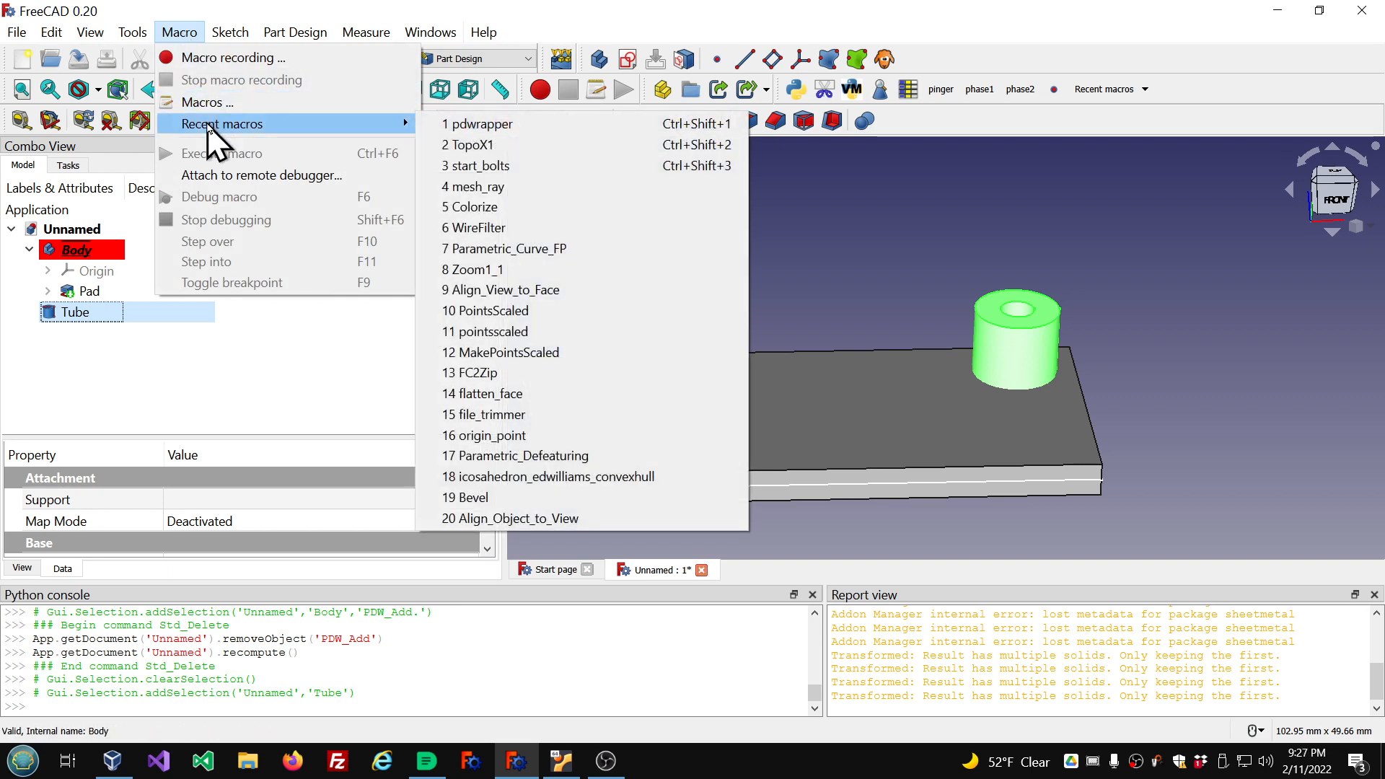
pyautogui.click(503, 135)
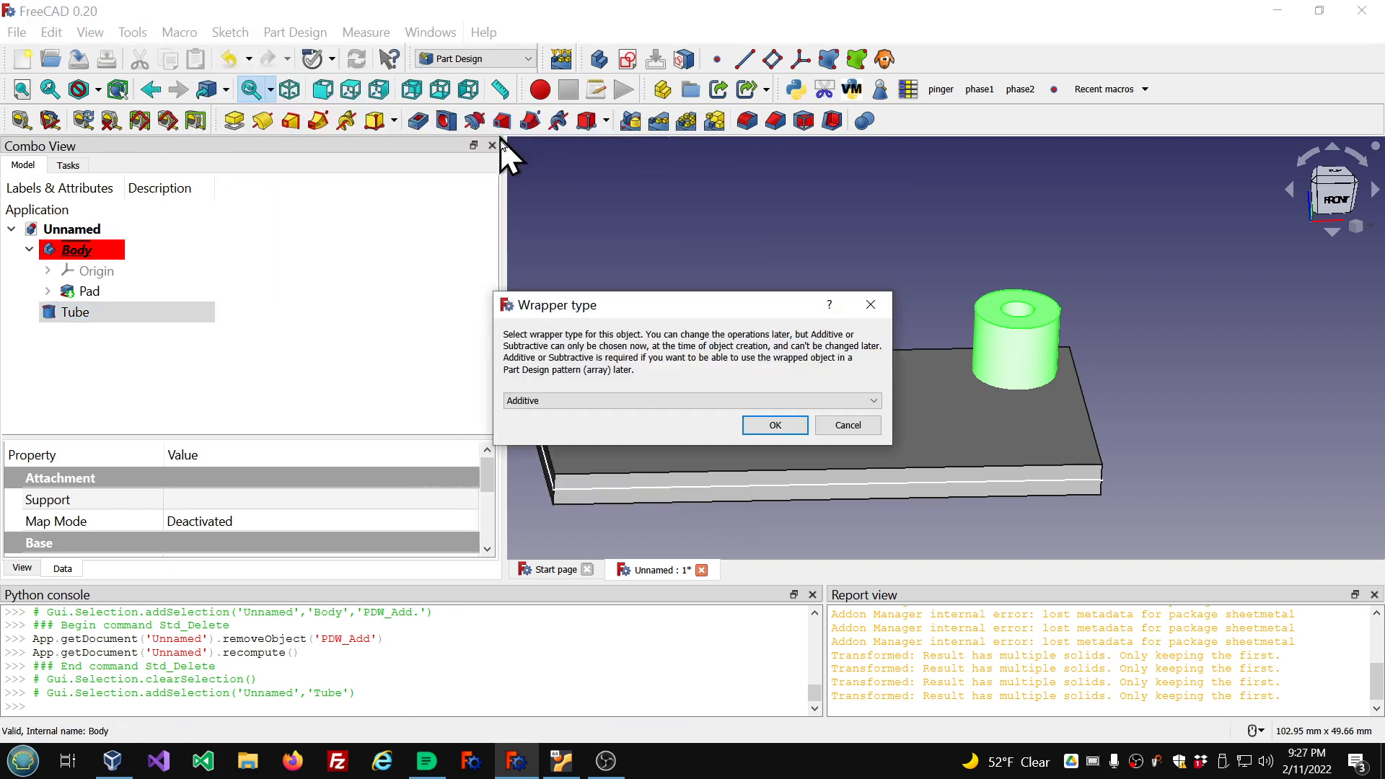
# Wrap the tube with the Subtractive wrapper type and place it after the Pad in the body
pyautogui.click(872, 400)
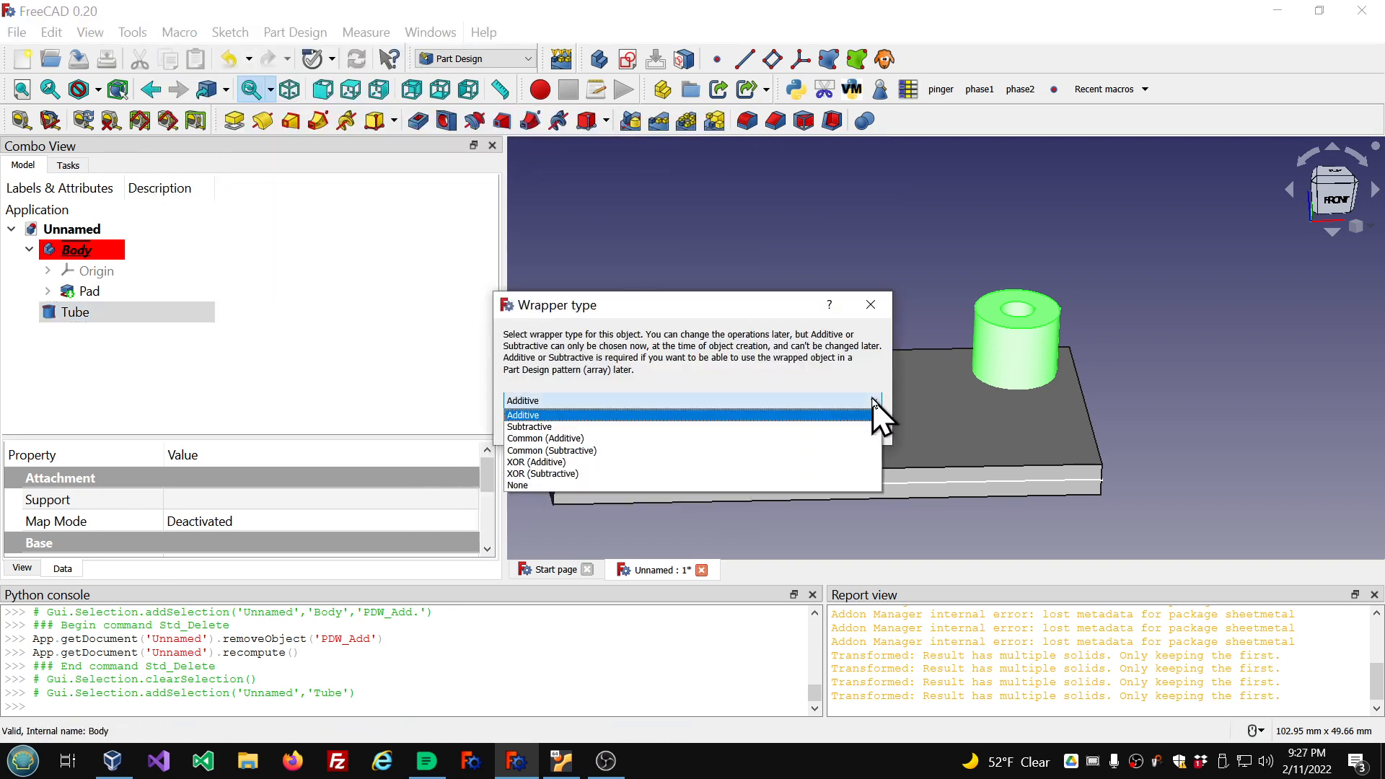
pyautogui.click(743, 428)
pyautogui.click(776, 430)
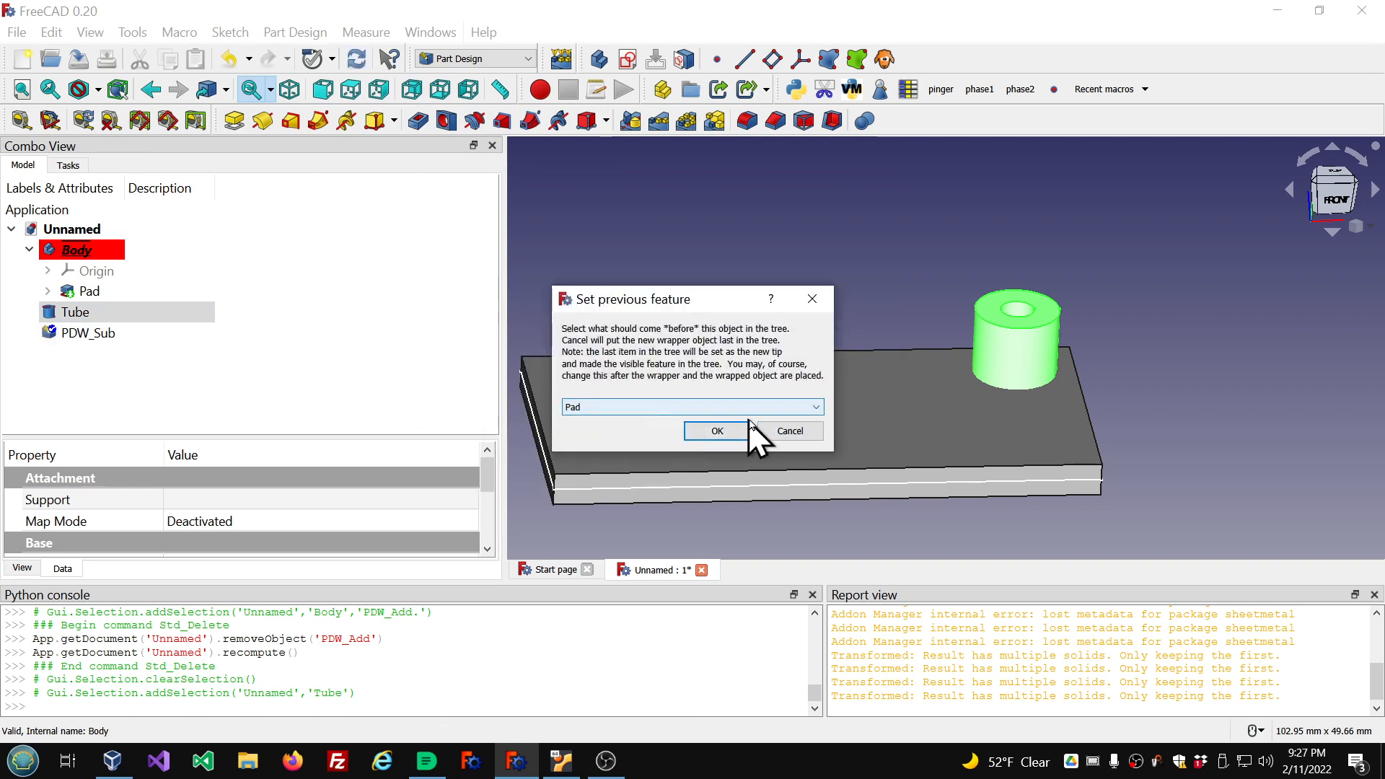
pyautogui.click(730, 431)
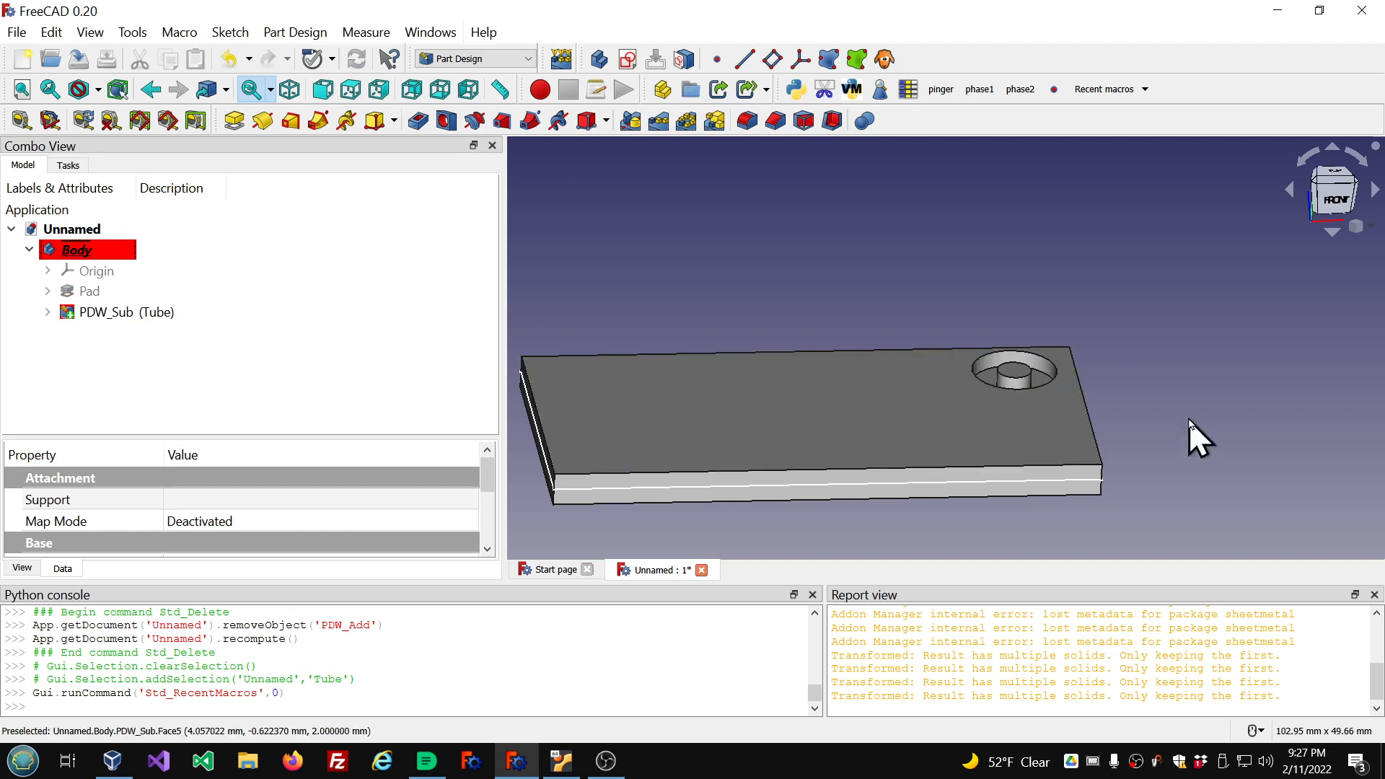
# Start a linear pattern of the subtractive PDW_Sub wrapper with the base X axis as its direction
pyautogui.scroll(6, 1158, 401)
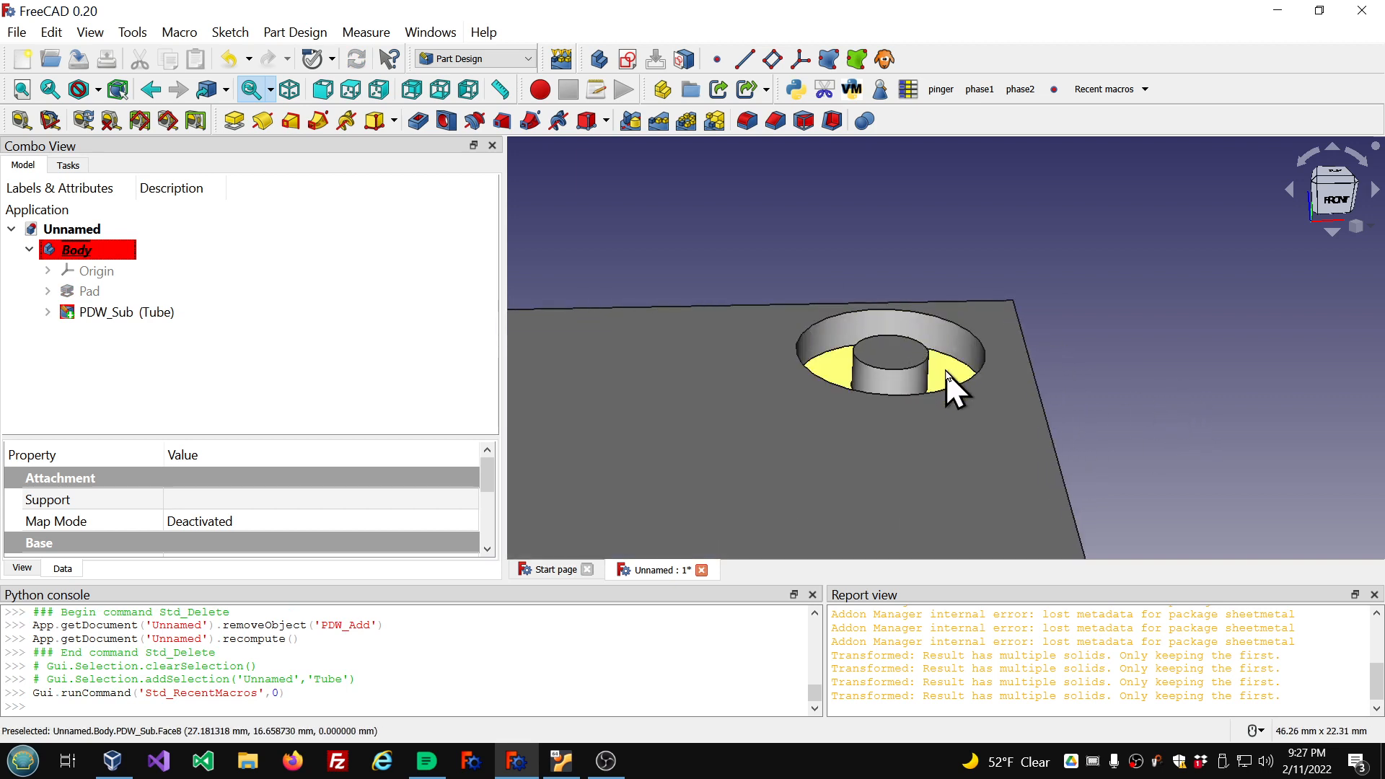
pyautogui.moveTo(946, 371); pyautogui.dragTo(974, 426, button='middle')
pyautogui.scroll(-1, 970, 372)
pyautogui.scroll(-3, 1005, 446)
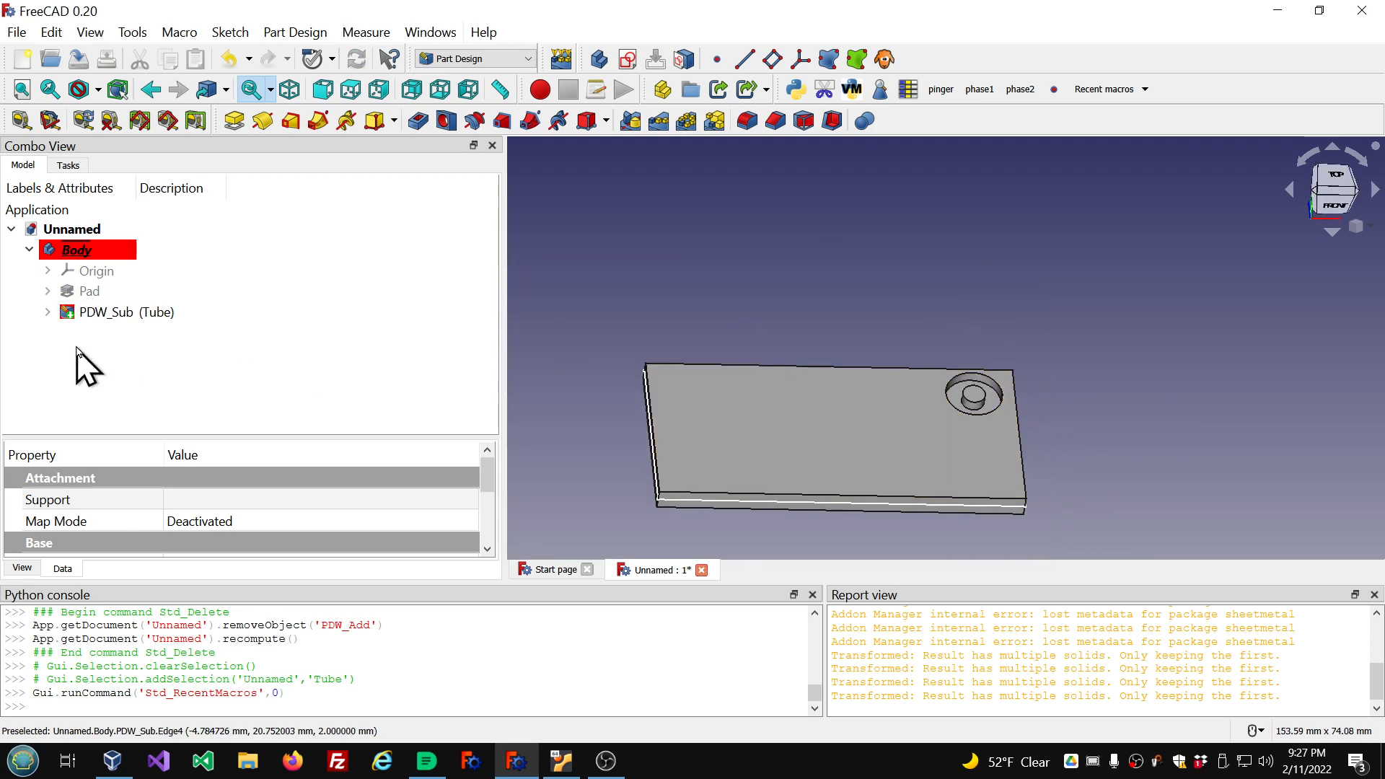
pyautogui.click(115, 314)
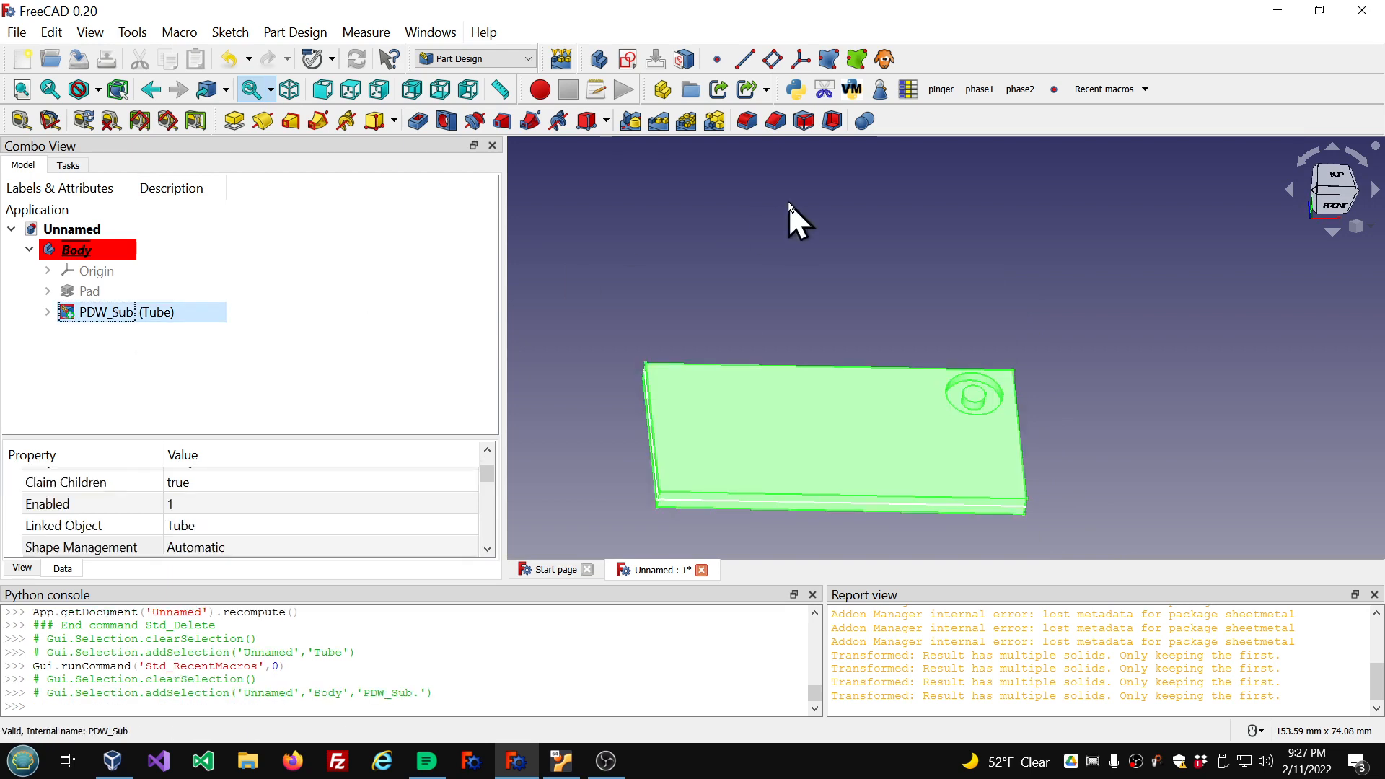
pyautogui.click(658, 123)
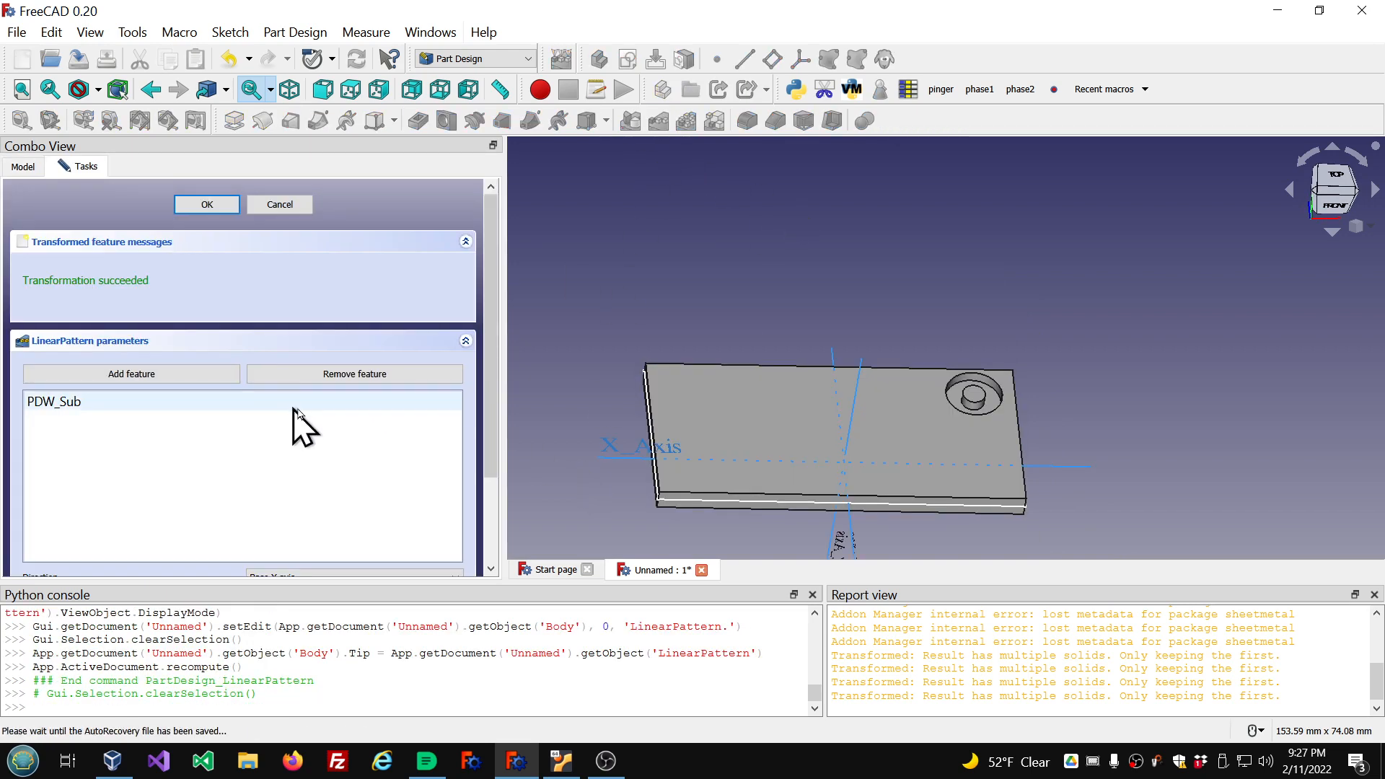
pyautogui.moveTo(498, 388); pyautogui.dragTo(489, 525)
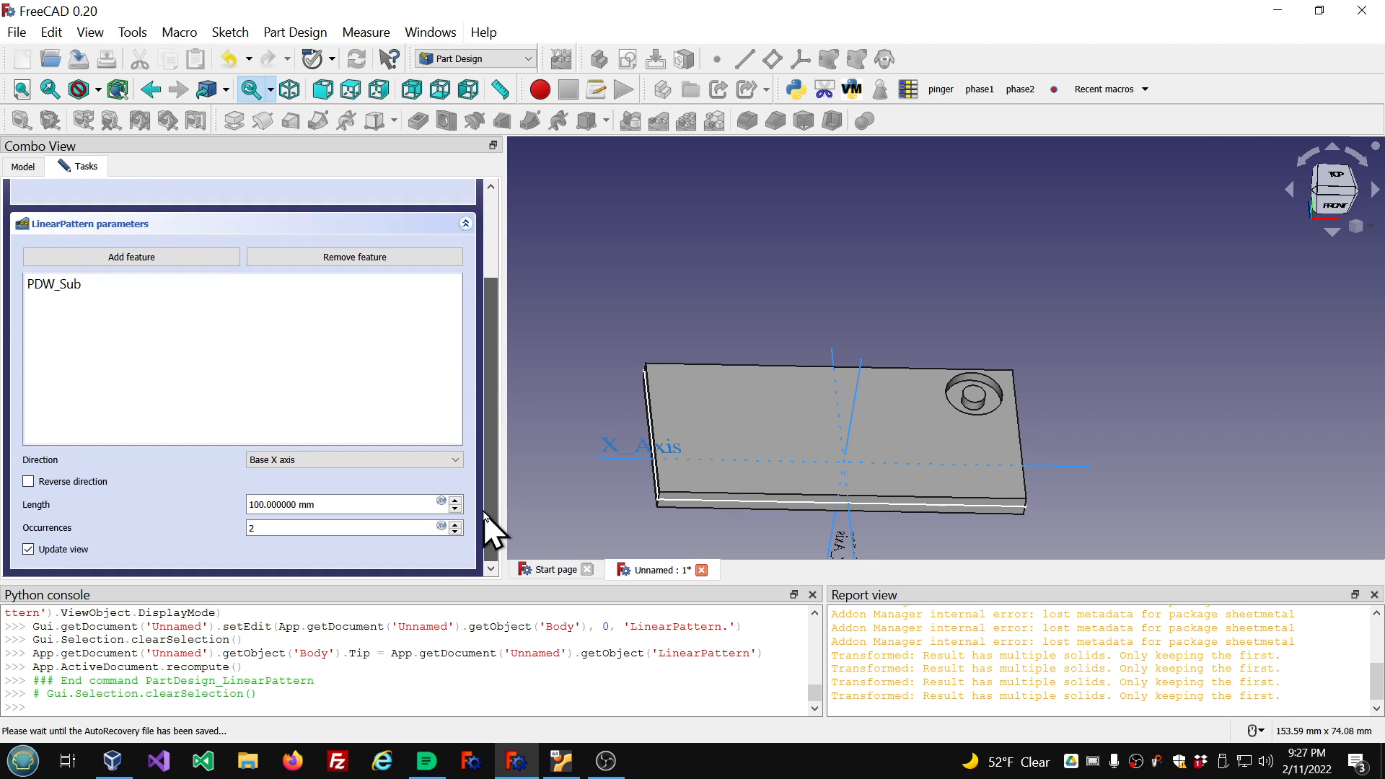
pyautogui.click(455, 460)
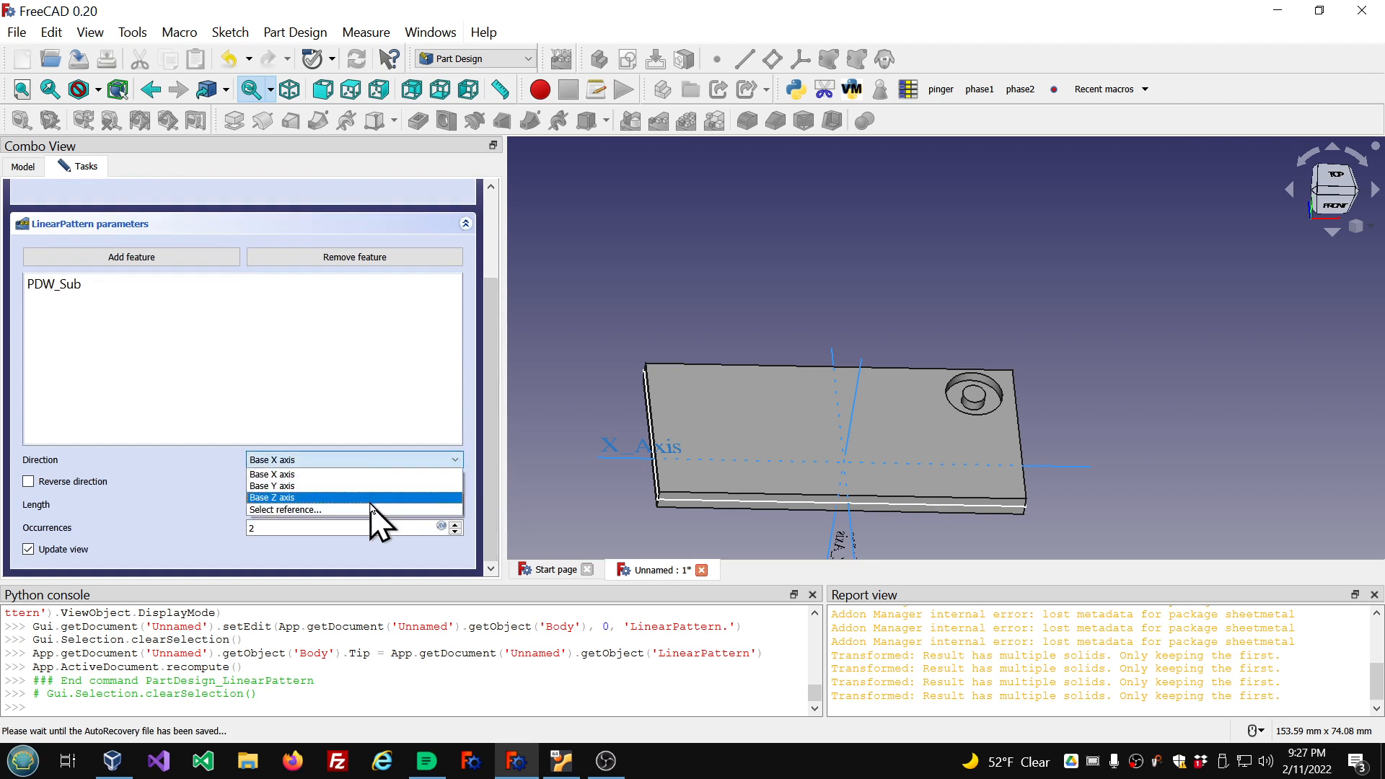
pyautogui.click(373, 509)
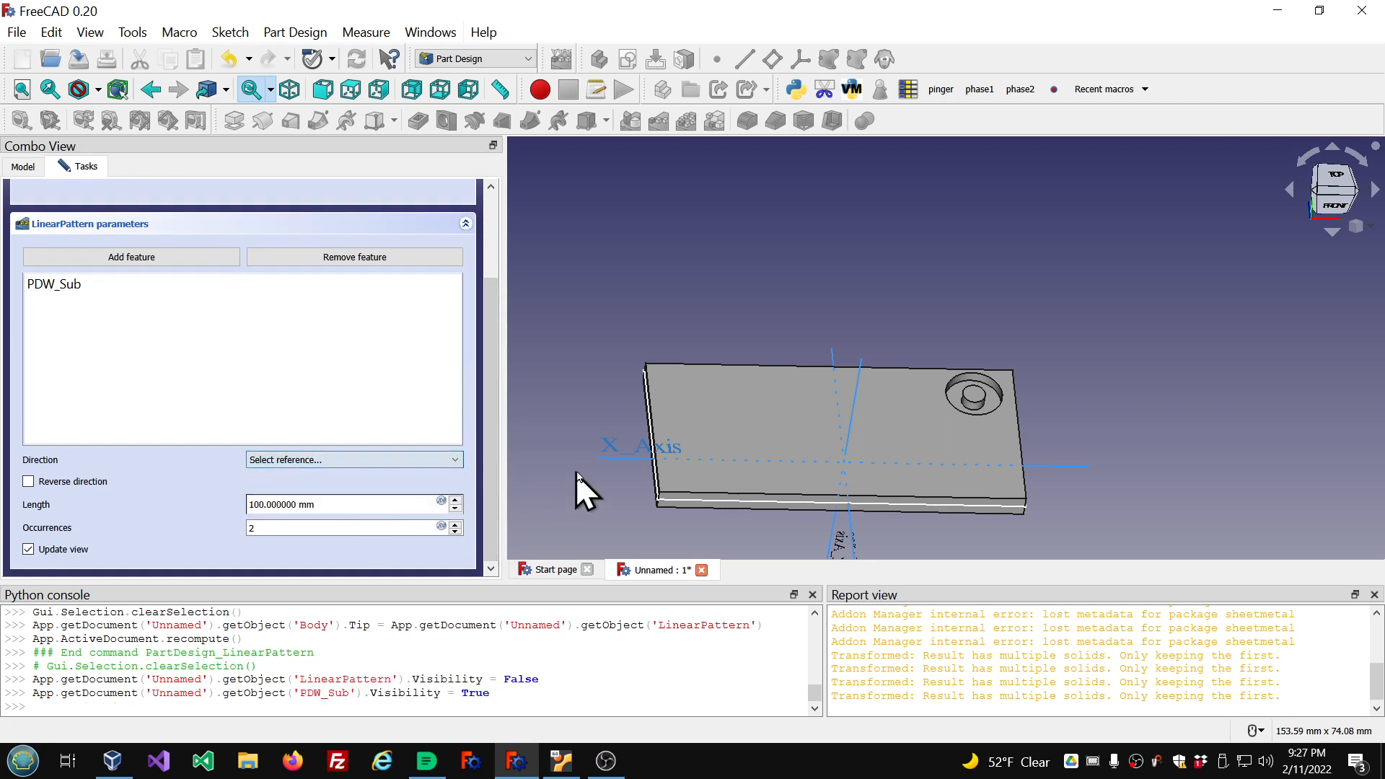
pyautogui.click(626, 461)
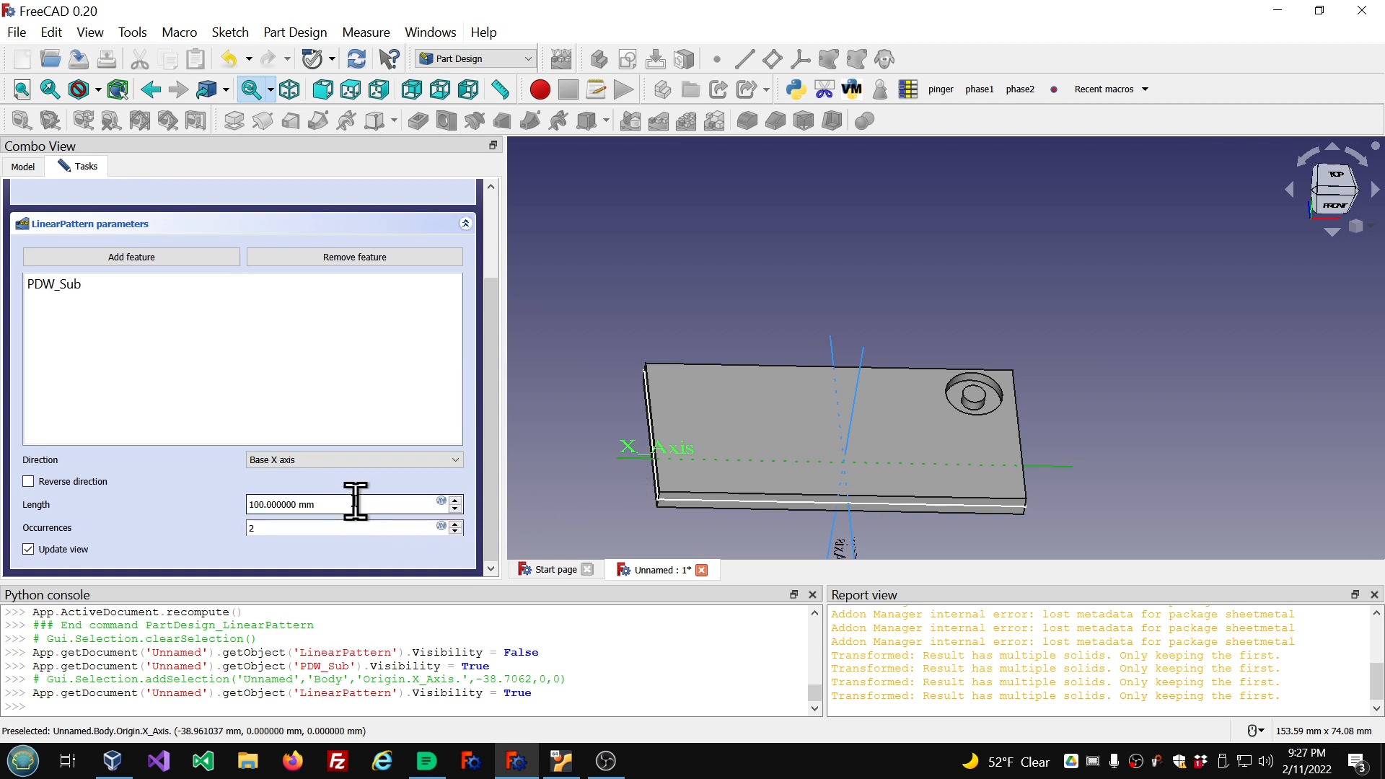
# Set the linear pattern to reversed direction, 53 mm length and 4 occurrences, and accept it
pyautogui.scroll(-17, 356, 502)
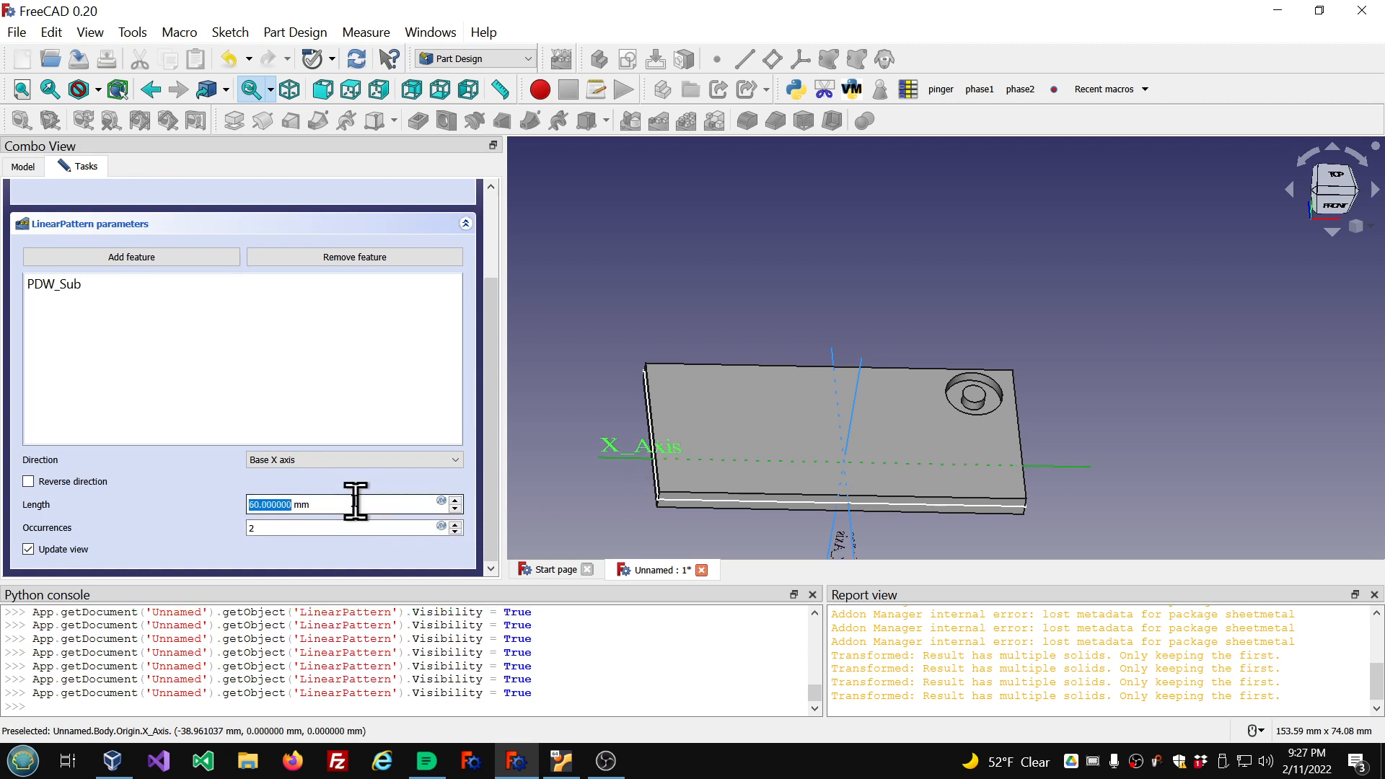
pyautogui.click(28, 482)
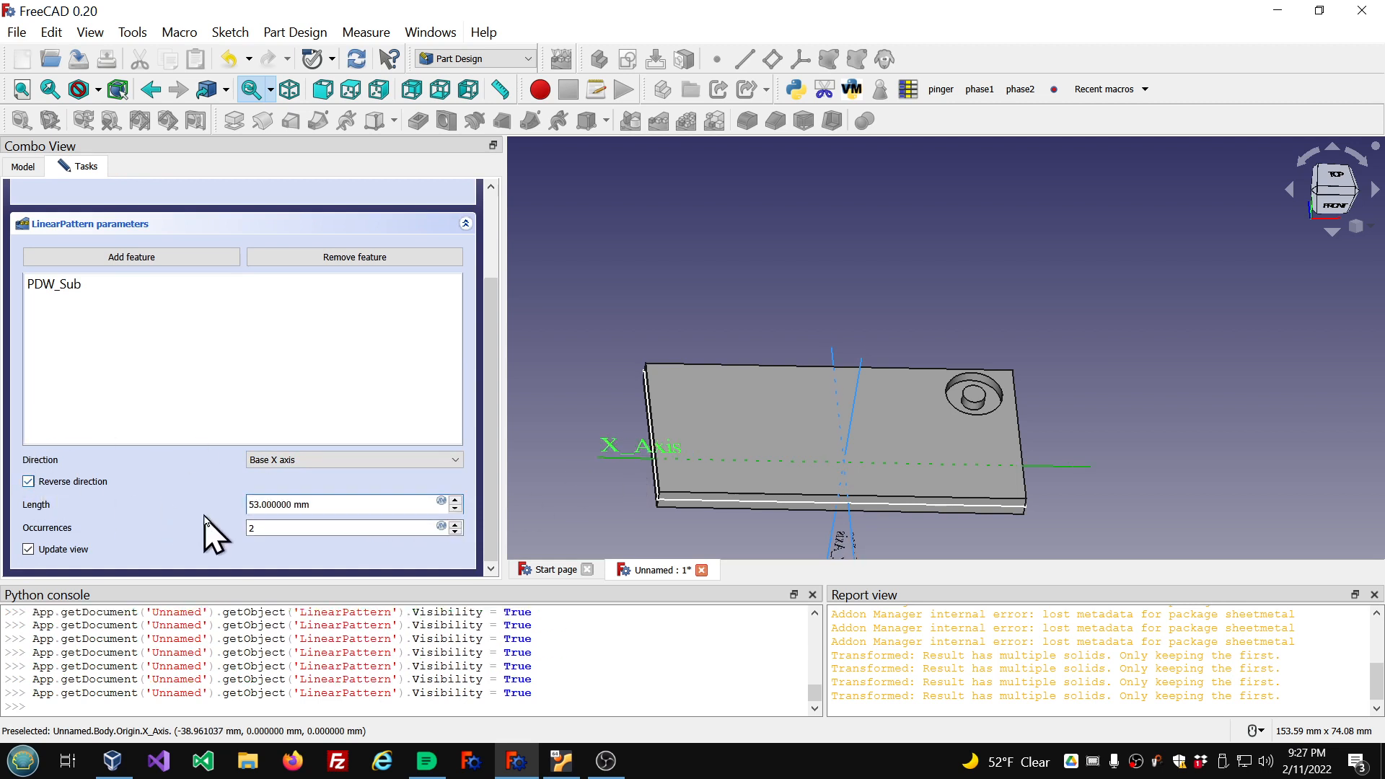
pyautogui.scroll(1, 297, 526)
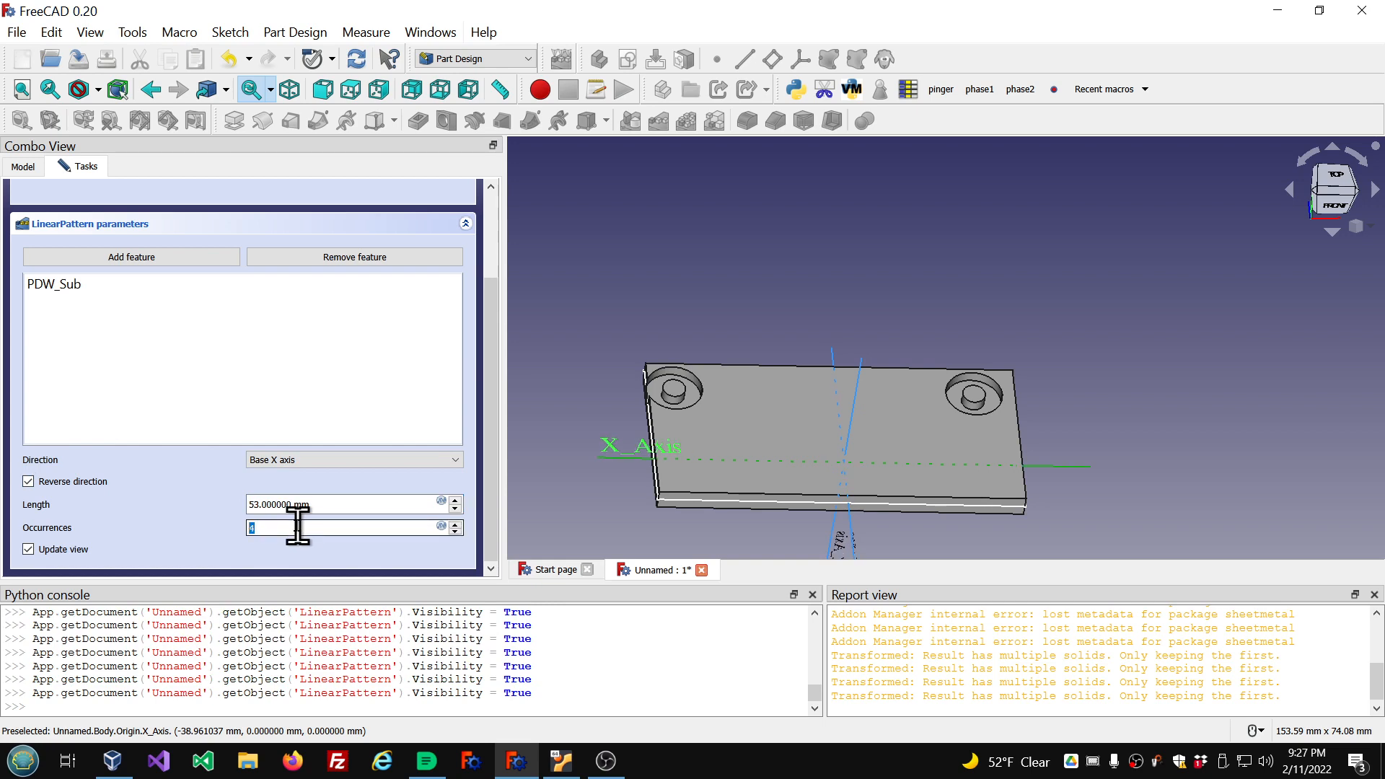
pyautogui.moveTo(493, 433); pyautogui.dragTo(487, 303)
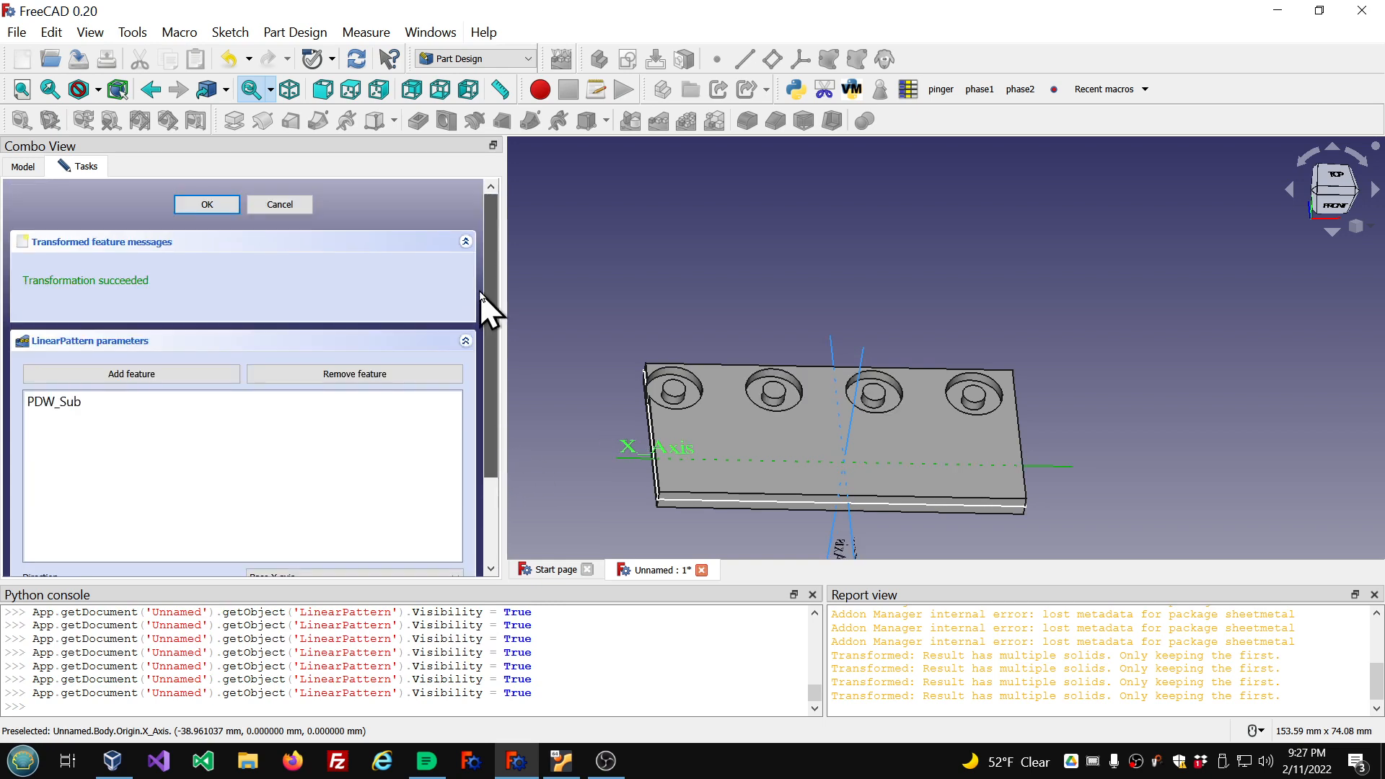
pyautogui.click(207, 205)
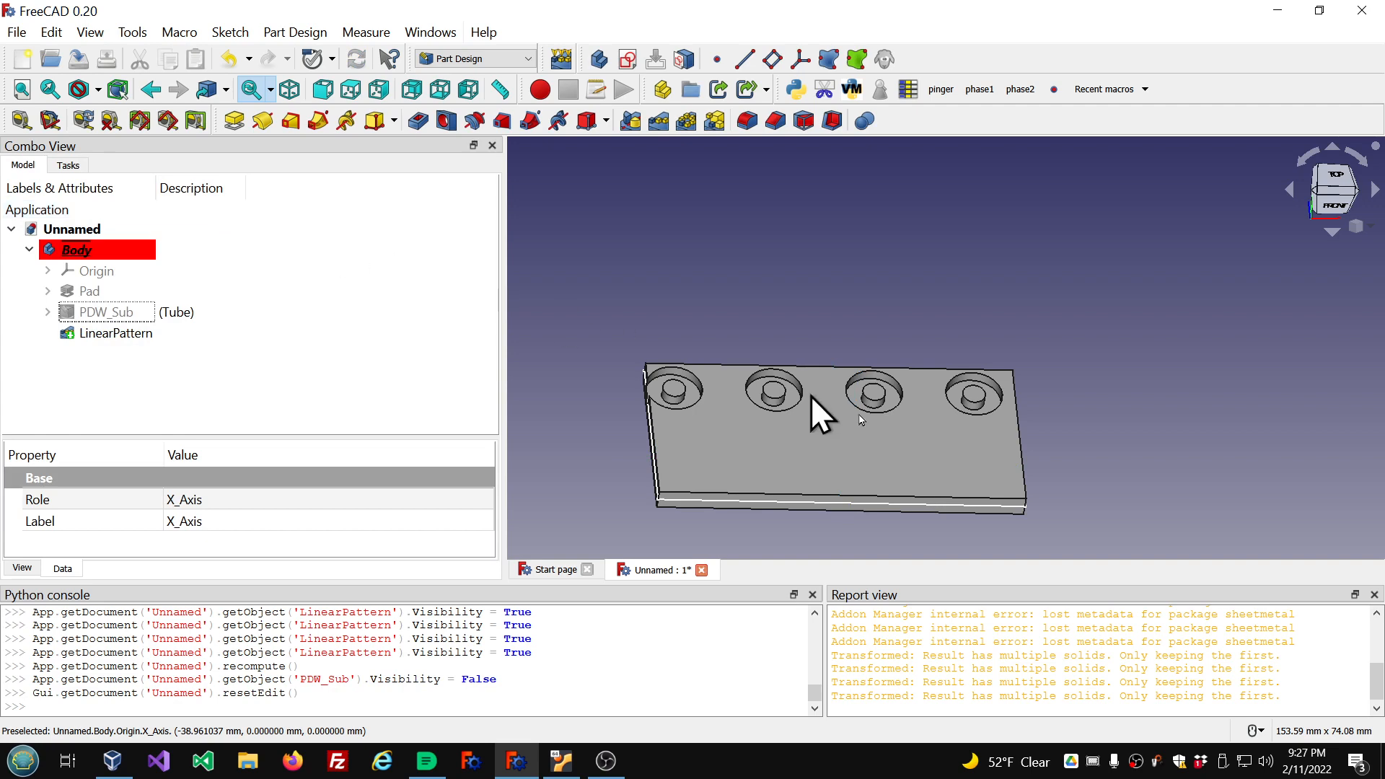
# Select the PDW_Sub wrapper, enlarge its property list and clear the messages in the report view
pyautogui.moveTo(875, 470); pyautogui.dragTo(807, 423, button='middle')
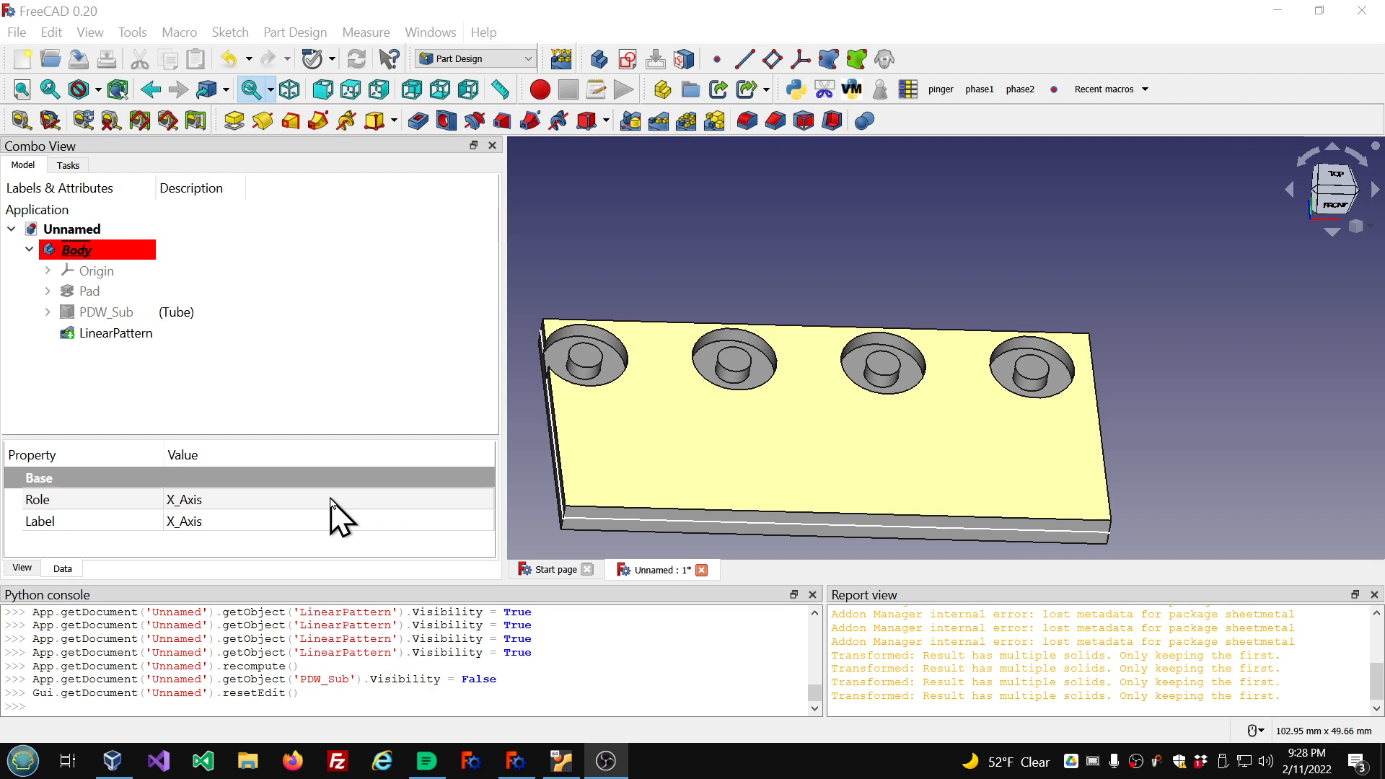
pyautogui.click(140, 323)
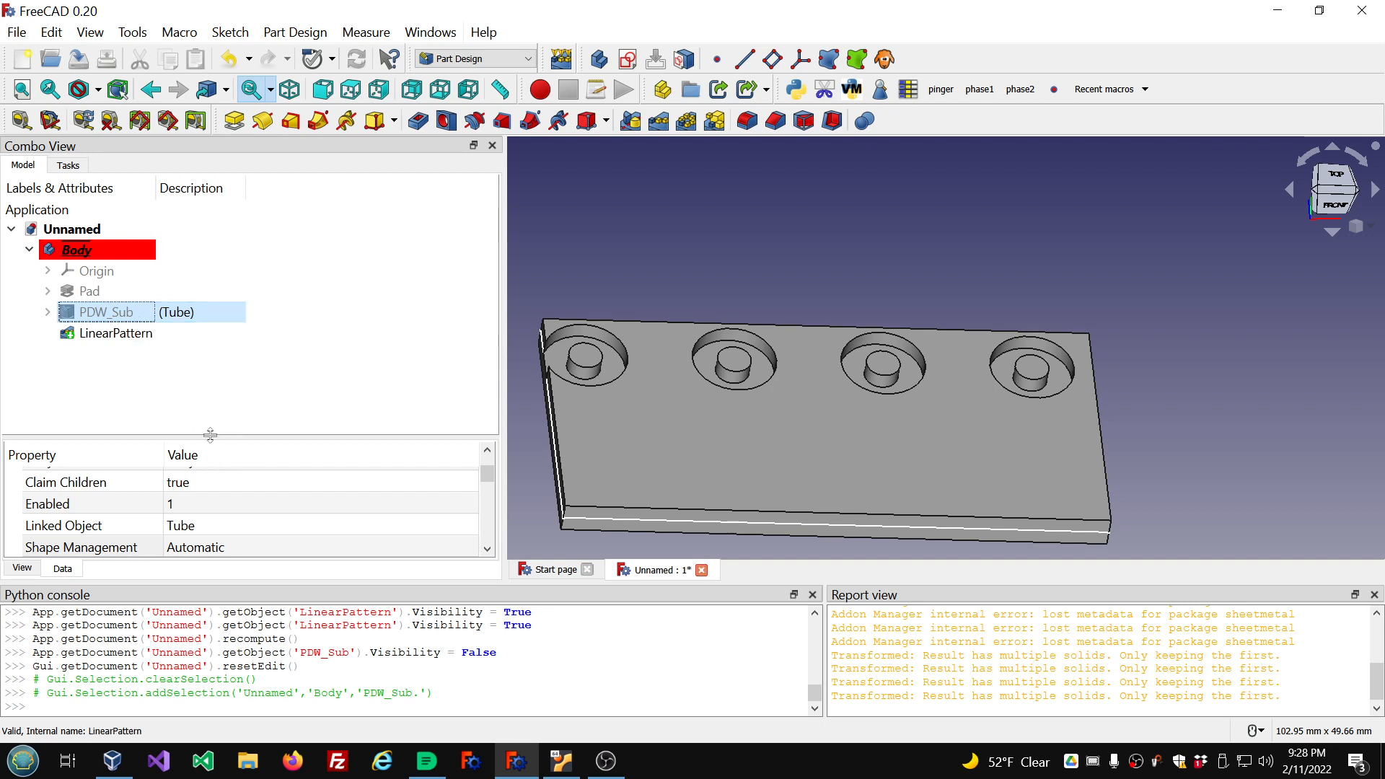
pyautogui.moveTo(210, 435); pyautogui.dragTo(216, 359)
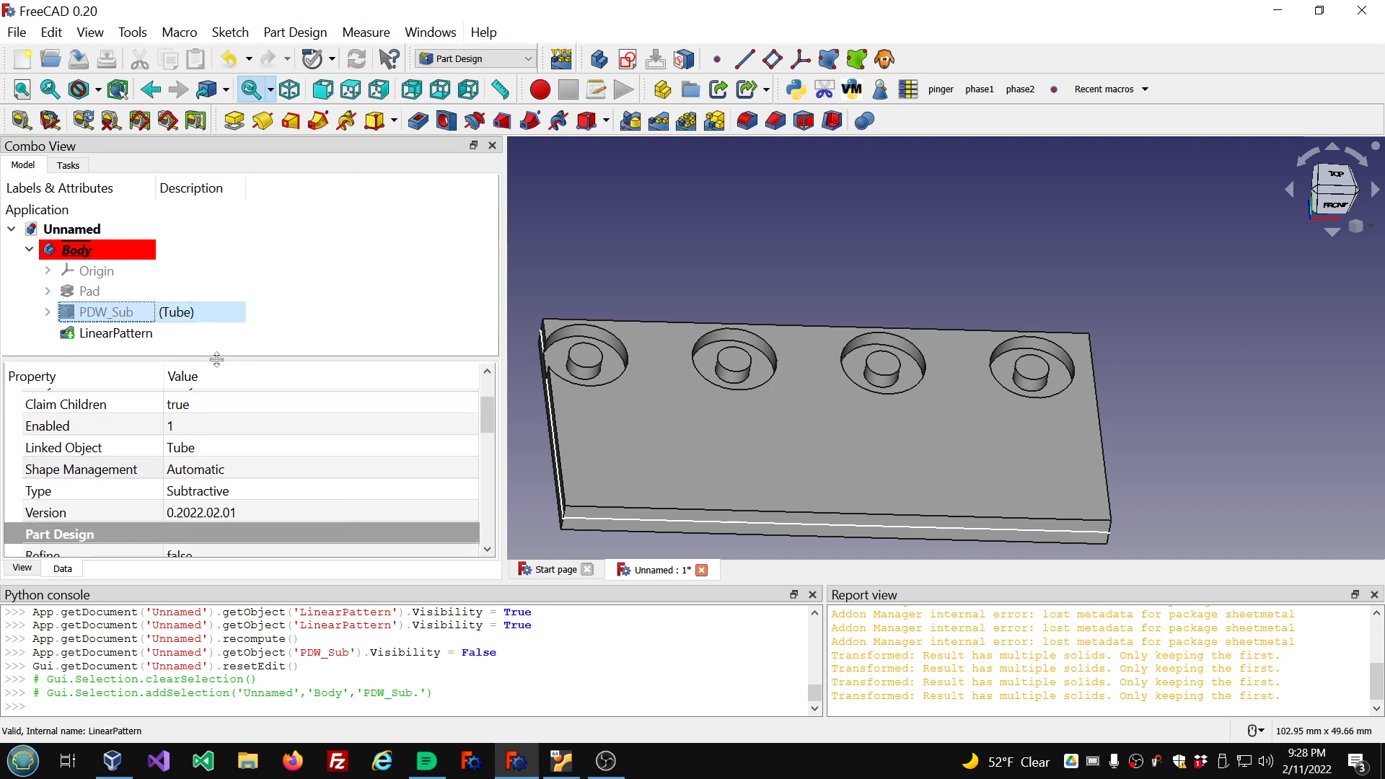
pyautogui.rightClick(1032, 668)
pyautogui.click(1065, 636)
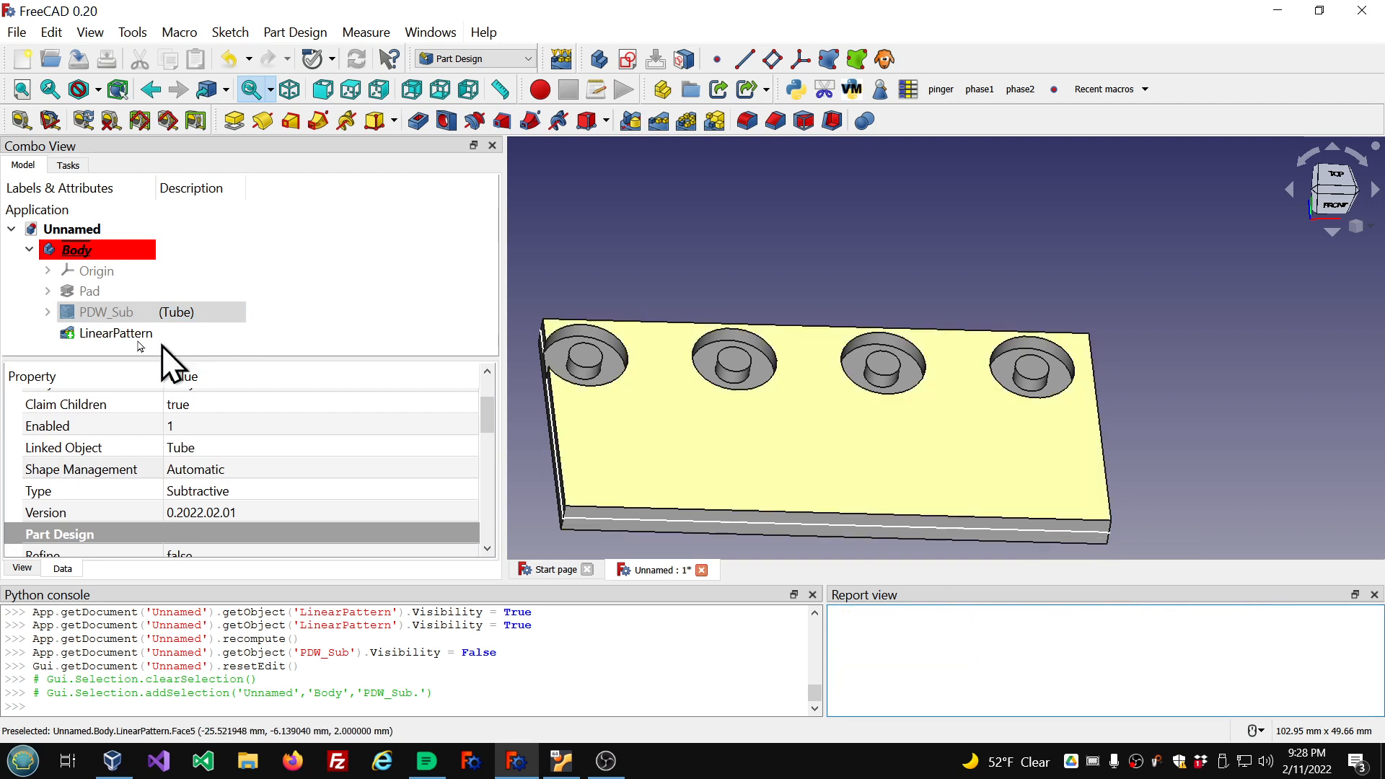
# Examine the PDW_Sub wrapper's property groups, from PDWrapper and Pattern Shape through Placement Adjustments and Tip Shape to User Interface
pyautogui.scroll(-2, 310, 433)
pyautogui.scroll(4, 310, 433)
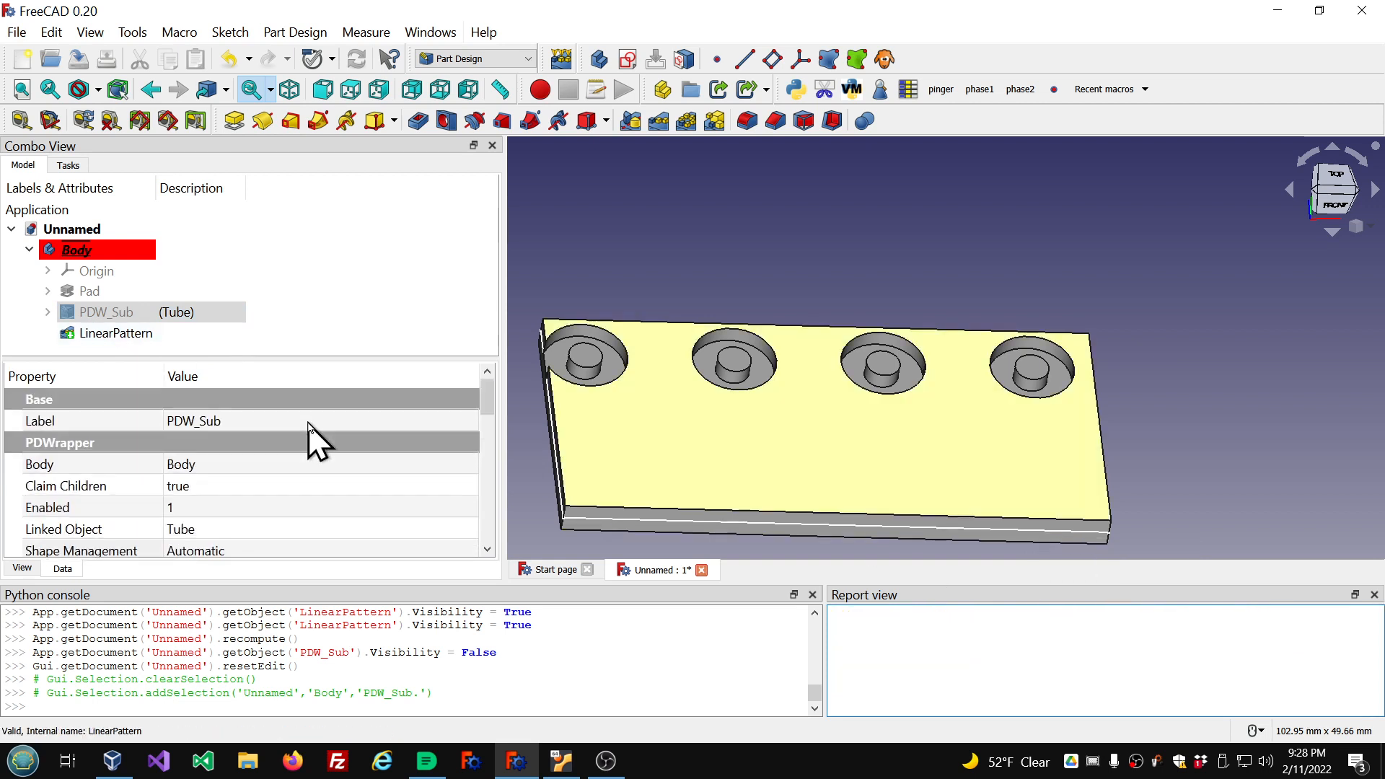
pyautogui.click(94, 313)
pyautogui.scroll(-2, 360, 427)
pyautogui.scroll(1, 360, 427)
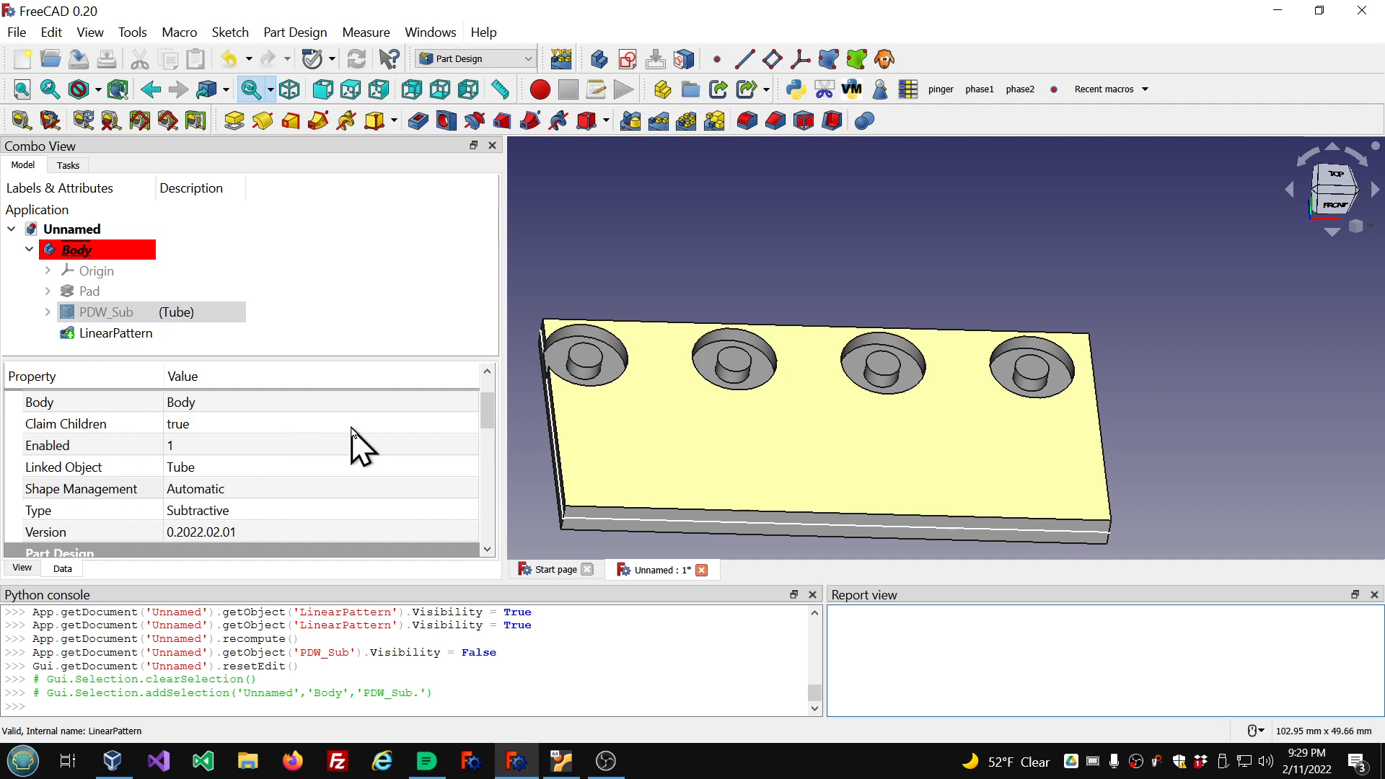
pyautogui.scroll(-3, 353, 430)
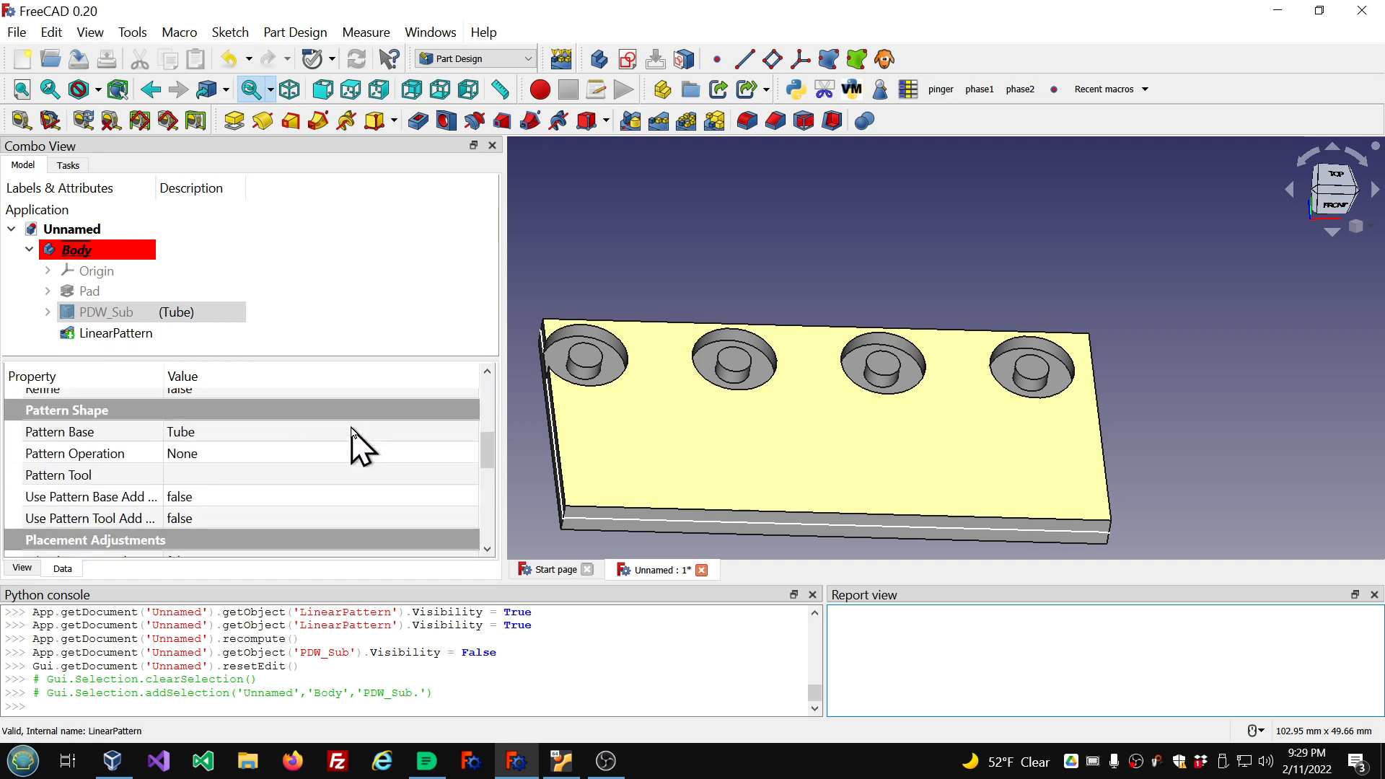
pyautogui.scroll(-5, 353, 430)
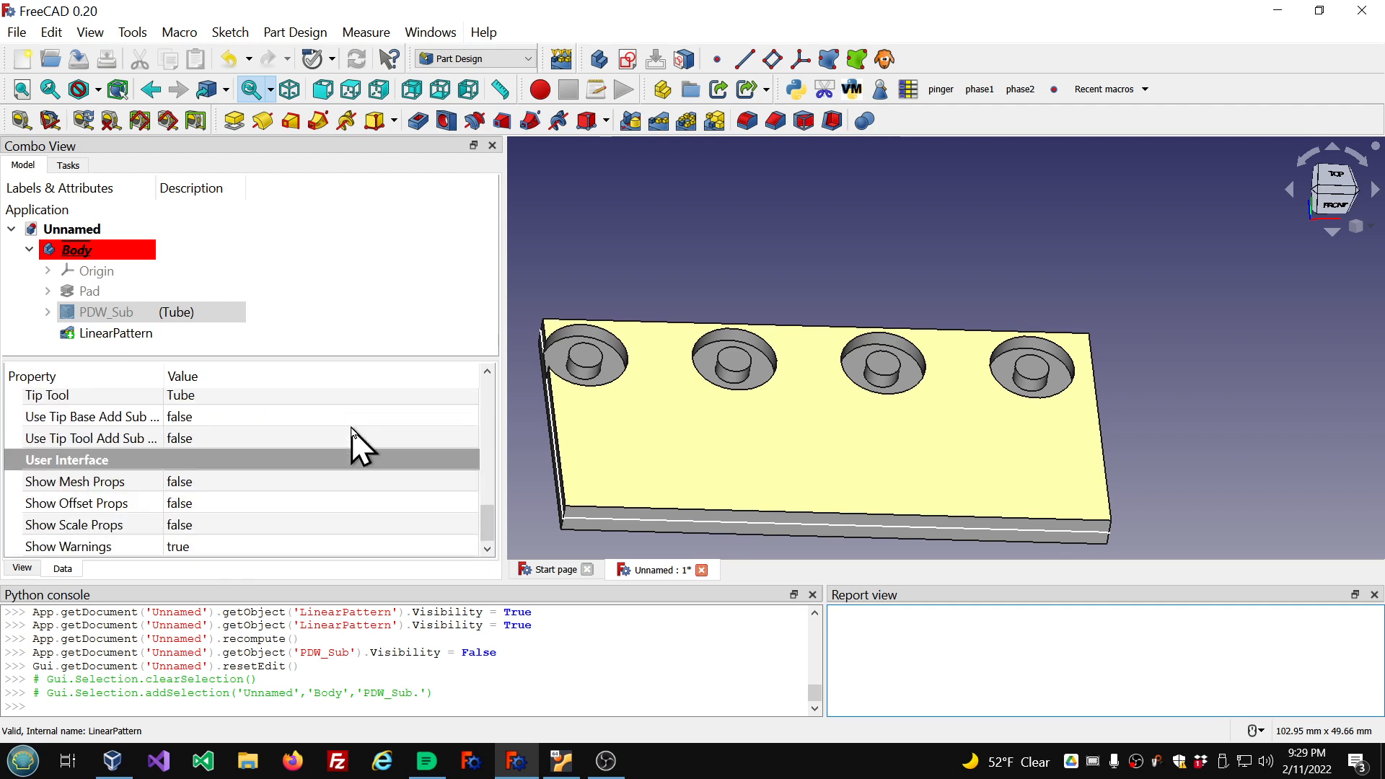
pyautogui.scroll(6, 219, 545)
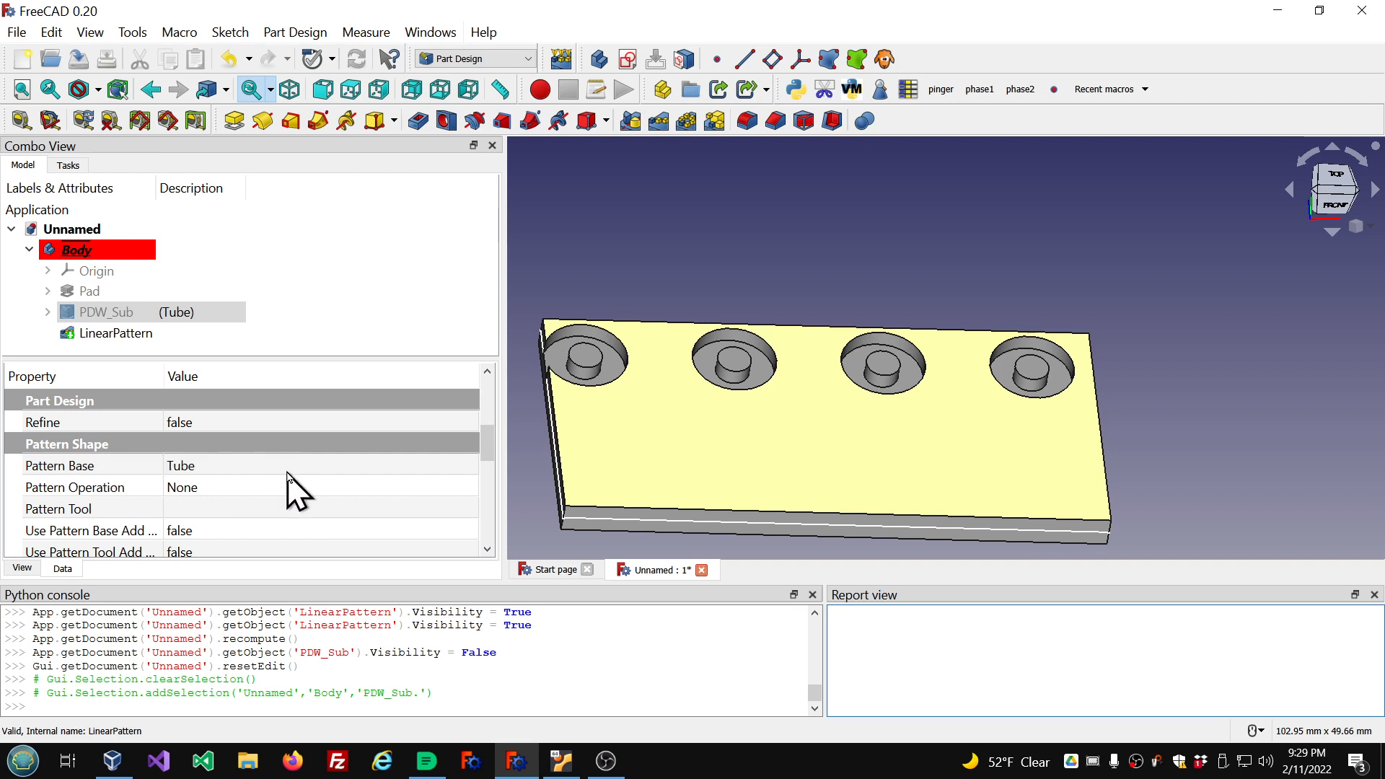
pyautogui.scroll(-1, 290, 480)
pyautogui.scroll(-1, 287, 473)
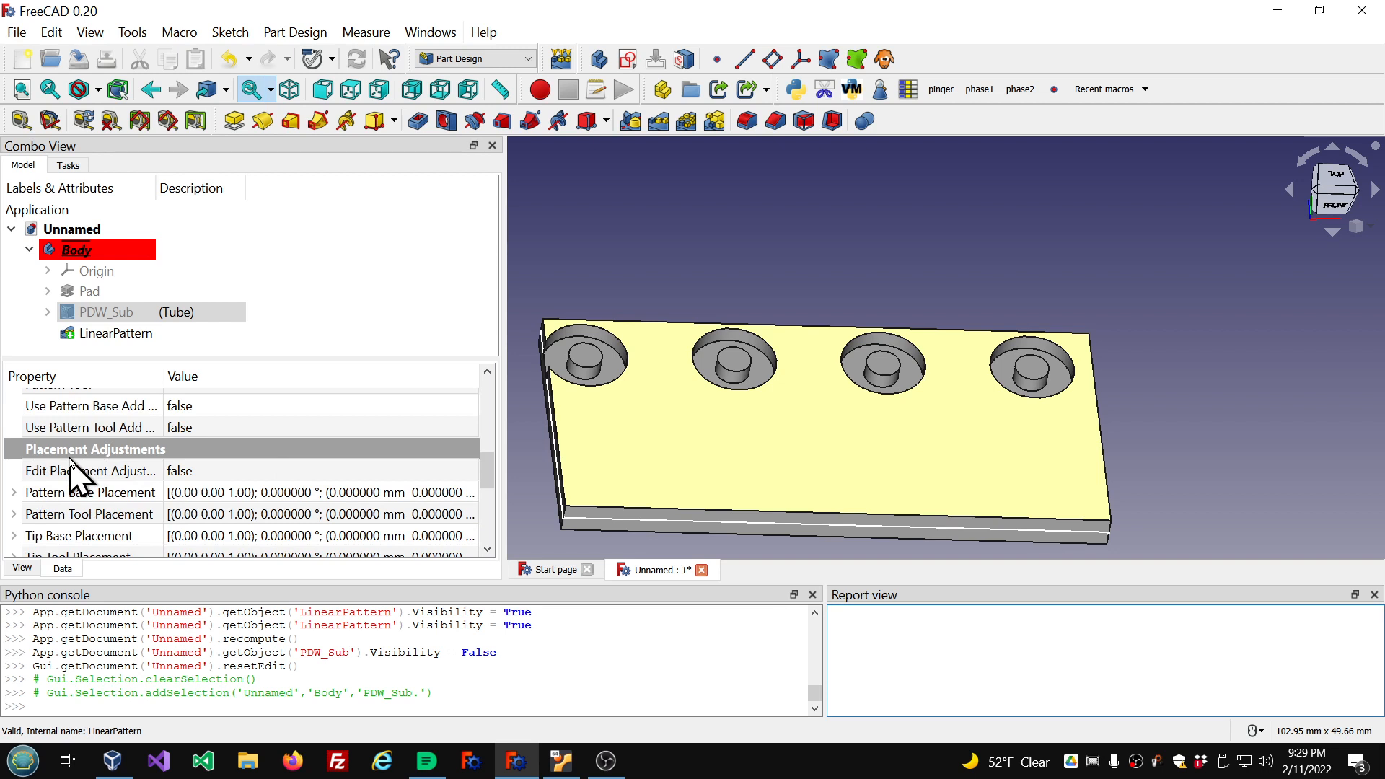
pyautogui.scroll(-3, 70, 465)
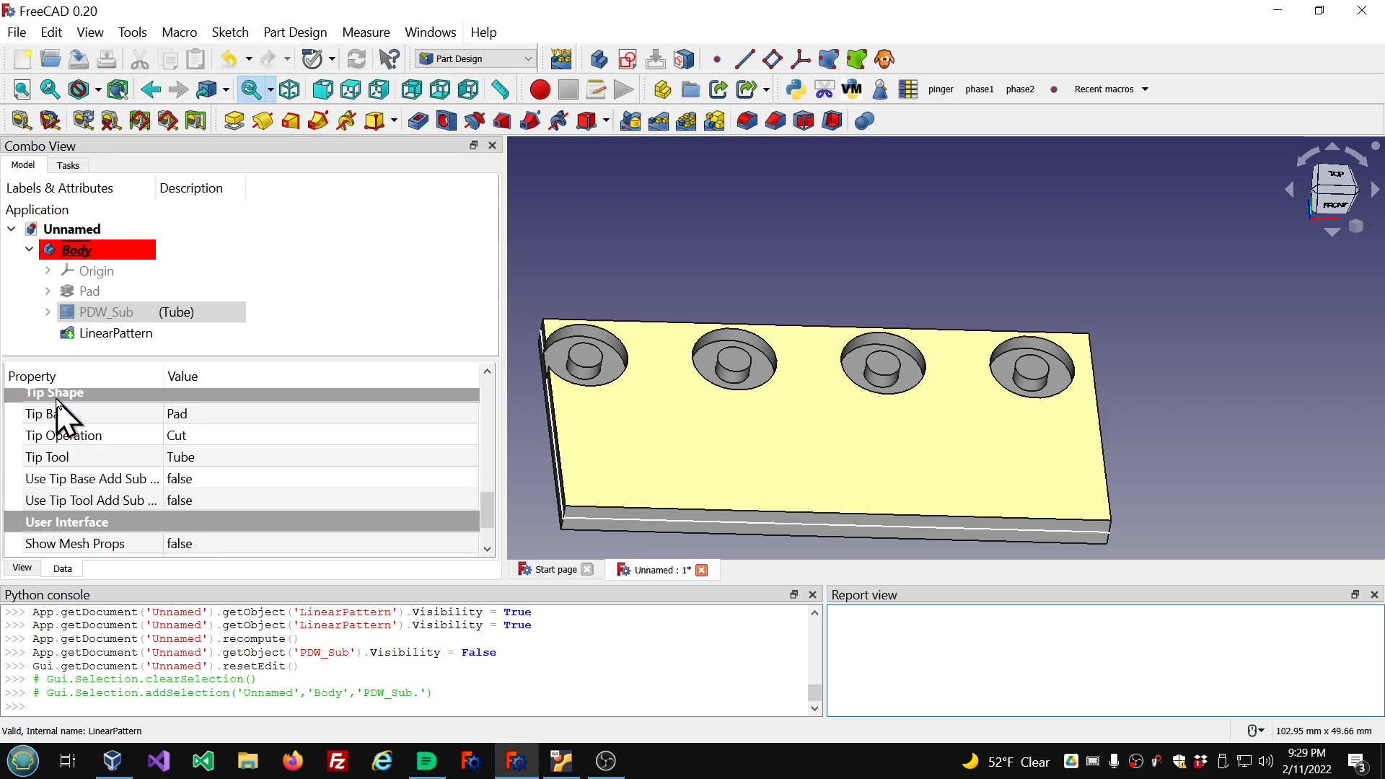
pyautogui.scroll(-1, 59, 408)
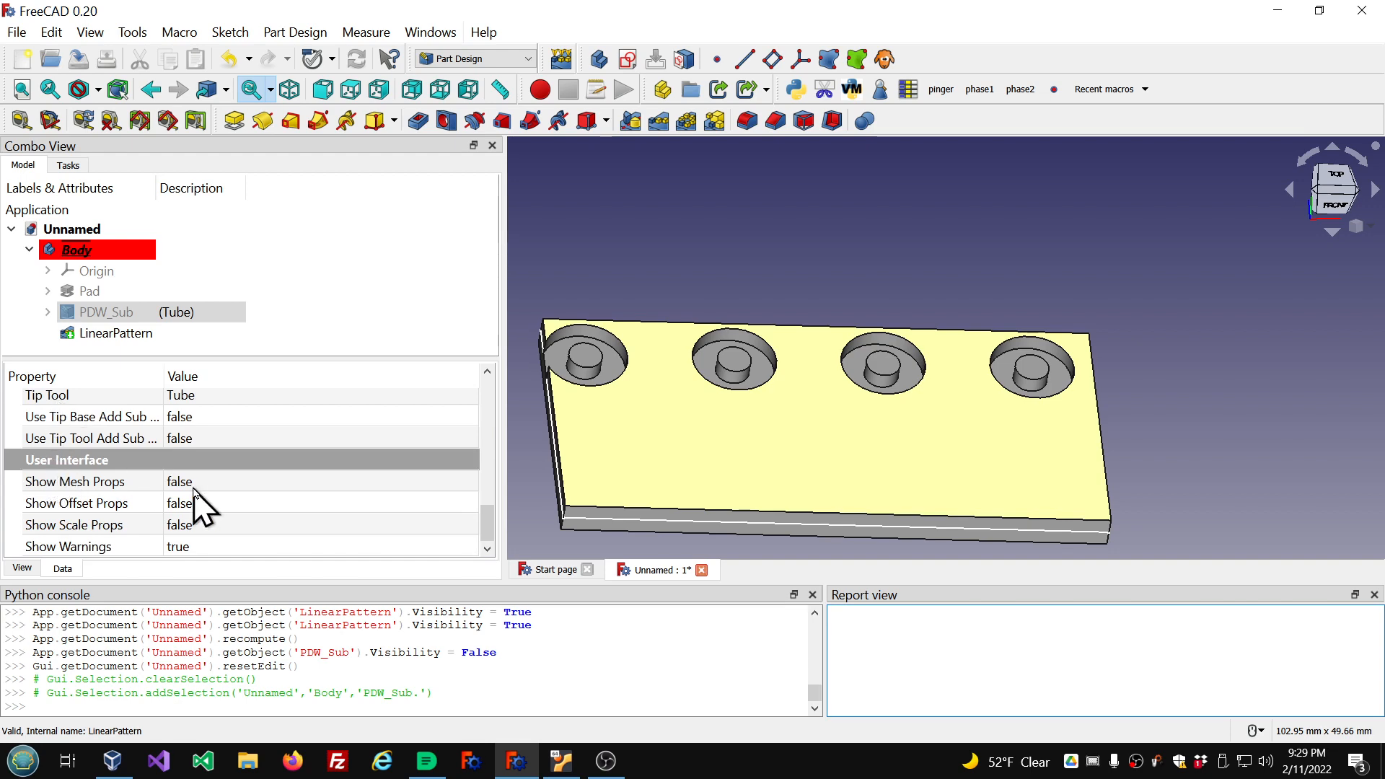
pyautogui.scroll(10, 193, 490)
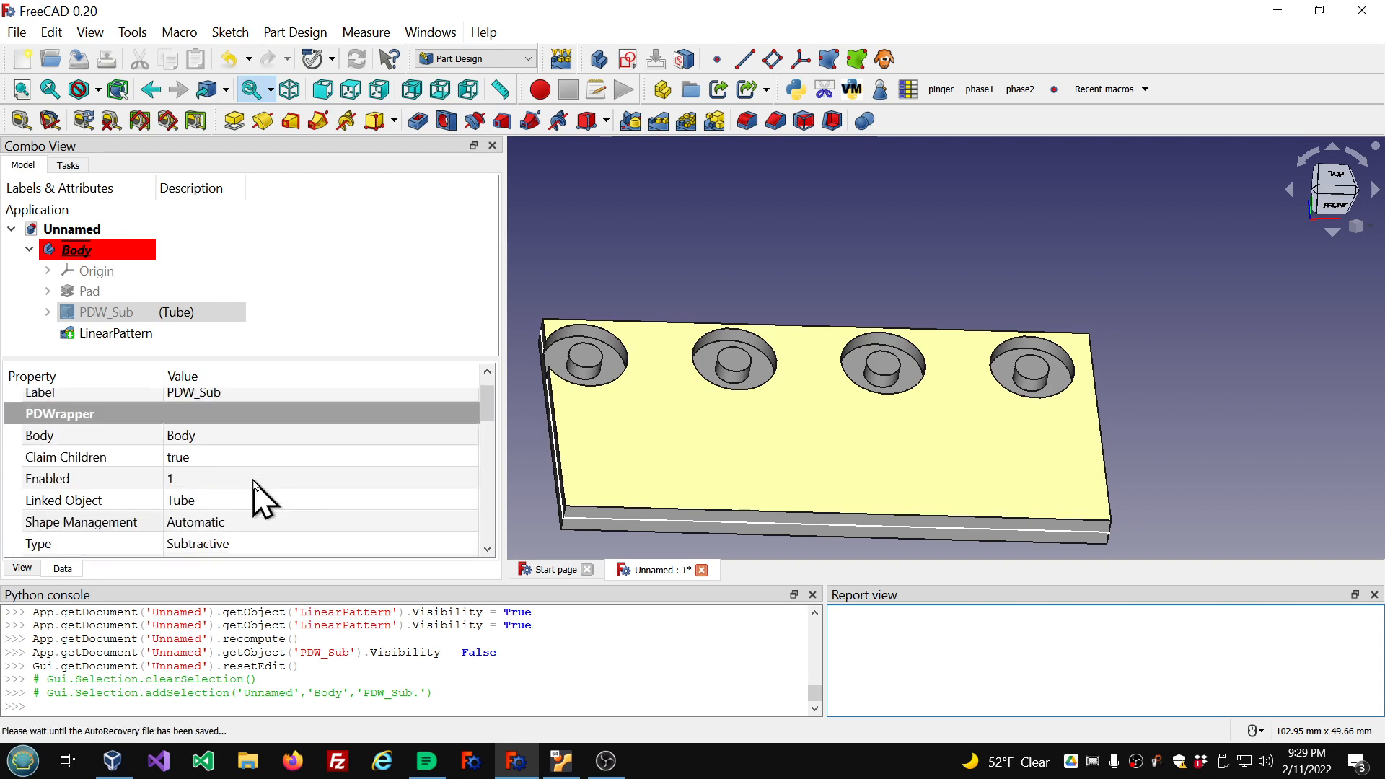
pyautogui.scroll(1, 253, 482)
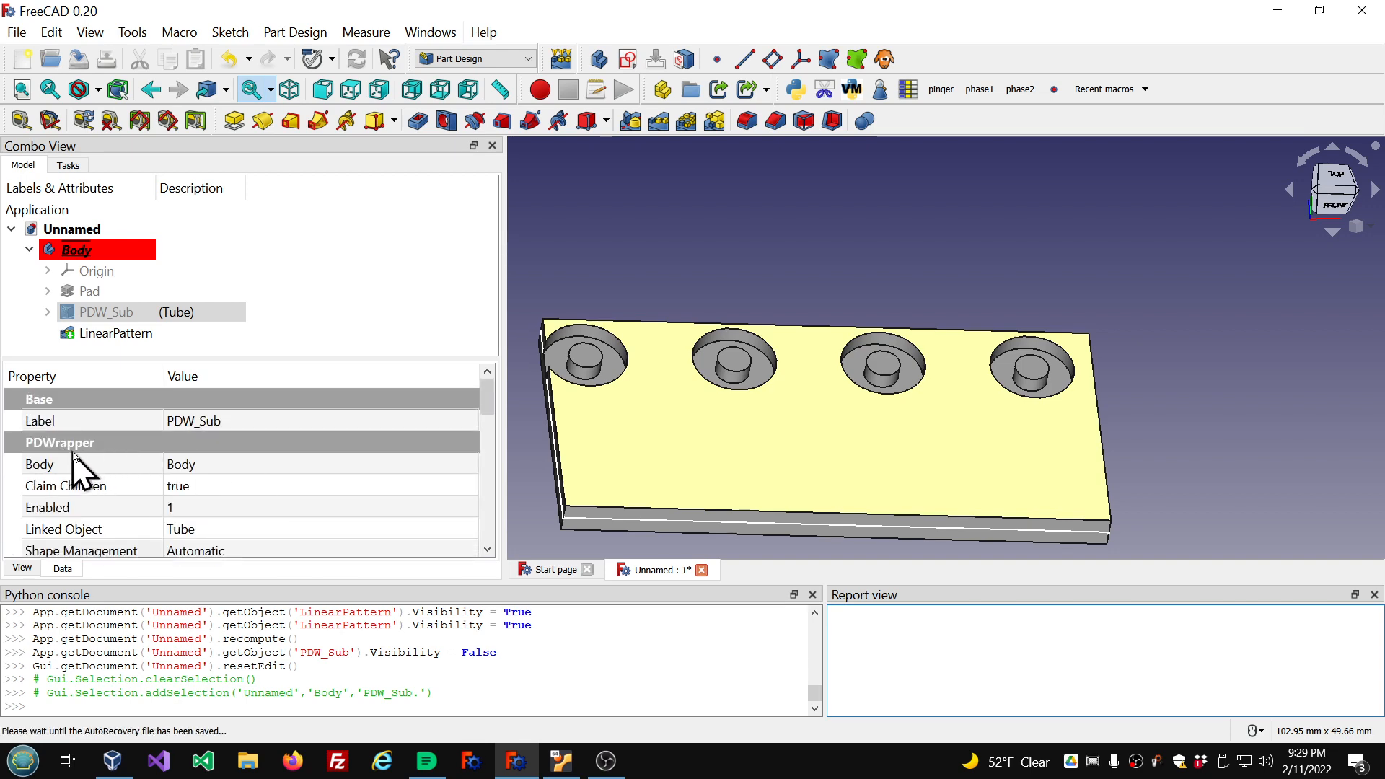
pyautogui.scroll(-8, 281, 509)
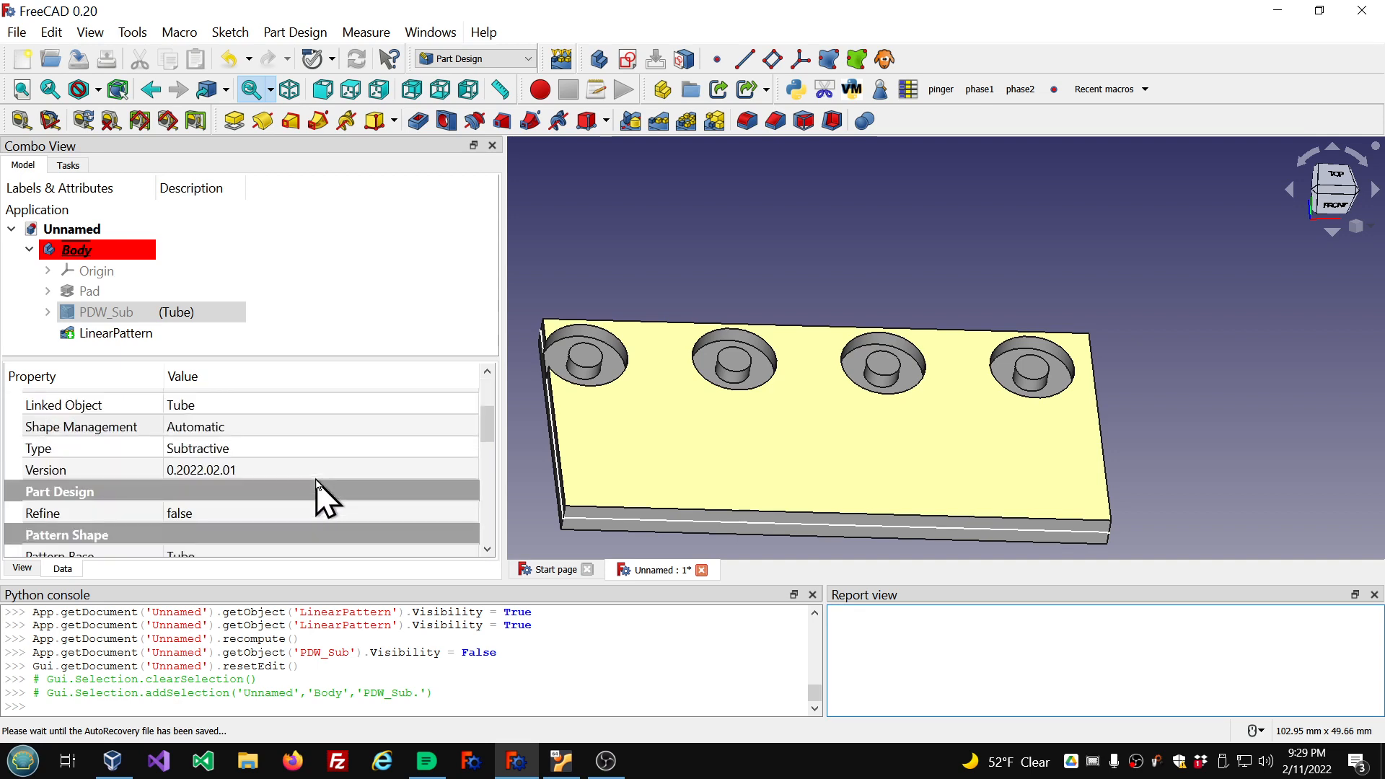
pyautogui.scroll(-3, 320, 496)
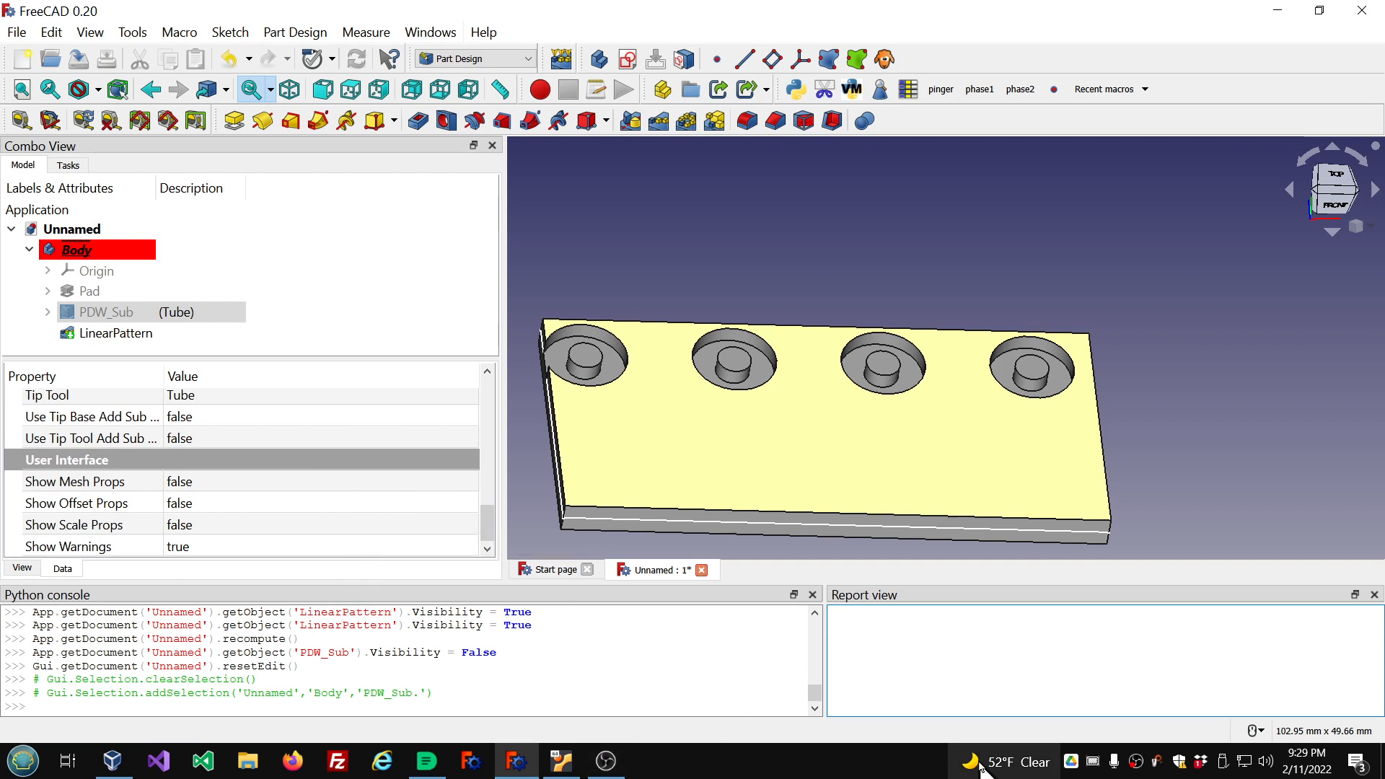
pyautogui.click(1093, 763)
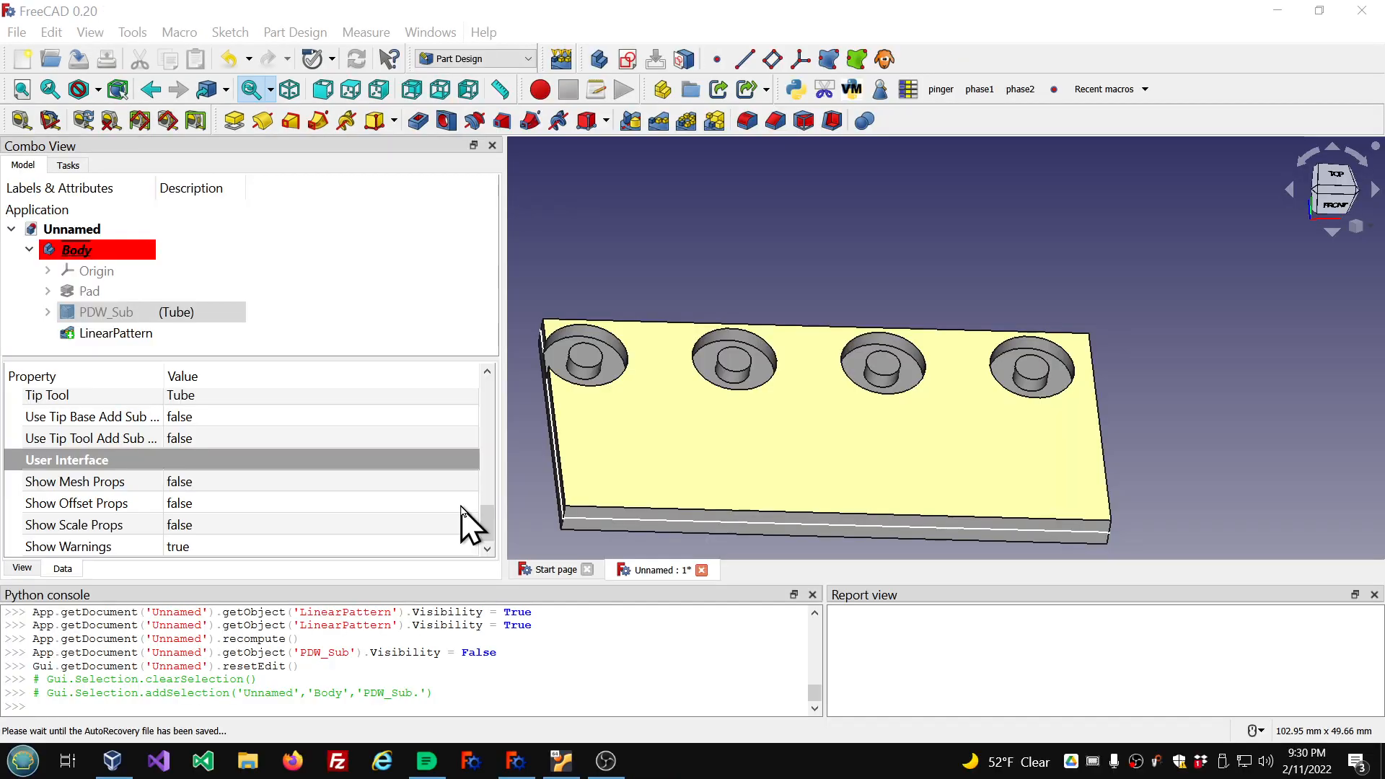
# Set Show Offset Props to true for the PDW_Sub wrapper and review its tip and pattern offset properties
pyautogui.click(274, 504)
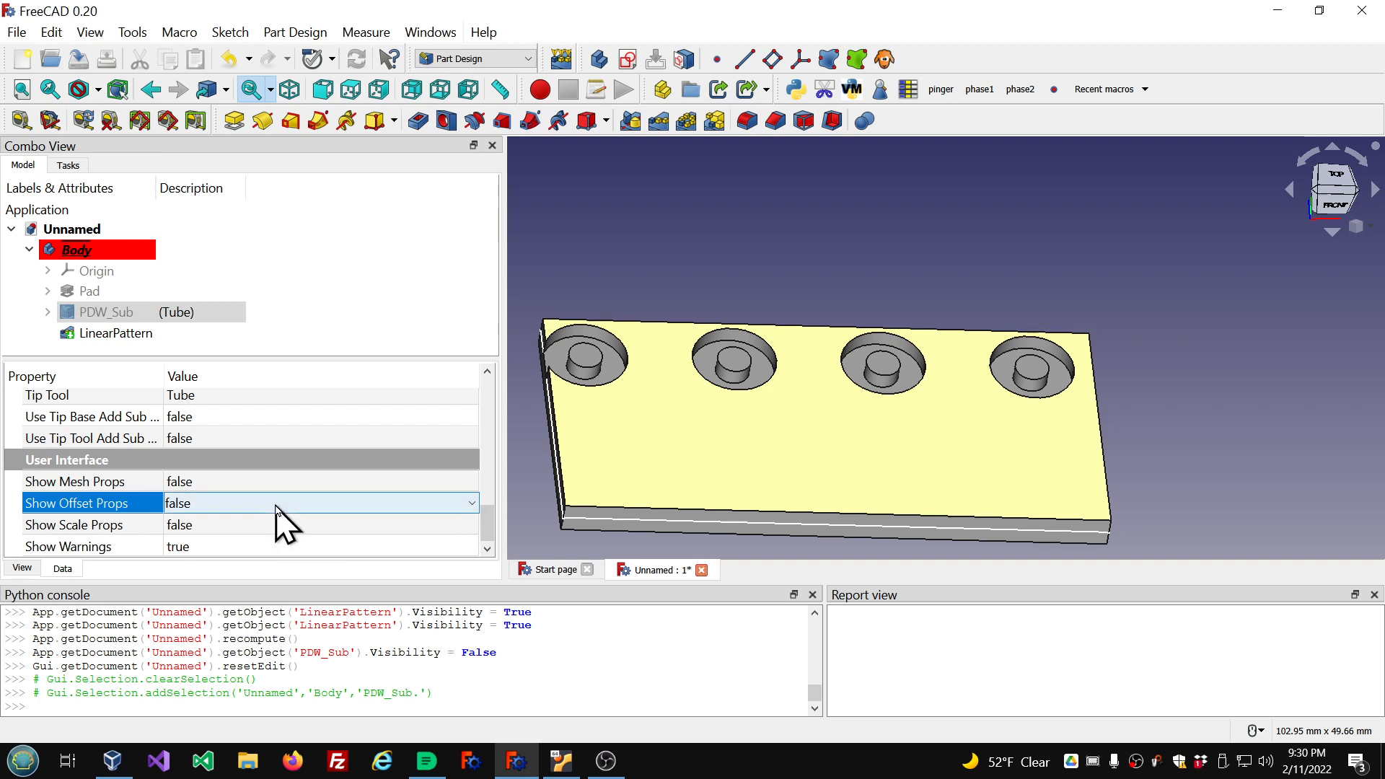
pyautogui.scroll(3, 275, 507)
pyautogui.scroll(10, 347, 455)
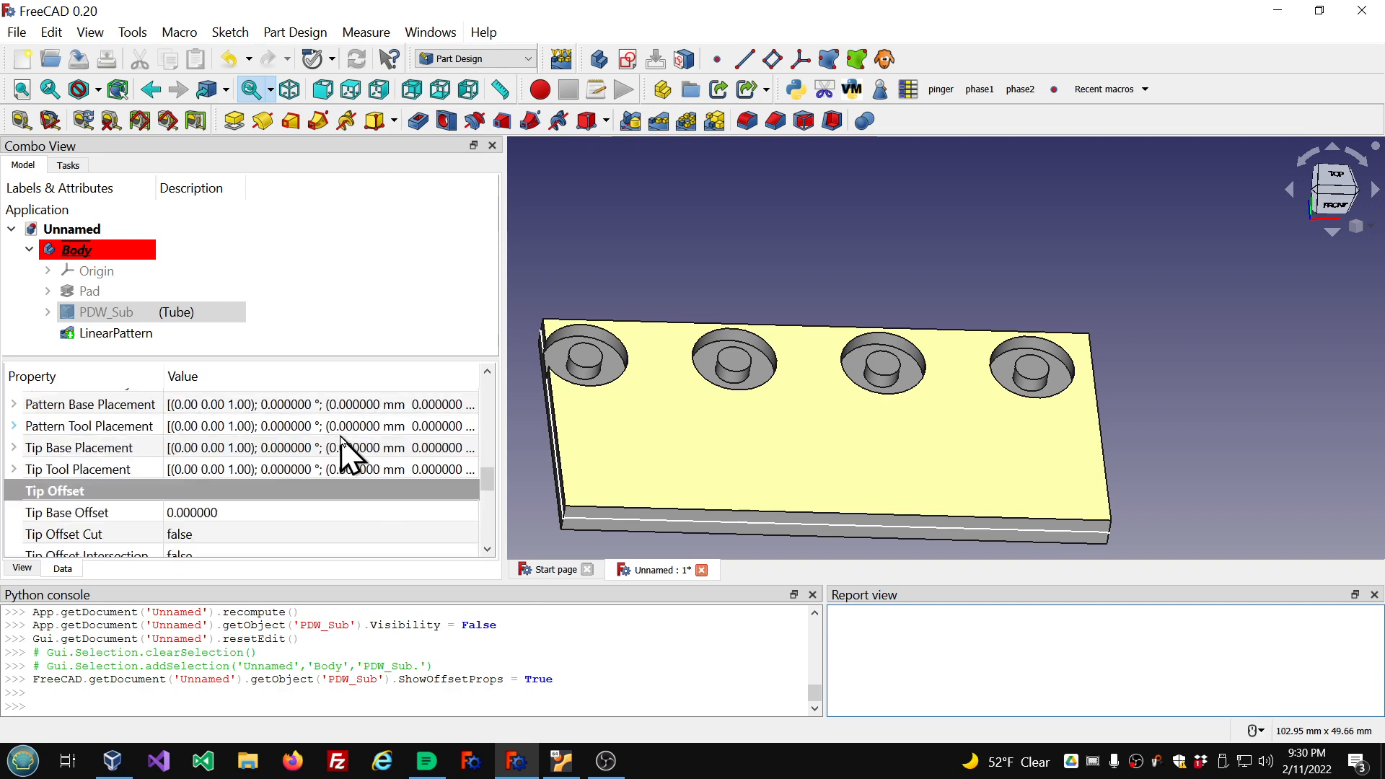
pyautogui.scroll(3, 431, 411)
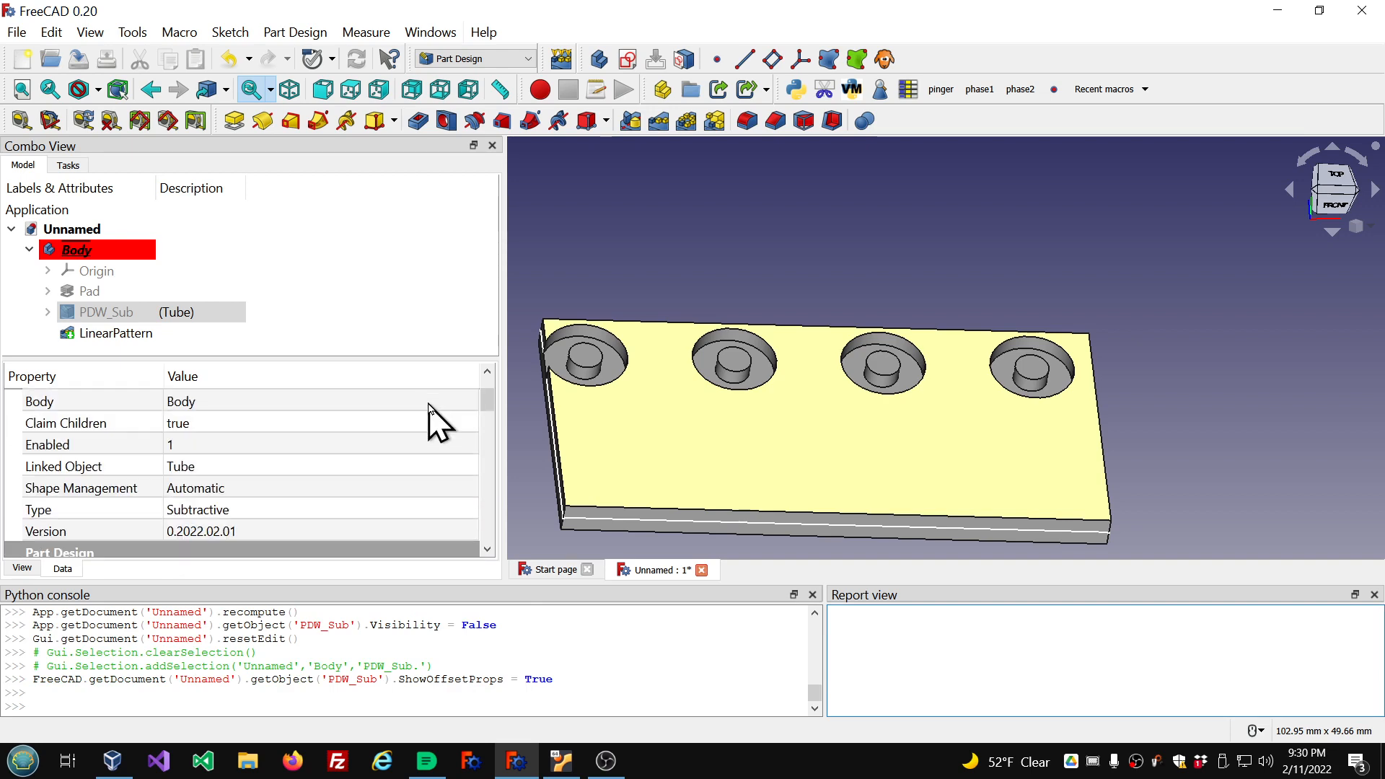
pyautogui.scroll(-3, 419, 407)
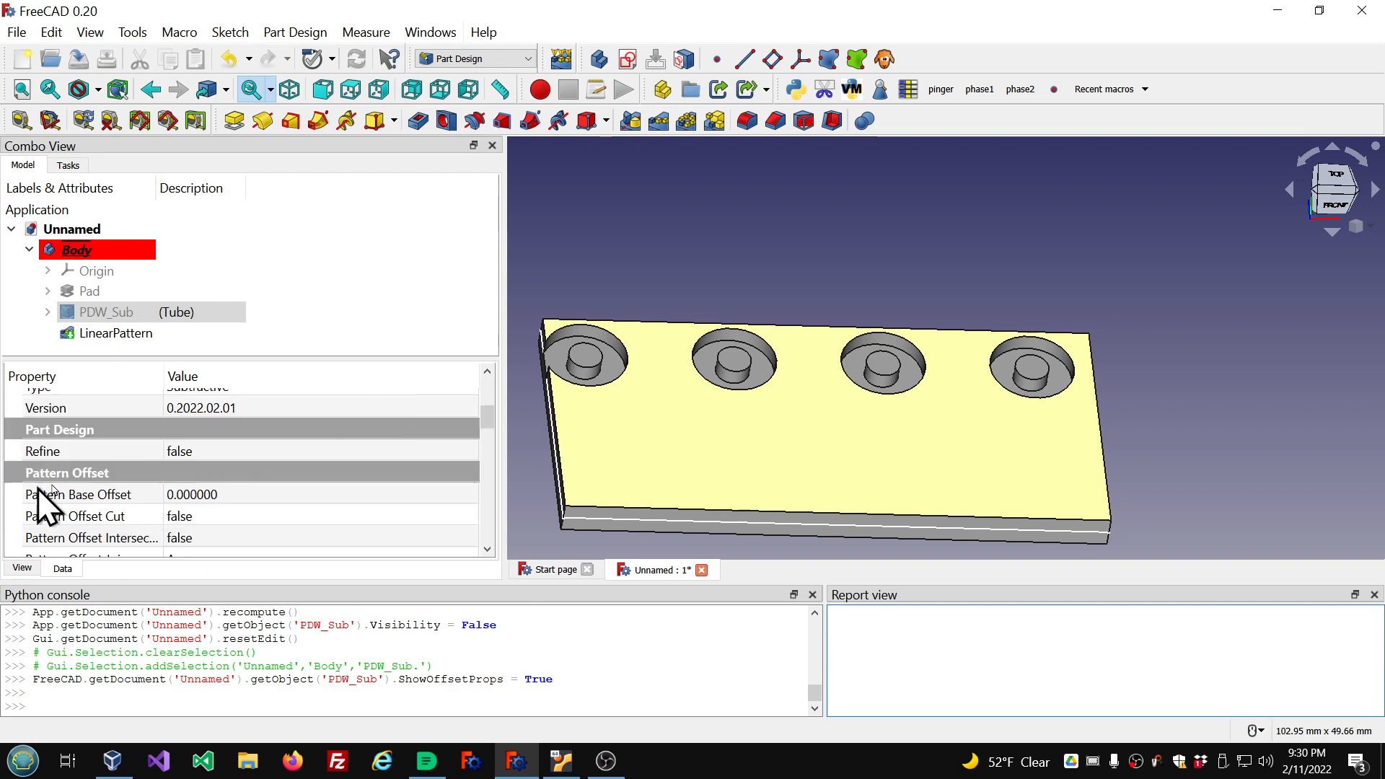
pyautogui.scroll(-5, 109, 480)
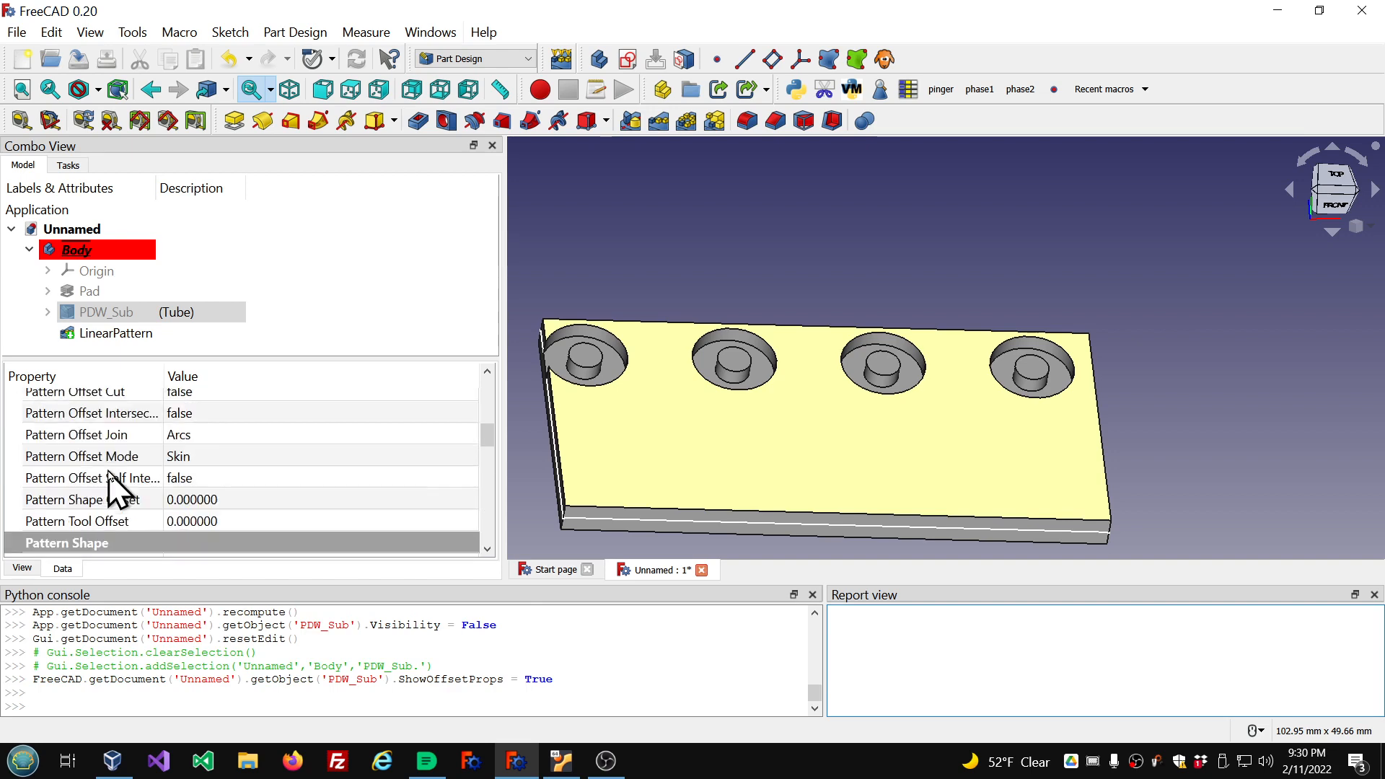
# Review the remaining pattern and tip offset properties of the PDW_Sub wrapper and set Show Scale Props to true
pyautogui.scroll(-4, 108, 473)
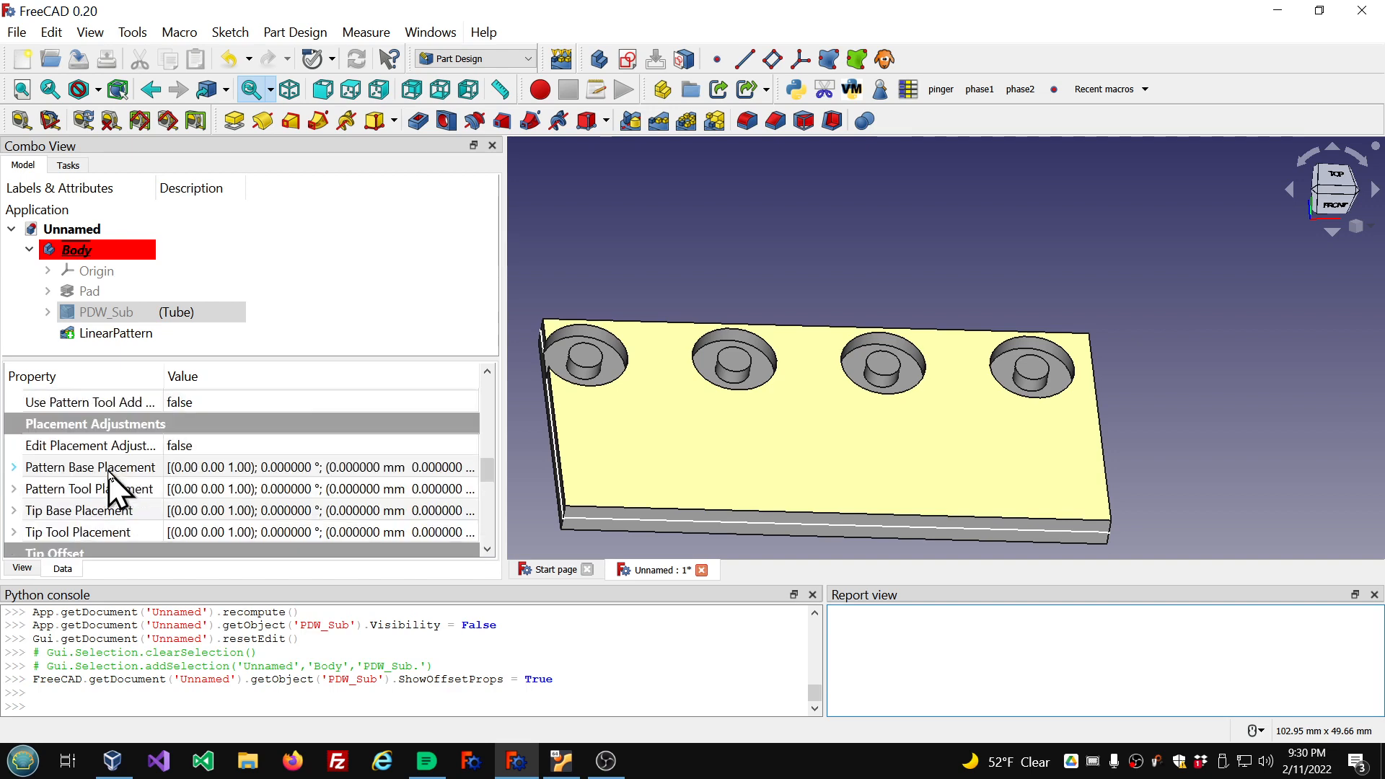
pyautogui.scroll(-6, 86, 477)
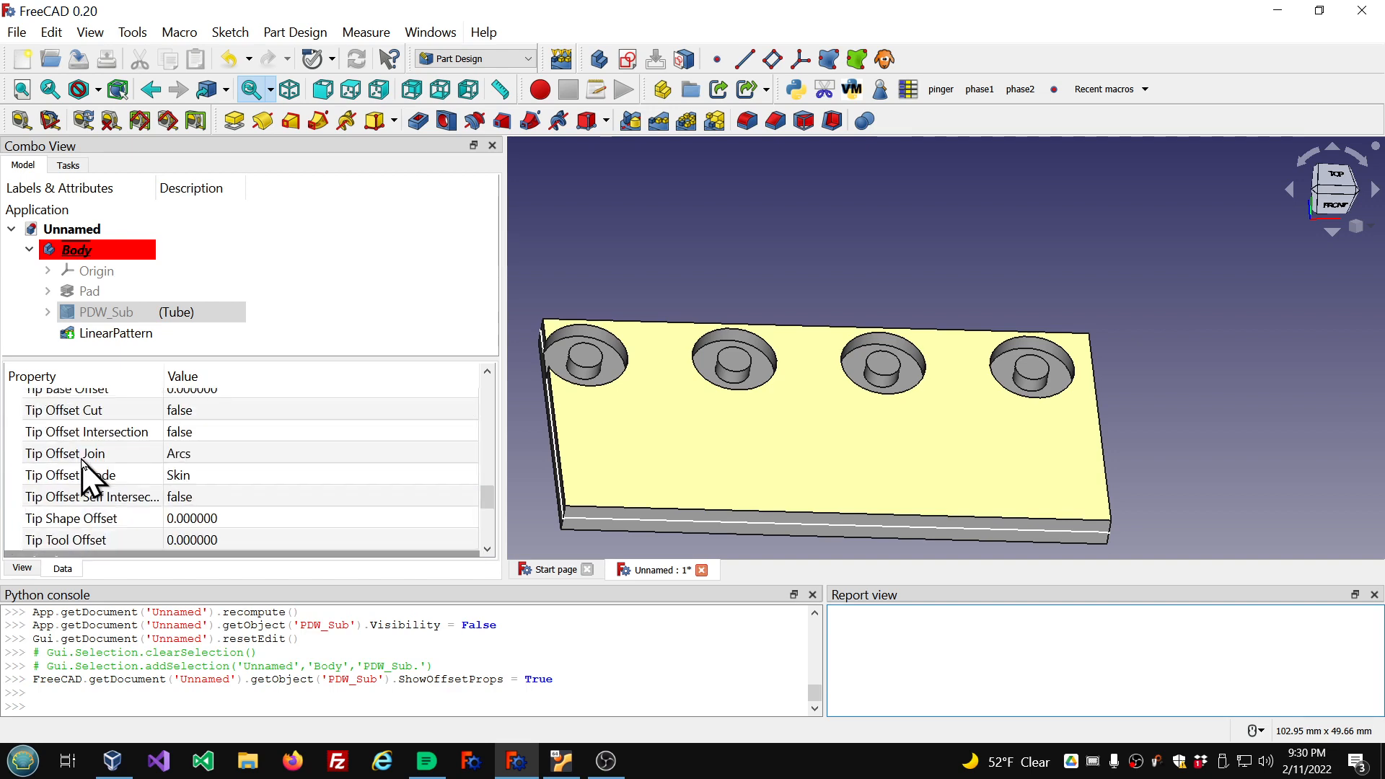
pyautogui.scroll(6, 83, 473)
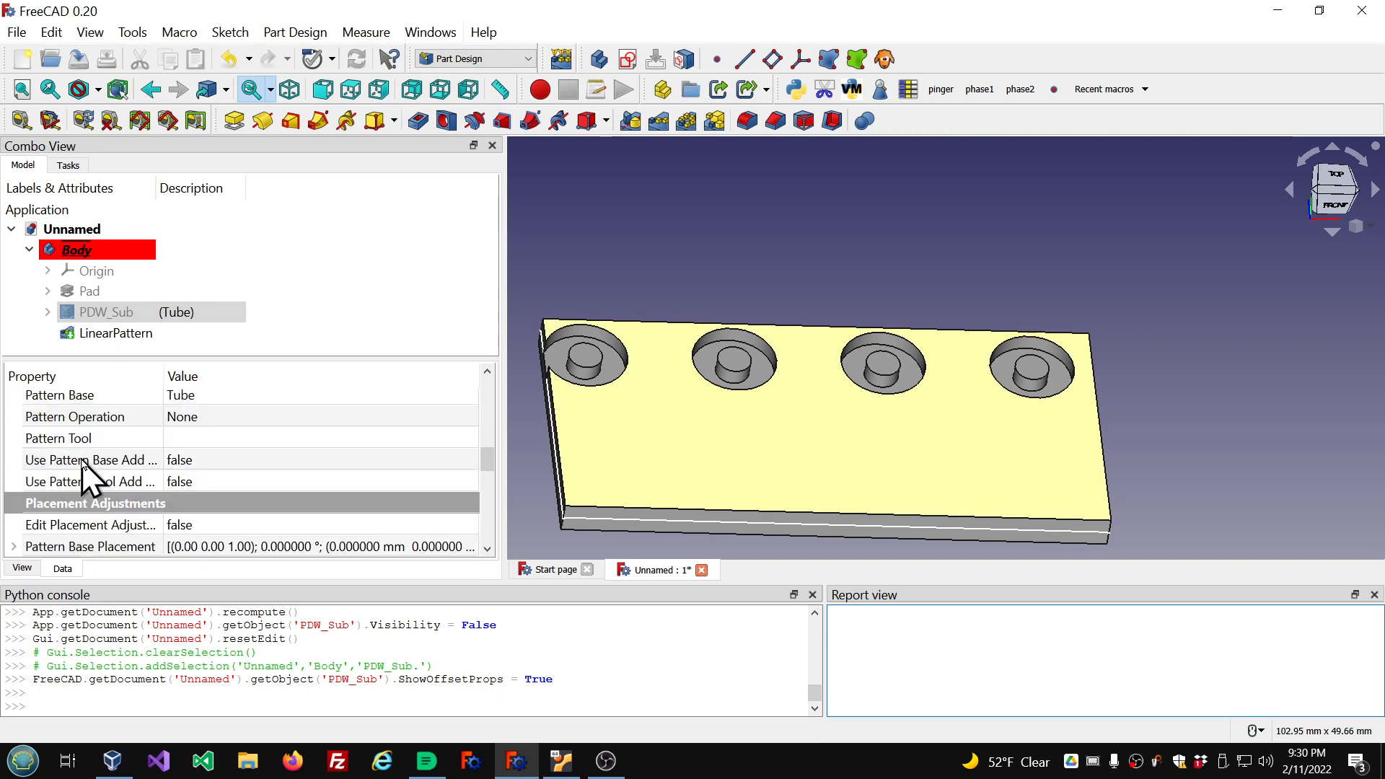
pyautogui.scroll(-5, 87, 474)
pyautogui.scroll(-1, 137, 498)
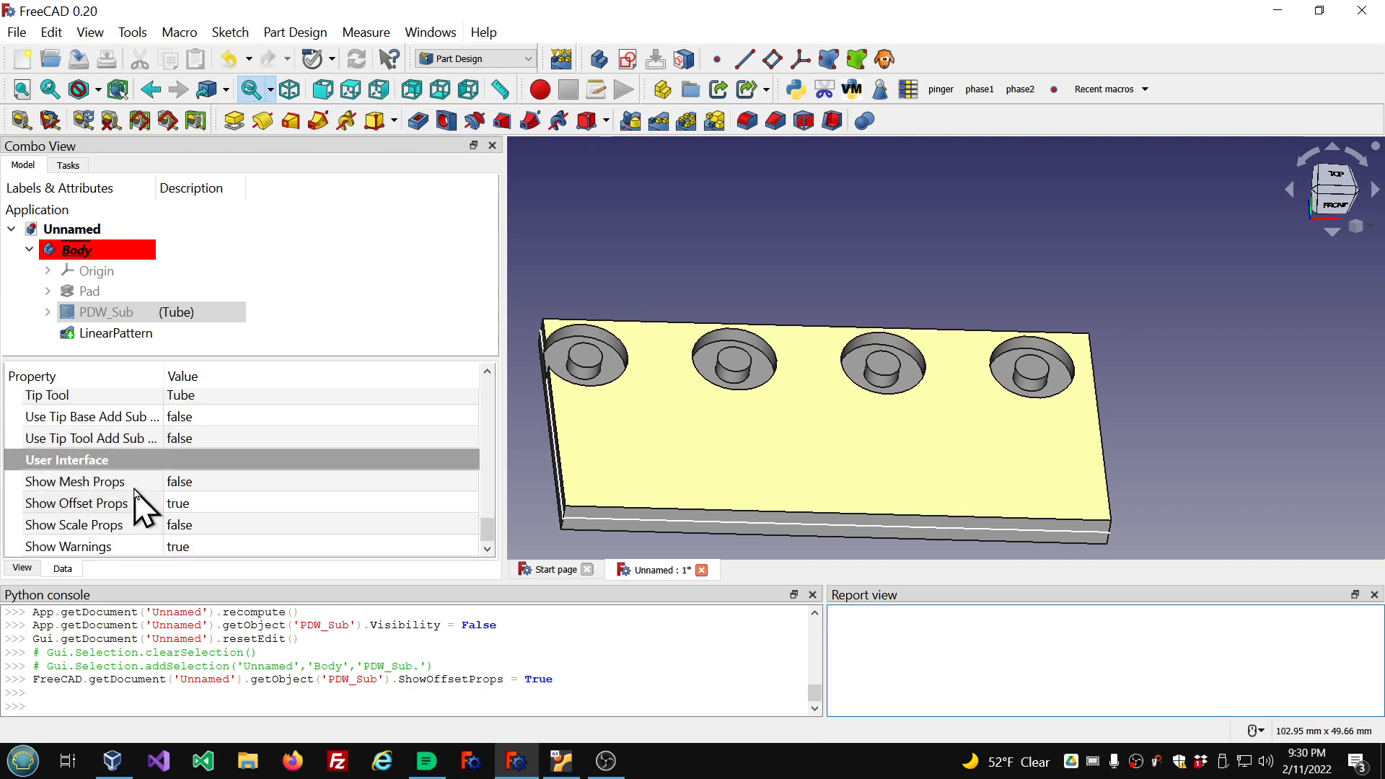
pyautogui.click(241, 531)
pyautogui.scroll(-1, 241, 532)
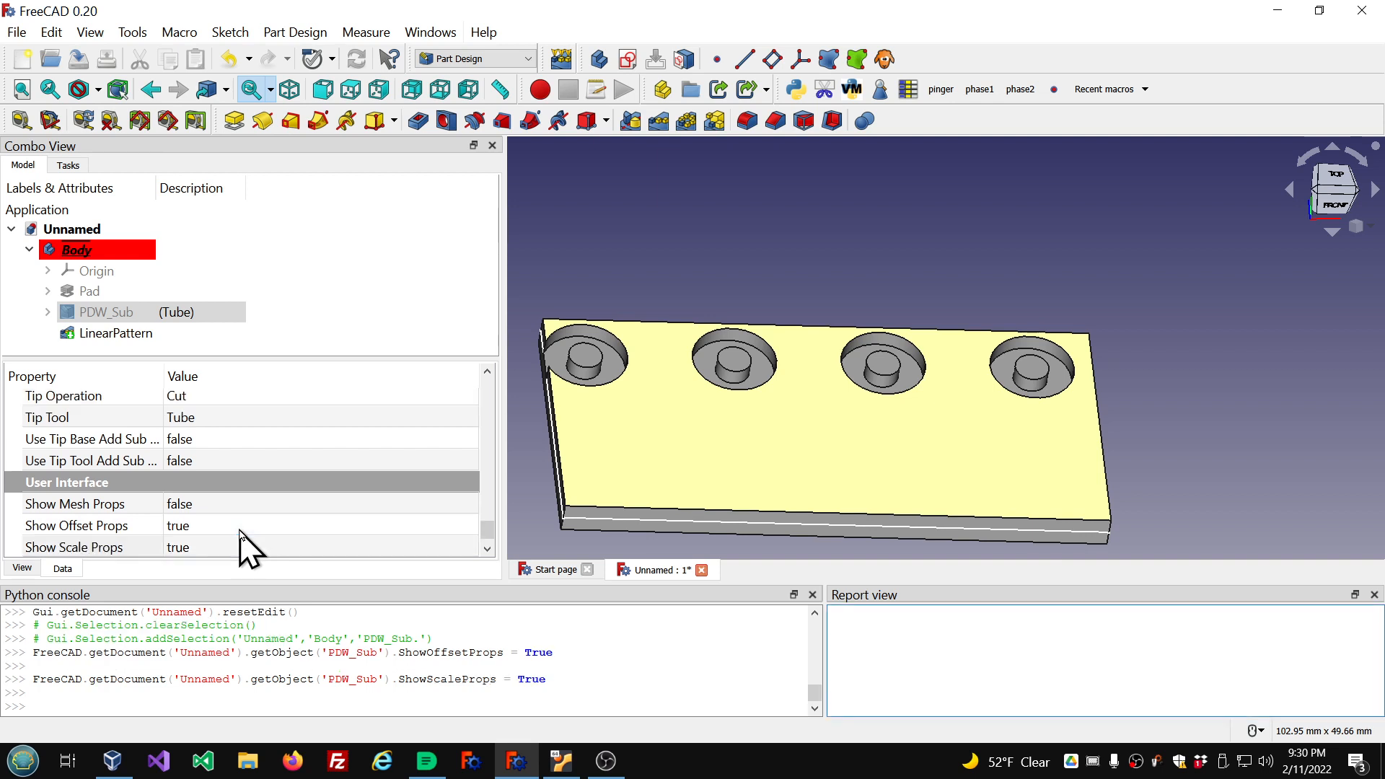
# Examine the Tip Scale and Pattern Scale property groups of the PDW_Sub wrapper
pyautogui.scroll(2, 253, 495)
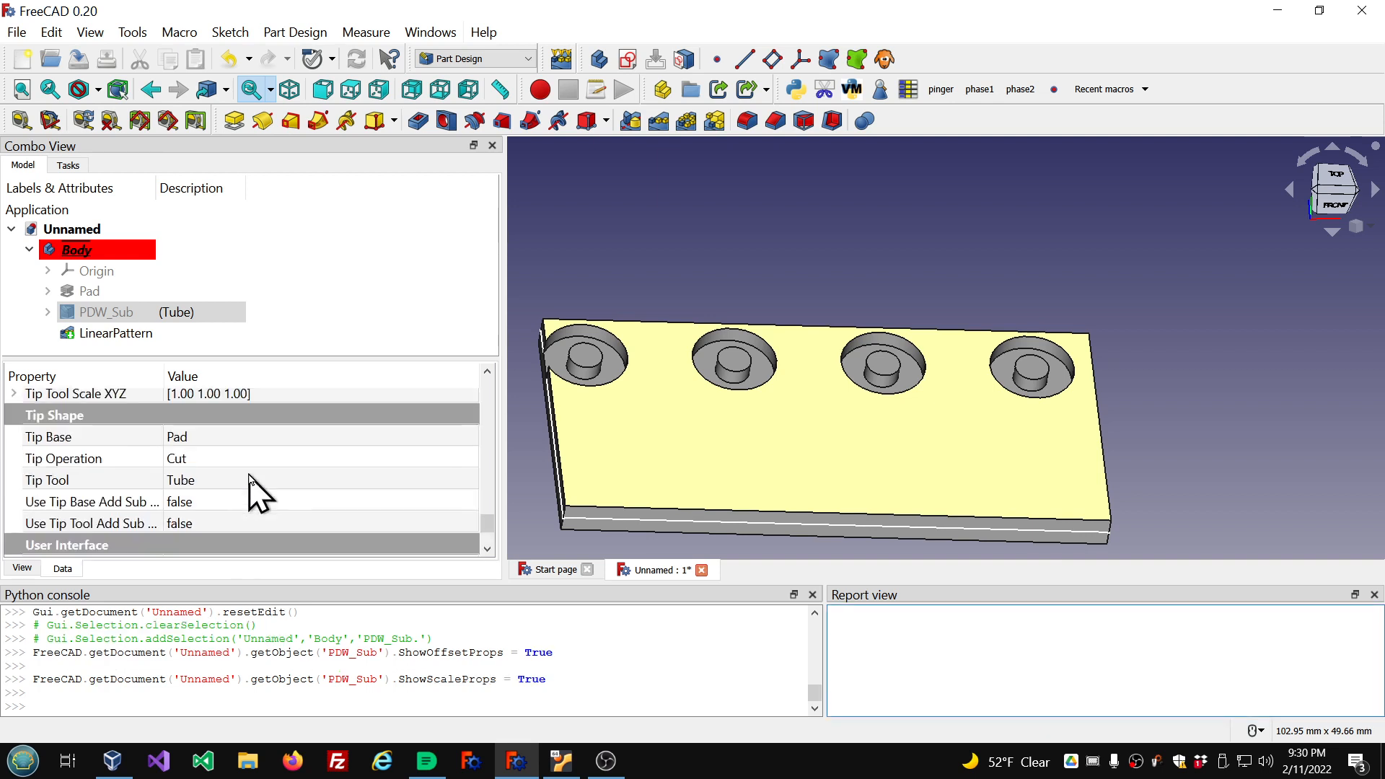
pyautogui.scroll(2, 254, 489)
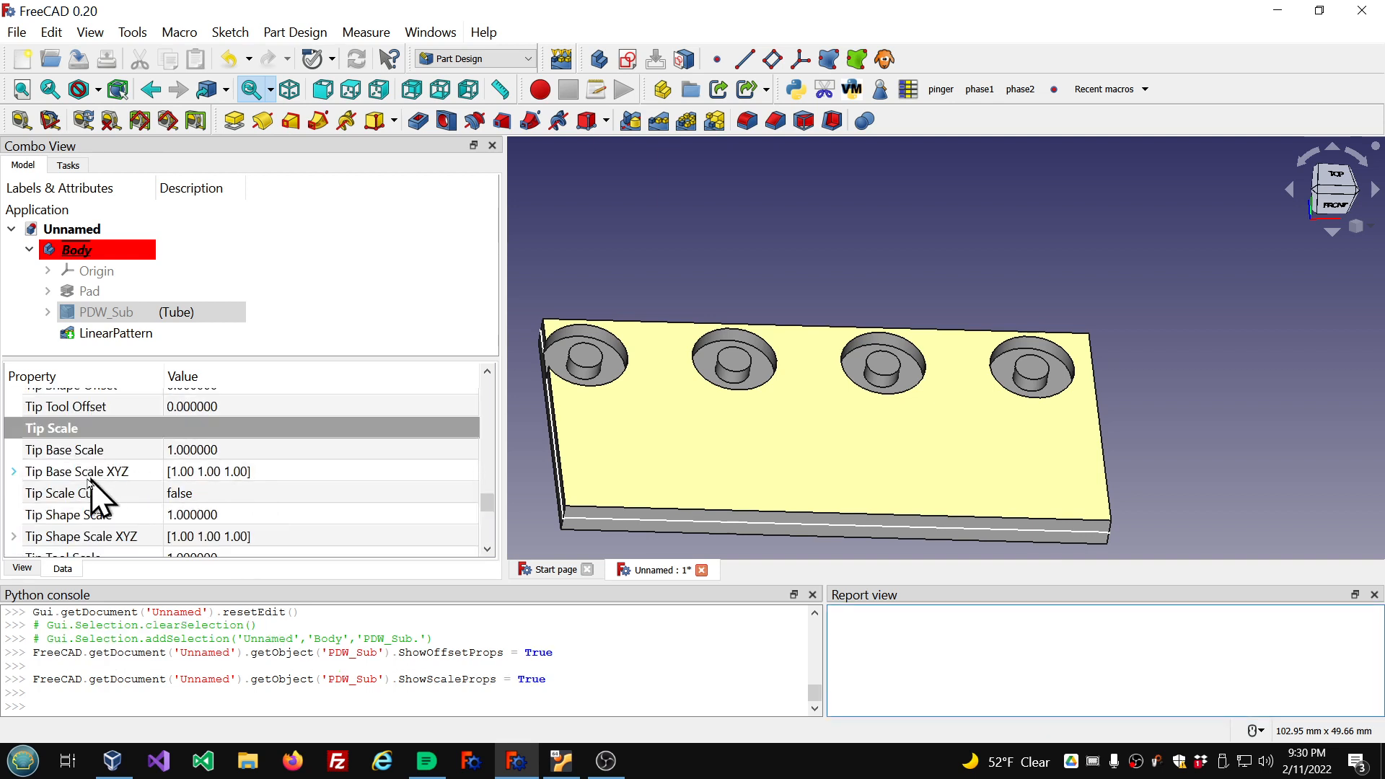
pyautogui.scroll(2, 83, 490)
pyautogui.scroll(4, 81, 491)
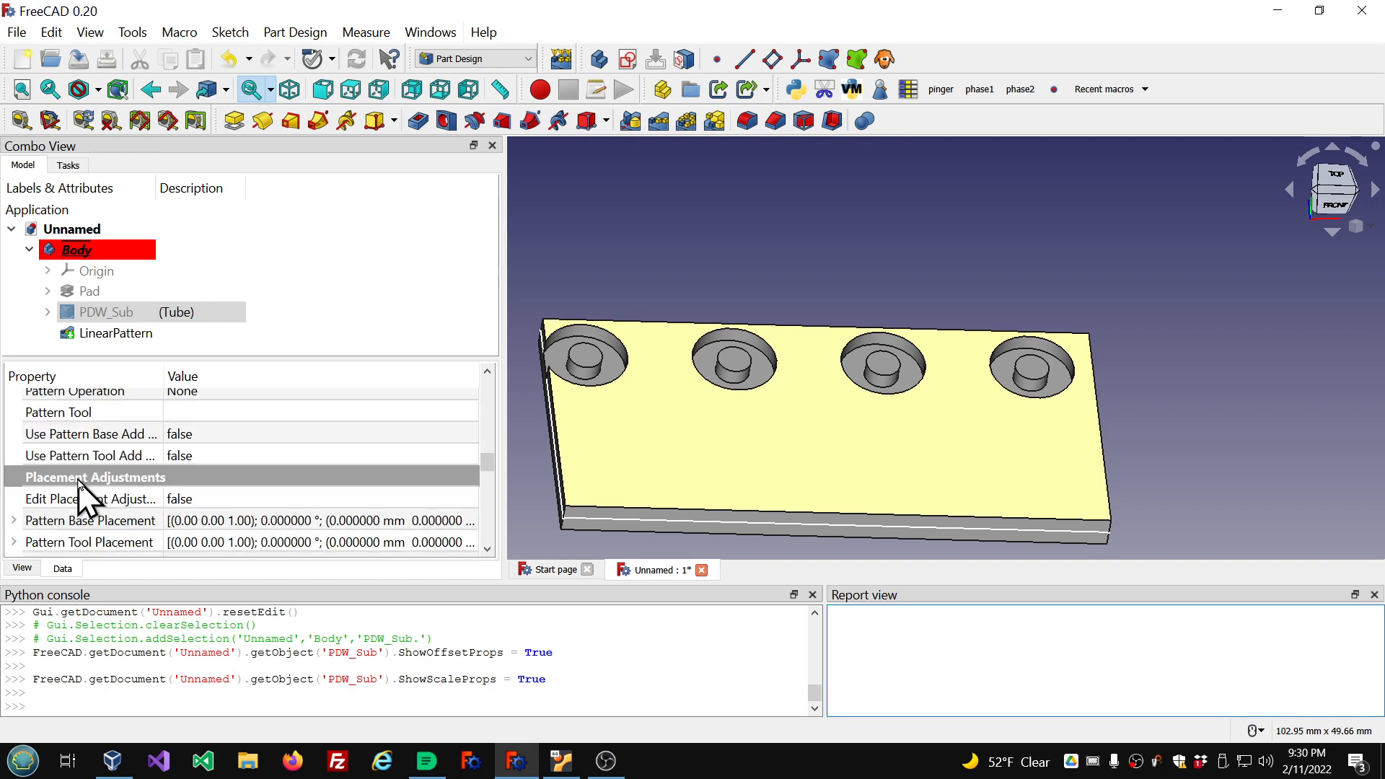
pyautogui.scroll(2, 80, 491)
pyautogui.scroll(6, 89, 475)
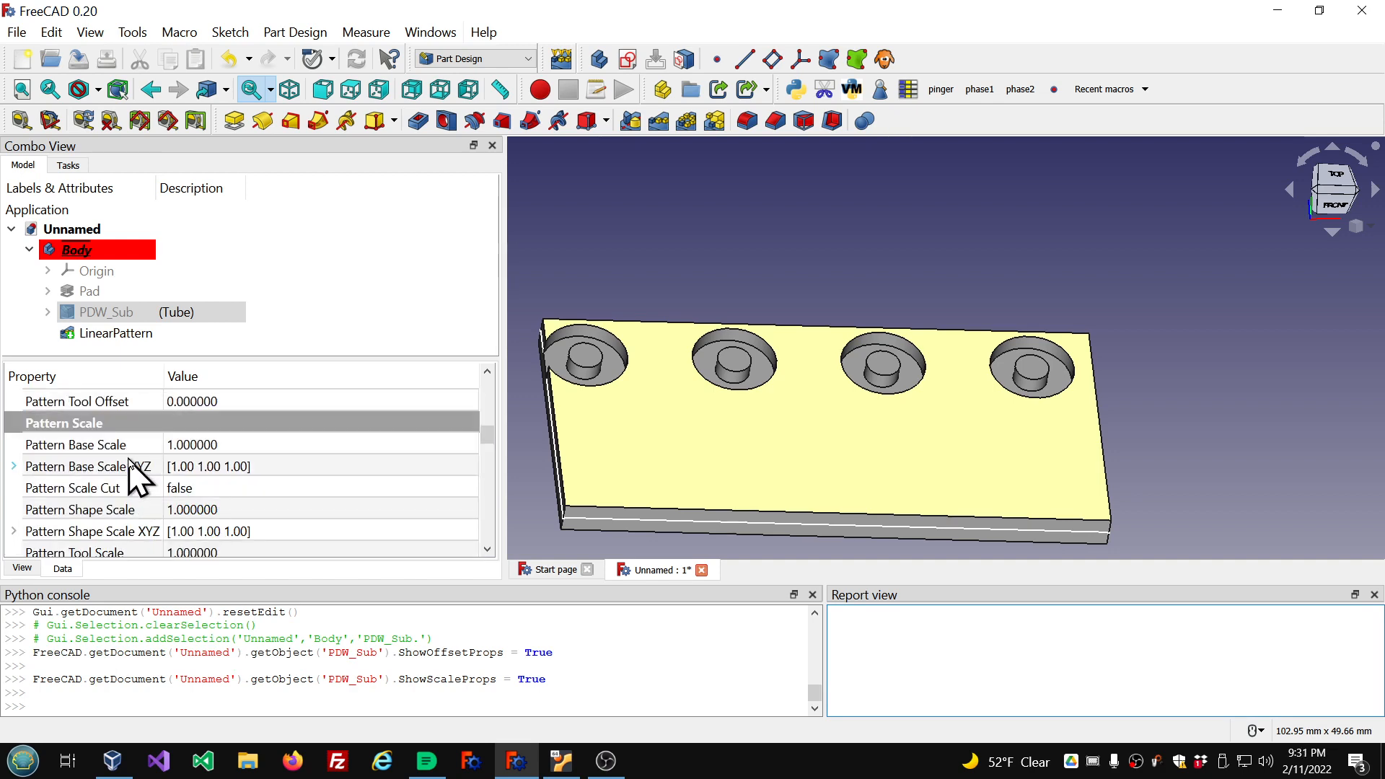
pyautogui.scroll(1, 107, 448)
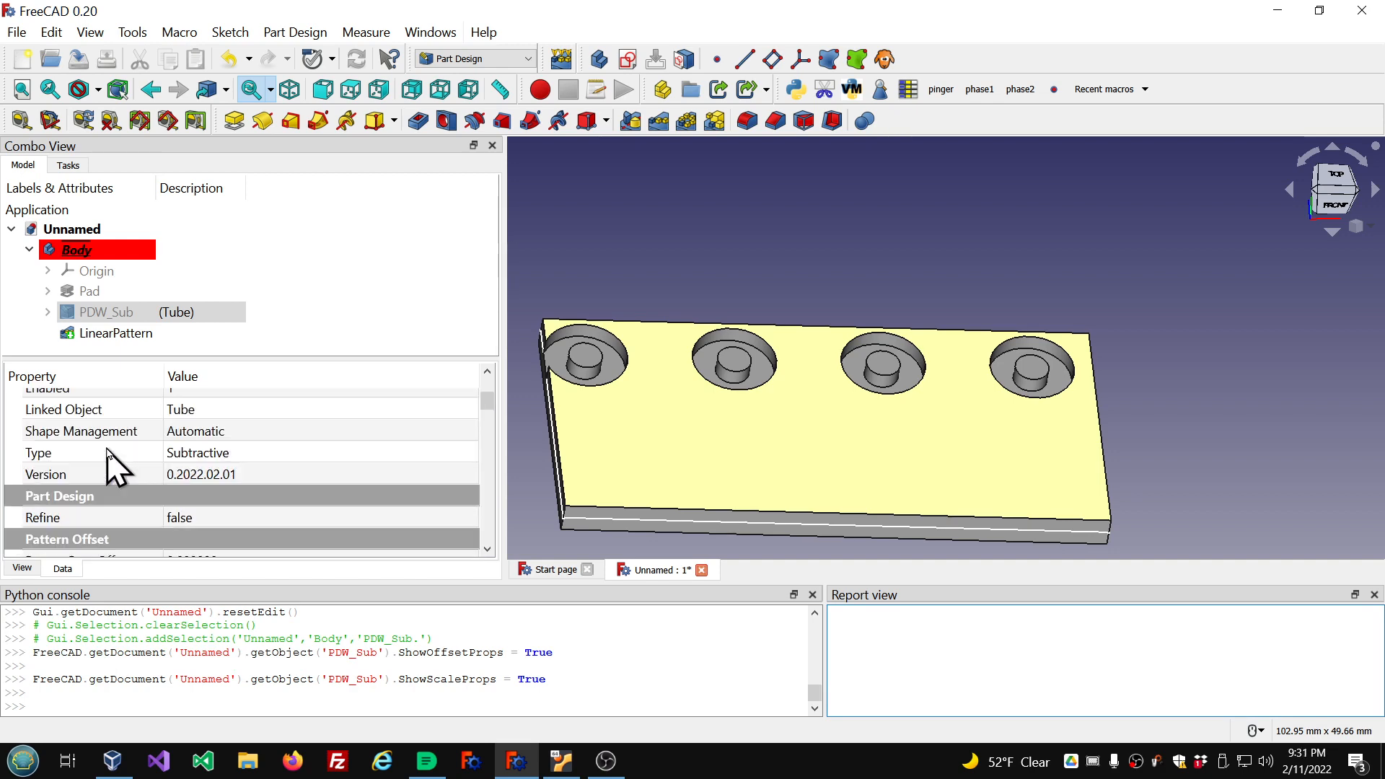
# Set both Show Offset Props and Show Scale Props to false for the PDW_Sub wrapper
pyautogui.scroll(-10, 106, 448)
pyautogui.scroll(-5, 107, 449)
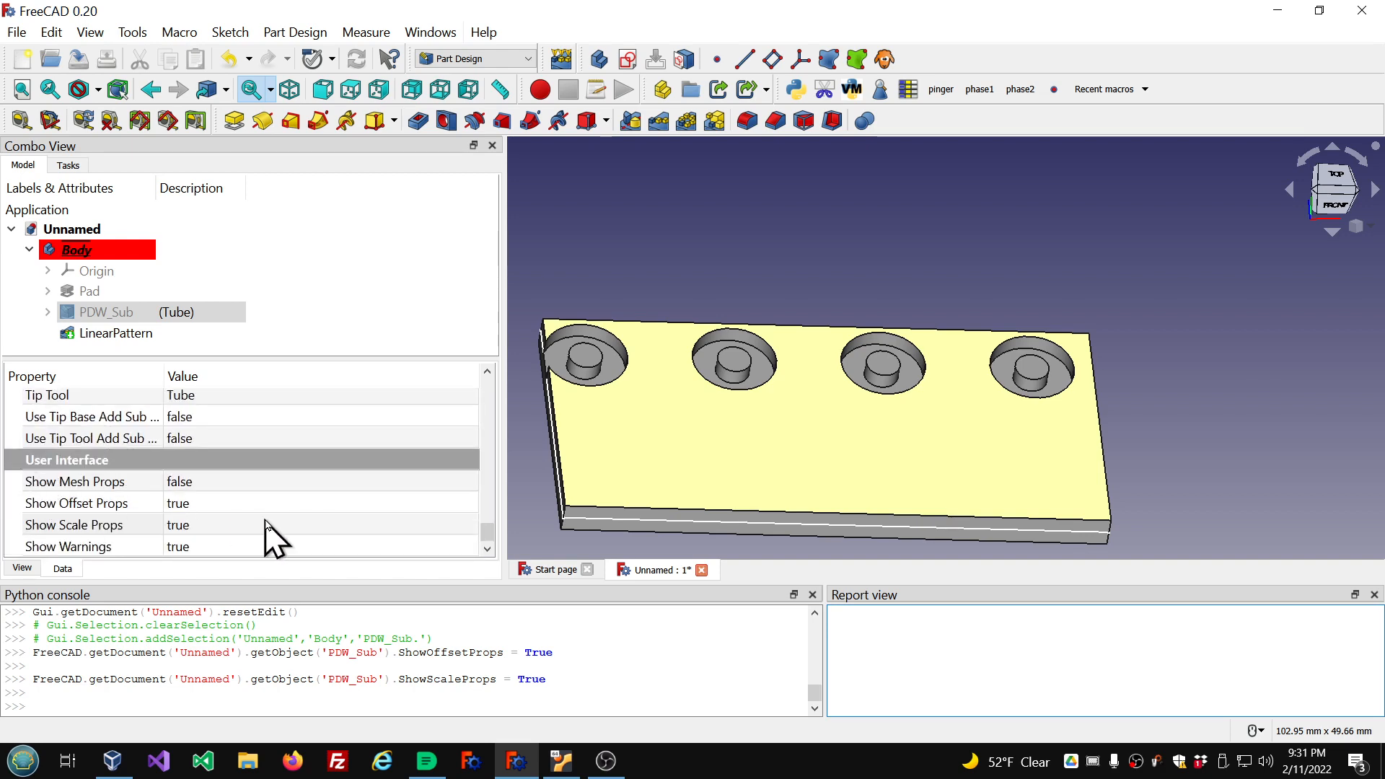
pyautogui.click(267, 504)
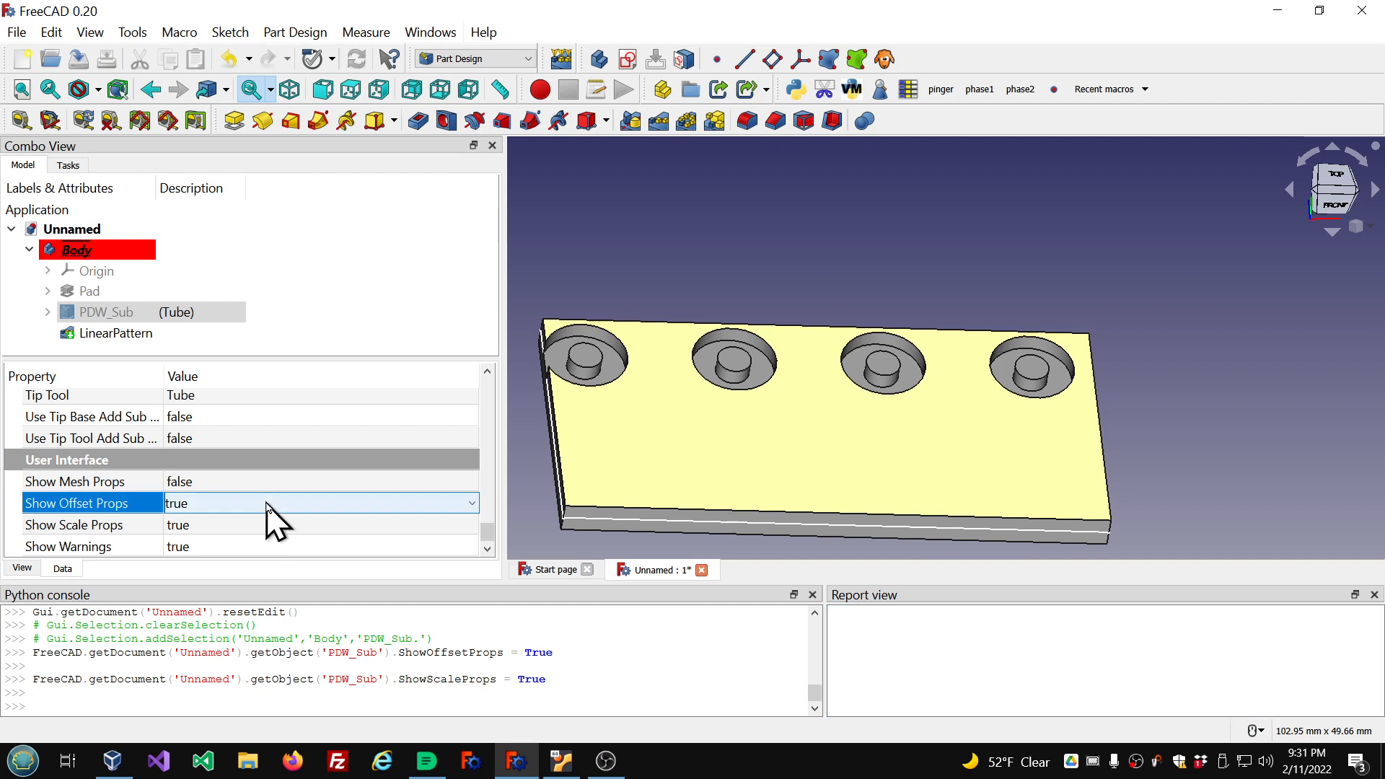
pyautogui.scroll(1, 262, 512)
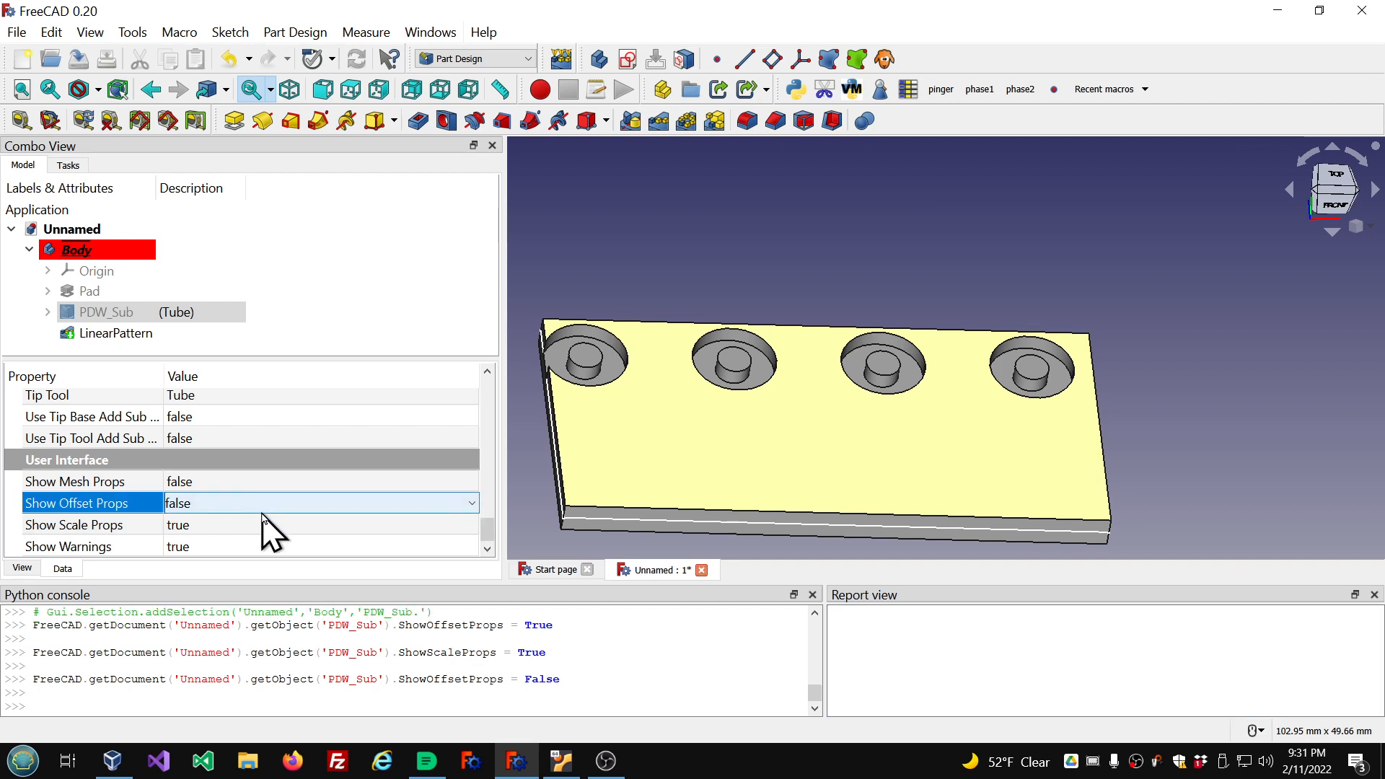
pyautogui.click(266, 526)
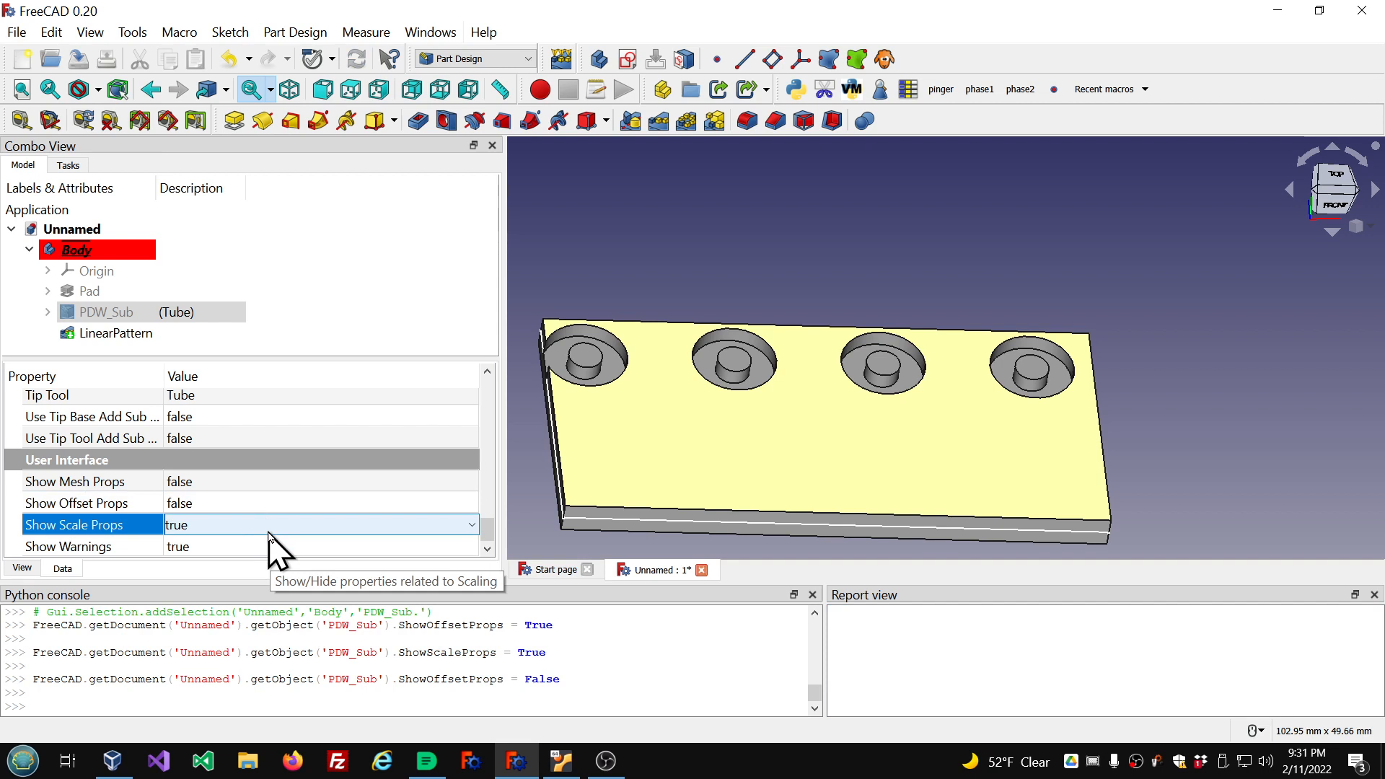
pyautogui.scroll(1, 270, 535)
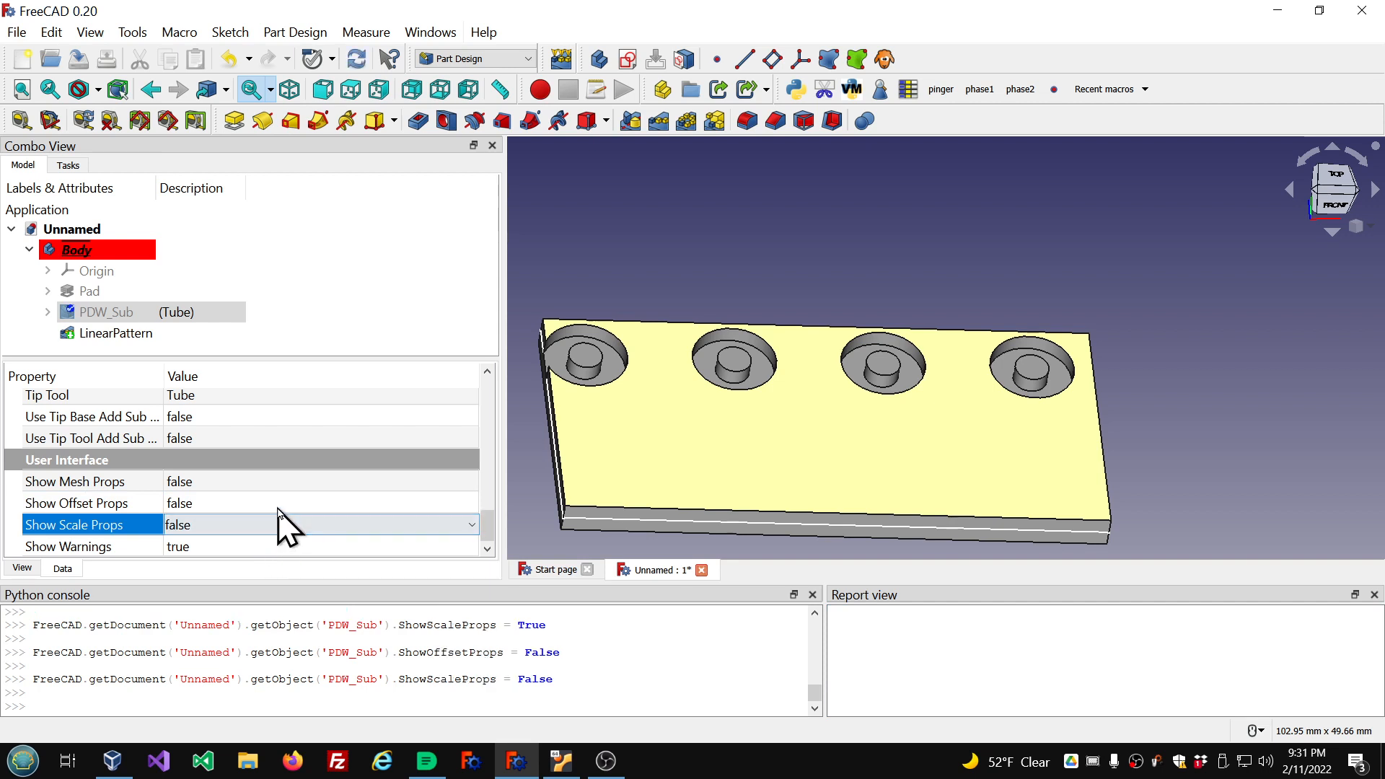
# Turn the wrapper's offset properties back on by setting Show Offset Props to true
pyautogui.click(279, 505)
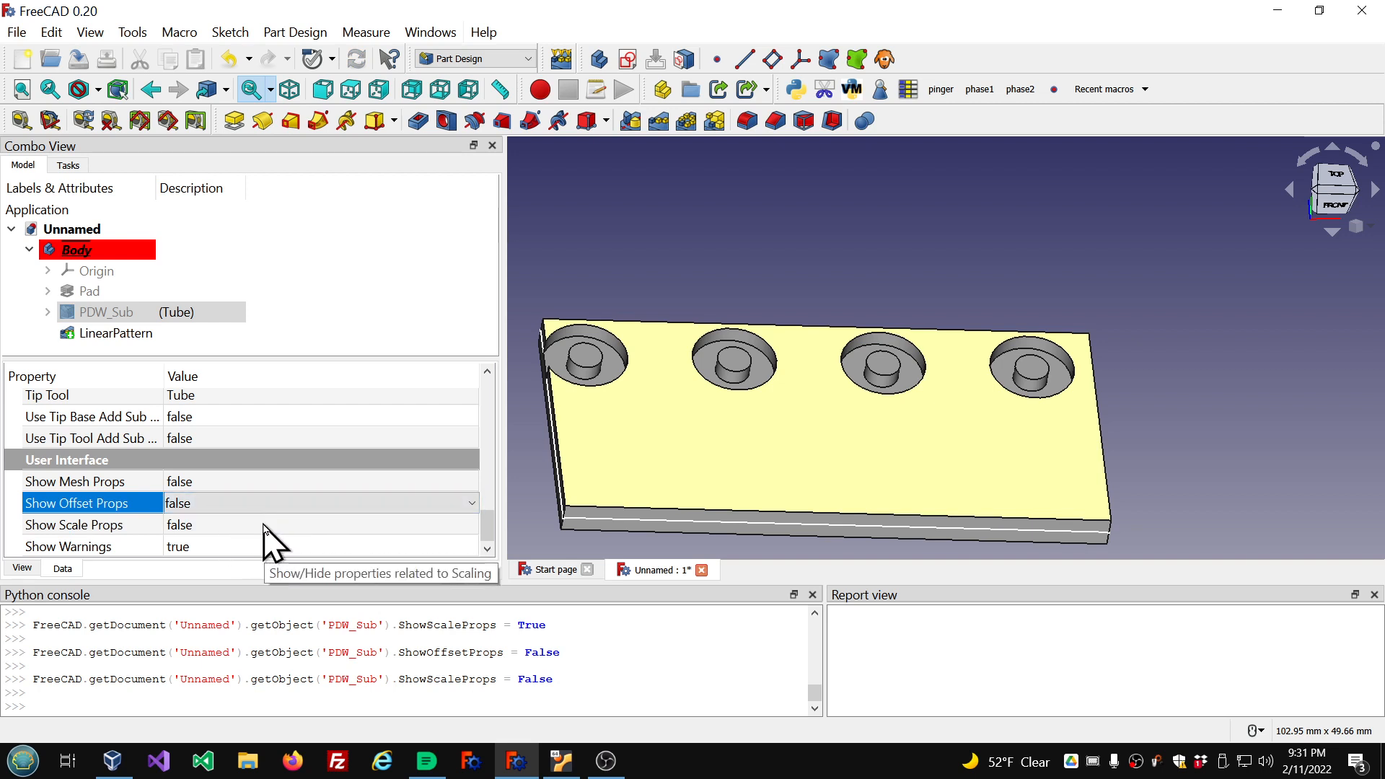
pyautogui.click(264, 527)
pyautogui.click(264, 506)
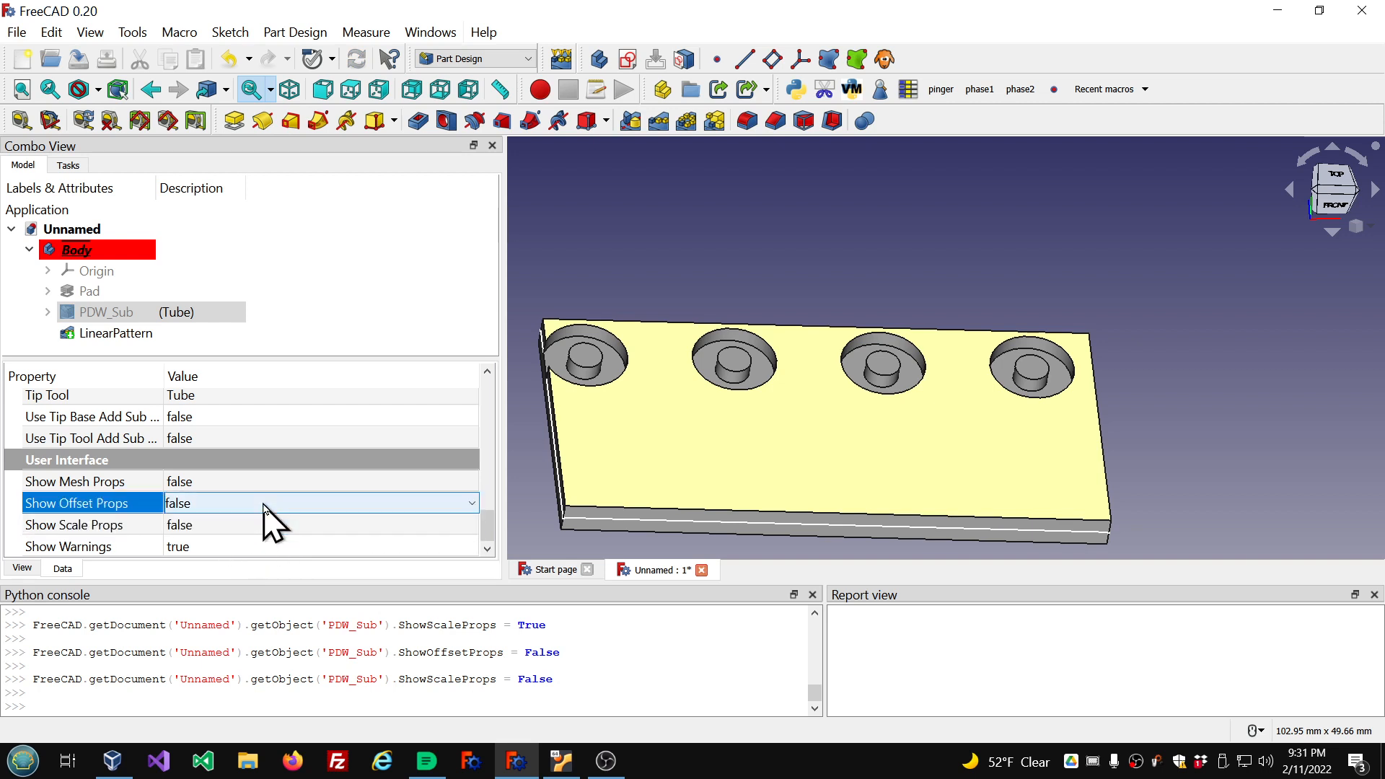
pyautogui.scroll(-1, 264, 505)
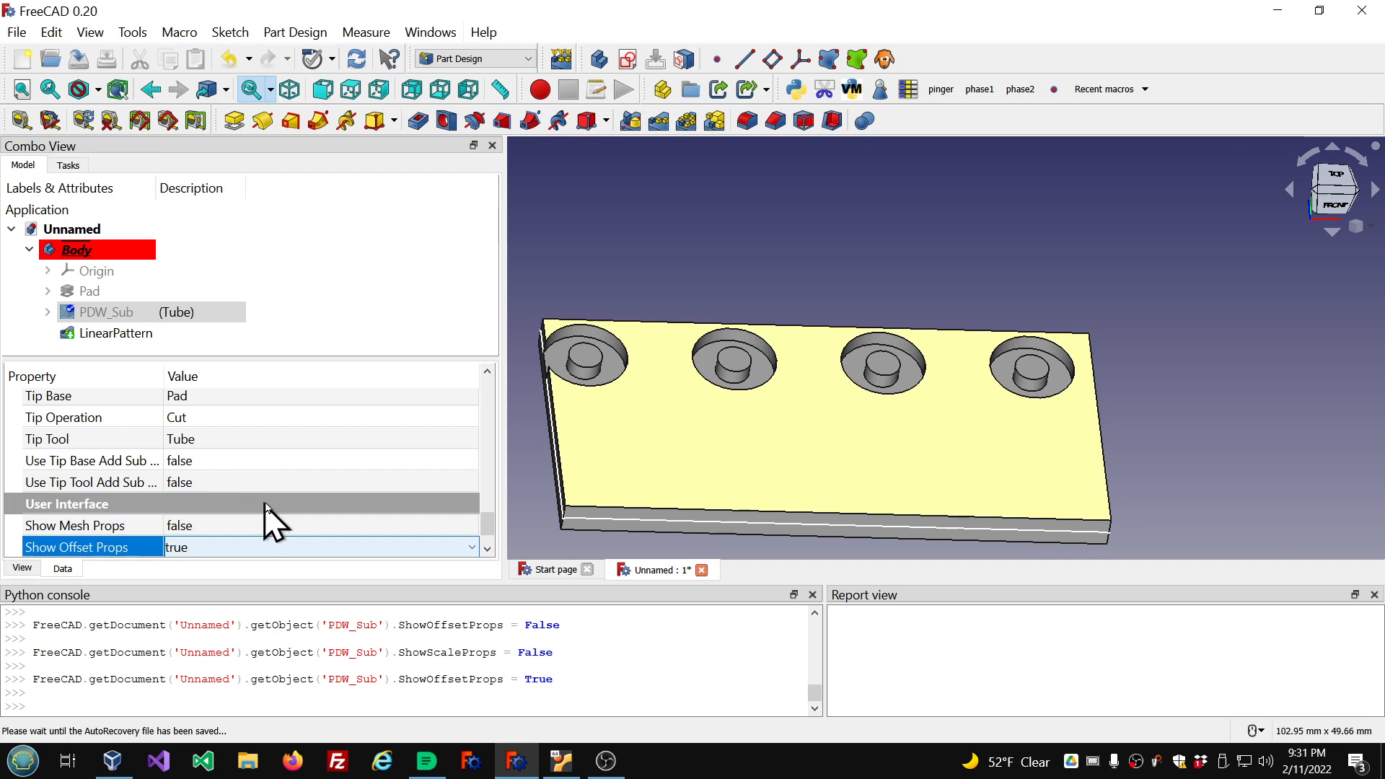
# Set the PDW_Sub wrapper's Tip Shape Offset to 1 and apply it to the model
pyautogui.click(331, 420)
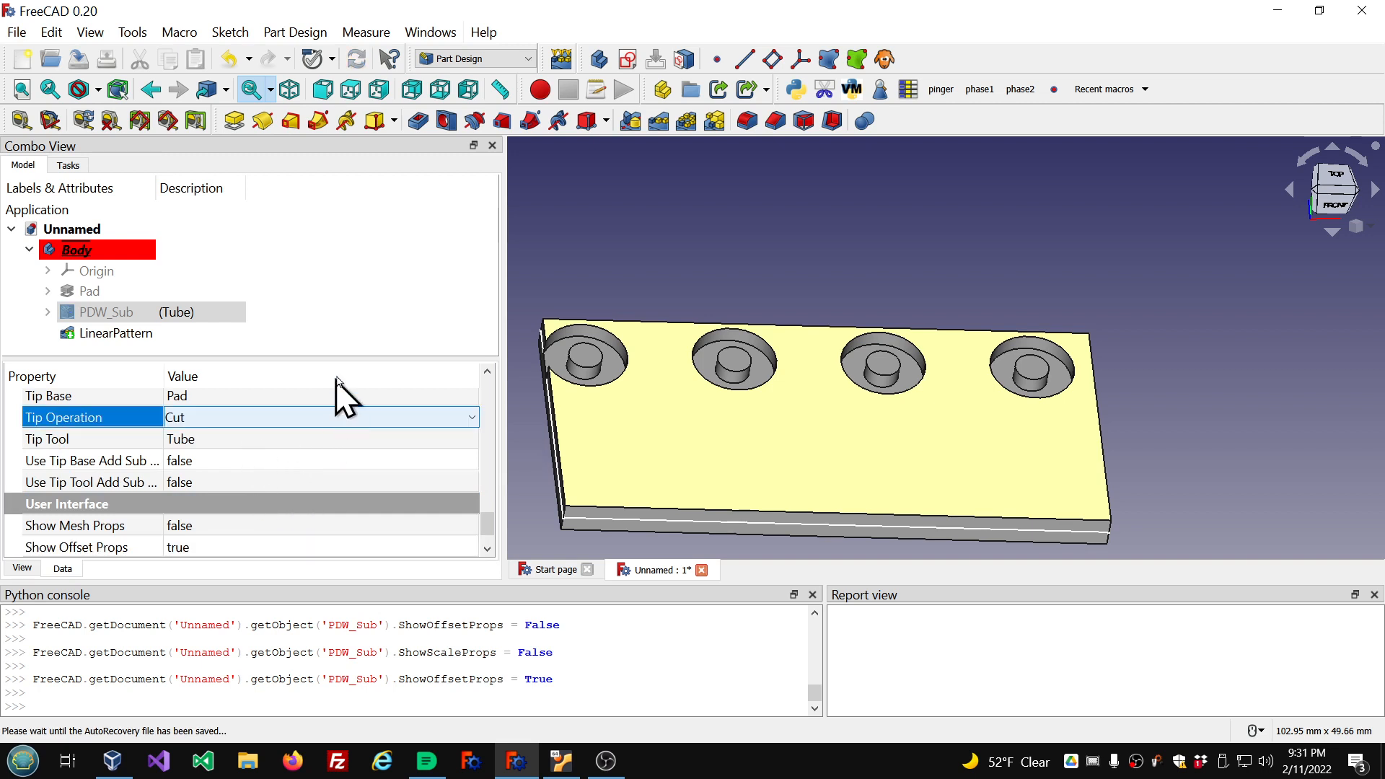
pyautogui.scroll(5, 341, 370)
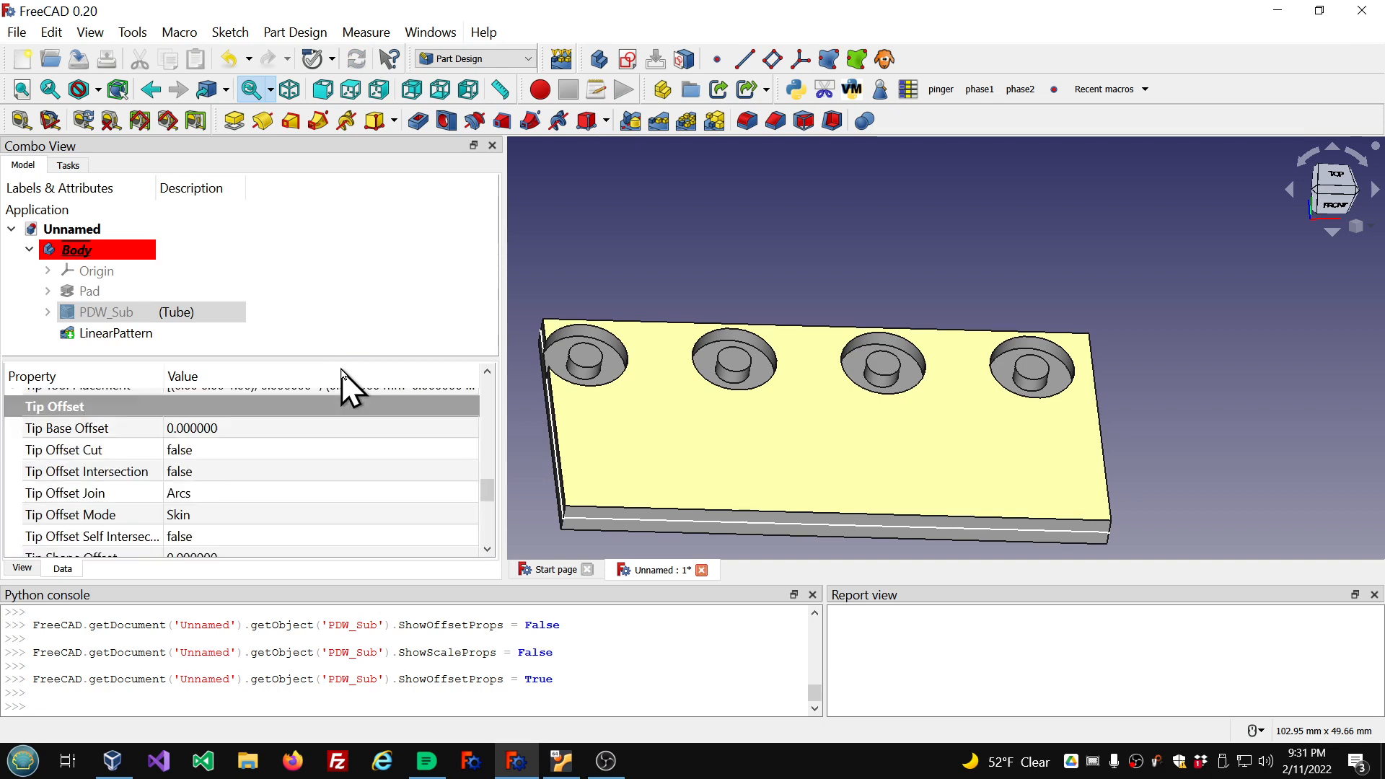
pyautogui.scroll(3, 341, 370)
pyautogui.scroll(-3, 341, 370)
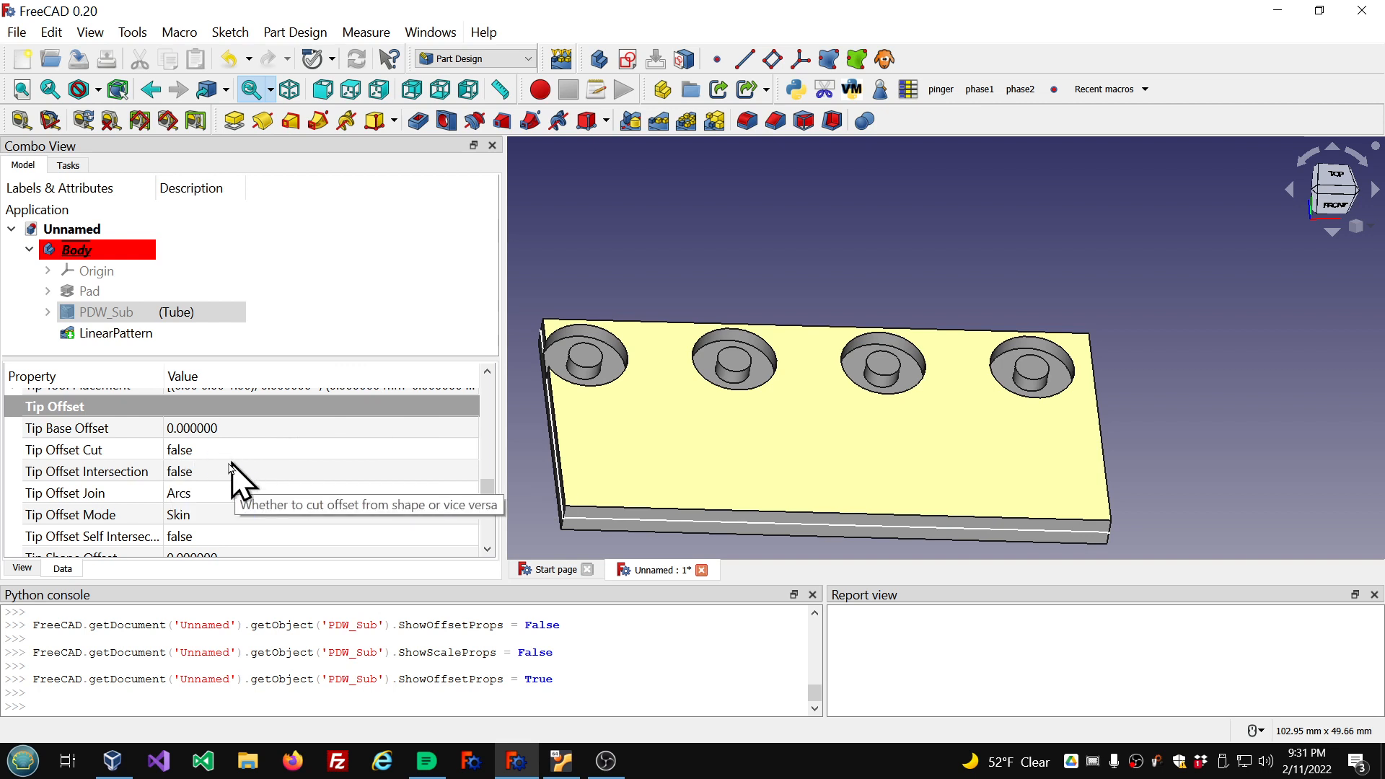
pyautogui.scroll(-1, 262, 498)
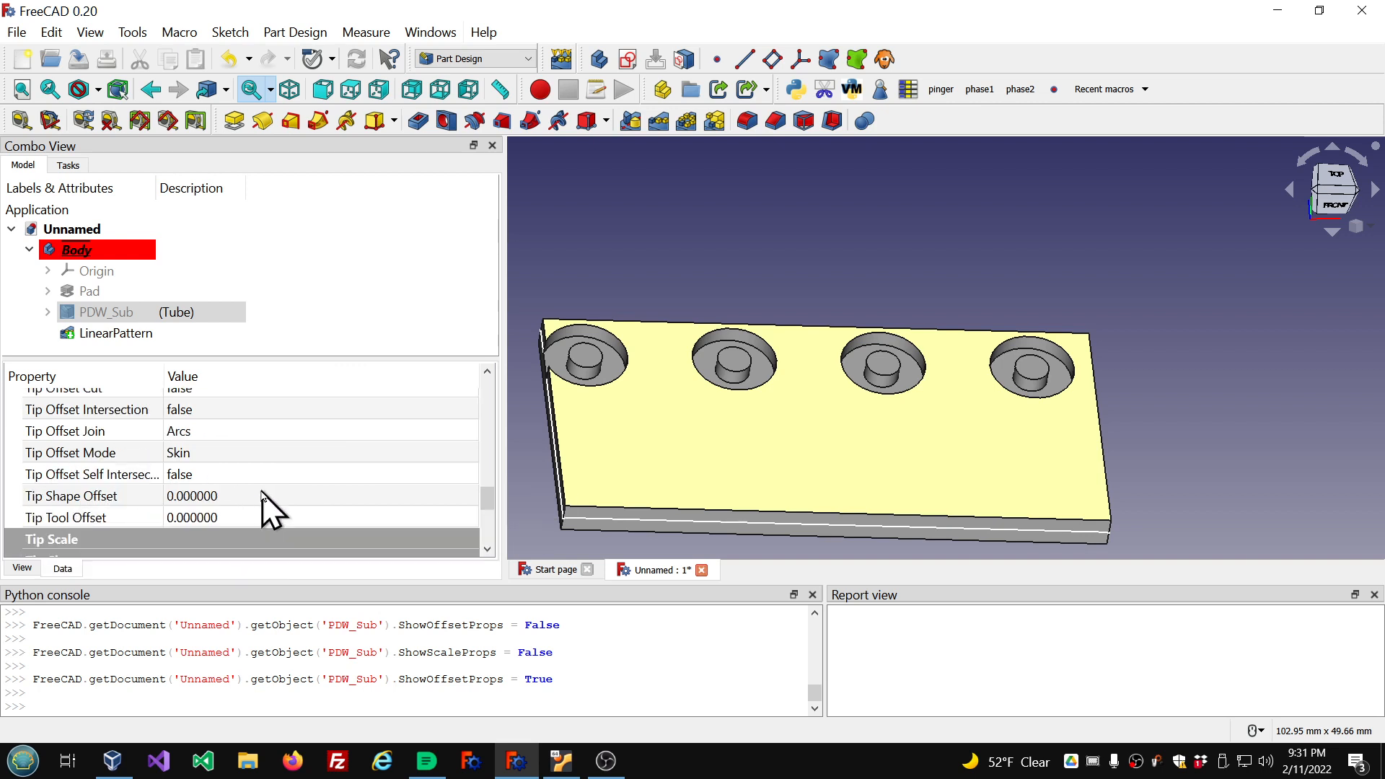
pyautogui.click(268, 493)
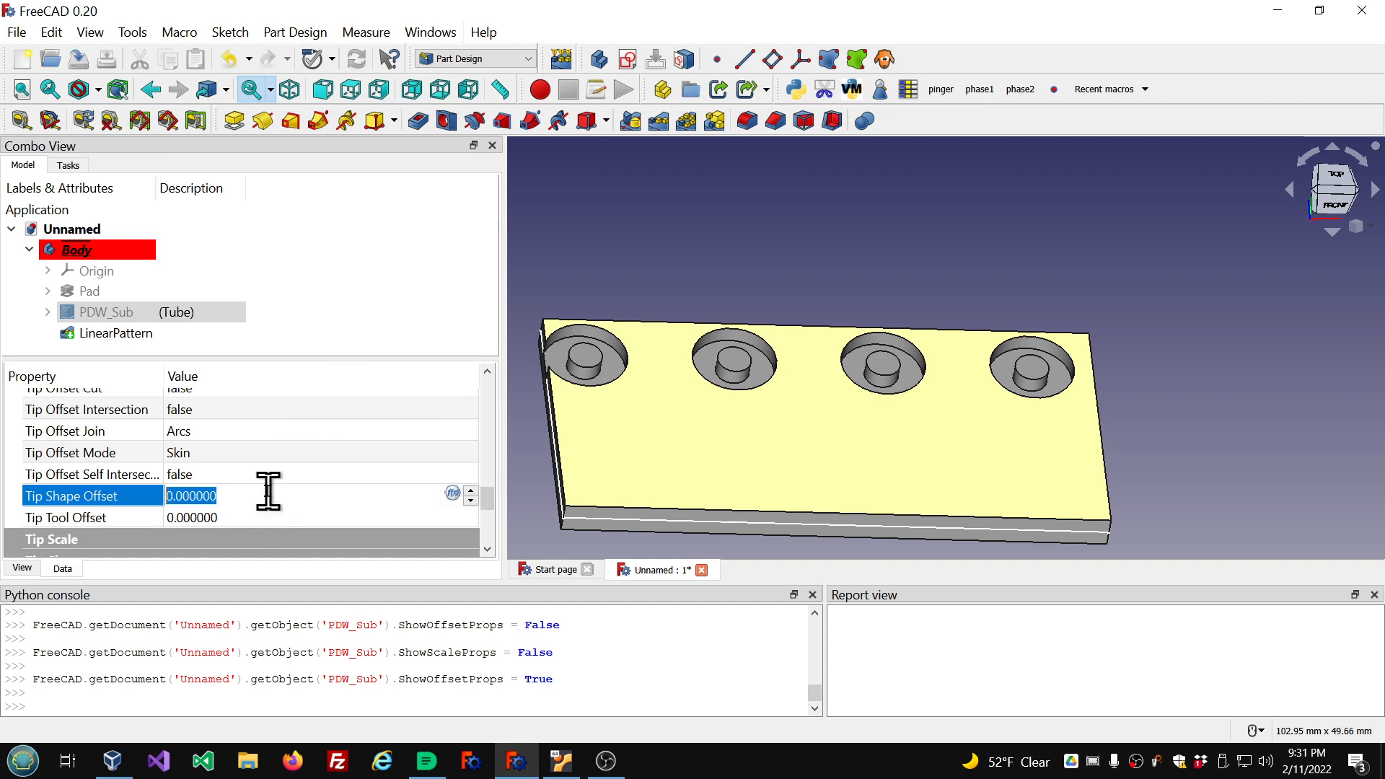
pyautogui.scroll(1, 269, 493)
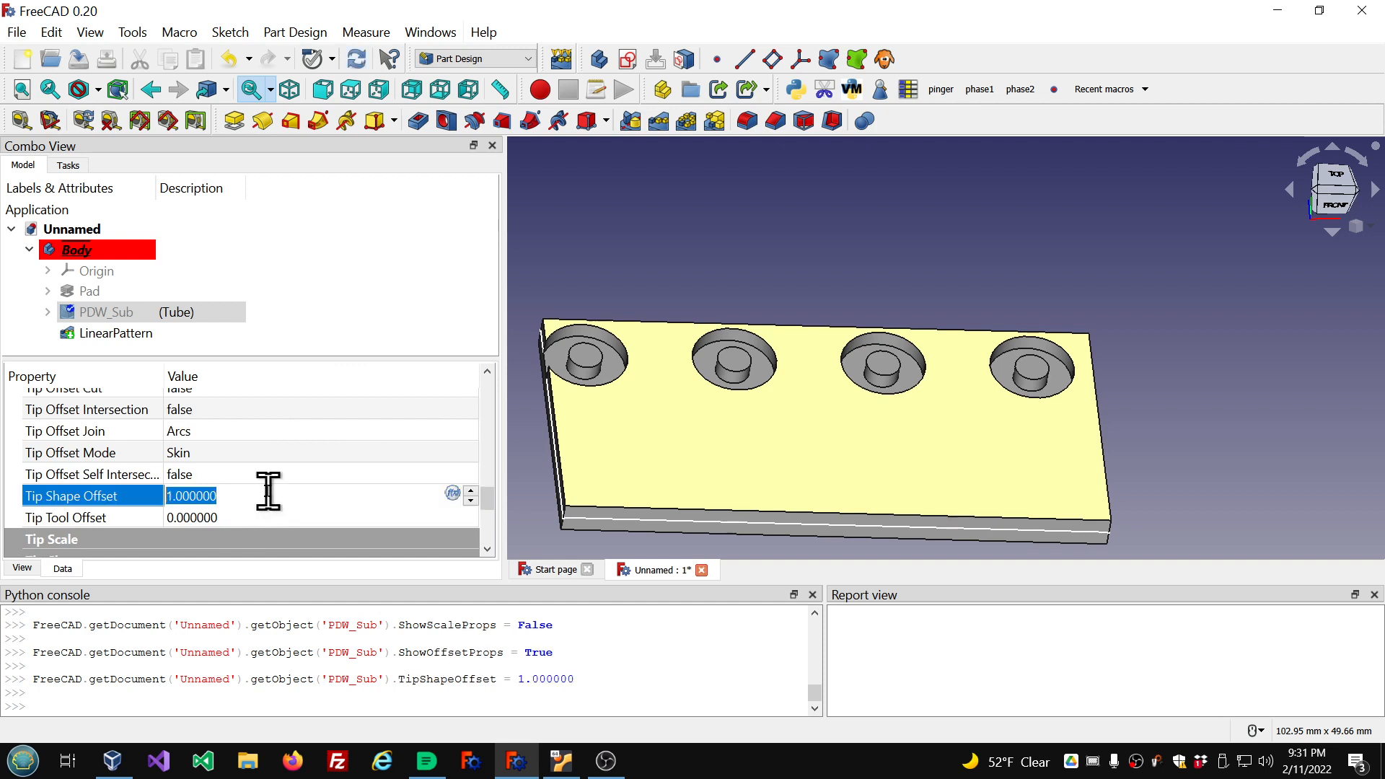
pyautogui.click(353, 469)
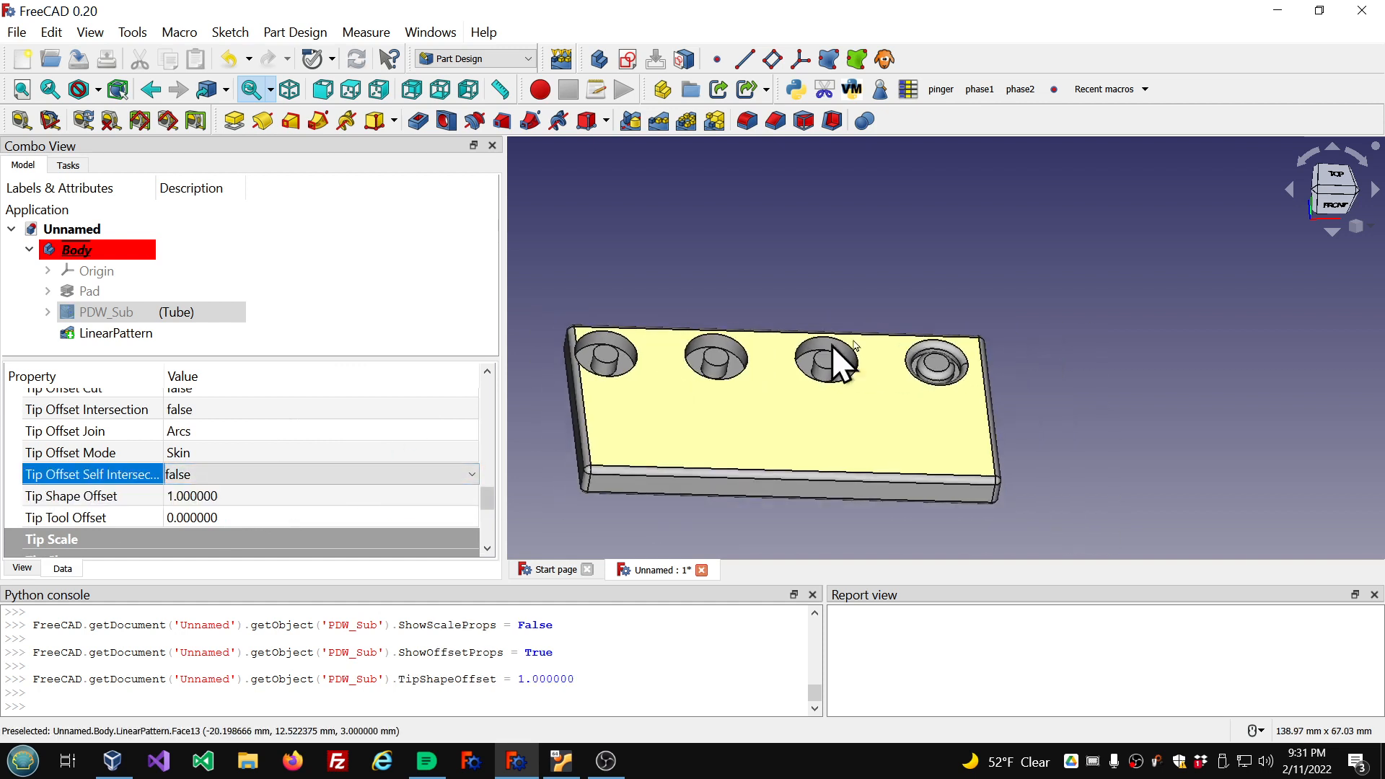
# Inspect the offset tube recess and plate edges up close at the plate's rear corner
pyautogui.scroll(3, 963, 361)
pyautogui.scroll(2, 962, 361)
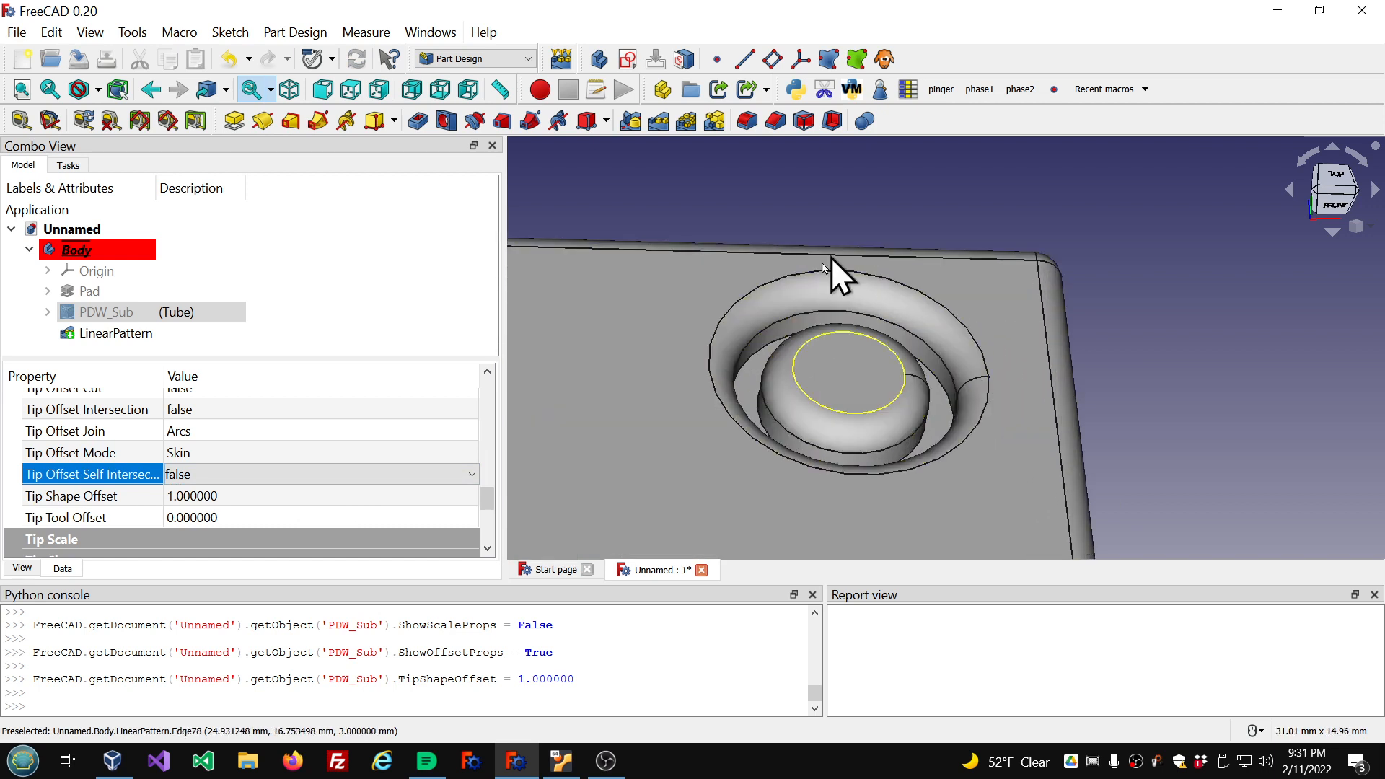
pyautogui.scroll(-2, 894, 370)
pyautogui.scroll(2, 894, 370)
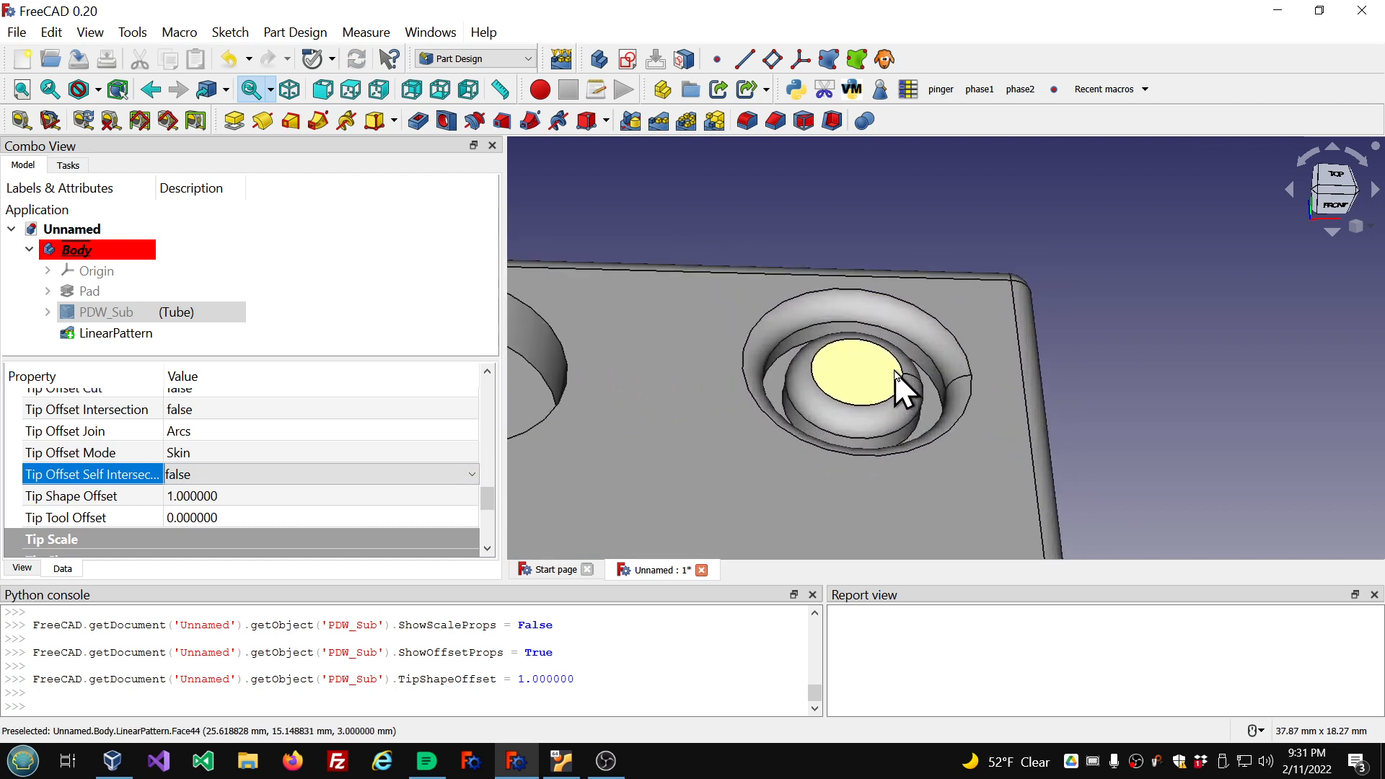
pyautogui.scroll(-3, 894, 371)
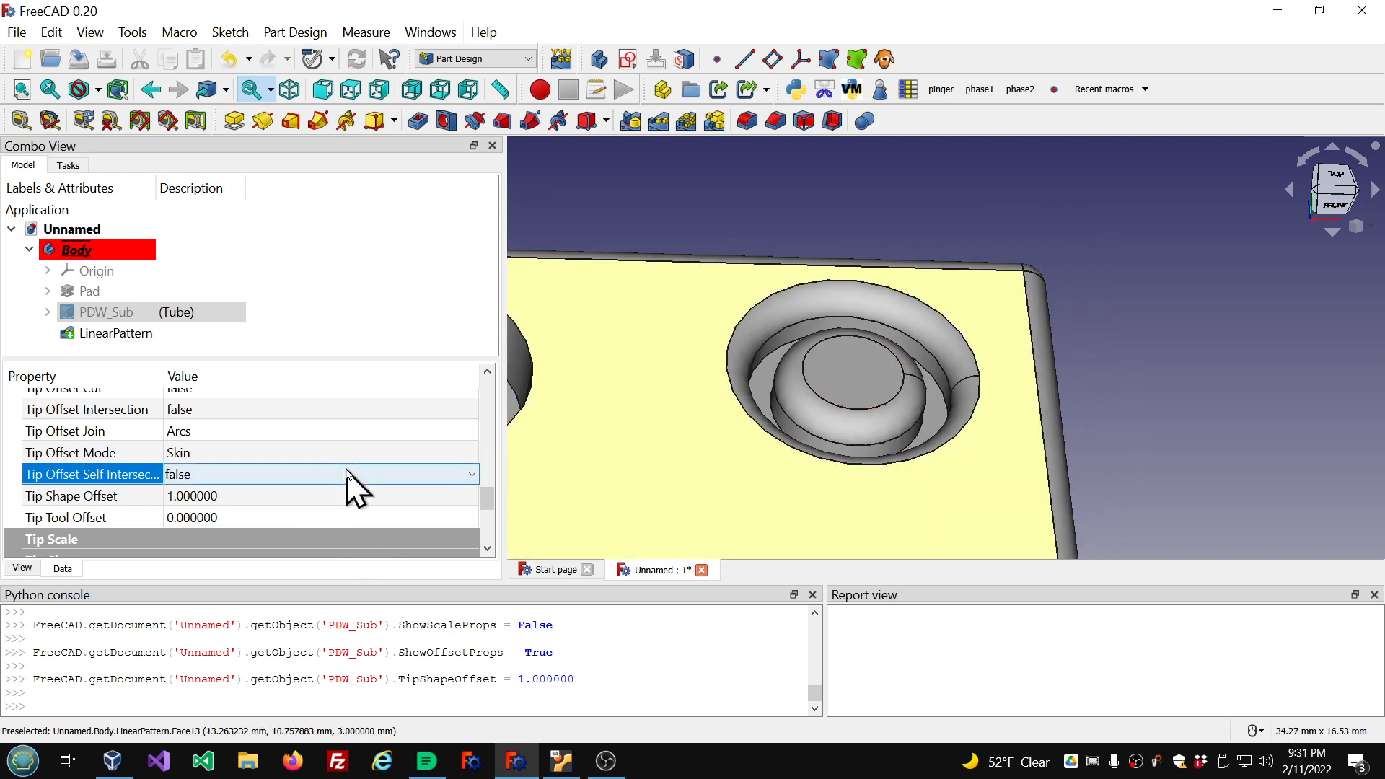
pyautogui.scroll(-3, 760, 504)
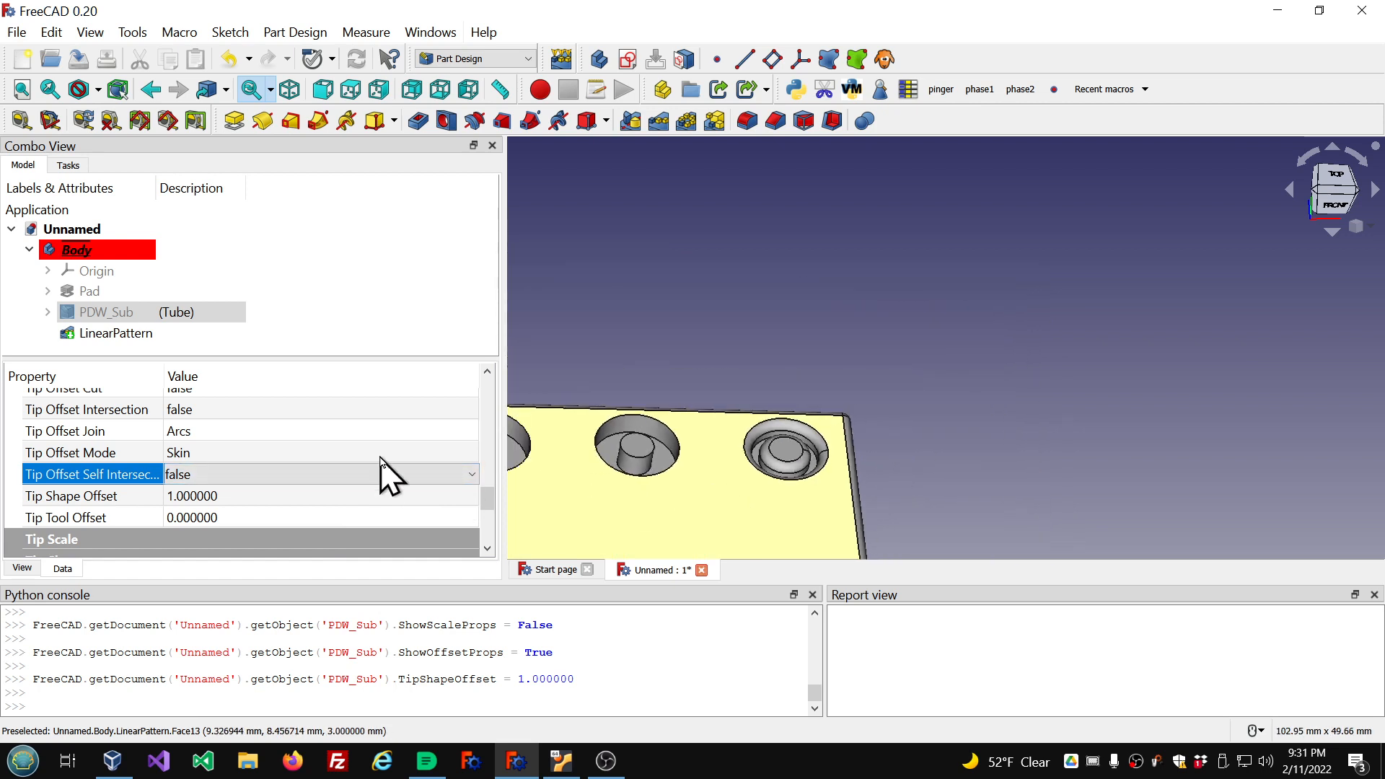
# Set Tip Offset Self Intersection to true for the PDW_Sub wrapper
pyautogui.click(360, 469)
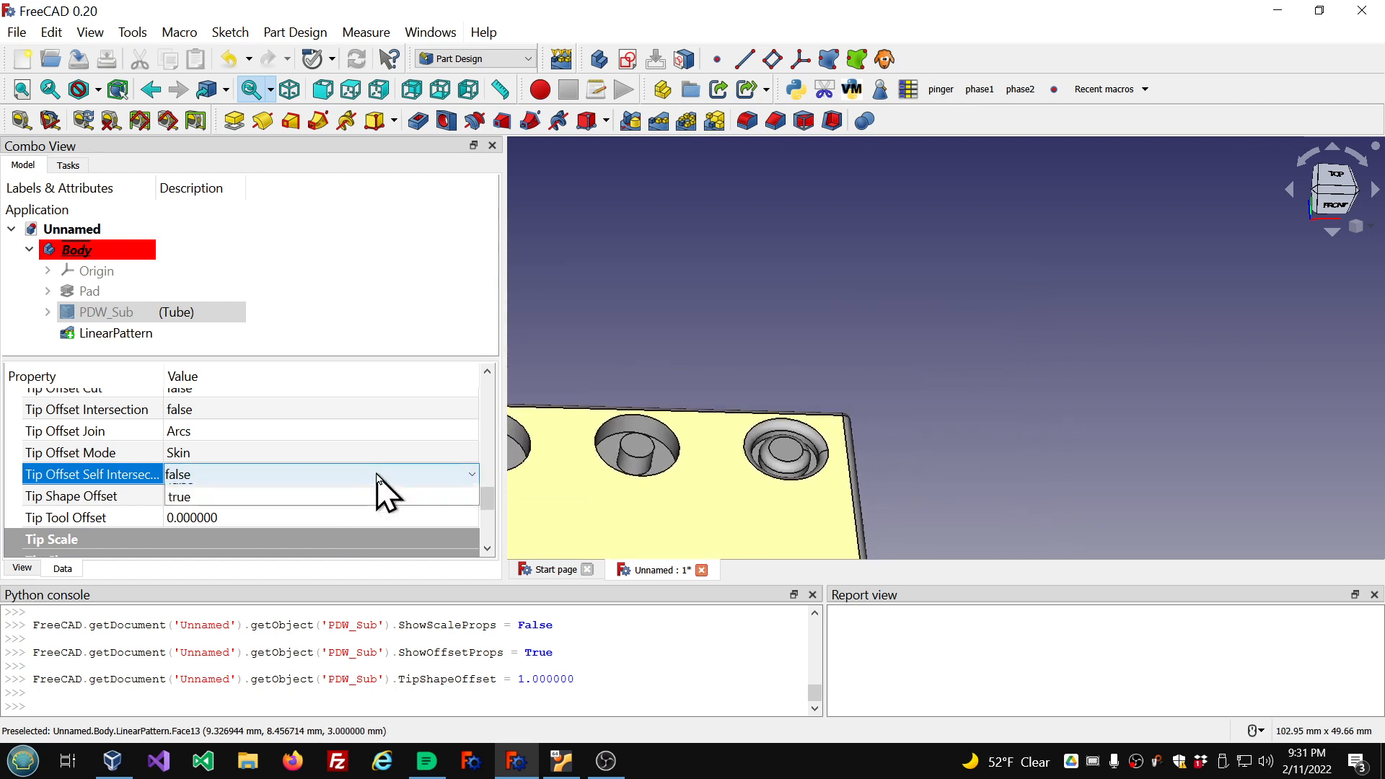
pyautogui.click(360, 510)
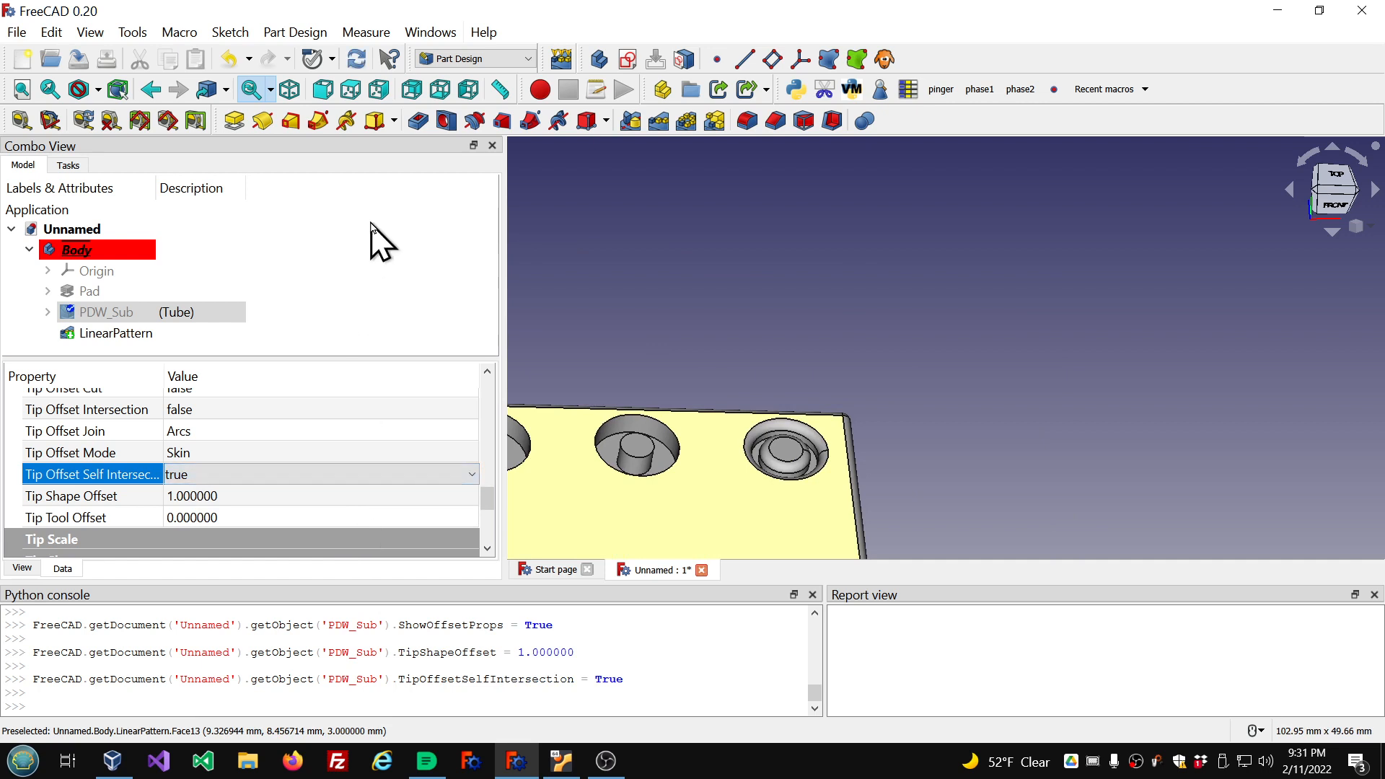
pyautogui.click(371, 231)
# Delete the LinearPattern and the PDW_Sub wrapper from the body
pyautogui.click(146, 335)
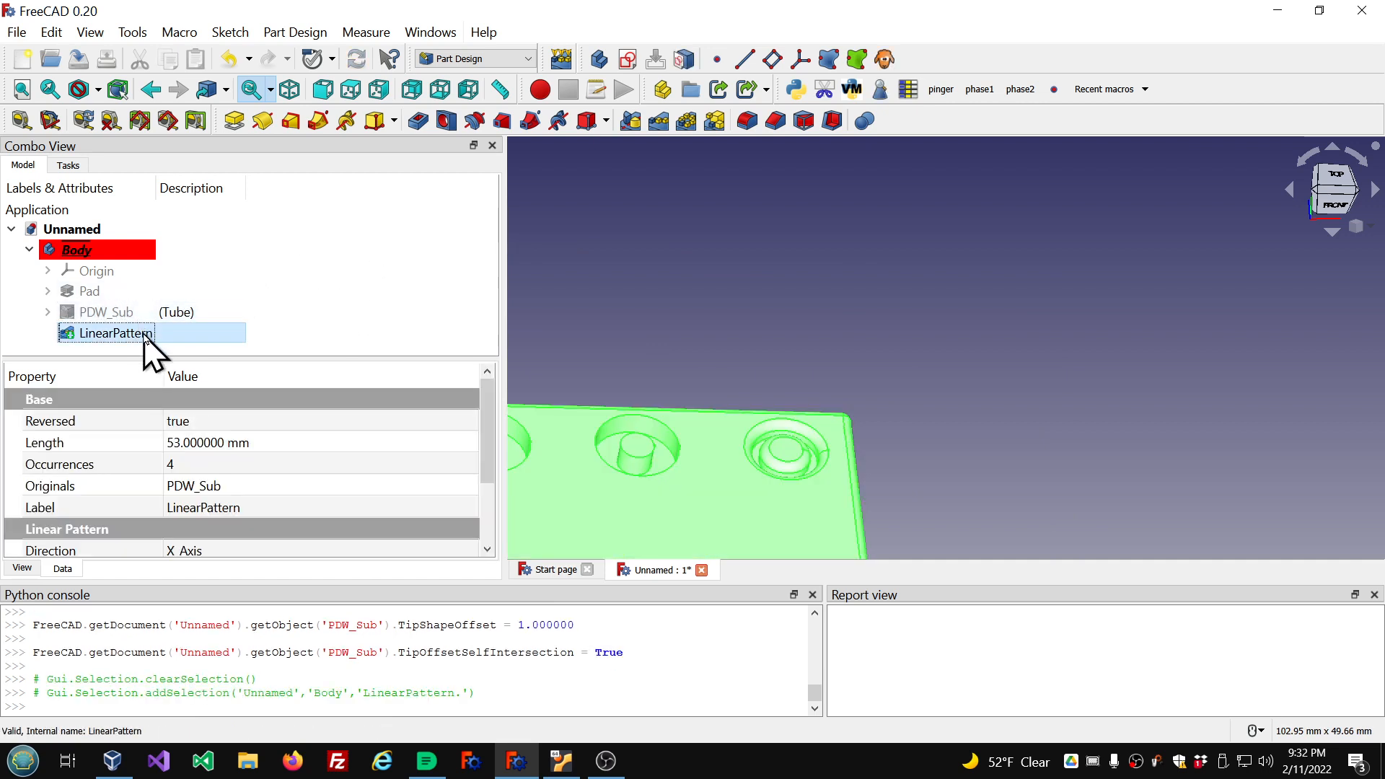
pyautogui.press('Delete')
pyautogui.click(134, 315)
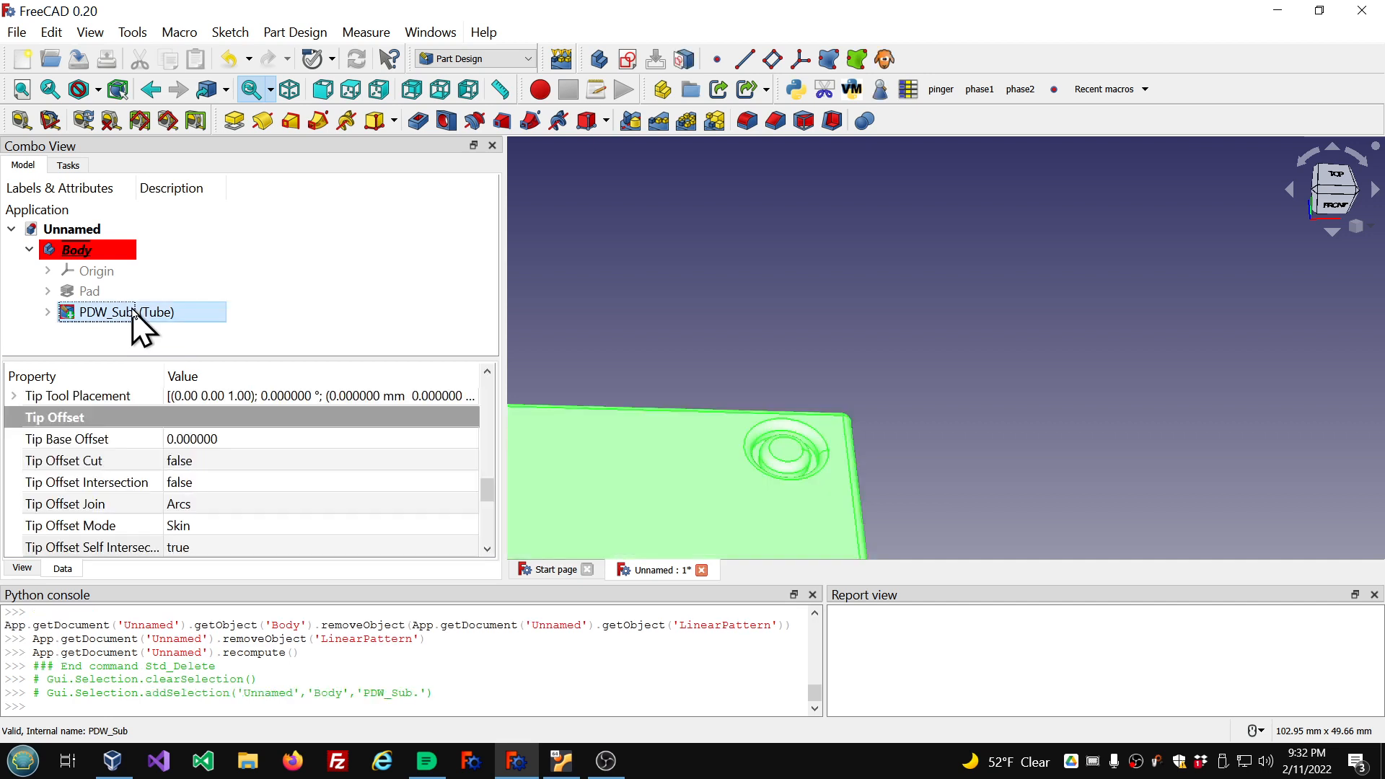
pyautogui.press('Delete')
# Wrap the Tube into the body as an Additive wrapper with the pdwrapper macro, placing it after Pad
pyautogui.scroll(-2, 611, 307)
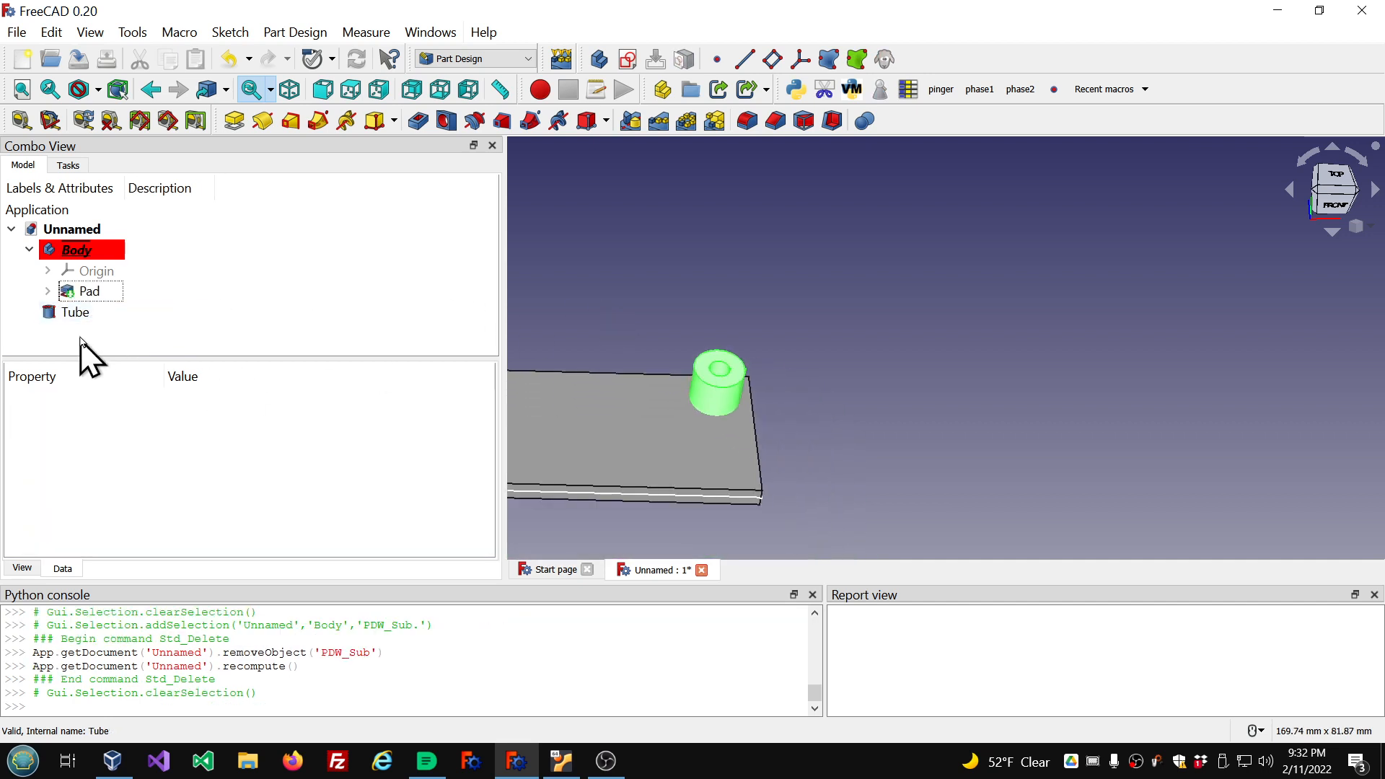
pyautogui.click(76, 315)
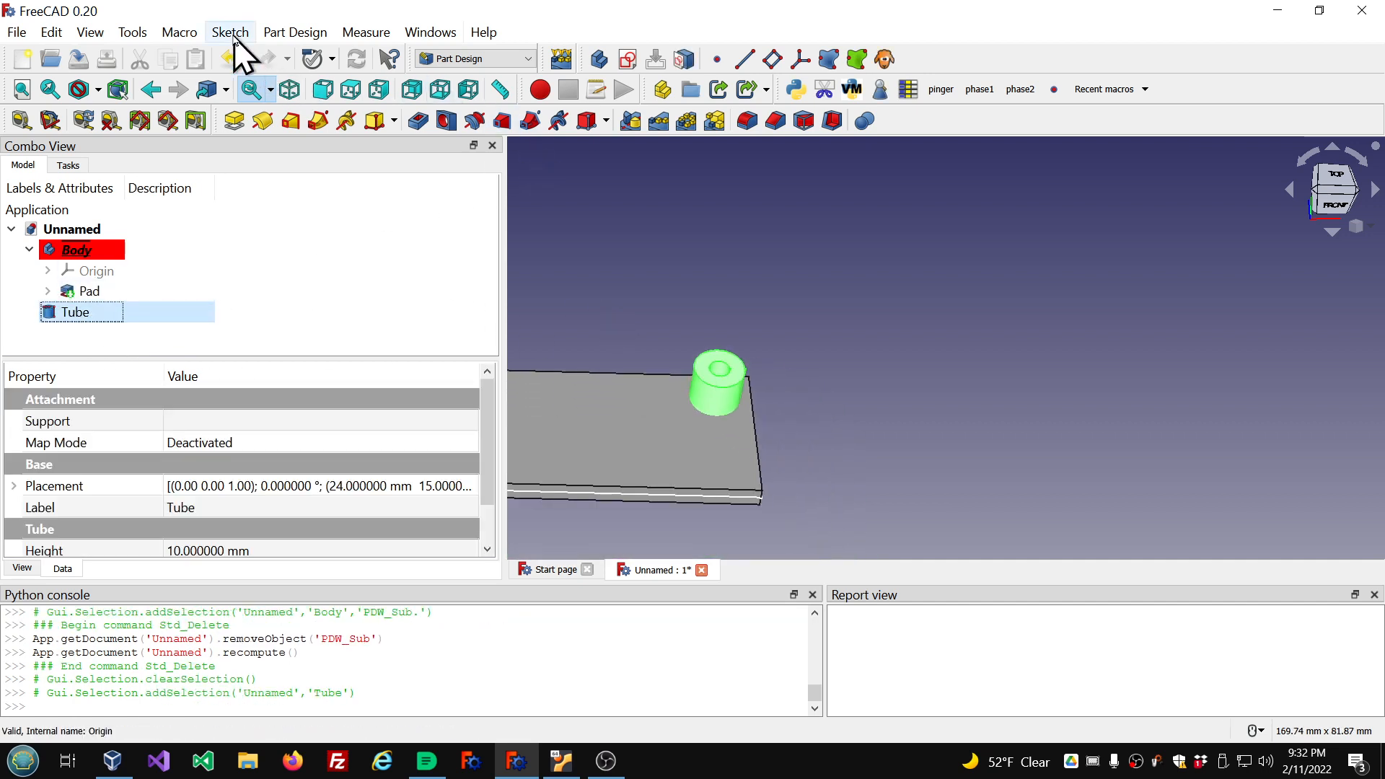
pyautogui.click(184, 33)
pyautogui.moveTo(241, 124)
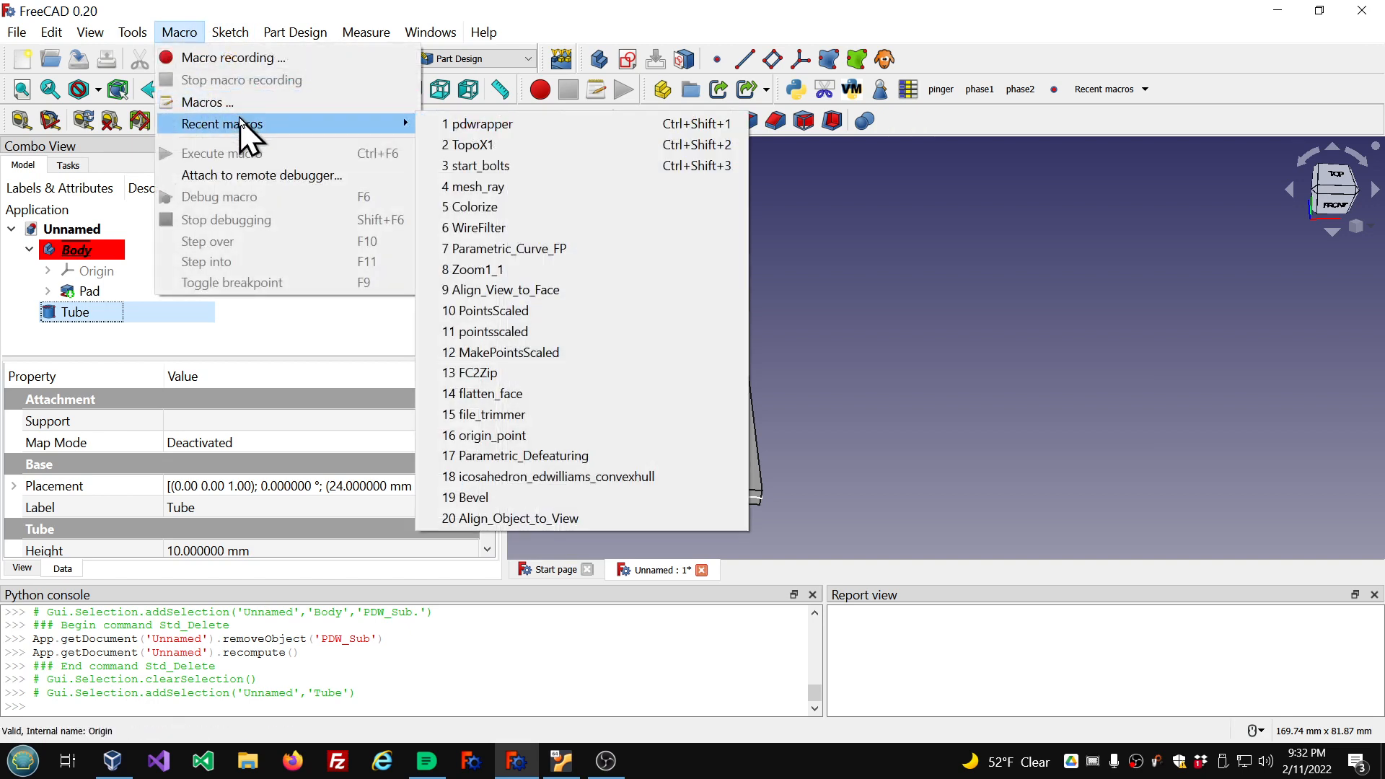
pyautogui.click(462, 126)
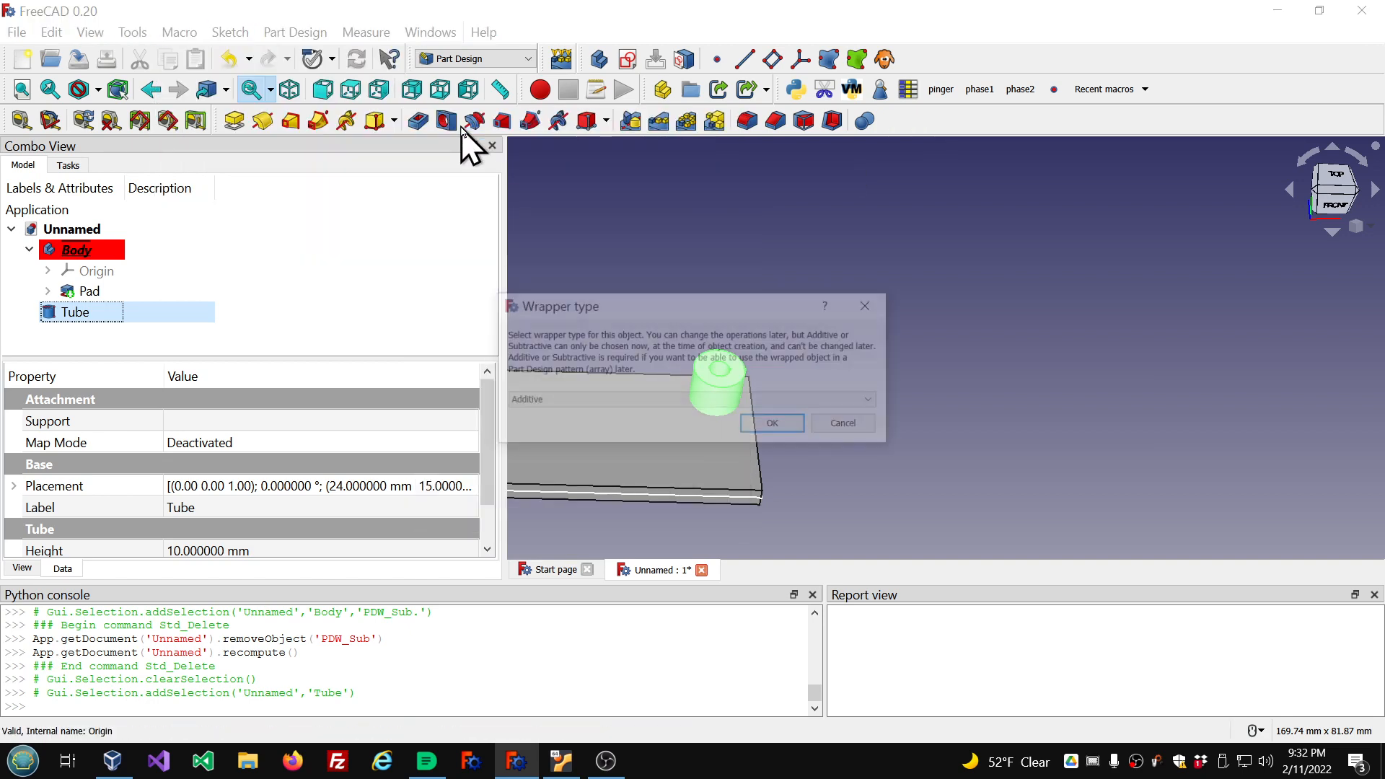
pyautogui.click(772, 425)
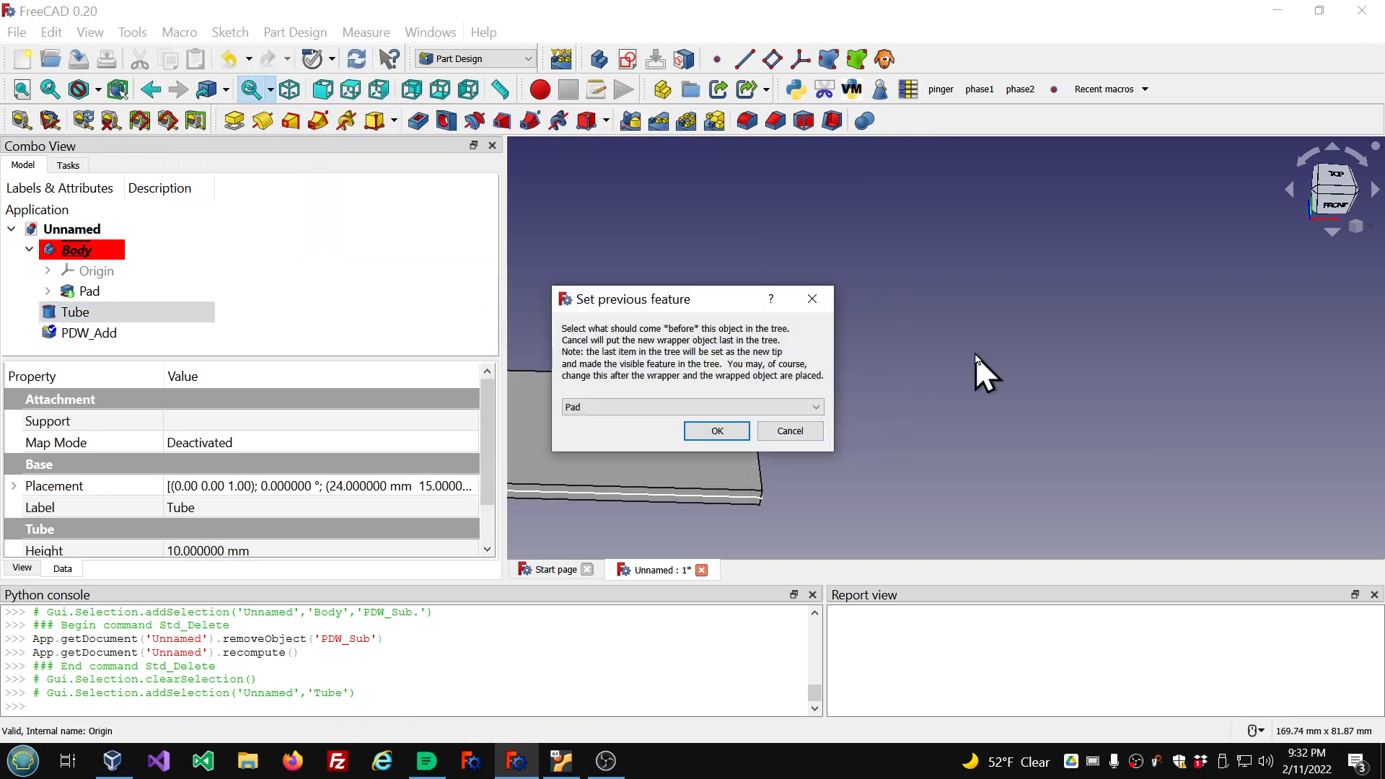
pyautogui.click(705, 431)
pyautogui.scroll(5, 729, 433)
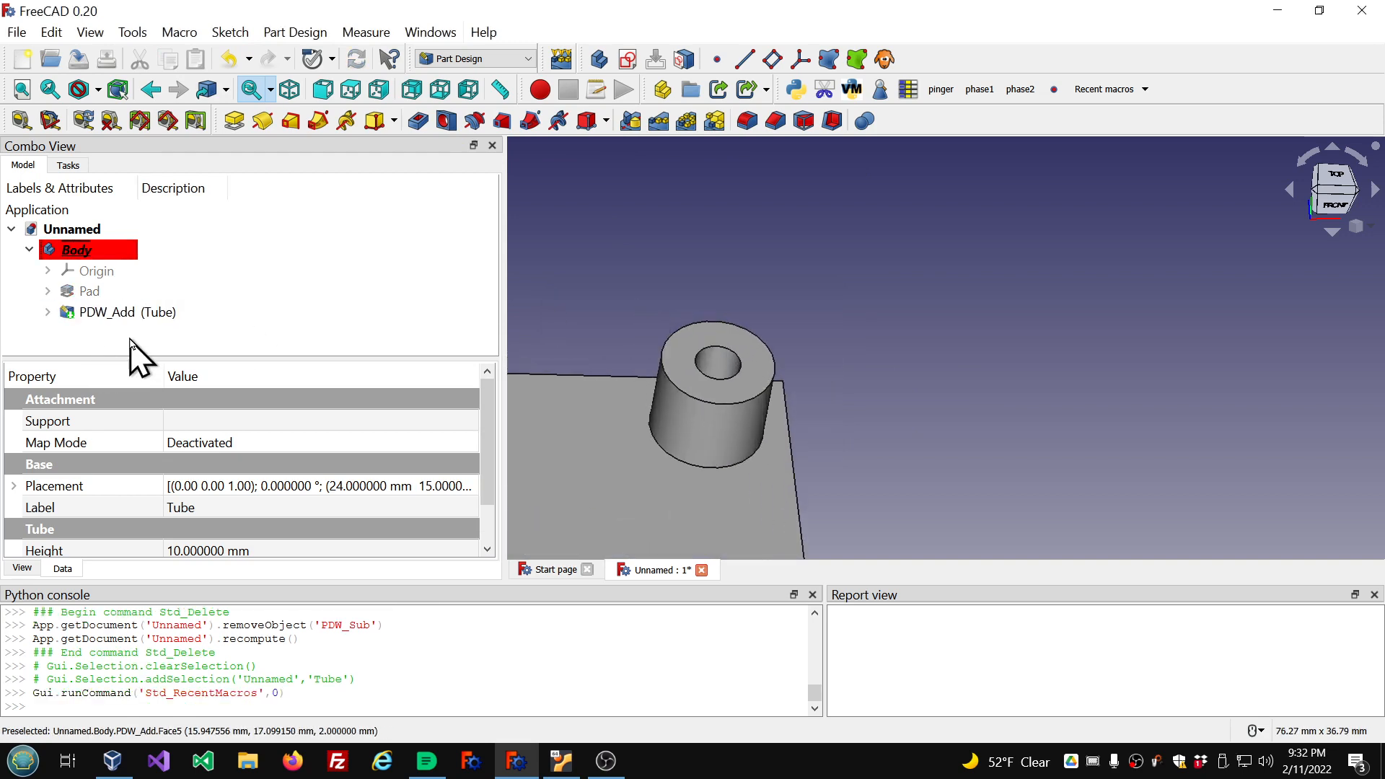
# Set Show Offset Props to true for the PDW_Add wrapper
pyautogui.click(134, 314)
pyautogui.scroll(-8, 343, 485)
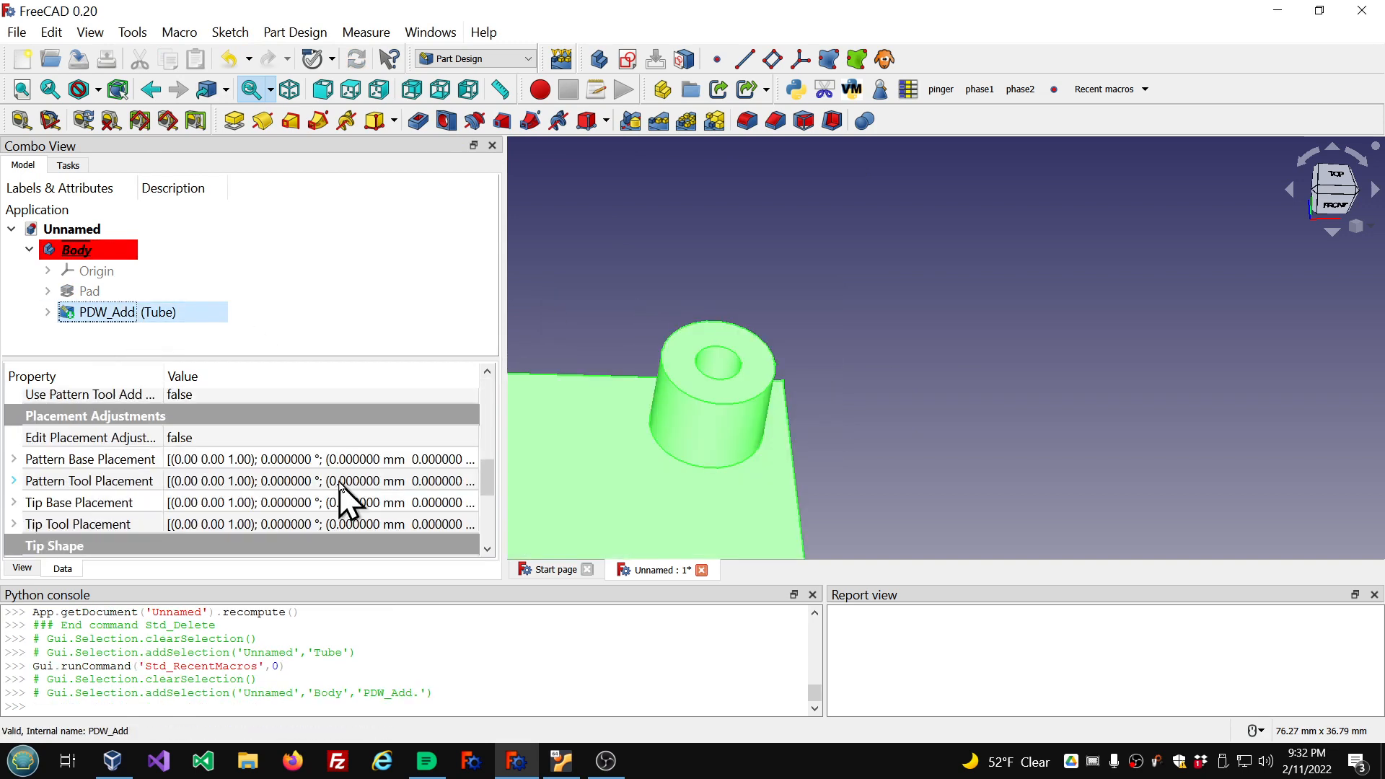
pyautogui.scroll(-3, 343, 494)
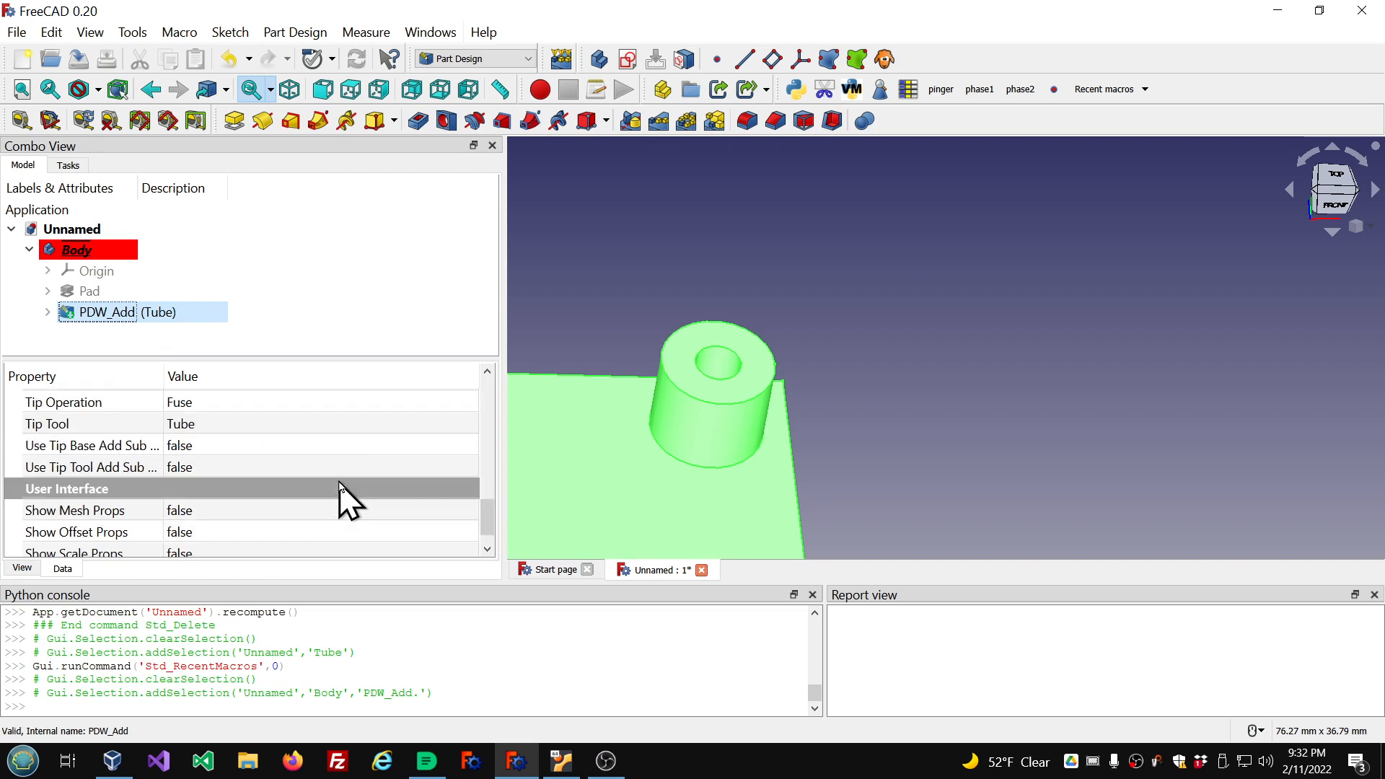
pyautogui.scroll(1, 342, 495)
pyautogui.scroll(-2, 343, 494)
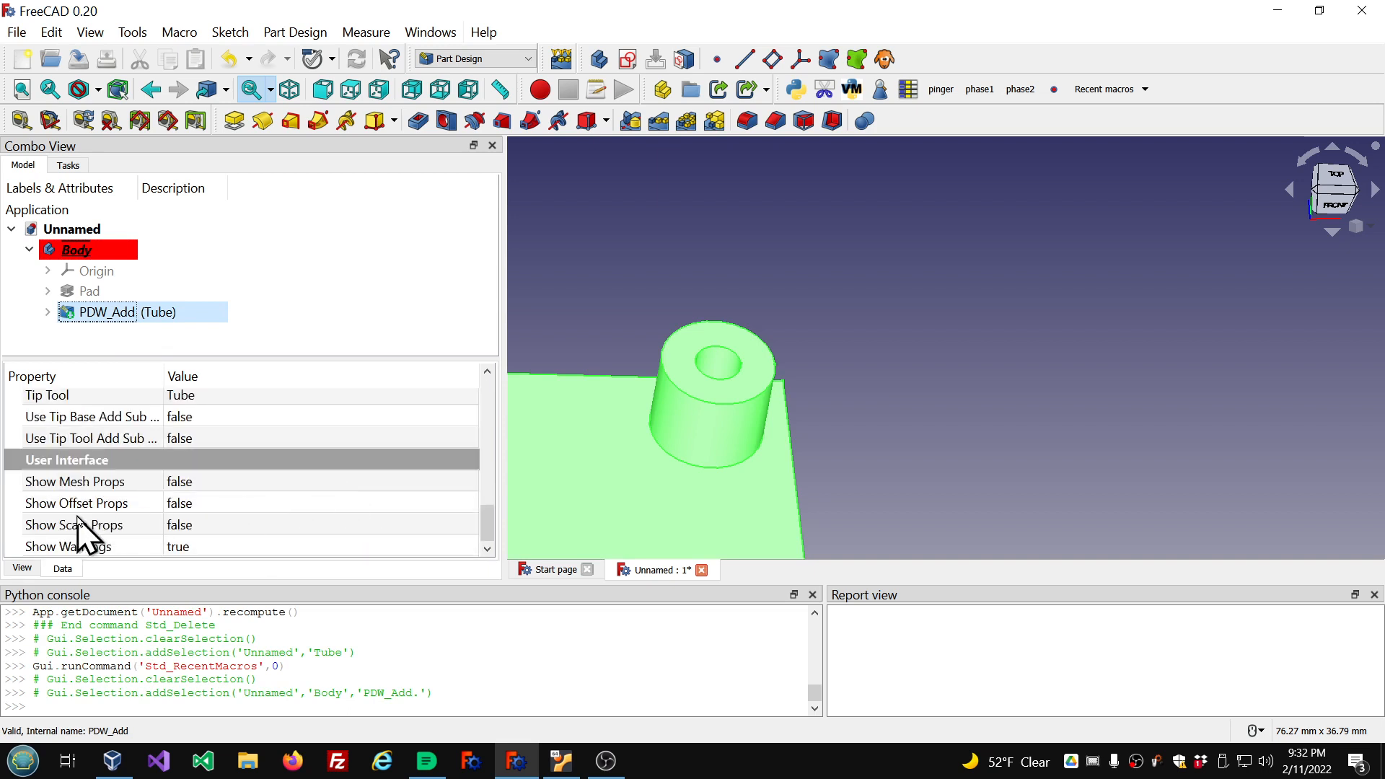
pyautogui.doubleClick(234, 505)
pyautogui.scroll(3, 248, 505)
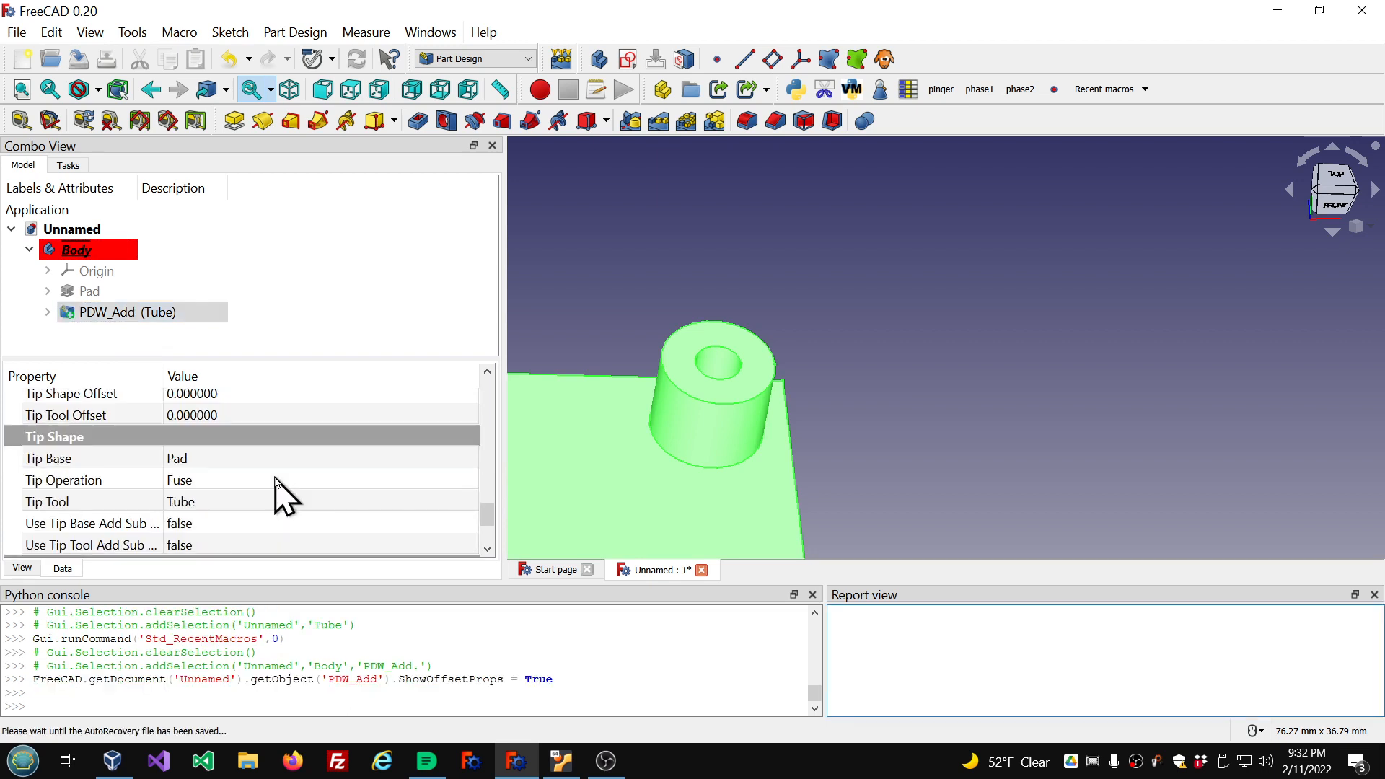
# Examine the PDW_Add wrapper's Tip Offset properties with their full names readable, and clear the selection
pyautogui.scroll(-1, 278, 493)
pyautogui.moveTo(293, 357); pyautogui.dragTo(296, 284)
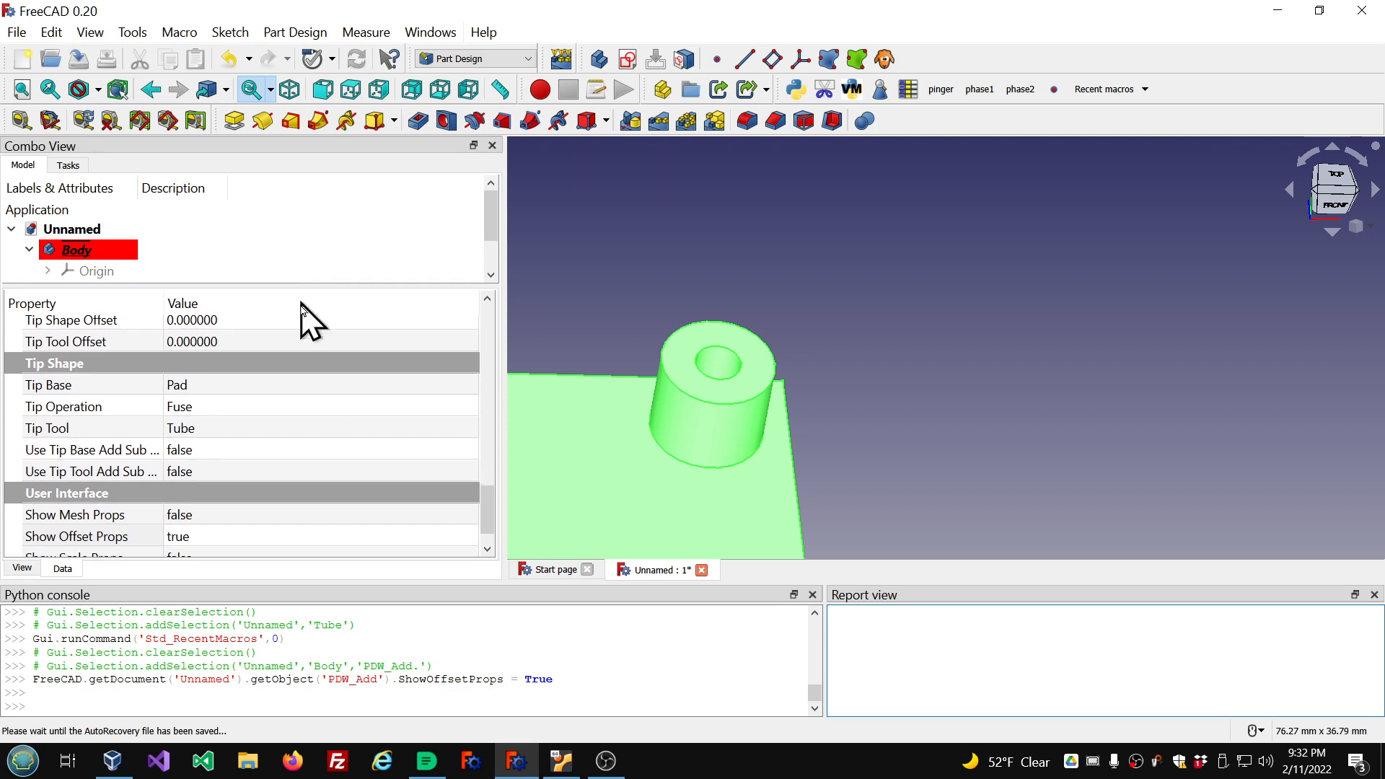
pyautogui.scroll(3, 303, 433)
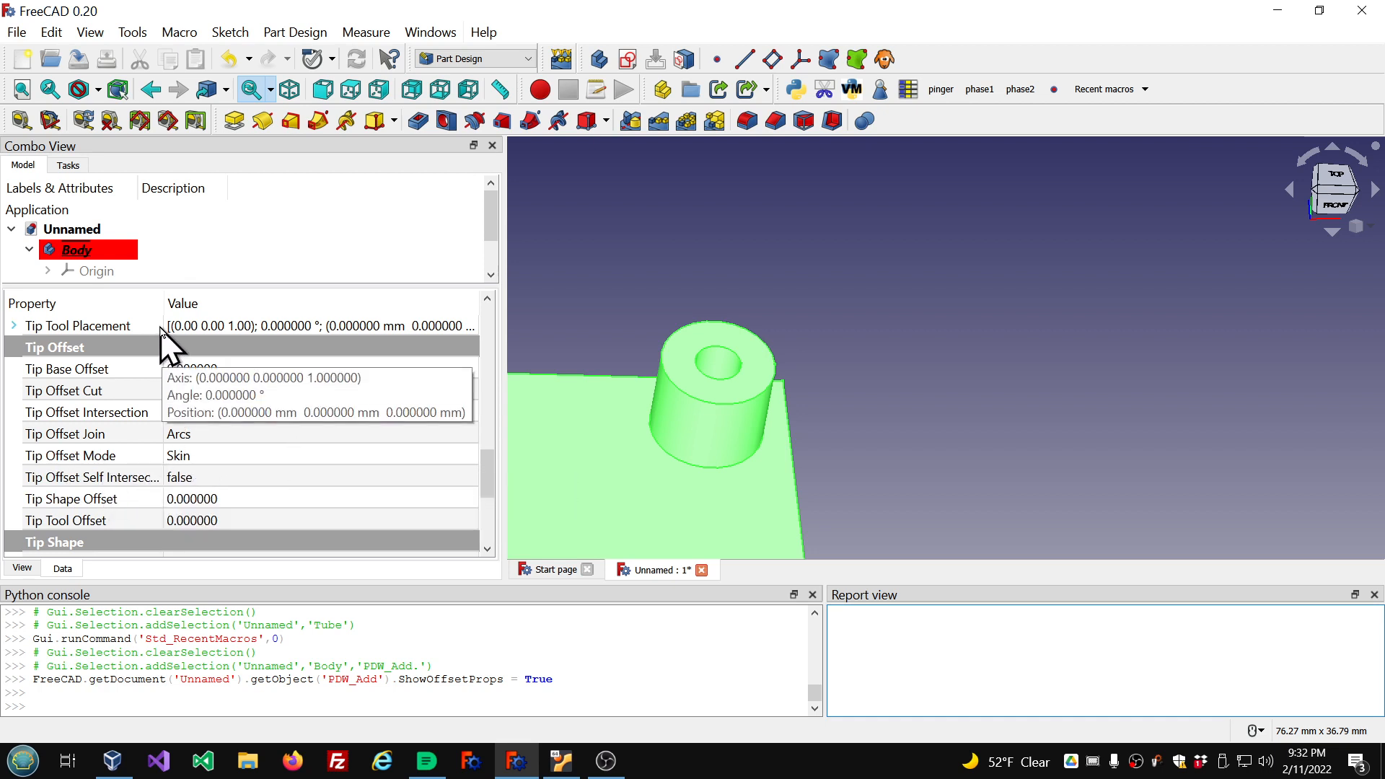
pyautogui.moveTo(163, 303); pyautogui.dragTo(184, 303)
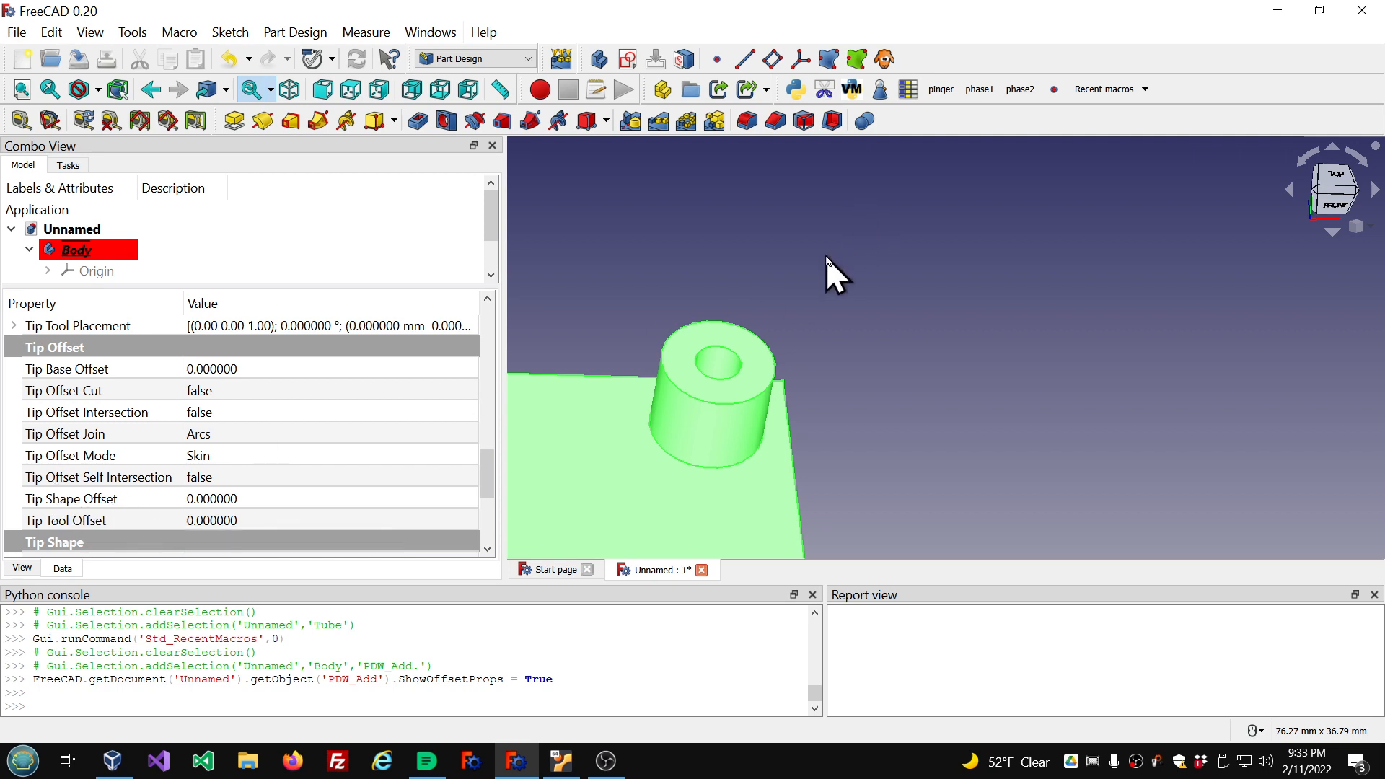
pyautogui.scroll(-4, 826, 257)
pyautogui.scroll(2, 572, 310)
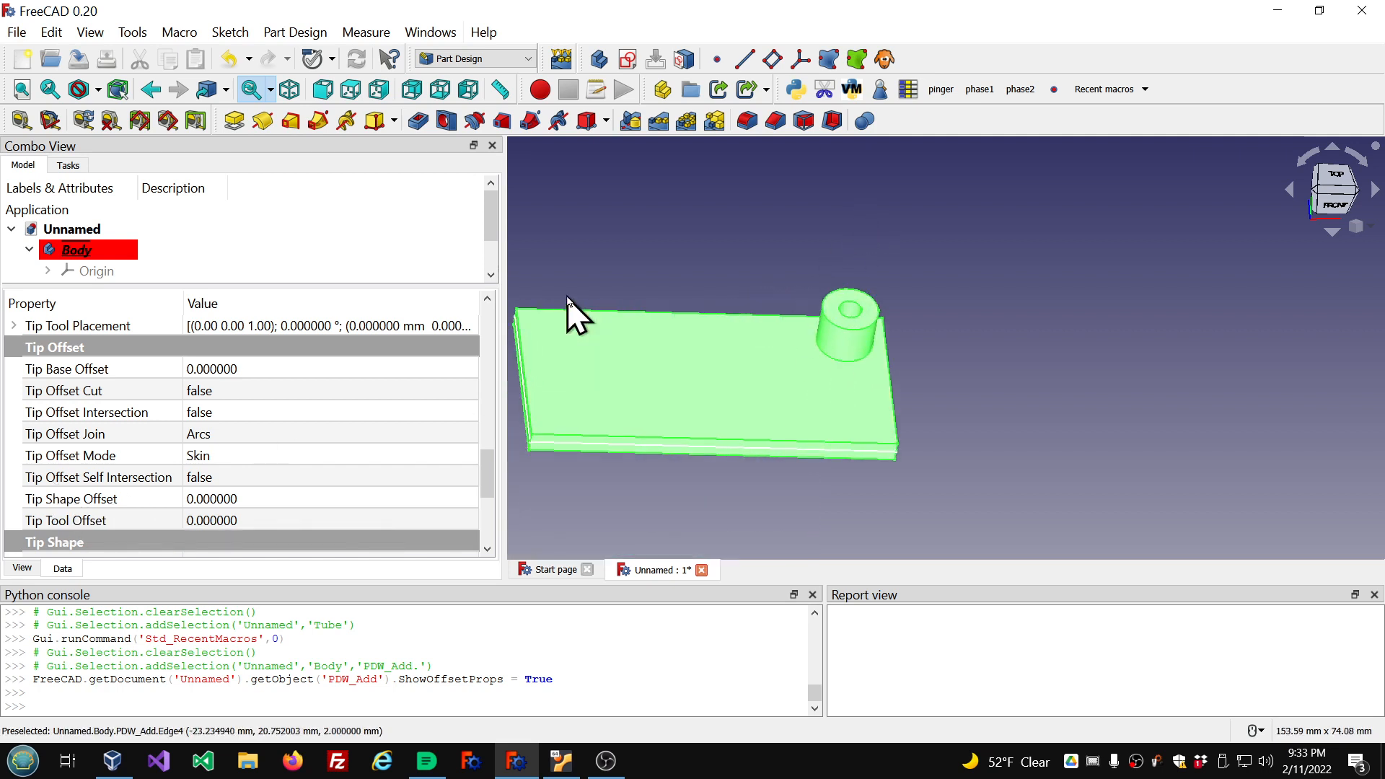
pyautogui.moveTo(438, 287); pyautogui.dragTo(438, 389)
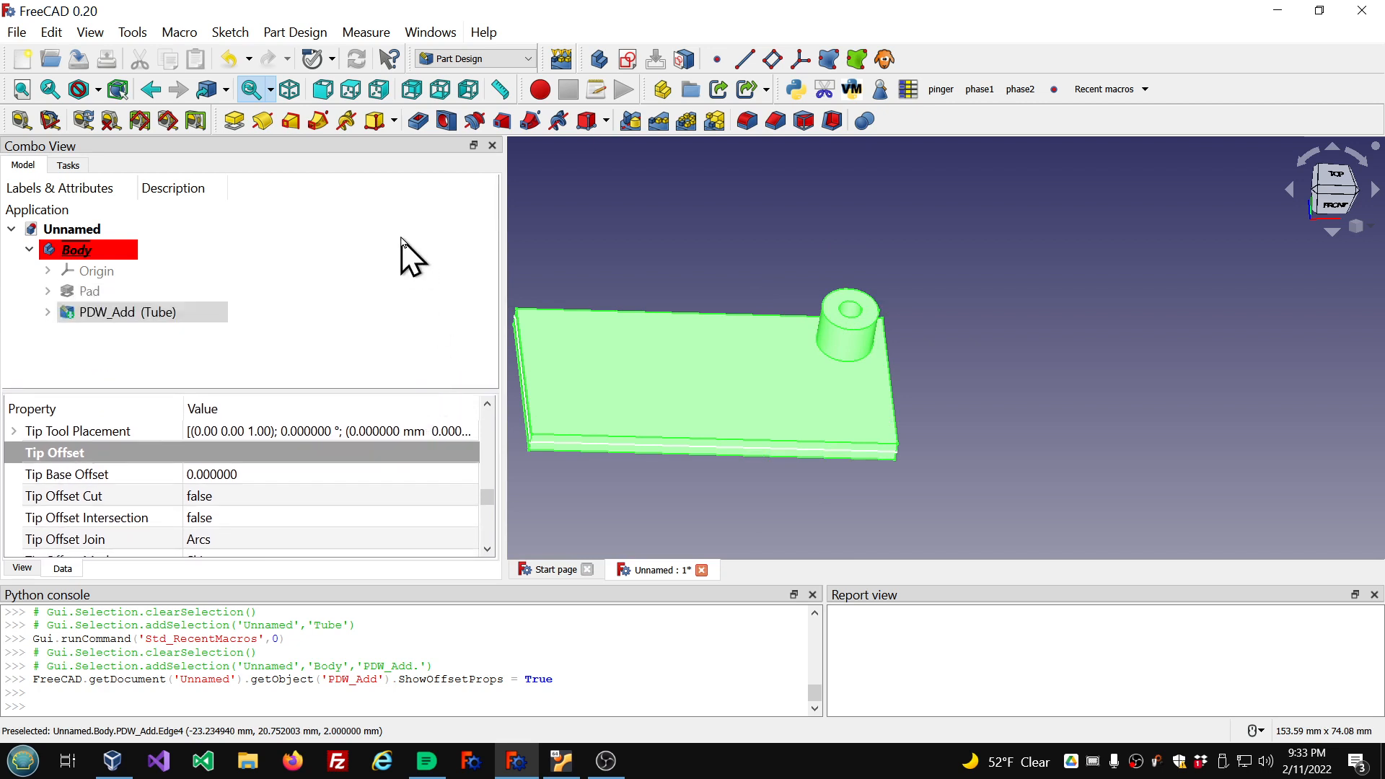
pyautogui.click(412, 256)
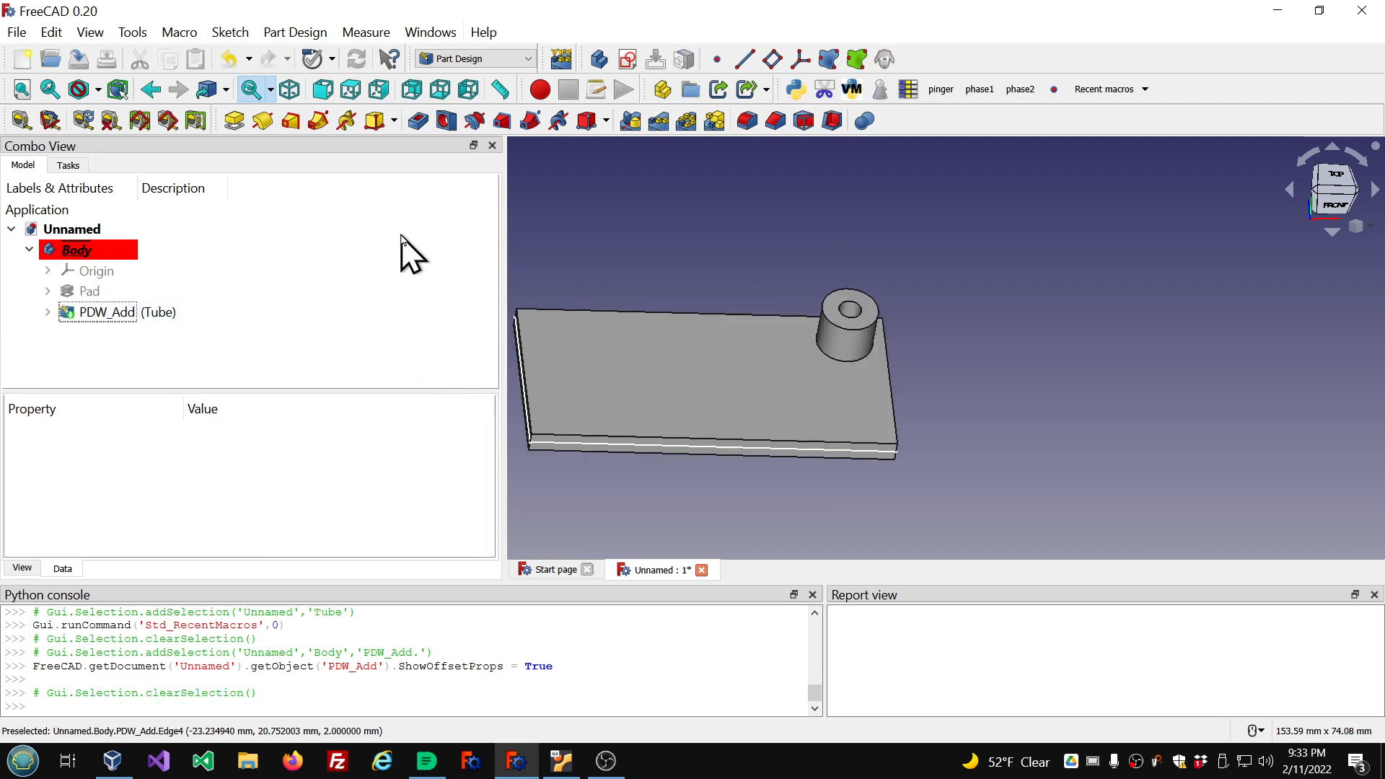
# Start a linear pattern of the PDW_Add wrapper along the Base X axis
pyautogui.click(108, 312)
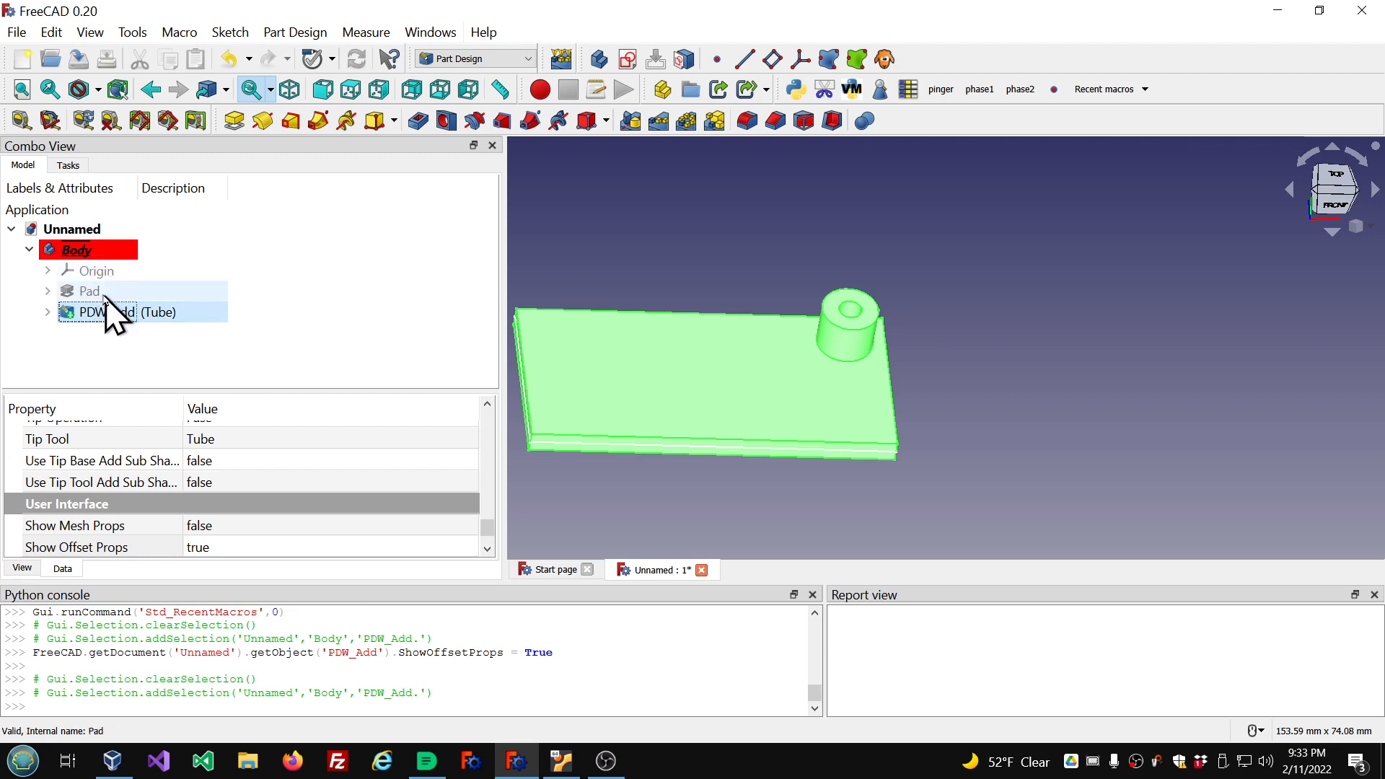
pyautogui.click(94, 252)
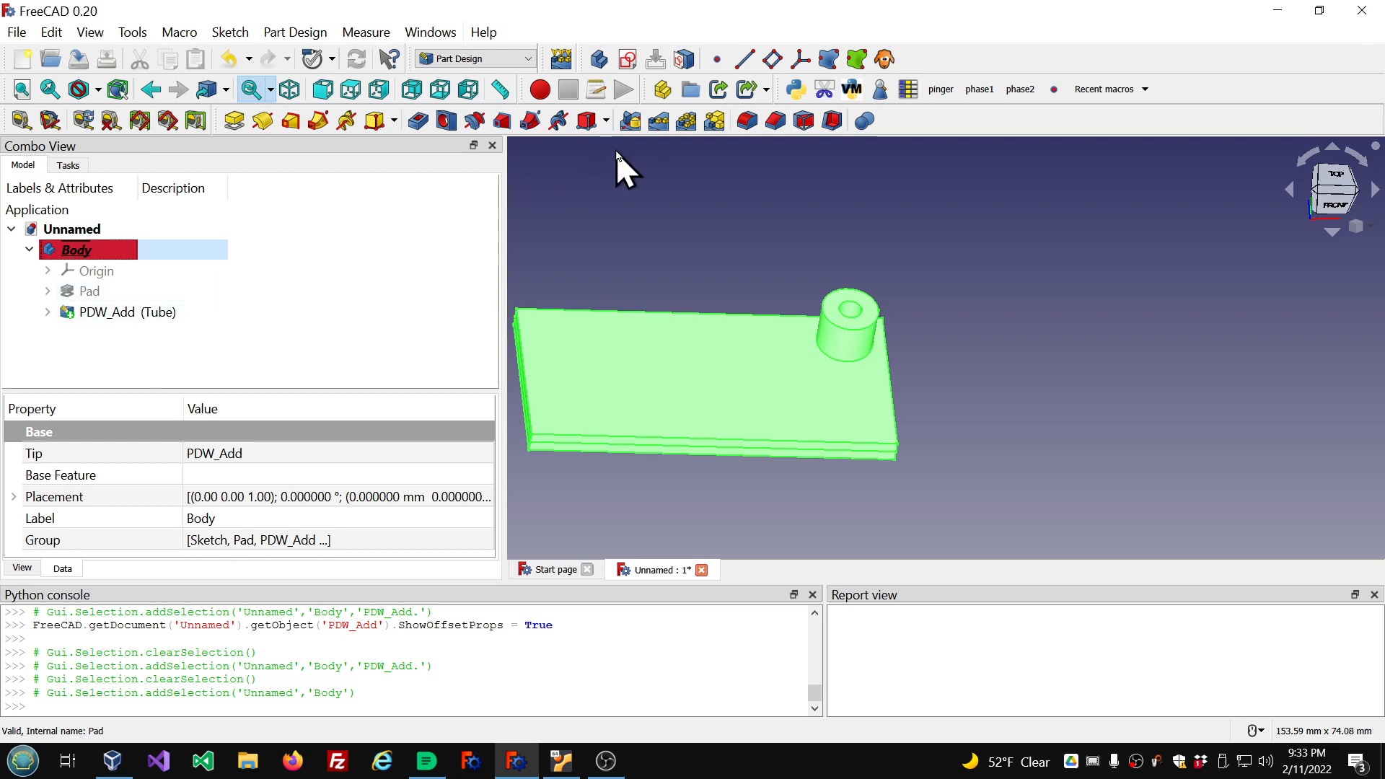
pyautogui.click(113, 315)
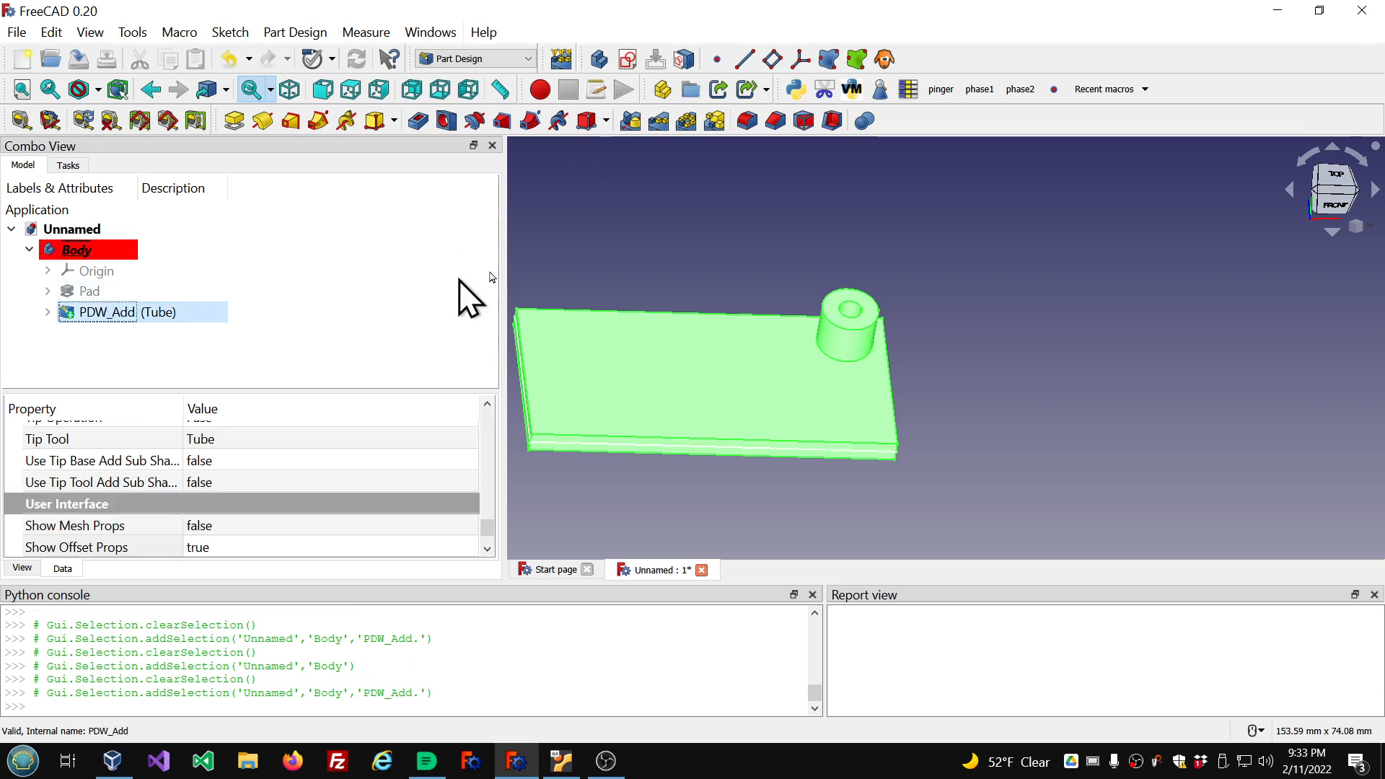
pyautogui.click(652, 123)
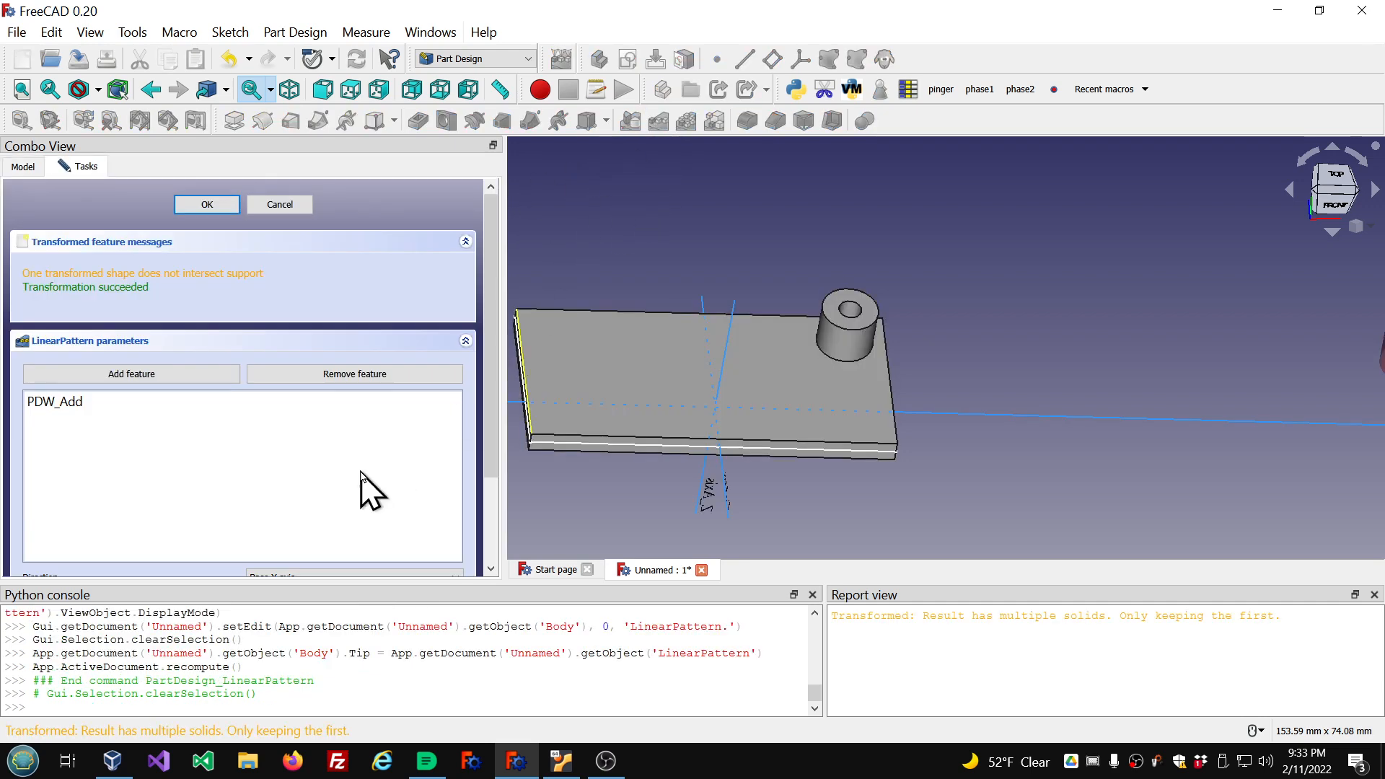
pyautogui.scroll(-2, 216, 426)
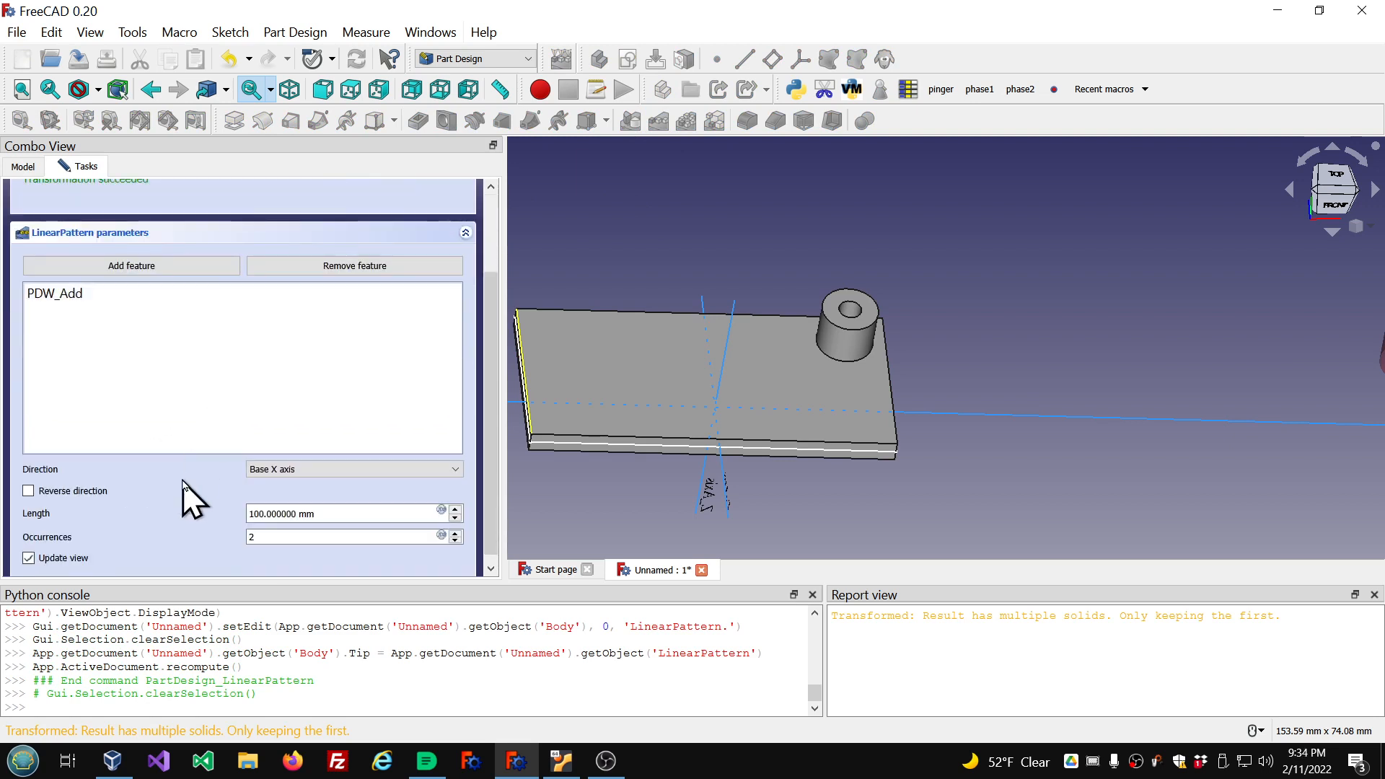
pyautogui.click(360, 470)
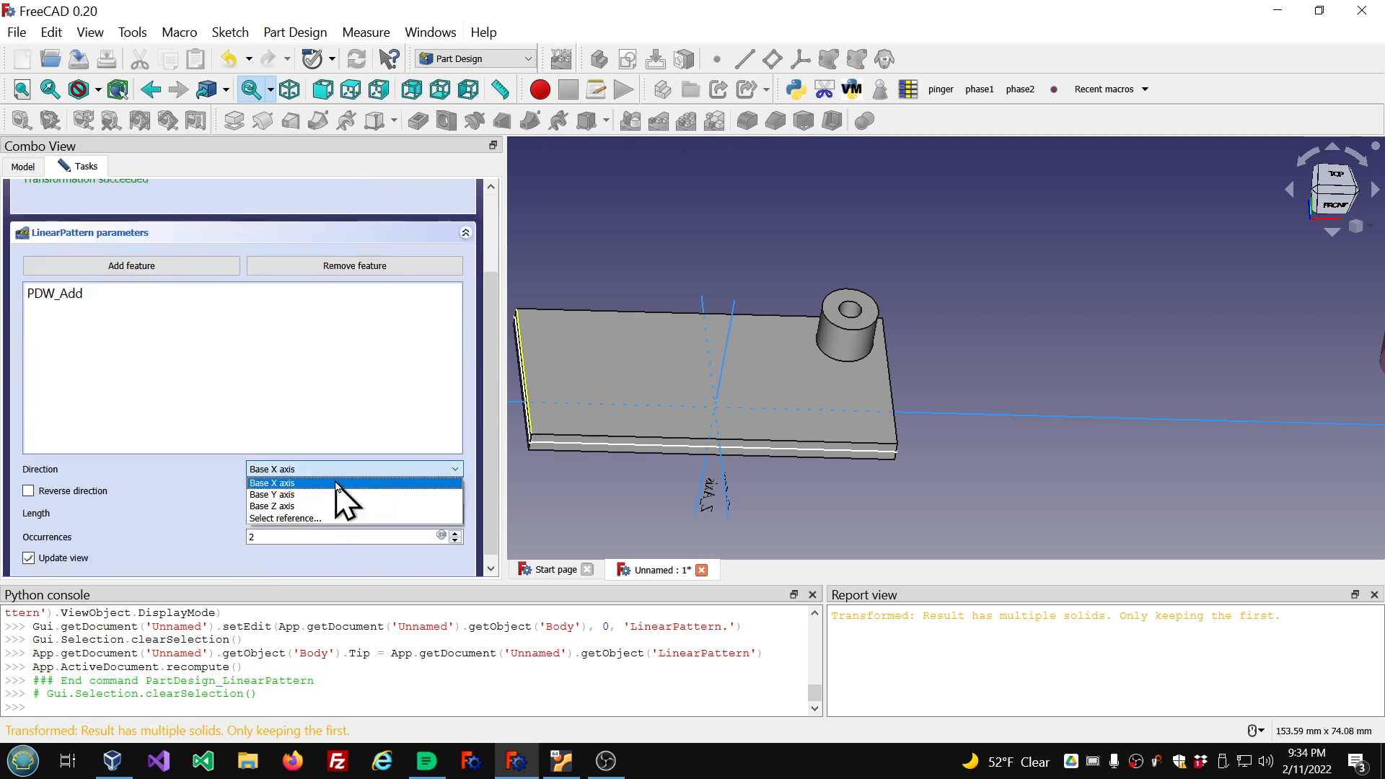
pyautogui.click(339, 483)
# Reverse the linear pattern's direction, set its length to 47 mm with 3 occurrences, and accept it
pyautogui.click(339, 514)
pyautogui.scroll(-8, 339, 514)
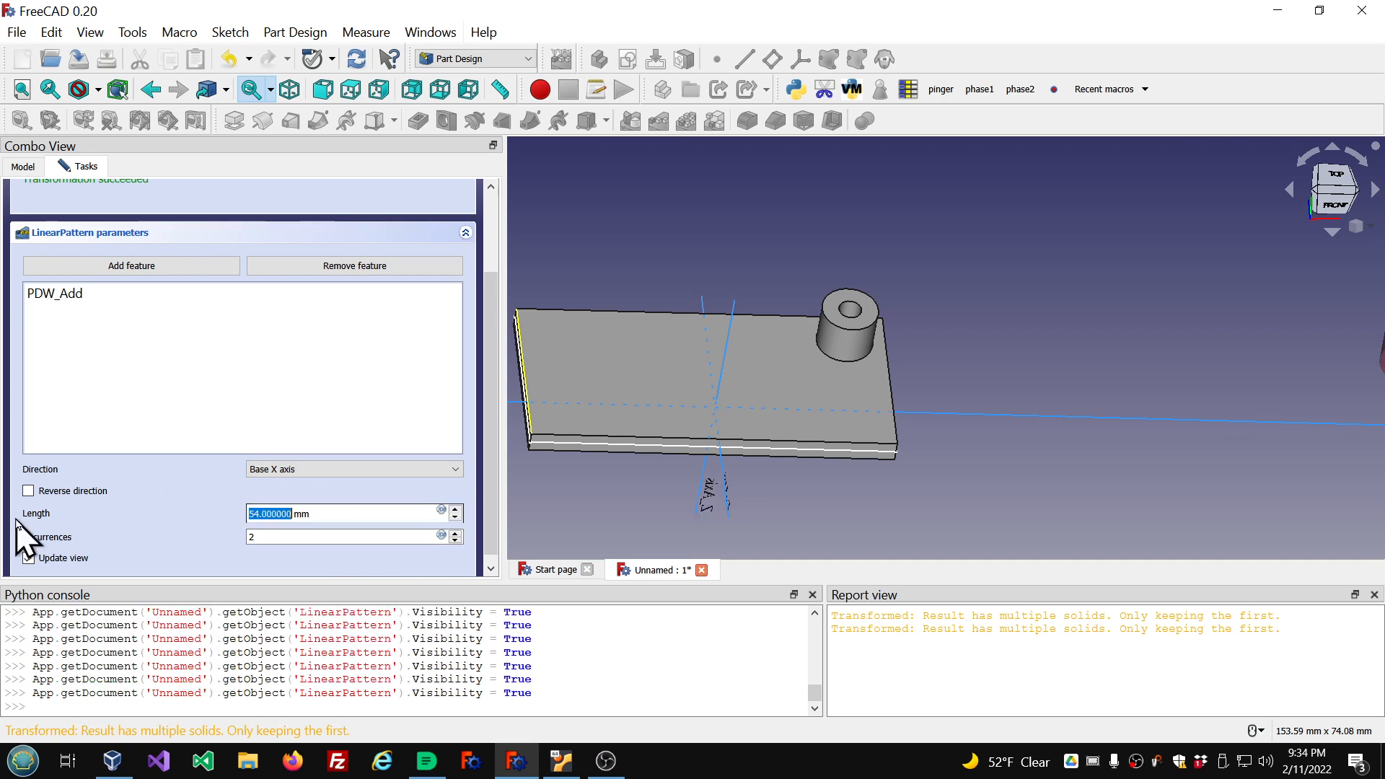
pyautogui.click(29, 492)
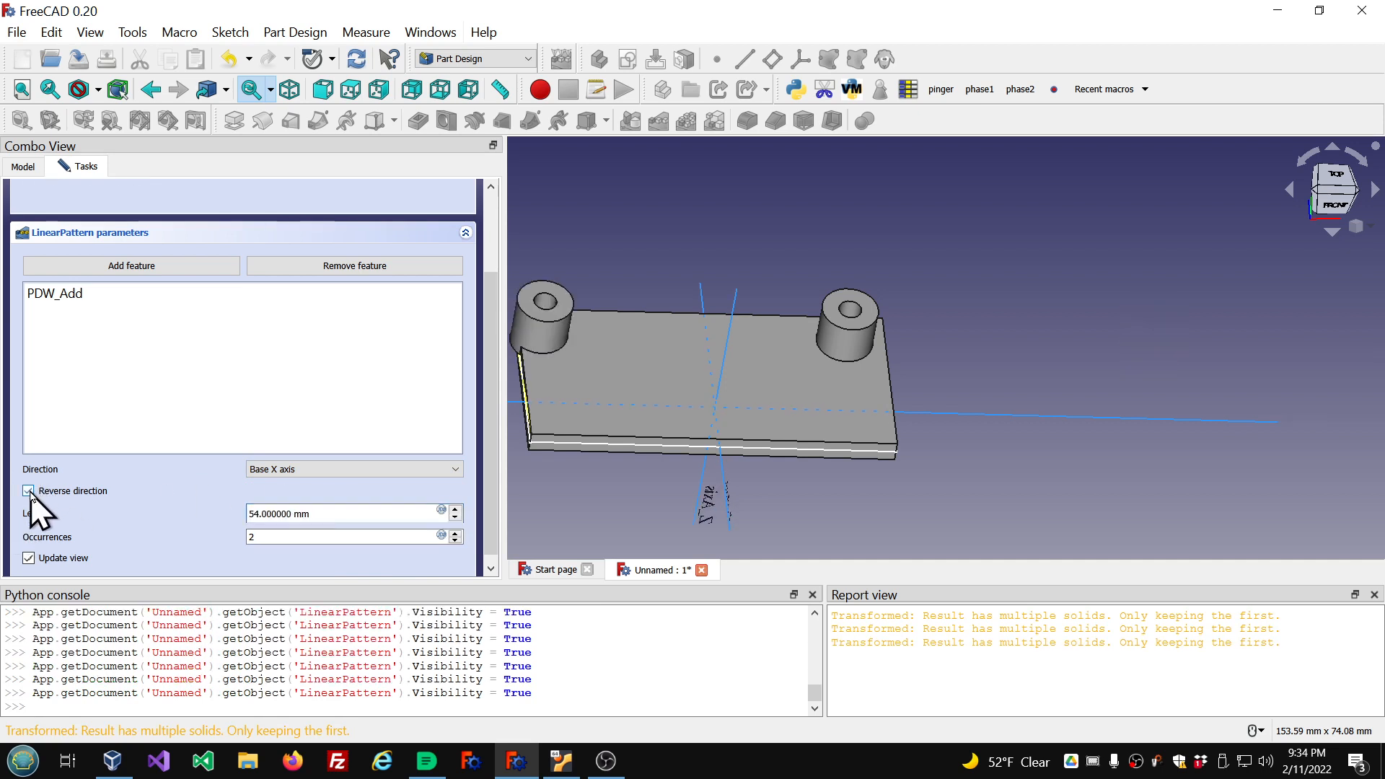
pyautogui.scroll(-3, 326, 514)
pyautogui.scroll(-4, 326, 514)
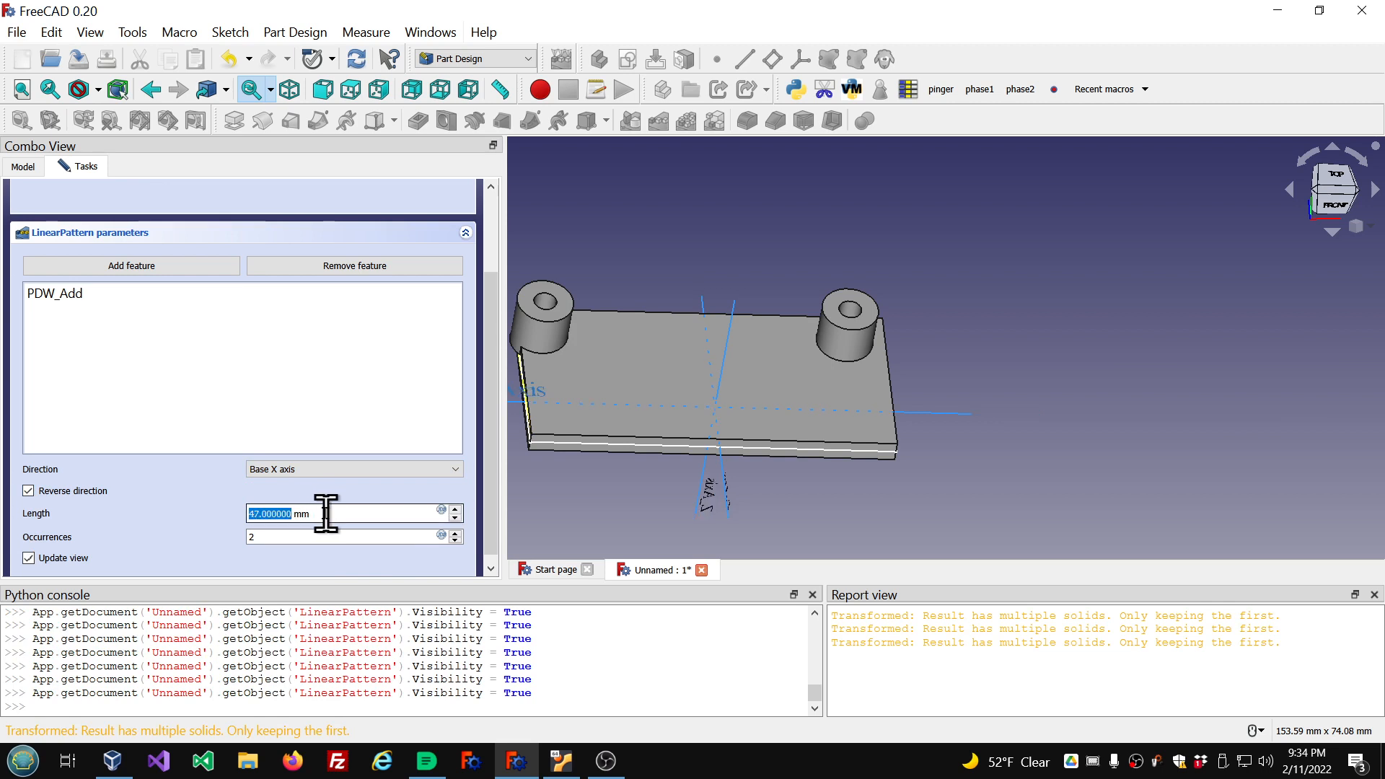
pyautogui.scroll(1, 313, 534)
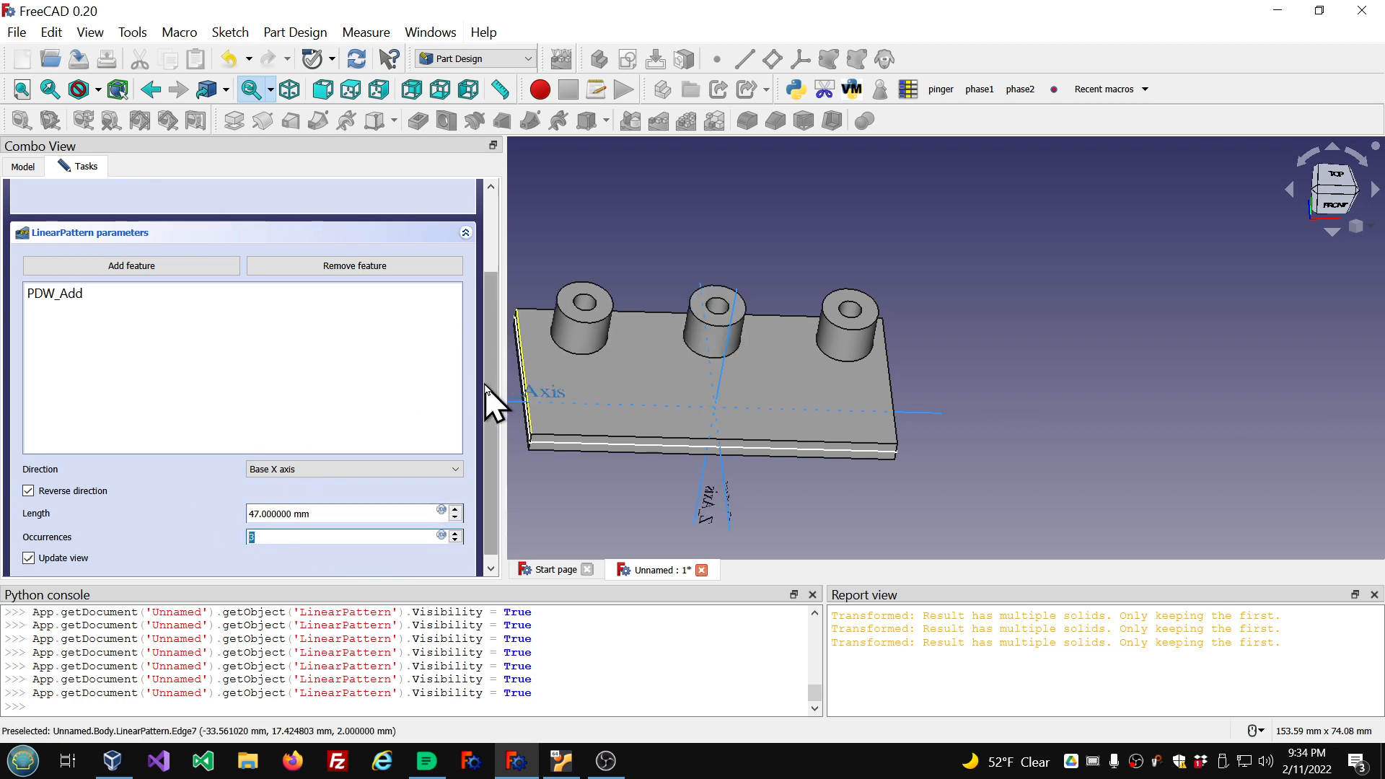
pyautogui.moveTo(495, 396); pyautogui.dragTo(496, 236)
pyautogui.click(217, 209)
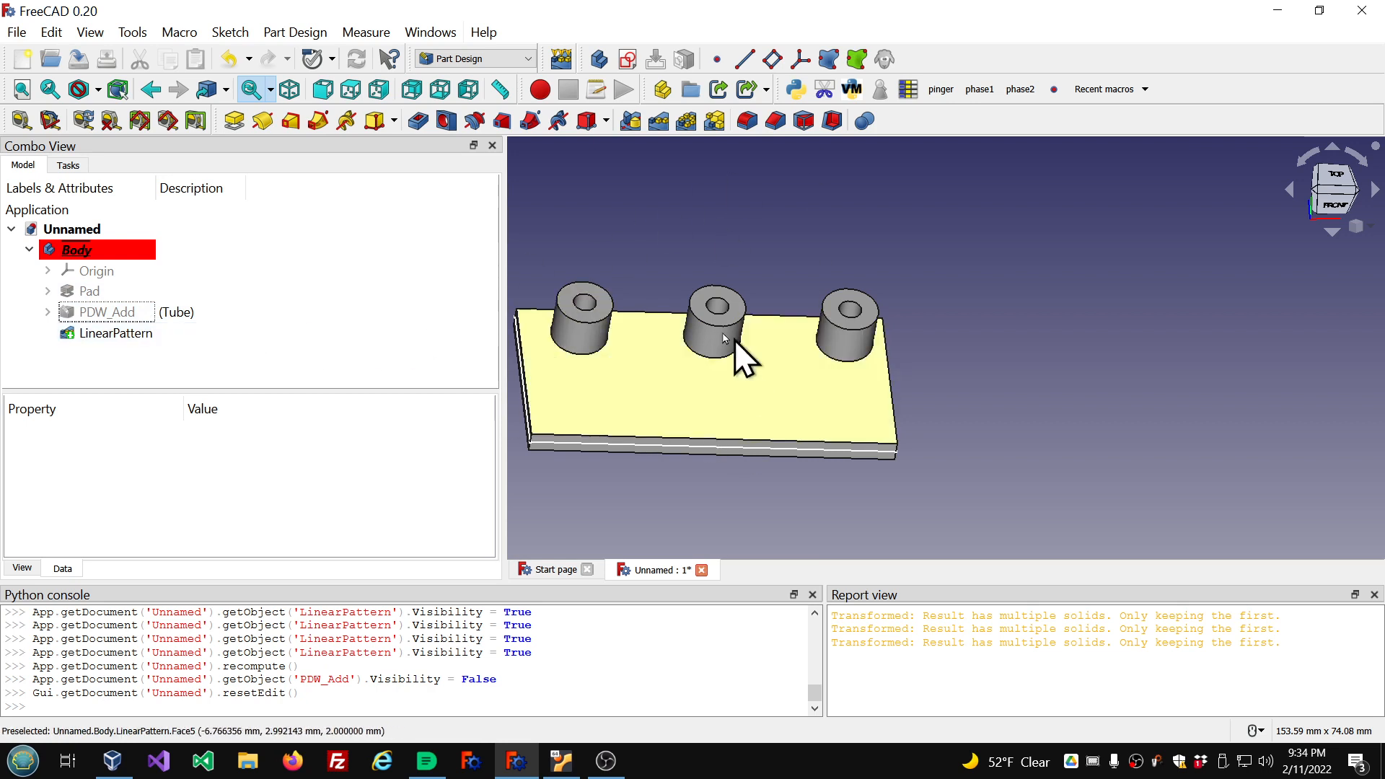
# Make the PDW_Add wrapper visible in place of the LinearPattern and clear the selection
pyautogui.click(108, 312)
pyautogui.press('space')
pyautogui.click(1065, 378)
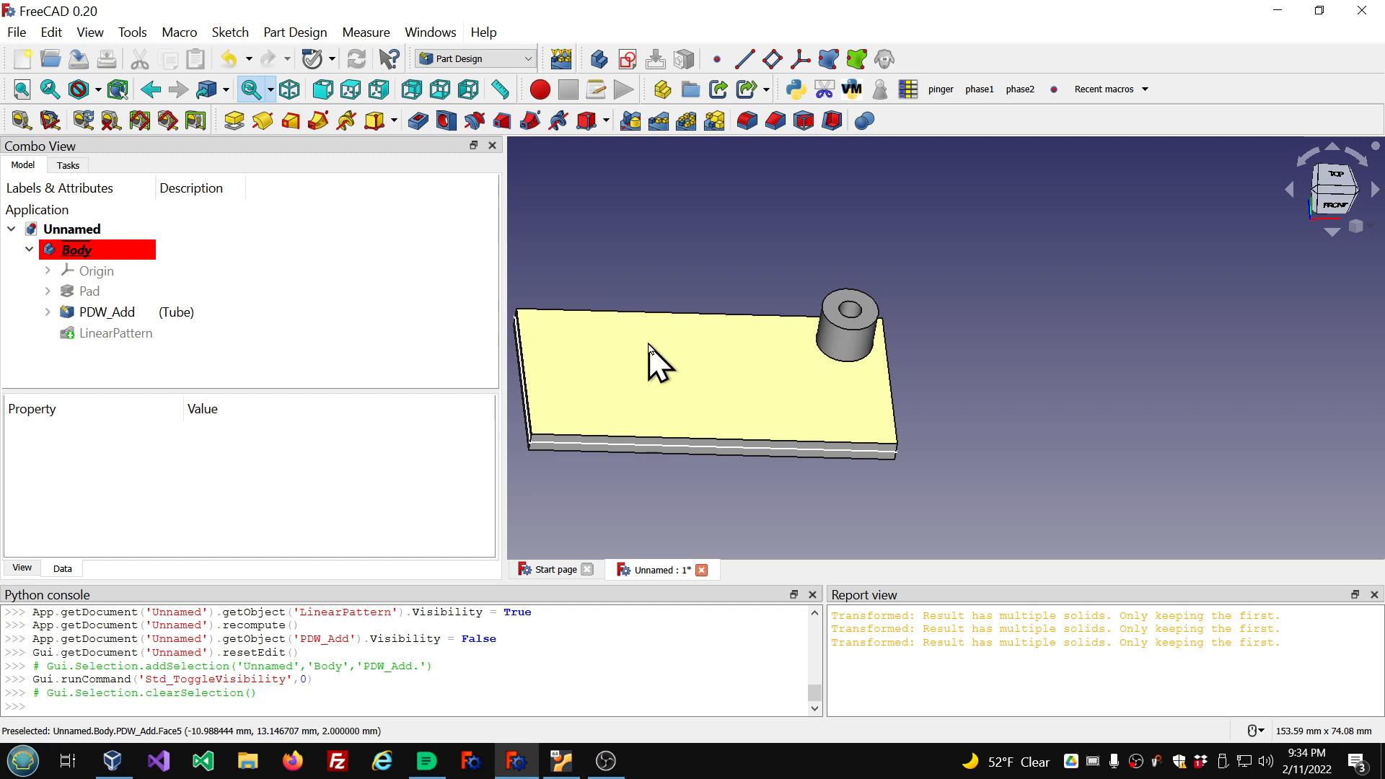
# Display all hidden properties of the PDW_Add wrapper
pyautogui.click(108, 314)
pyautogui.scroll(3, 141, 458)
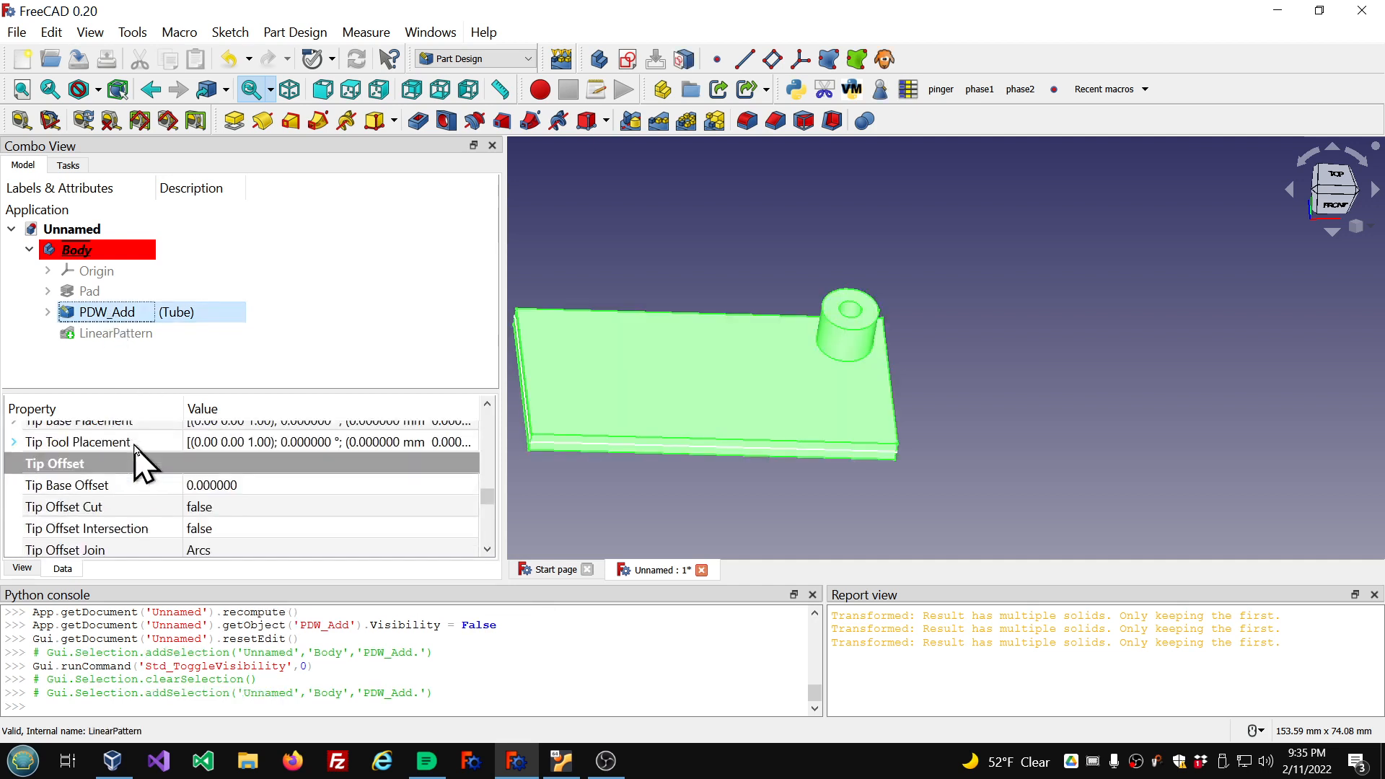
pyautogui.scroll(1, 139, 456)
pyautogui.scroll(-5, 134, 454)
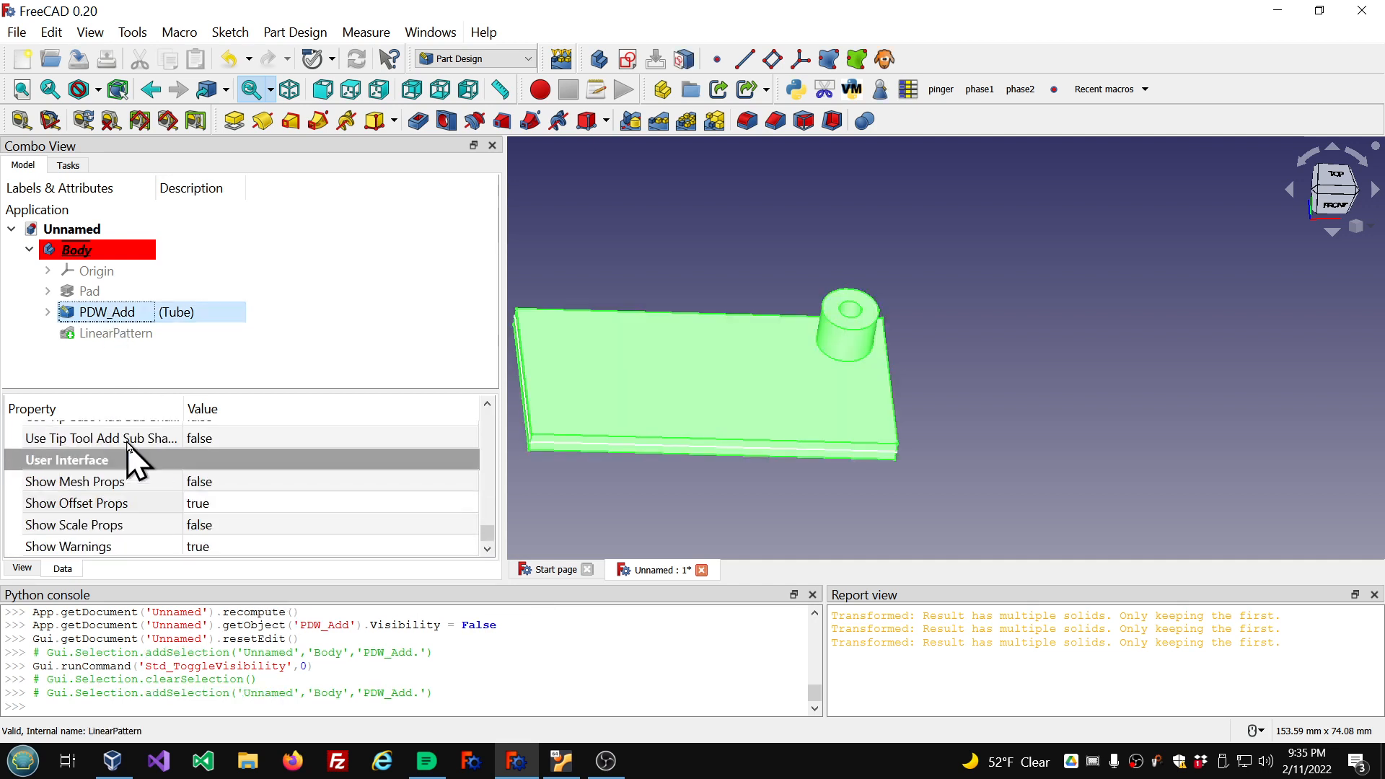
pyautogui.rightClick(61, 471)
pyautogui.click(101, 503)
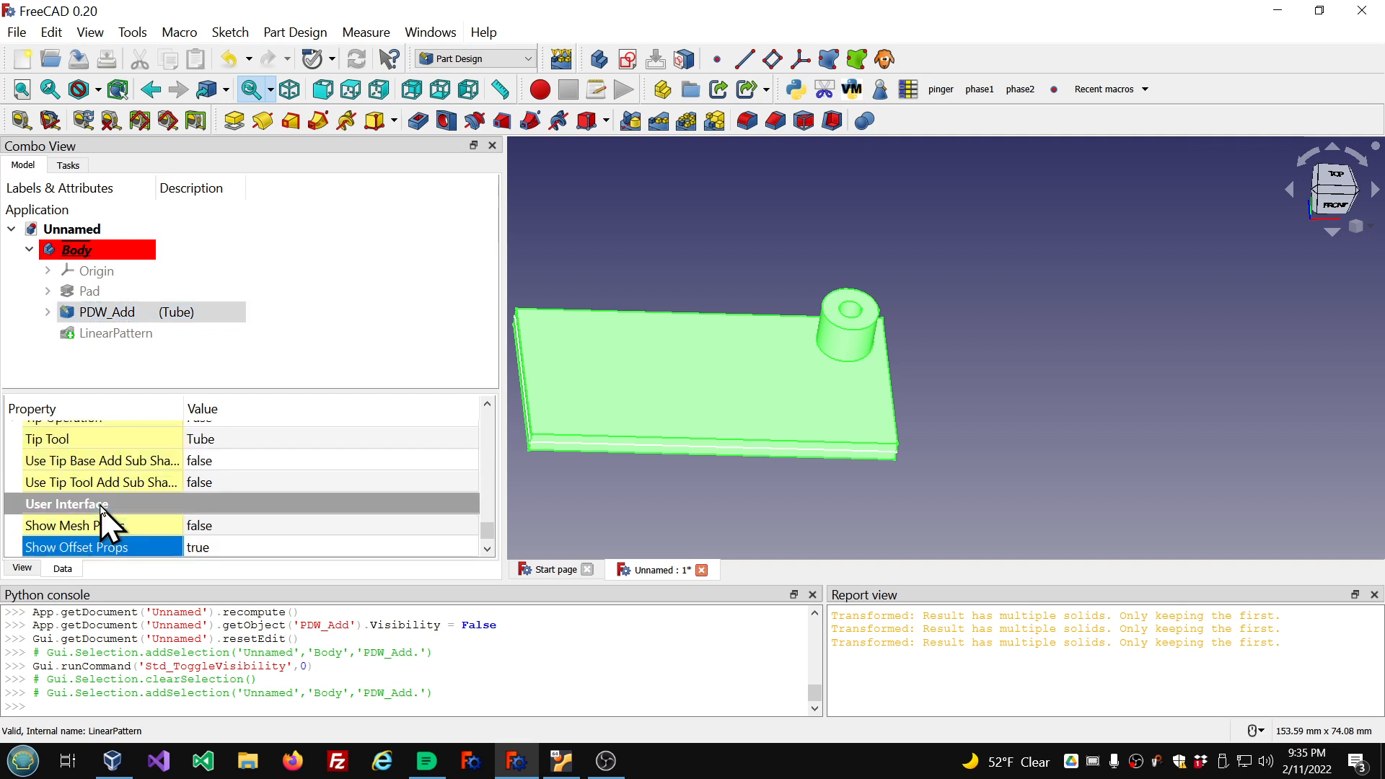
# Review the PDW_Add wrapper's full property list, from Tip Scale through the pattern settings to its base properties
pyautogui.scroll(-1, 269, 504)
pyautogui.scroll(3, 264, 501)
pyautogui.scroll(5, 262, 503)
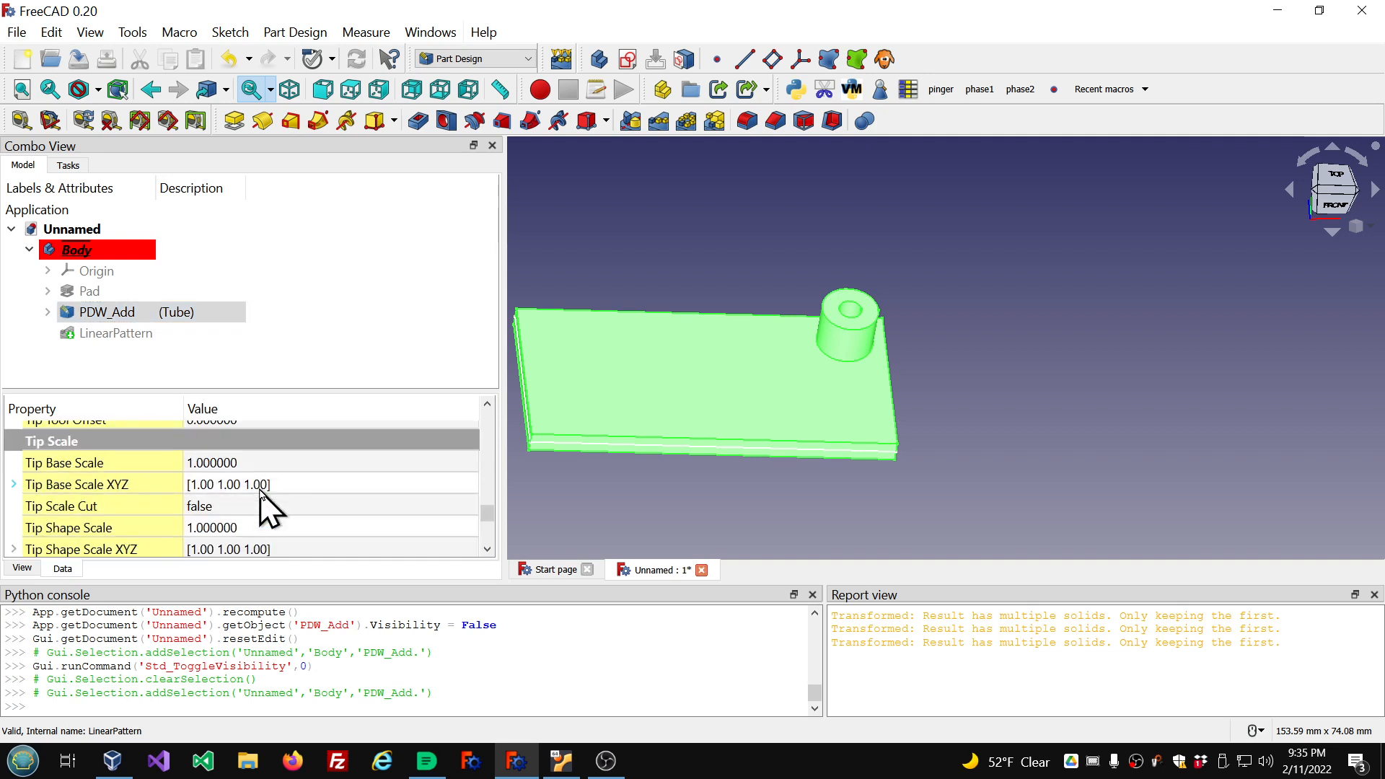
pyautogui.scroll(6, 269, 509)
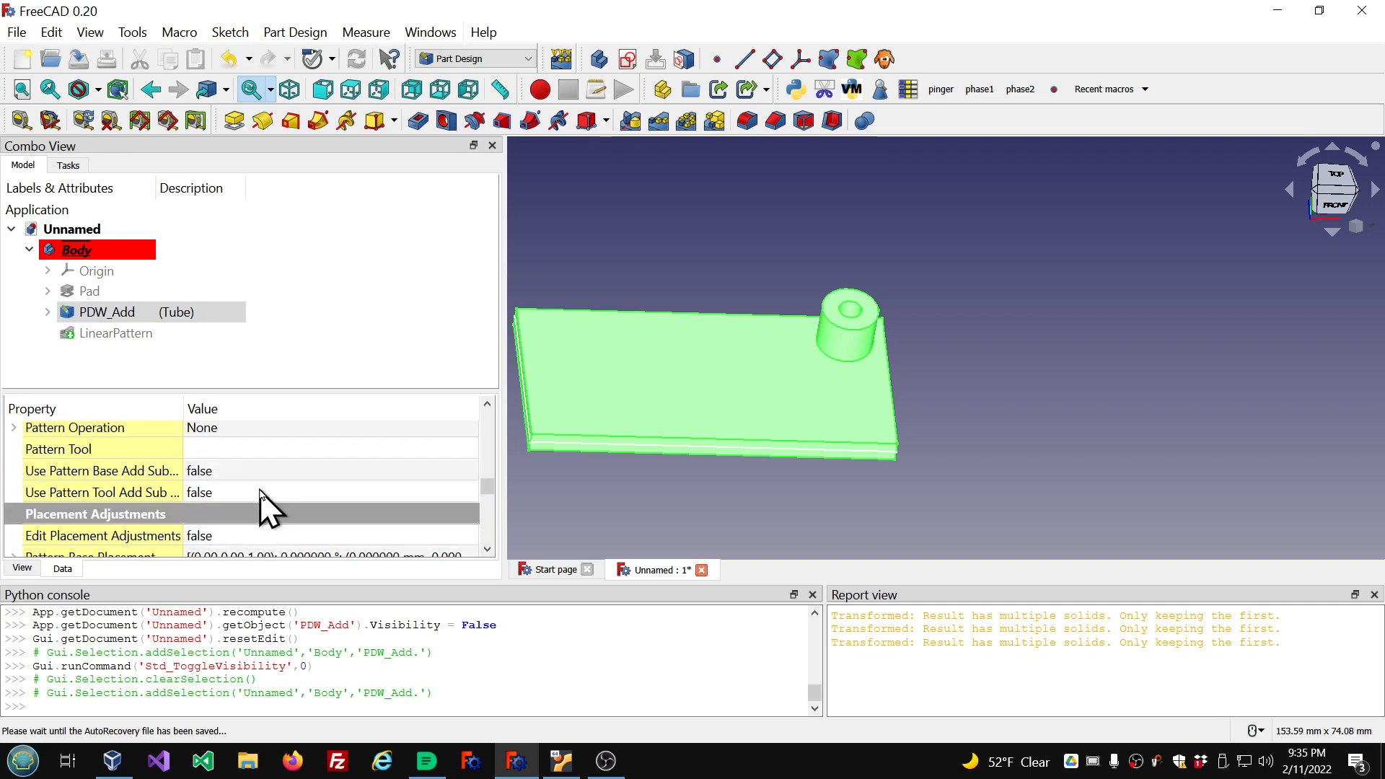
pyautogui.scroll(8, 269, 508)
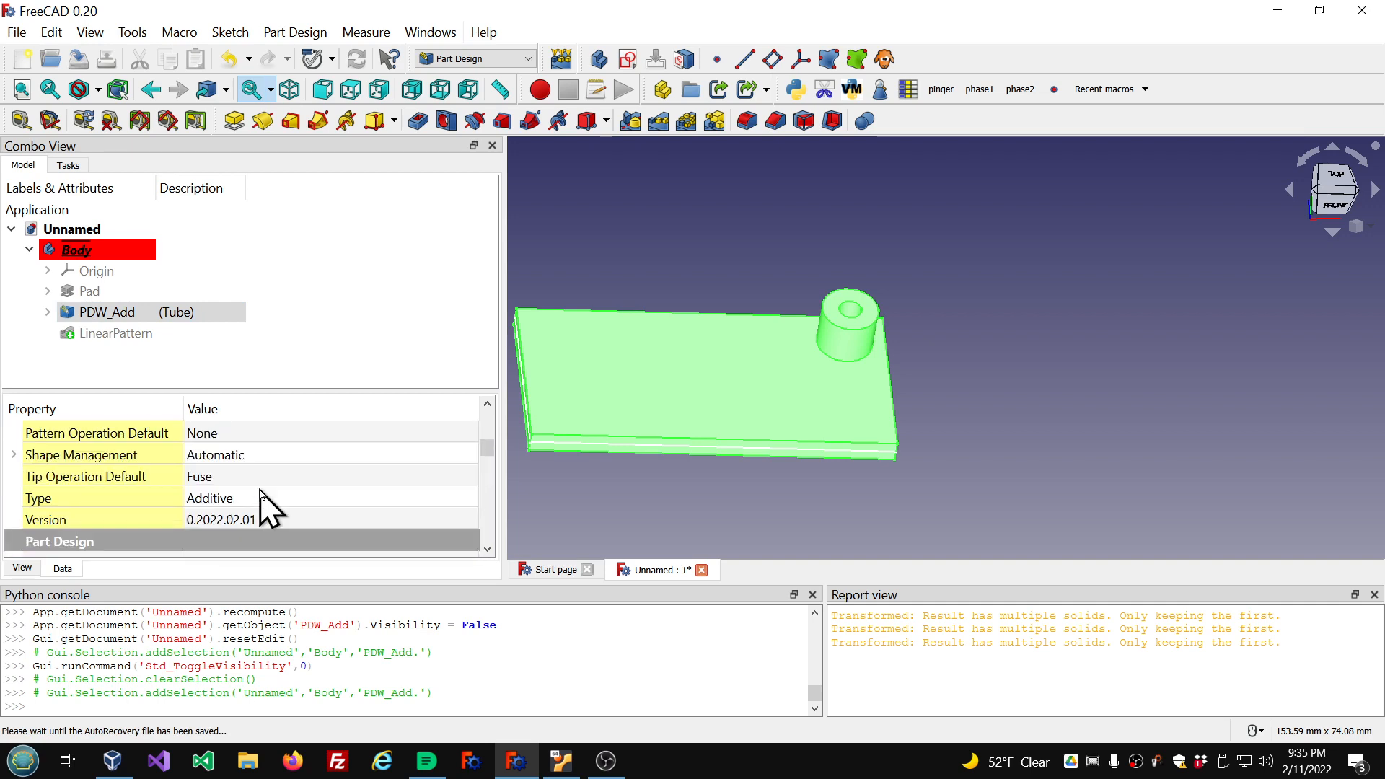
pyautogui.scroll(2, 267, 507)
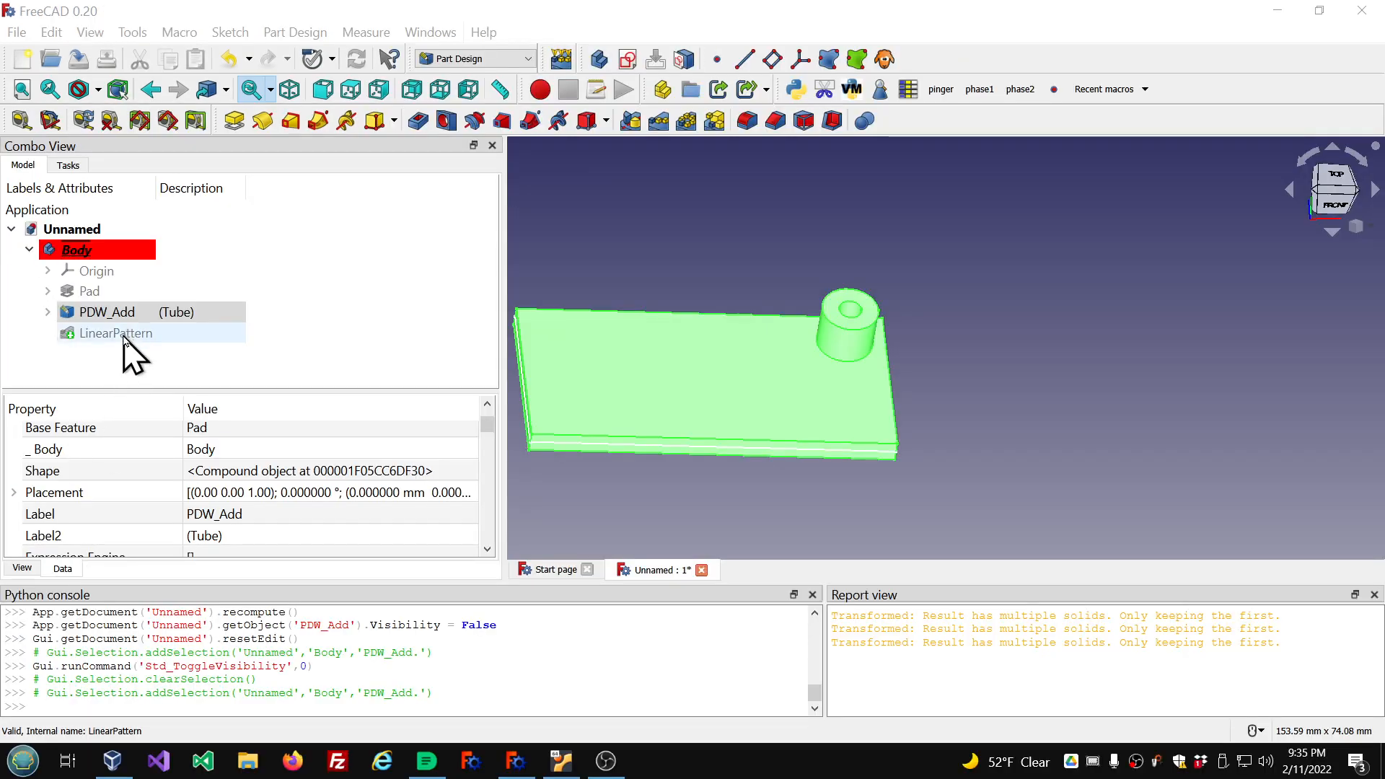
# Compare the Base Feature and other base properties of the LinearPattern and the Pad
pyautogui.click(124, 335)
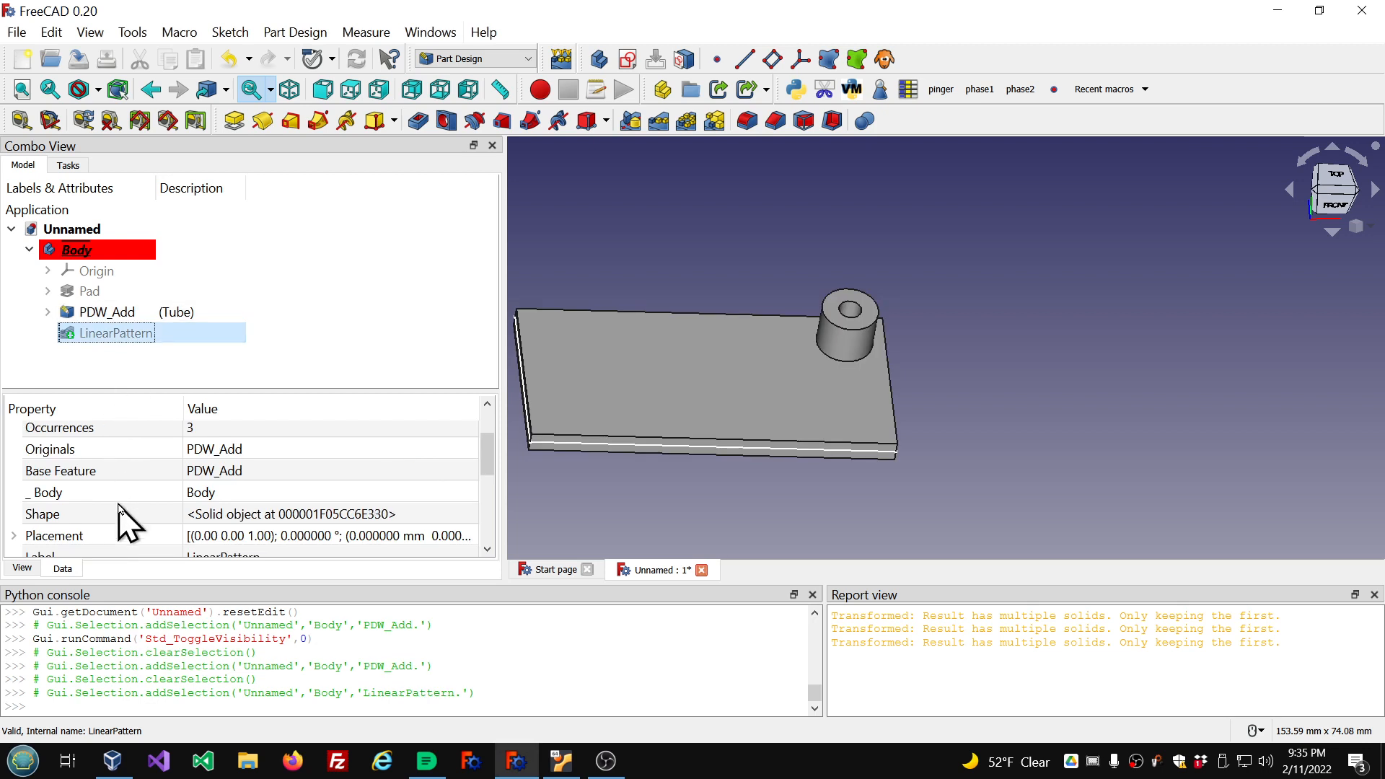
pyautogui.click(227, 476)
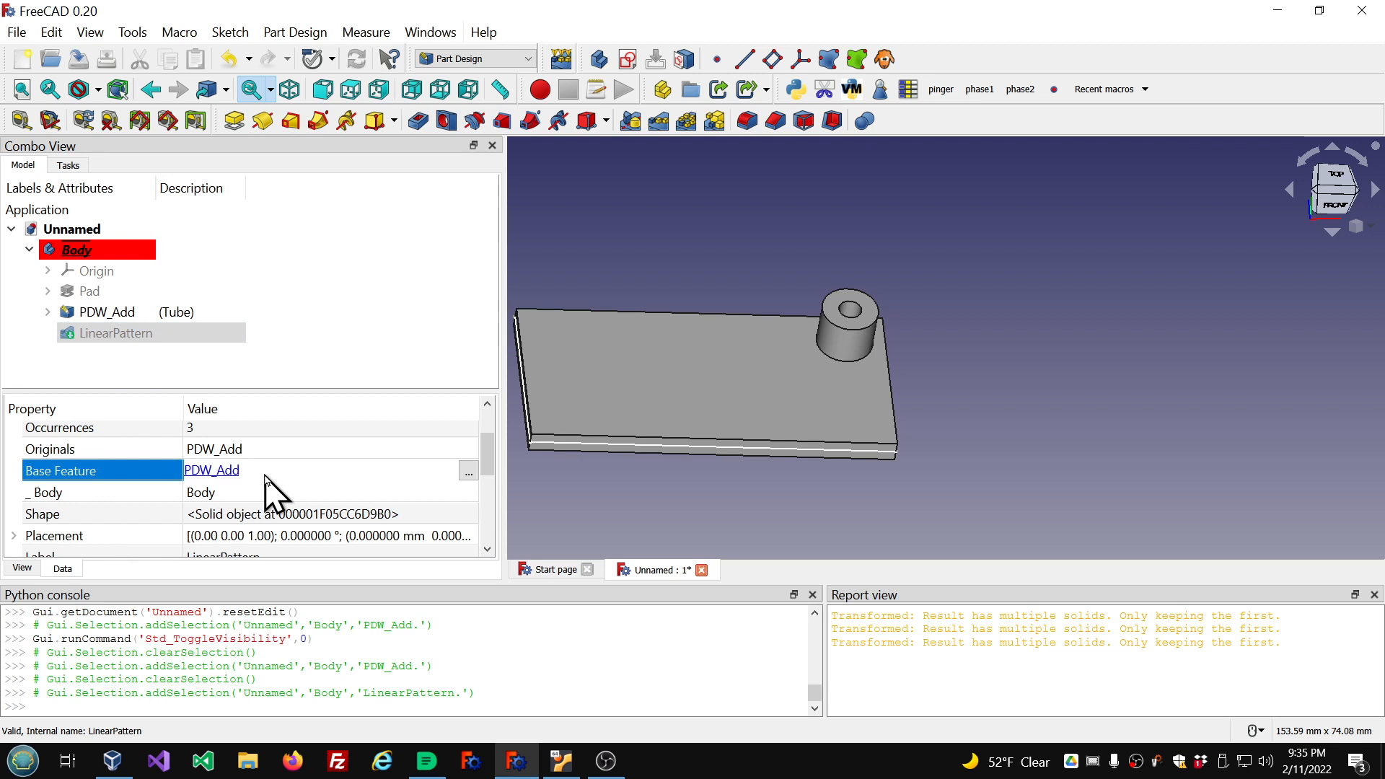
pyautogui.click(101, 292)
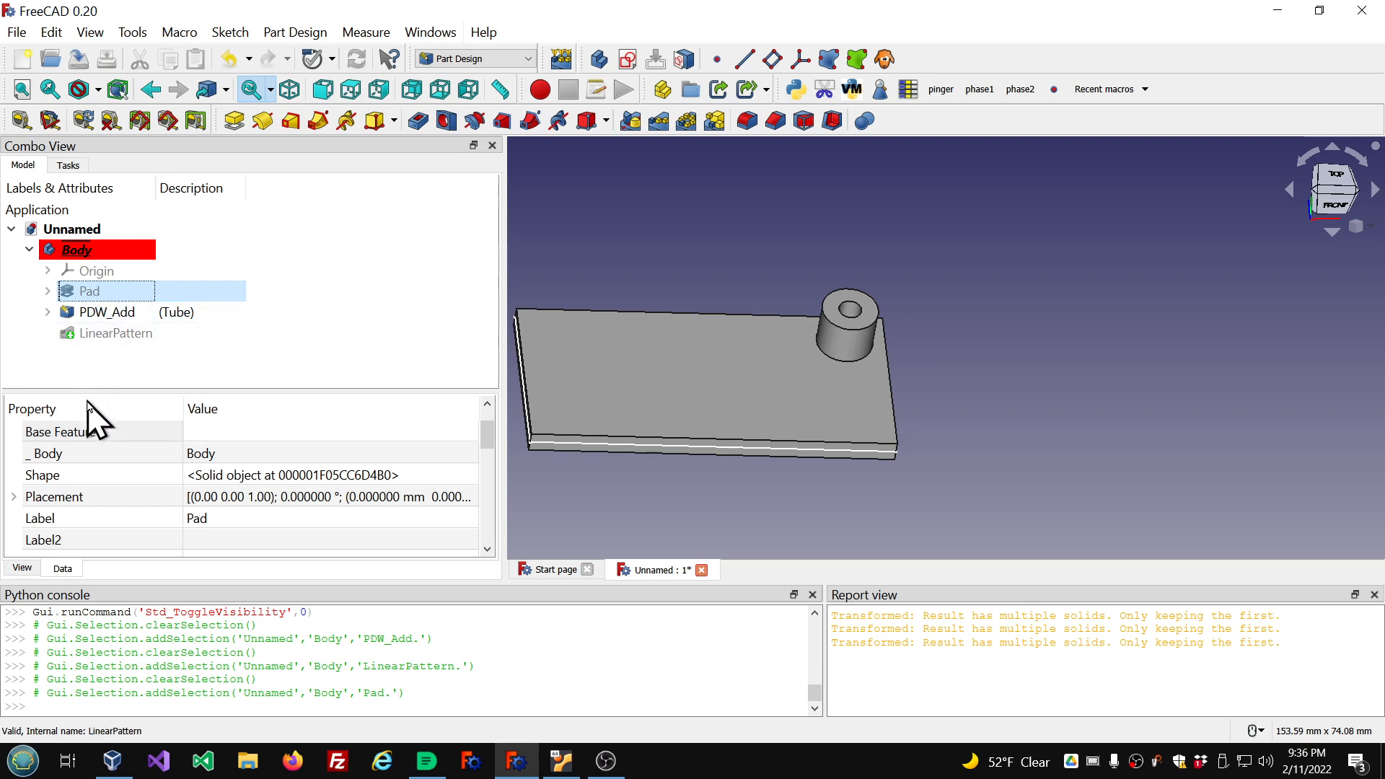
pyautogui.click(104, 336)
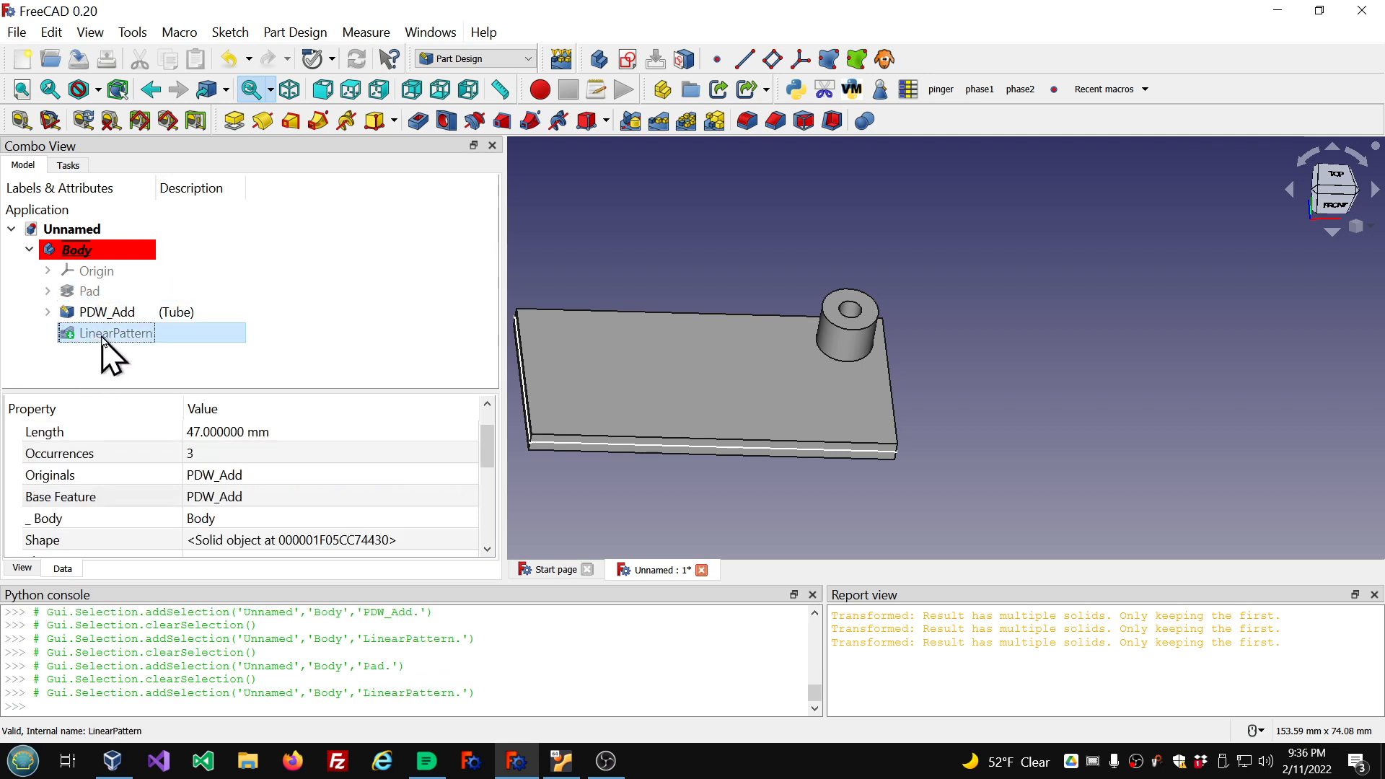
pyautogui.scroll(1, 115, 508)
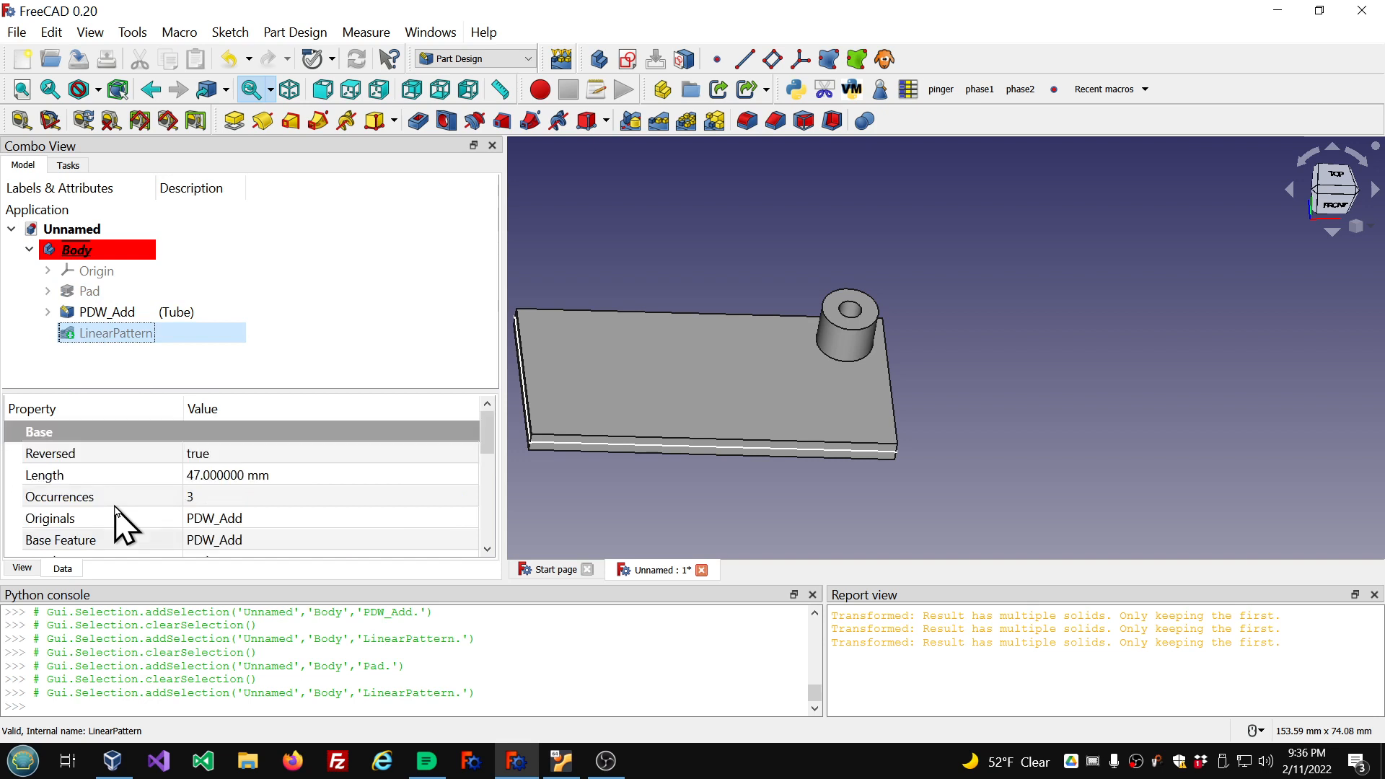
pyautogui.scroll(-2, 115, 508)
pyautogui.scroll(1, 115, 510)
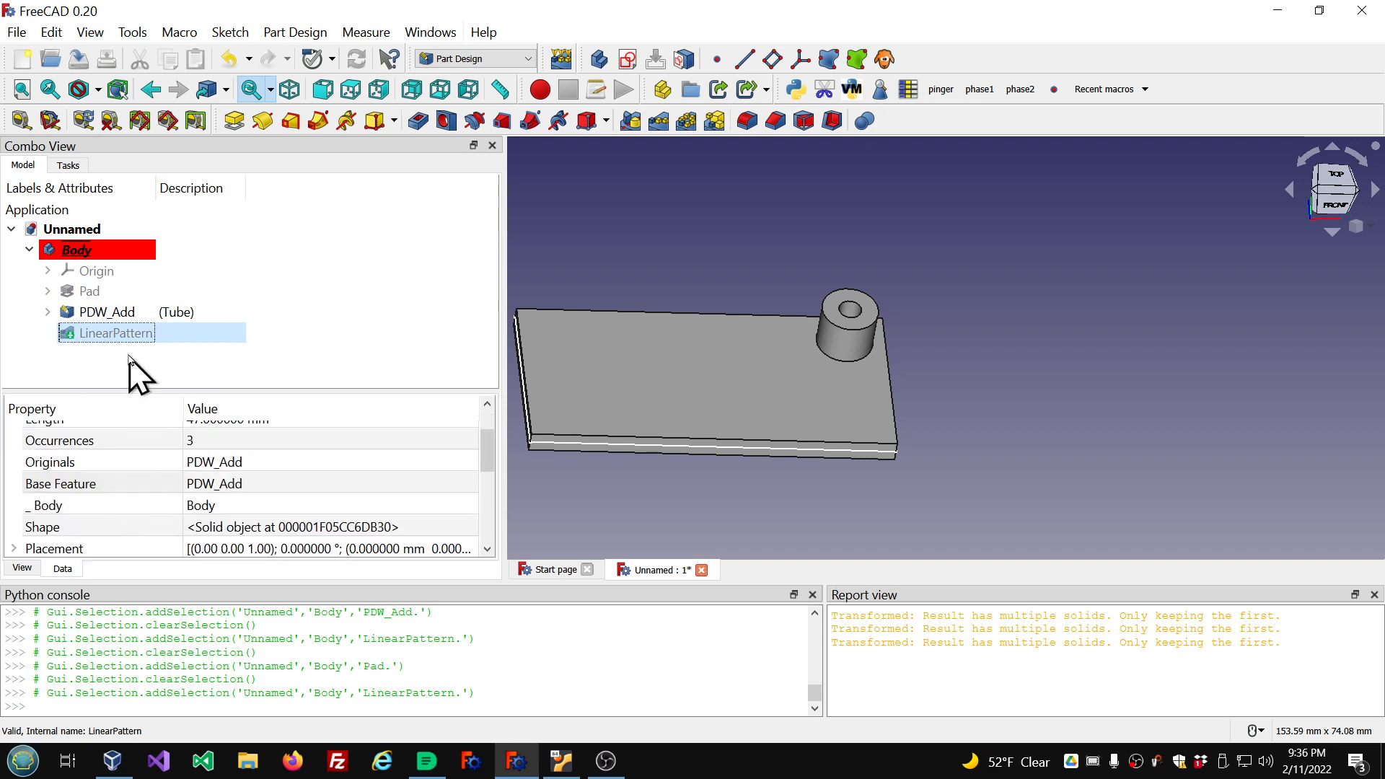
# Examine the PDW_Add wrapper's Base Feature, Shape and Add Sub Shape properties
pyautogui.click(112, 318)
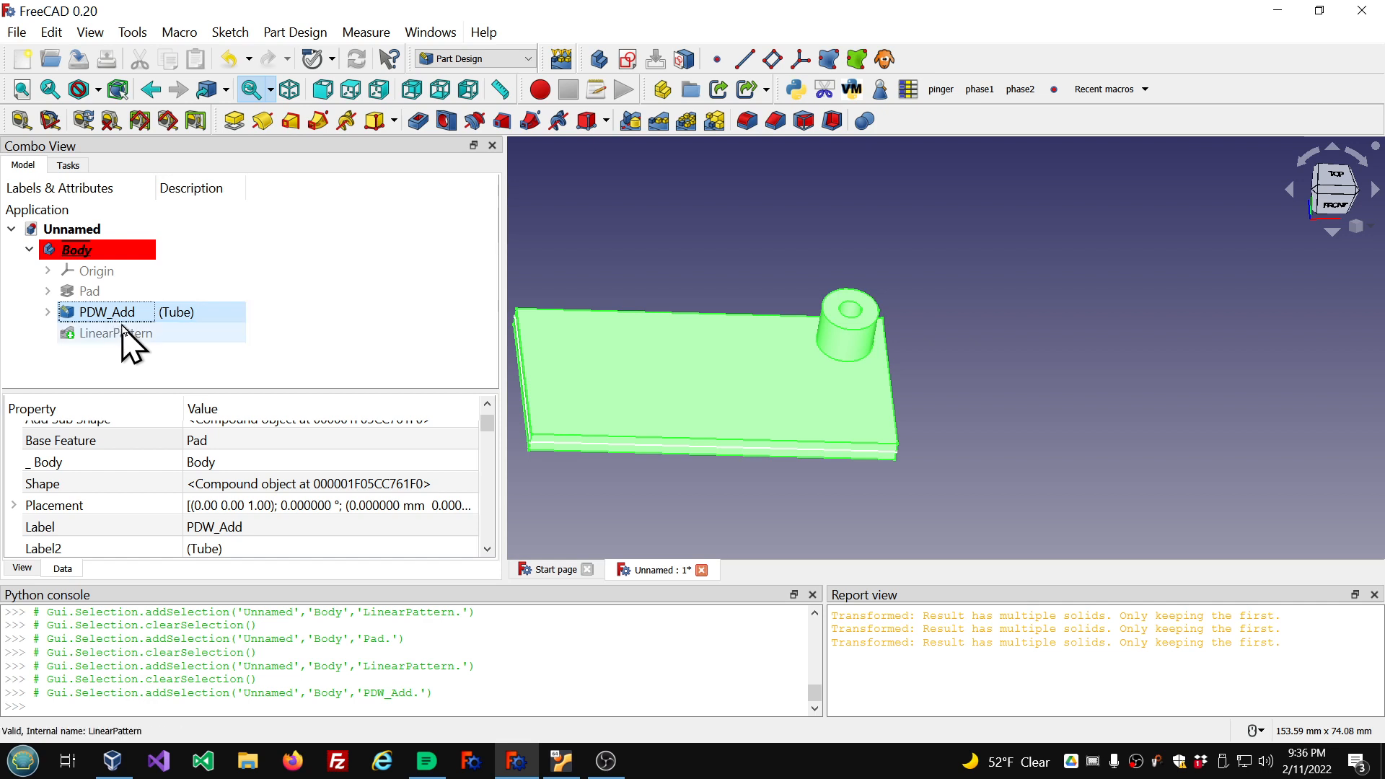
pyautogui.scroll(1, 249, 487)
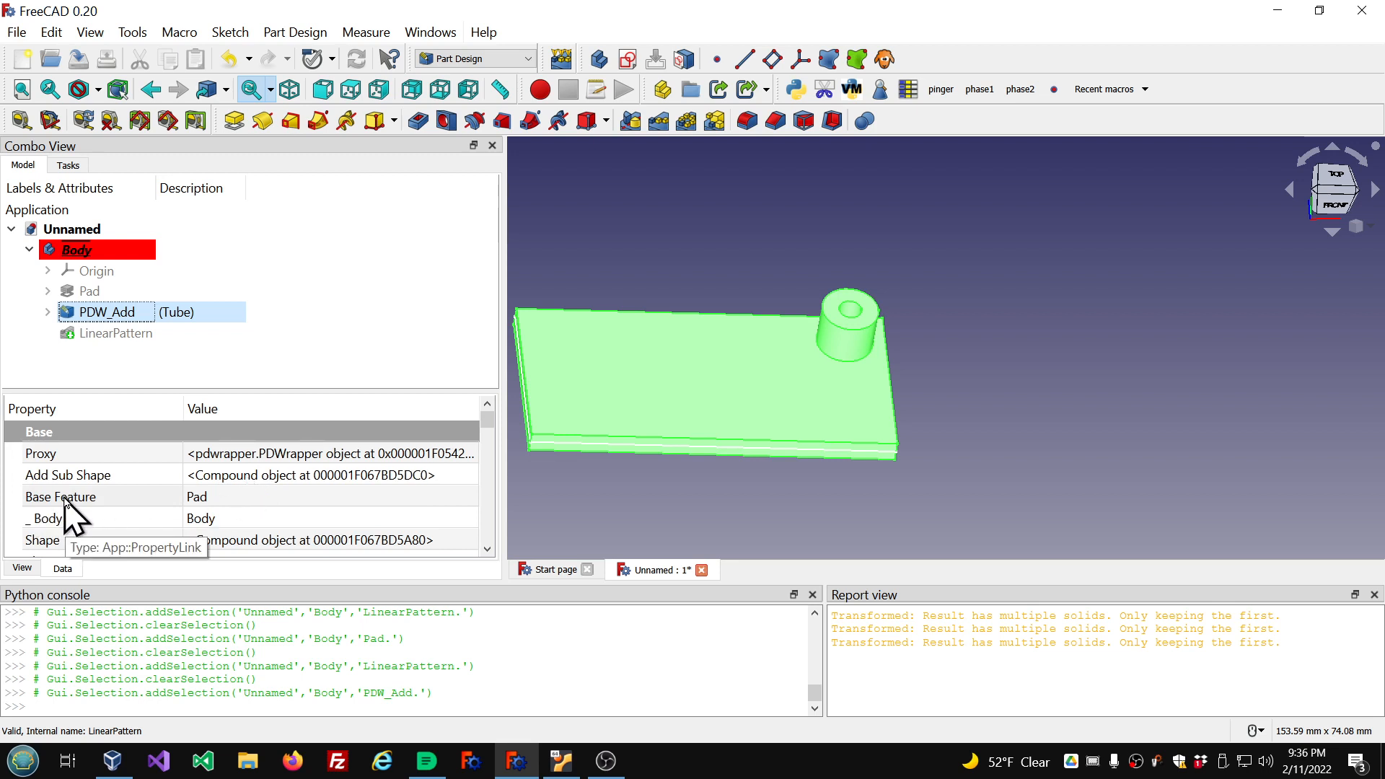
pyautogui.click(43, 541)
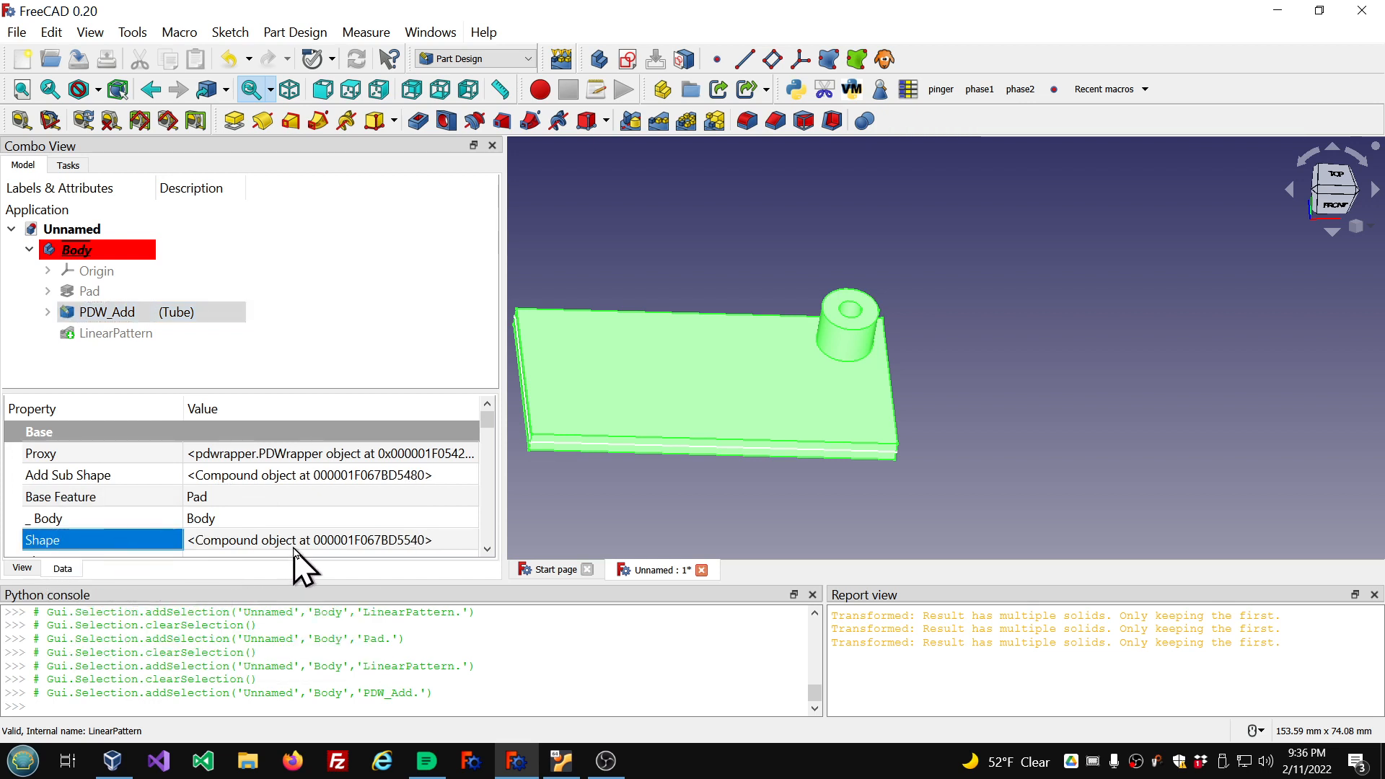
pyautogui.click(47, 476)
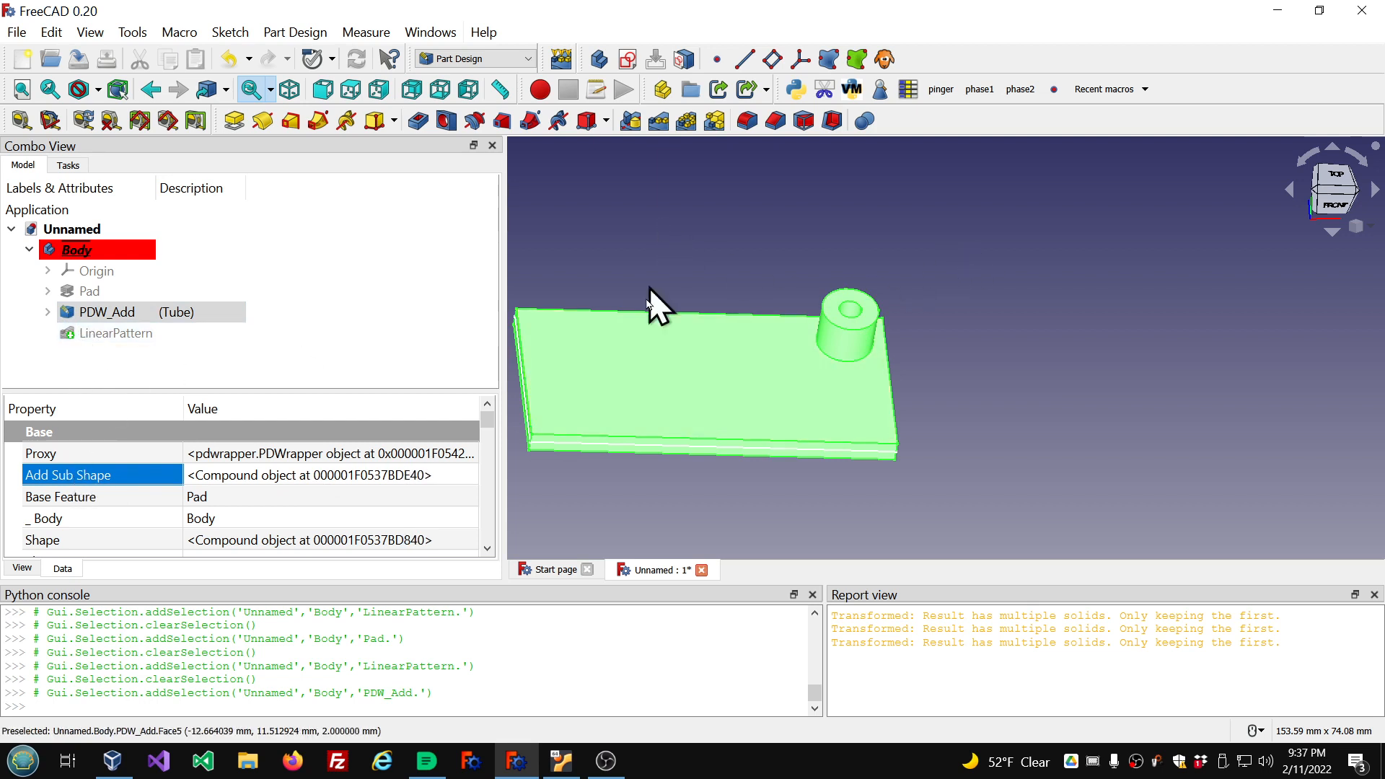
# Make the LinearPattern visible in place of the PDW_Add wrapper and clear the selection
pyautogui.click(137, 334)
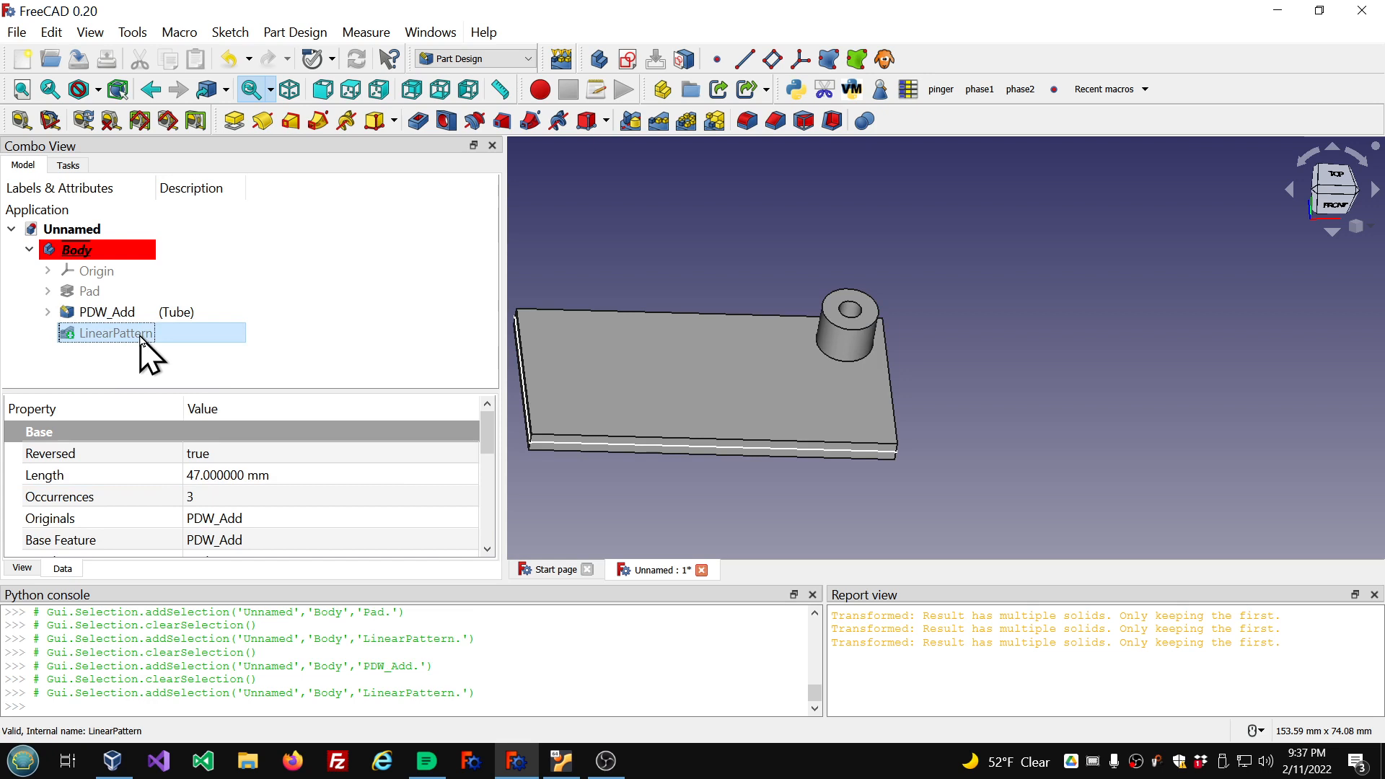
pyautogui.press('space')
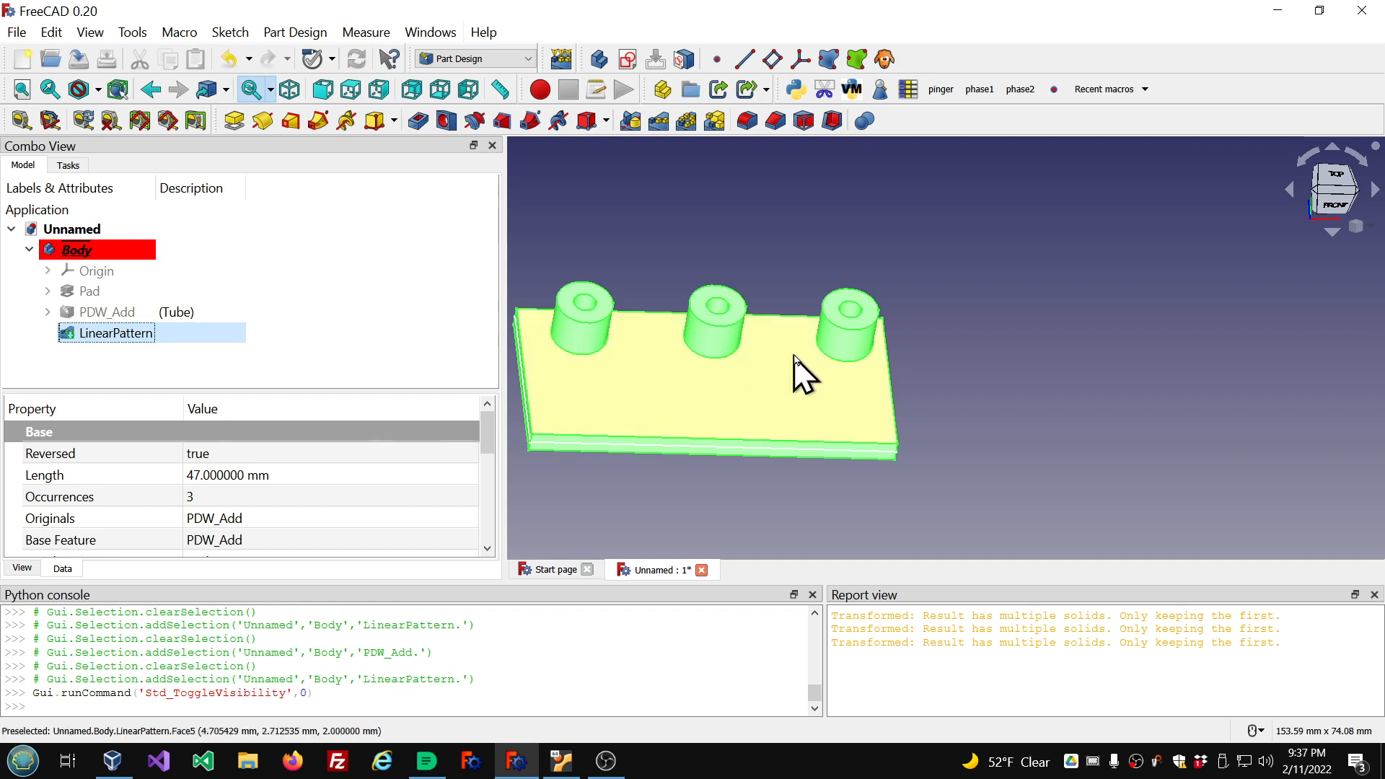
pyautogui.scroll(-1, 942, 370)
pyautogui.scroll(-1, 943, 370)
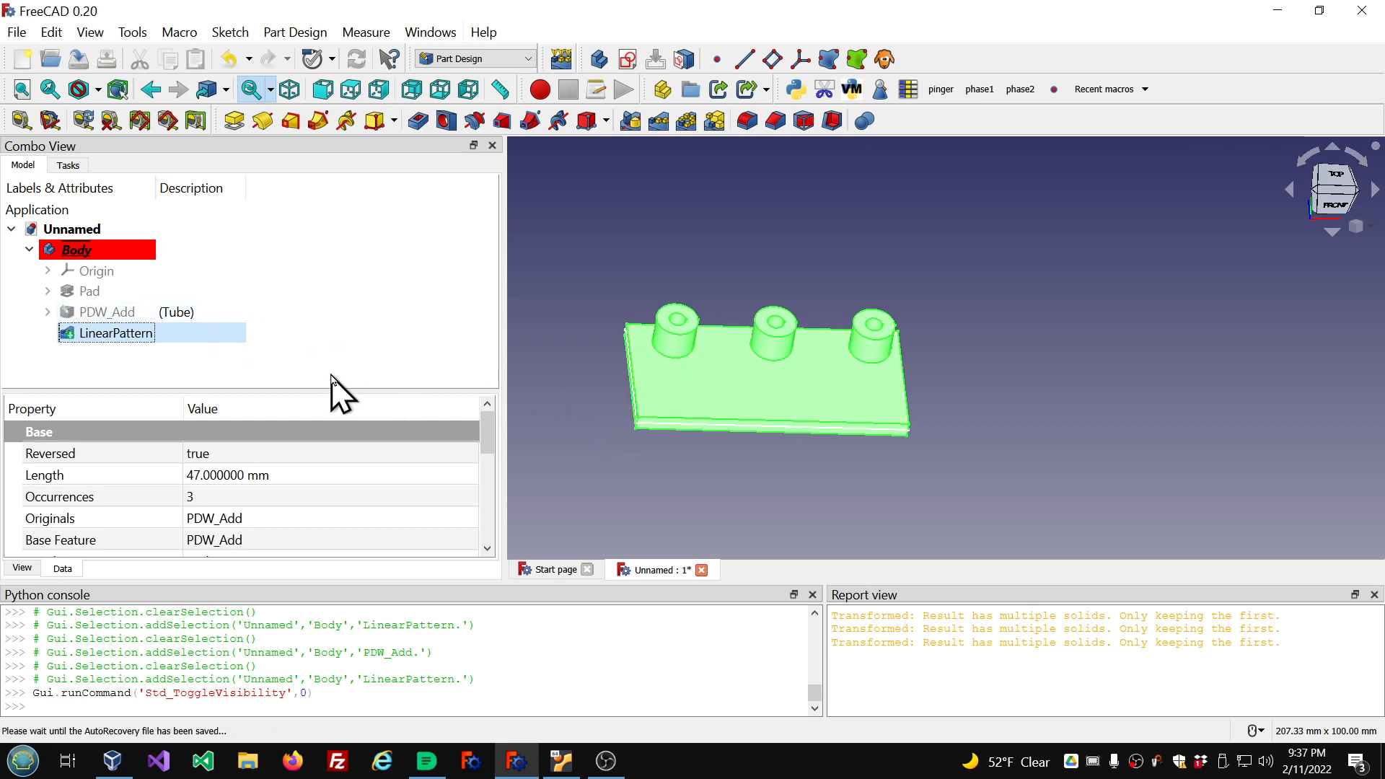
pyautogui.scroll(1, 709, 406)
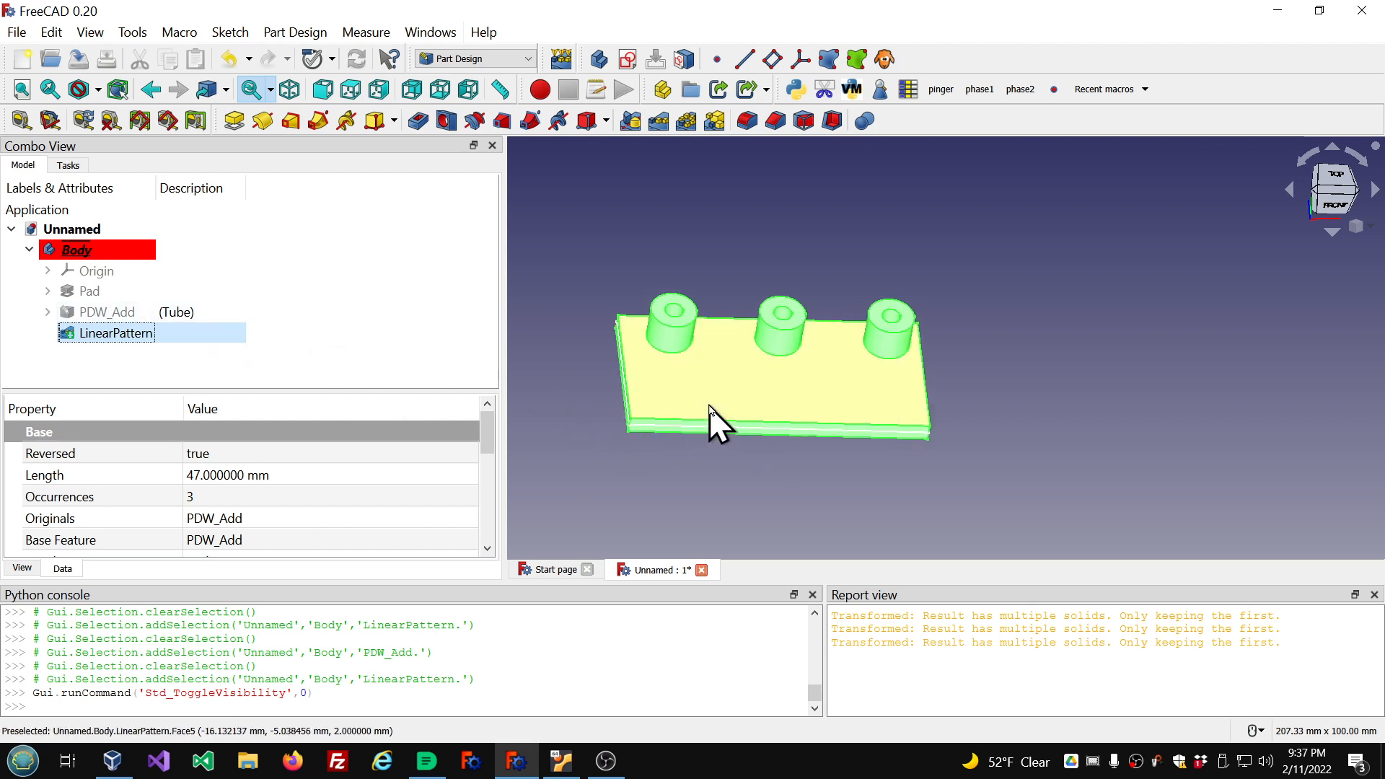
pyautogui.click(798, 222)
pyautogui.scroll(4, 797, 270)
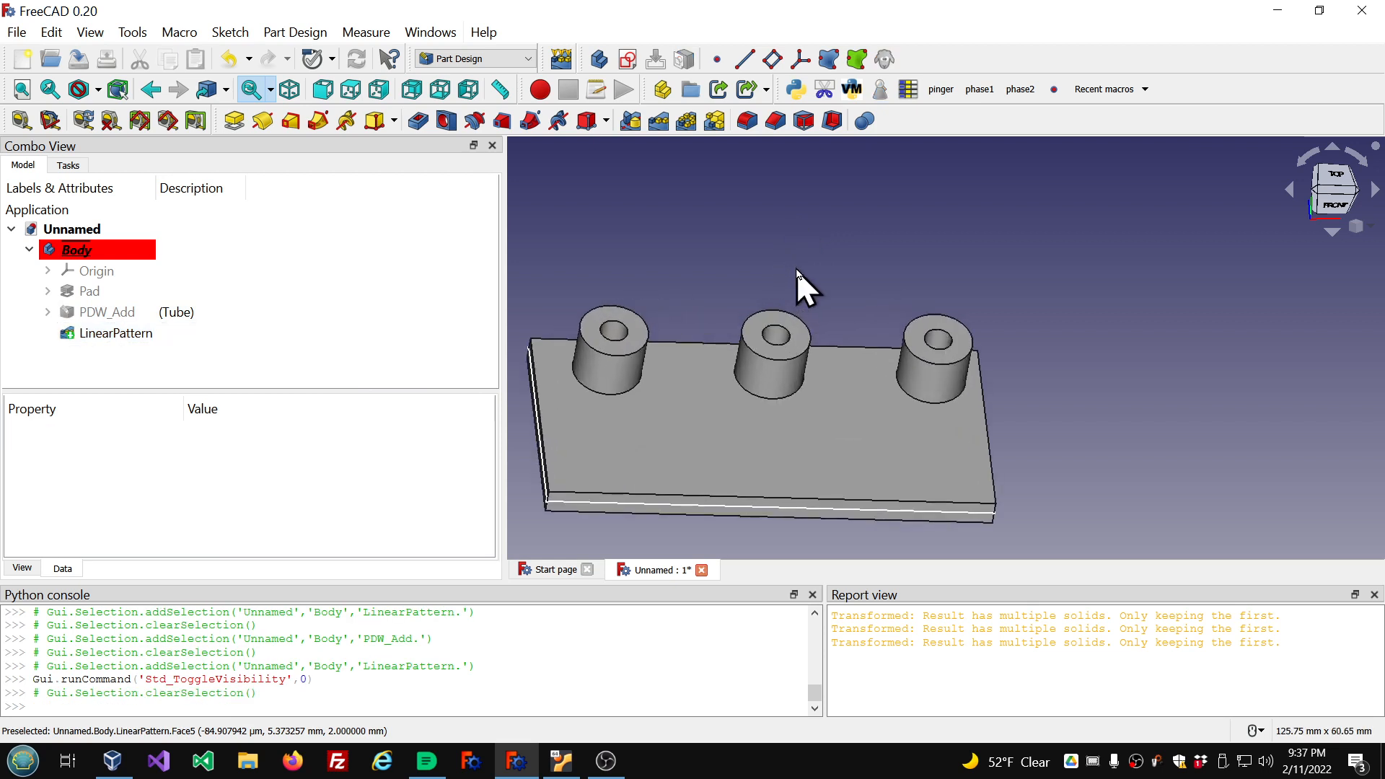
# Turn off the display of all hidden properties for the PDW_Add wrapper
pyautogui.click(115, 318)
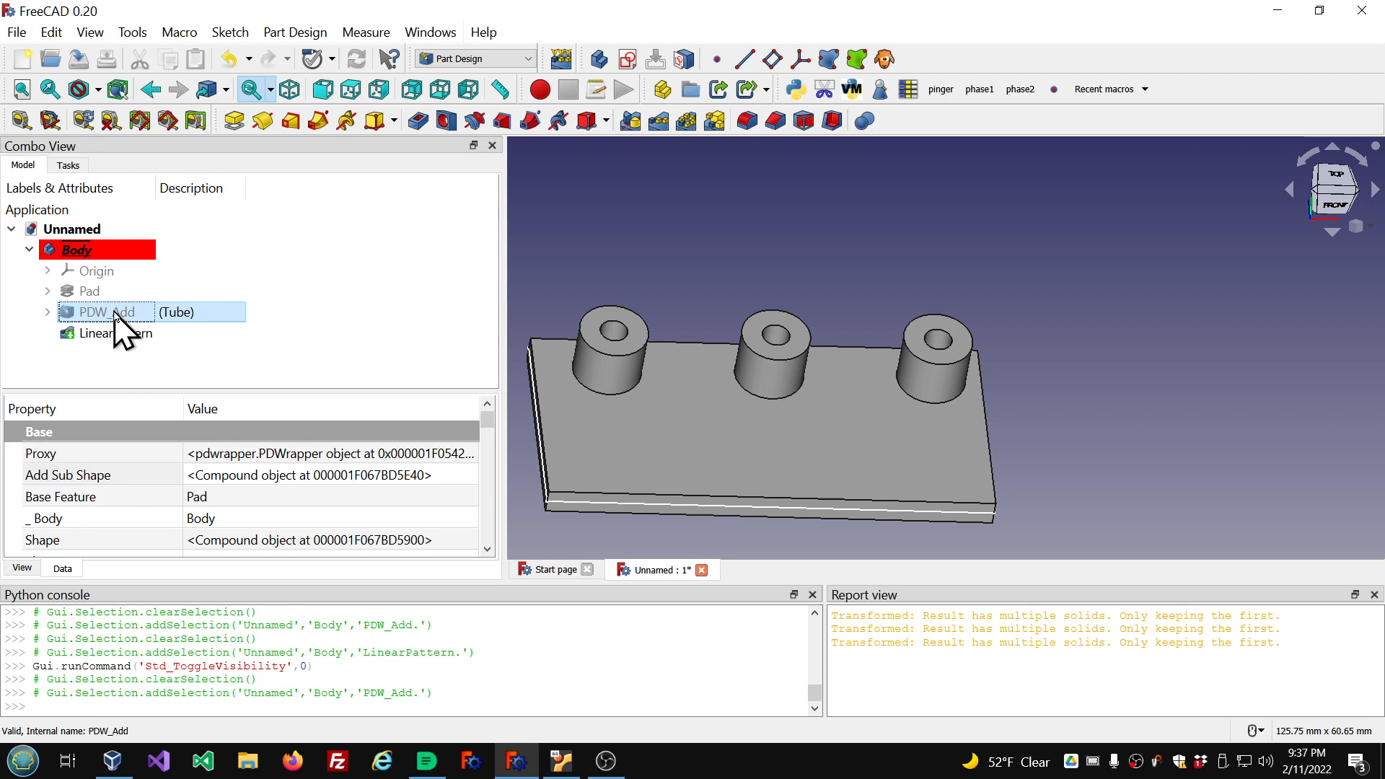
pyautogui.rightClick(73, 474)
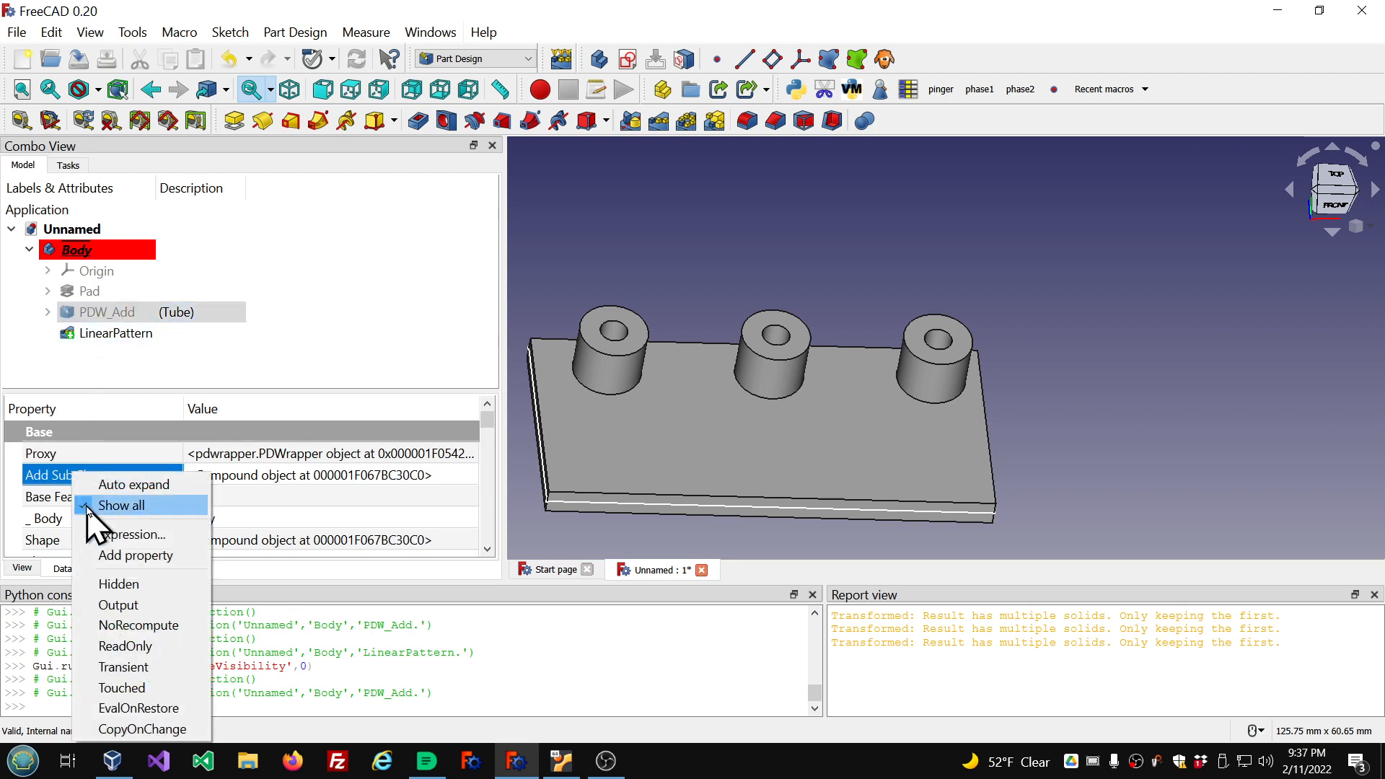
pyautogui.click(86, 506)
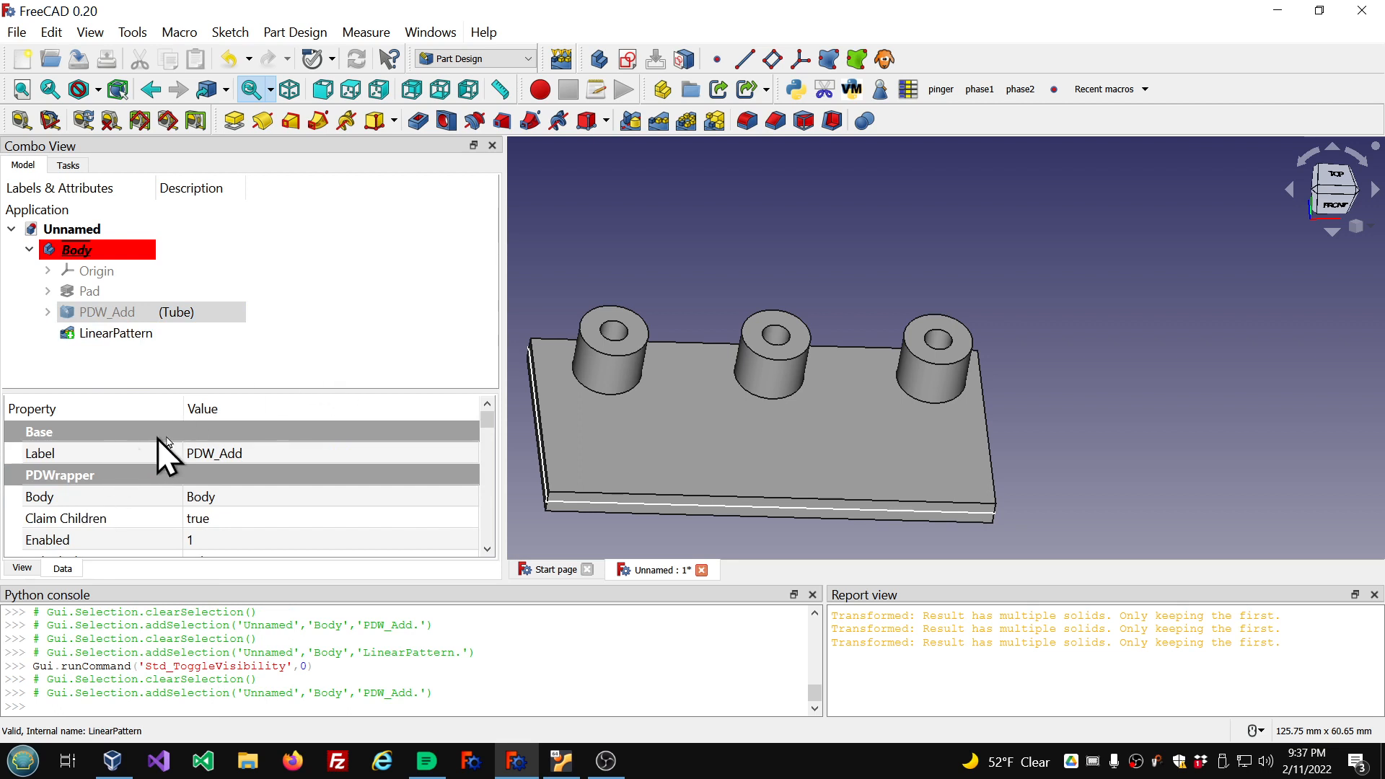
# Enlarge the property list and browse PDW_Add's pattern, placement, tip and user interface properties, ending at the Tip Offset group
pyautogui.click(138, 313)
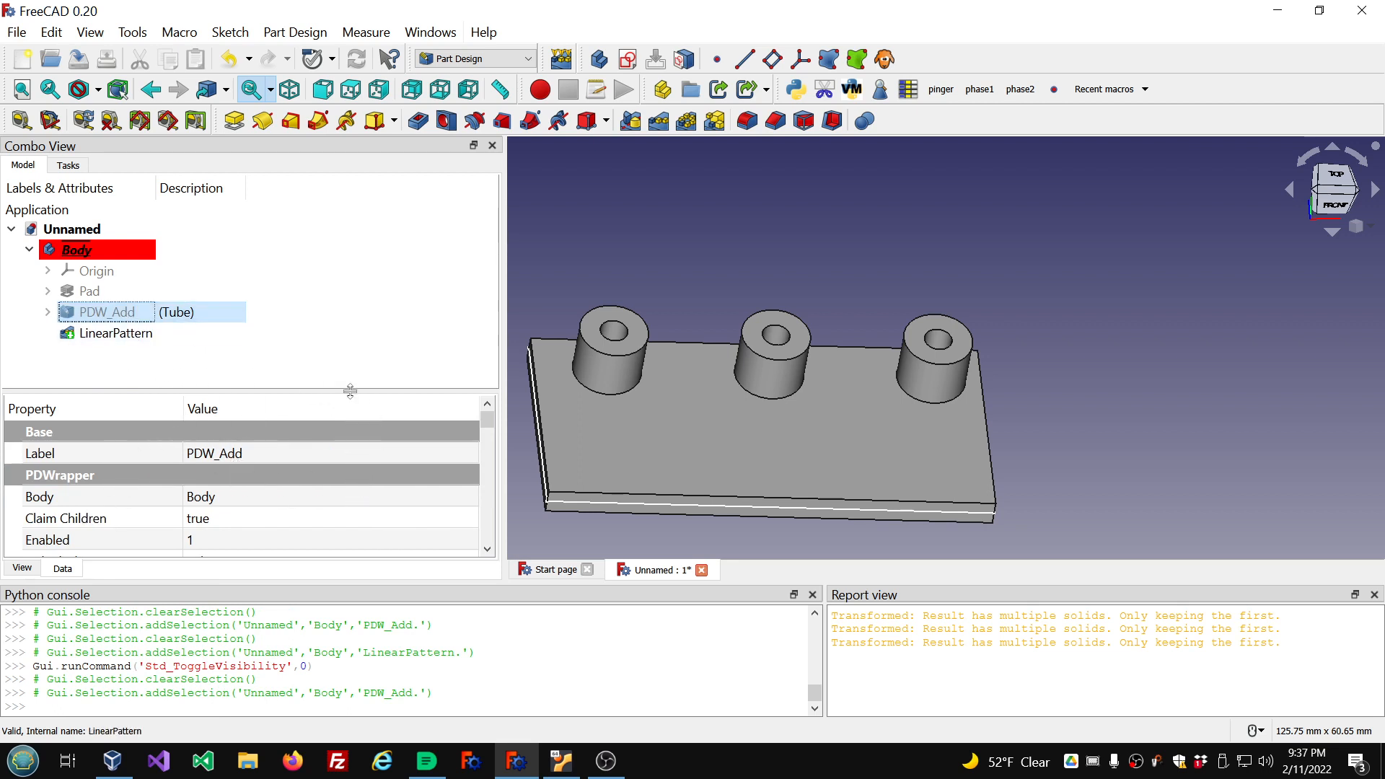
pyautogui.moveTo(351, 391); pyautogui.dragTo(355, 329)
pyautogui.scroll(-4, 360, 422)
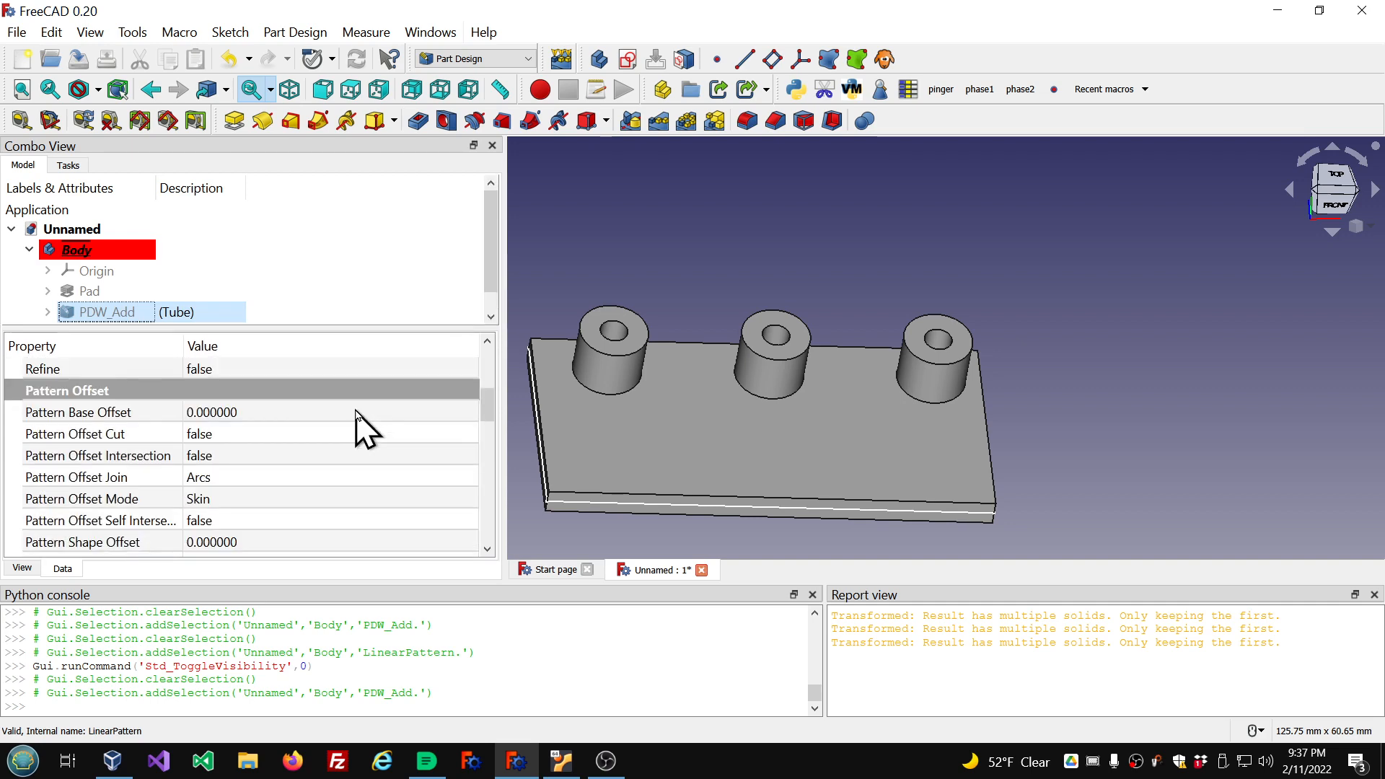
pyautogui.scroll(-3, 357, 424)
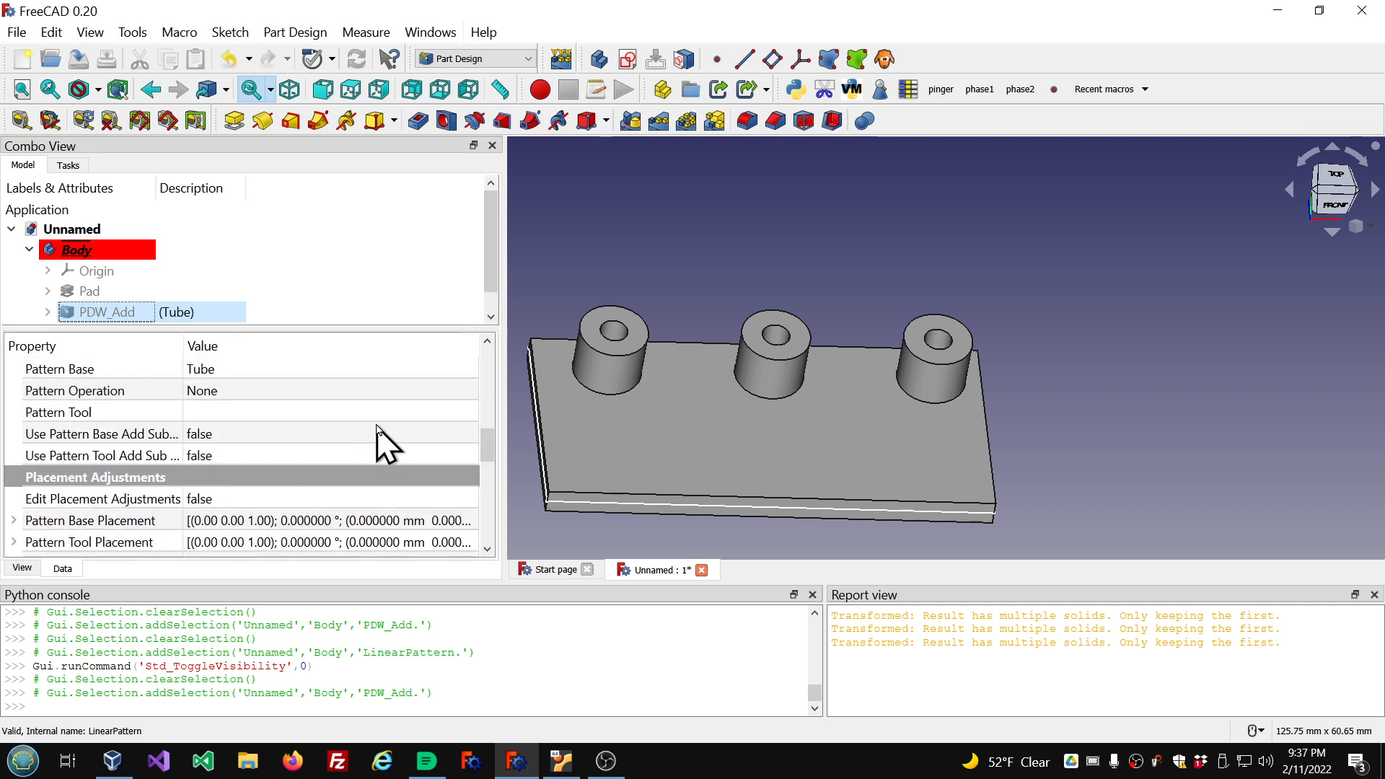
pyautogui.scroll(-7, 366, 415)
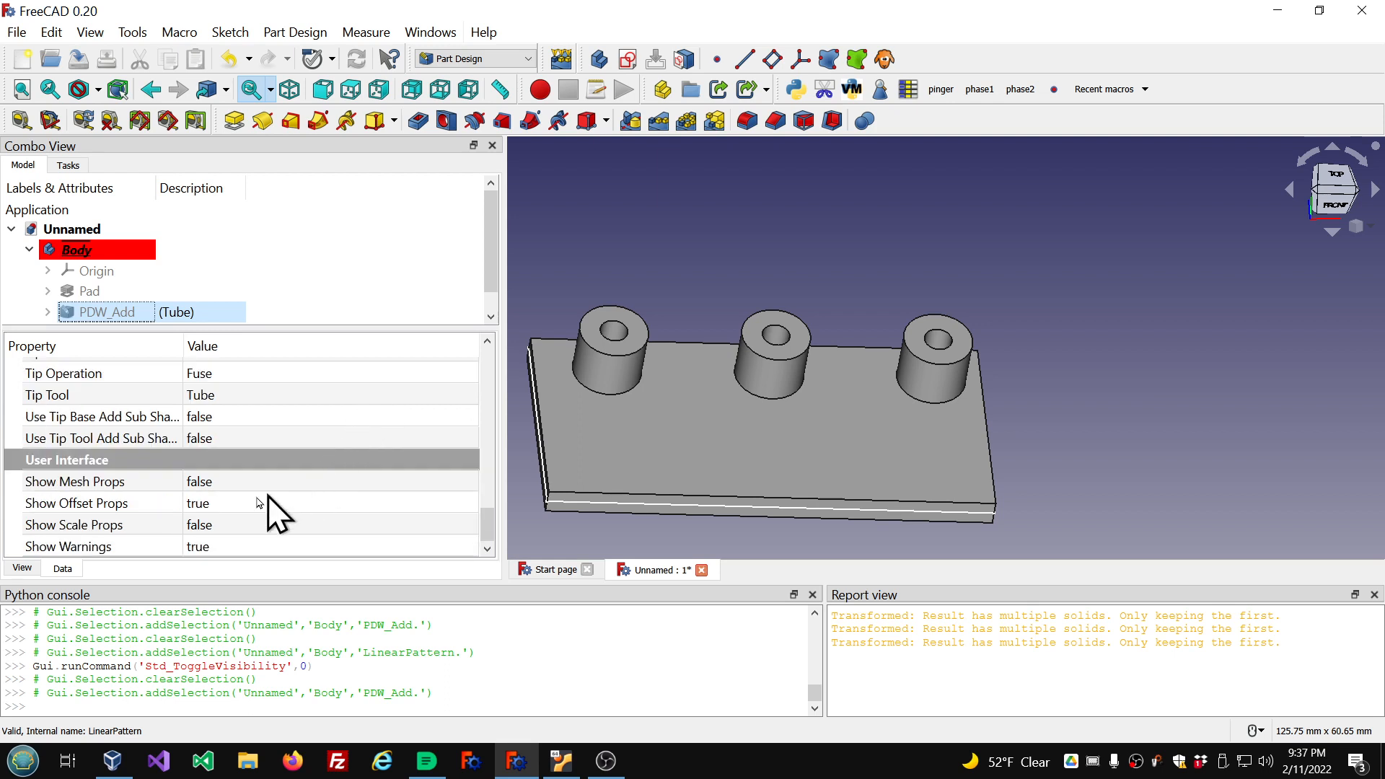
pyautogui.scroll(1, 329, 469)
pyautogui.scroll(3, 328, 473)
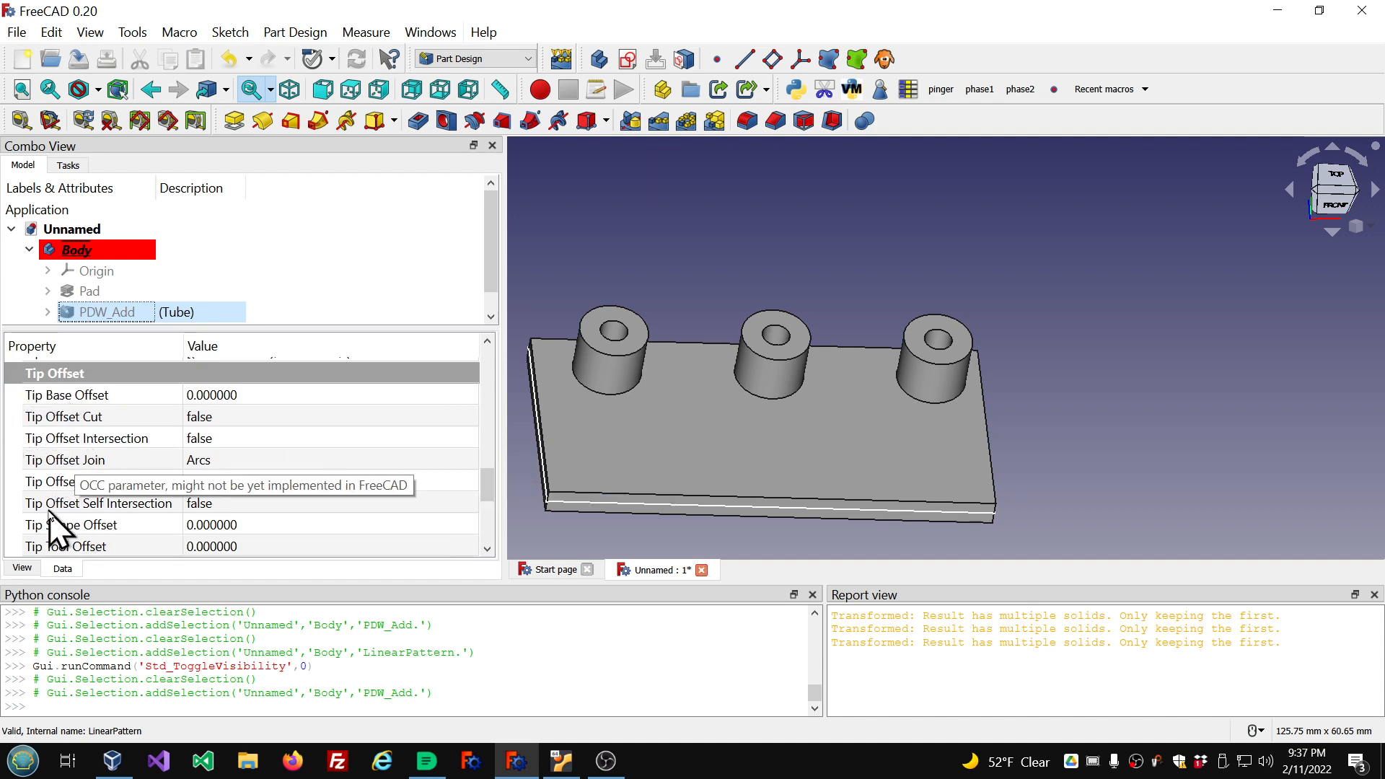
# Set PDW_Add's Tip Shape Offset to 1 and inspect the offset shape from the front
pyautogui.click(297, 523)
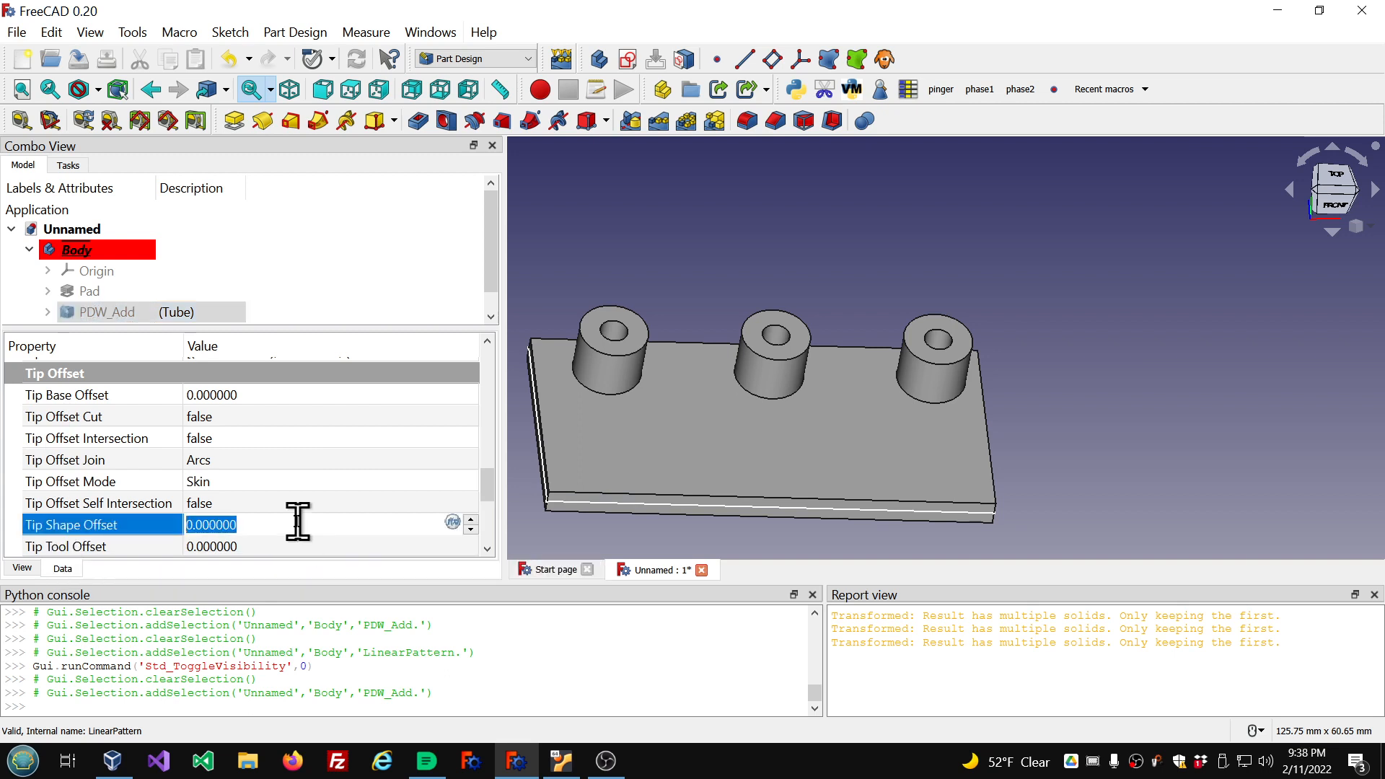
pyautogui.scroll(1, 297, 524)
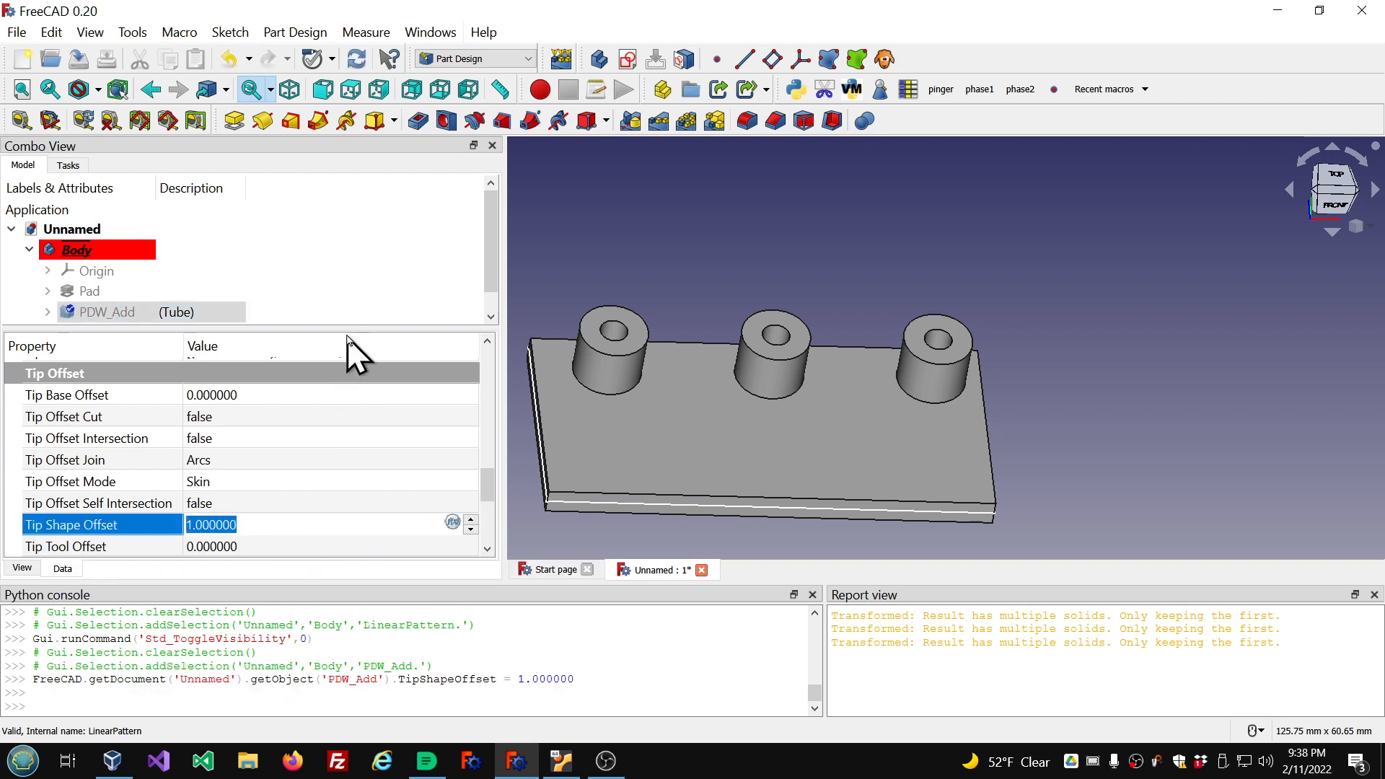
pyautogui.click(357, 380)
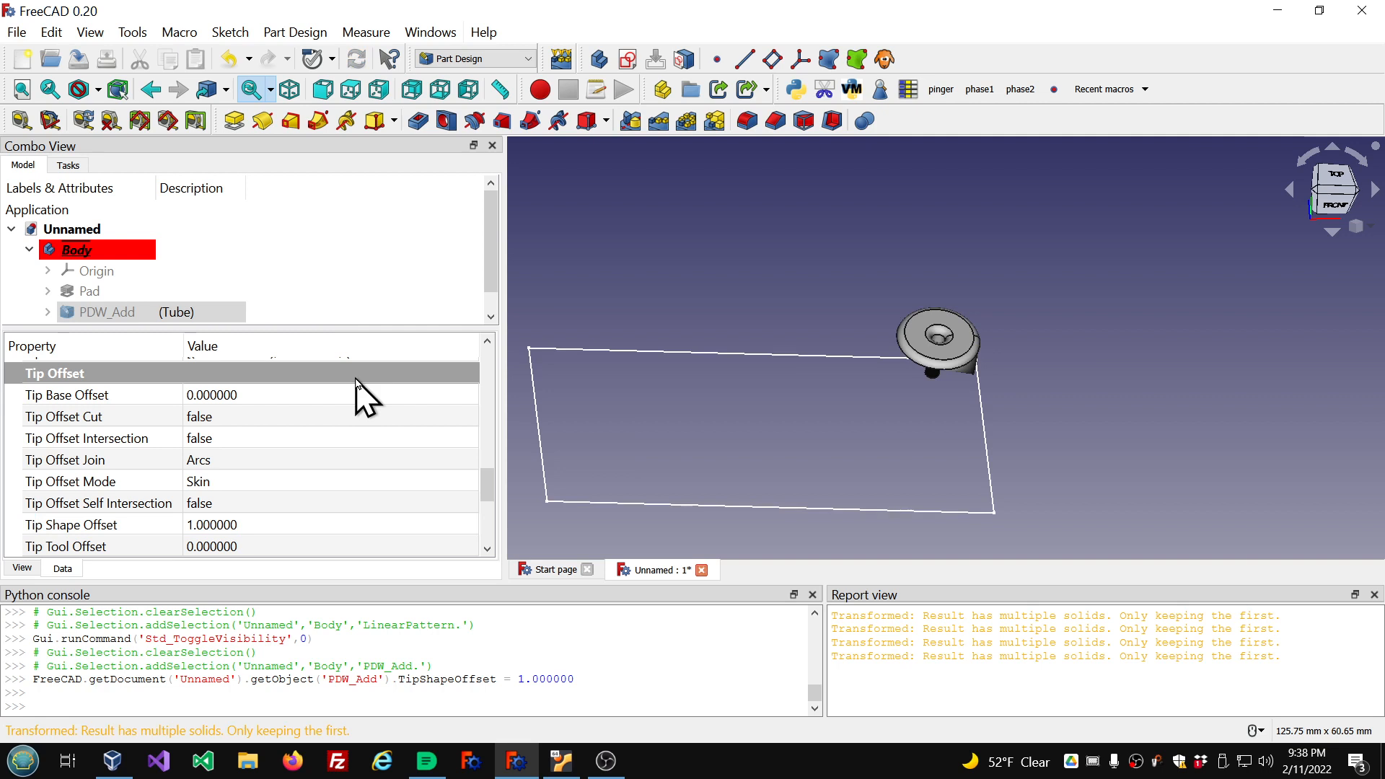
pyautogui.moveTo(938, 390)
pyautogui.mouseDown(button='middle')
pyautogui.moveTo(920, 379)
pyautogui.moveTo(997, 318)
pyautogui.moveTo(929, 399)
pyautogui.mouseUp(button='middle')
pyautogui.scroll(3, 915, 426)
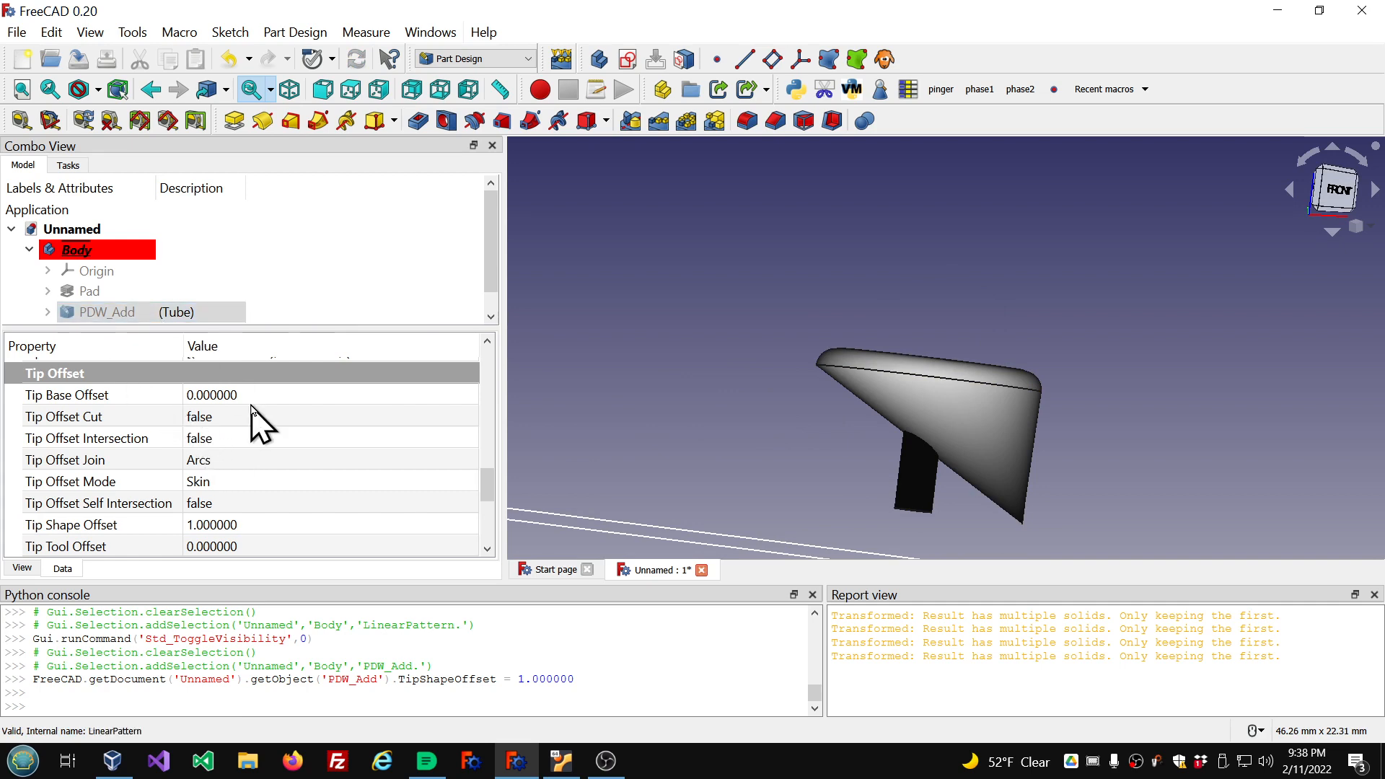
# Reset PDW_Add's Tip Shape Offset to 0
pyautogui.scroll(-3, 254, 419)
pyautogui.scroll(-1, 254, 418)
pyautogui.scroll(4, 254, 419)
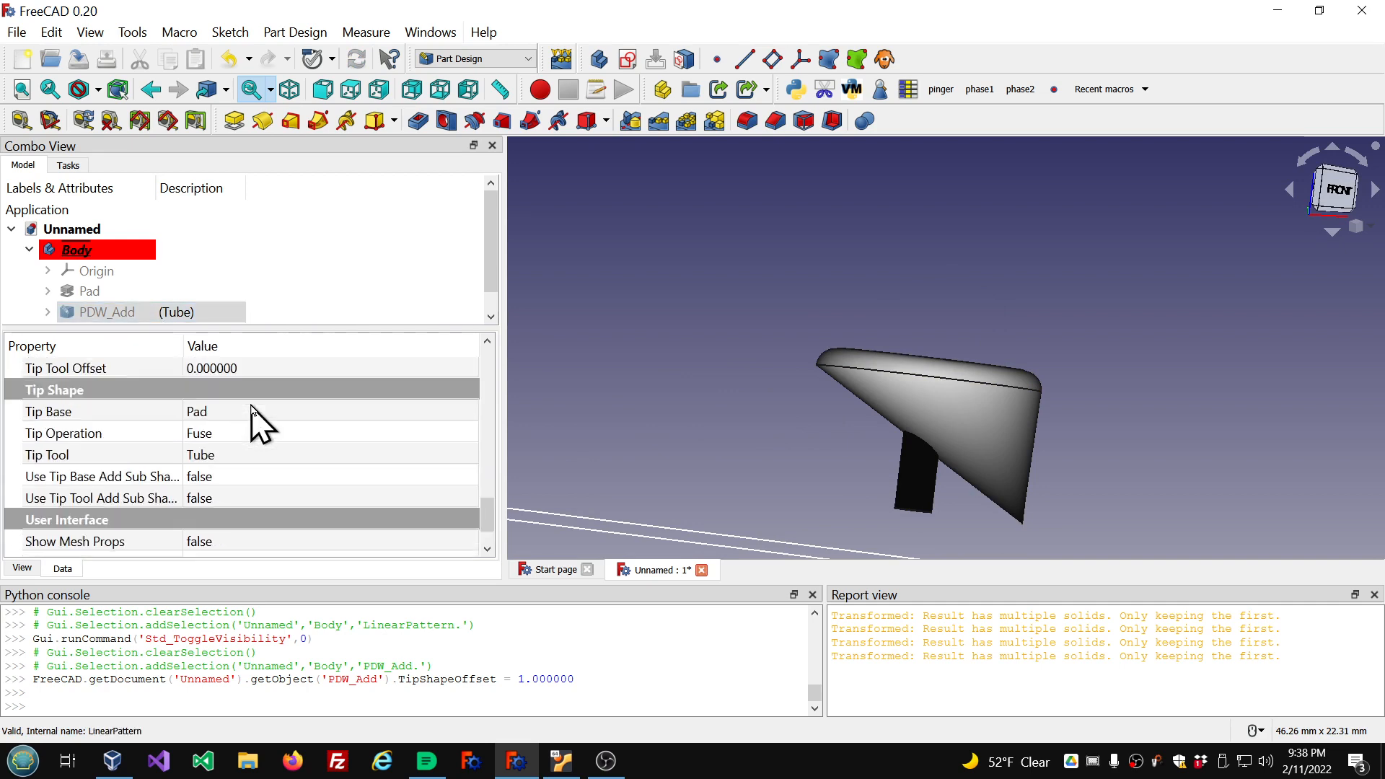
pyautogui.scroll(1, 254, 418)
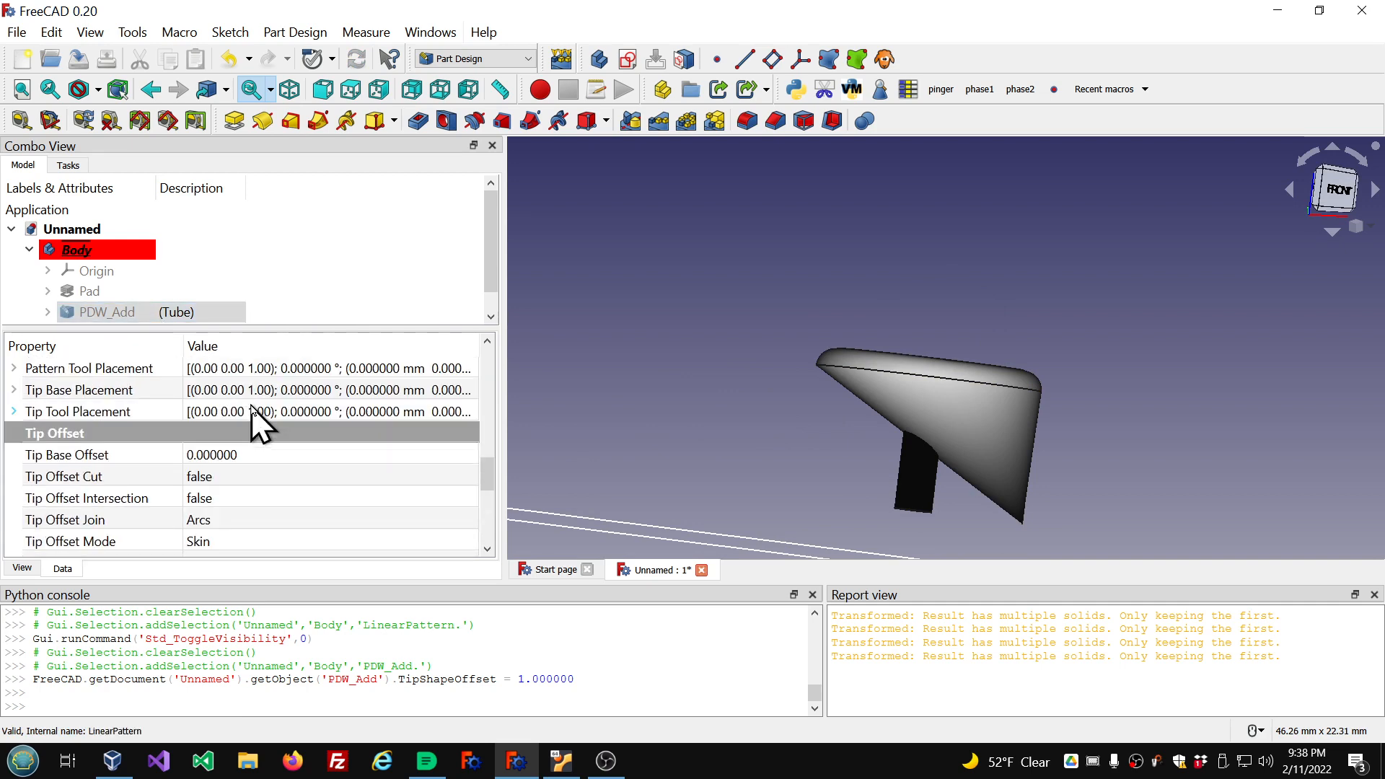
pyautogui.scroll(-2, 254, 419)
pyautogui.scroll(1, 254, 418)
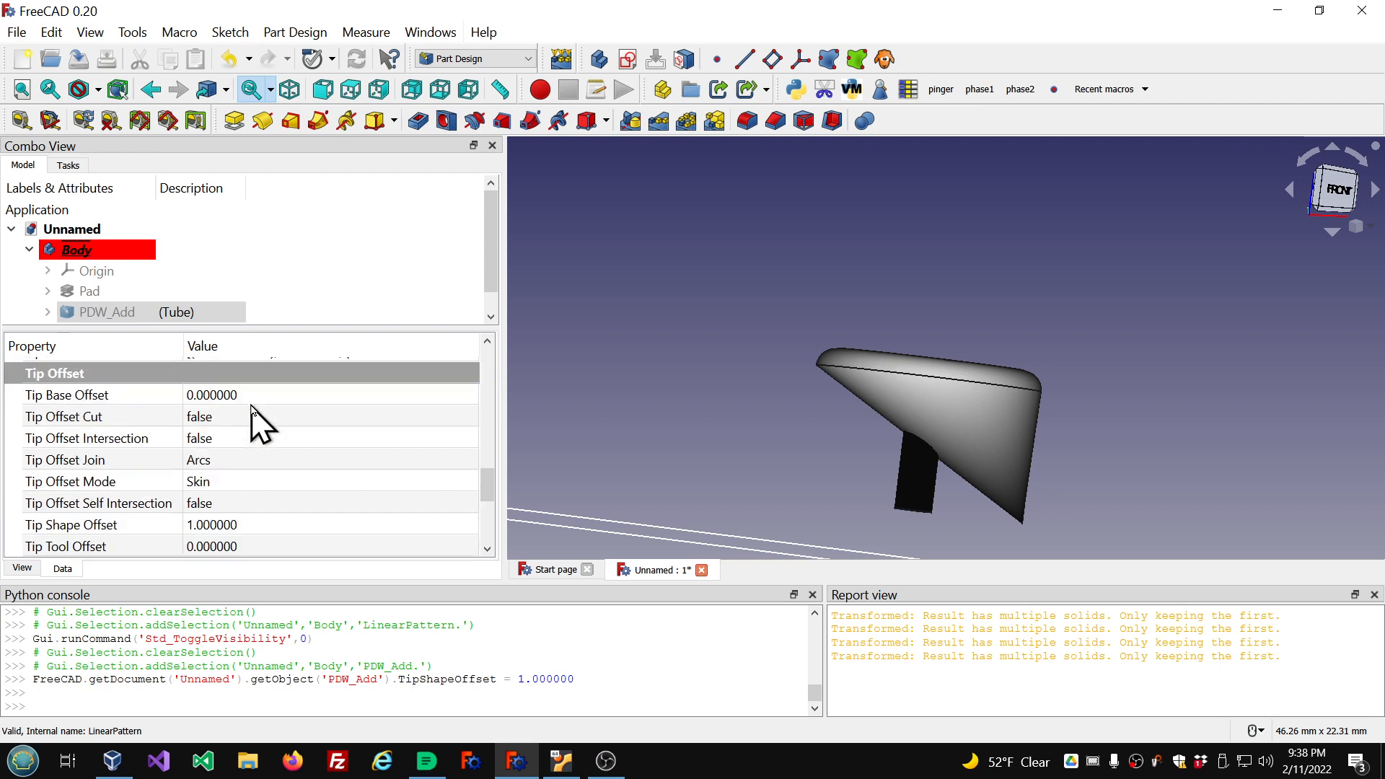
pyautogui.click(292, 525)
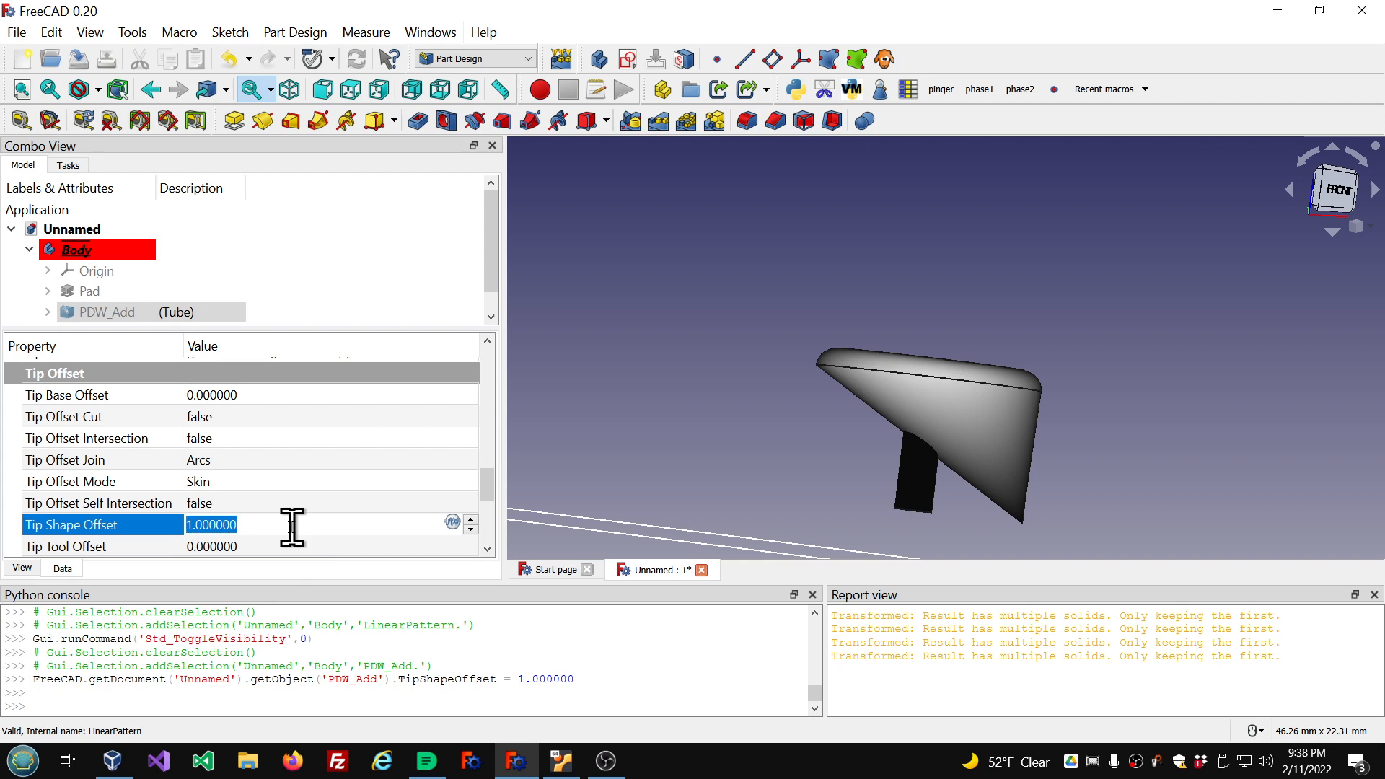
pyautogui.scroll(-1, 292, 525)
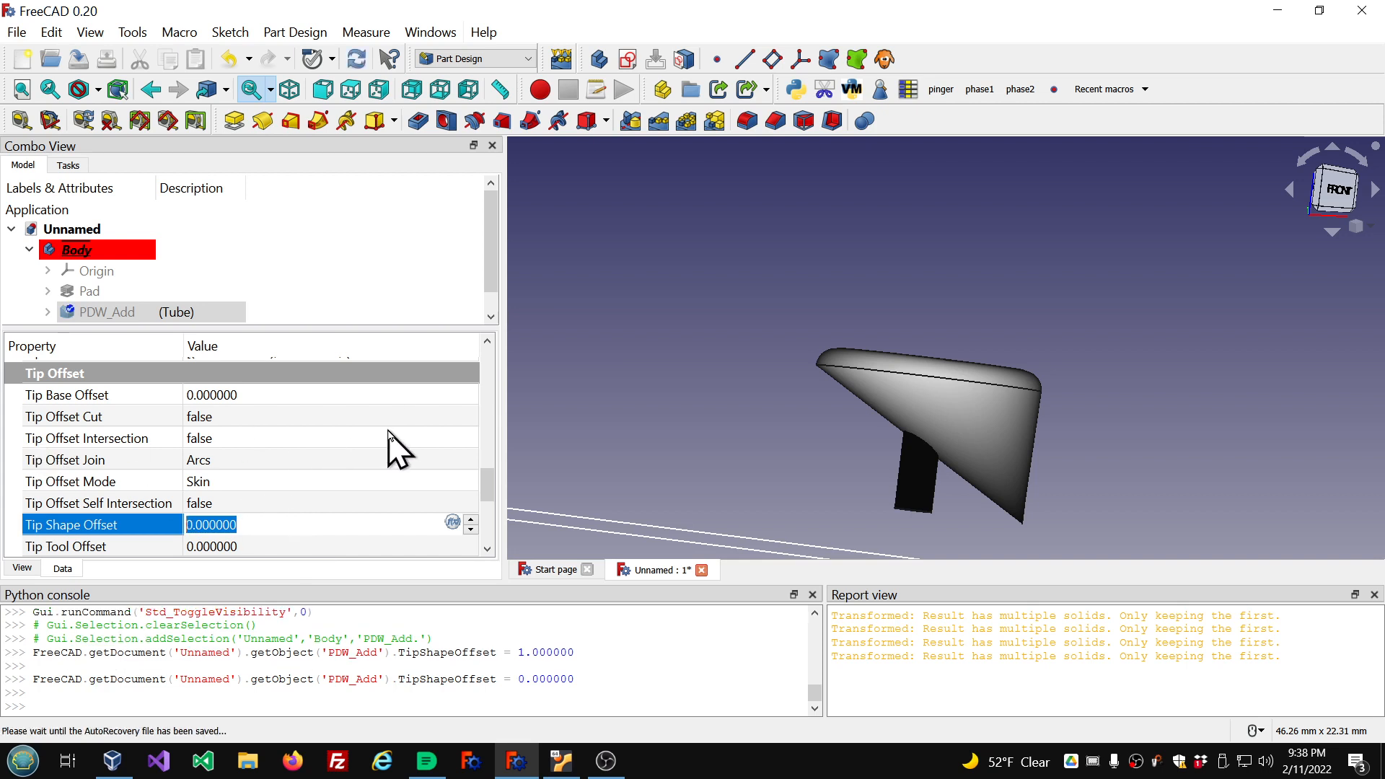
pyautogui.click(346, 418)
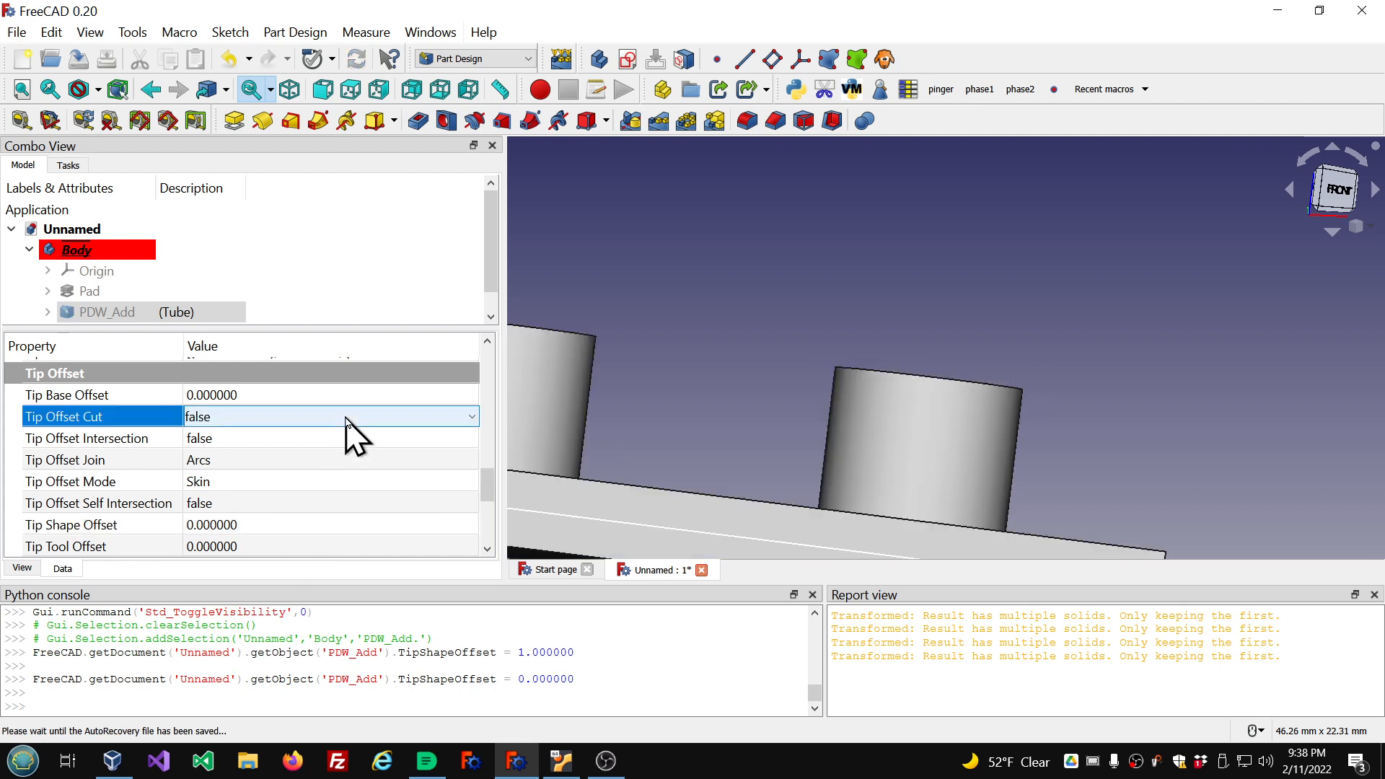
# Set PDW_Add's Tip Tool Offset to 1 and inspect the offset tube on the plate
pyautogui.click(268, 546)
pyautogui.write('1')
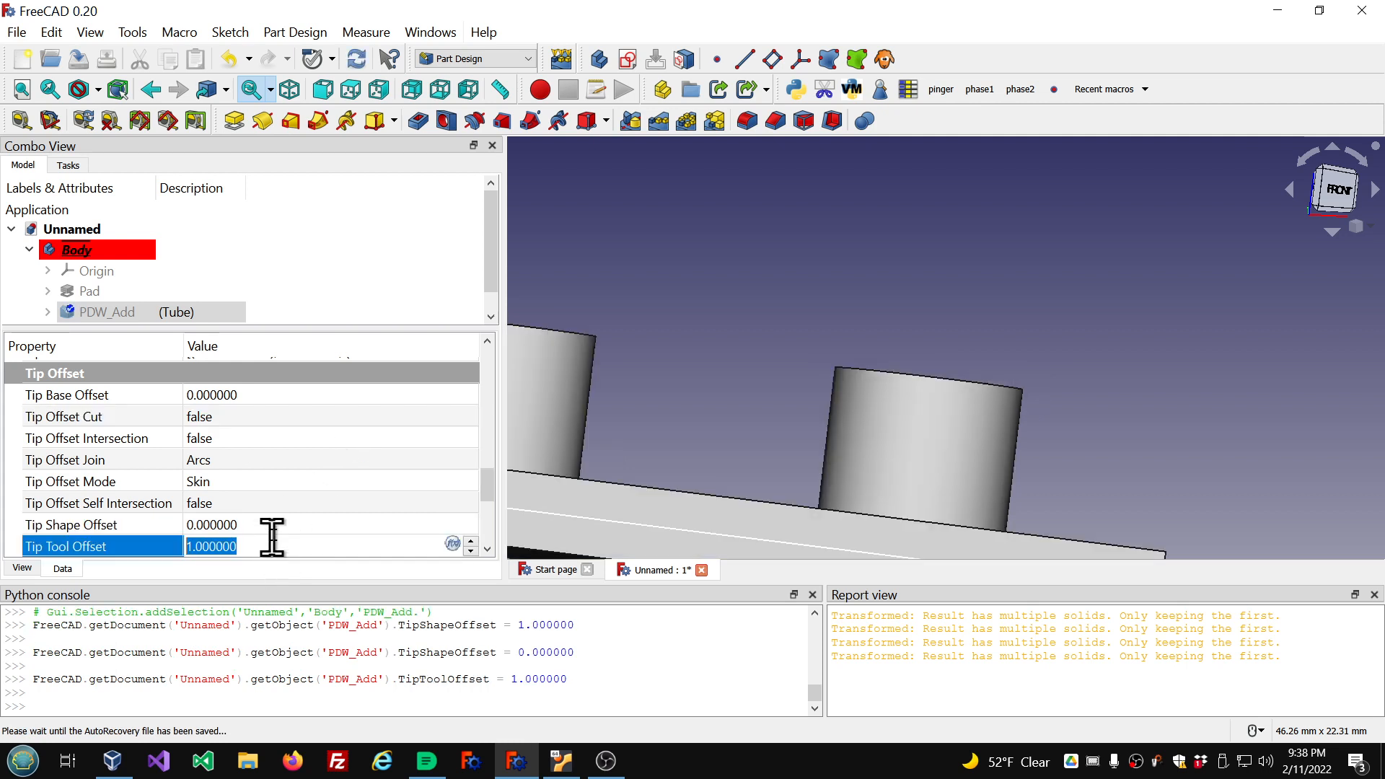
pyautogui.click(347, 438)
pyautogui.press('0')
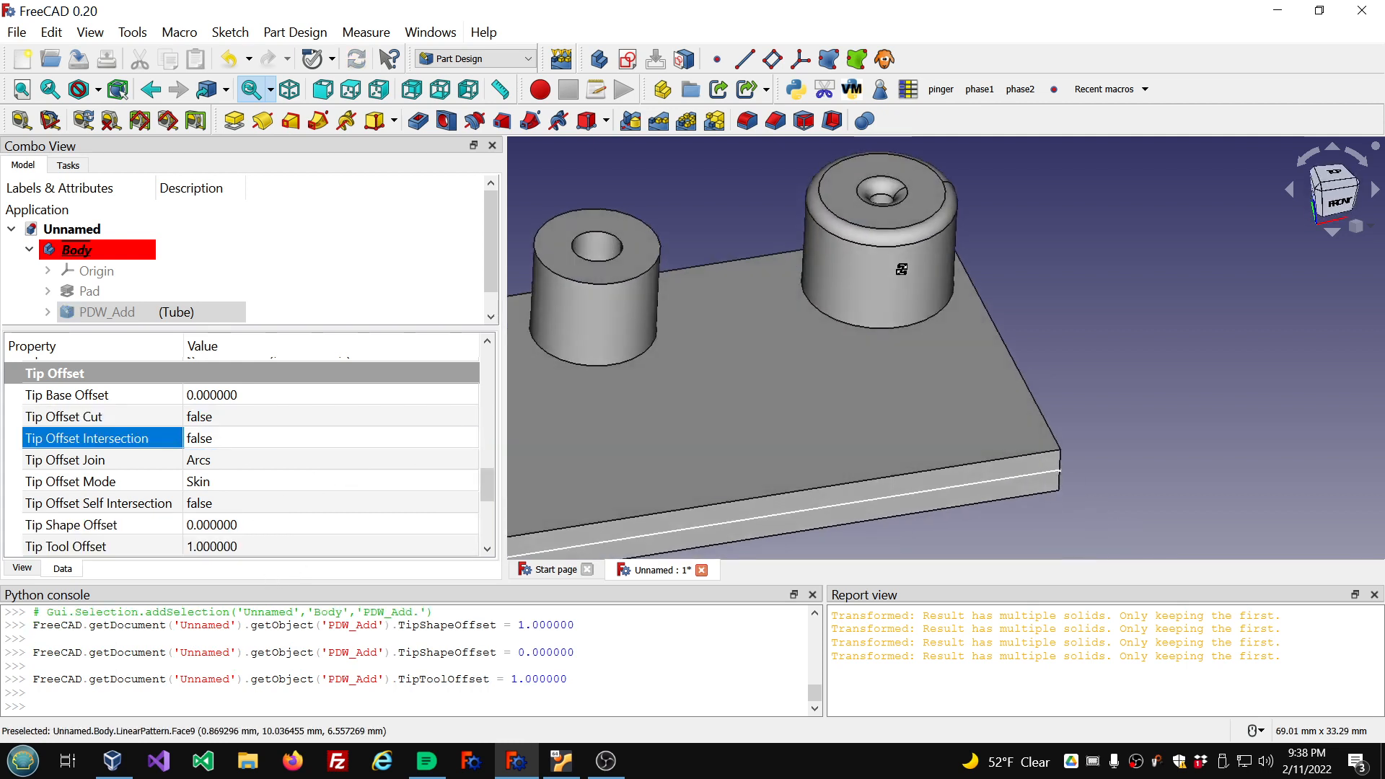
# Browse PDW_Add's properties down to the Tip Shape group and widen the property name column to read the full names
pyautogui.scroll(2, 905, 195)
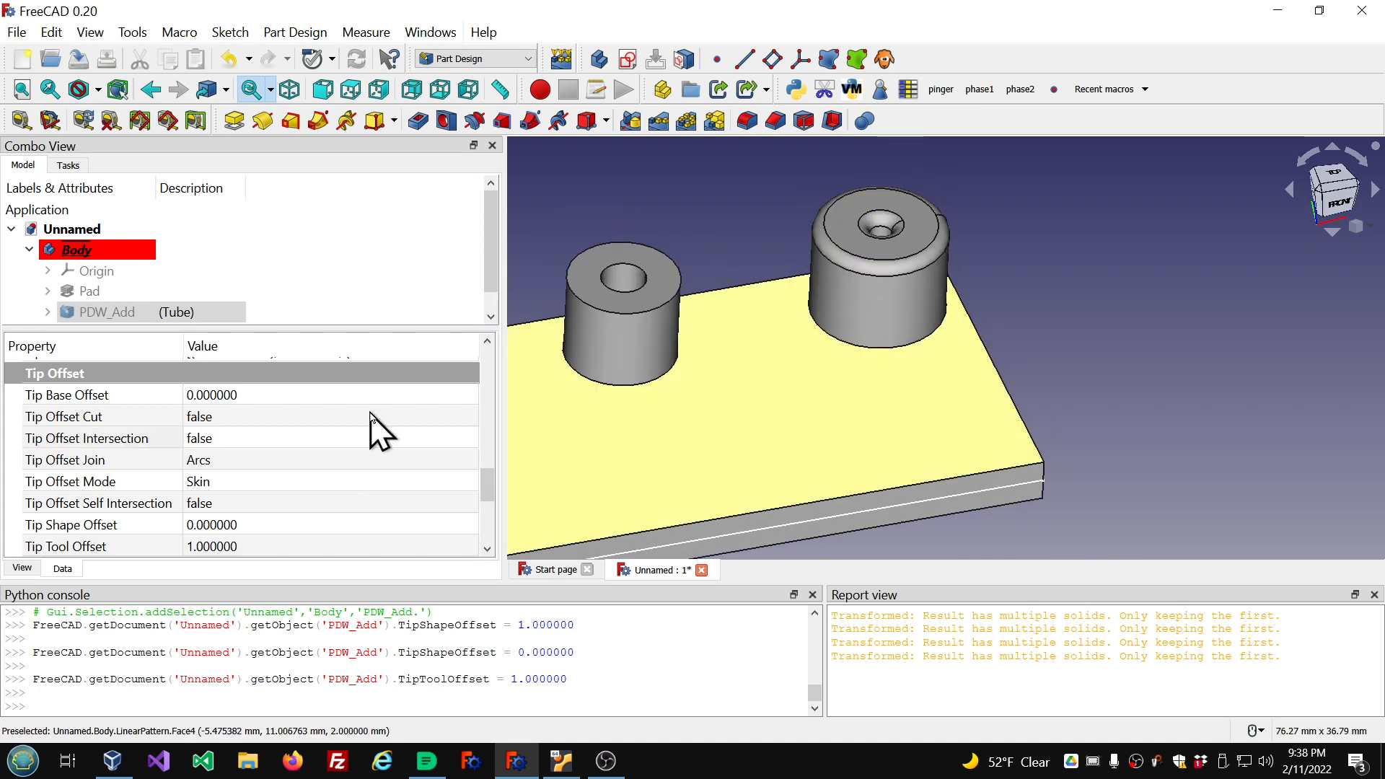
pyautogui.moveTo(483, 488); pyautogui.dragTo(486, 510)
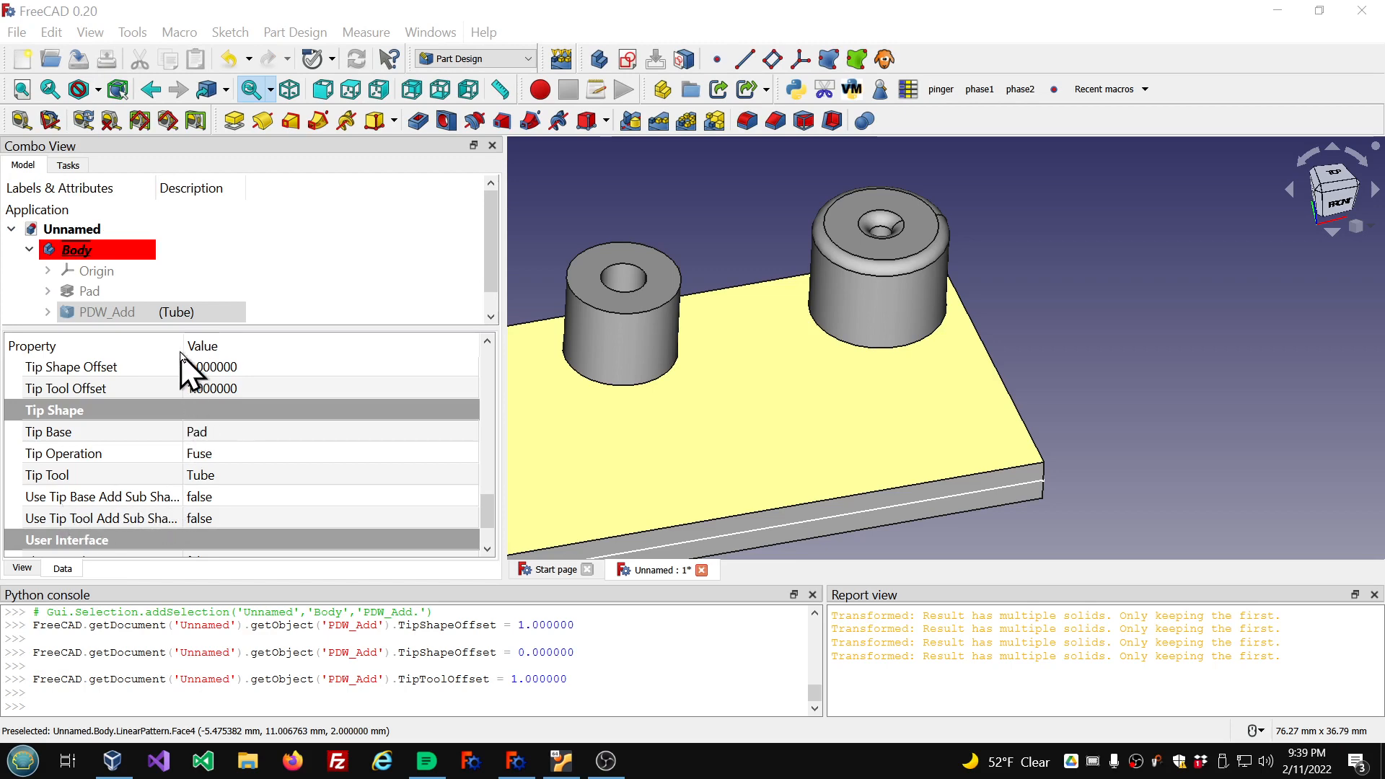
pyautogui.moveTo(184, 346); pyautogui.dragTo(225, 345)
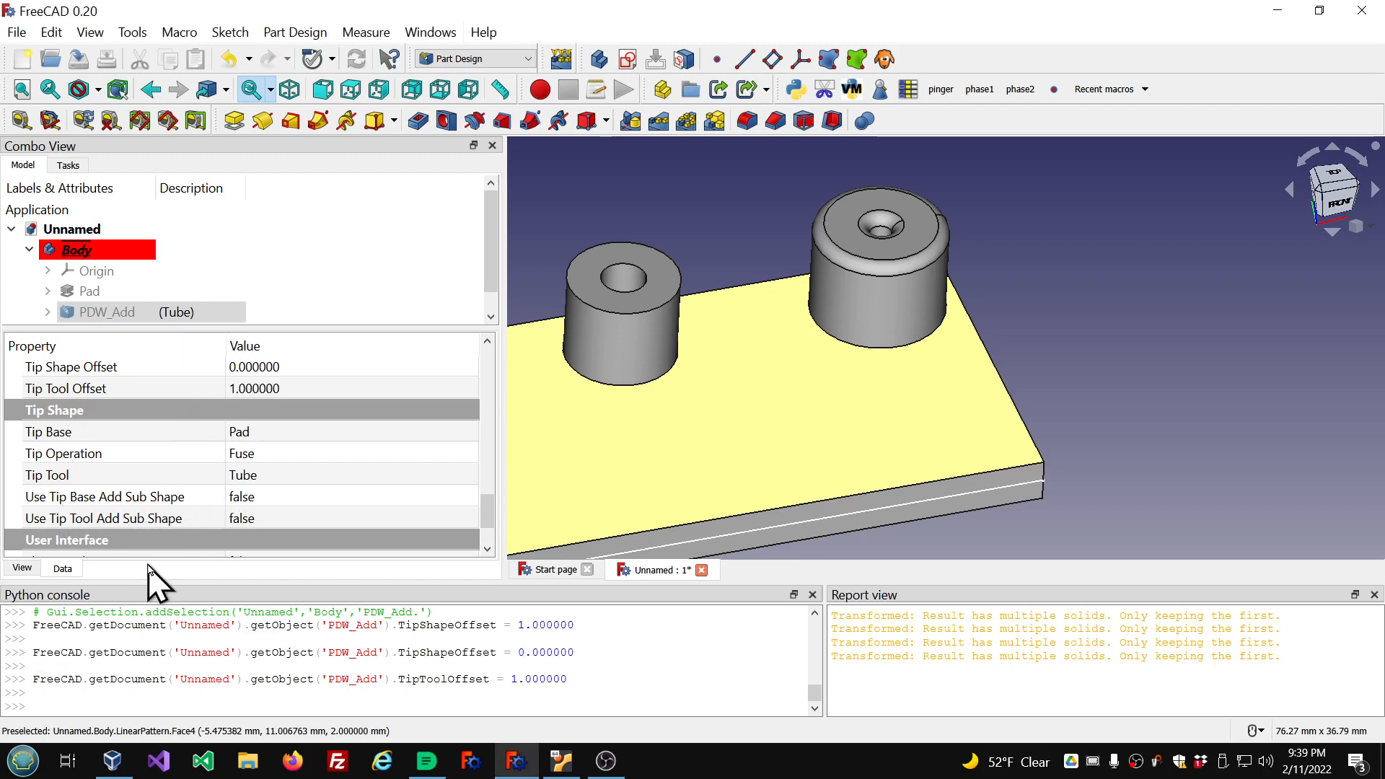
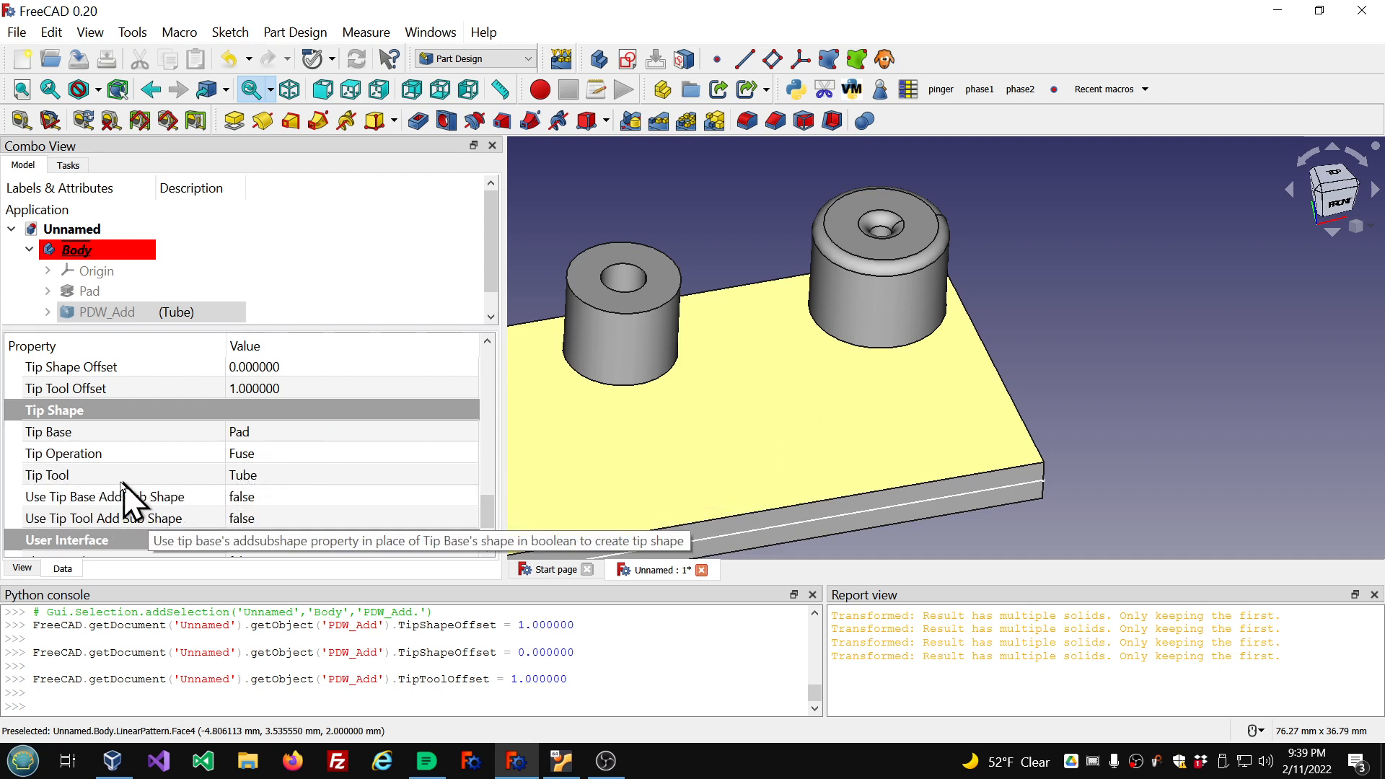
# Reset PDW_Add's Tip Tool Offset to 0
pyautogui.scroll(1, 373, 498)
pyautogui.scroll(1, 373, 498)
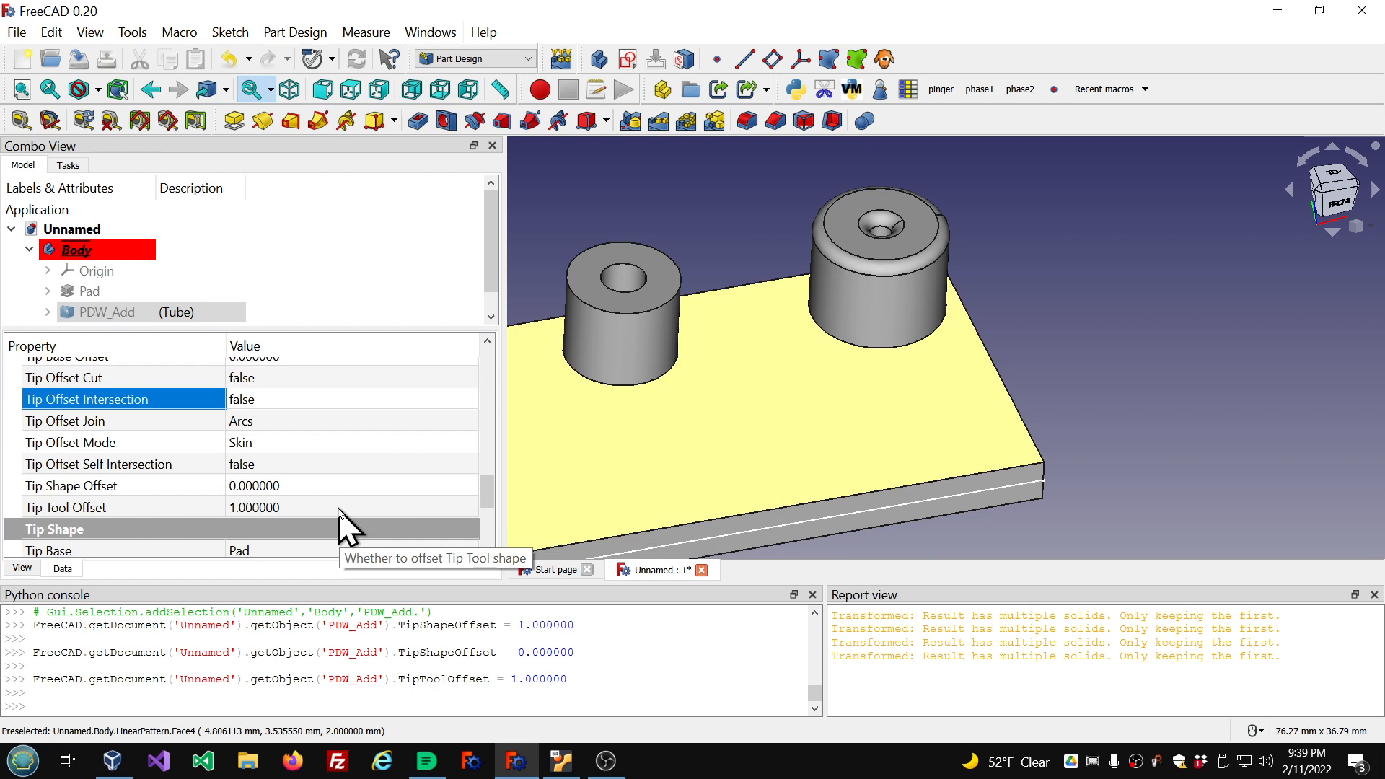
pyautogui.click(311, 505)
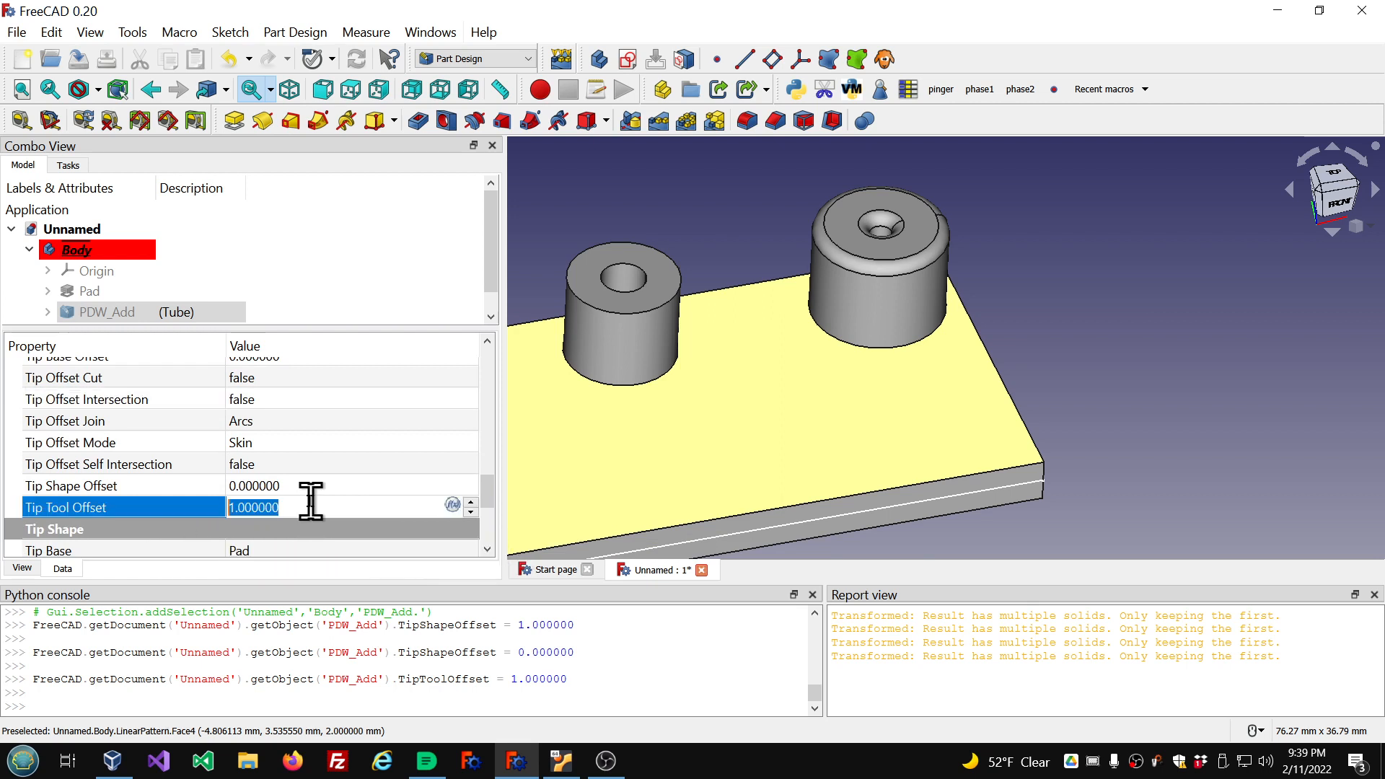
pyautogui.scroll(-1, 311, 501)
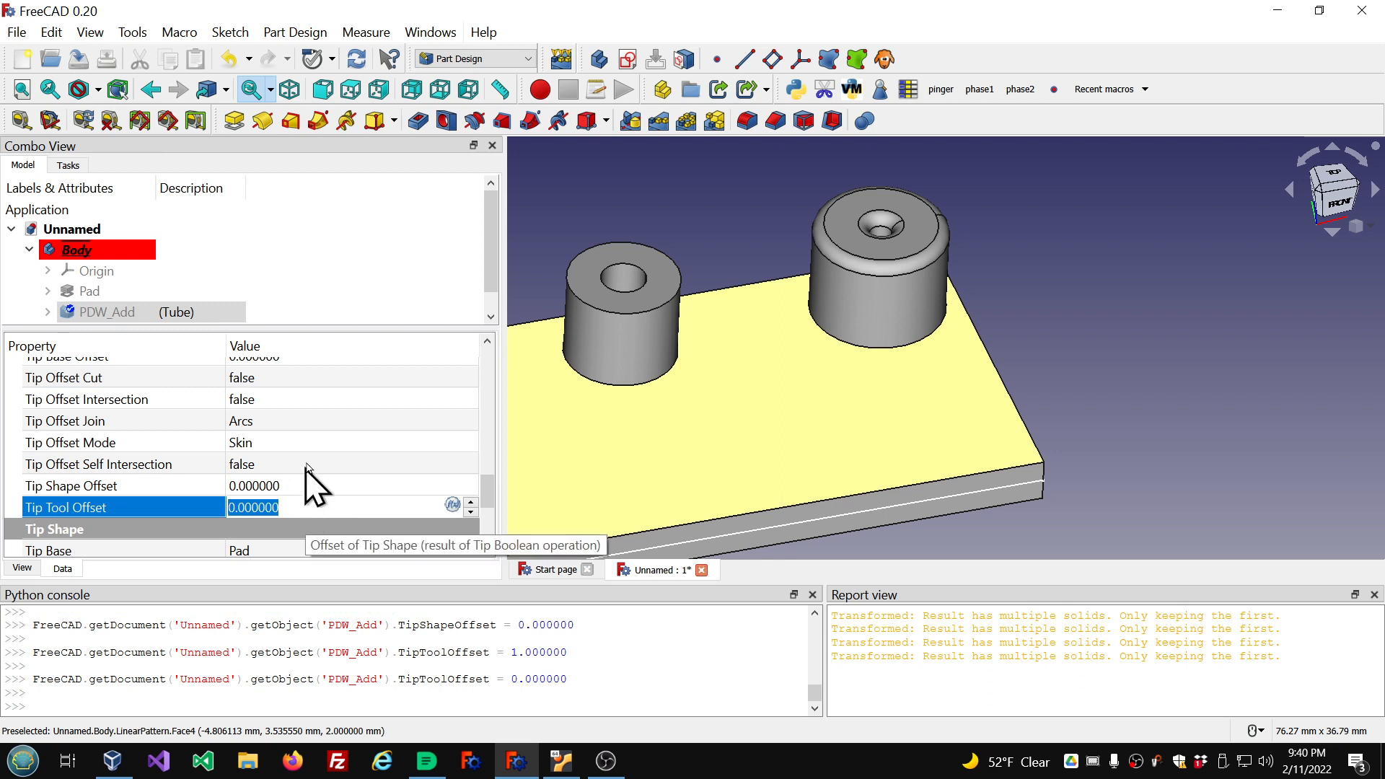
pyautogui.click(312, 426)
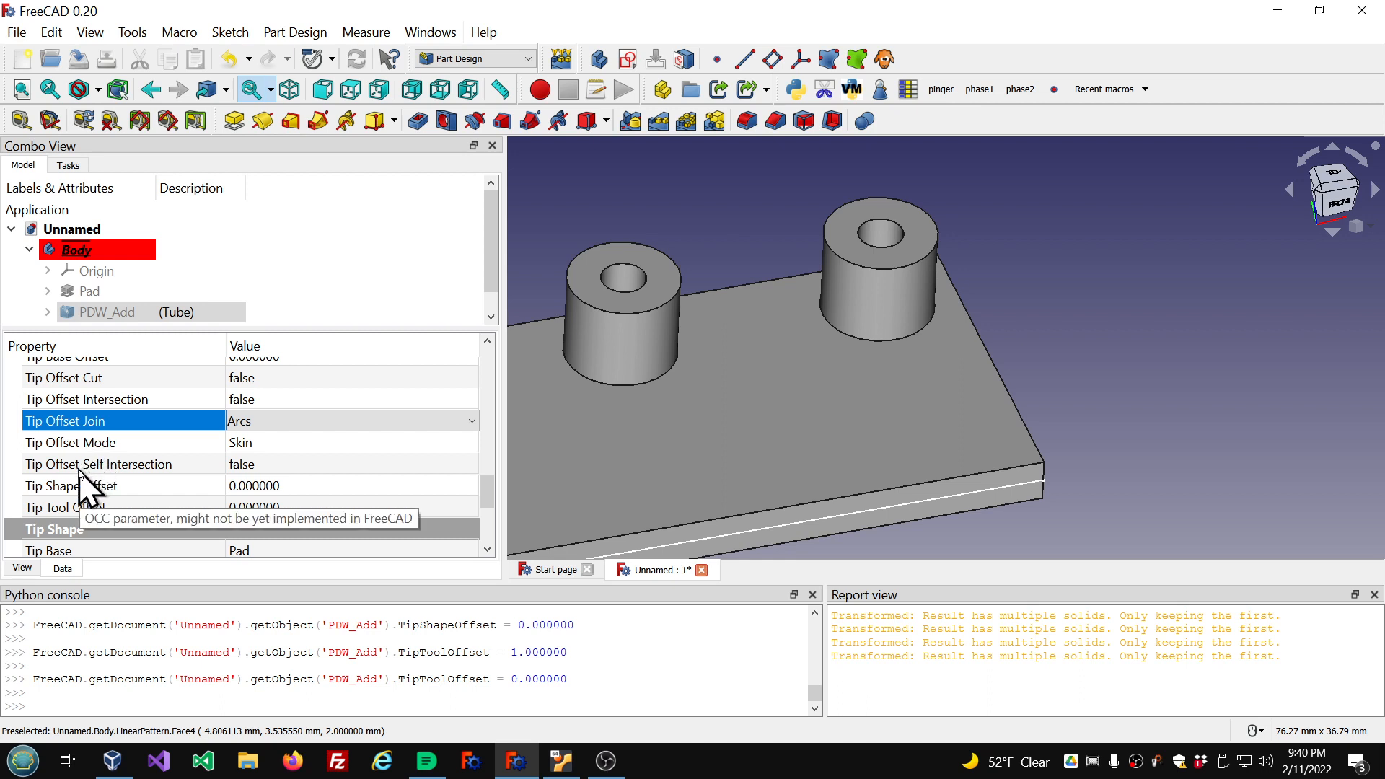
# Set PDW_Add's Tip Base Offset to 1 and inspect the offset plate
pyautogui.scroll(1, 329, 455)
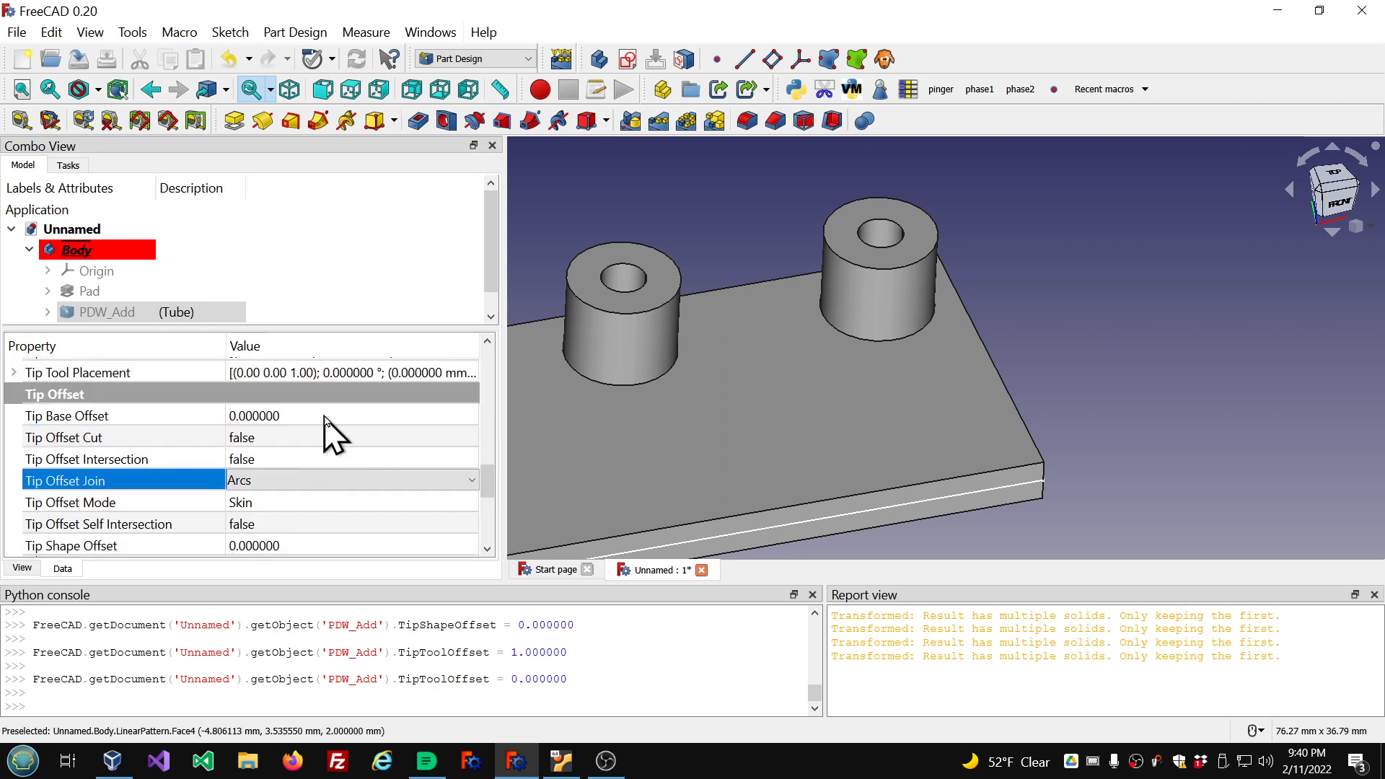
pyautogui.click(325, 416)
pyautogui.scroll(1, 325, 416)
pyautogui.click(581, 469)
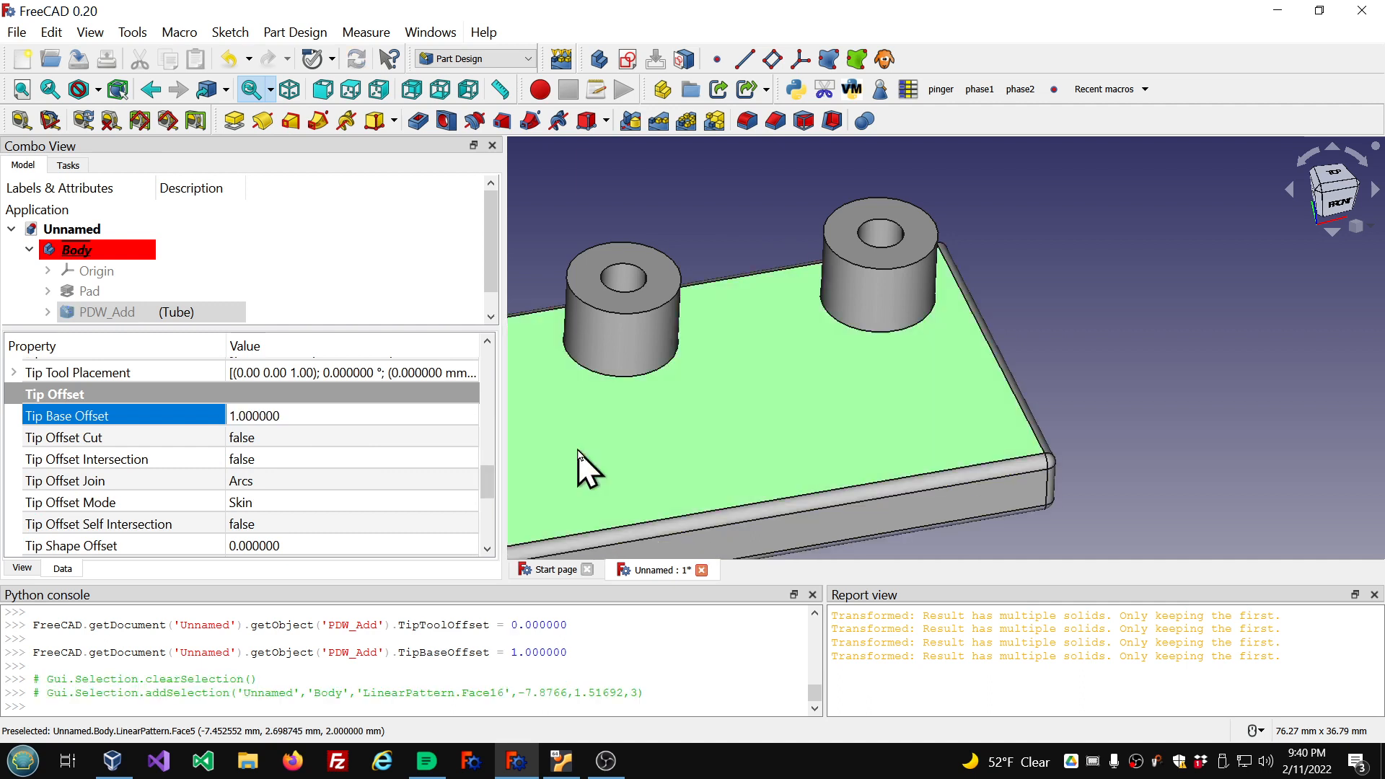
pyautogui.scroll(-2, 873, 462)
# Reselect PDW_Add and increase its Tip Base Offset to 3, inspecting the whole plate
pyautogui.scroll(-1, 771, 534)
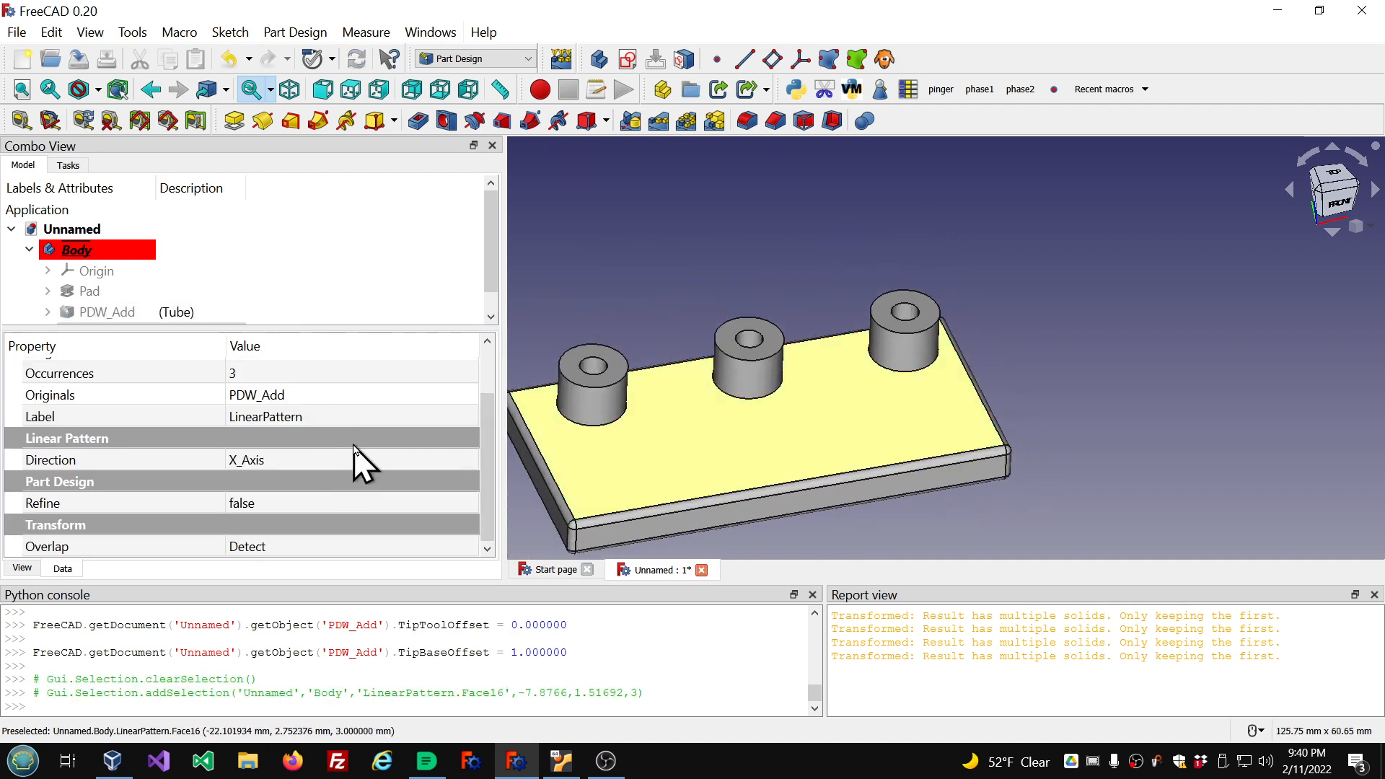
pyautogui.scroll(1, 353, 446)
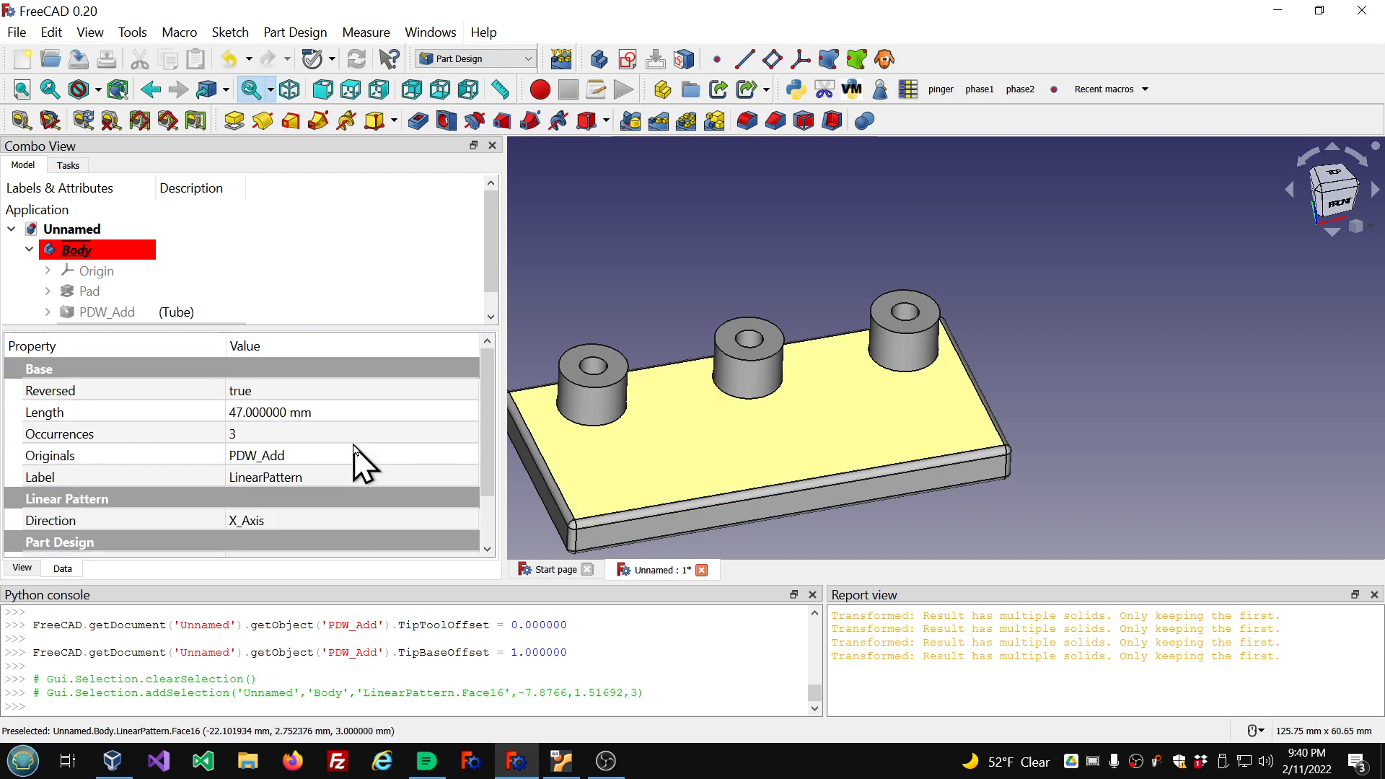
pyautogui.scroll(-1, 353, 446)
pyautogui.click(181, 313)
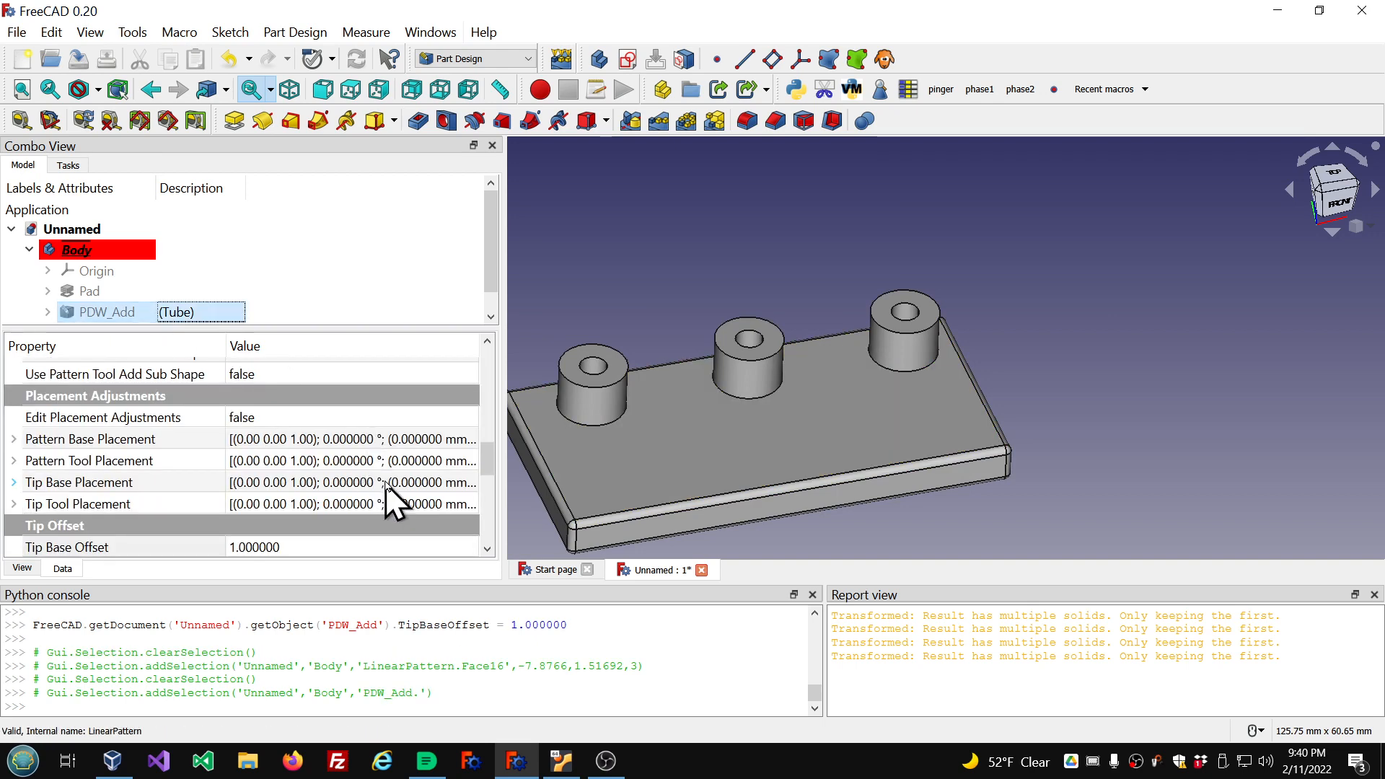
pyautogui.scroll(-2, 386, 484)
pyautogui.click(355, 428)
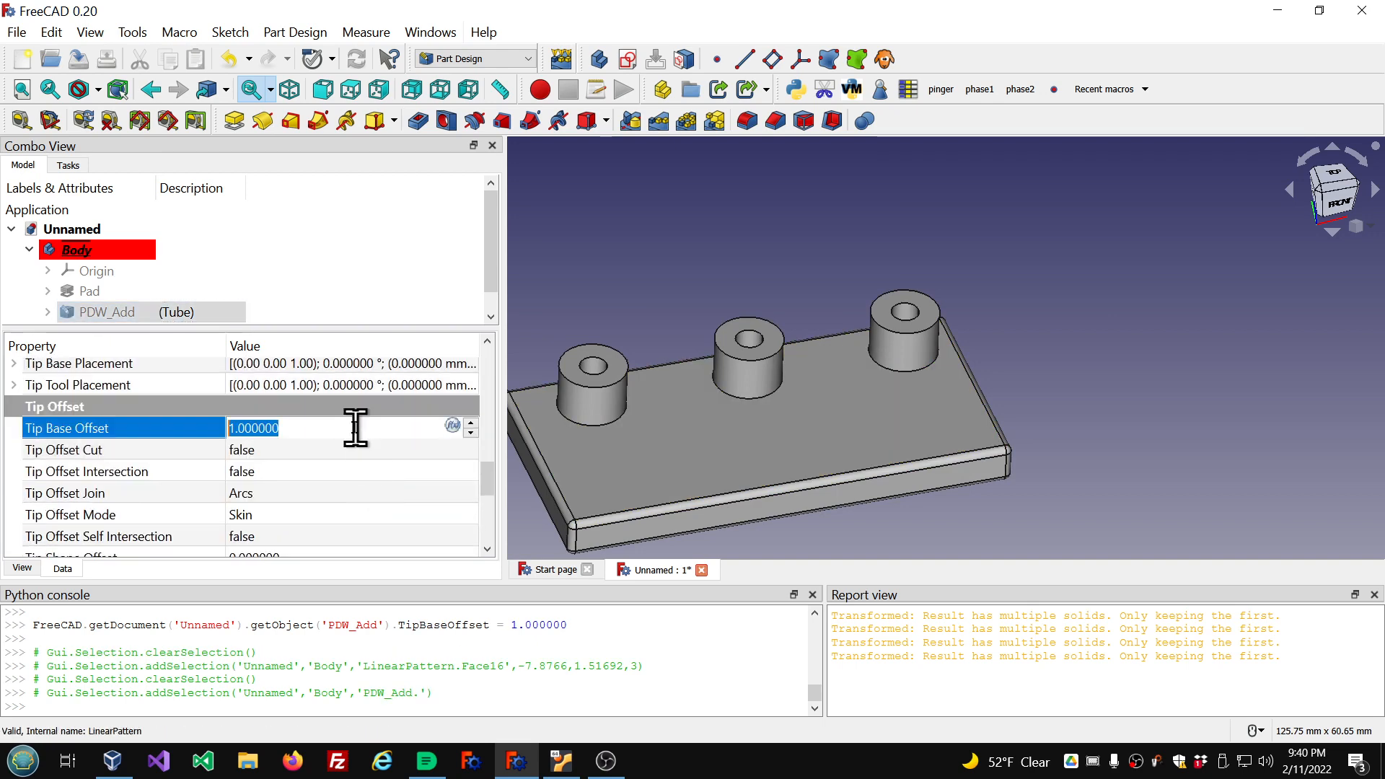
pyautogui.scroll(2, 355, 428)
pyautogui.click(355, 478)
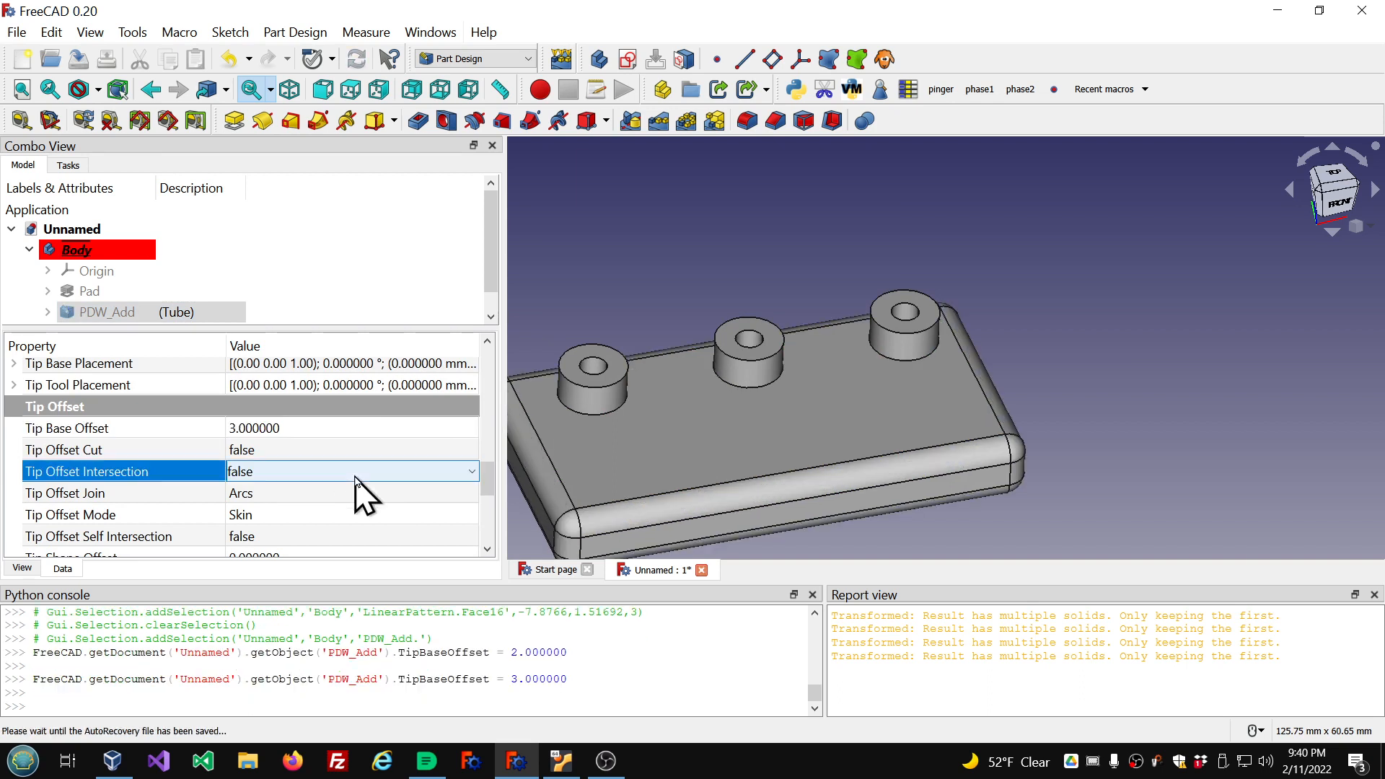
pyautogui.scroll(-4, 741, 430)
pyautogui.scroll(3, 741, 431)
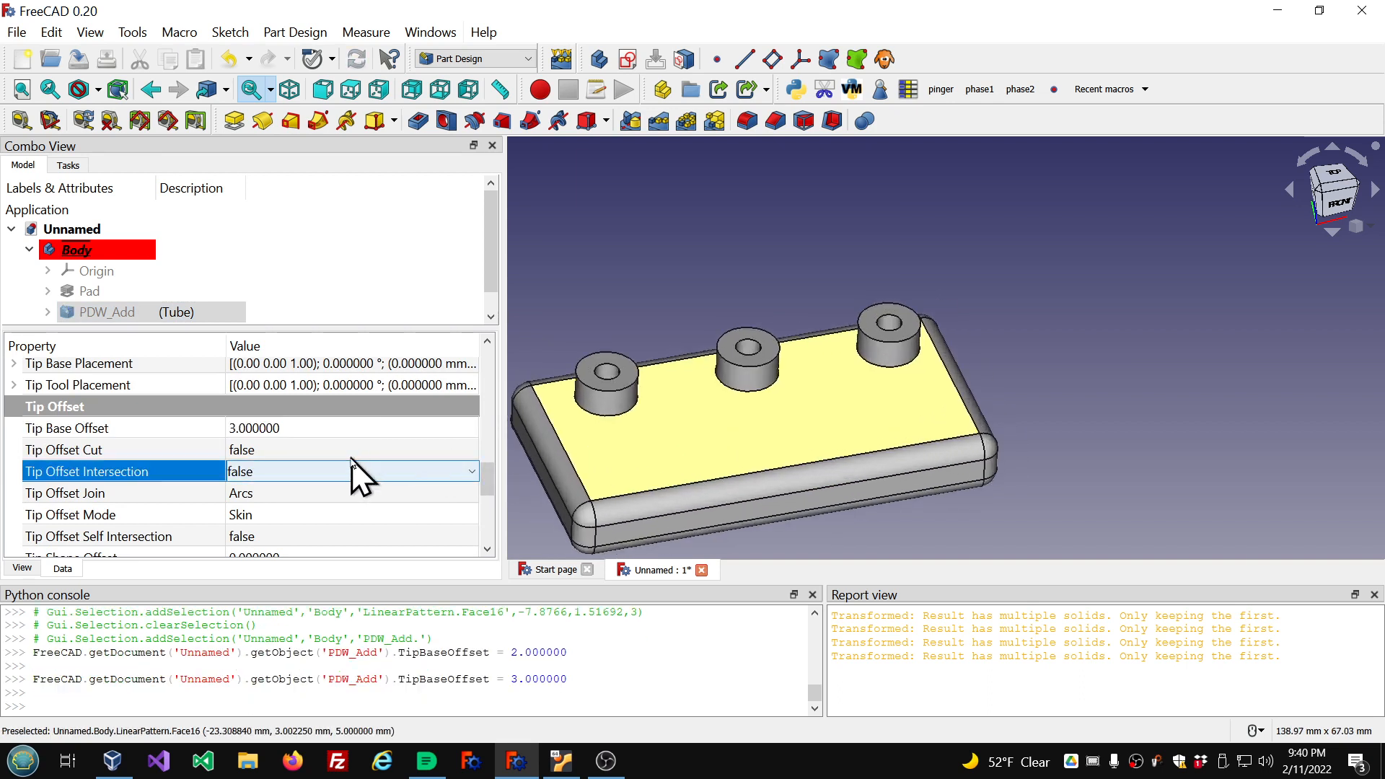
# Set PDW_Add's Tip Base Offset to 1 and its Tip Tool Offset to 1
pyautogui.click(326, 428)
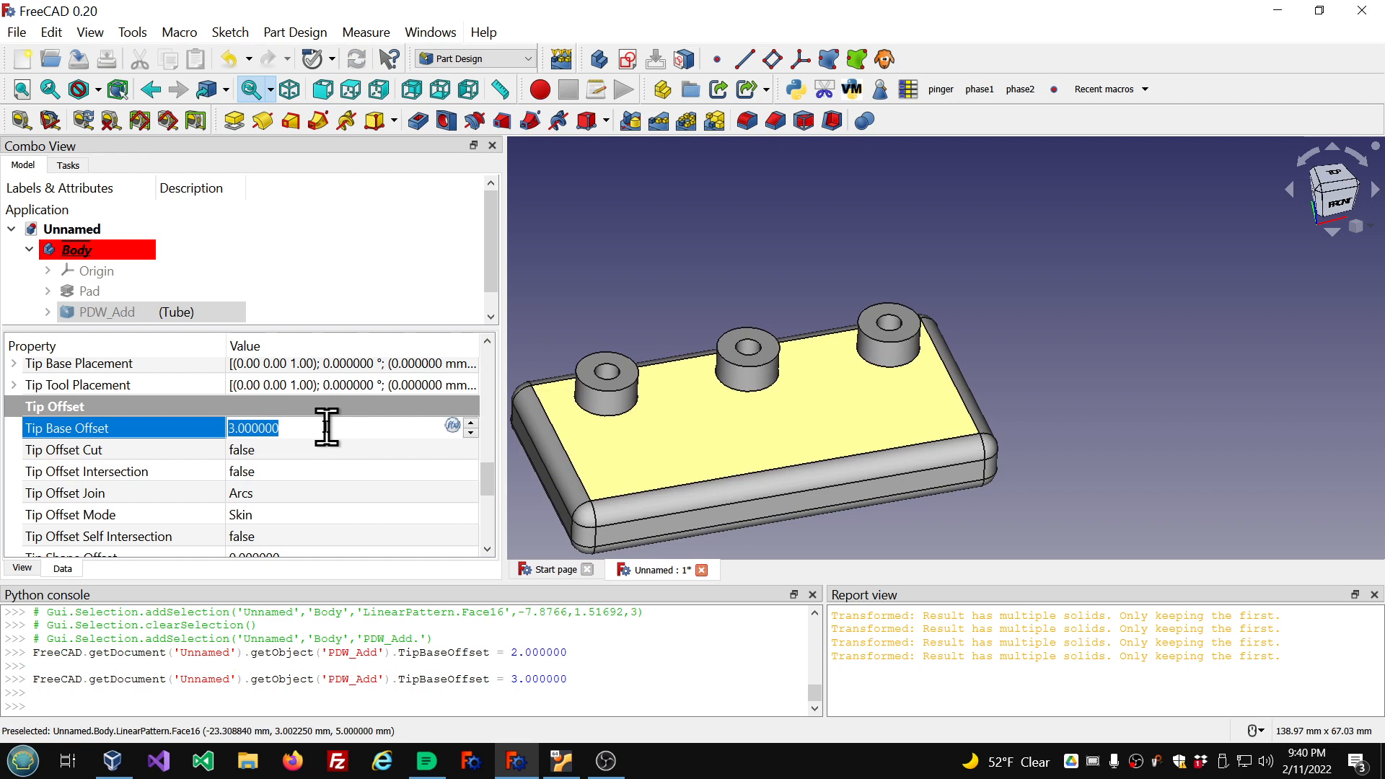
pyautogui.scroll(-2, 326, 428)
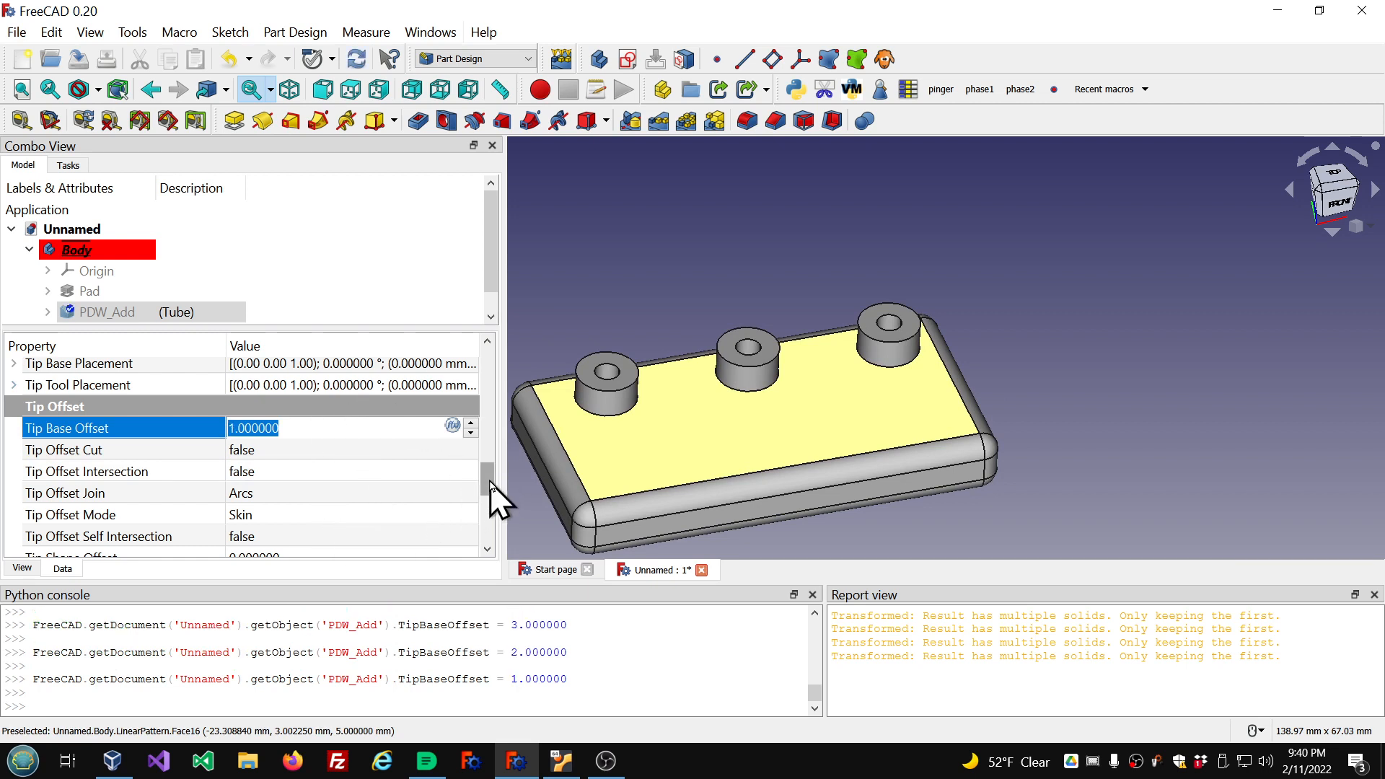
pyautogui.scroll(-2, 493, 498)
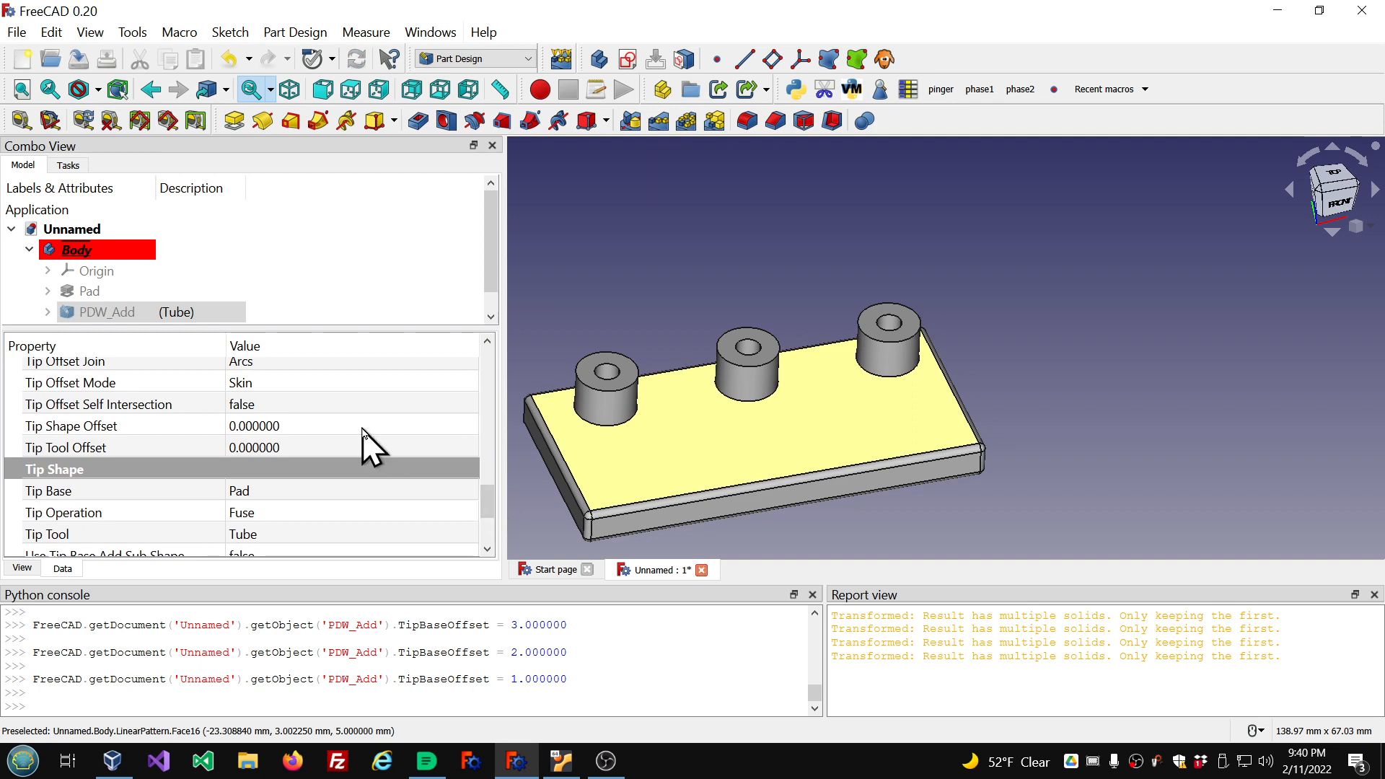
pyautogui.click(344, 448)
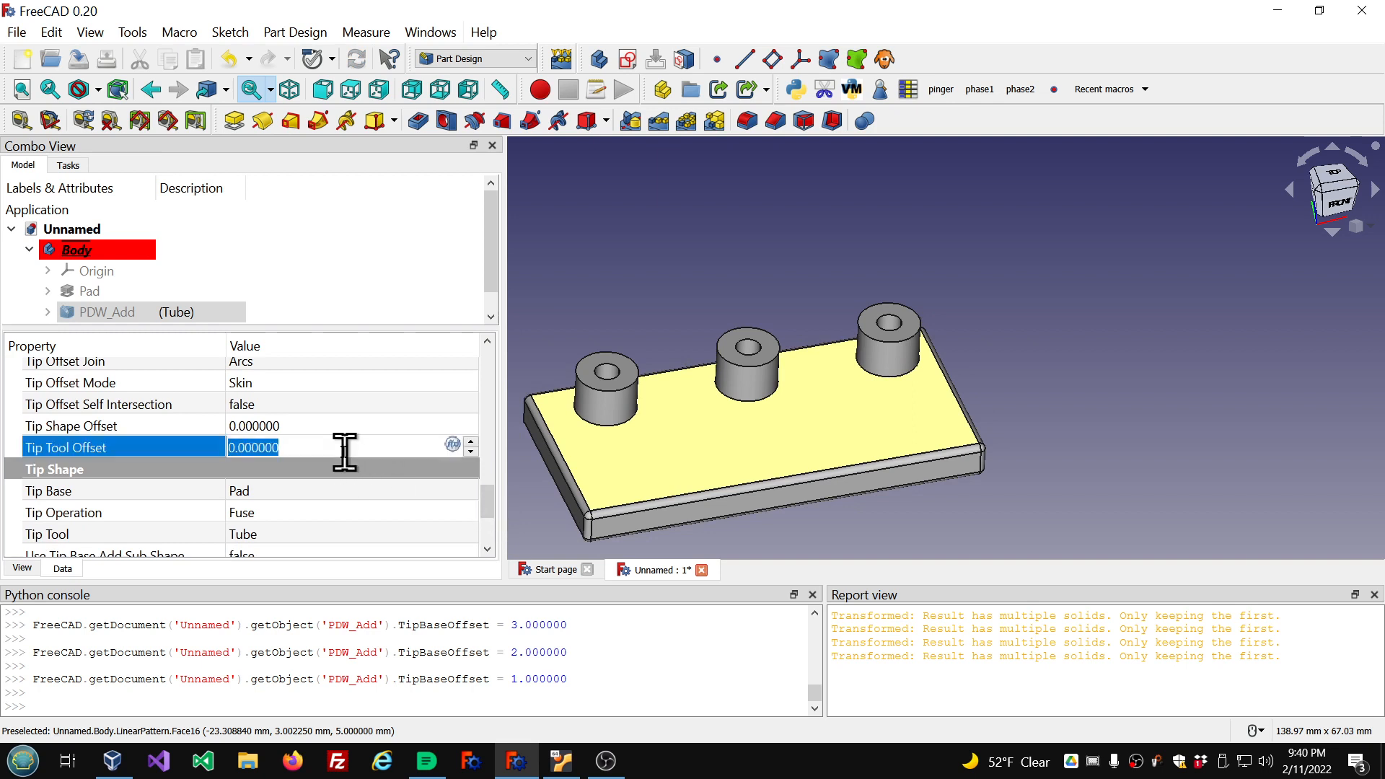
pyautogui.write('1')
pyautogui.click(348, 428)
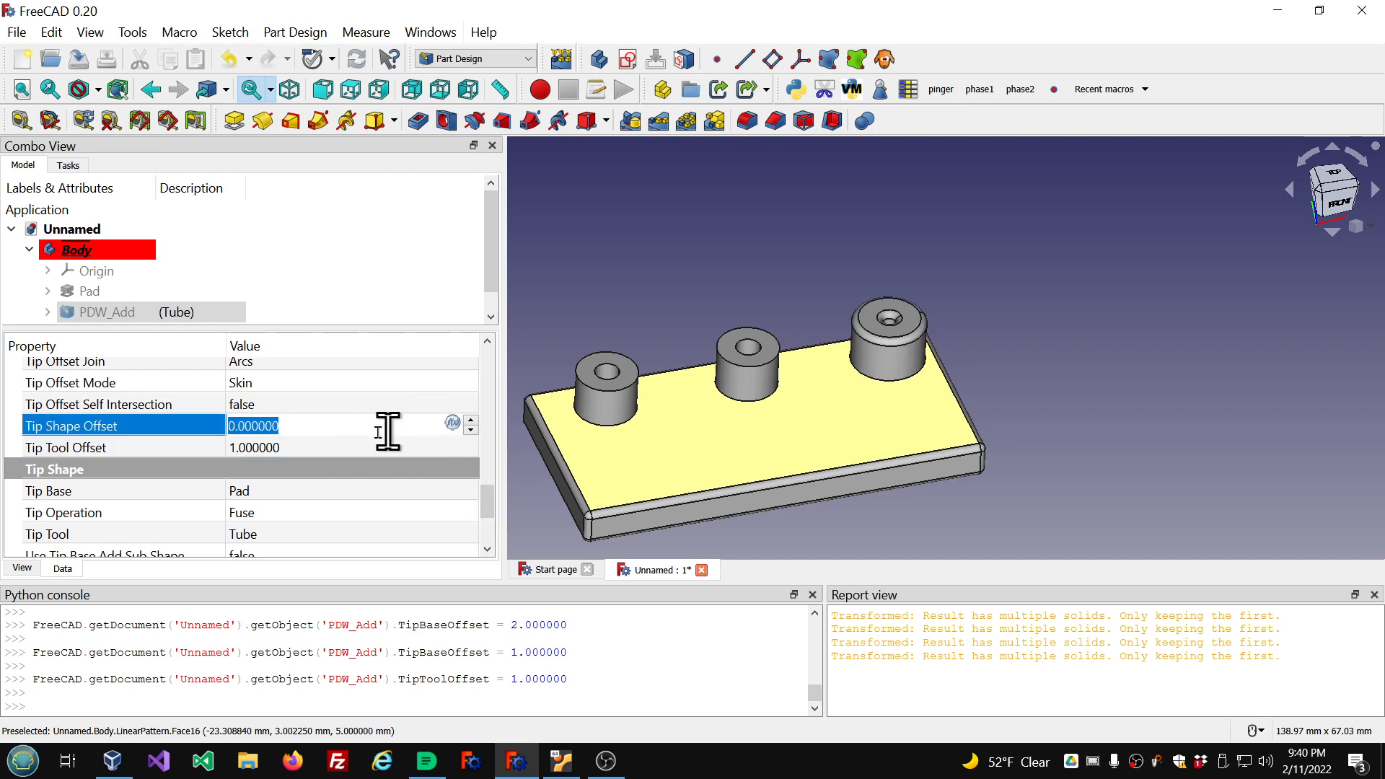
# Reset PDW_Add's Tip Tool Offset and Tip Base Offset to 0
pyautogui.click(313, 446)
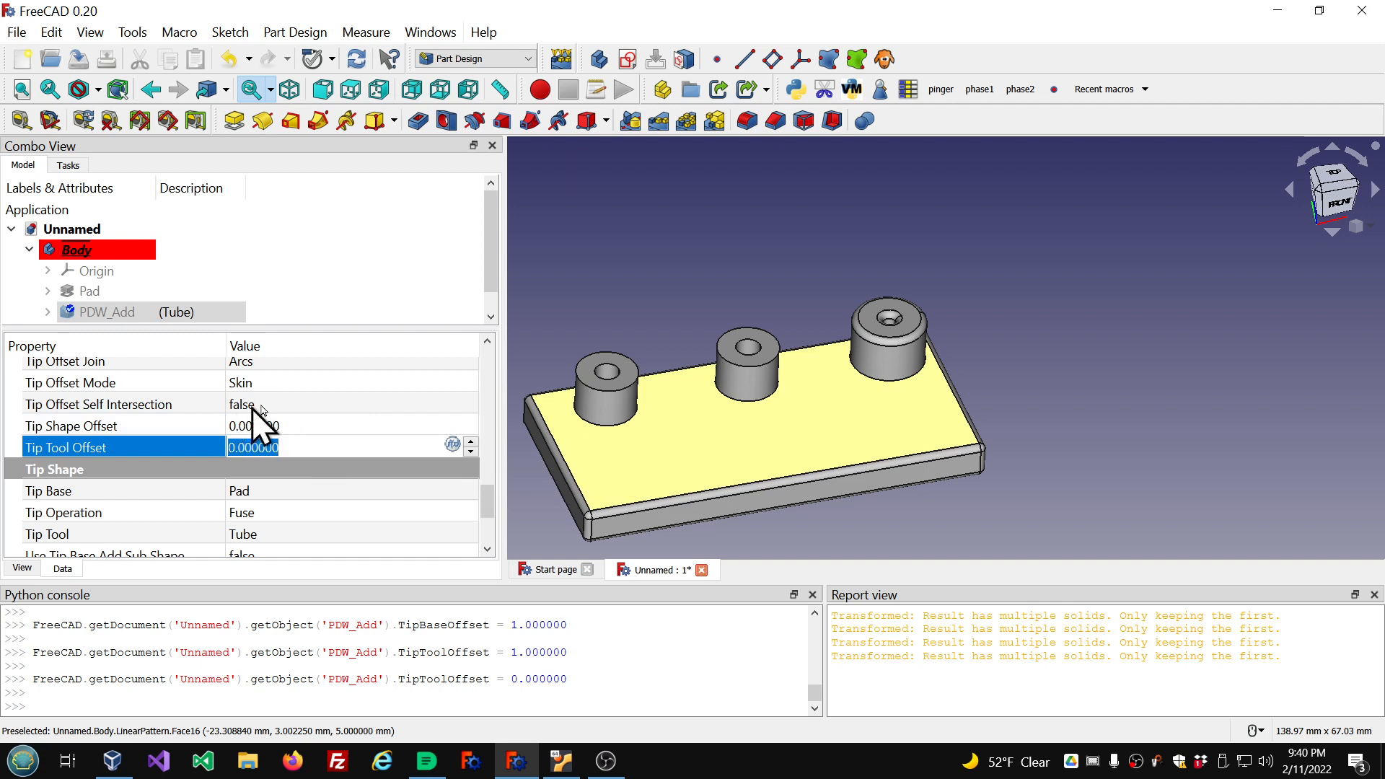
pyautogui.click(336, 390)
pyautogui.scroll(2, 170, 456)
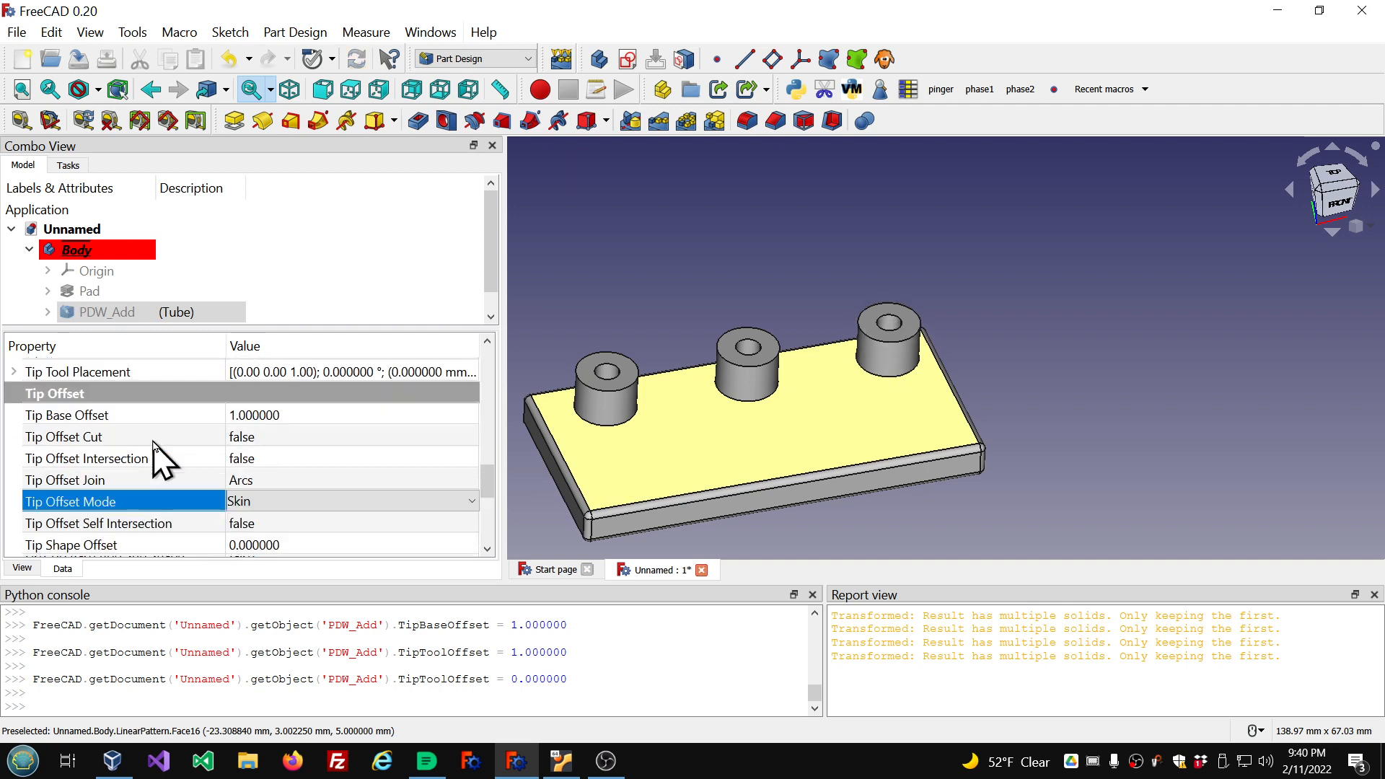
pyautogui.click(326, 417)
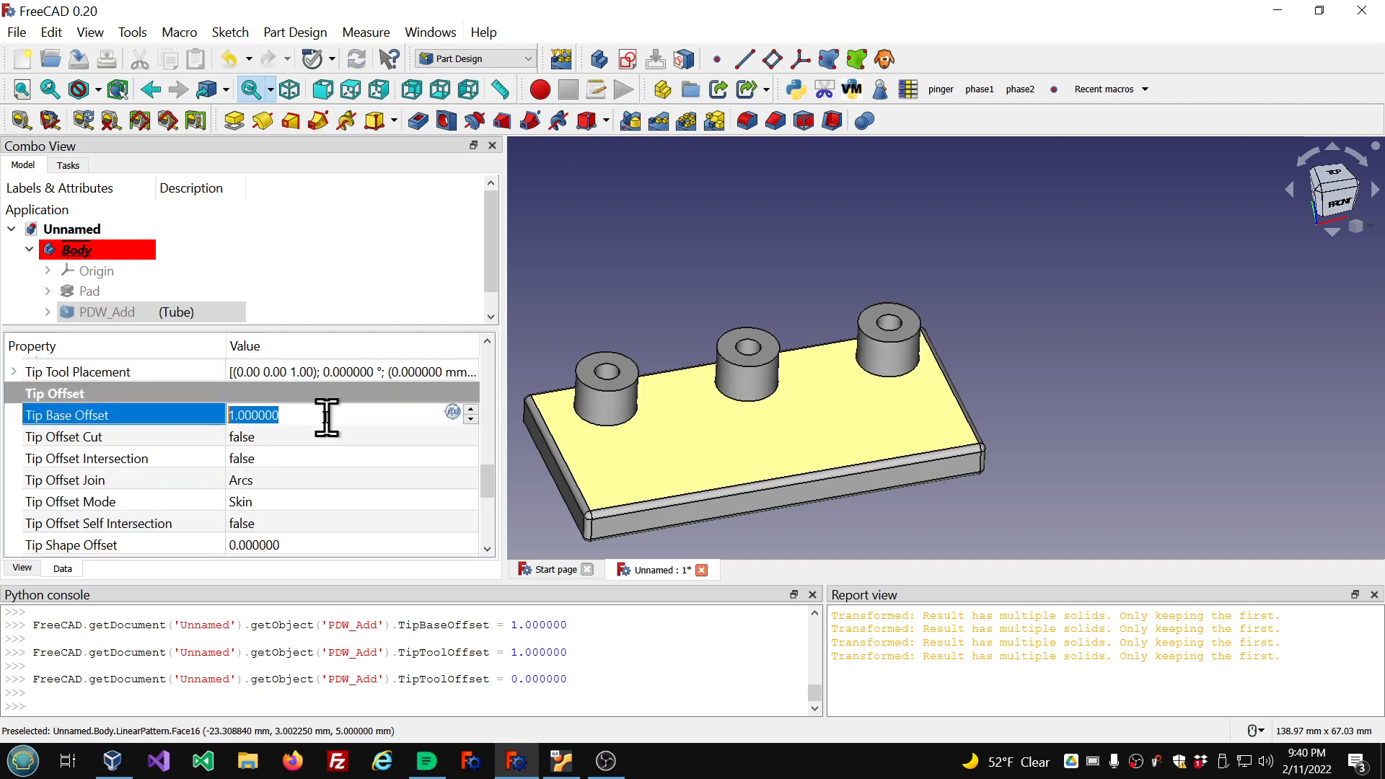
pyautogui.click(130, 501)
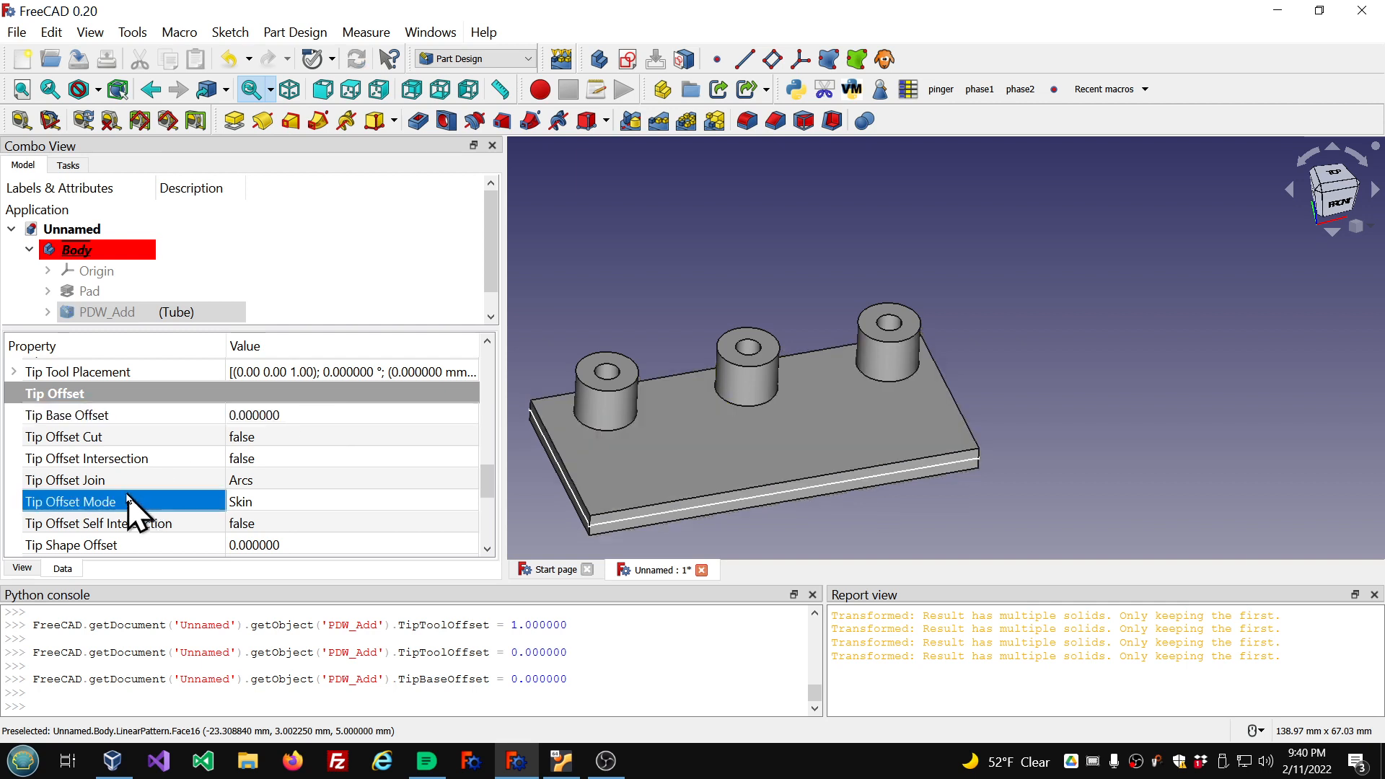
# Try a Tip Shape Offset of 1 on PDW_Add
pyautogui.scroll(-1, 67, 485)
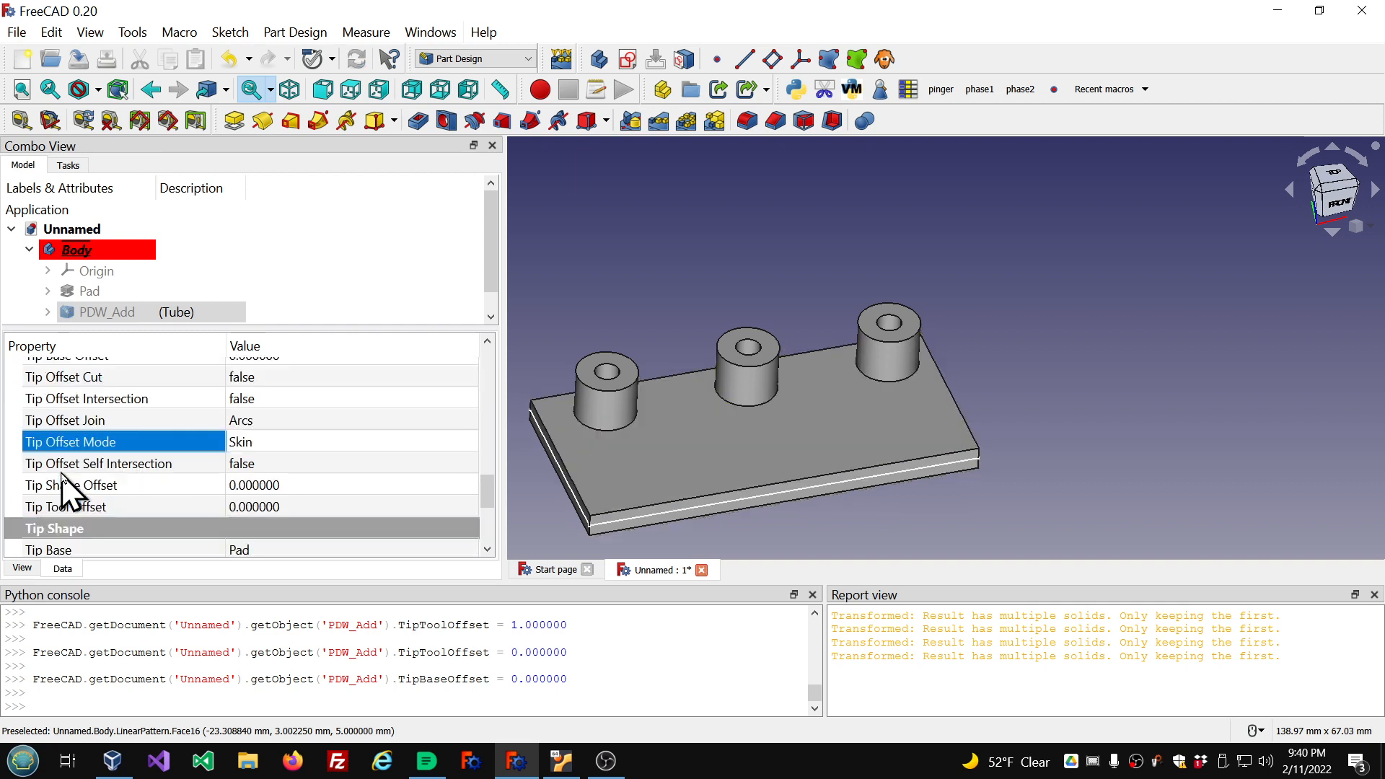
pyautogui.click(317, 485)
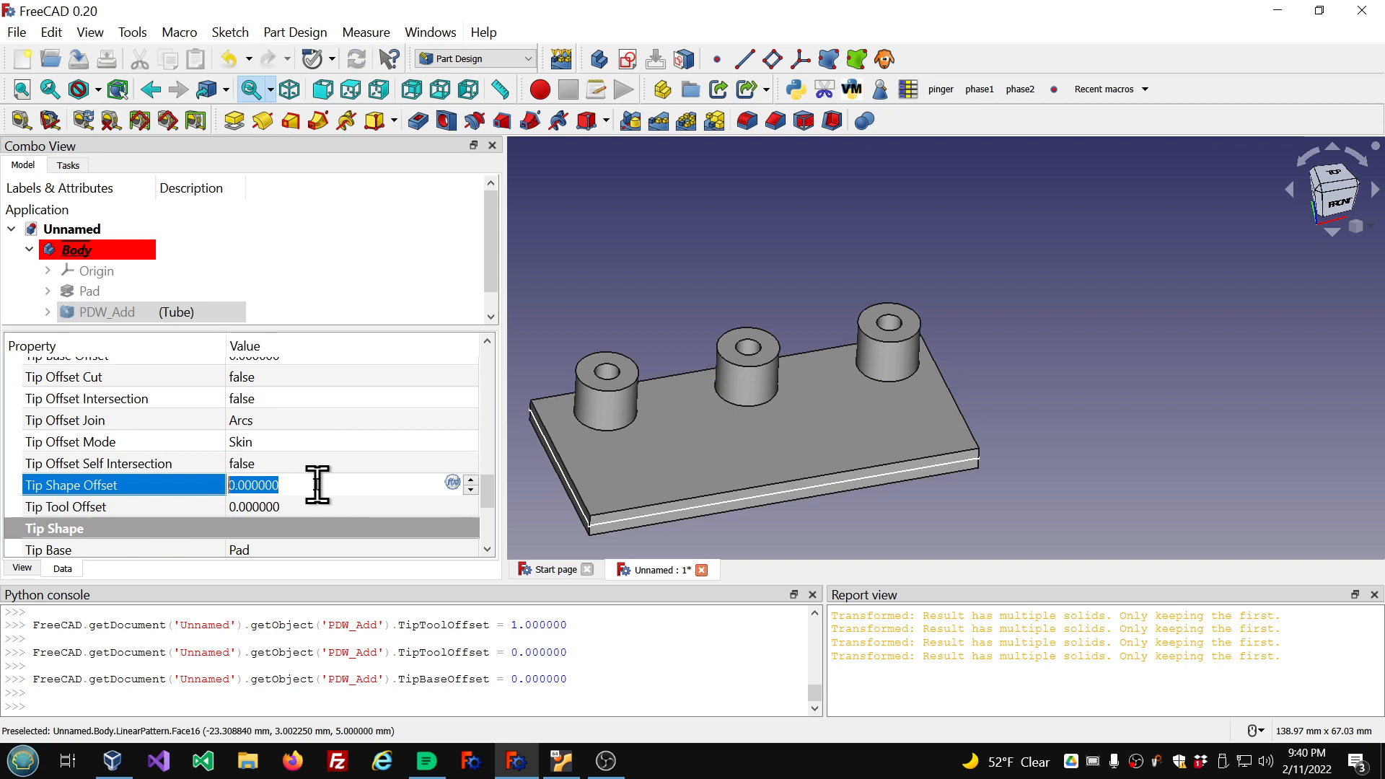
pyautogui.click(325, 444)
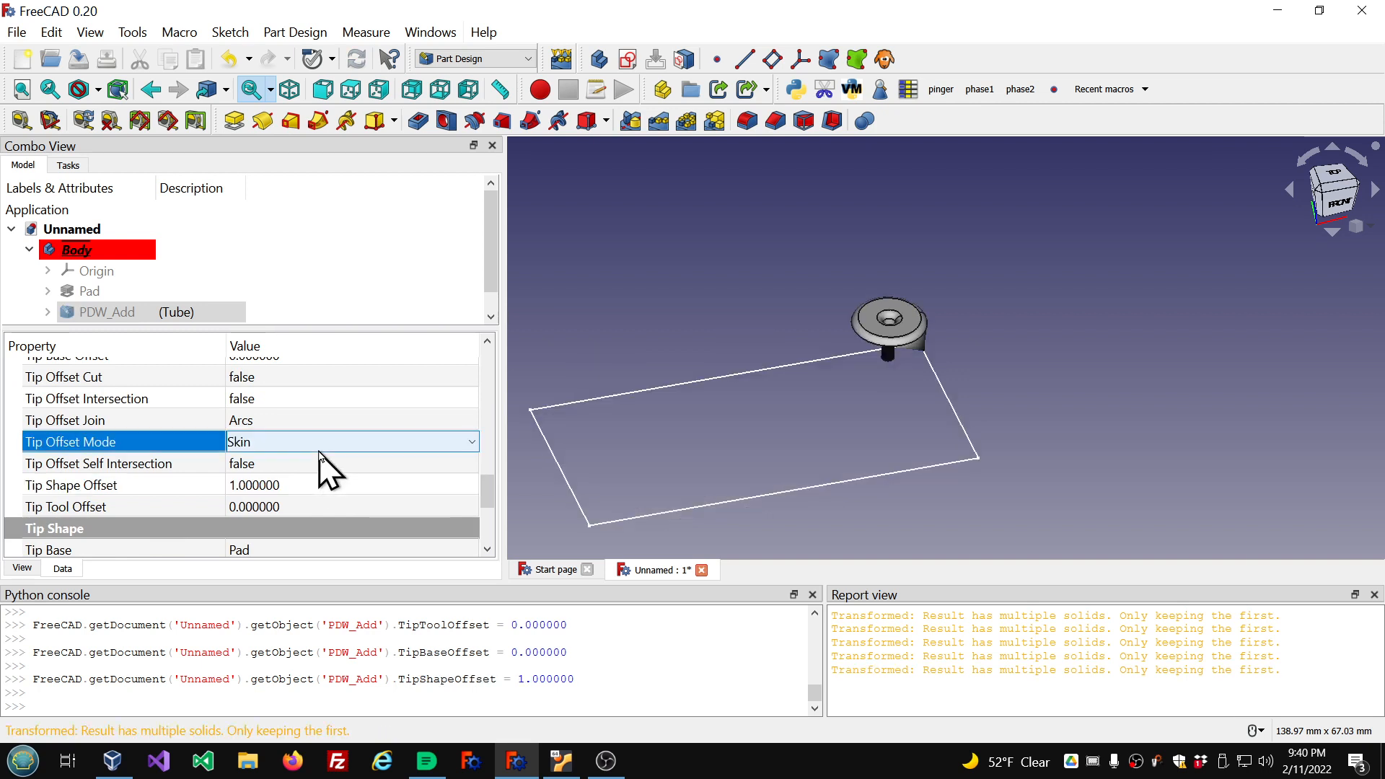
# Set PDW_Add's Tip Shape Offset to 0.25 and inspect the plate and tubes up close
pyautogui.click(296, 485)
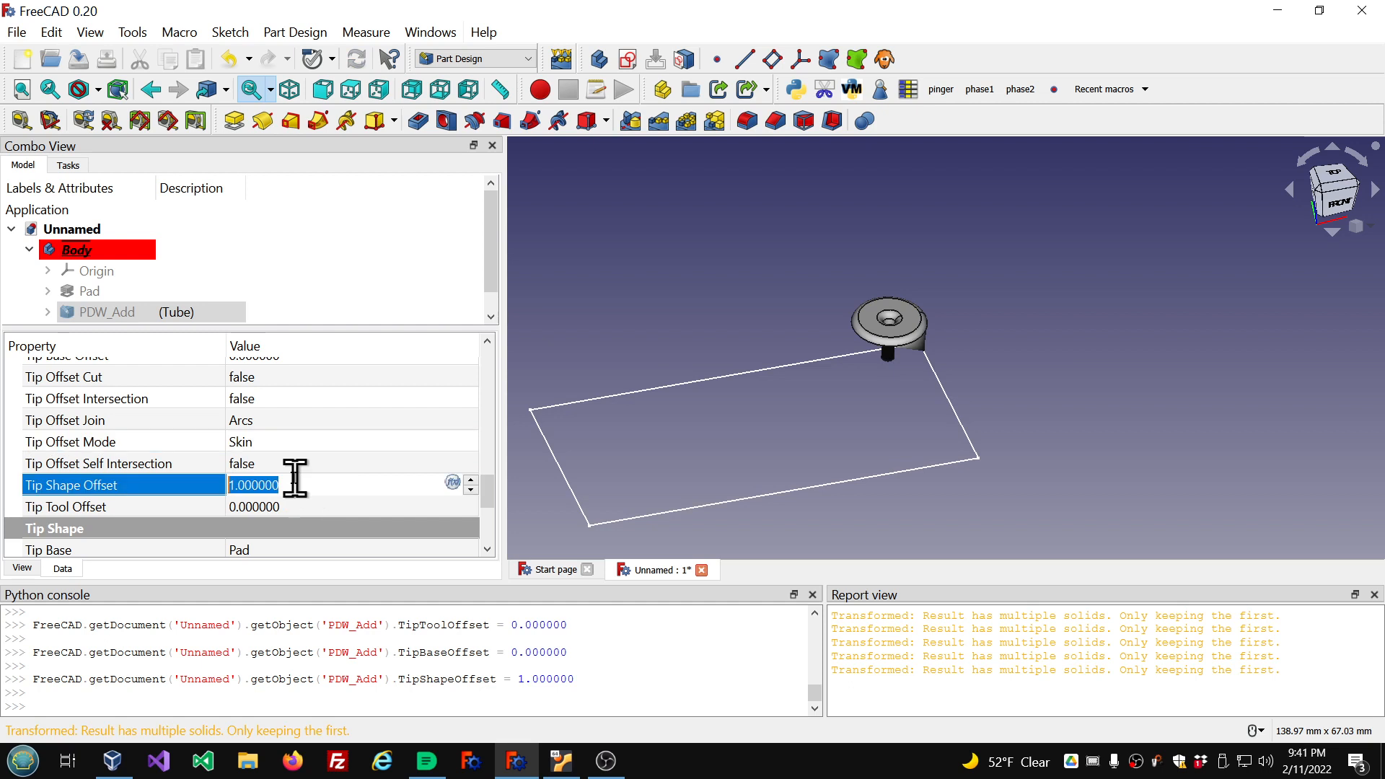
pyautogui.press('BackSpace')
pyautogui.write('.2')
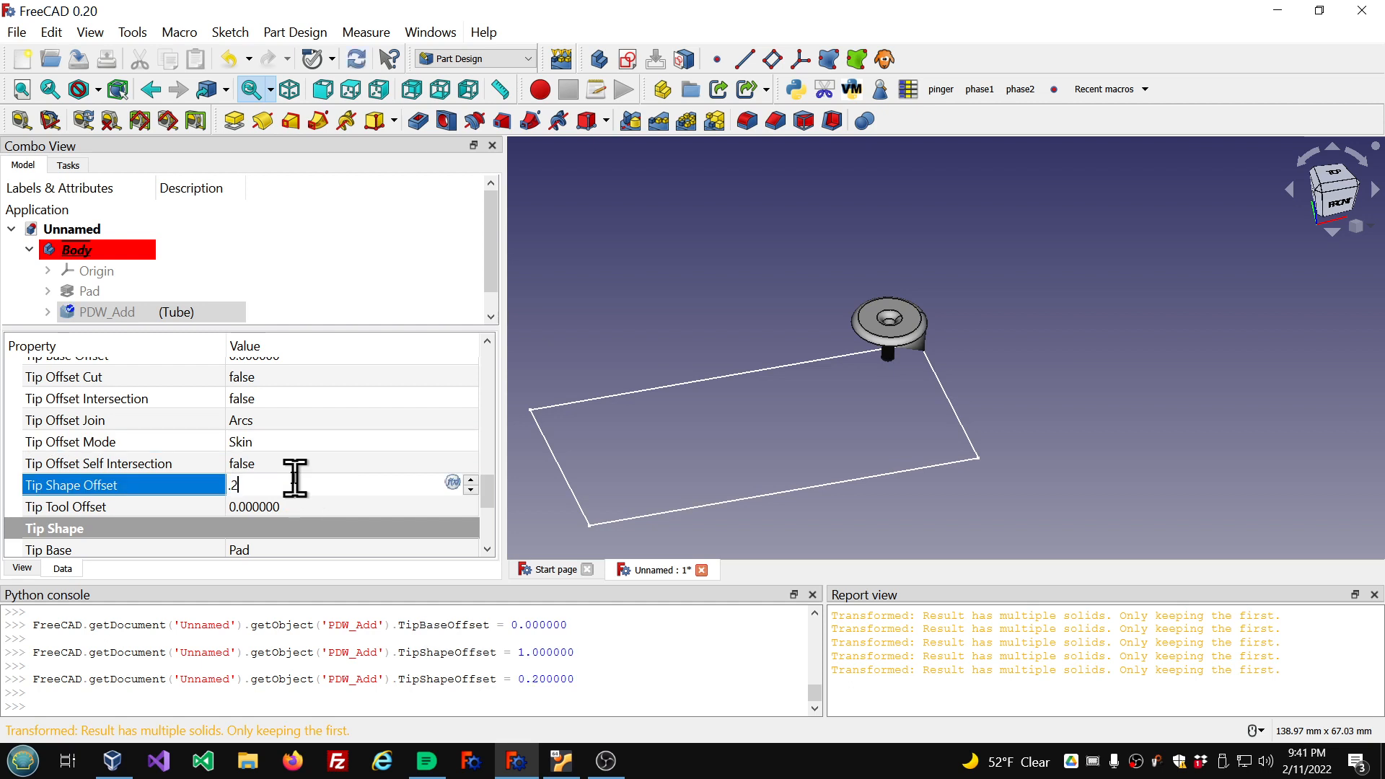
pyautogui.write('5')
pyautogui.click(303, 466)
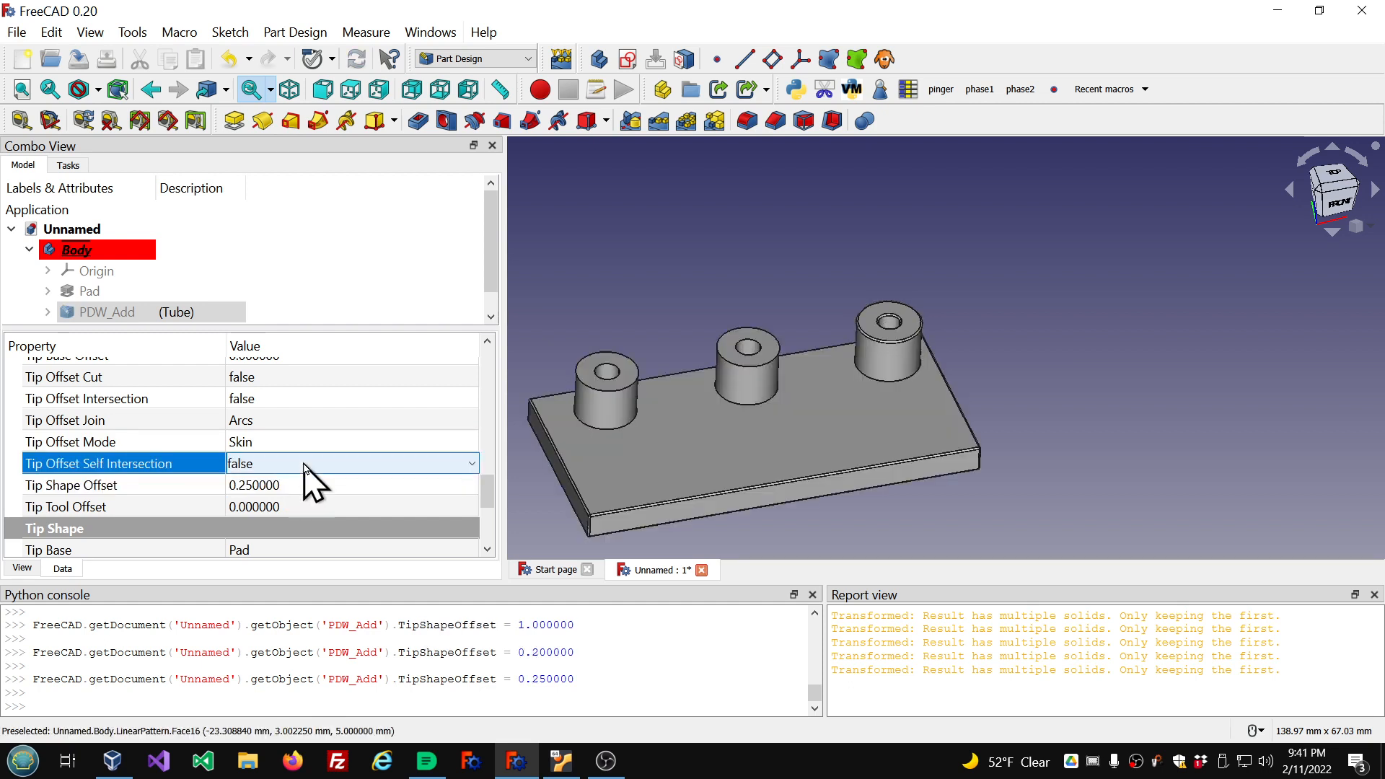
pyautogui.scroll(3, 794, 516)
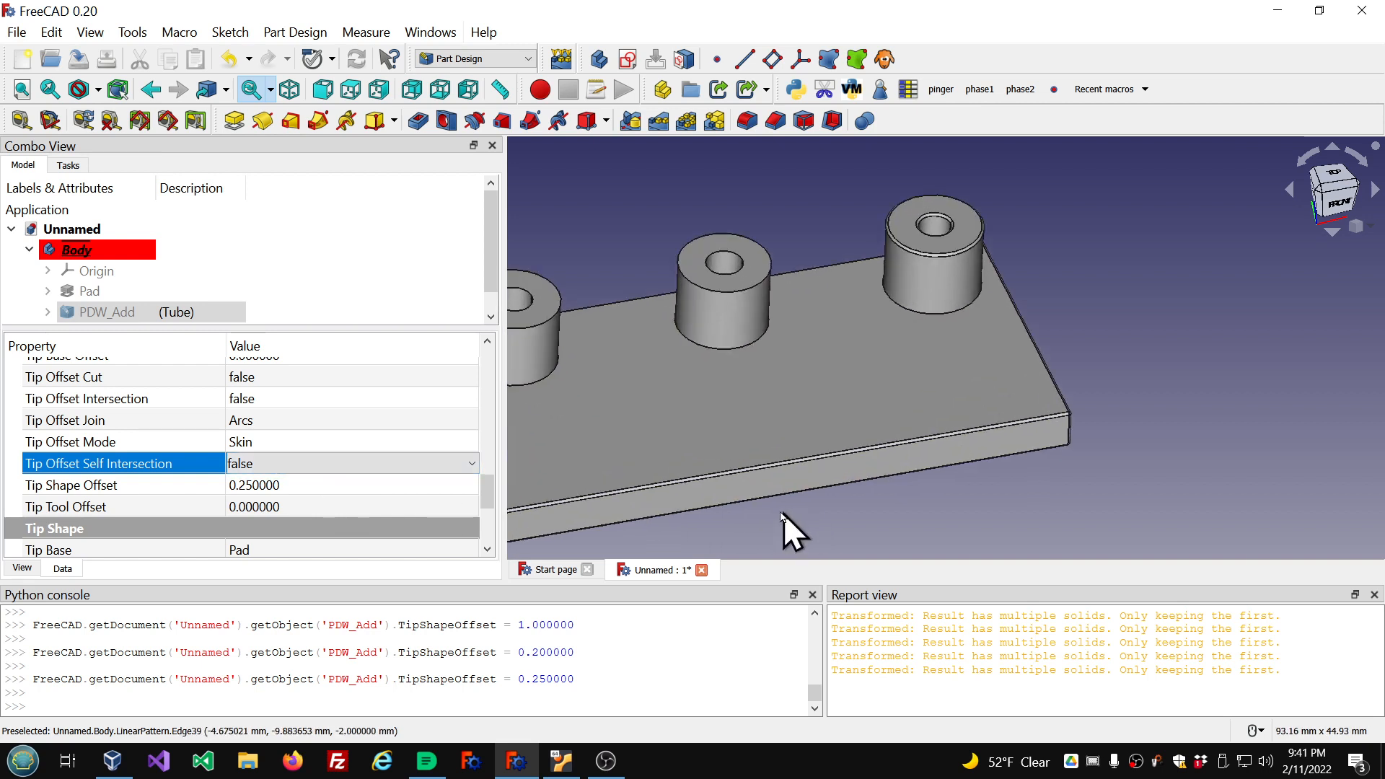
# Increase PDW_Add's Tip Shape Offset to 0.5 and inspect the offset tube and plate edges
pyautogui.click(319, 491)
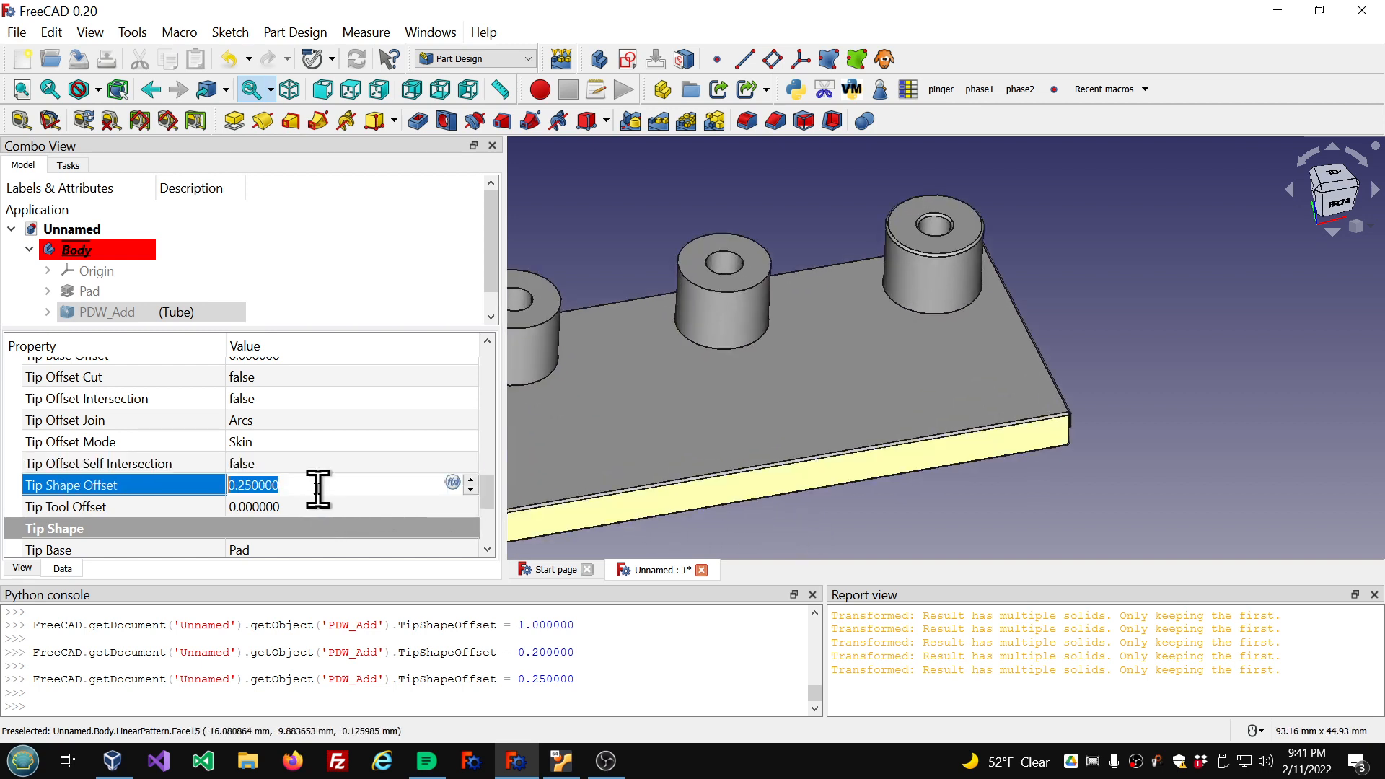
pyautogui.write('.')
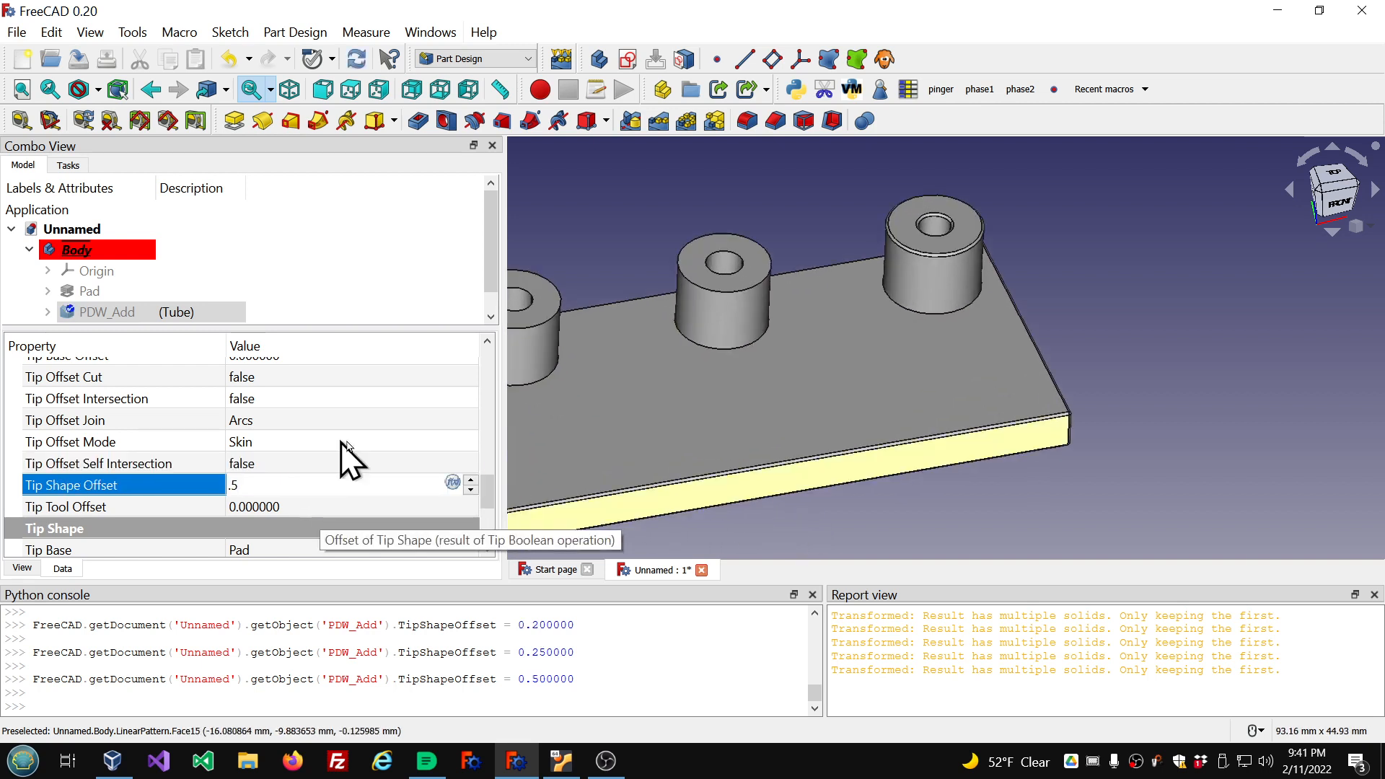
pyautogui.write('5')
pyautogui.click(369, 466)
pyautogui.scroll(2, 931, 354)
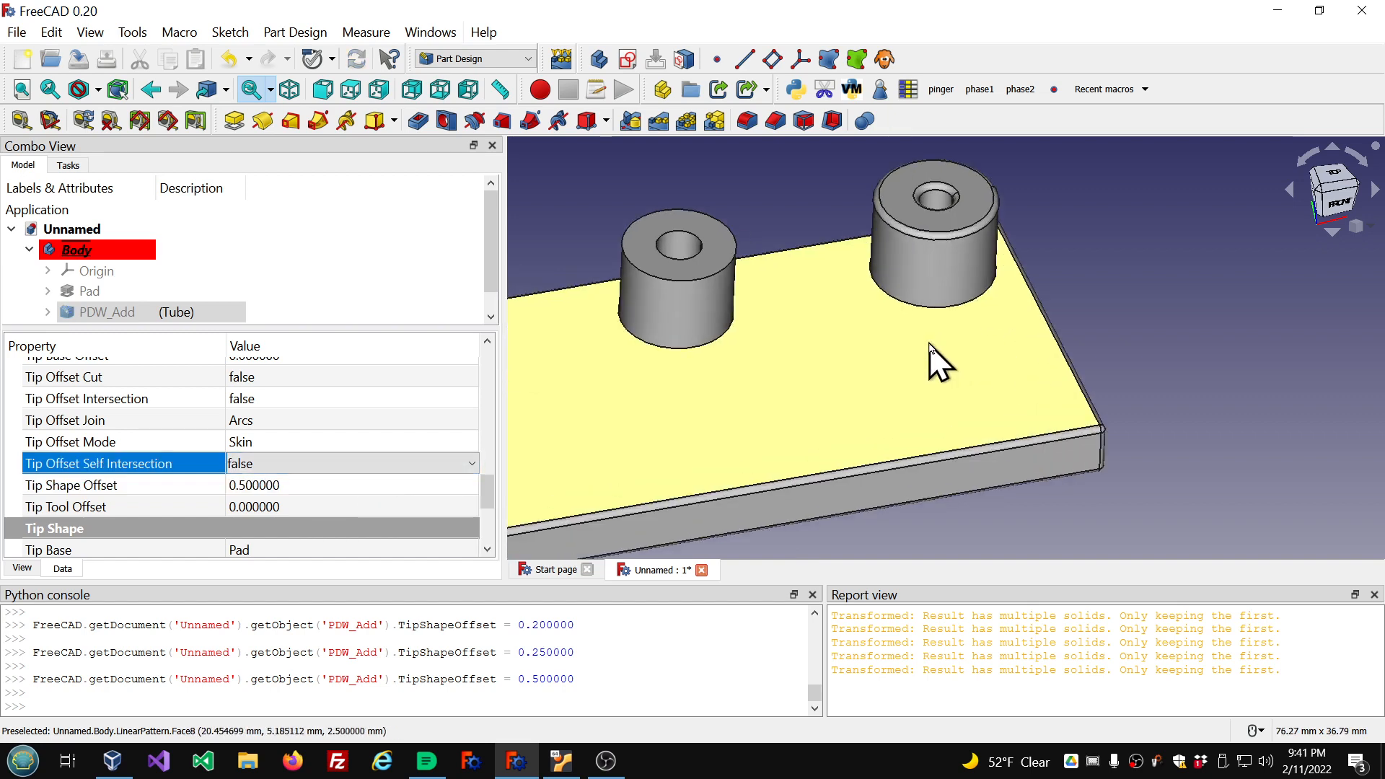
# Compare the offset tube at the plate's end with the other patterned tubes from several view distances
pyautogui.scroll(1, 942, 310)
pyautogui.moveTo(943, 310); pyautogui.dragTo(964, 279, button='middle')
pyautogui.scroll(-3, 964, 279)
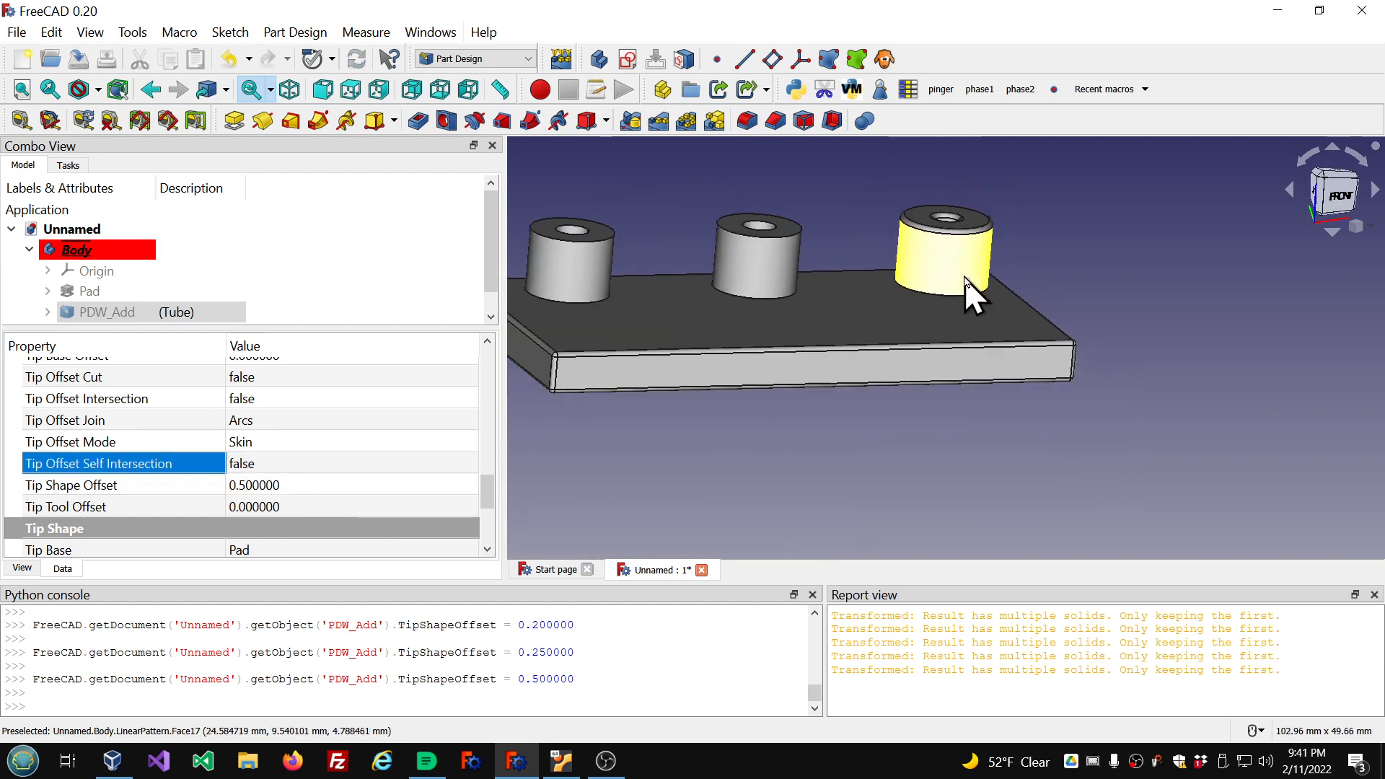
pyautogui.scroll(-1, 964, 279)
pyautogui.scroll(3, 777, 275)
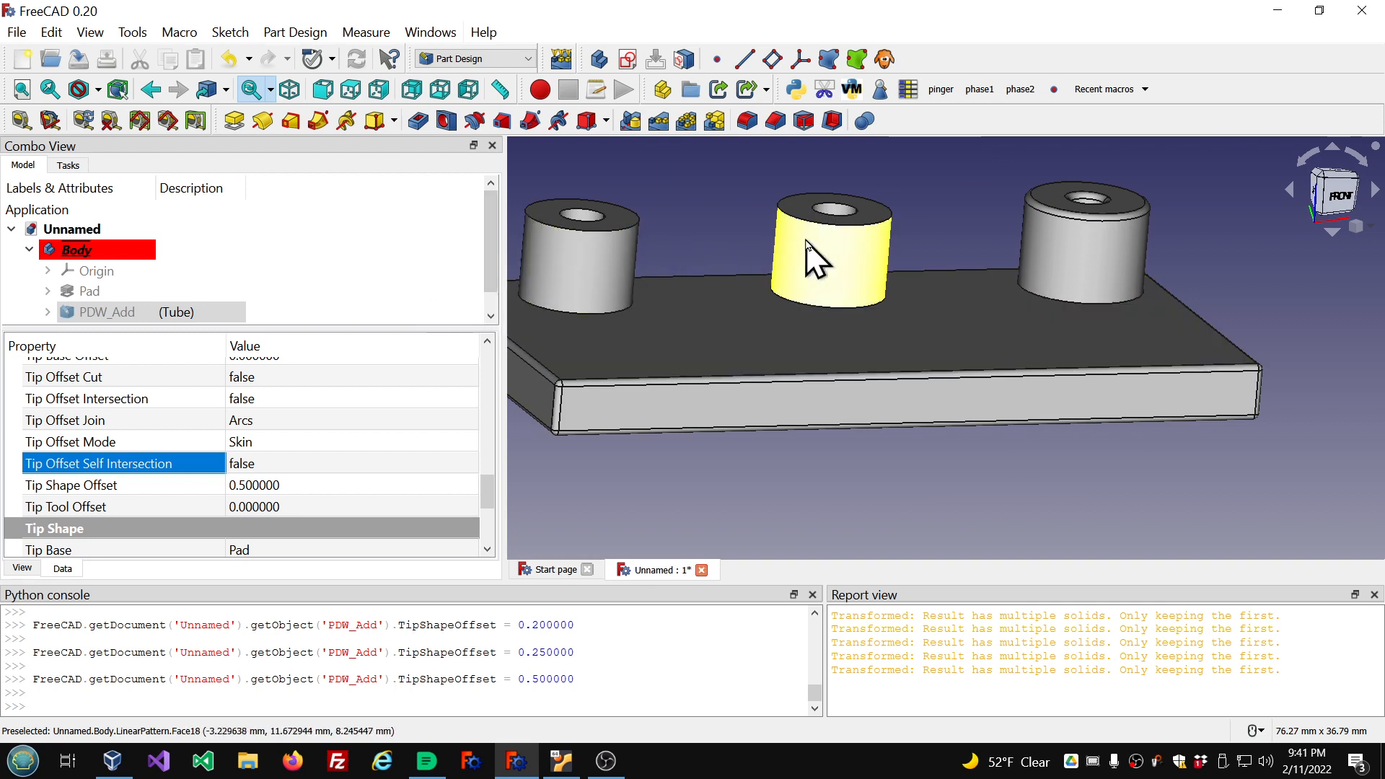
pyautogui.scroll(-1, 615, 265)
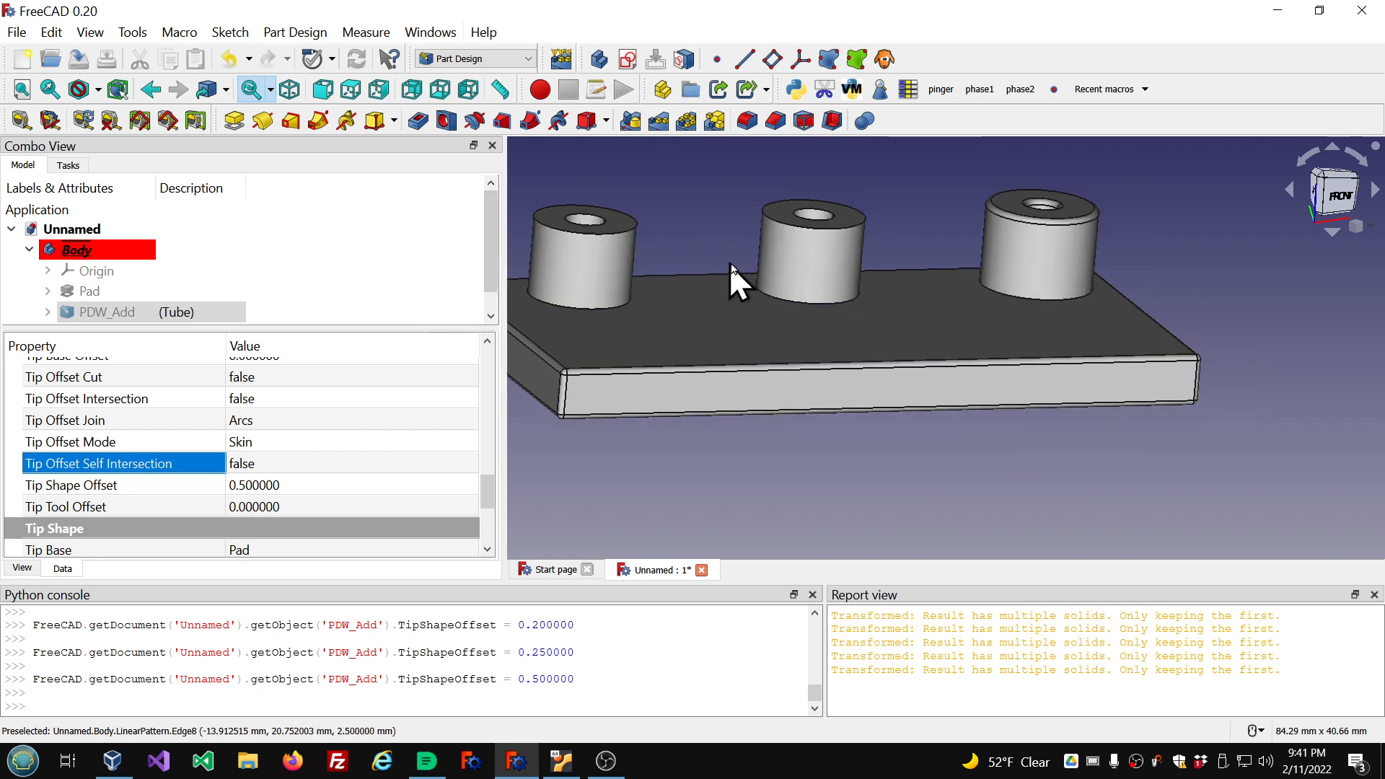
pyautogui.scroll(-1, 1060, 285)
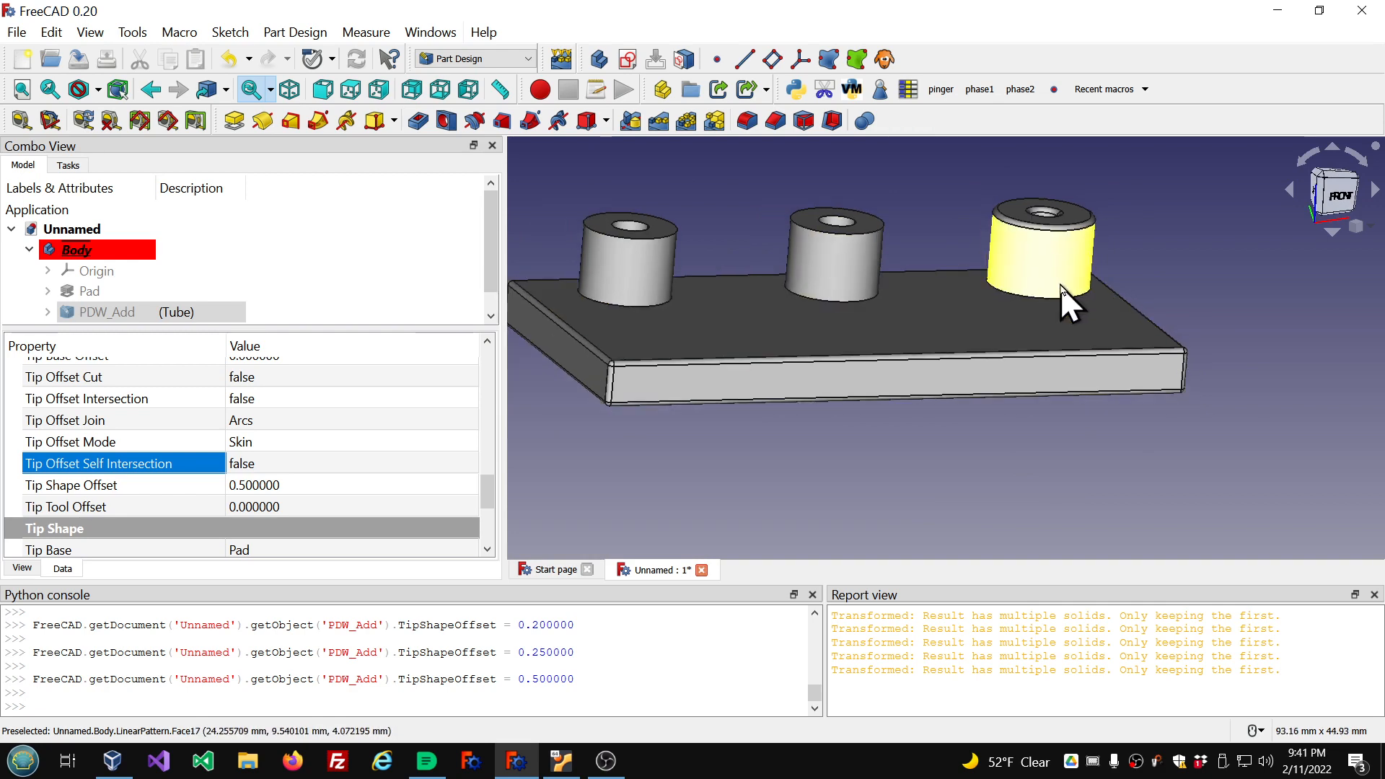
pyautogui.scroll(-1, 1061, 286)
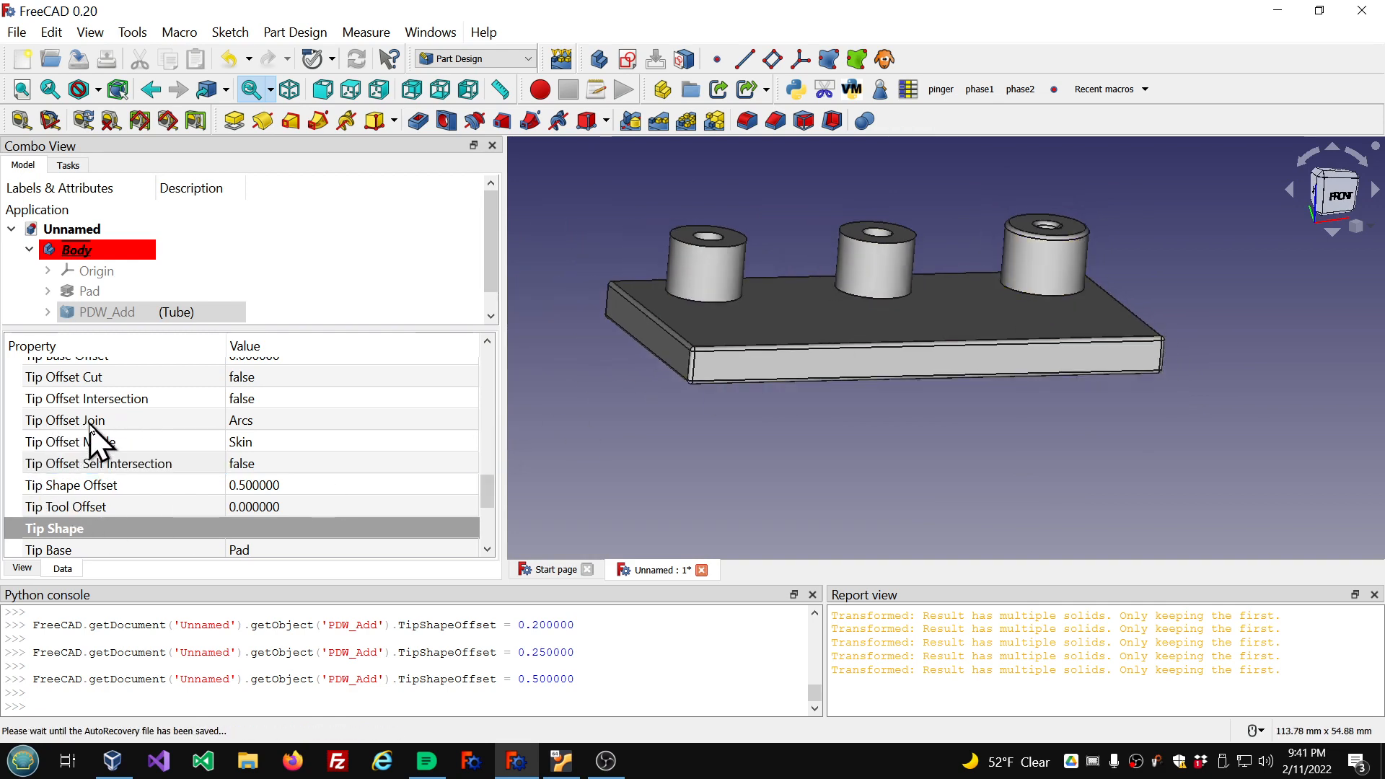
# Review PDW_Add's Tip Offset, Tip Shape, Placement Adjustments, Pattern Offset and Pattern Shape properties
pyautogui.scroll(2, 94, 432)
pyautogui.scroll(-4, 100, 437)
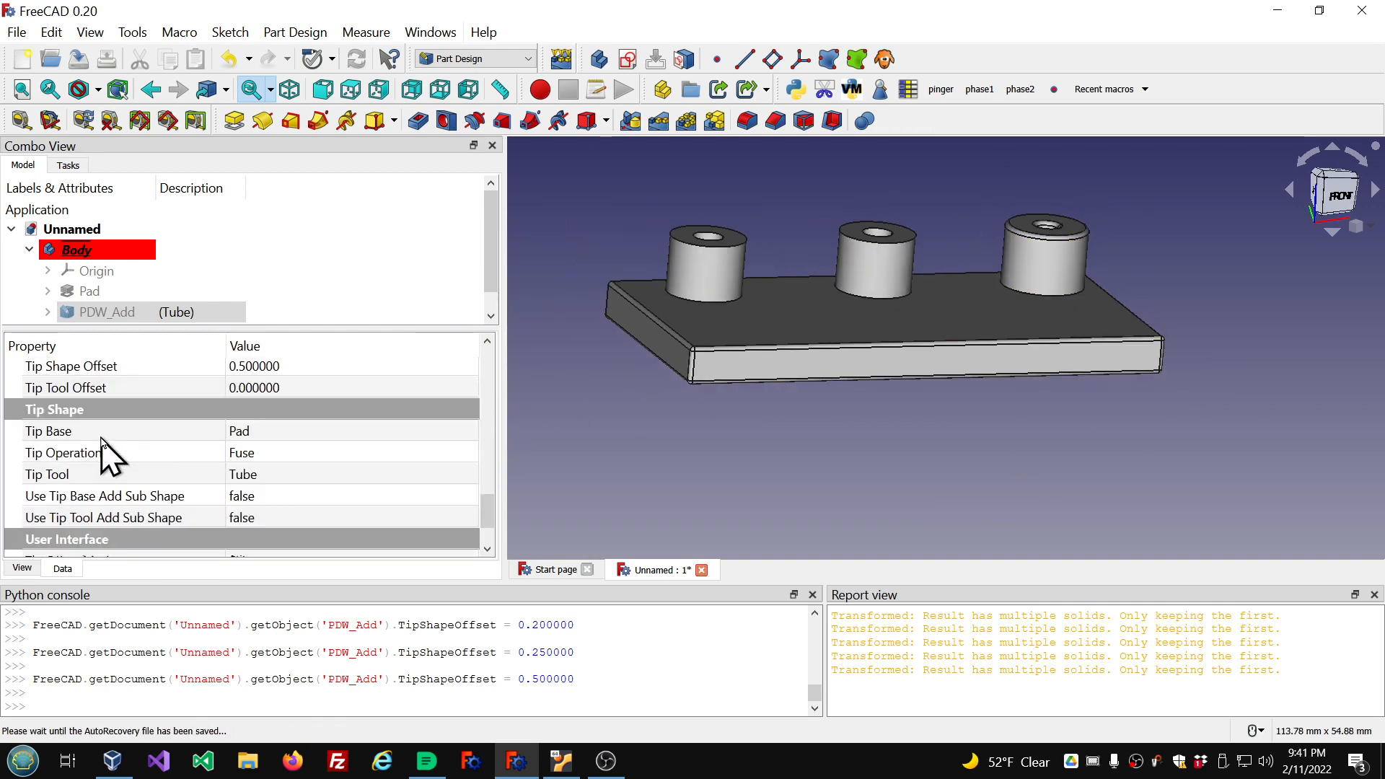
pyautogui.scroll(-2, 101, 442)
pyautogui.scroll(8, 101, 451)
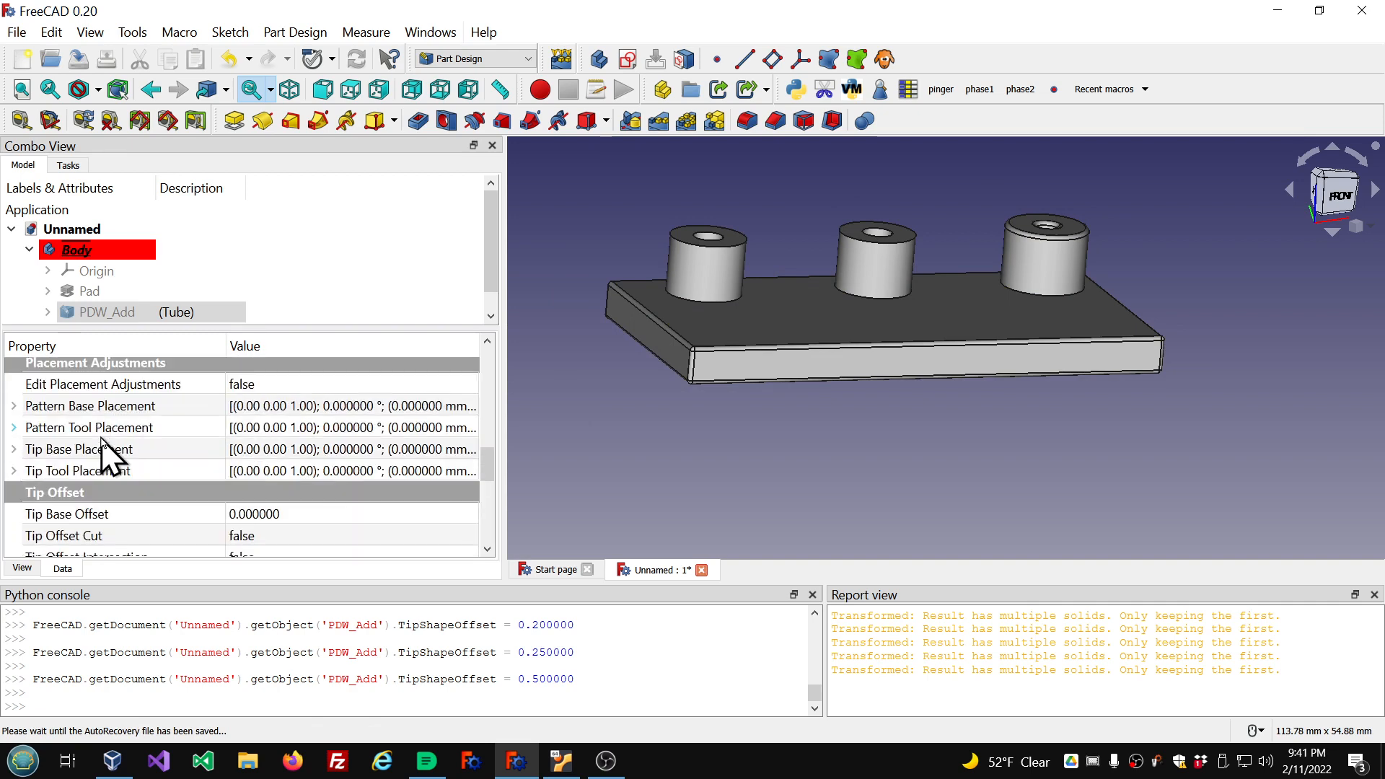
pyautogui.scroll(3, 101, 451)
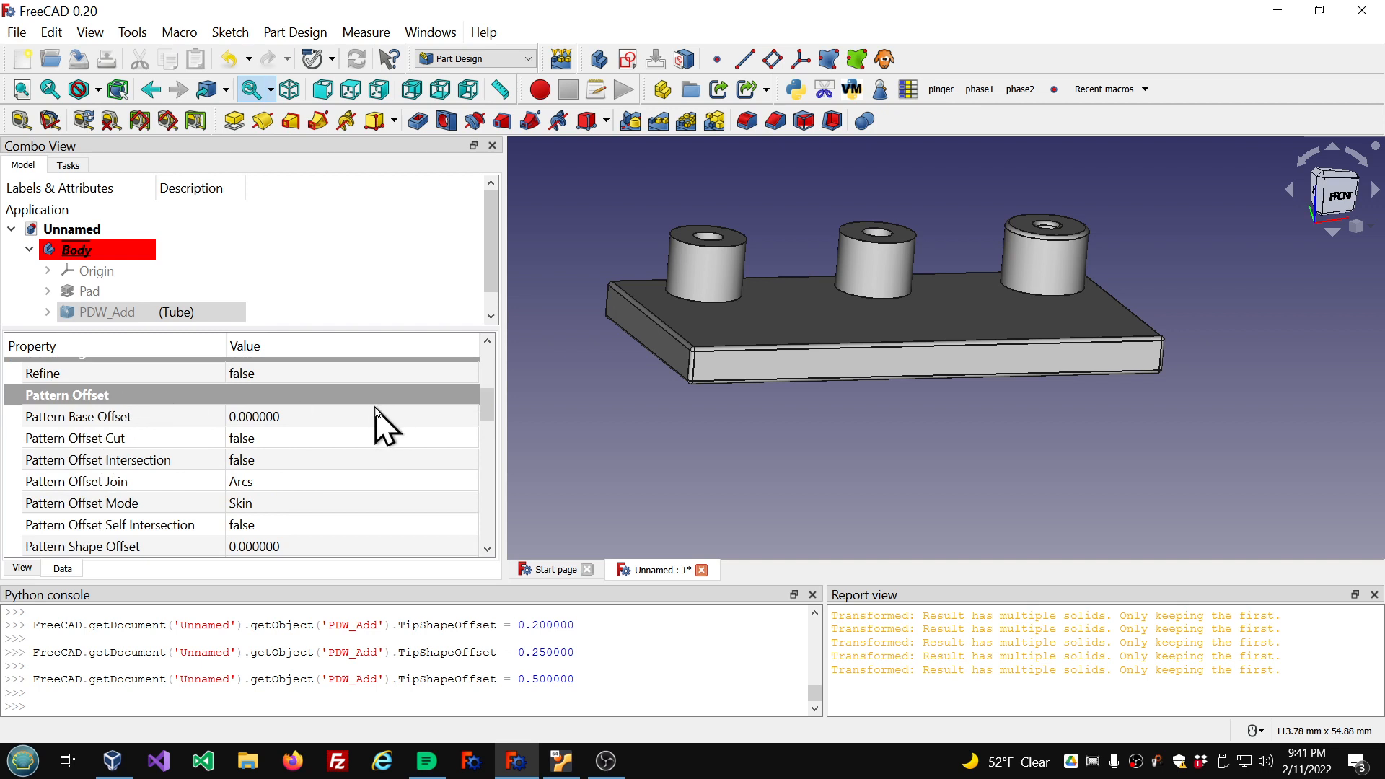
pyautogui.scroll(-4, 355, 432)
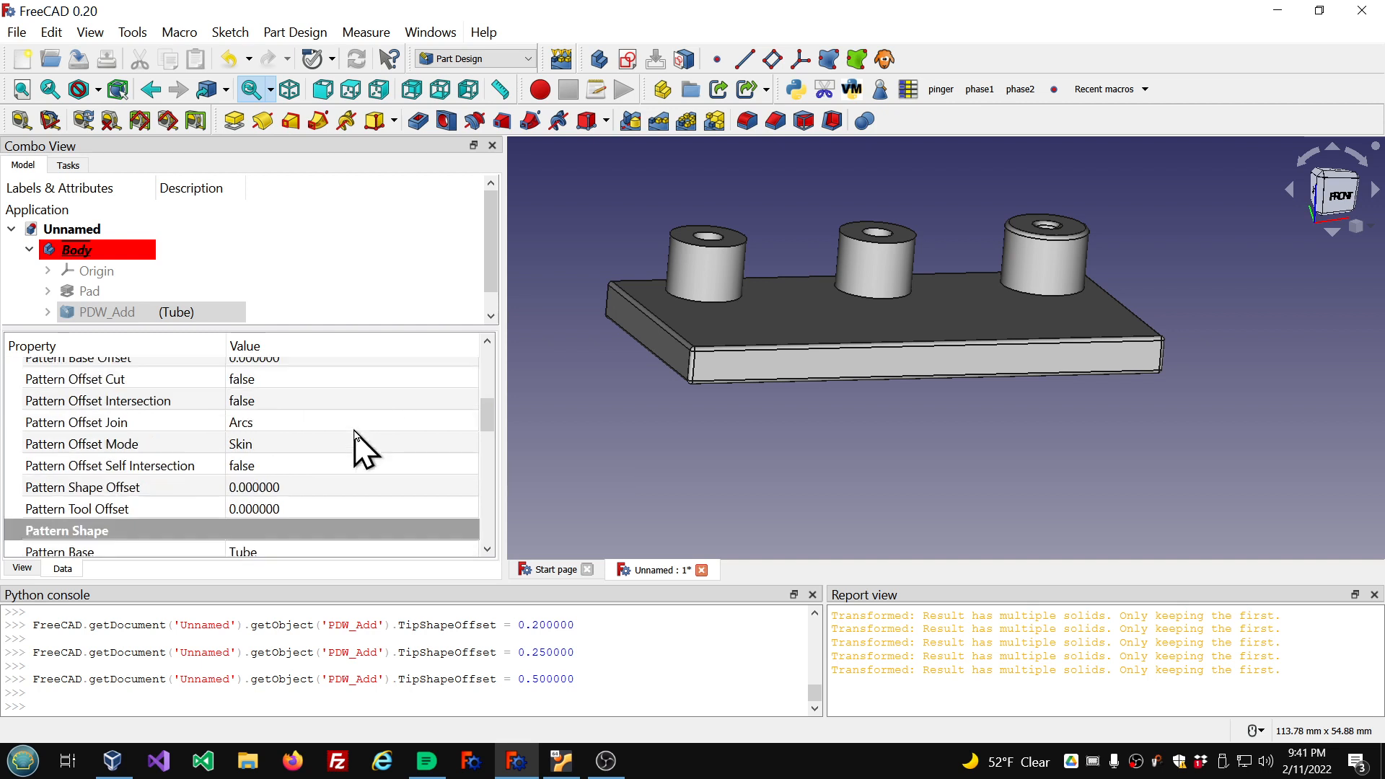
pyautogui.scroll(2, 354, 432)
pyautogui.scroll(1, 353, 432)
pyautogui.scroll(-4, 353, 431)
pyautogui.scroll(1, 354, 431)
pyautogui.scroll(1, 354, 432)
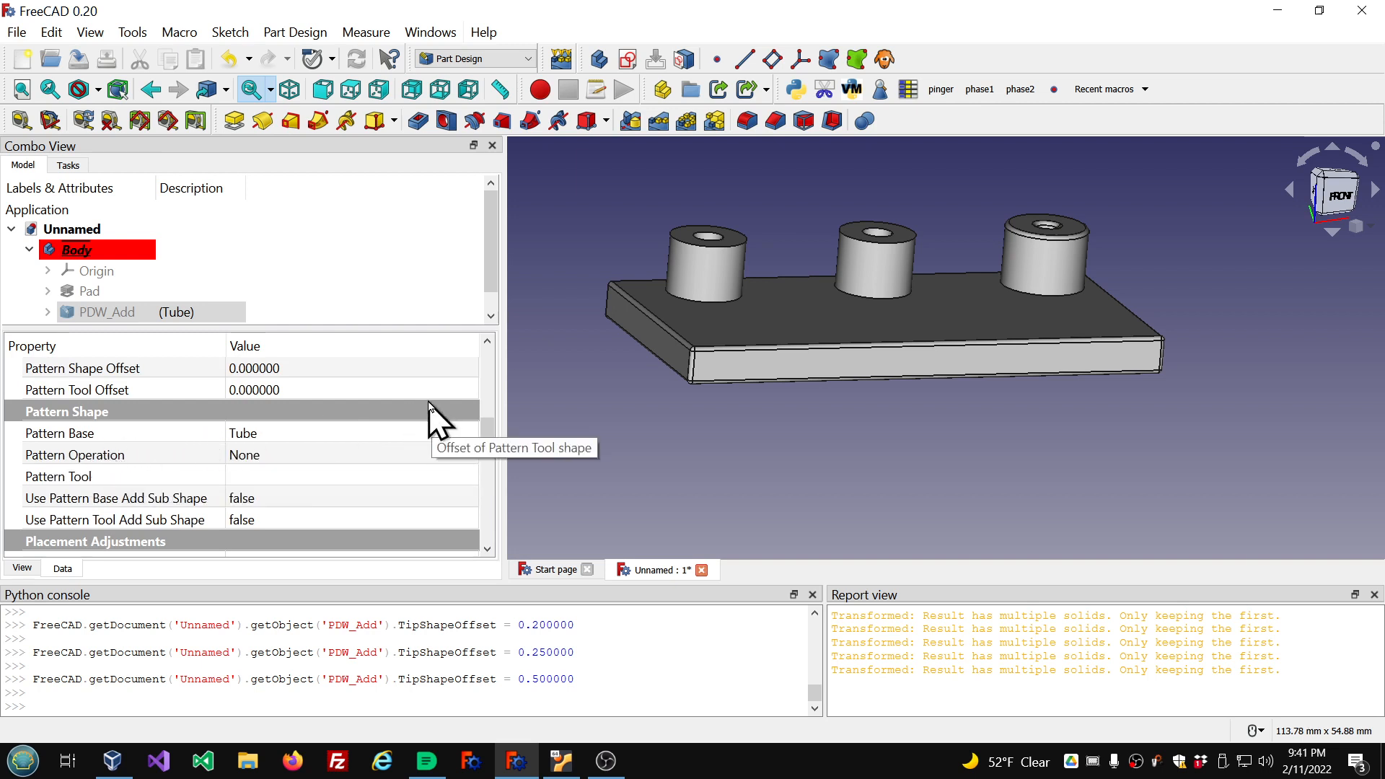
# Set PDW_Add's Pattern Base Offset to 1
pyautogui.scroll(1, 408, 392)
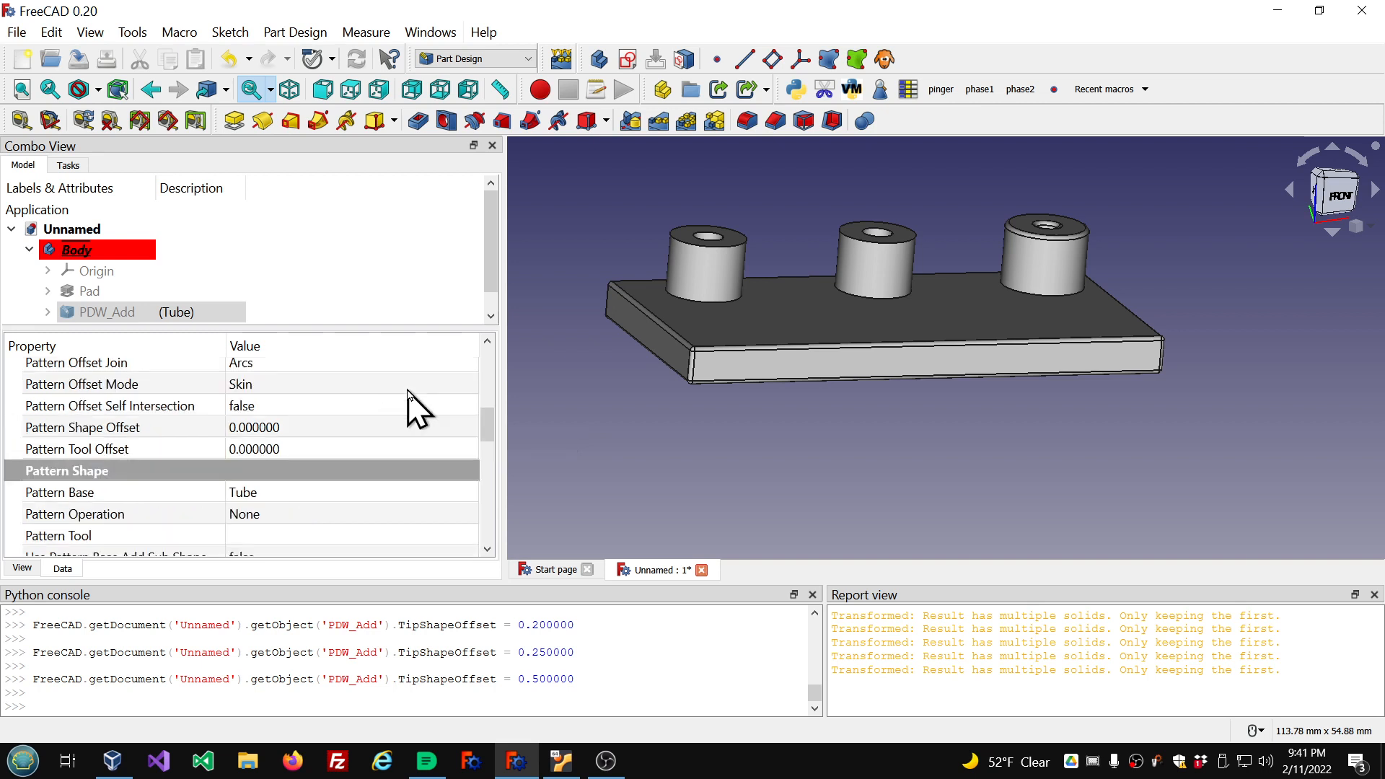
pyautogui.scroll(2, 356, 418)
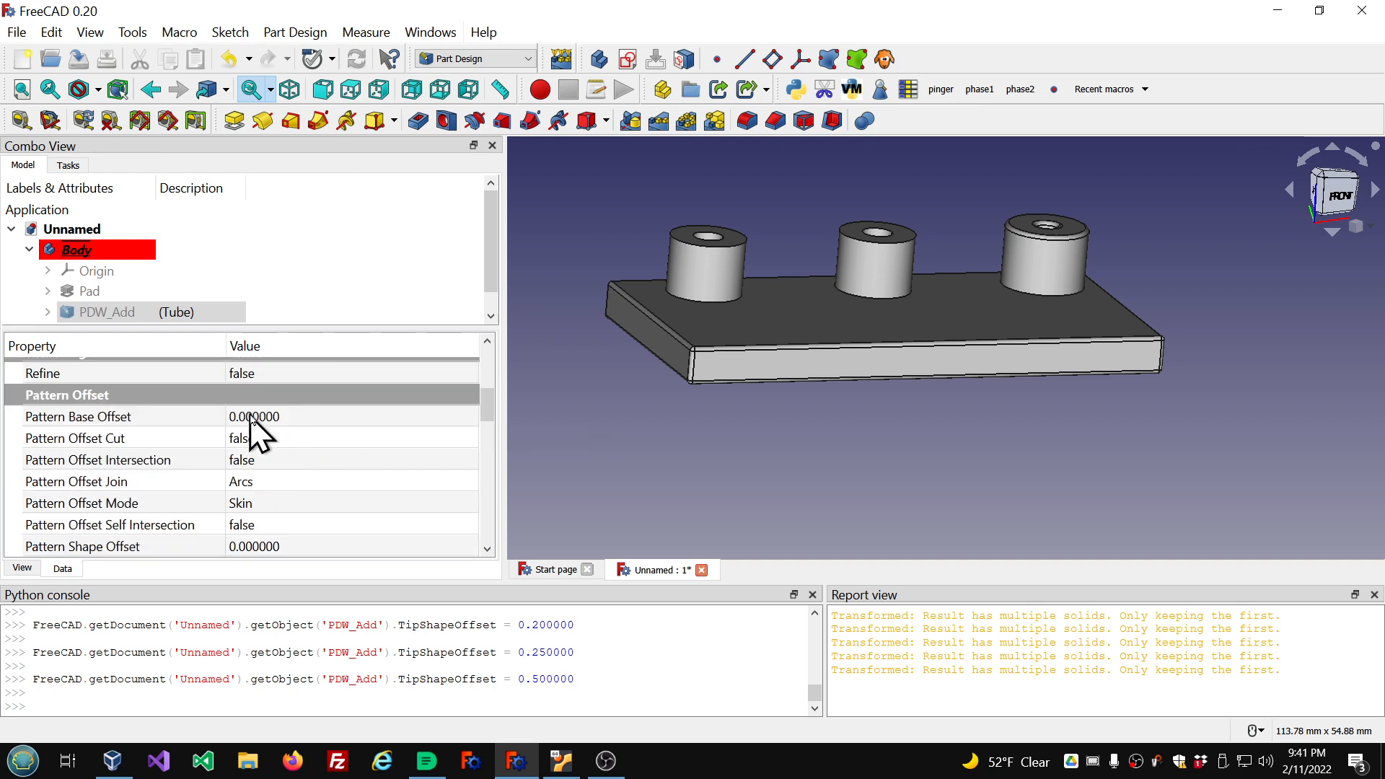
pyautogui.click(346, 417)
pyautogui.scroll(1, 347, 411)
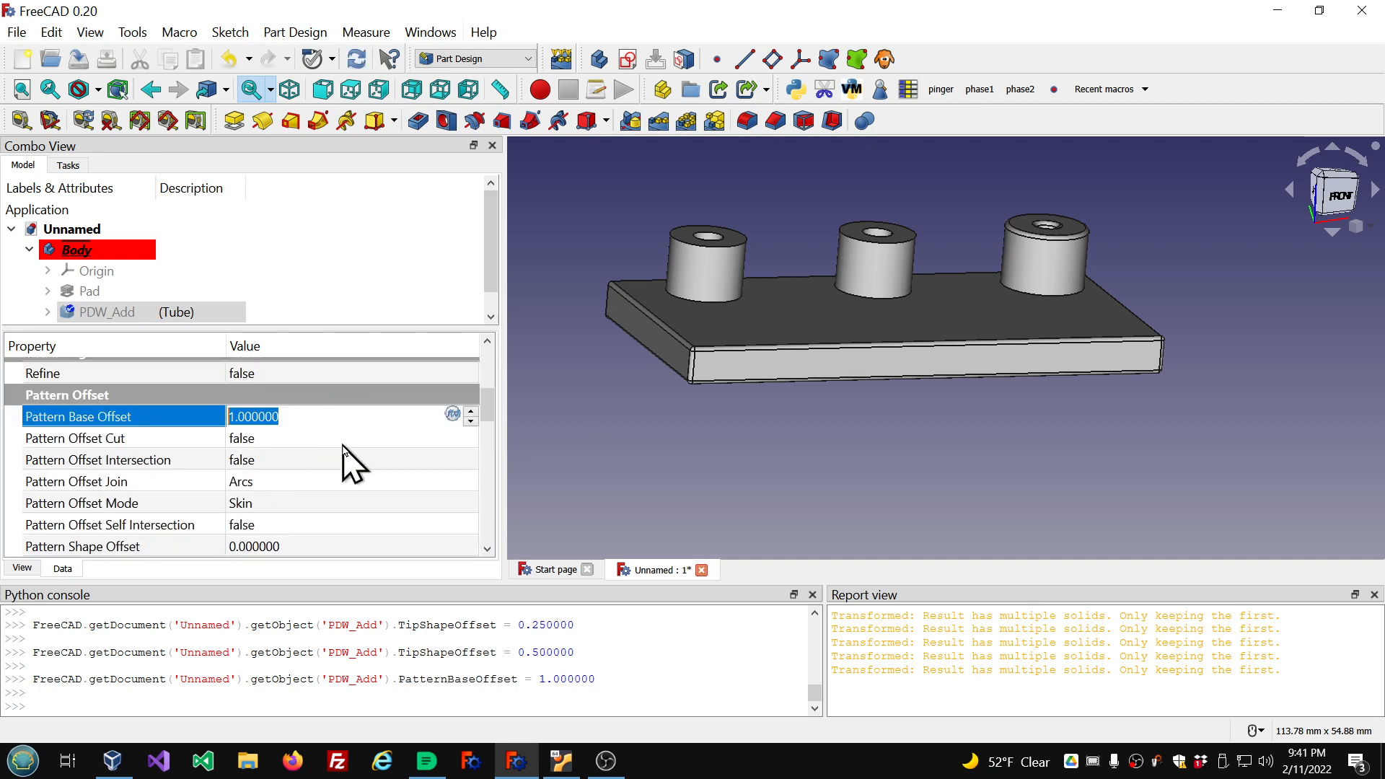
pyautogui.click(344, 447)
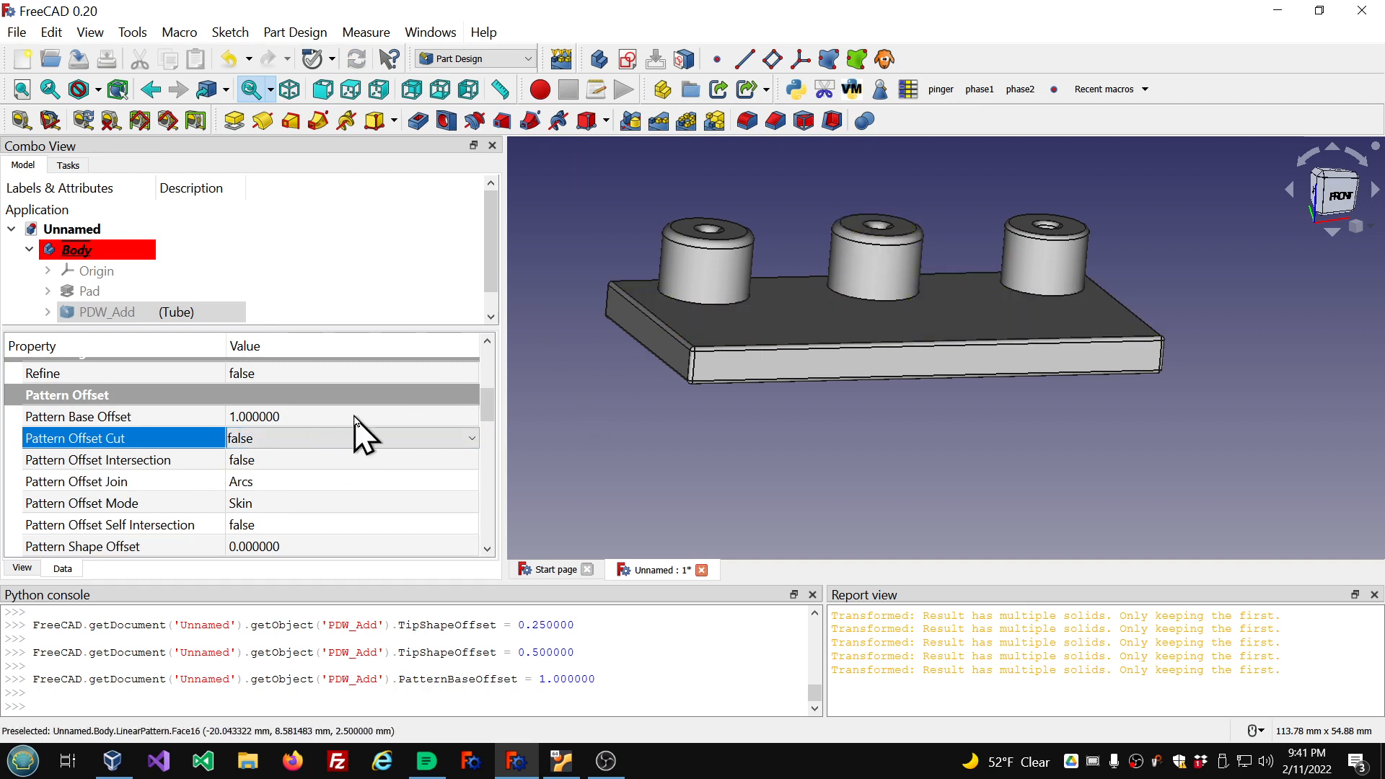
# Reset PDW_Add's Tip Shape Offset to 0
pyautogui.moveTo(489, 418); pyautogui.dragTo(488, 492)
pyautogui.click(340, 506)
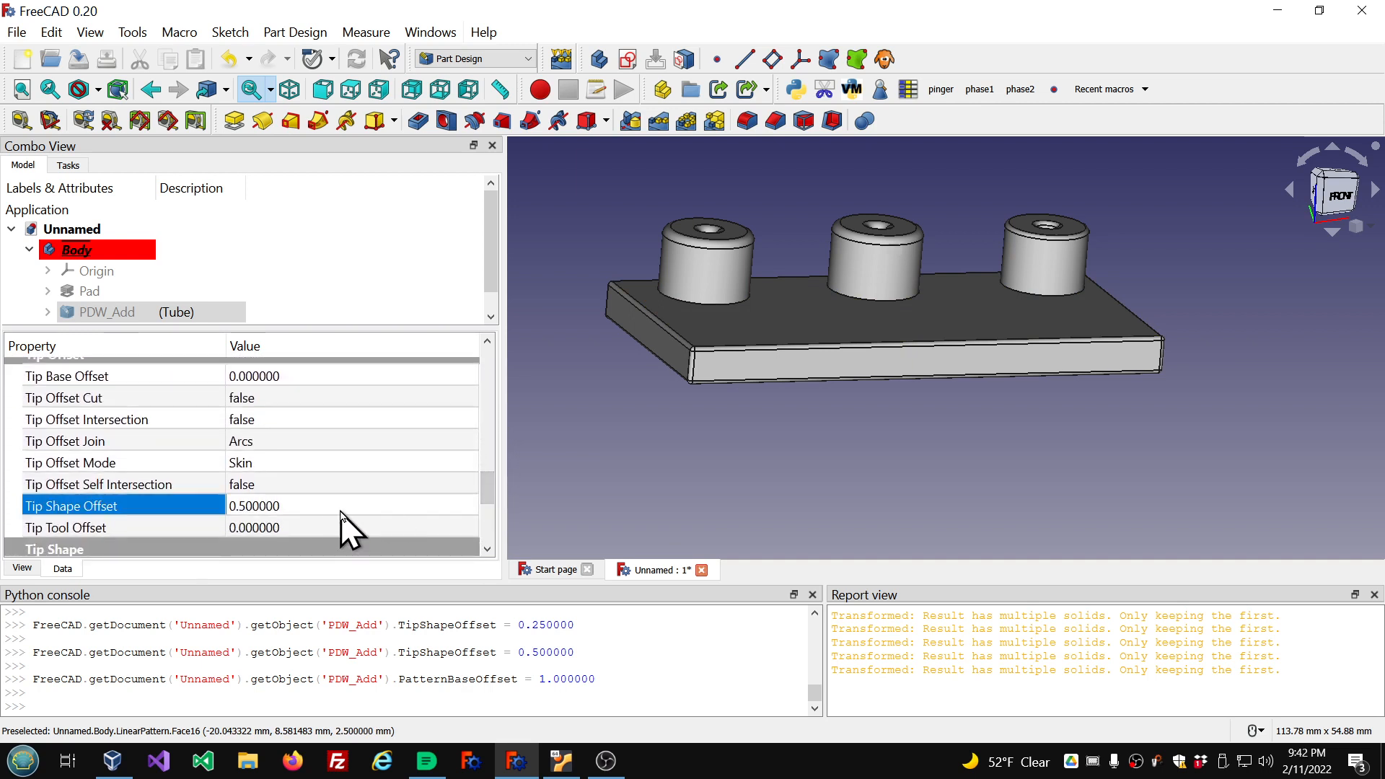
pyautogui.write('0')
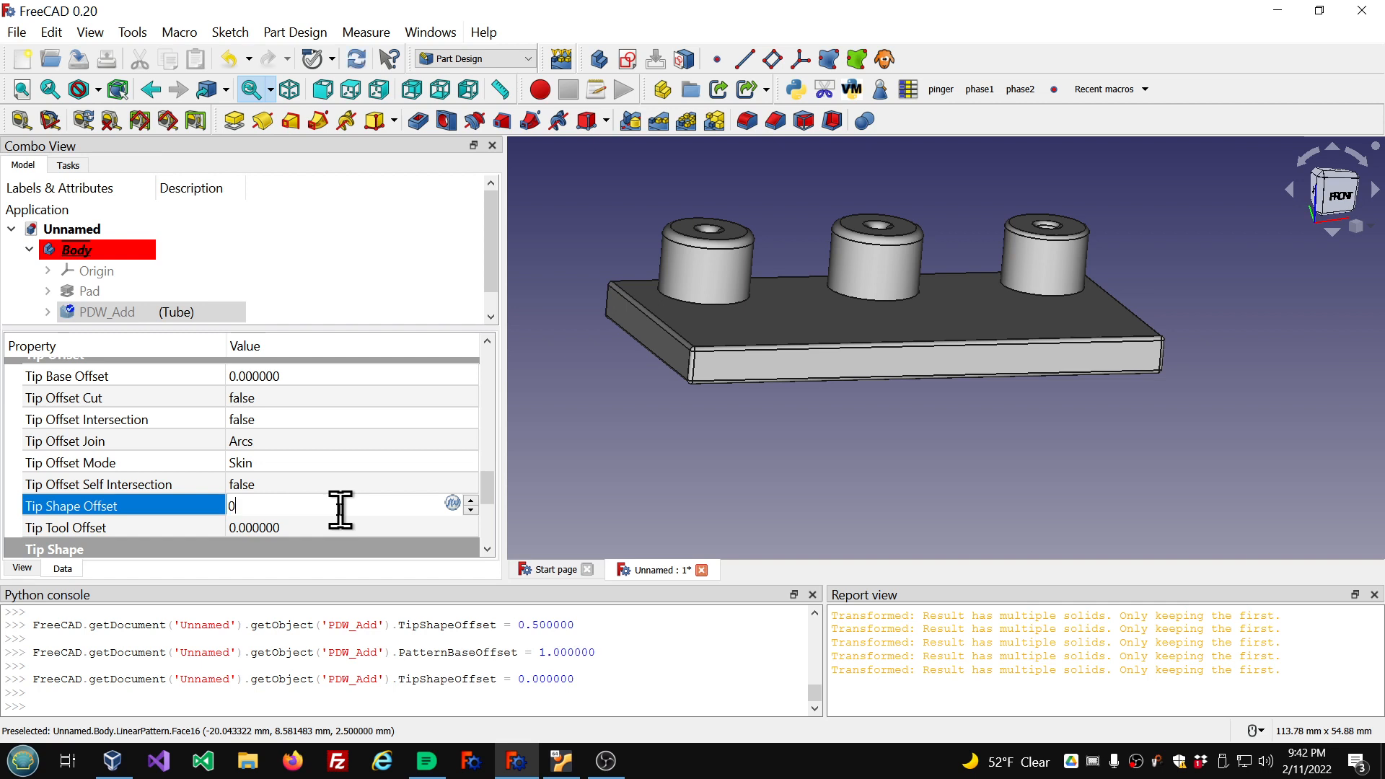
# Set PDW_Add's Tip Base Offset and Tip Tool Offset to 1, and inspect the plate and all three tubes
pyautogui.click(341, 376)
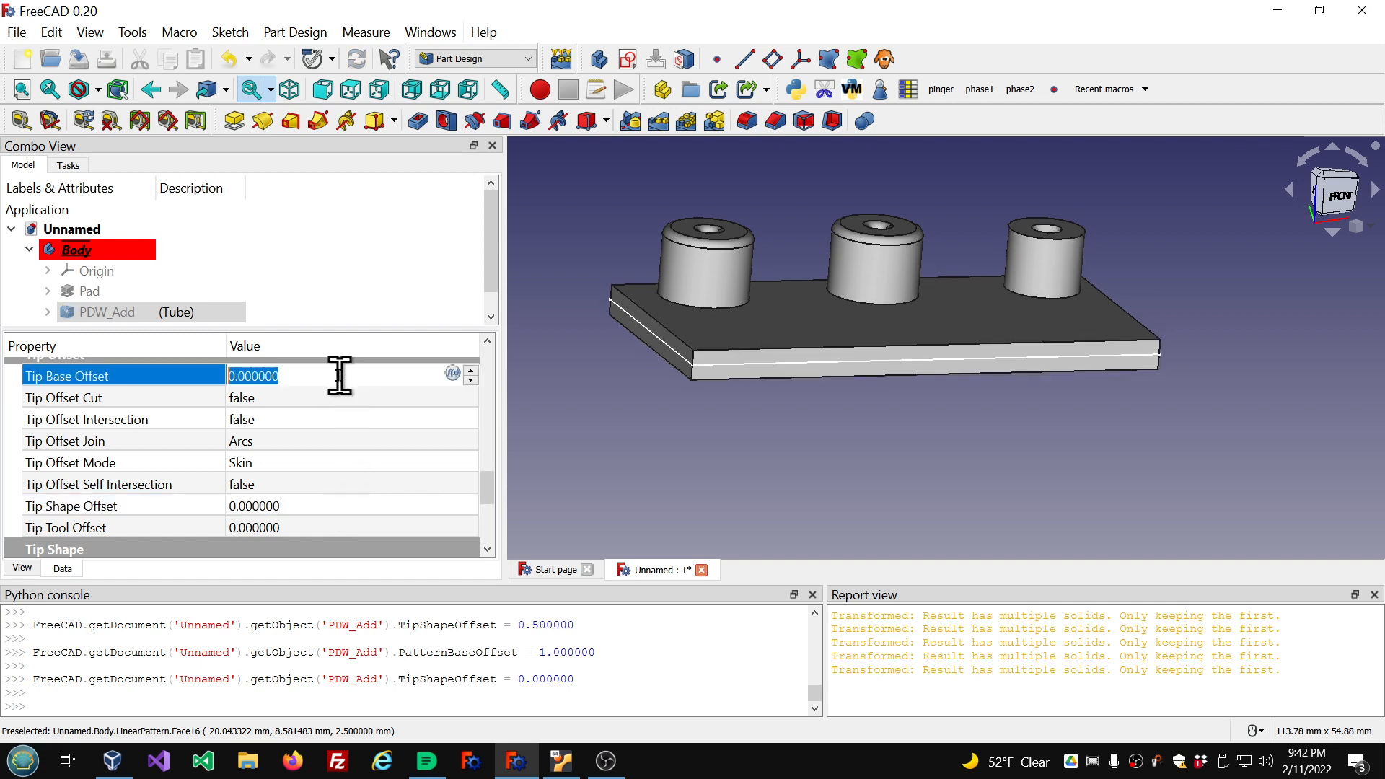
pyautogui.scroll(1, 339, 374)
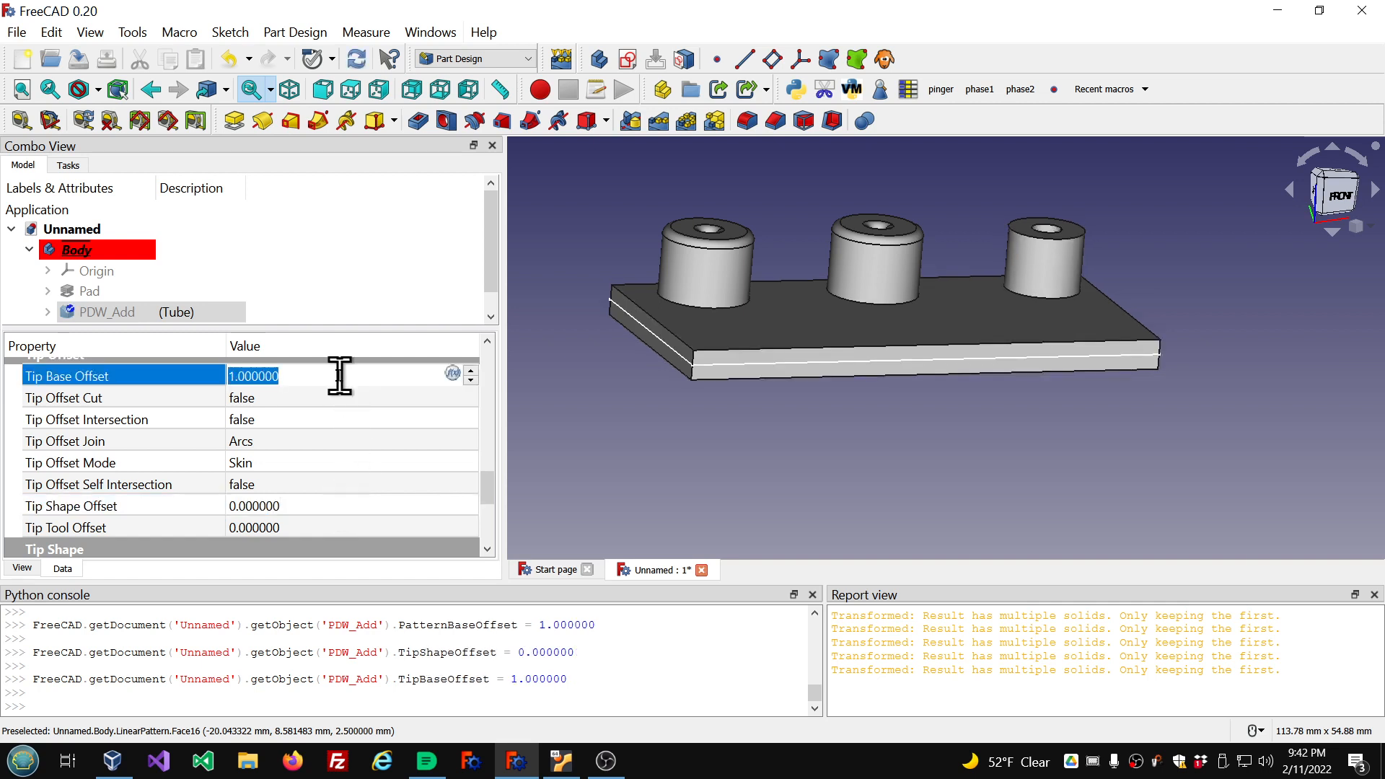
pyautogui.click(315, 527)
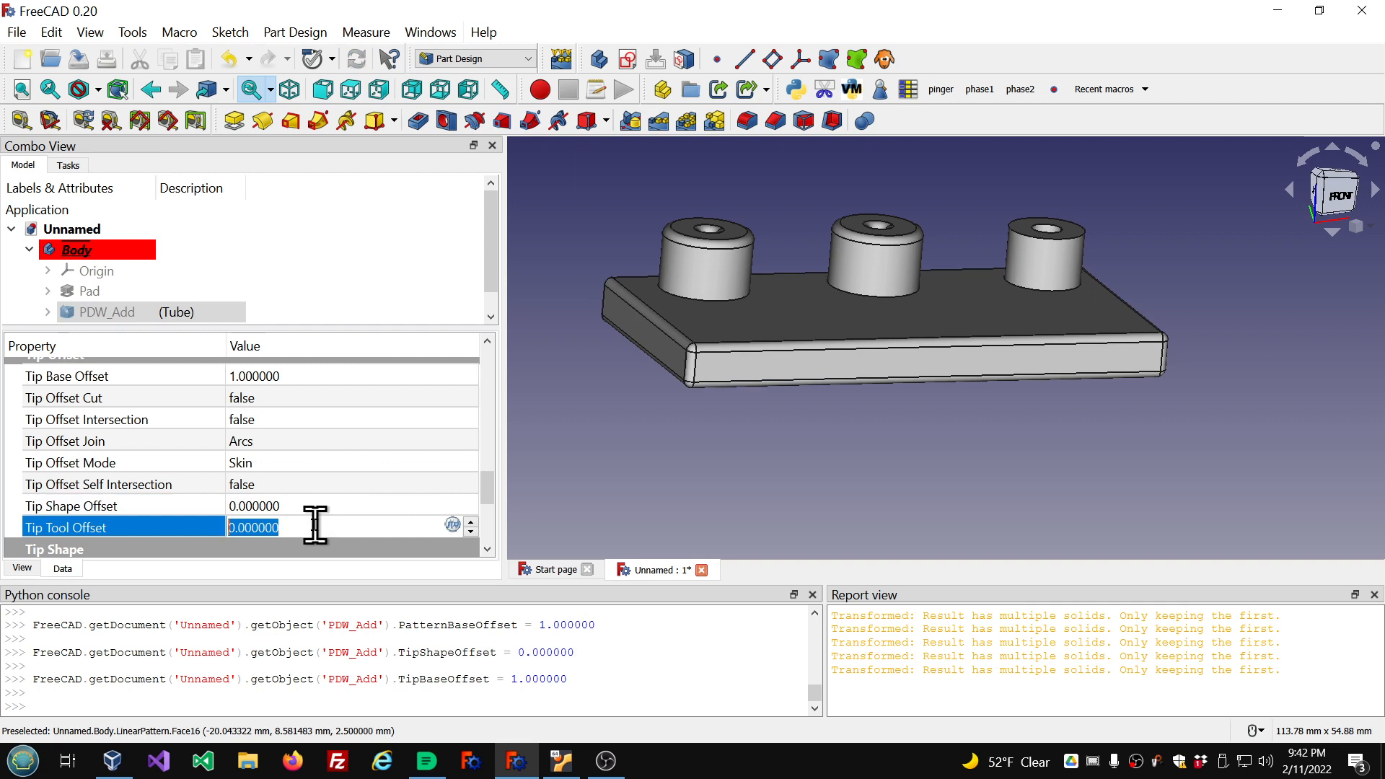
pyautogui.scroll(1, 316, 528)
pyautogui.click(342, 465)
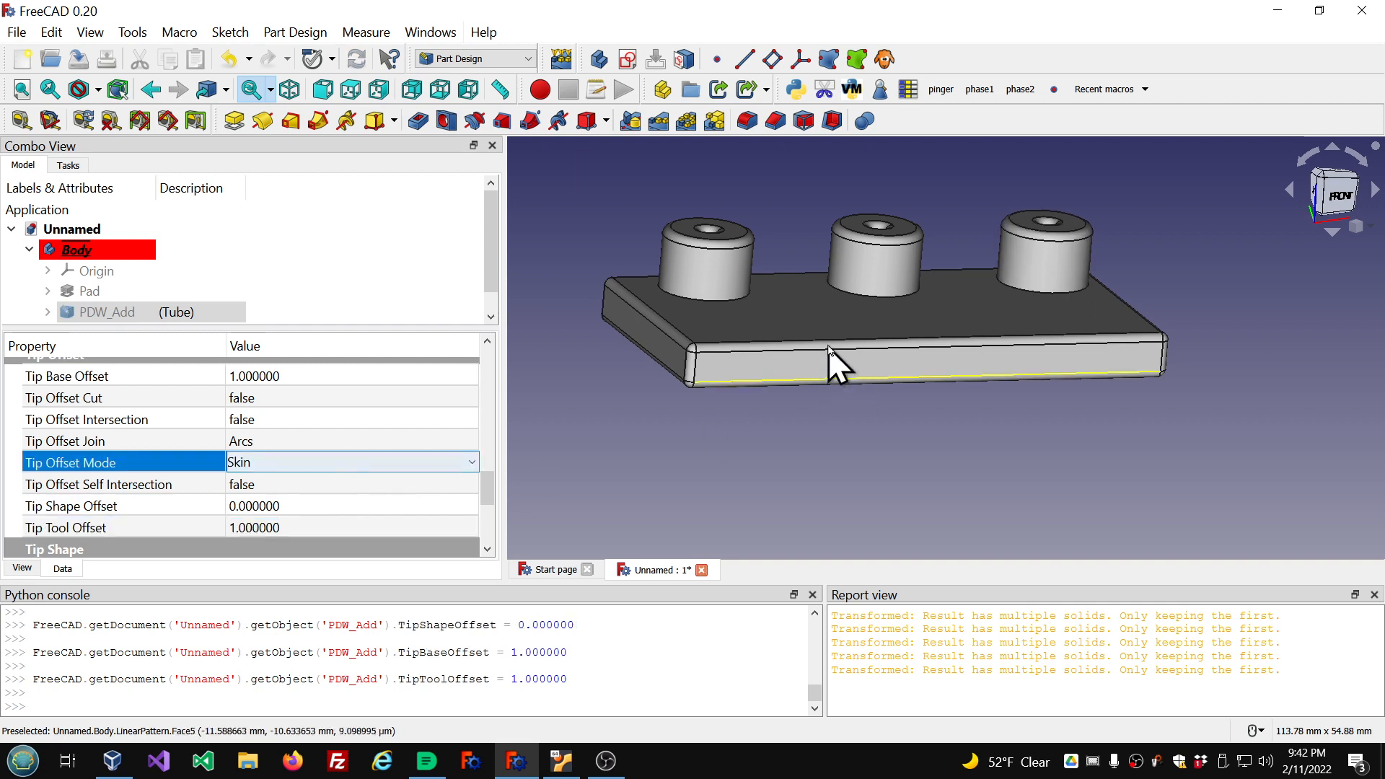
pyautogui.scroll(5, 901, 352)
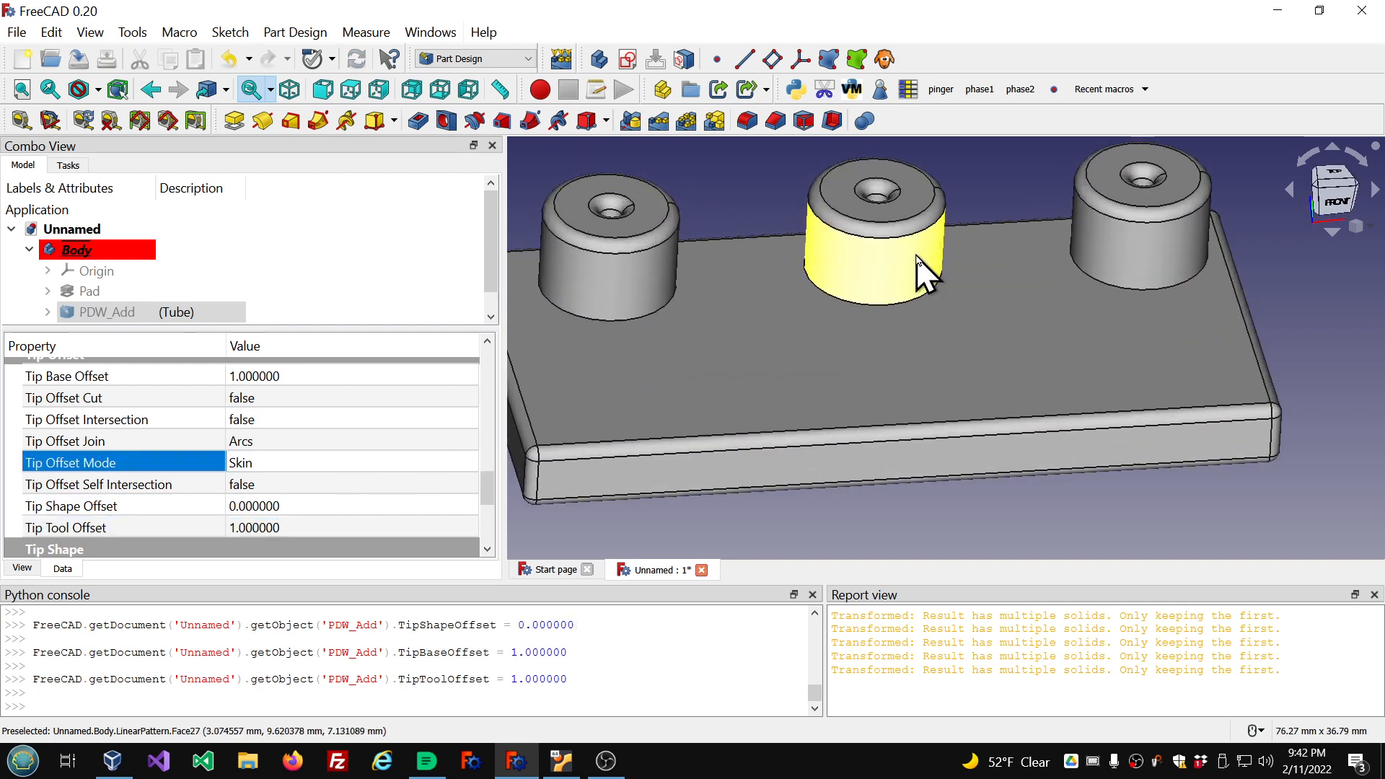
pyautogui.moveTo(921, 259)
pyautogui.mouseDown(button='middle')
pyautogui.moveTo(977, 263)
pyautogui.moveTo(888, 256)
pyautogui.moveTo(910, 251)
pyautogui.mouseUp(button='middle')
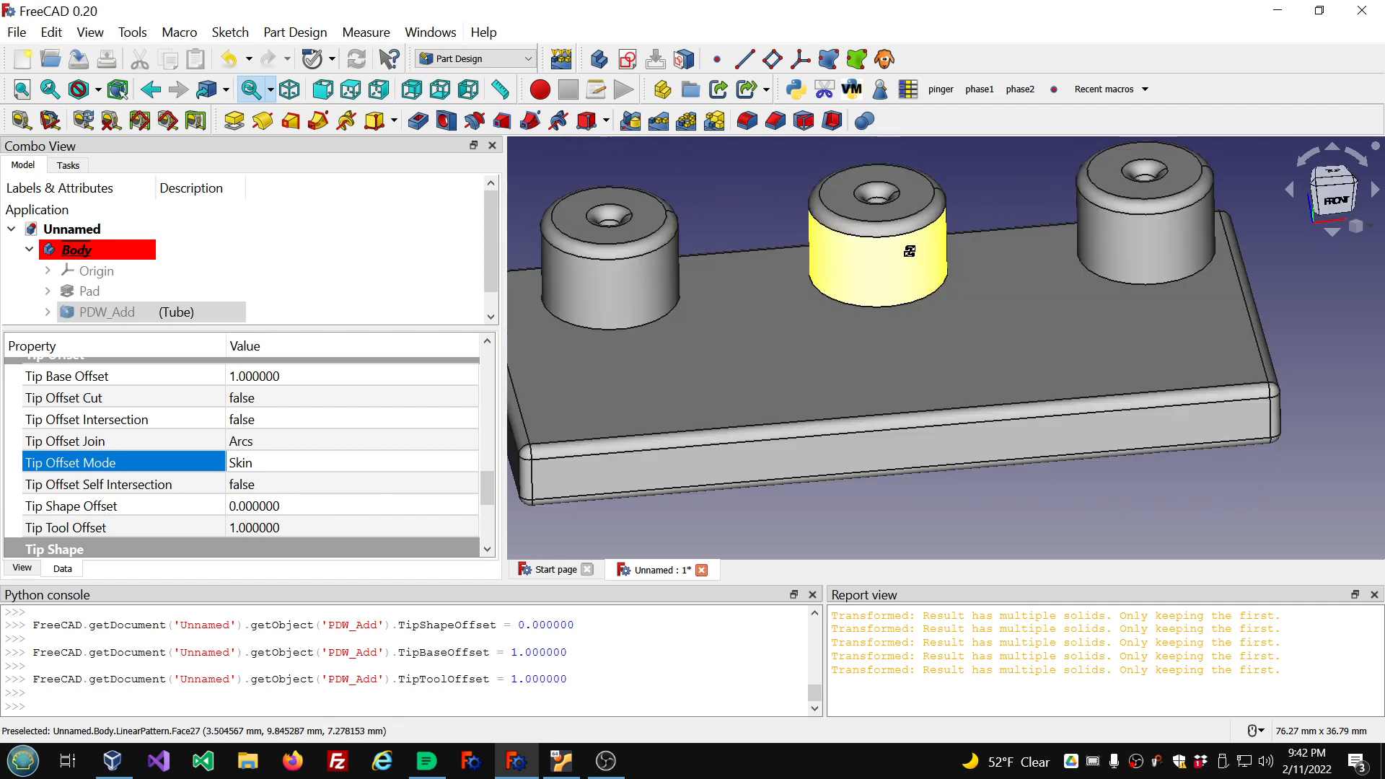
pyautogui.scroll(-5, 909, 254)
pyautogui.moveTo(859, 184)
pyautogui.mouseDown(button='middle')
pyautogui.moveTo(860, 168)
pyautogui.moveTo(876, 178)
pyautogui.mouseUp(button='middle')
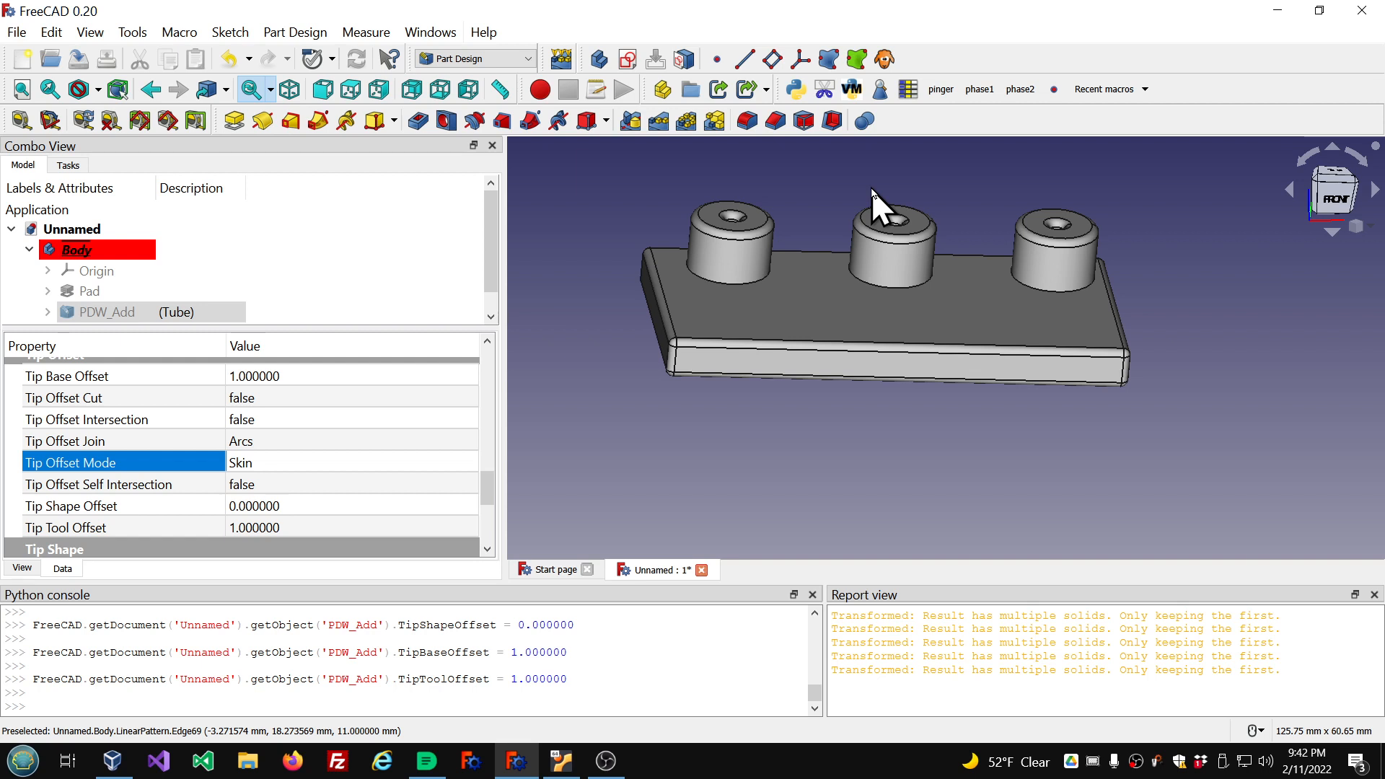
pyautogui.scroll(2, 828, 158)
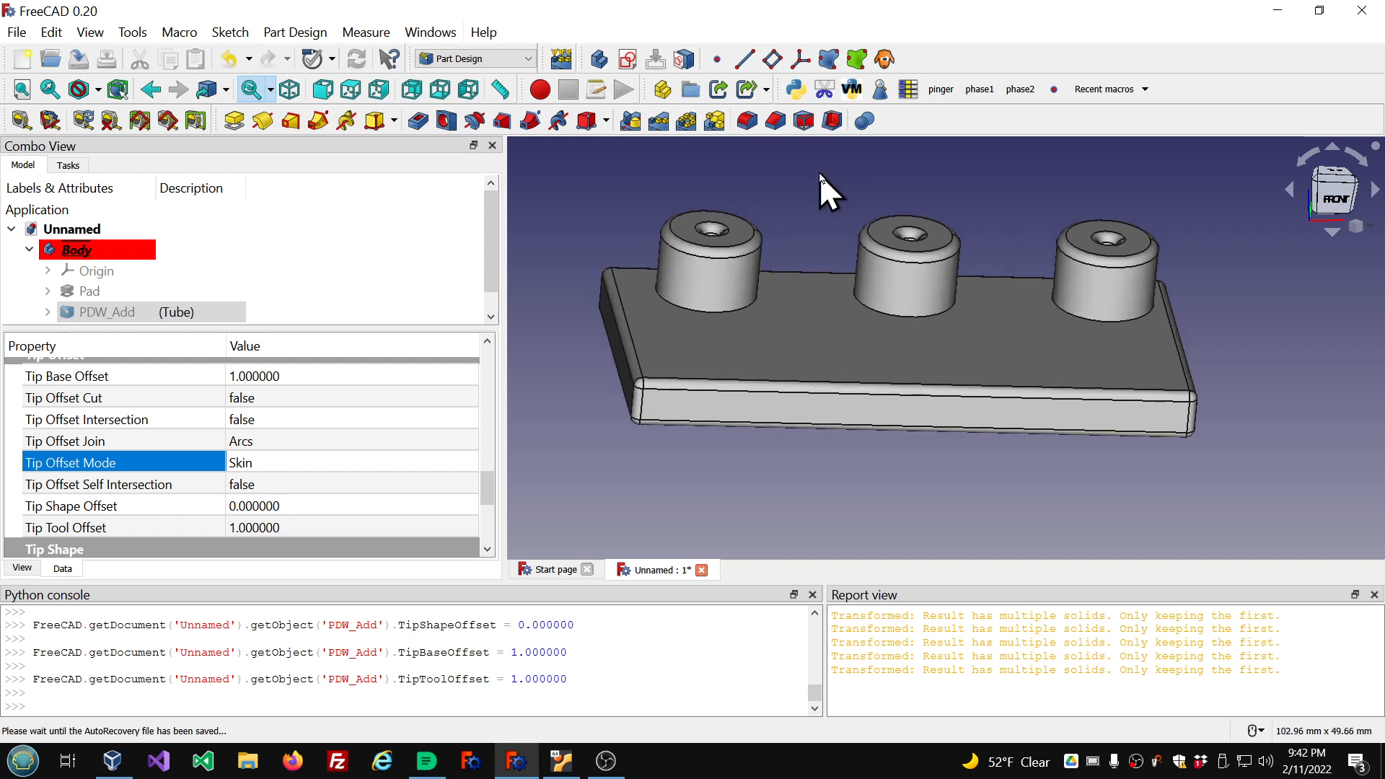
pyautogui.moveTo(820, 174); pyautogui.dragTo(807, 169, button='middle')
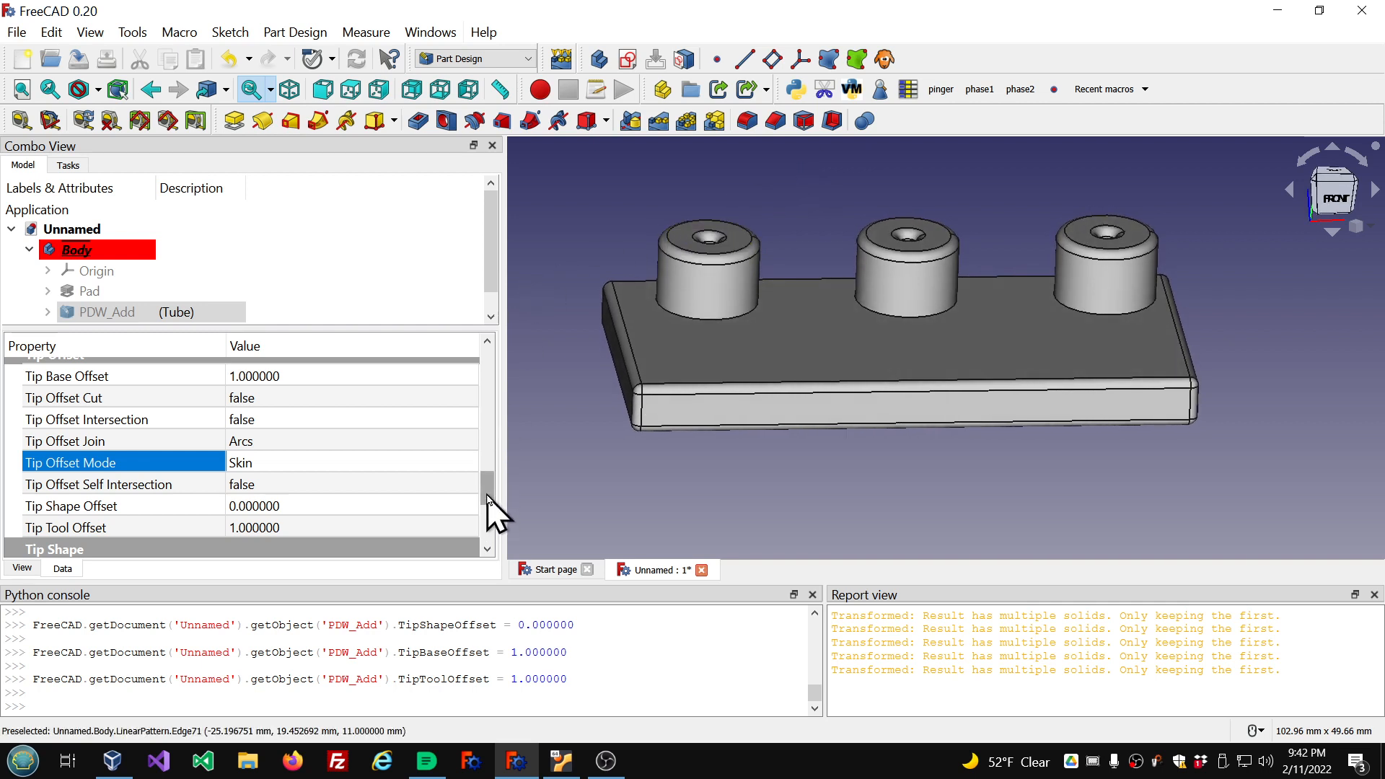
# Try Tangent as PDW_Add's Tip Offset Join and recompute the document
pyautogui.moveTo(488, 495); pyautogui.dragTo(473, 431)
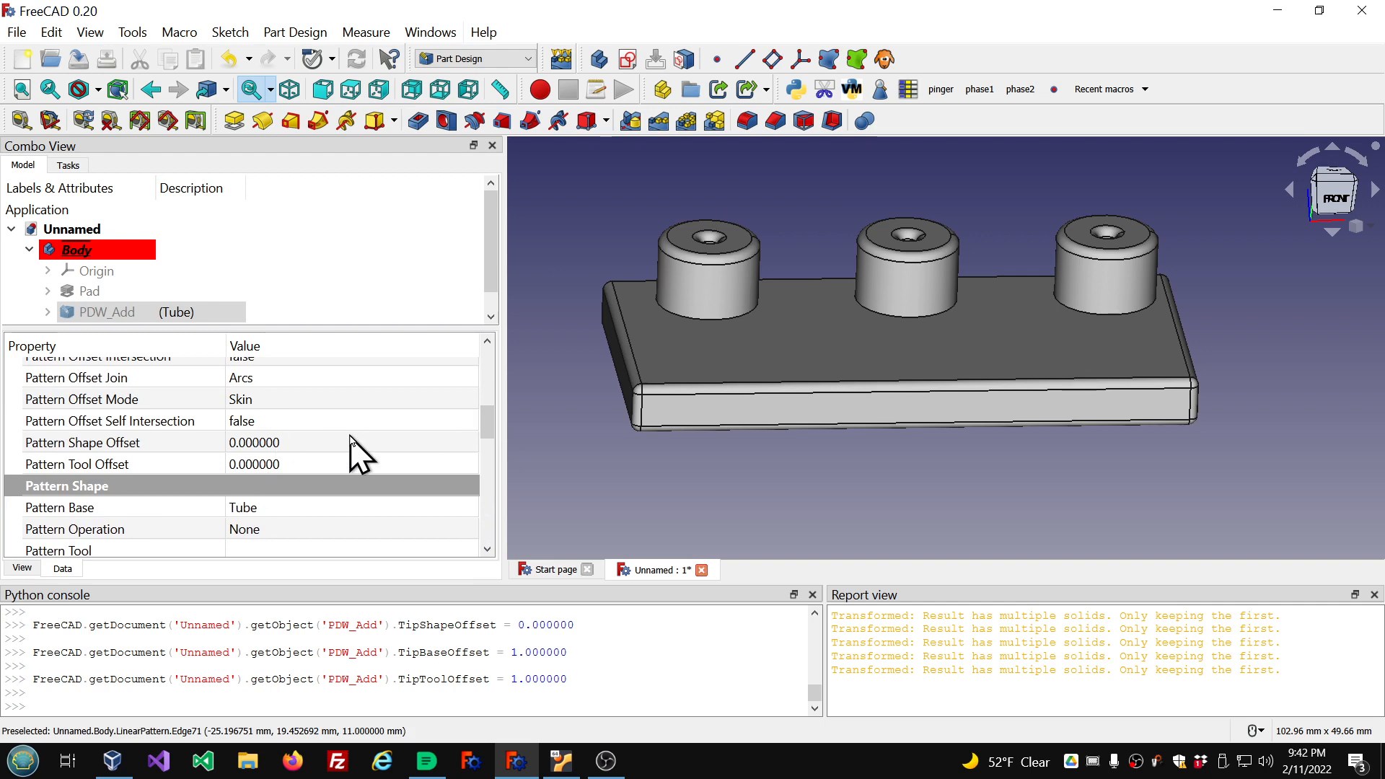
pyautogui.scroll(-8, 352, 451)
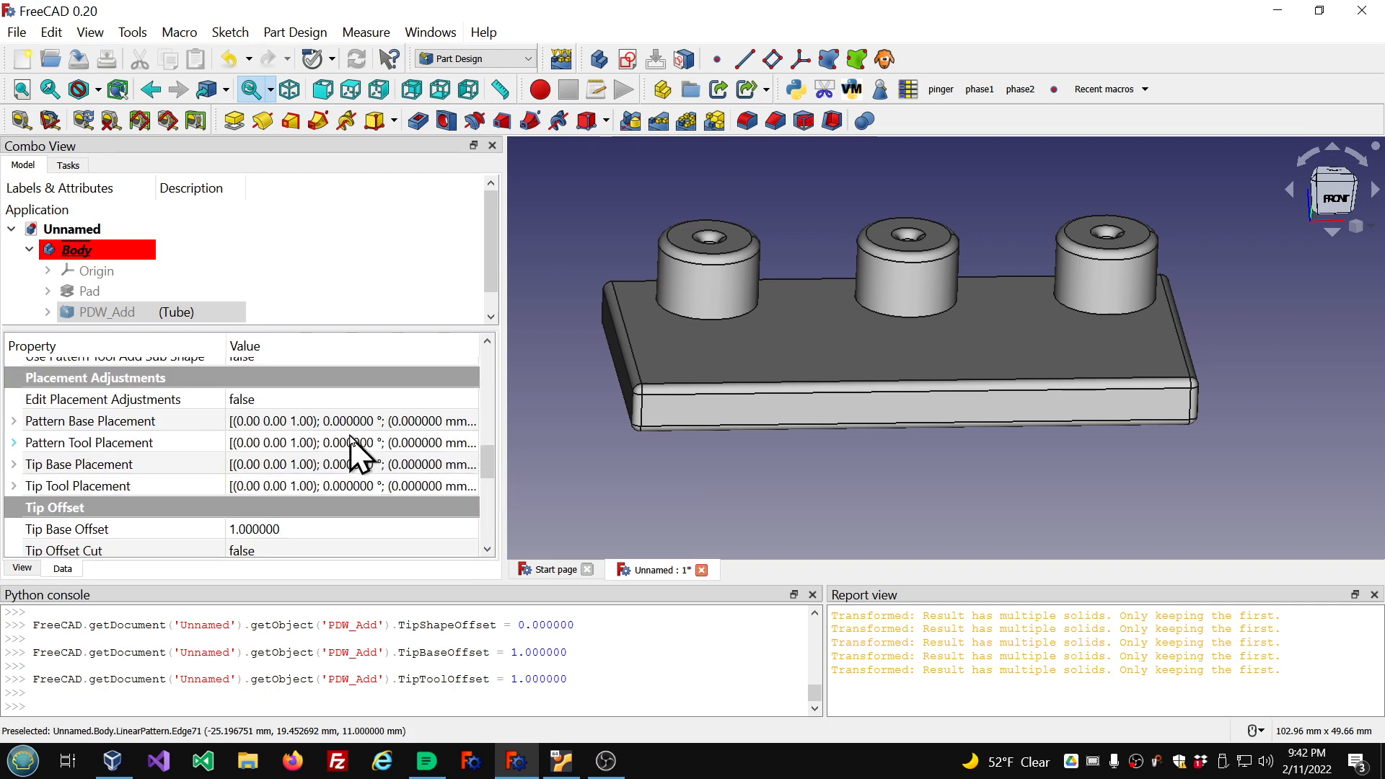
pyautogui.scroll(-2, 351, 451)
pyautogui.scroll(2, 353, 454)
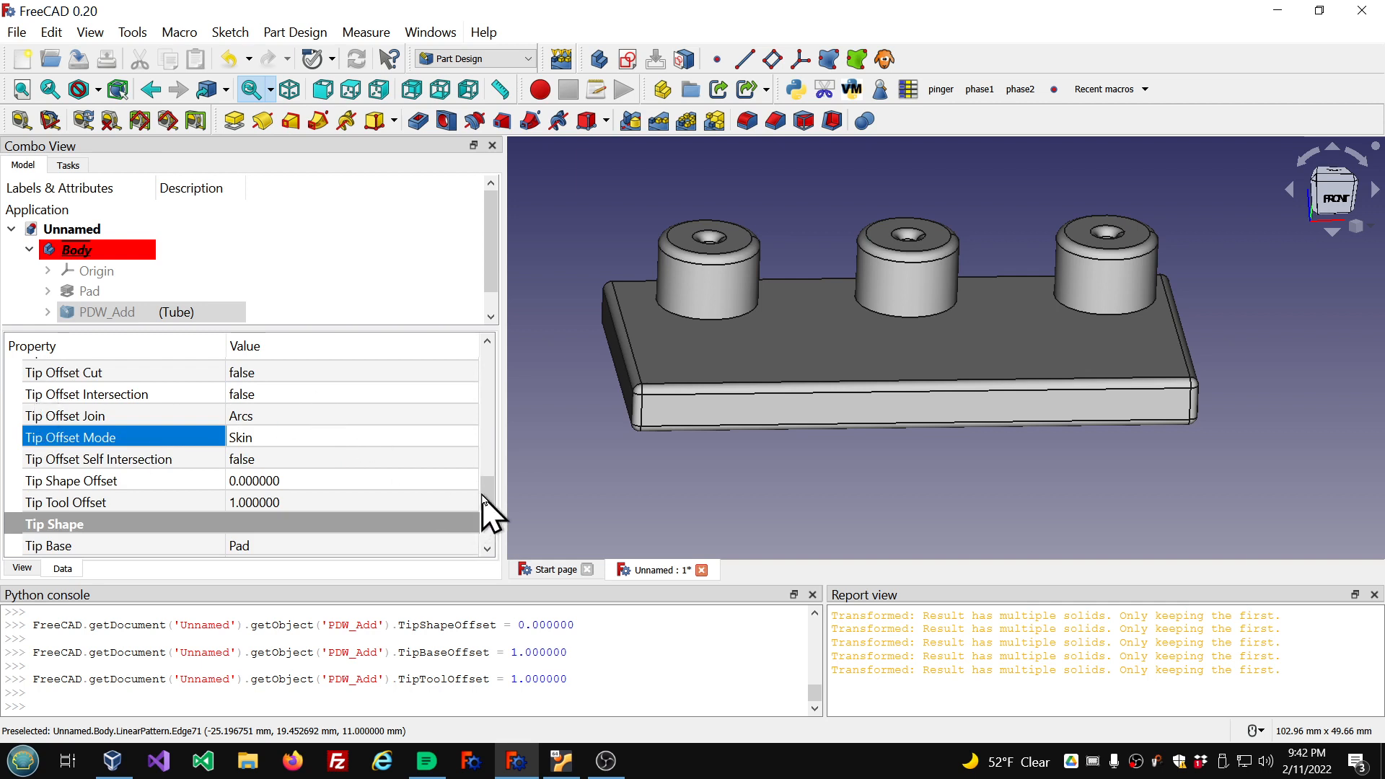
pyautogui.moveTo(486, 495); pyautogui.dragTo(486, 490)
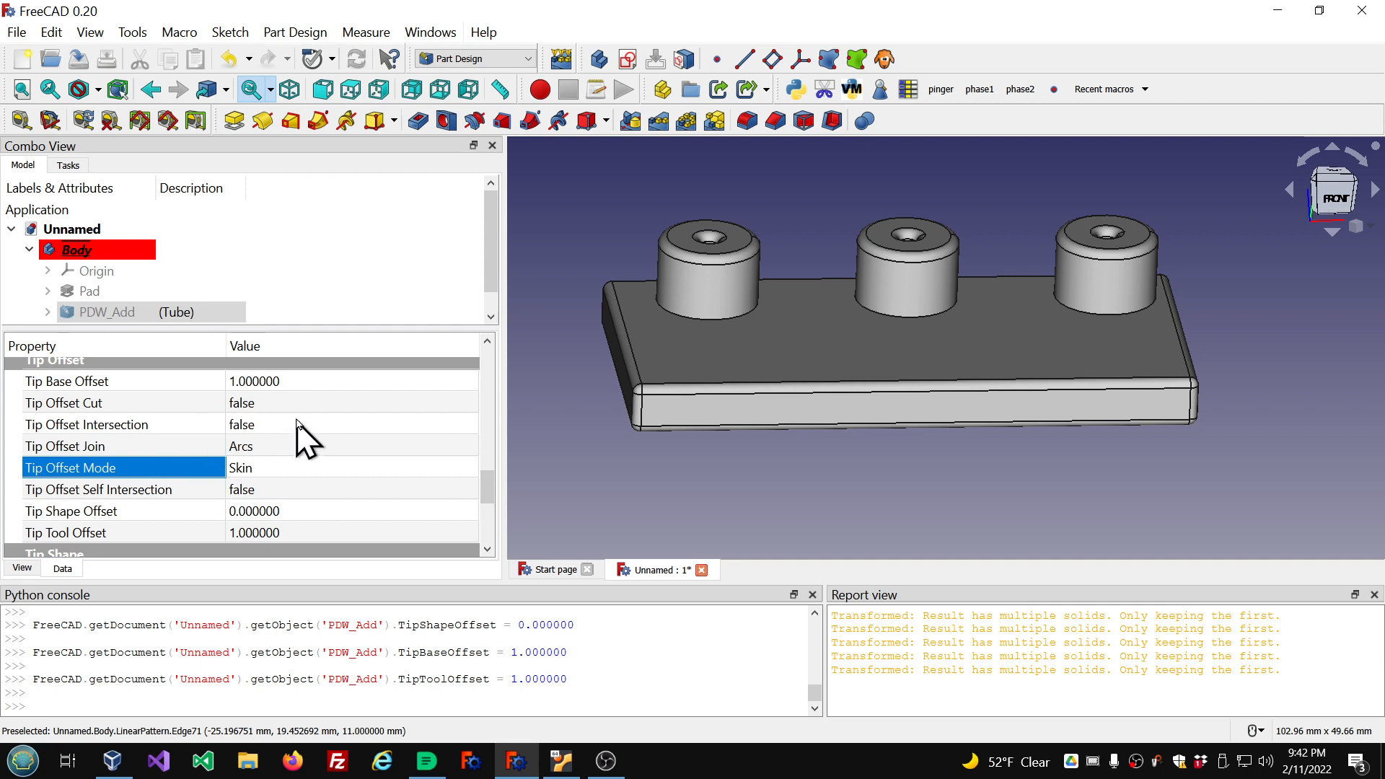
pyautogui.click(365, 446)
pyautogui.click(472, 448)
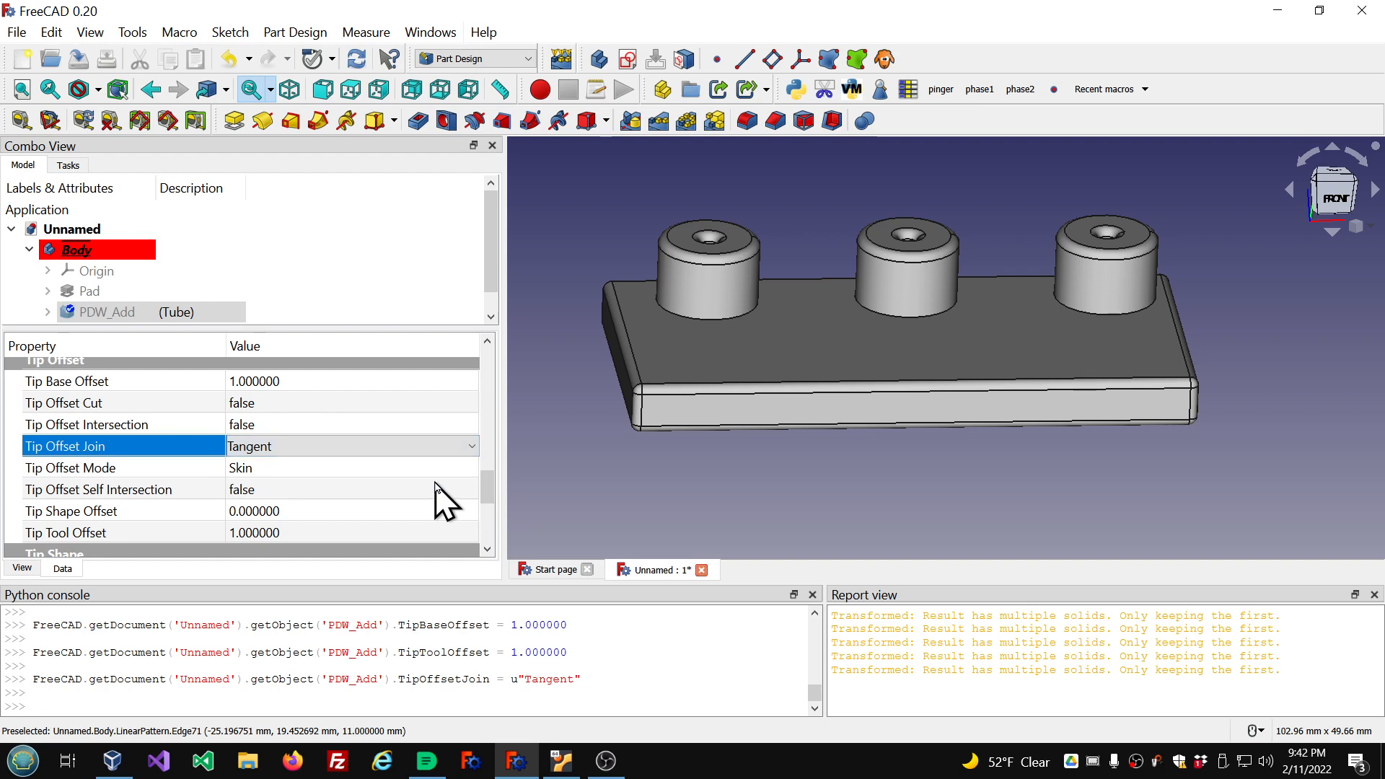
pyautogui.click(356, 59)
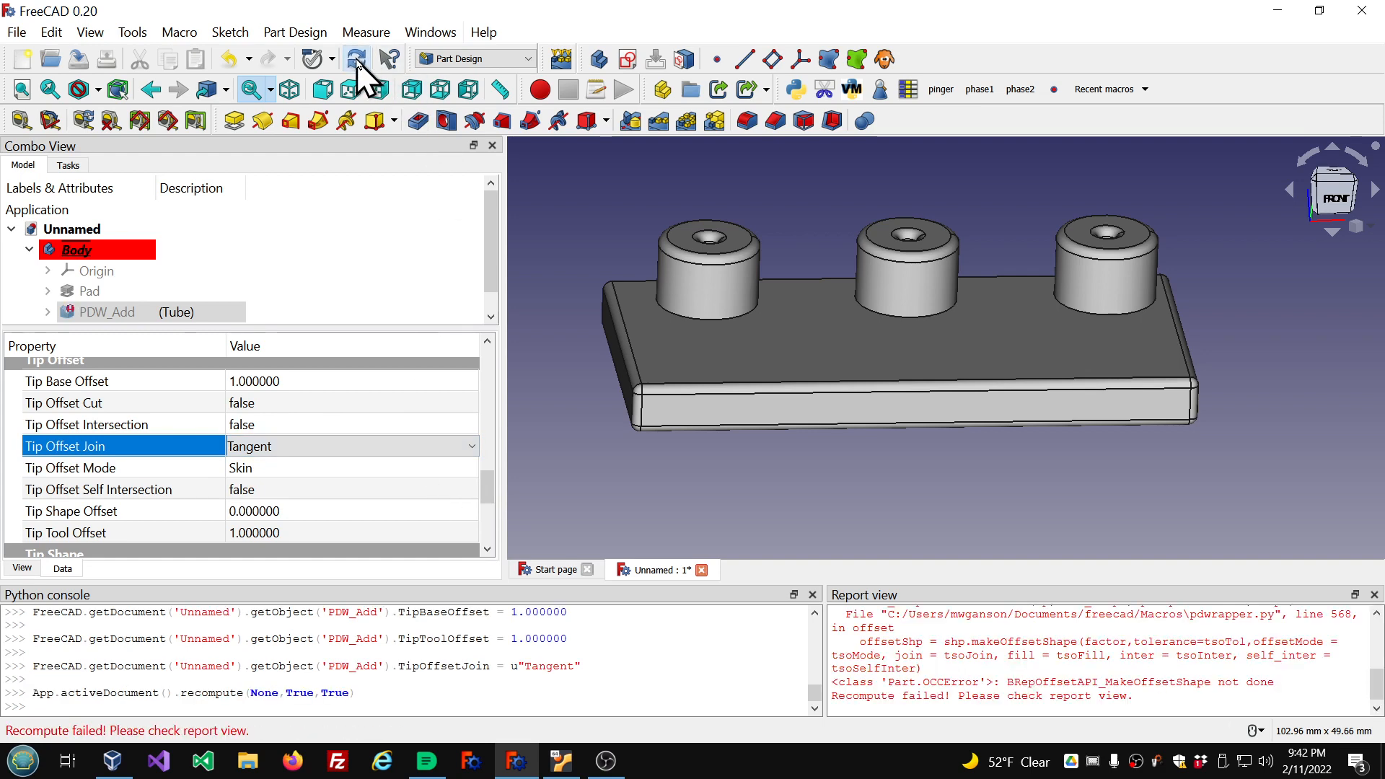
# Try Intersection as PDW_Add's Tip Offset Join and recompute the document
pyautogui.click(471, 447)
pyautogui.click(415, 502)
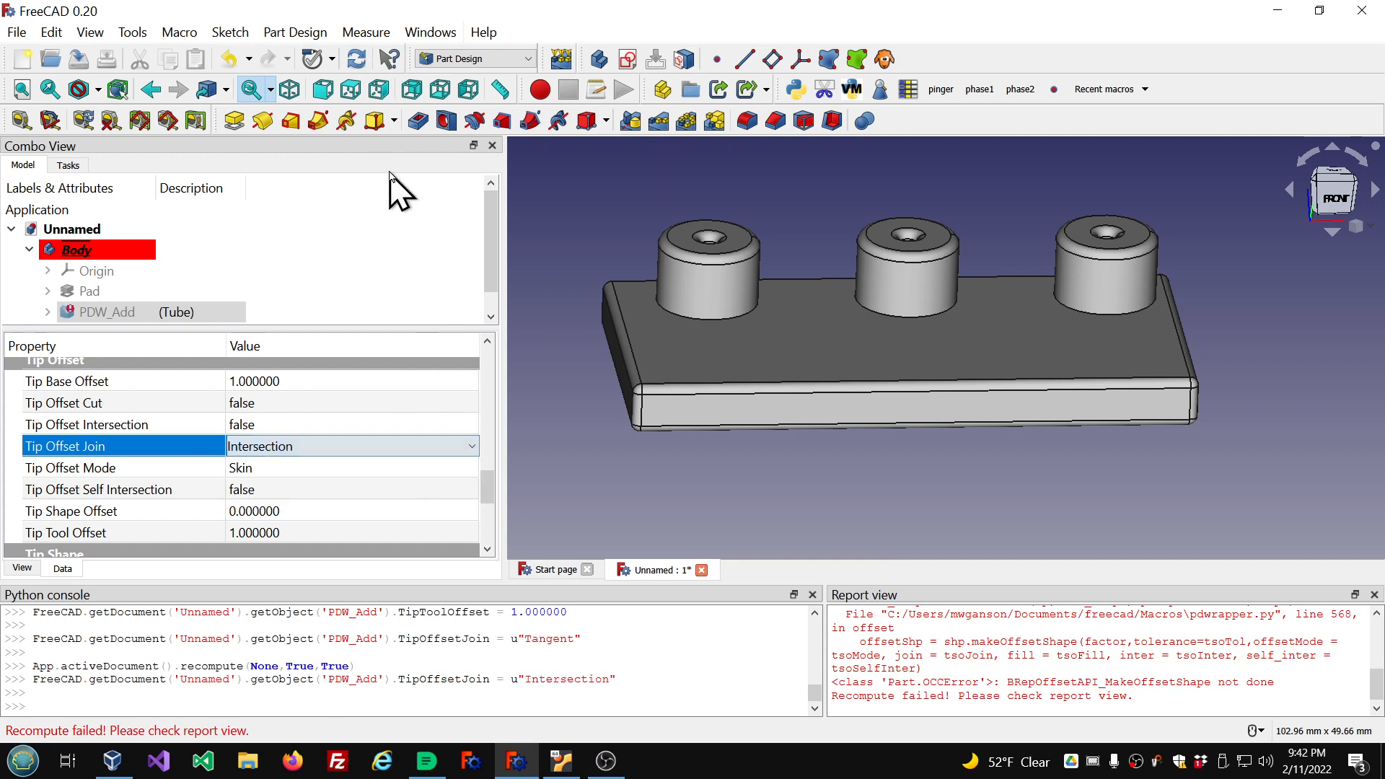
pyautogui.click(361, 62)
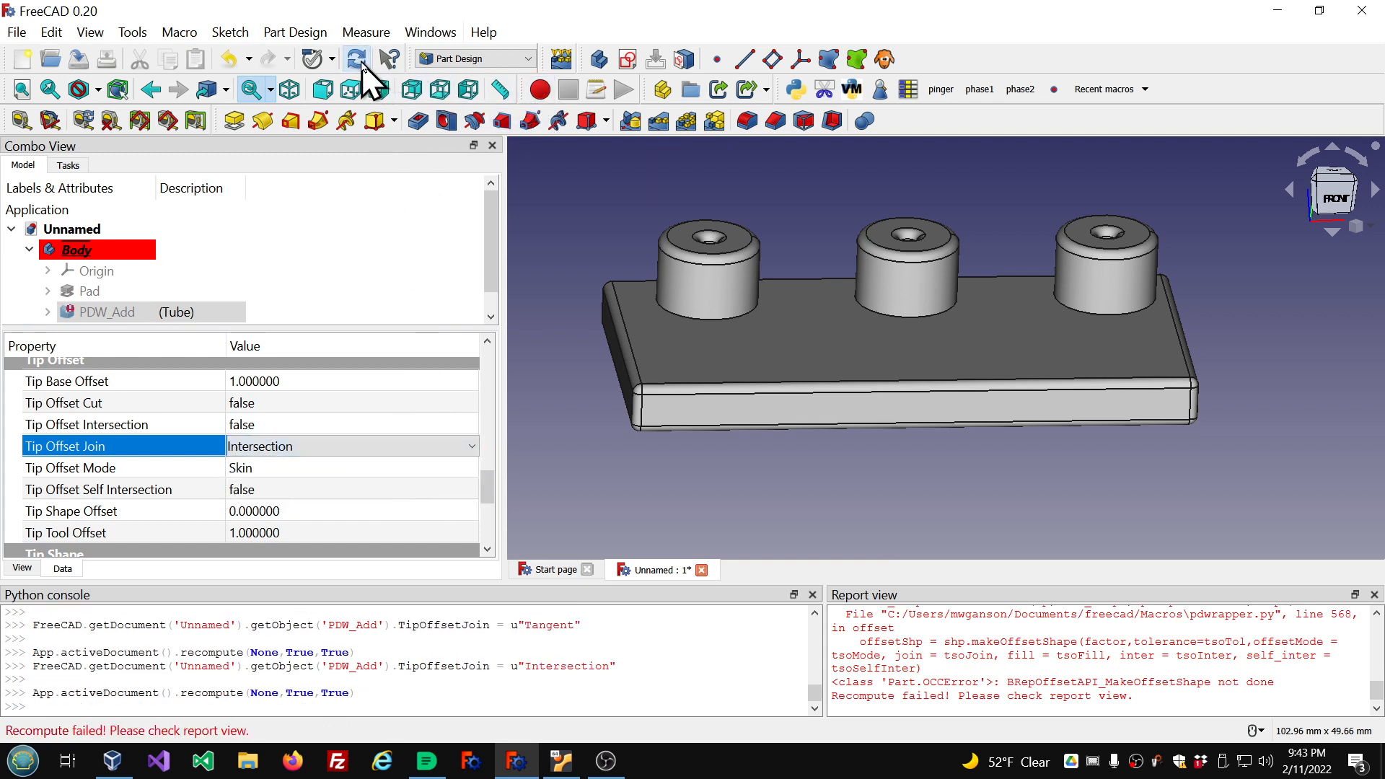
# Set PDW_Add's Tip Offset Join back to Arcs and recompute the document
pyautogui.click(473, 448)
pyautogui.click(383, 467)
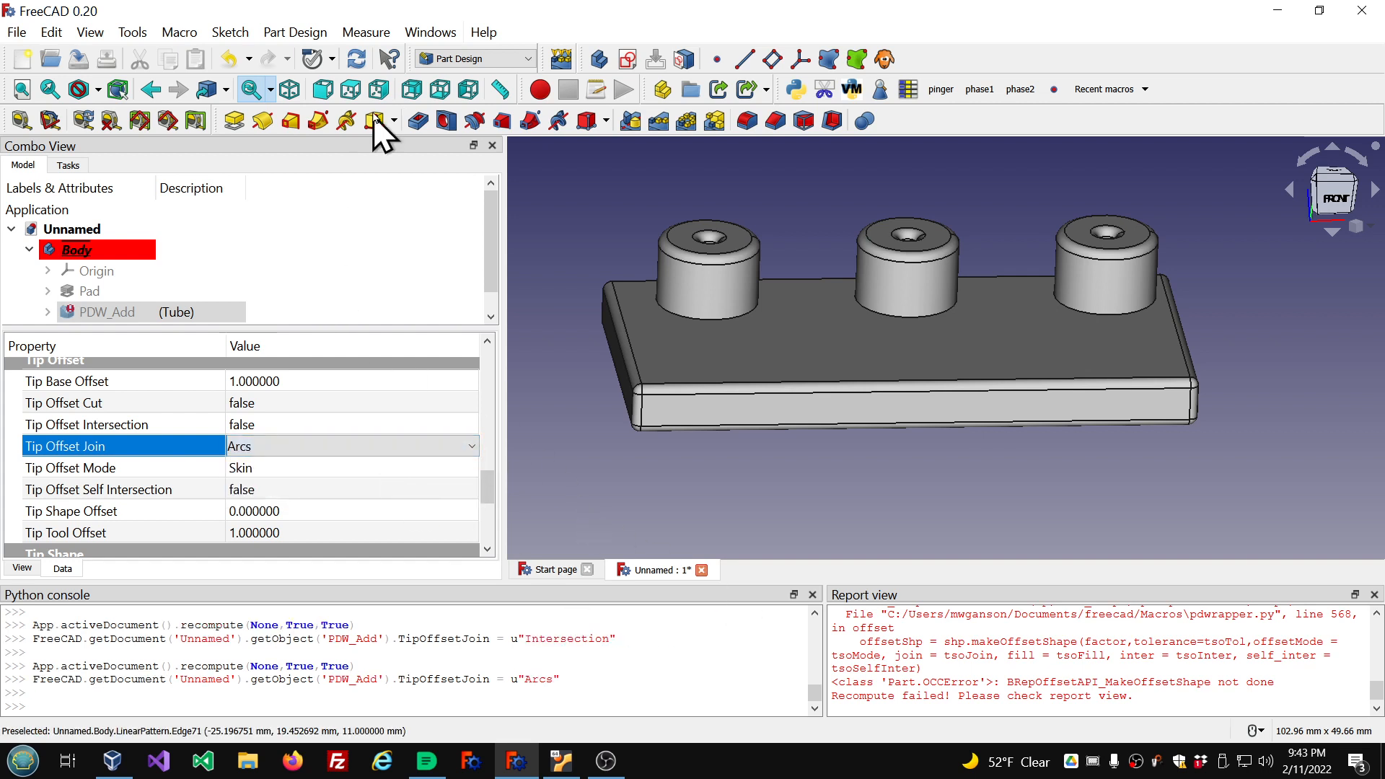
pyautogui.click(356, 59)
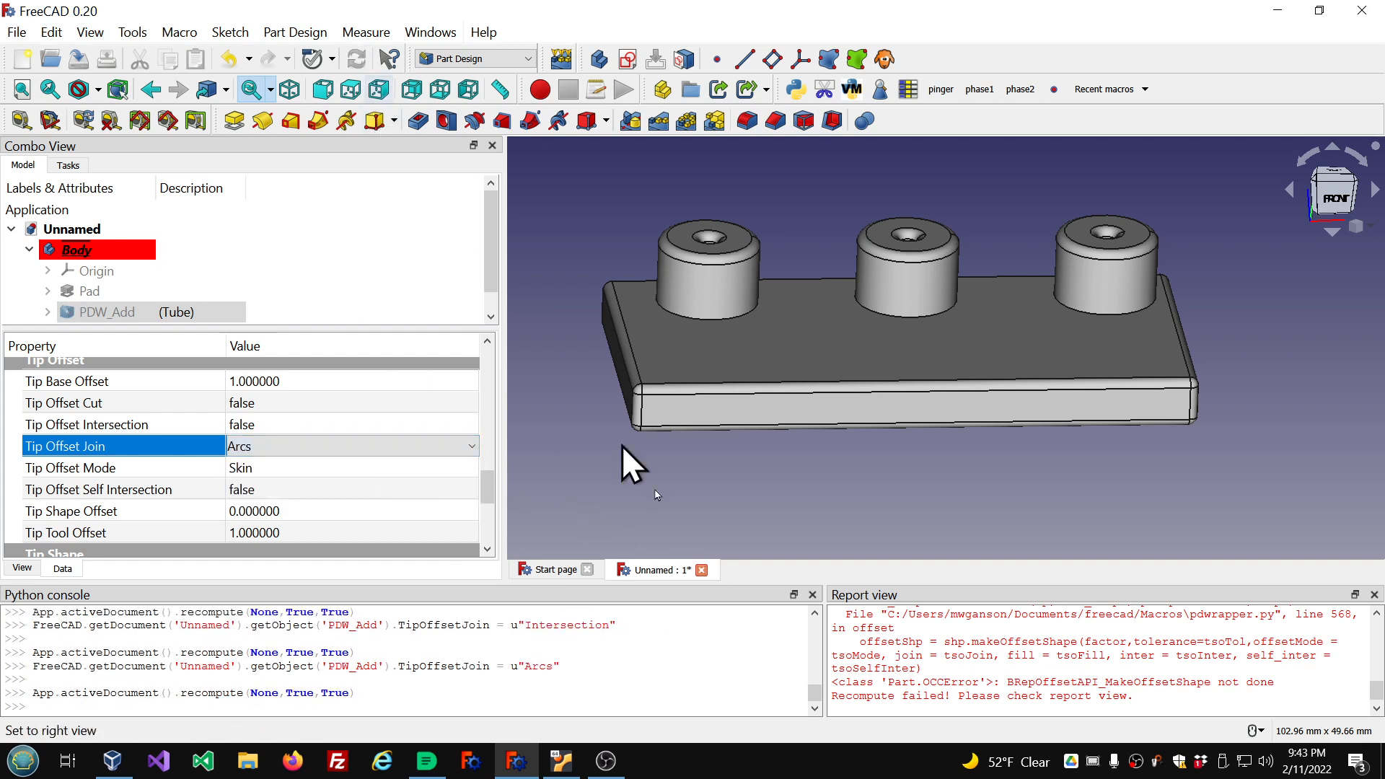
# Clear the report view, set PDW_Add's Tip Offset Cut to true and recompute the document
pyautogui.rightClick(988, 654)
pyautogui.click(1018, 613)
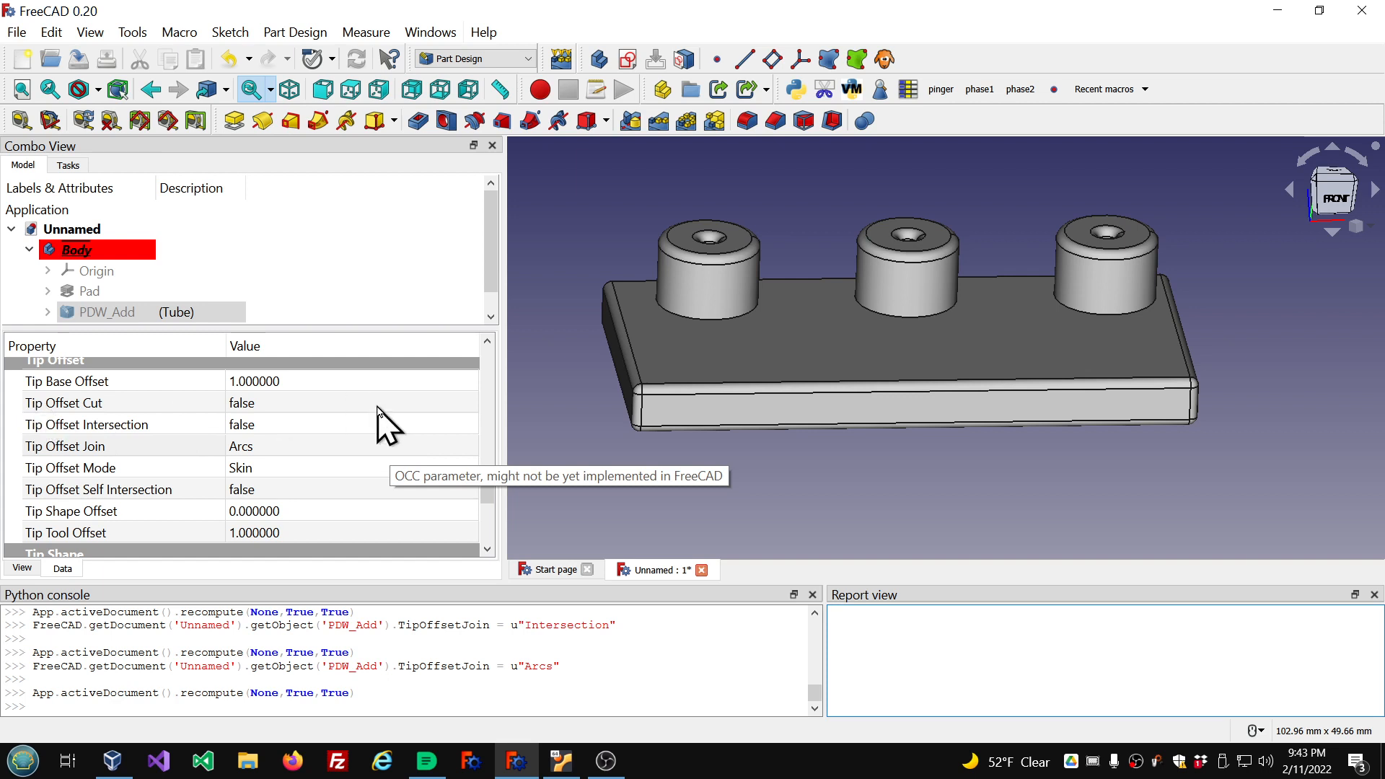
pyautogui.click(398, 404)
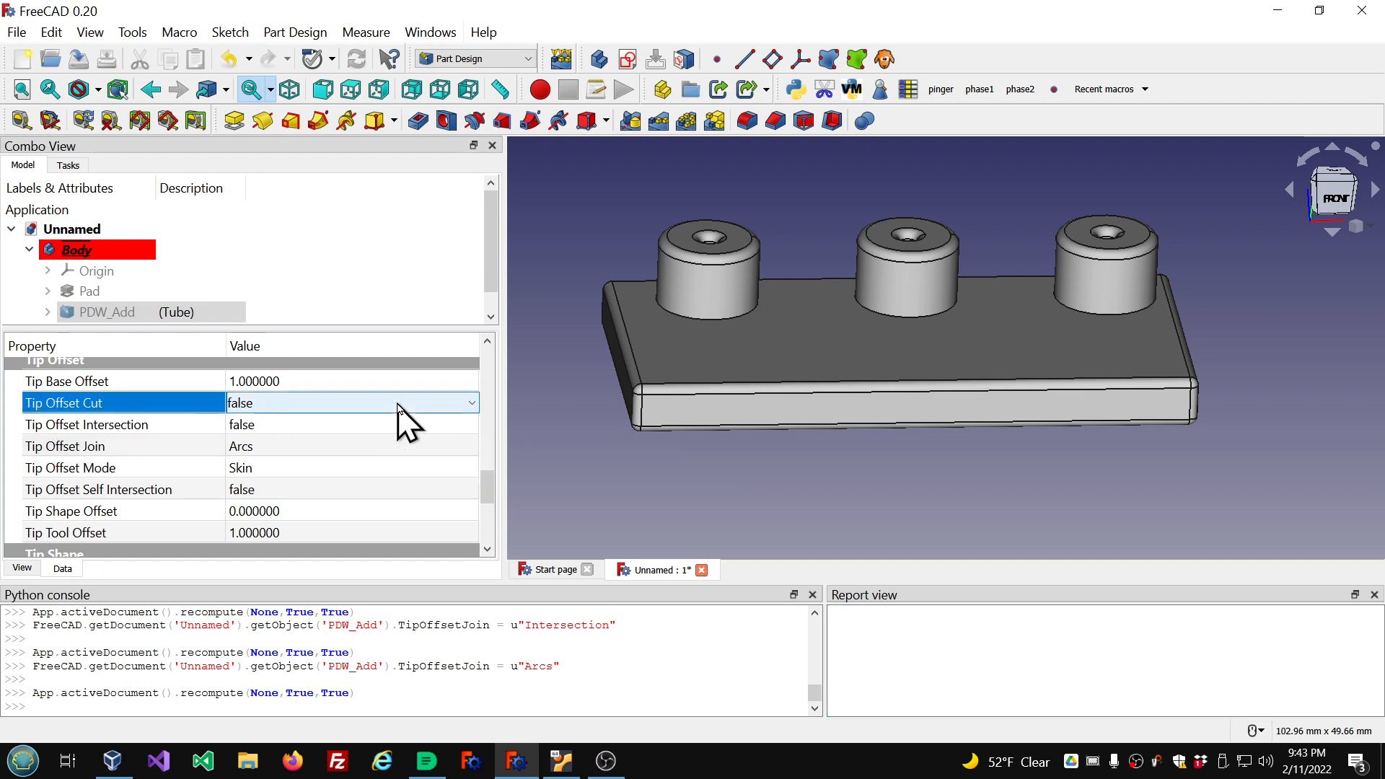
pyautogui.scroll(-1, 398, 404)
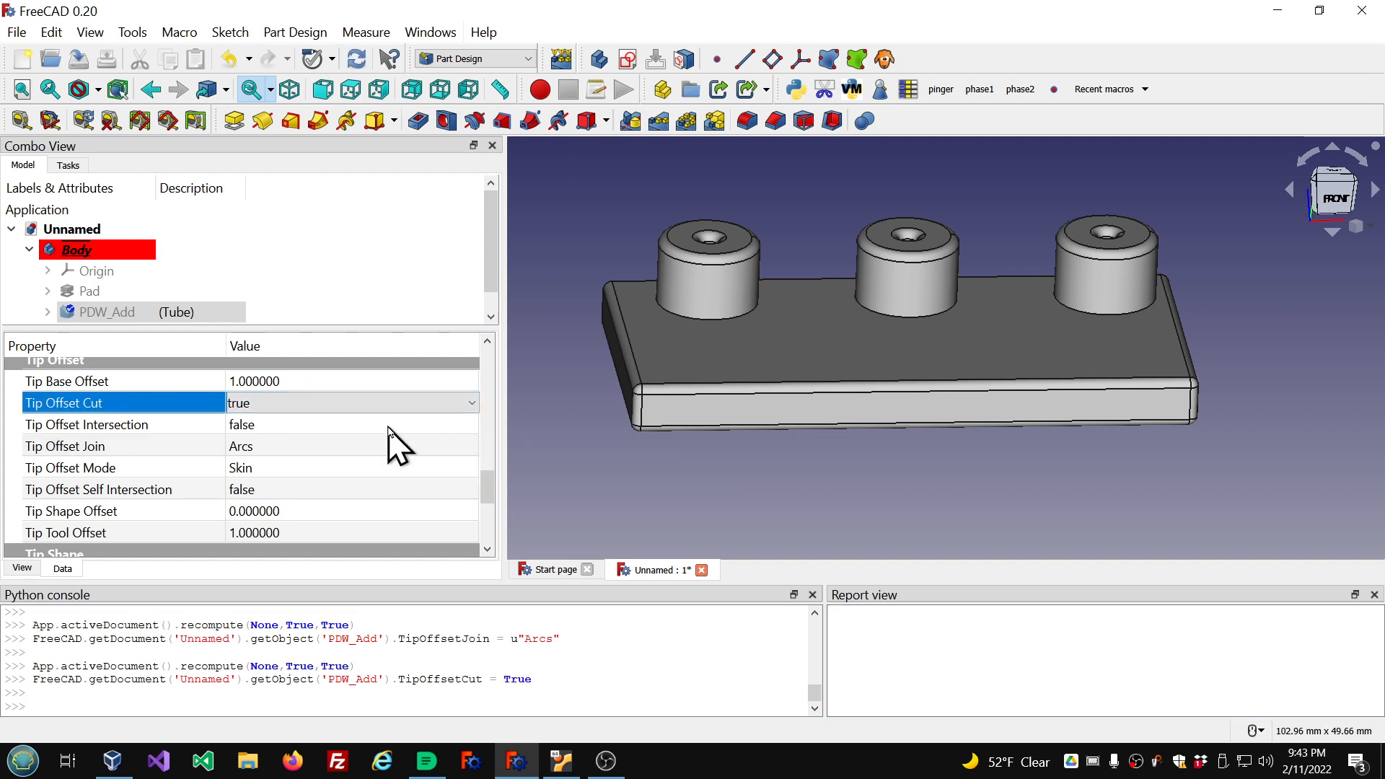
pyautogui.click(389, 429)
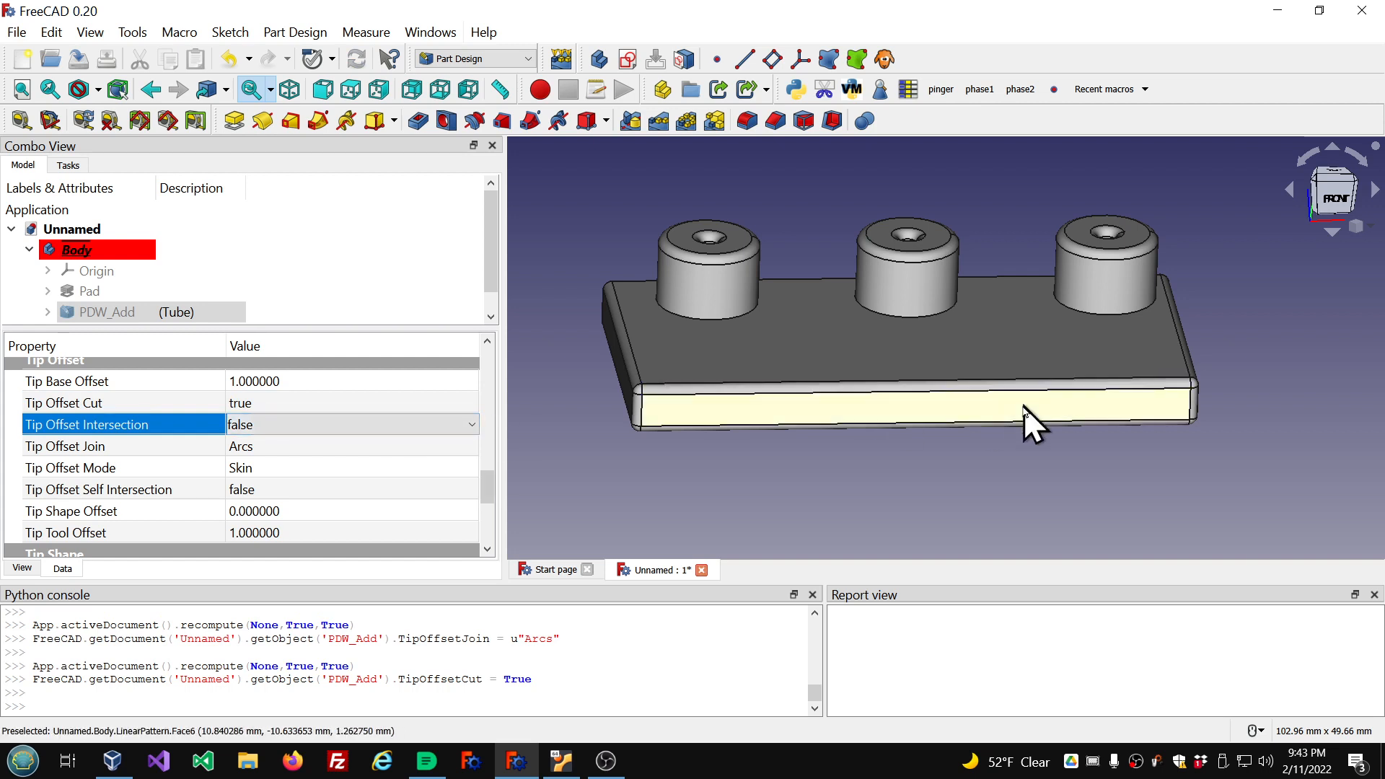
pyautogui.click(1049, 453)
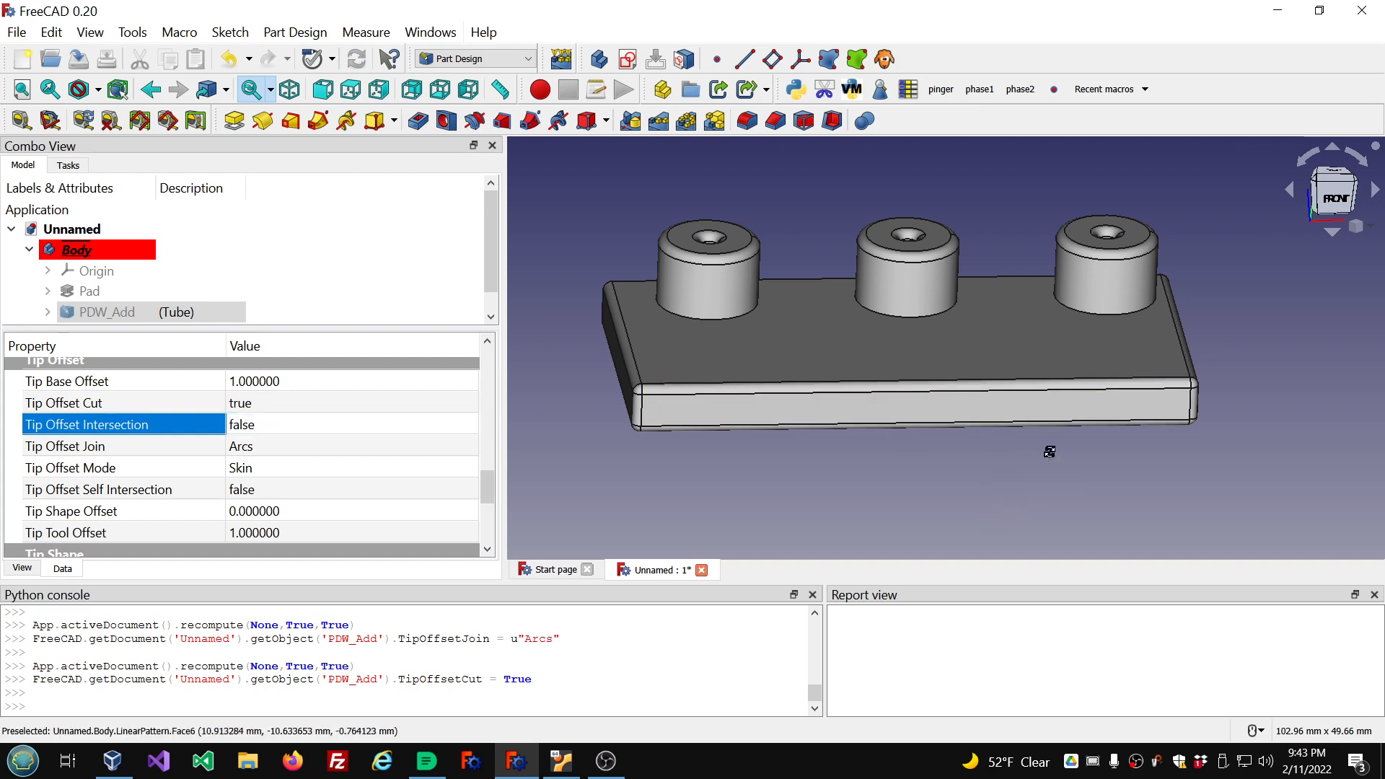
# Section the body with a clipping plane along X and examine the interior of the plate and tube
pyautogui.moveTo(1050, 451); pyautogui.dragTo(1049, 466, button='middle')
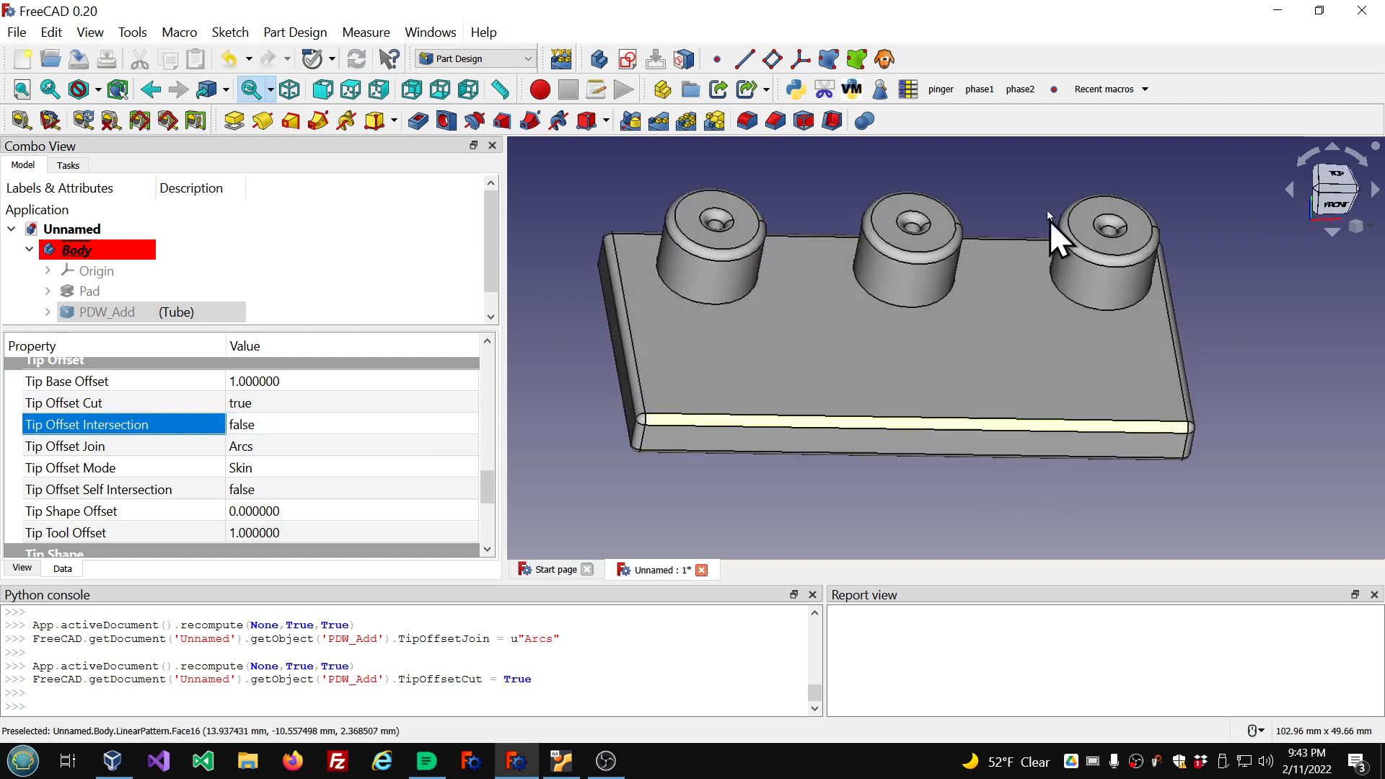
pyautogui.scroll(1, 1025, 174)
pyautogui.scroll(-2, 1041, 251)
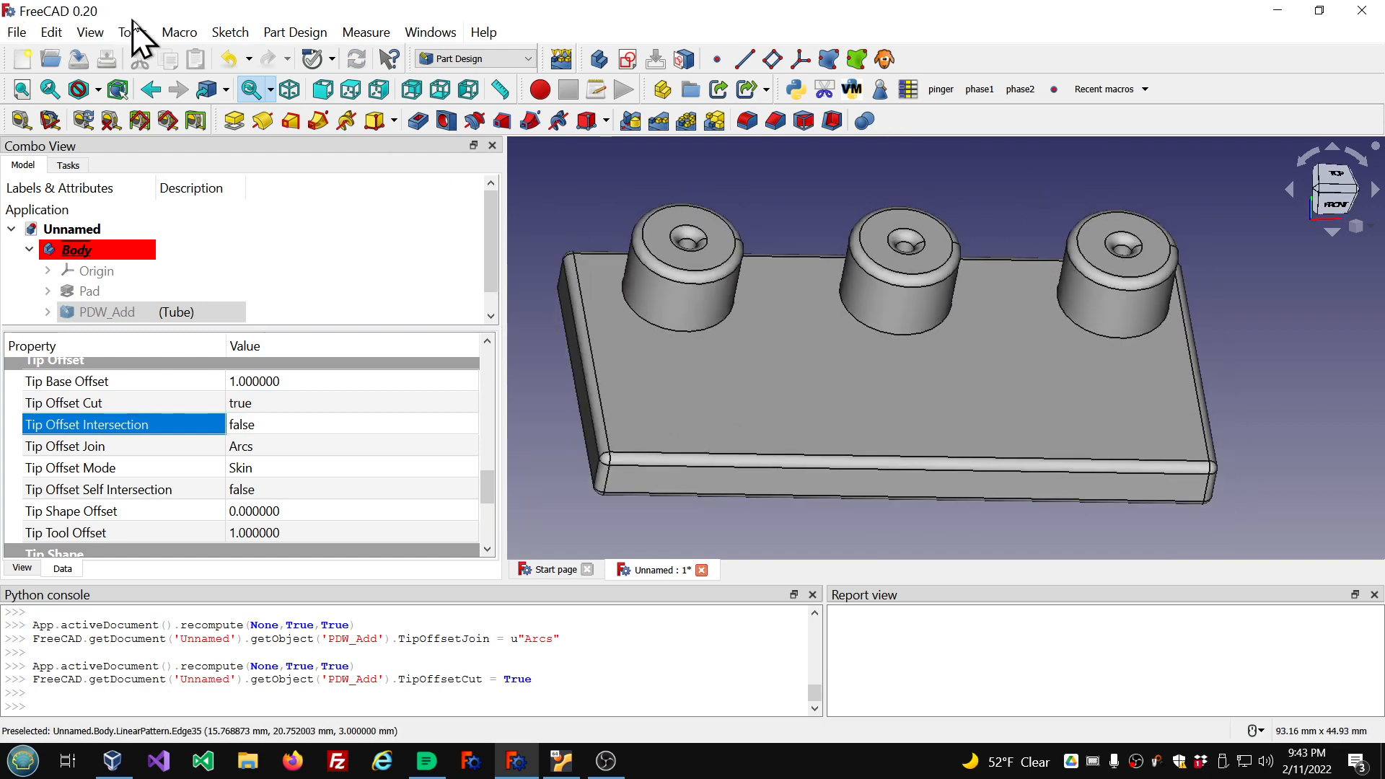
pyautogui.click(89, 33)
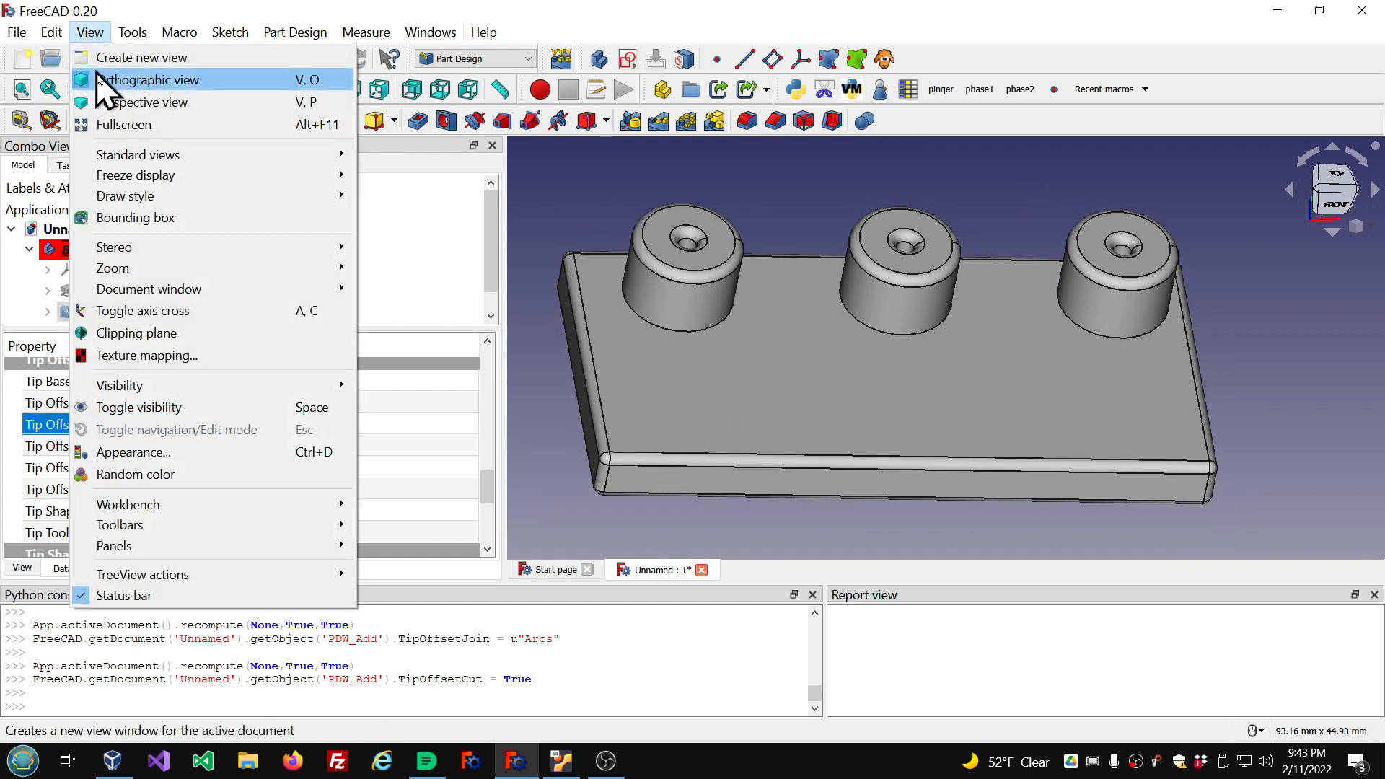
pyautogui.moveTo(130, 254)
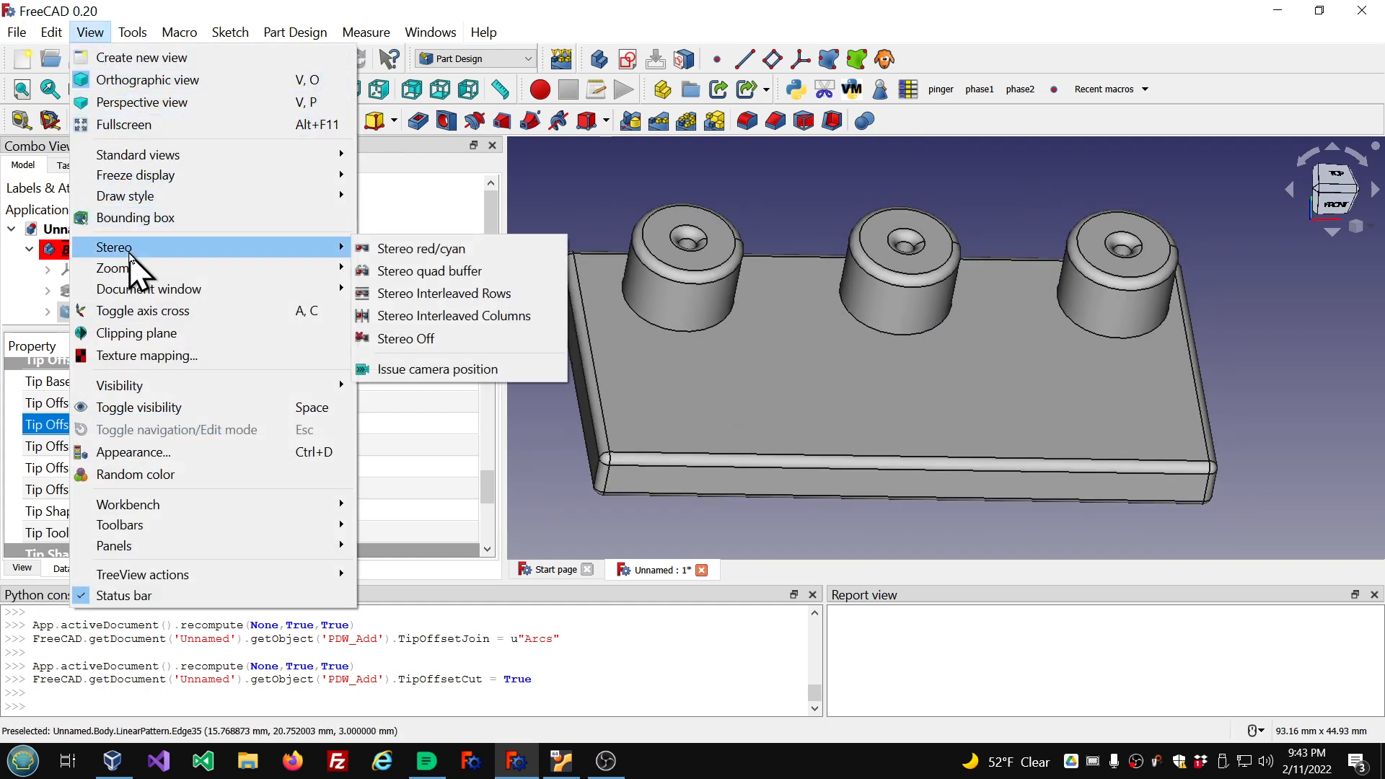
pyautogui.click(136, 335)
pyautogui.moveTo(734, 429); pyautogui.dragTo(834, 479, button='middle')
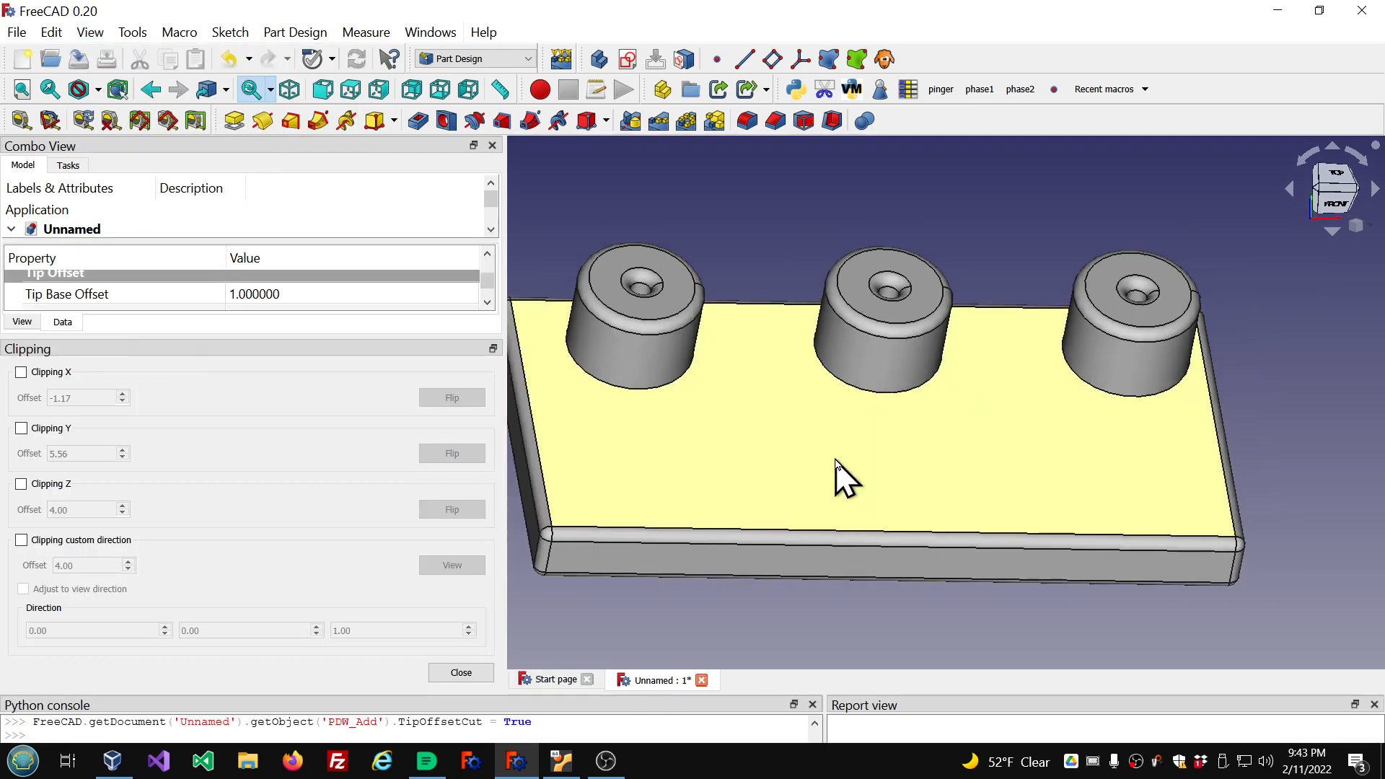
pyautogui.click(20, 372)
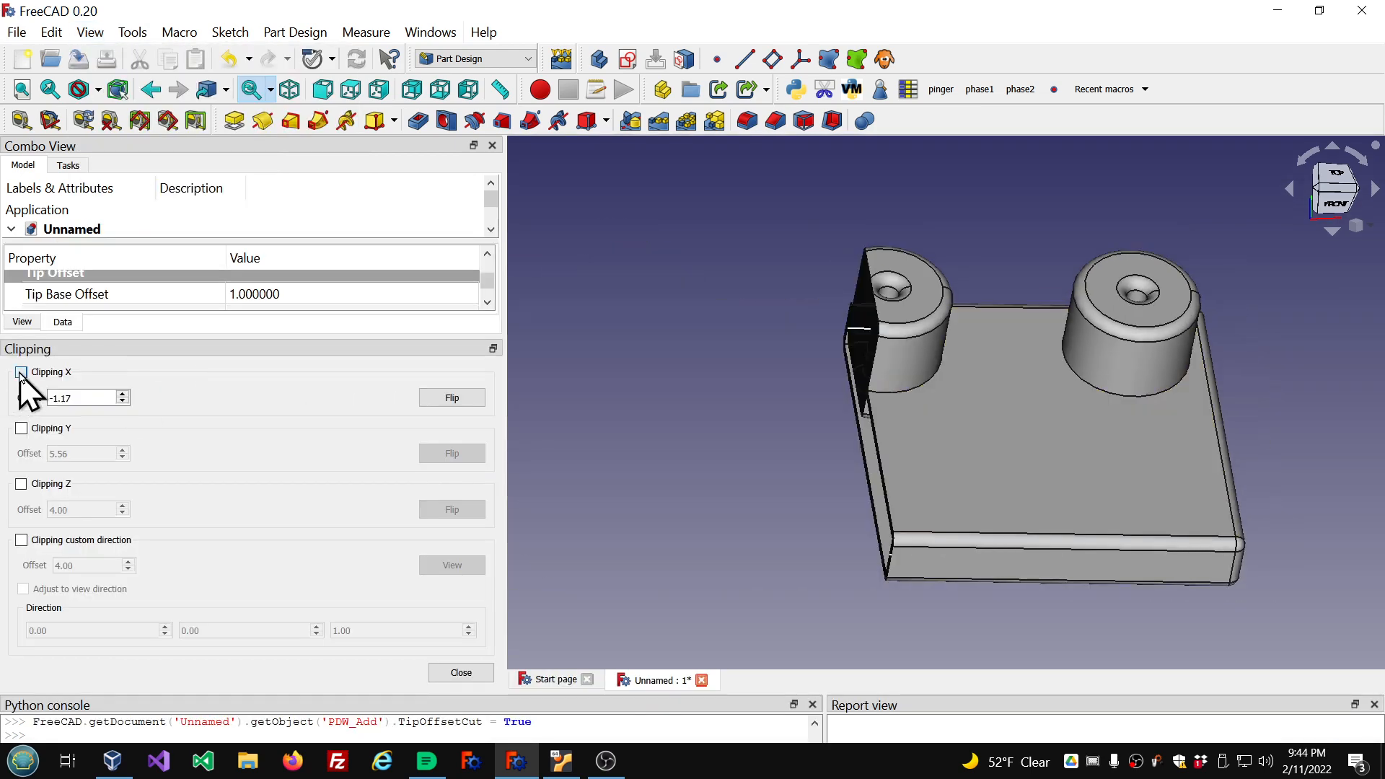
pyautogui.moveTo(653, 557); pyautogui.dragTo(732, 587, button='middle')
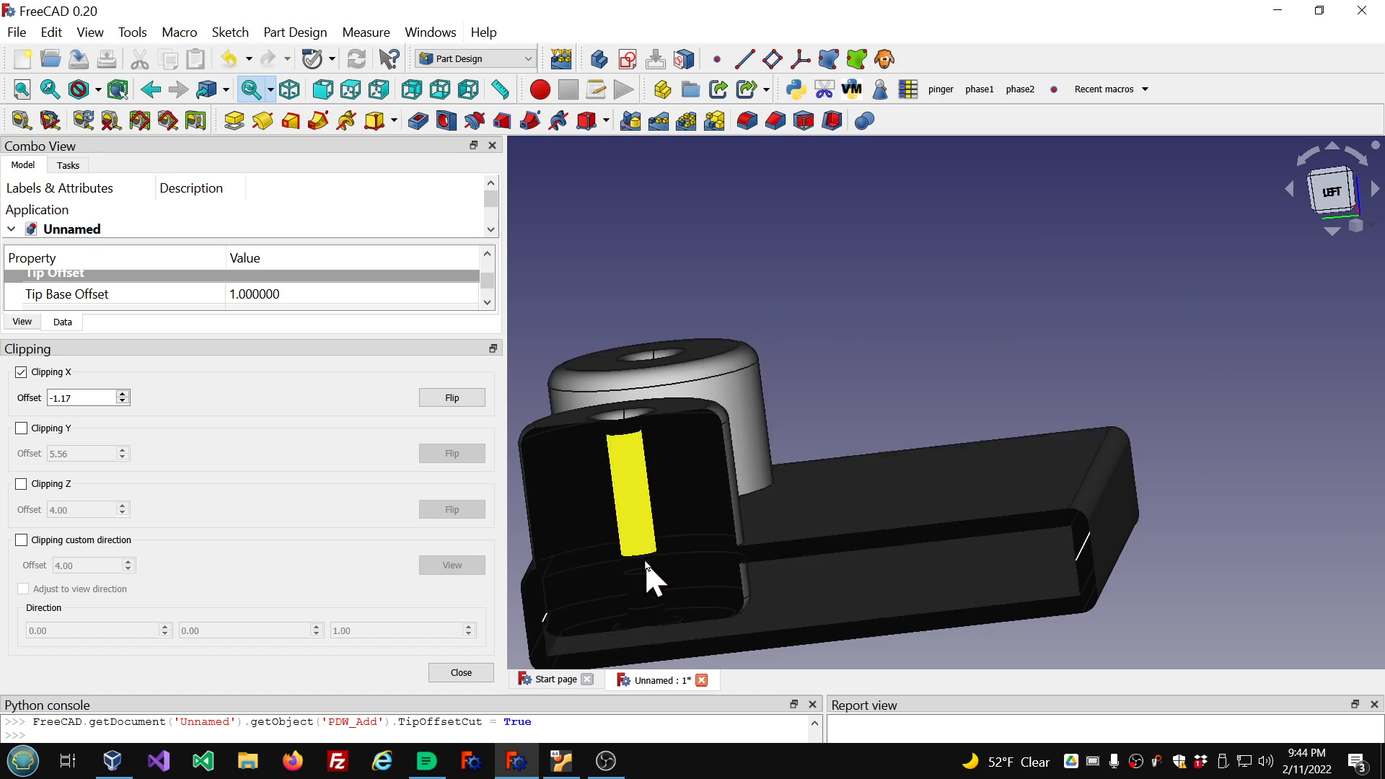
pyautogui.moveTo(637, 573)
pyautogui.mouseDown(button='middle')
pyautogui.moveTo(649, 541)
pyautogui.moveTo(641, 555)
pyautogui.mouseUp(button='middle')
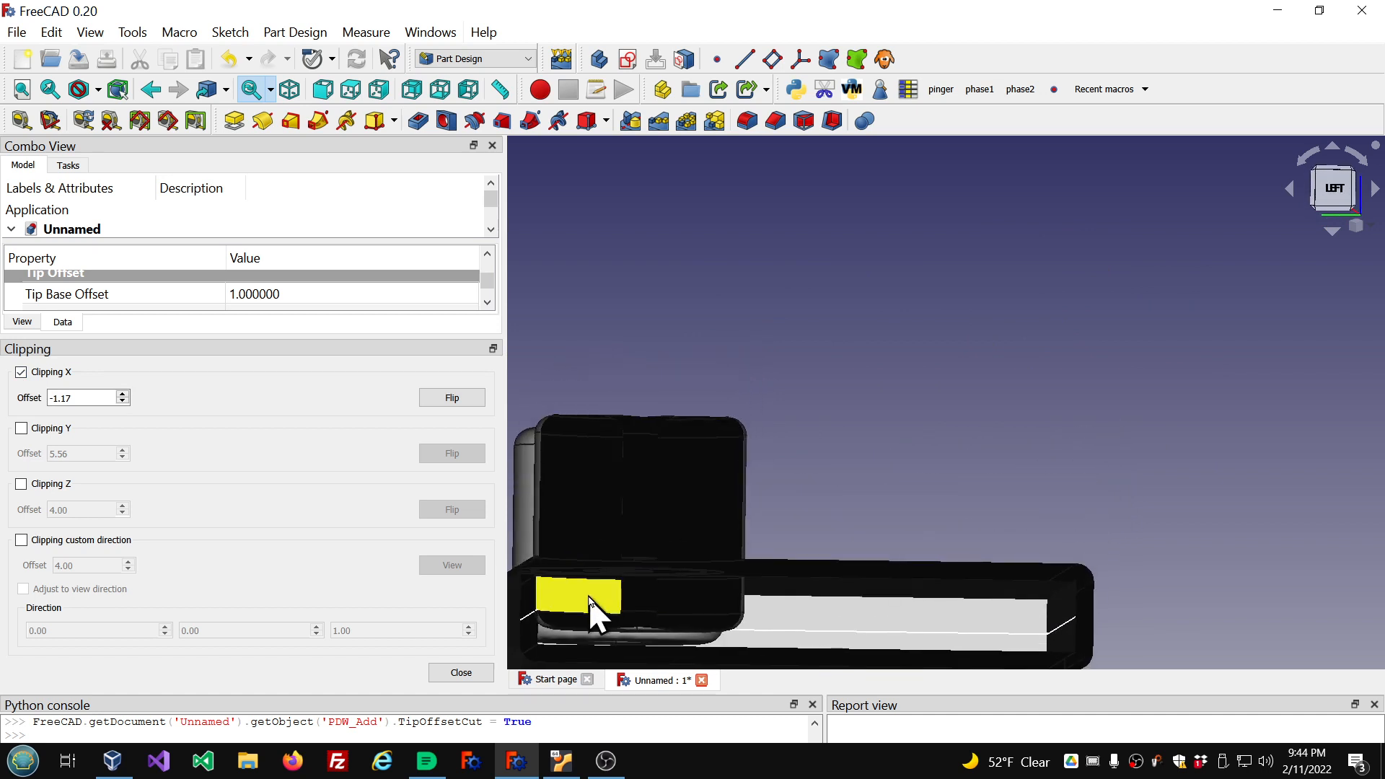
pyautogui.click(438, 401)
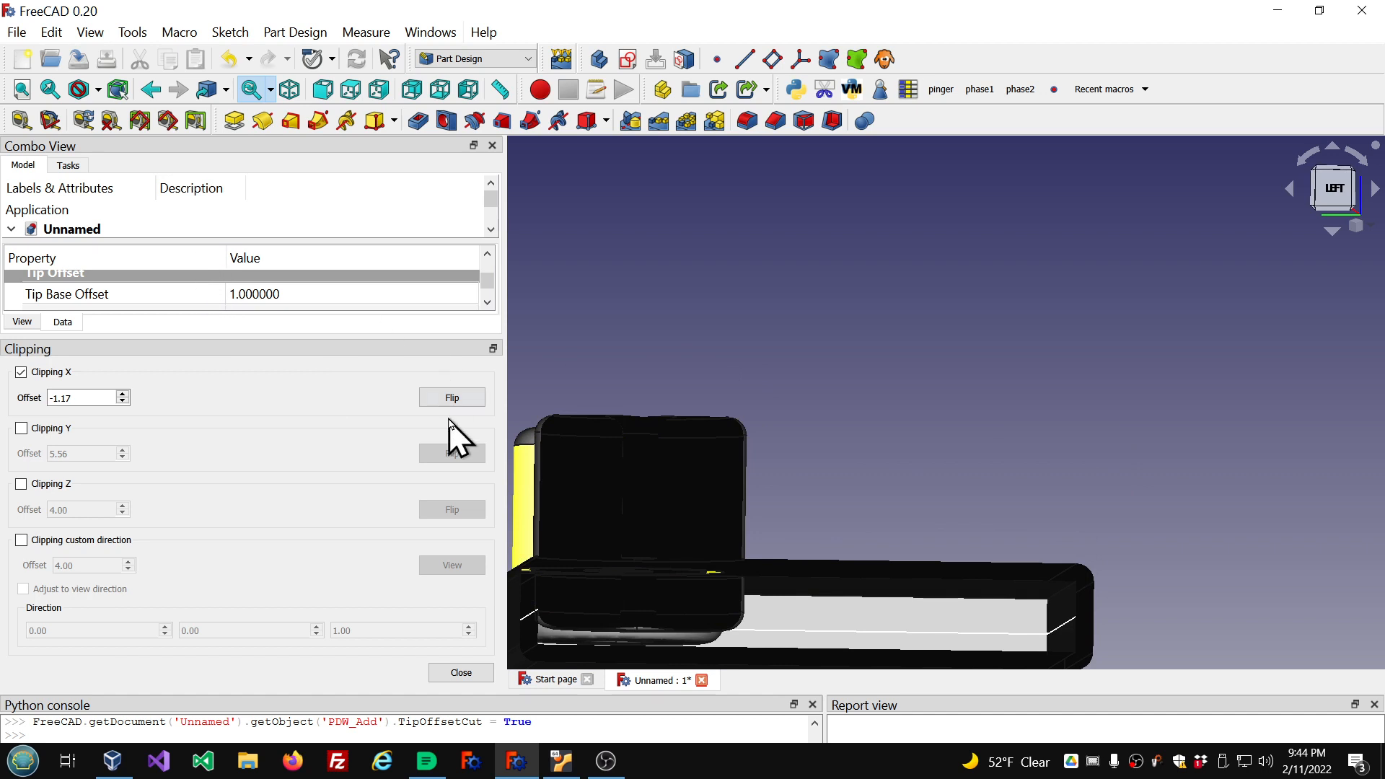
# Set PDW_Add's Tip Offset Cut to false, recompute the document and inspect the section through the plate and tube
pyautogui.scroll(-1, 424, 296)
pyautogui.scroll(1, 422, 295)
pyautogui.scroll(-1, 422, 288)
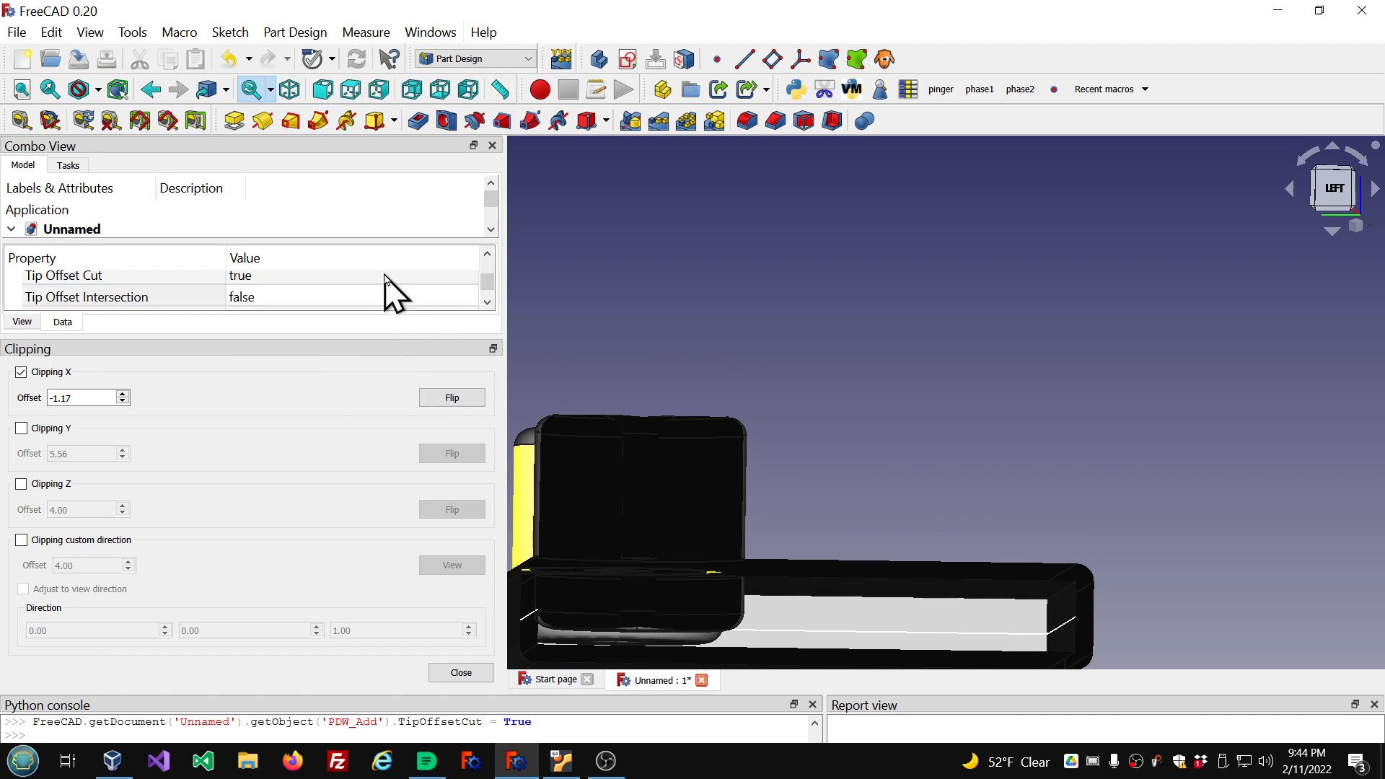
pyautogui.click(384, 275)
pyautogui.click(748, 236)
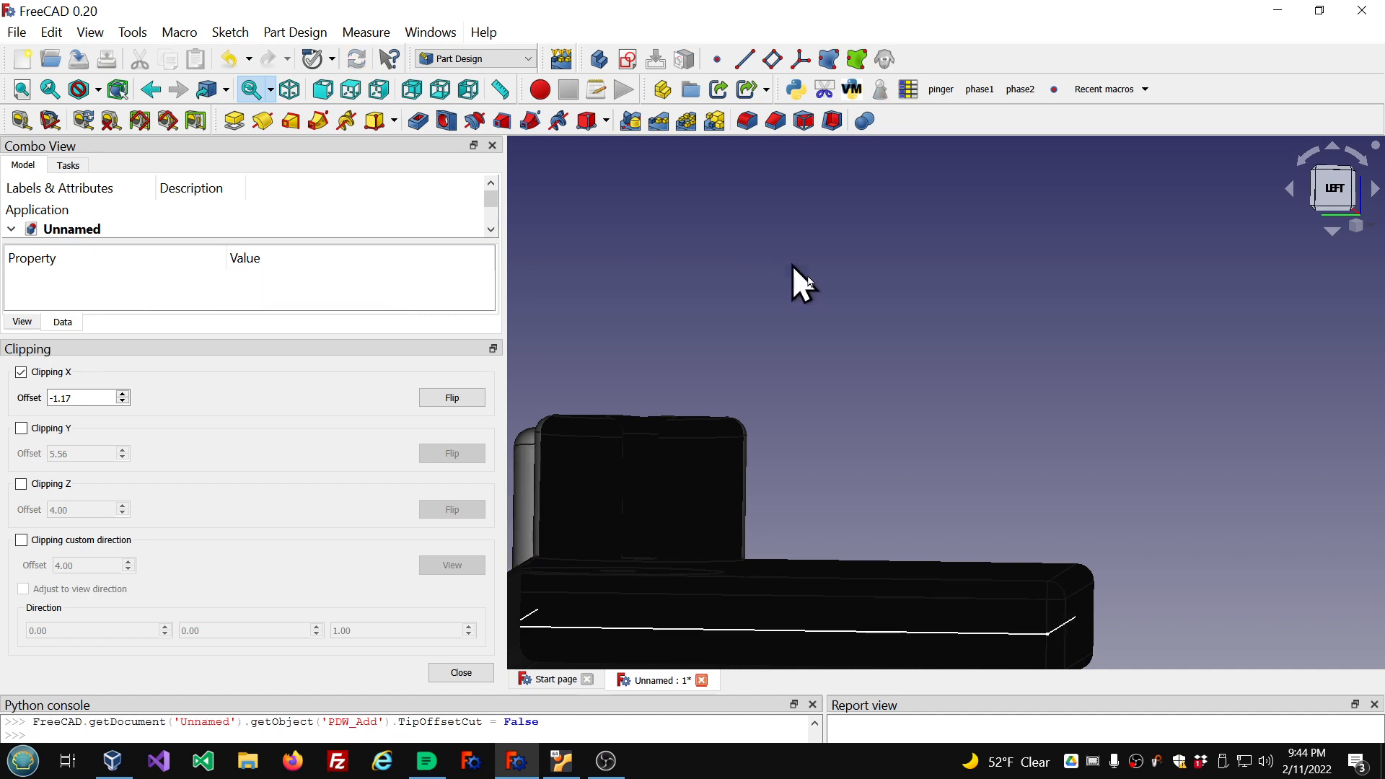
pyautogui.scroll(-2, 1003, 386)
pyautogui.scroll(3, 897, 540)
pyautogui.moveTo(1039, 322); pyautogui.dragTo(1010, 339, button='middle')
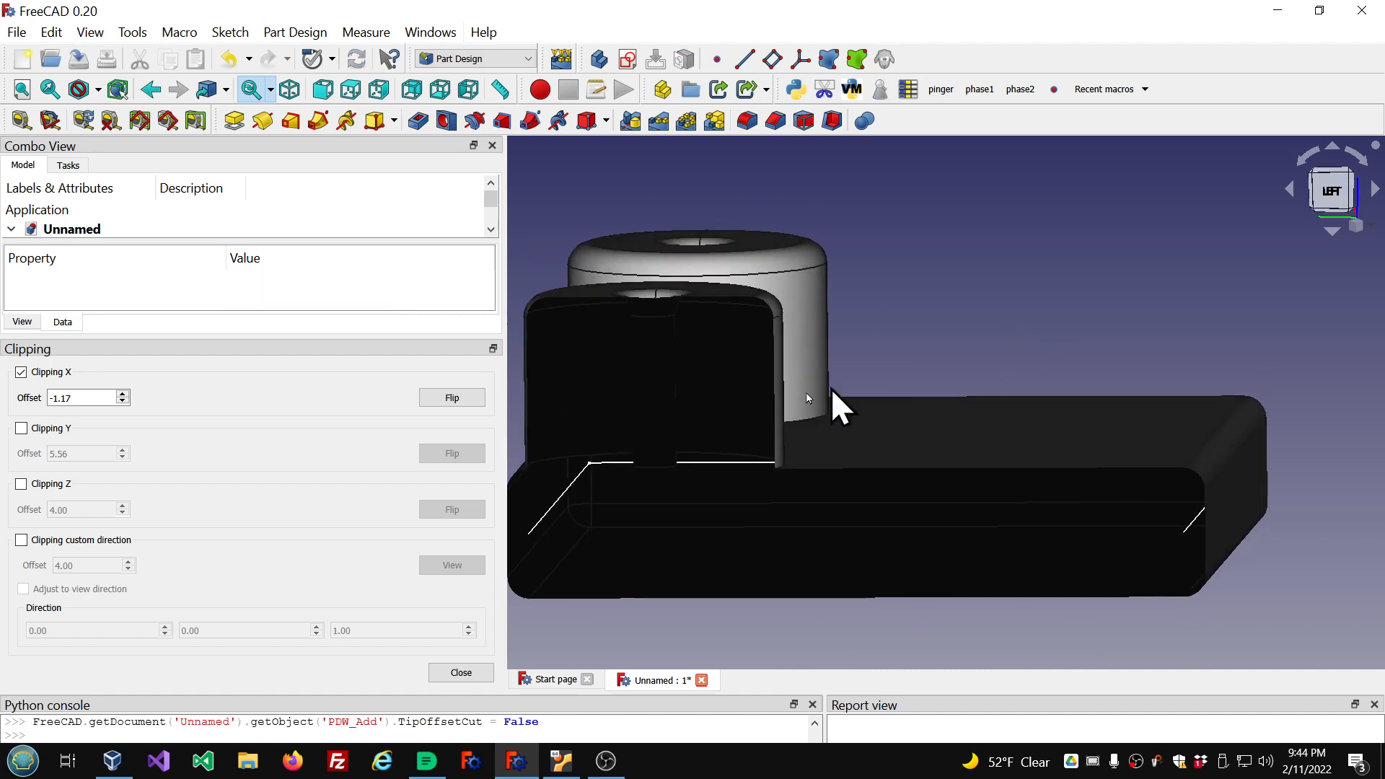
# Look through the linear pattern's properties and close the clipping settings
pyautogui.click(755, 378)
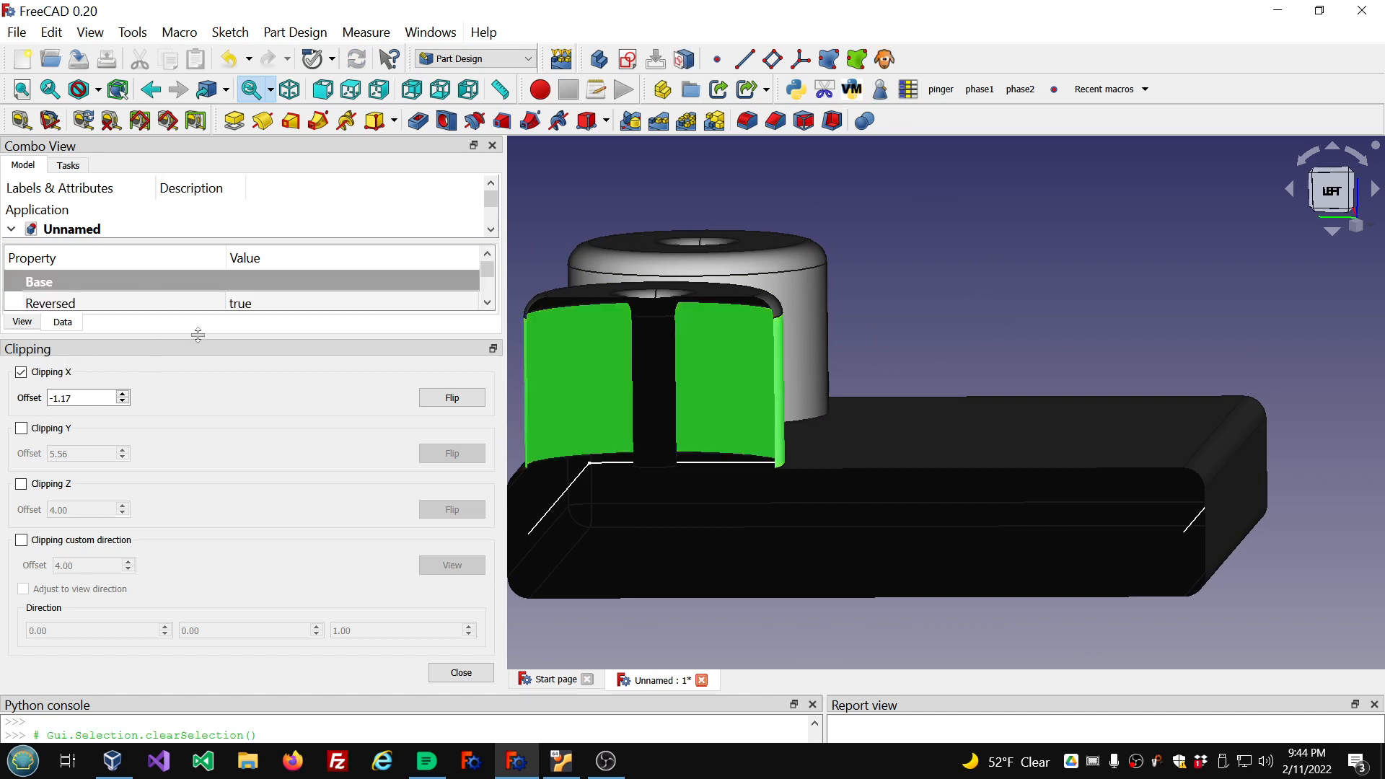
pyautogui.scroll(-3, 304, 296)
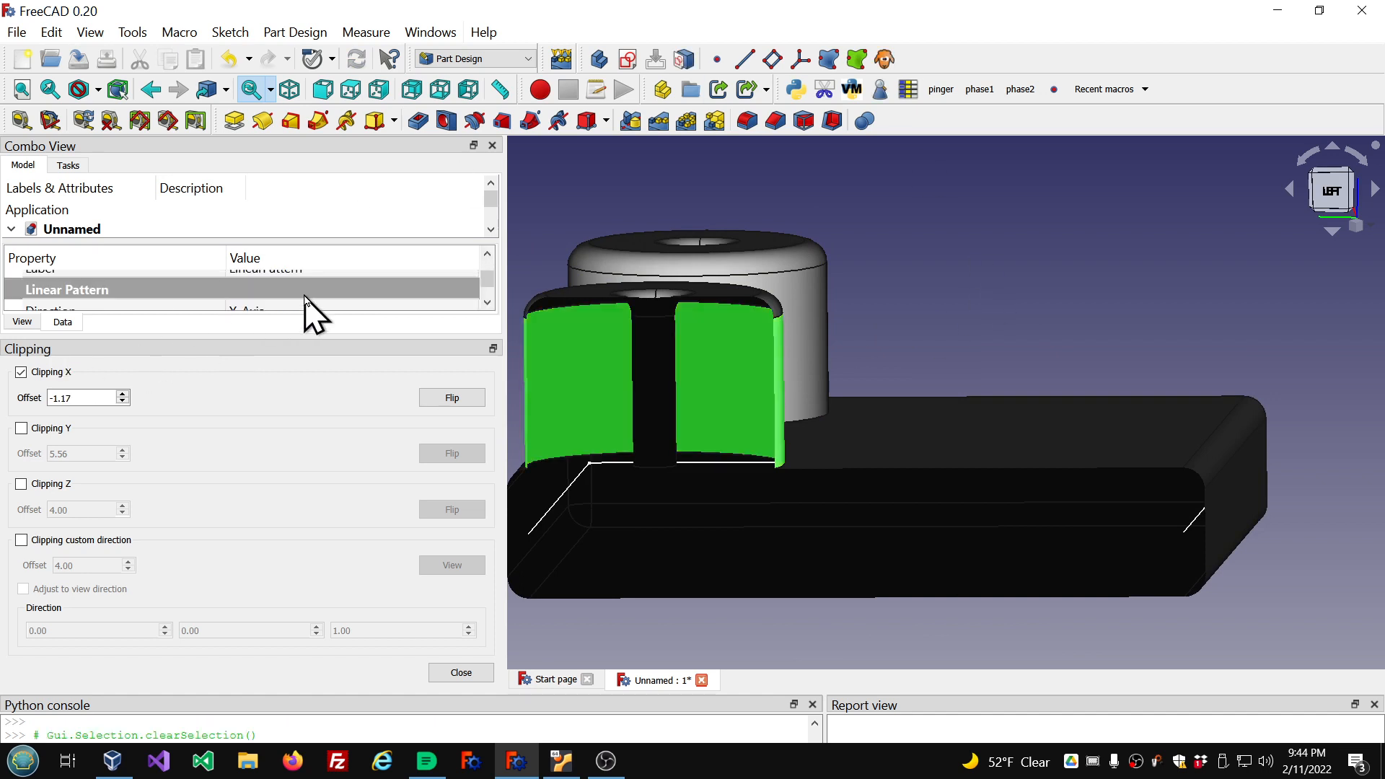
pyautogui.scroll(4, 304, 295)
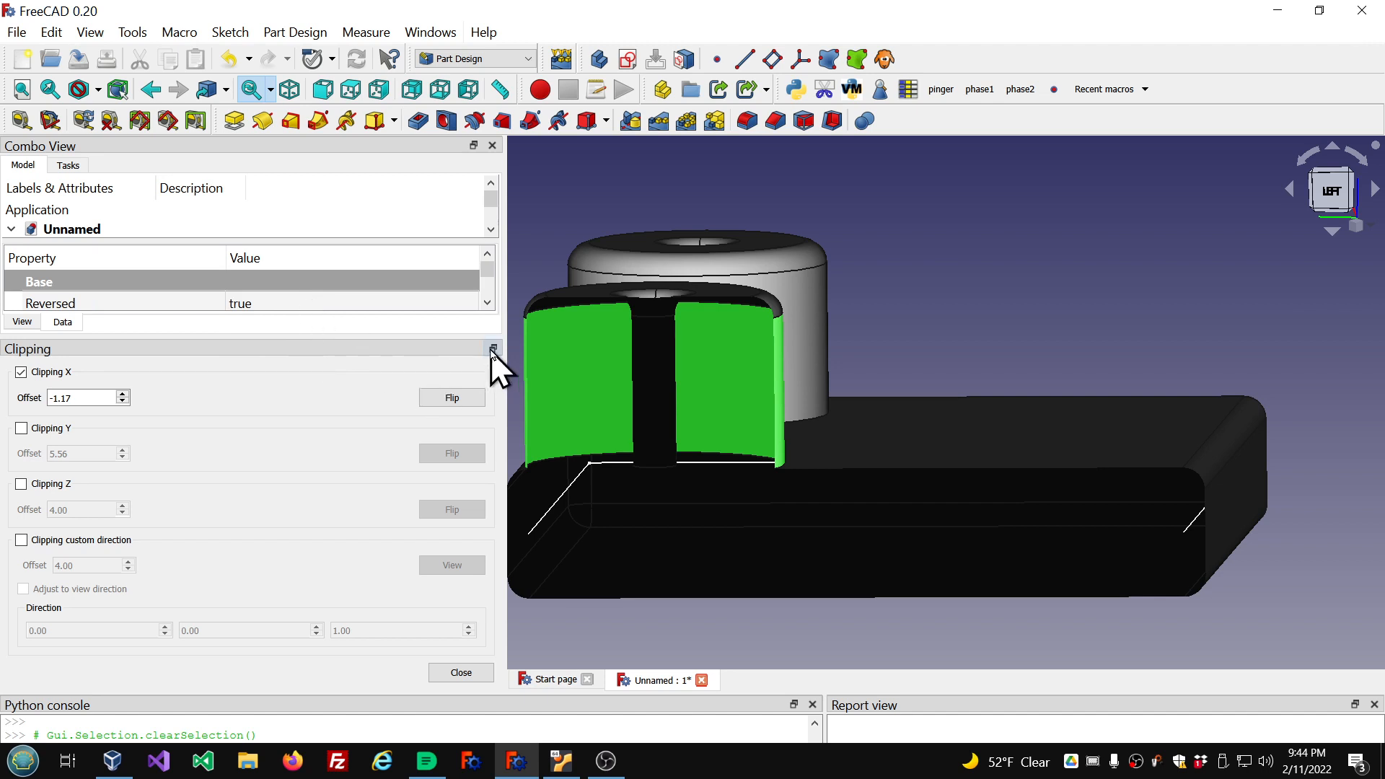
pyautogui.click(460, 675)
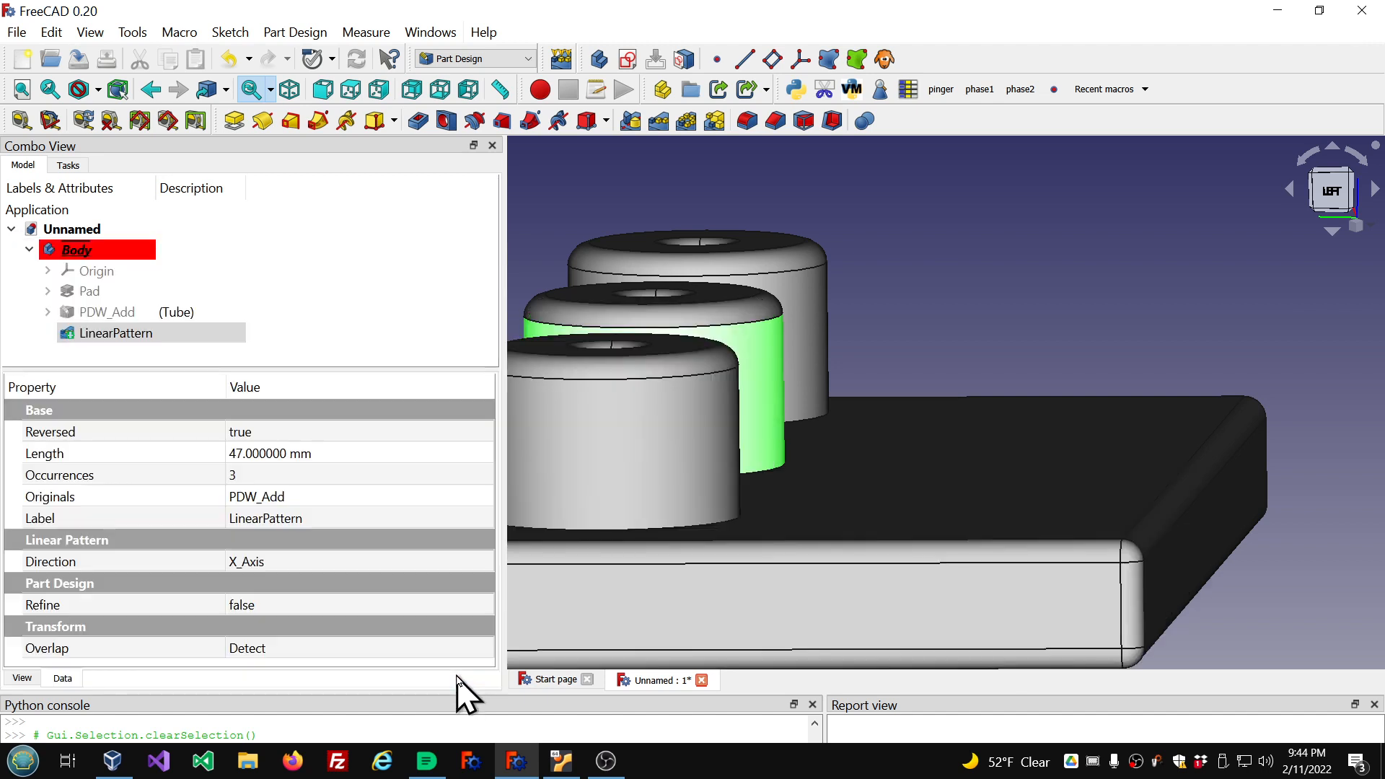
# Set the Tip Offset Cut property of PDW_Add to true again and recompute the document
pyautogui.click(110, 313)
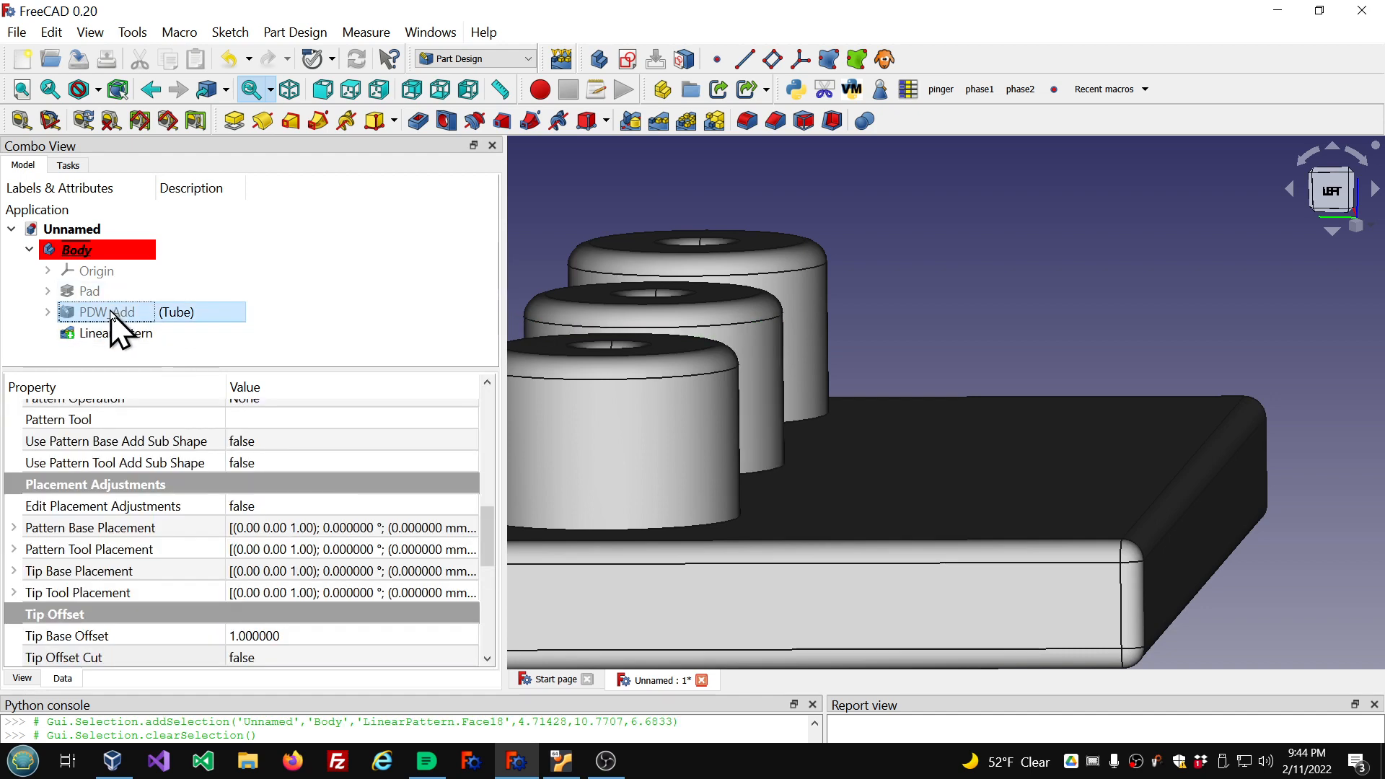
pyautogui.scroll(2, 388, 516)
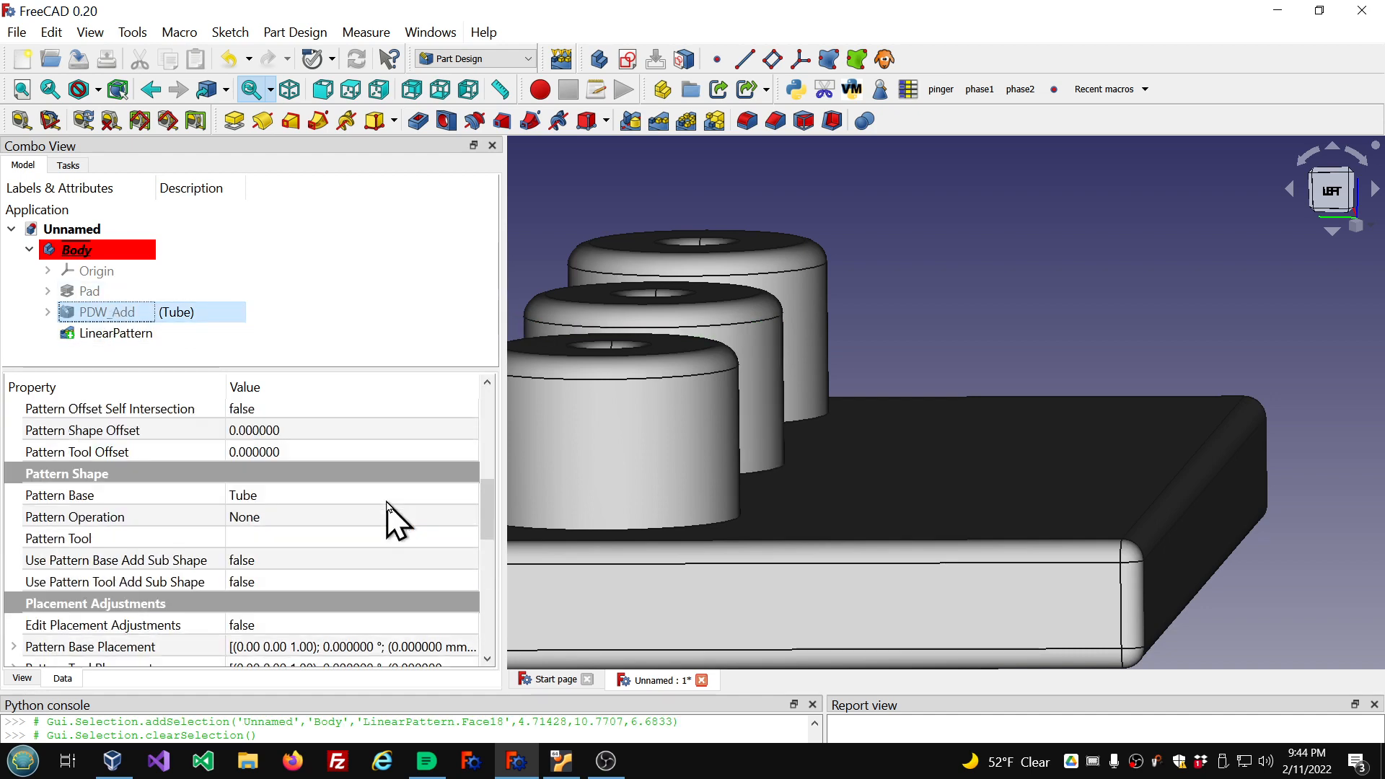
pyautogui.scroll(2, 394, 517)
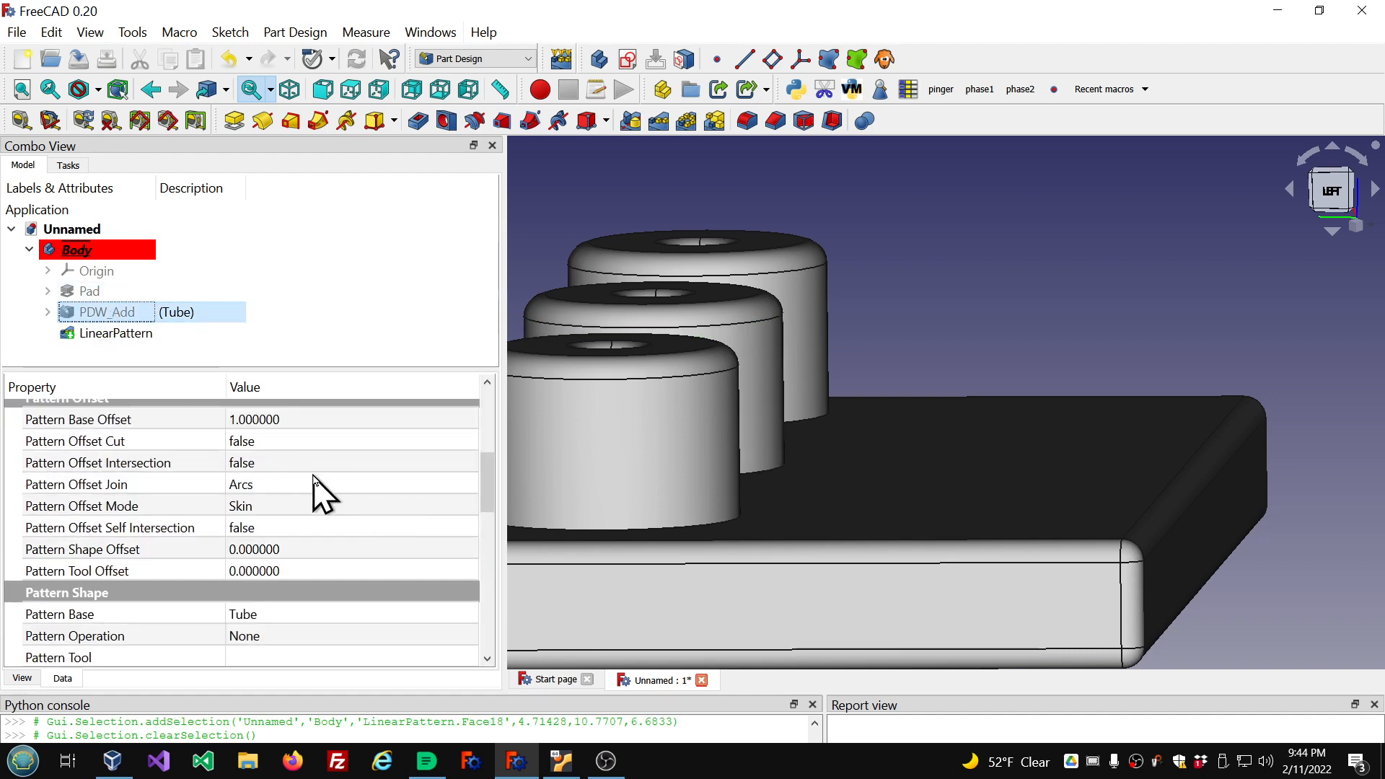
pyautogui.scroll(-4, 322, 495)
pyautogui.scroll(-1, 316, 482)
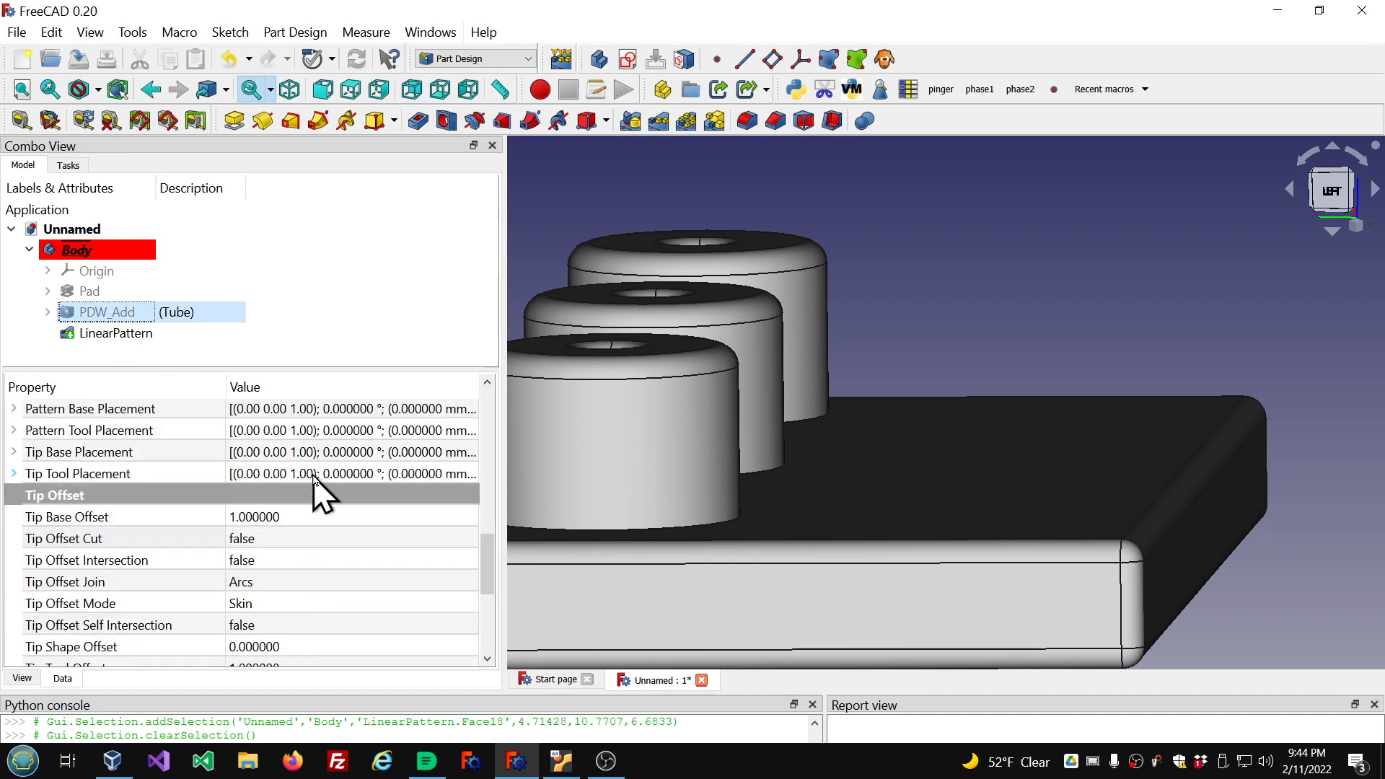
pyautogui.doubleClick(292, 543)
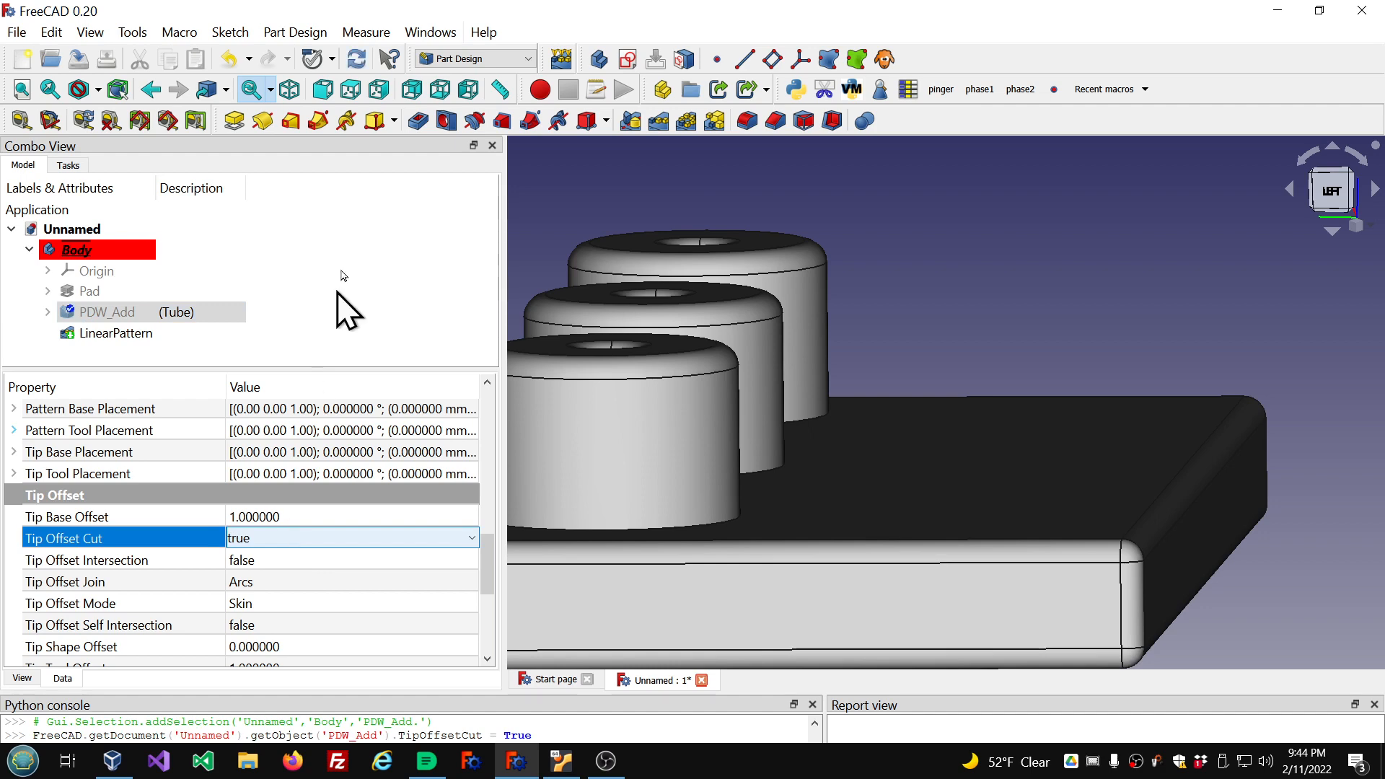
pyautogui.click(249, 270)
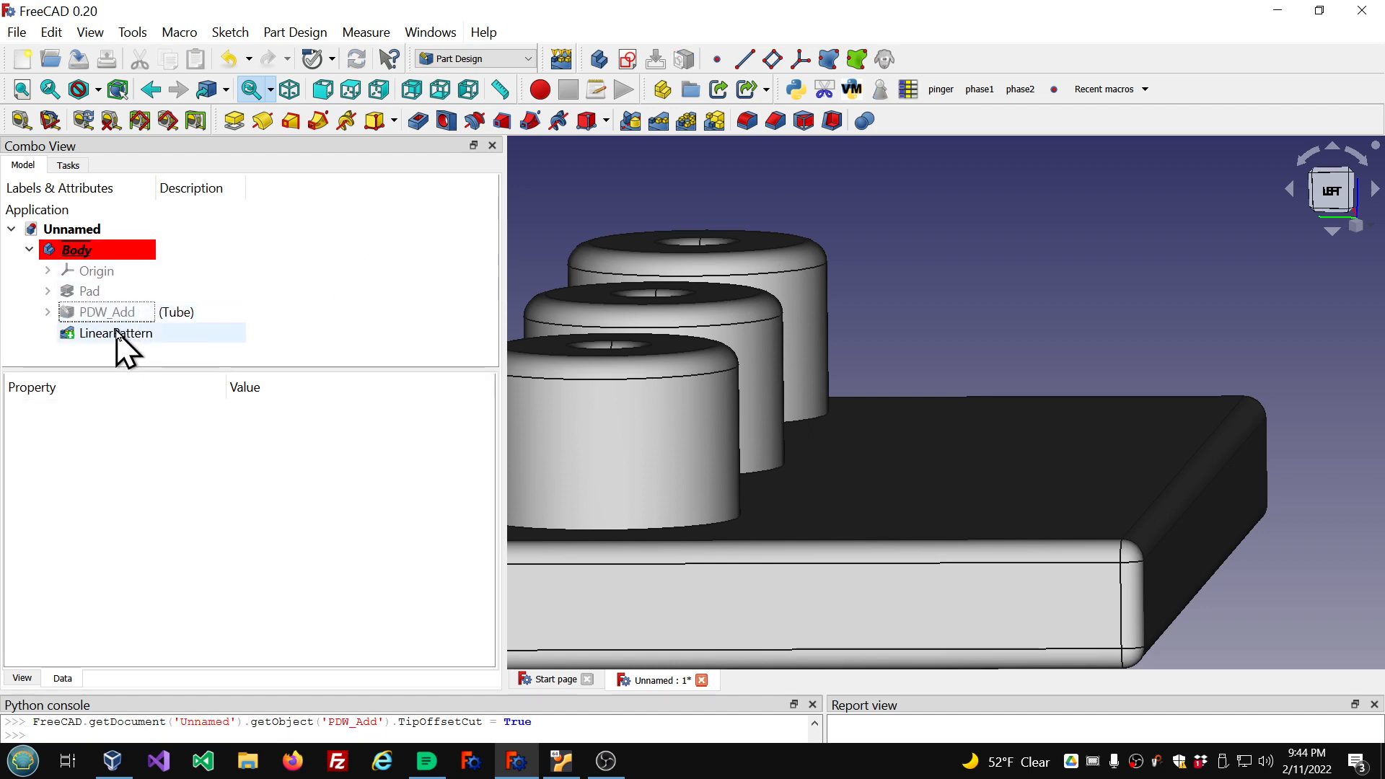
# Clip the body along X again and examine the plate's walls and where the sectioned tube meets the plate
pyautogui.click(95, 36)
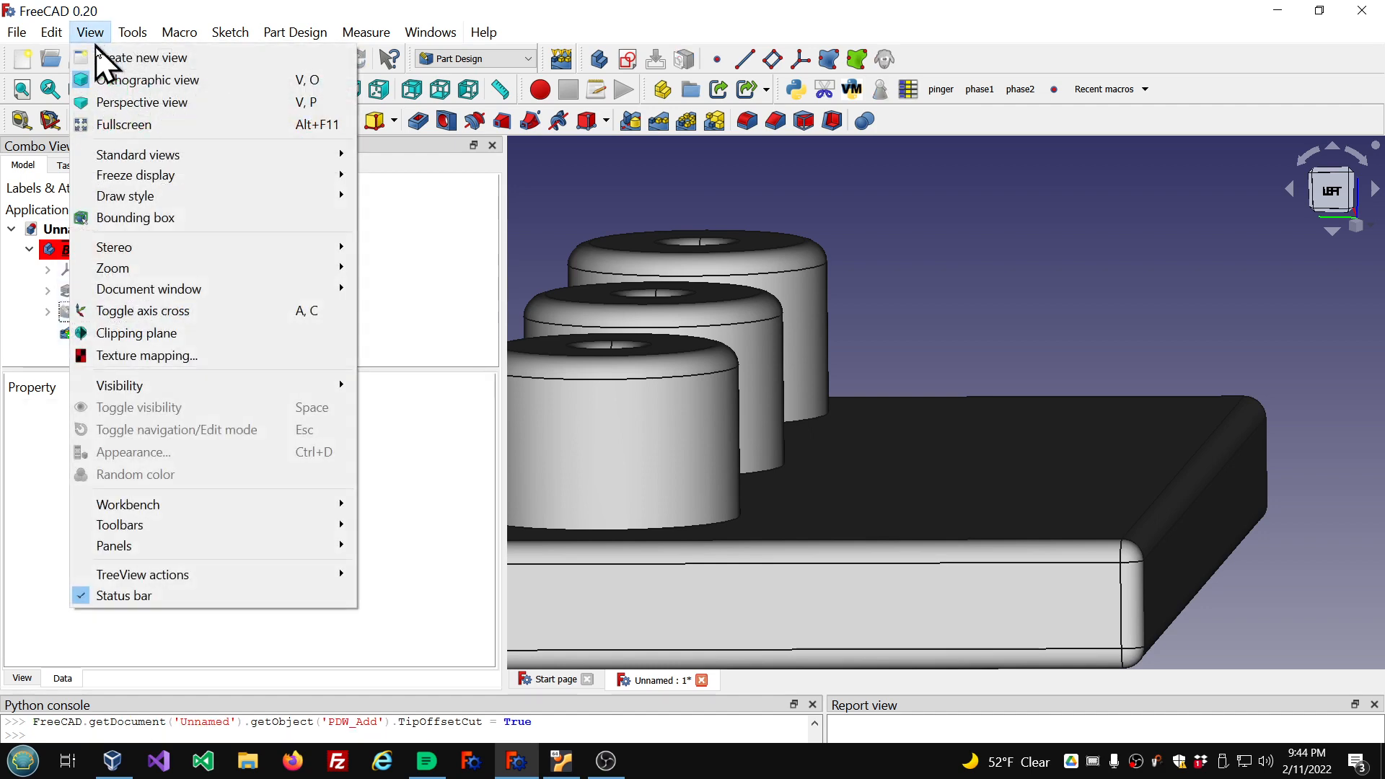
pyautogui.click(146, 334)
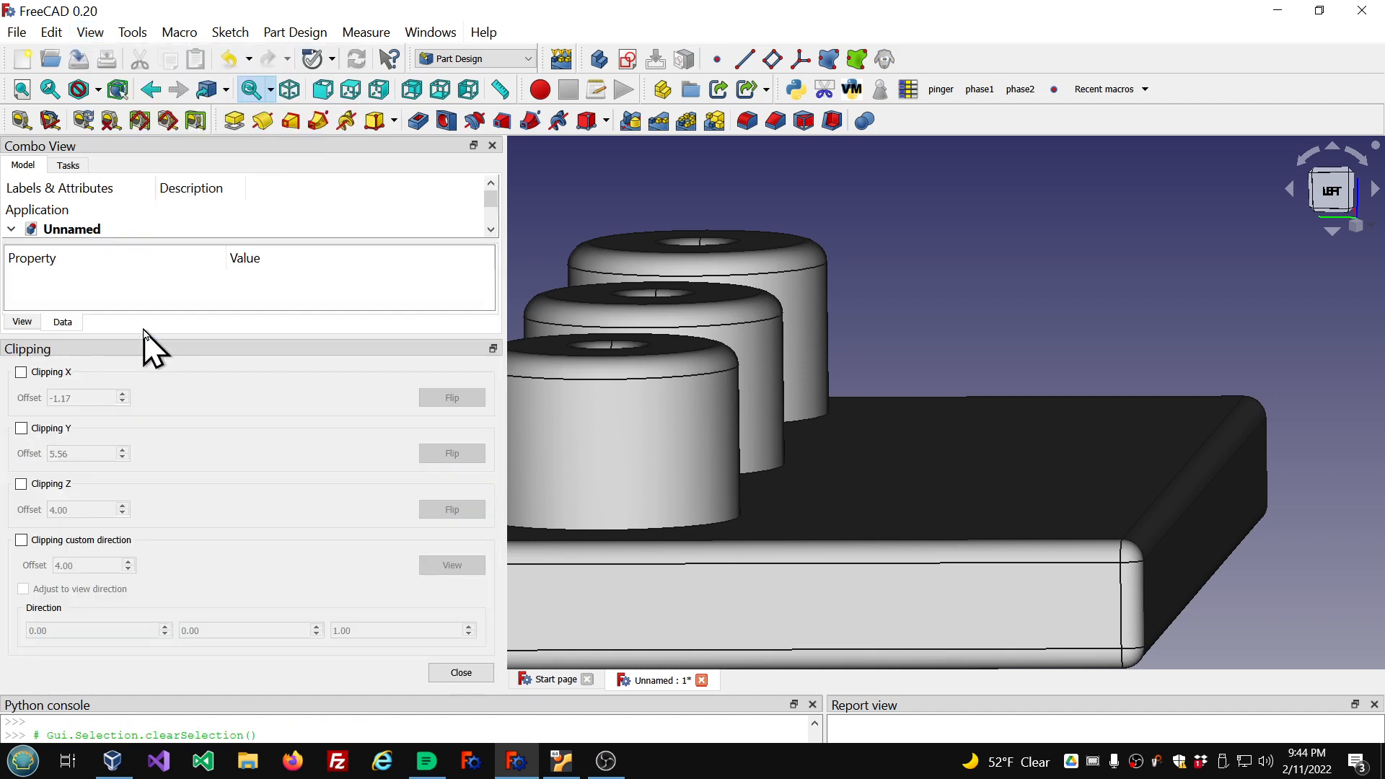
pyautogui.click(21, 372)
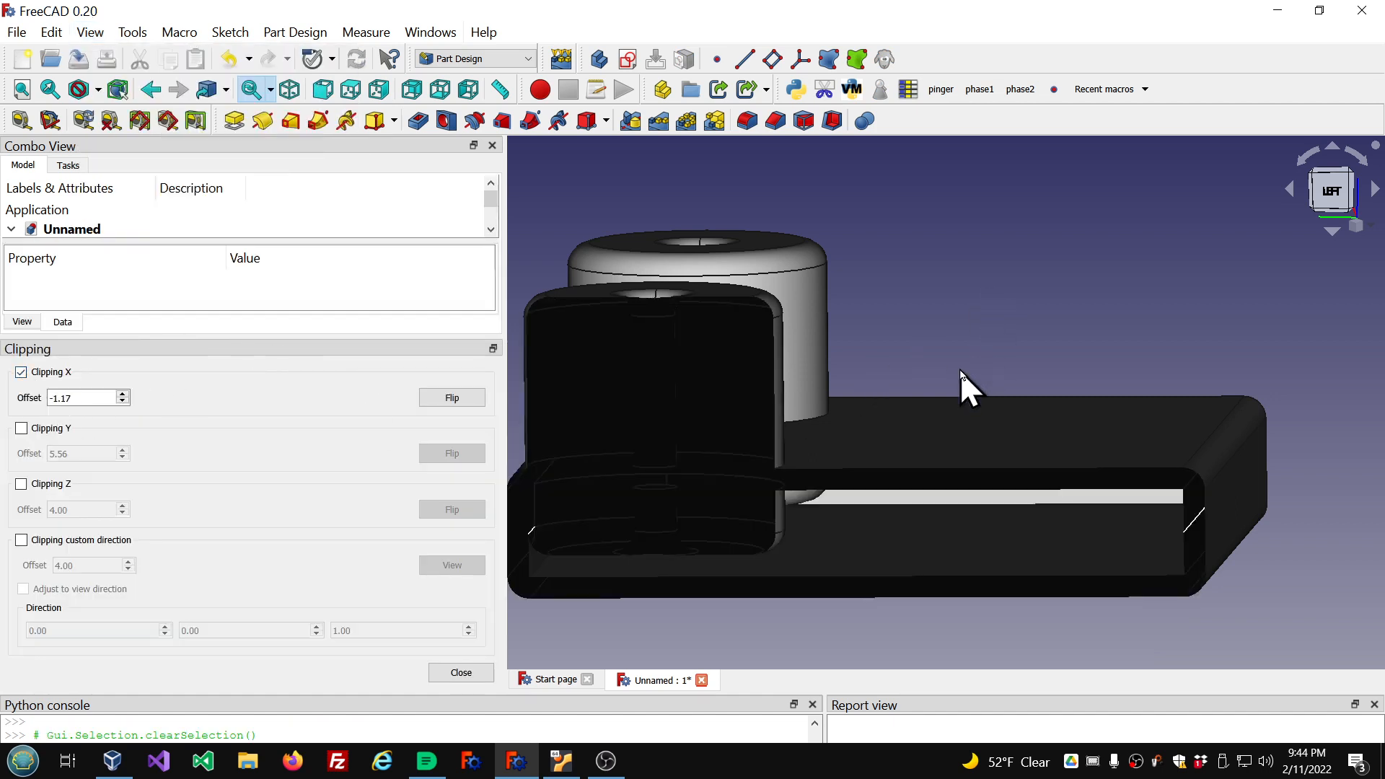
pyautogui.moveTo(960, 370); pyautogui.dragTo(982, 355, button='middle')
pyautogui.scroll(5, 928, 476)
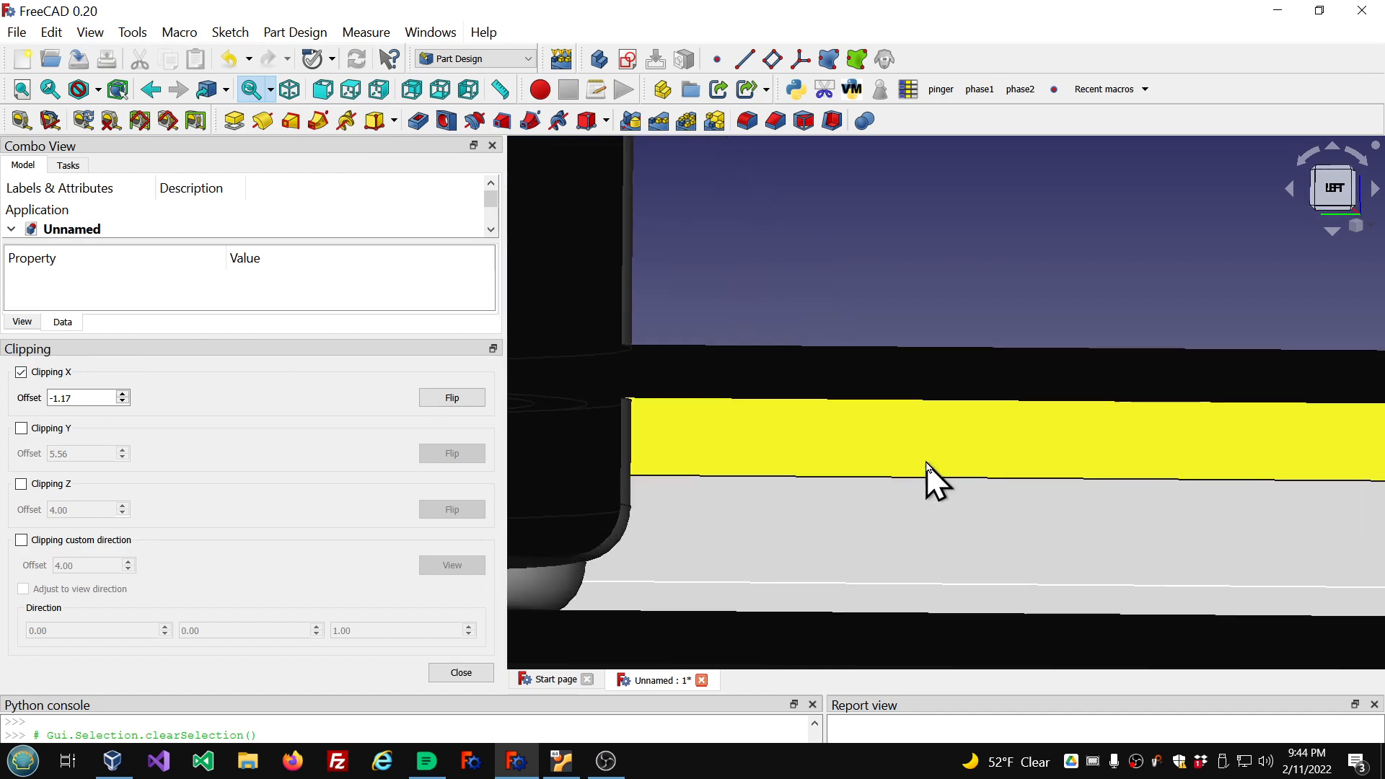
pyautogui.scroll(3, 988, 436)
pyautogui.scroll(-3, 968, 402)
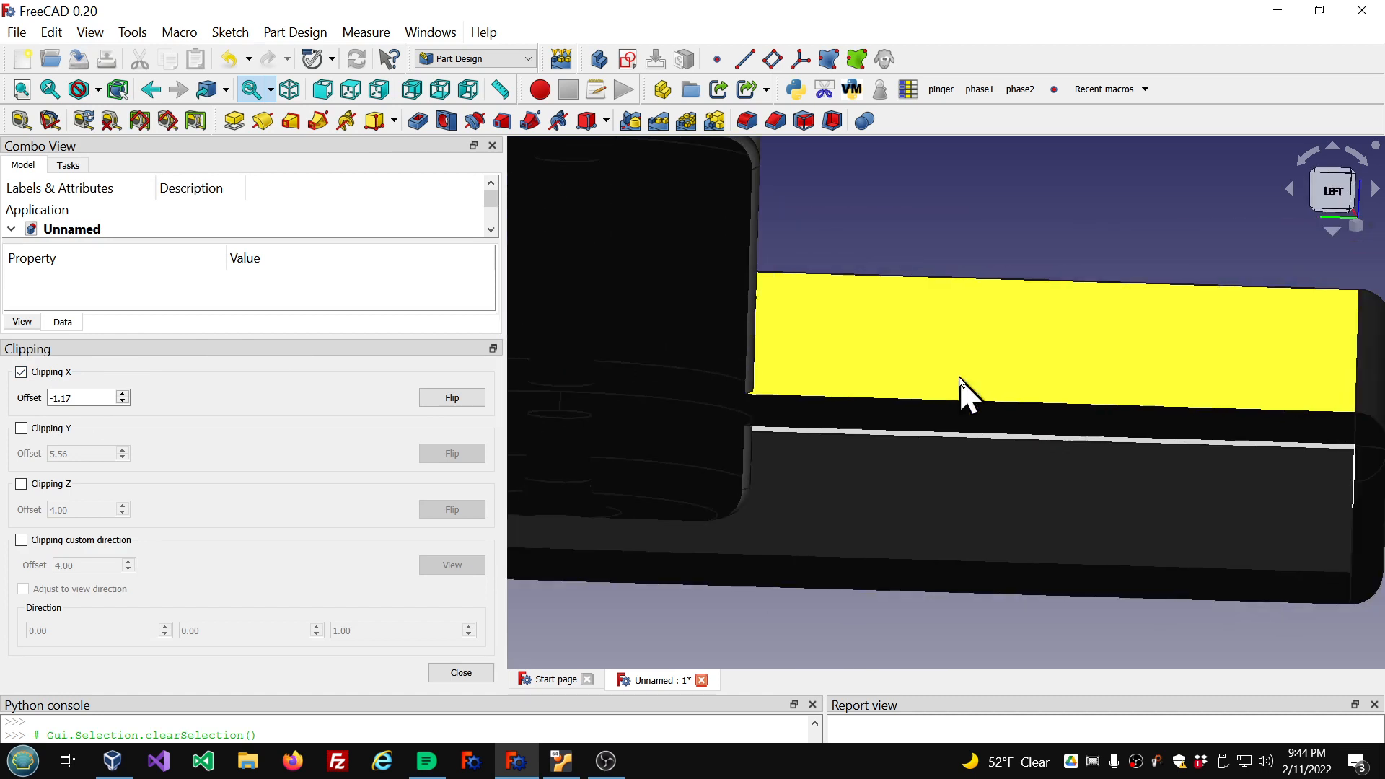
pyautogui.scroll(-2, 671, 346)
pyautogui.scroll(-2, 664, 328)
pyautogui.scroll(-1, 664, 328)
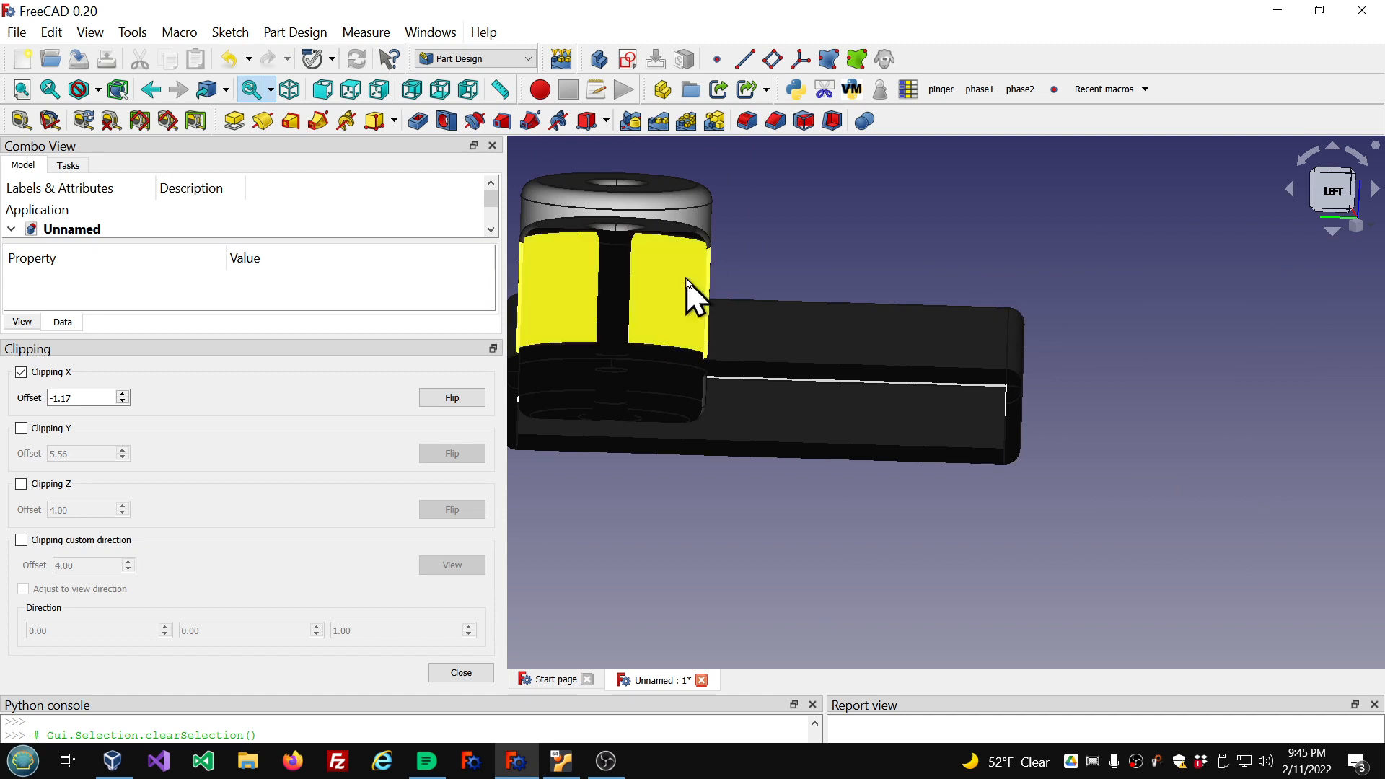
pyautogui.scroll(2, 689, 296)
pyautogui.moveTo(686, 294); pyautogui.dragTo(694, 273, button='middle')
pyautogui.scroll(3, 725, 274)
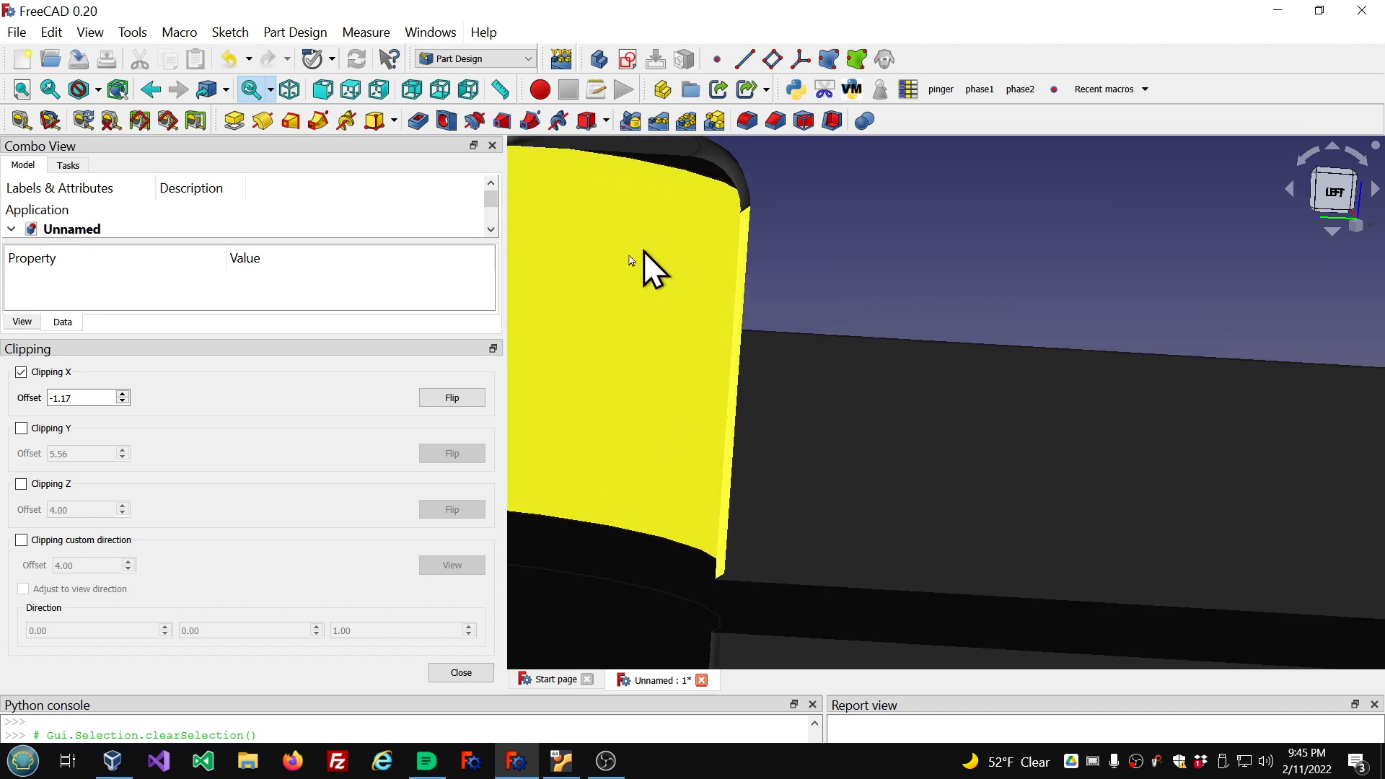
pyautogui.scroll(-4, 668, 297)
pyautogui.scroll(-5, 665, 277)
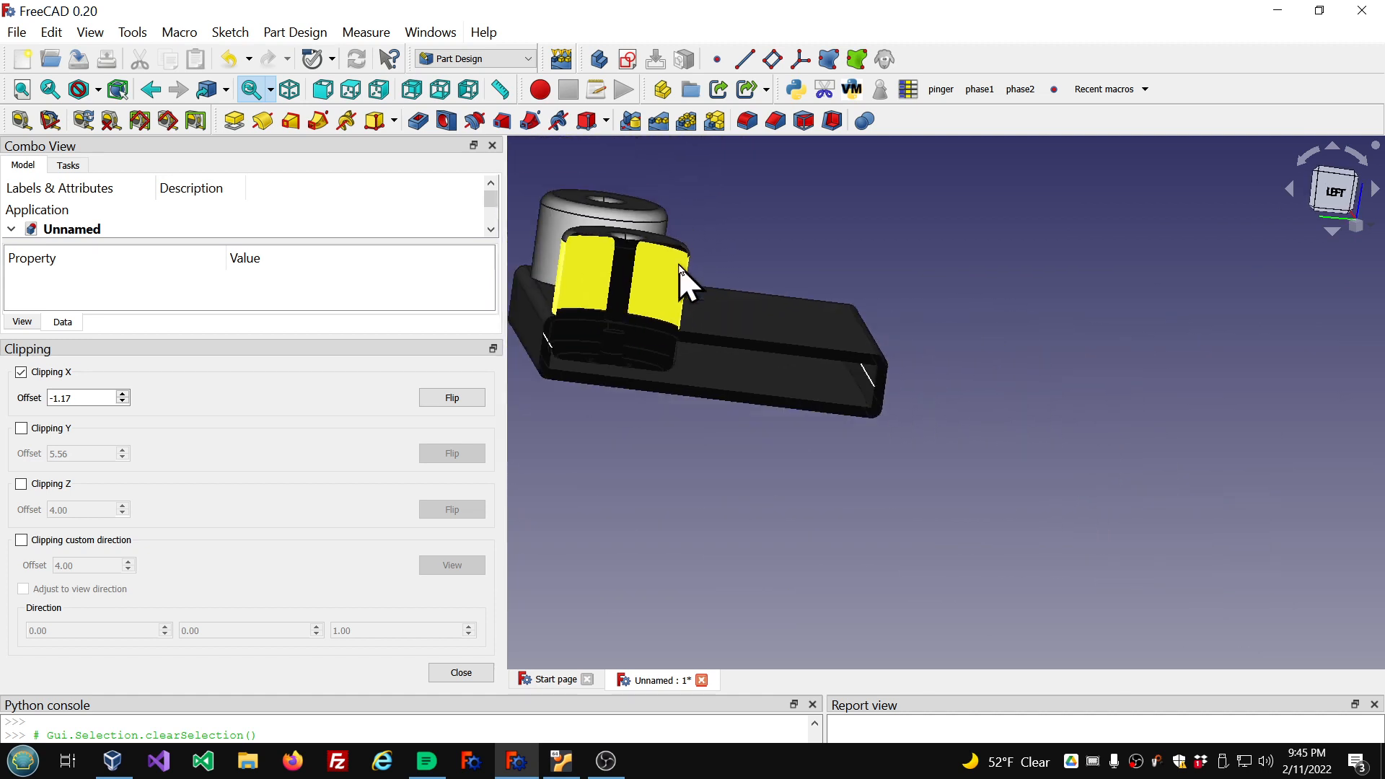
# Set the Tip Offset Cut property of PDW_Add back to false and recompute the document
pyautogui.scroll(3, 632, 322)
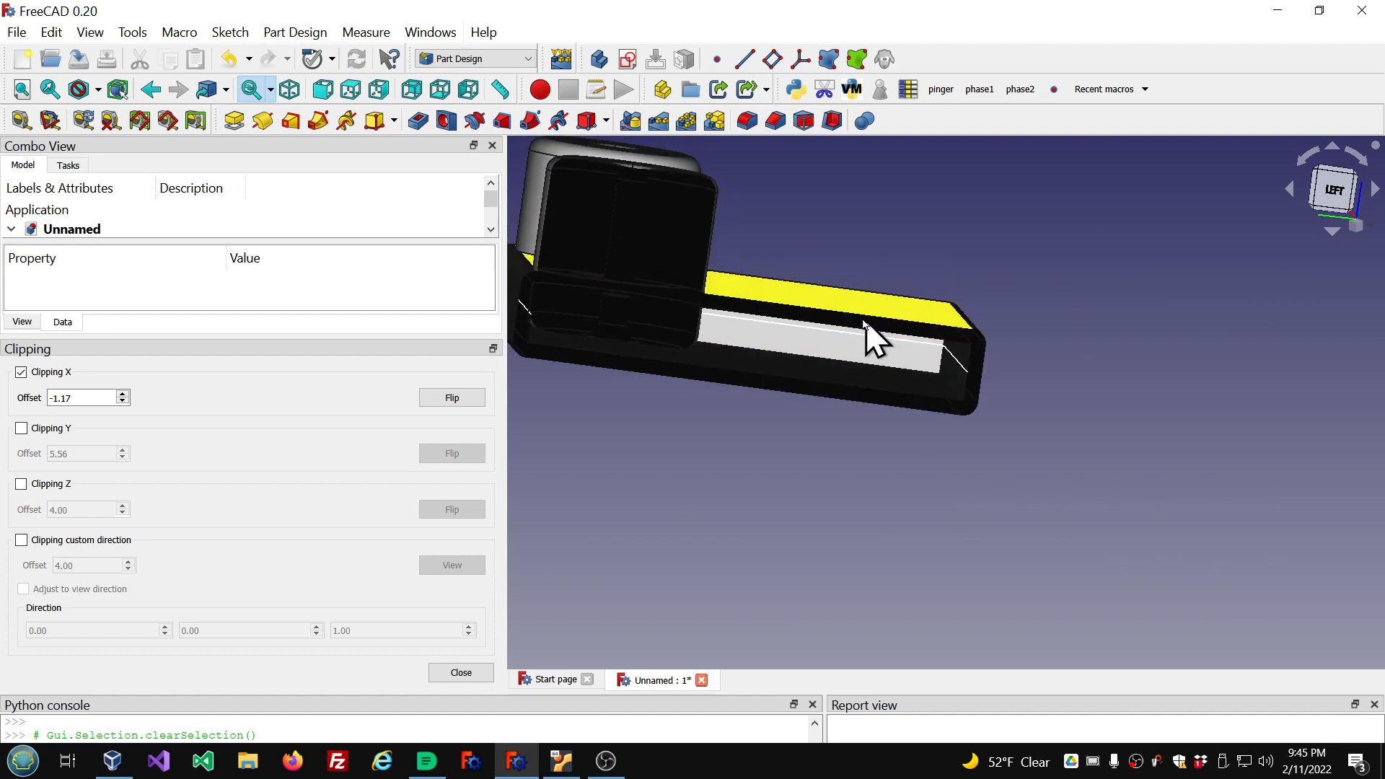
pyautogui.click(855, 325)
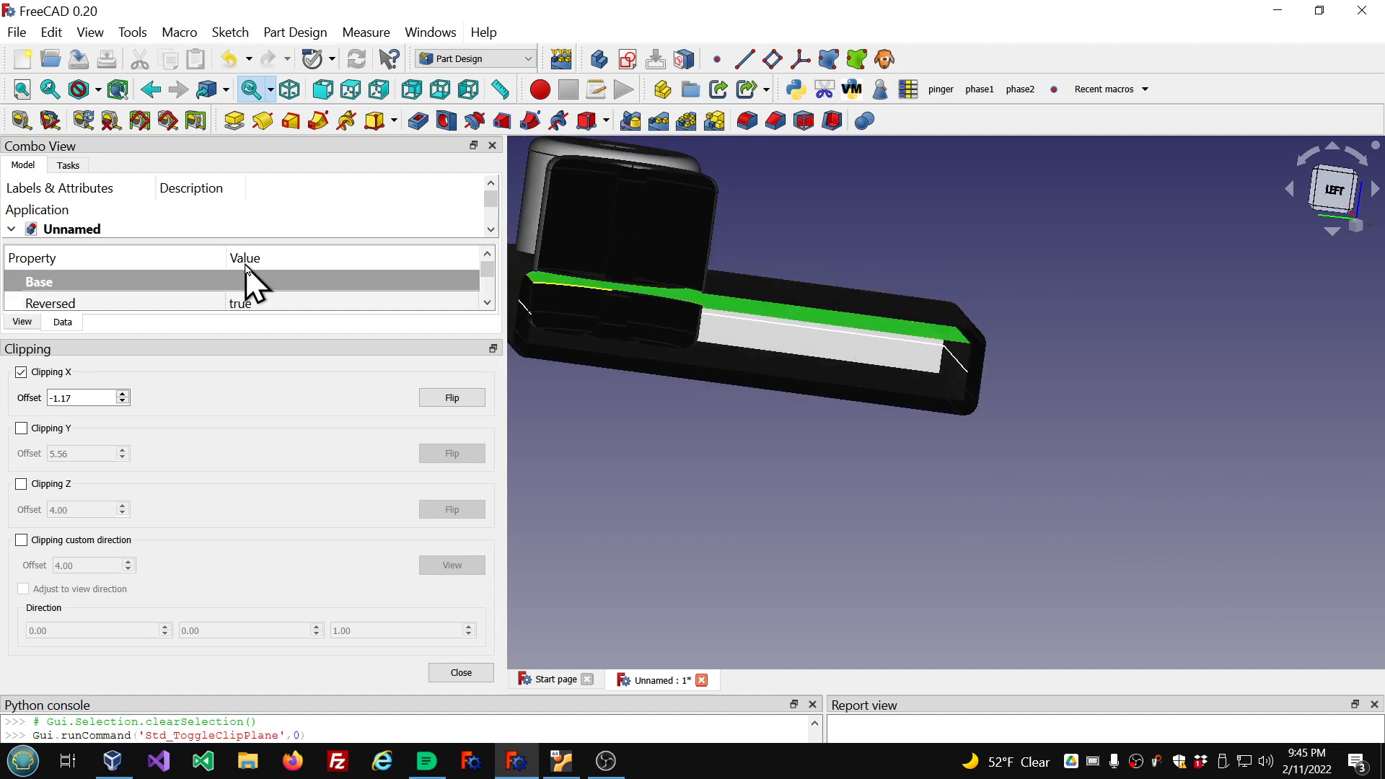
pyautogui.scroll(-3, 316, 306)
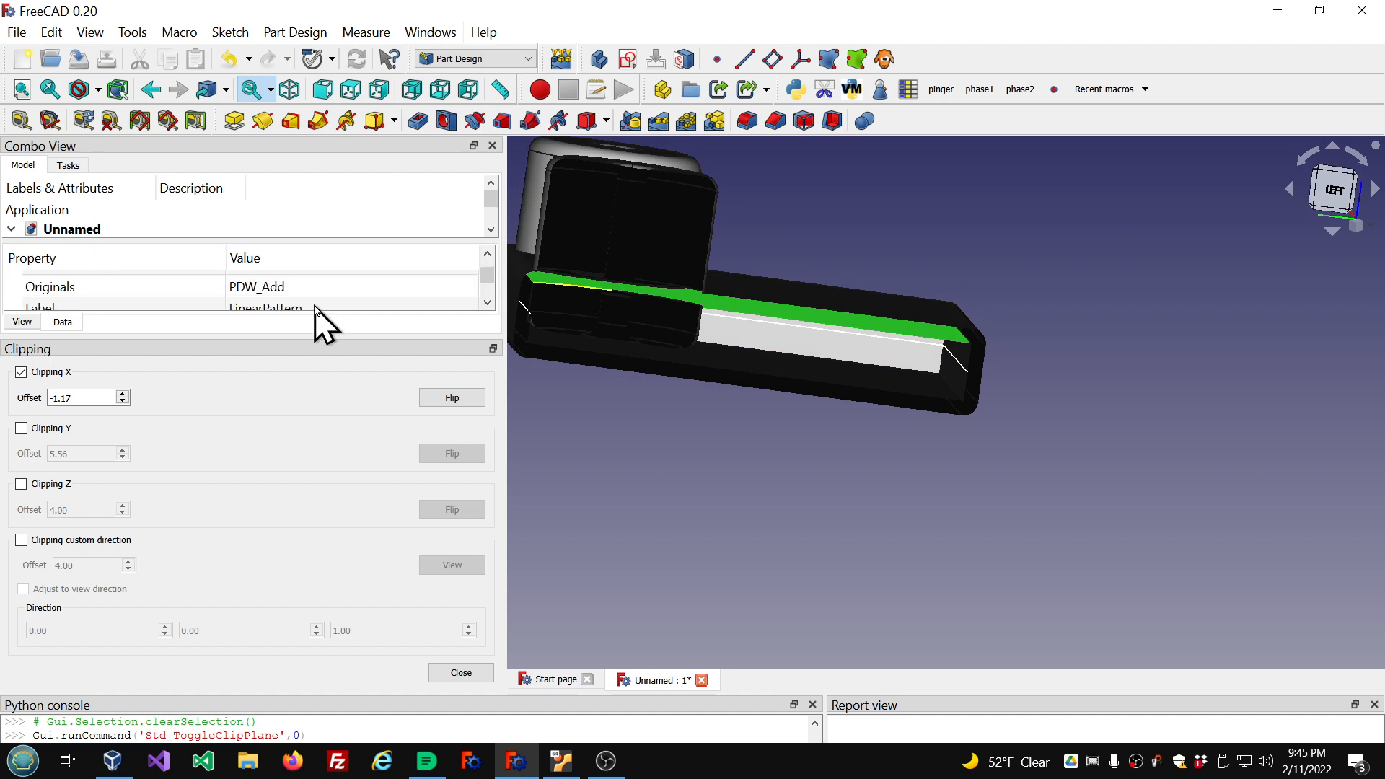
pyautogui.scroll(3, 316, 310)
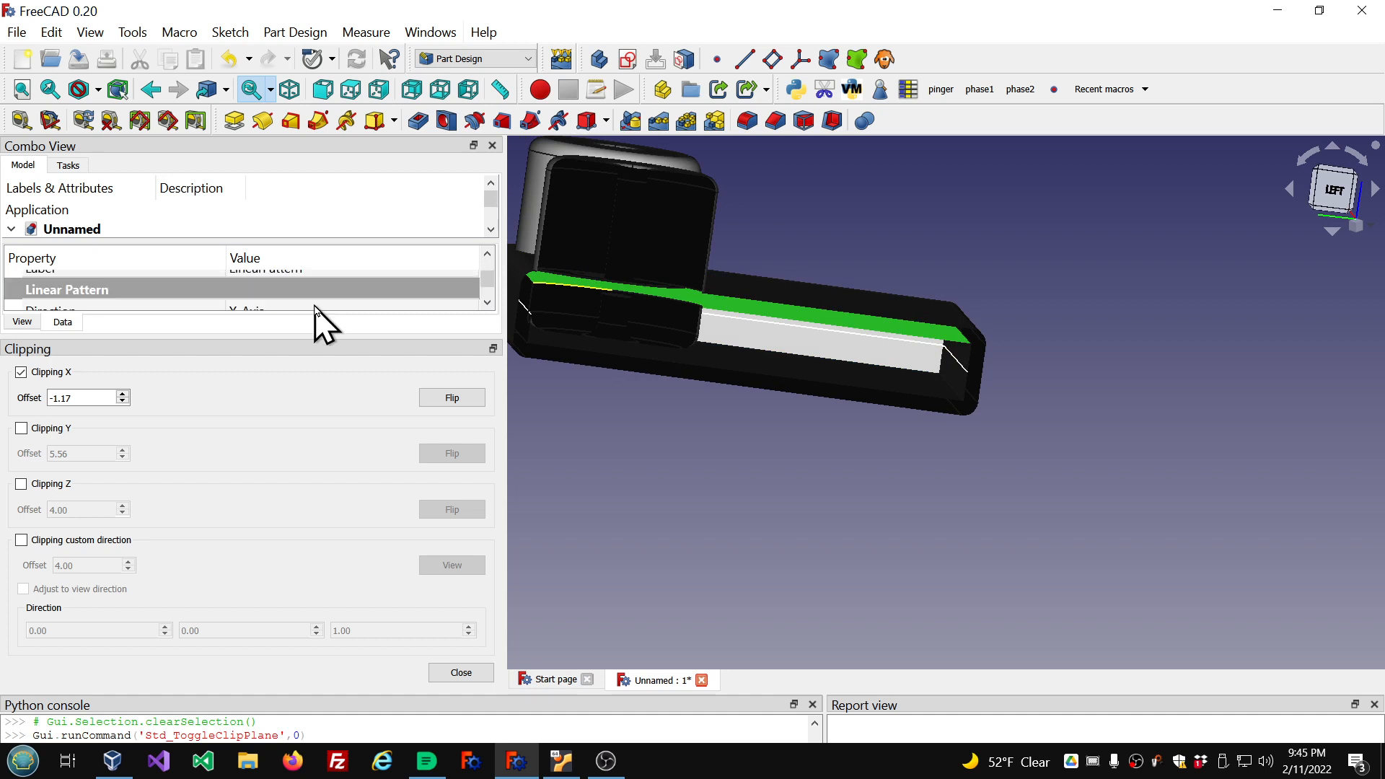
pyautogui.scroll(-1, 211, 226)
pyautogui.scroll(-3, 214, 225)
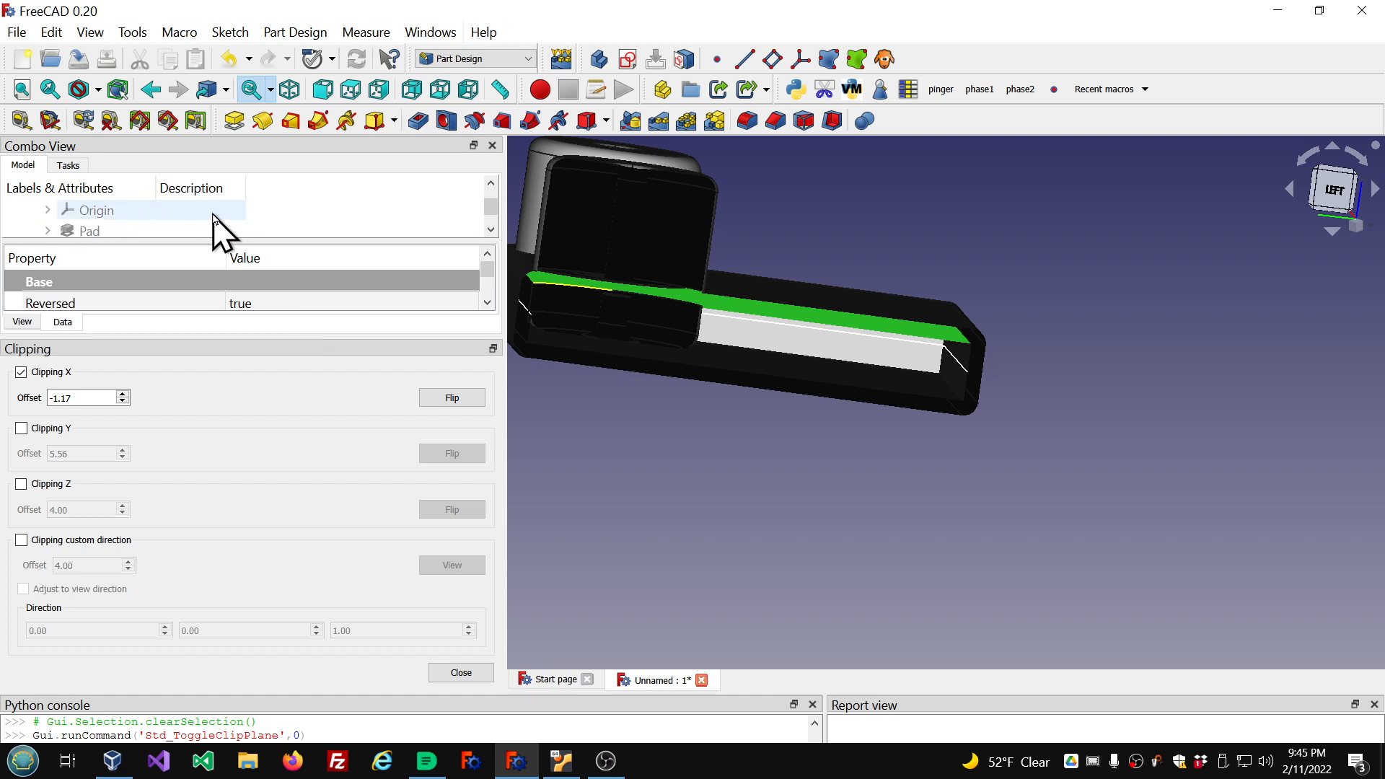
pyautogui.click(119, 210)
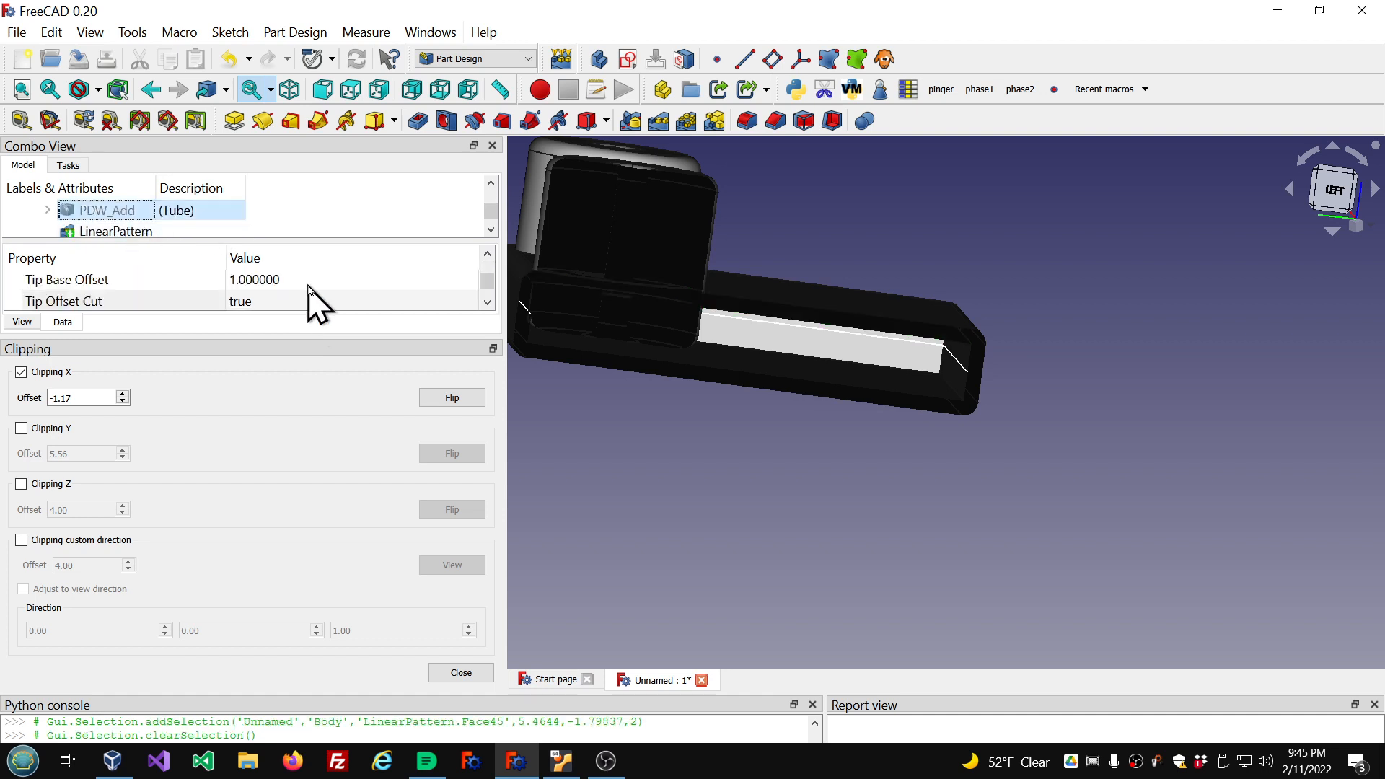
pyautogui.scroll(-1, 309, 293)
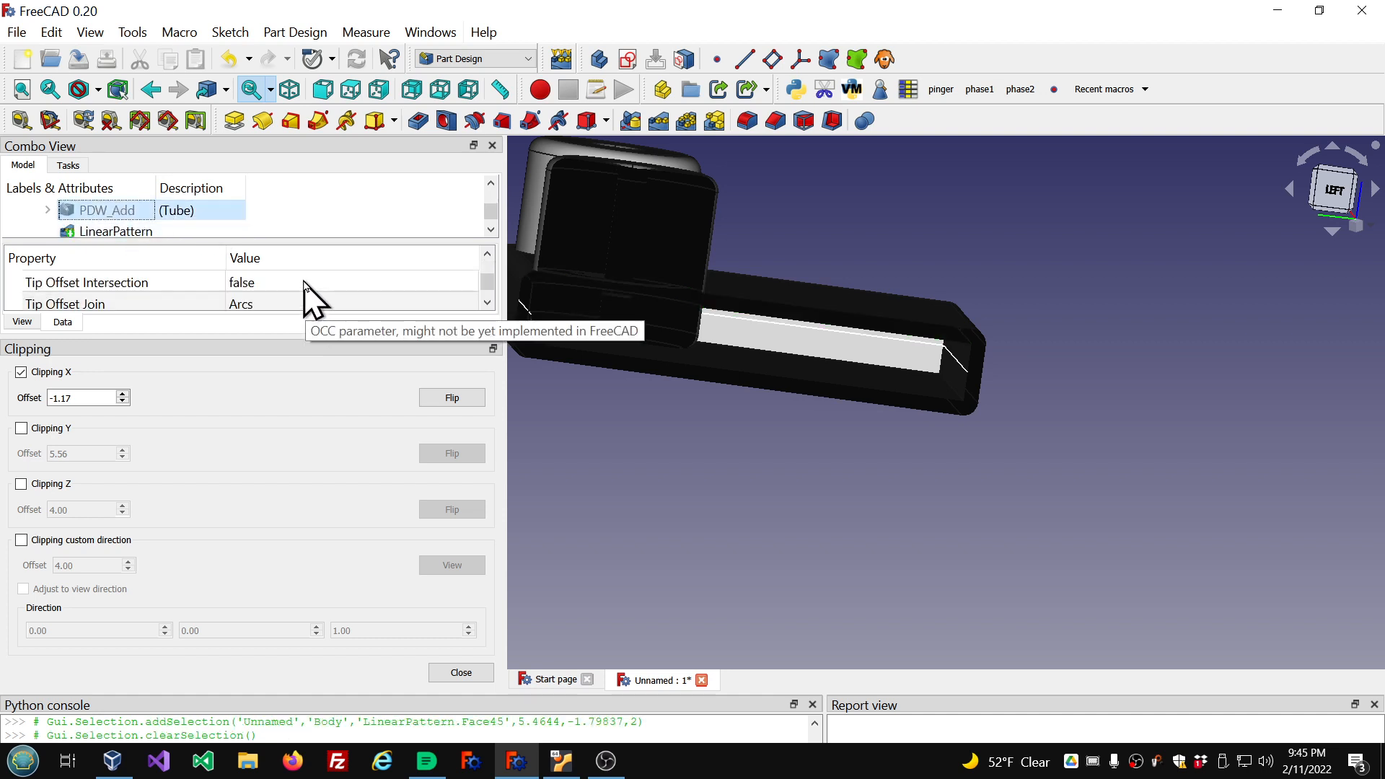
pyautogui.scroll(1, 309, 300)
pyautogui.click(294, 302)
pyautogui.scroll(1, 294, 300)
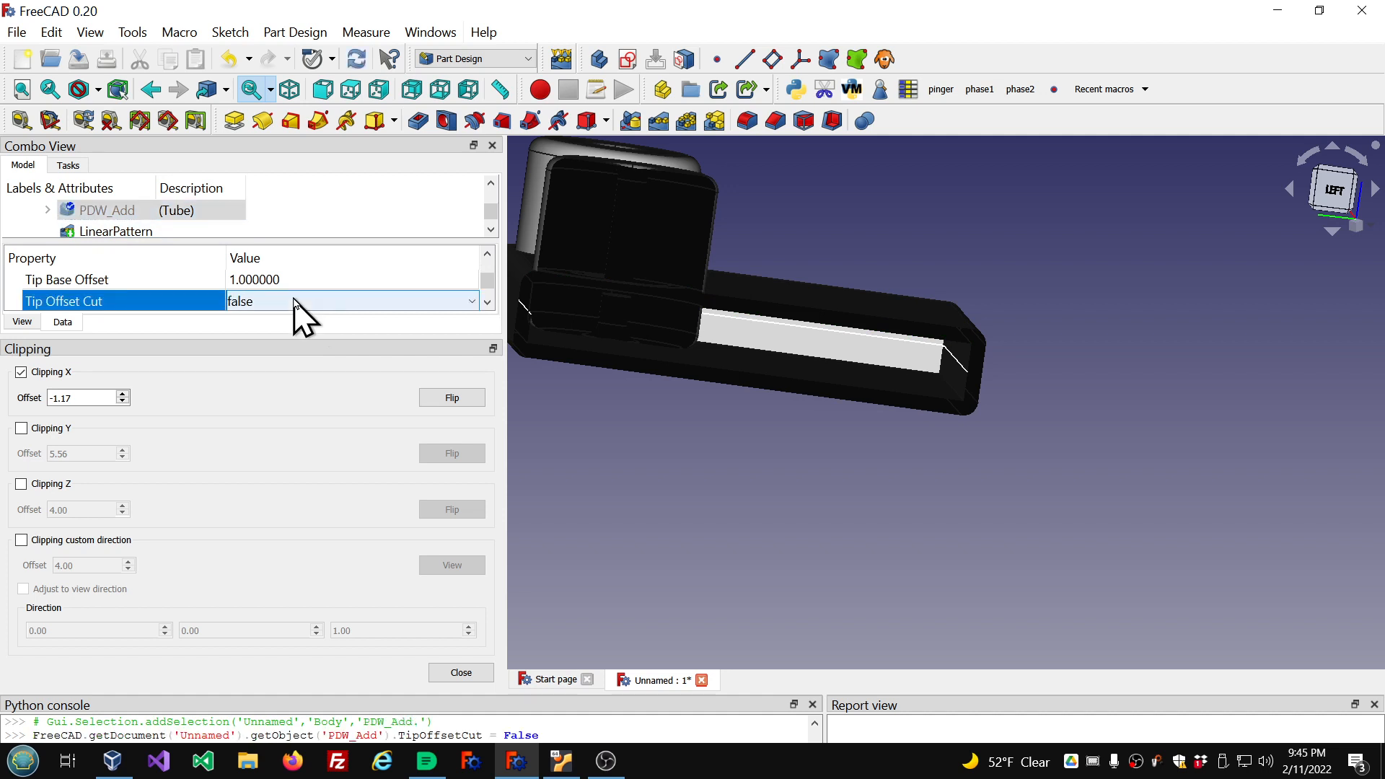
pyautogui.click(318, 280)
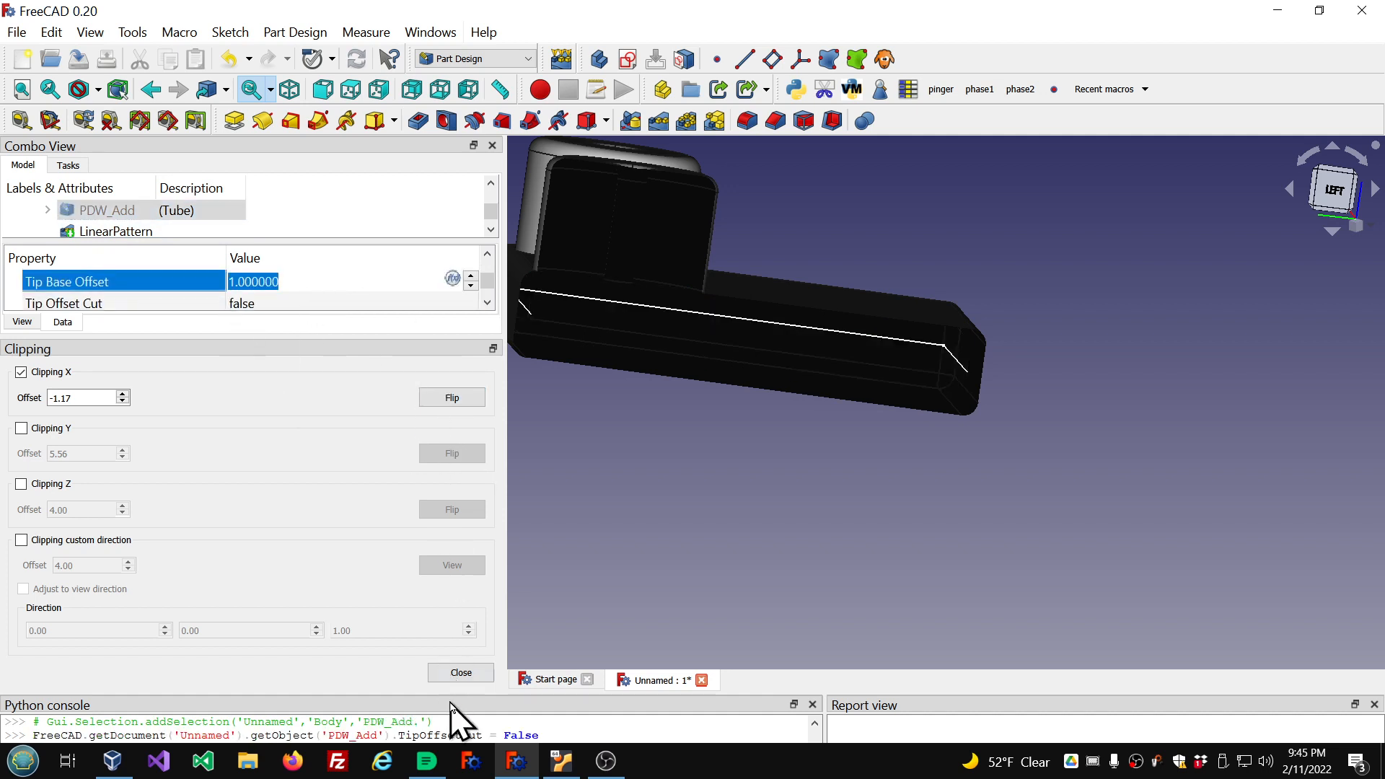
# Close the clipping settings and view the unclipped plate with its three tubes from above
pyautogui.click(457, 674)
pyautogui.scroll(-2, 729, 526)
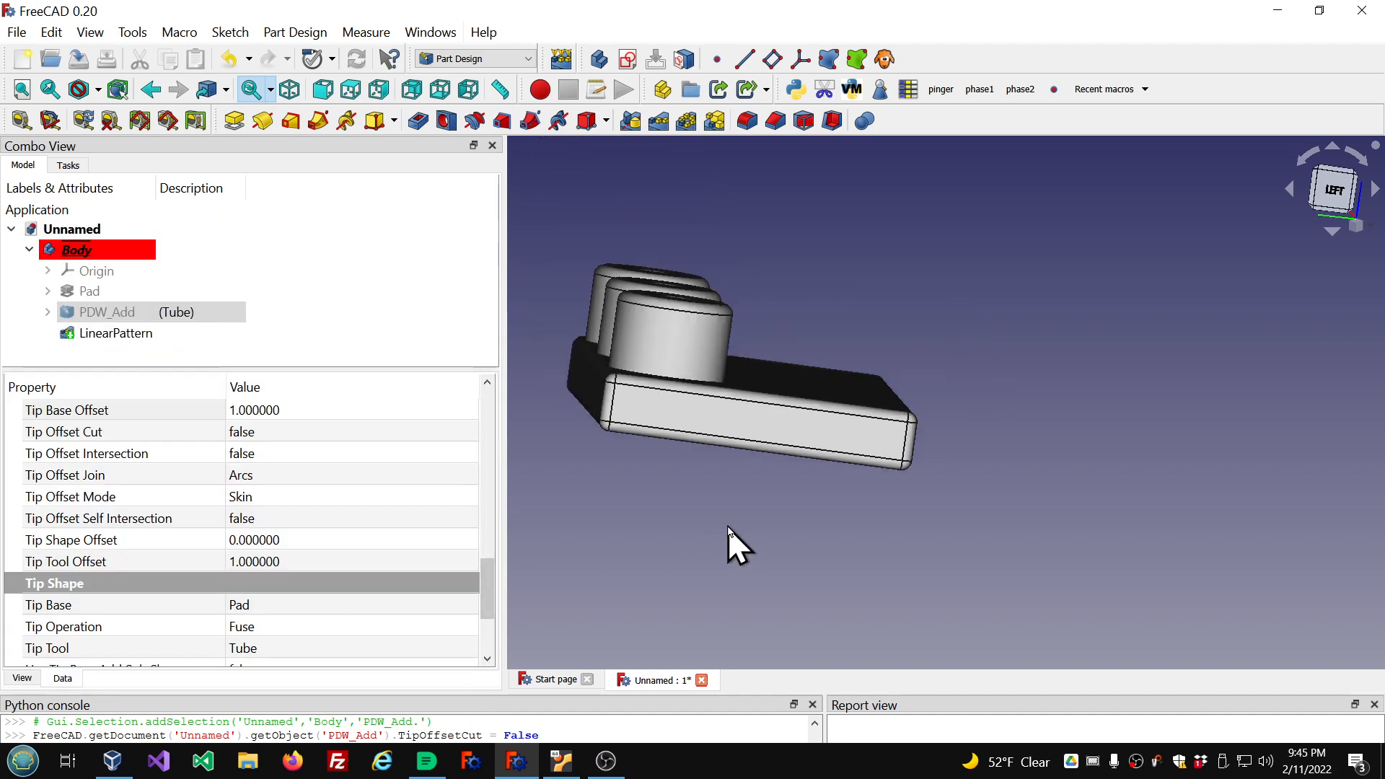
pyautogui.moveTo(729, 526); pyautogui.dragTo(550, 524, button='middle')
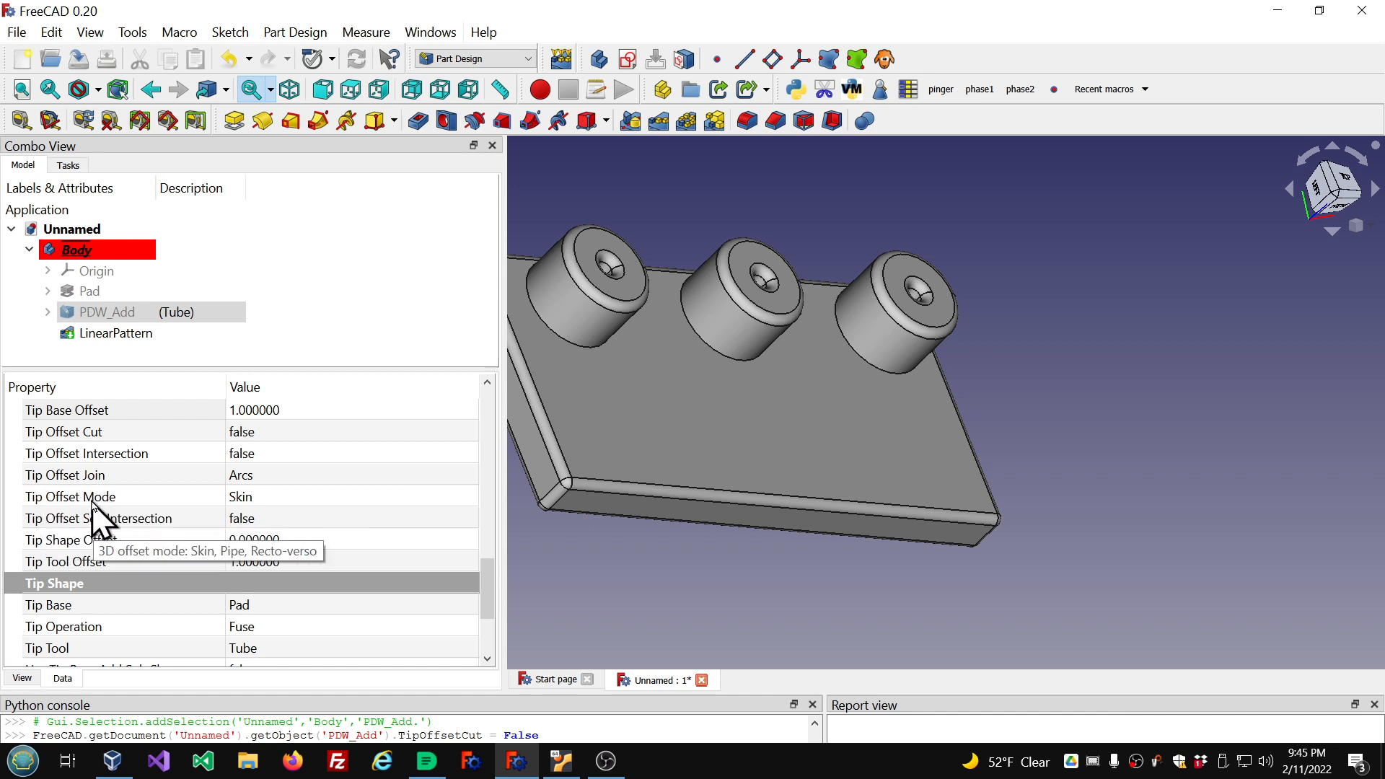
# Review the options of PDW_Add's Tip Offset Mode and Tip Offset Self Intersection properties, keeping Skin and false
pyautogui.click(339, 497)
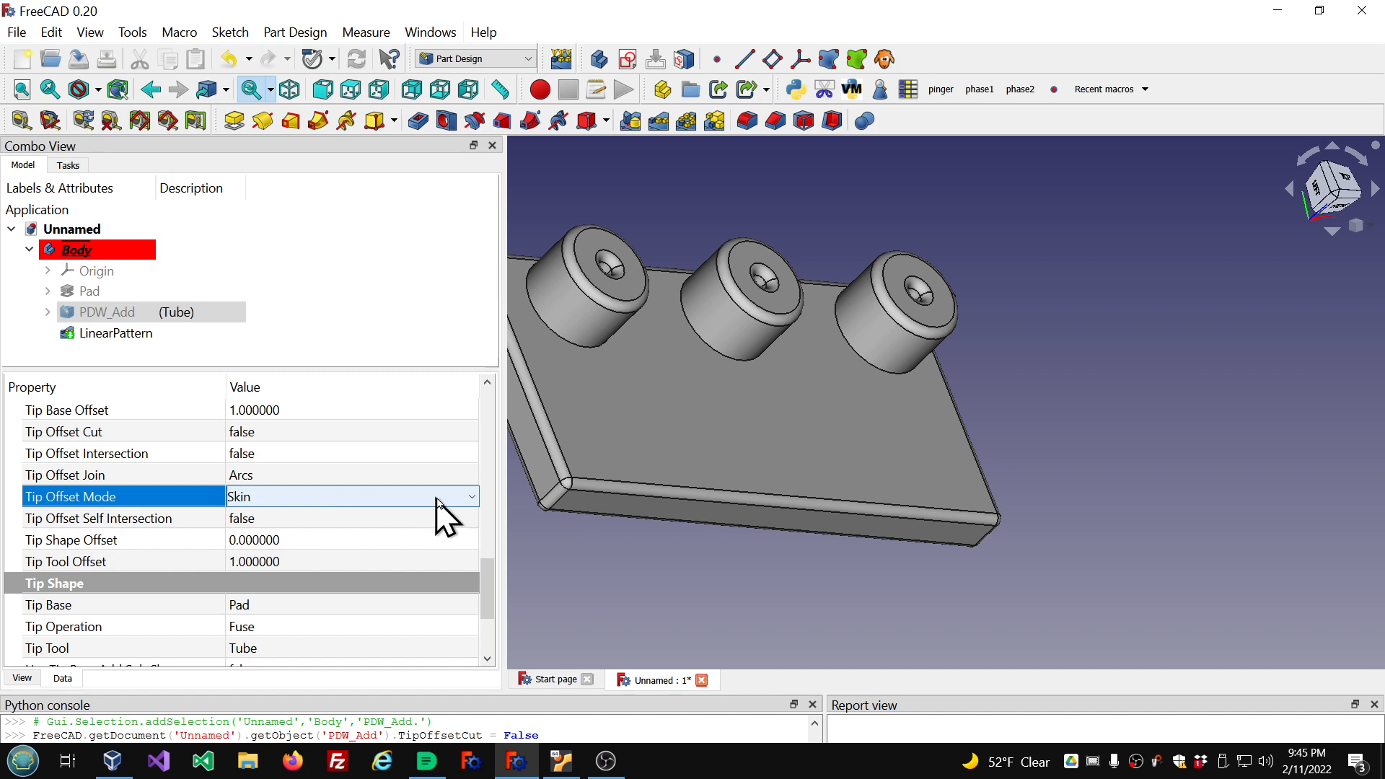
pyautogui.click(472, 498)
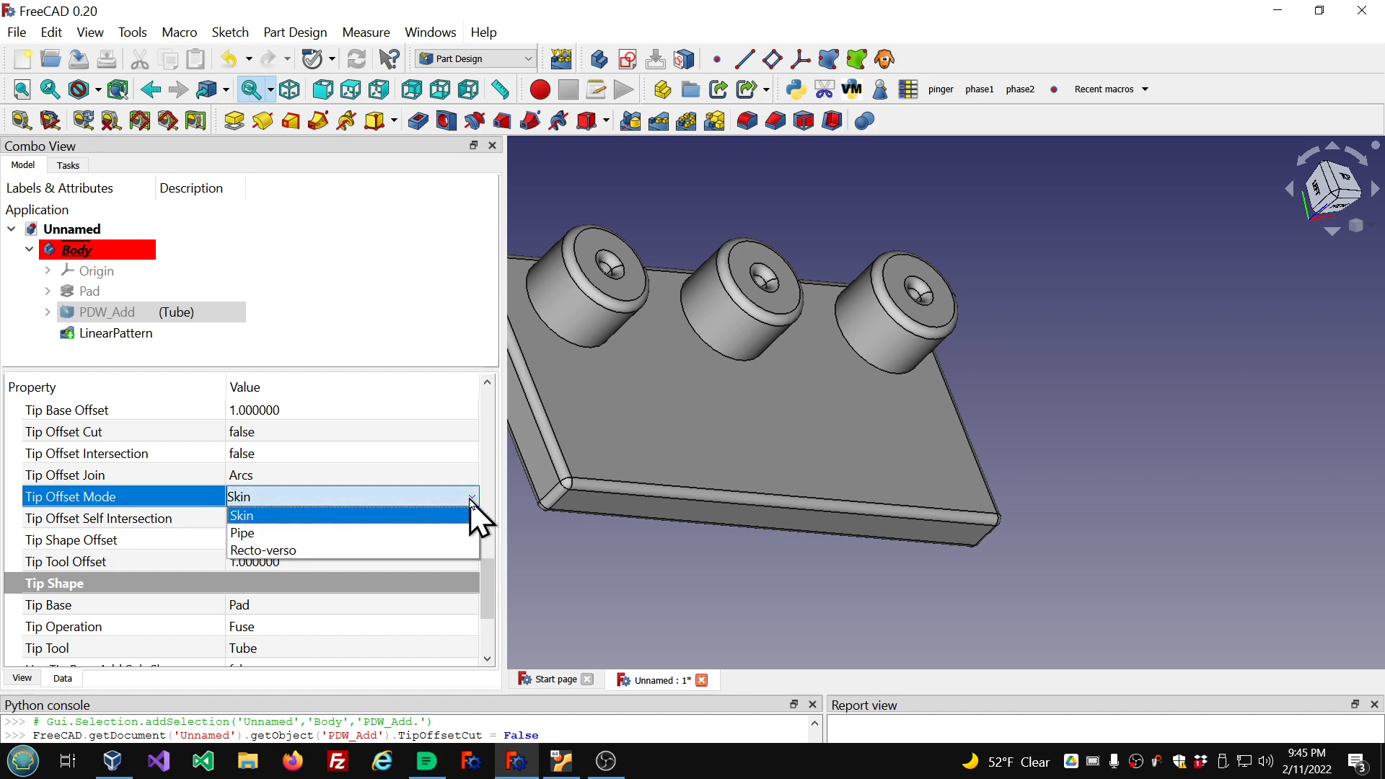
pyautogui.click(274, 516)
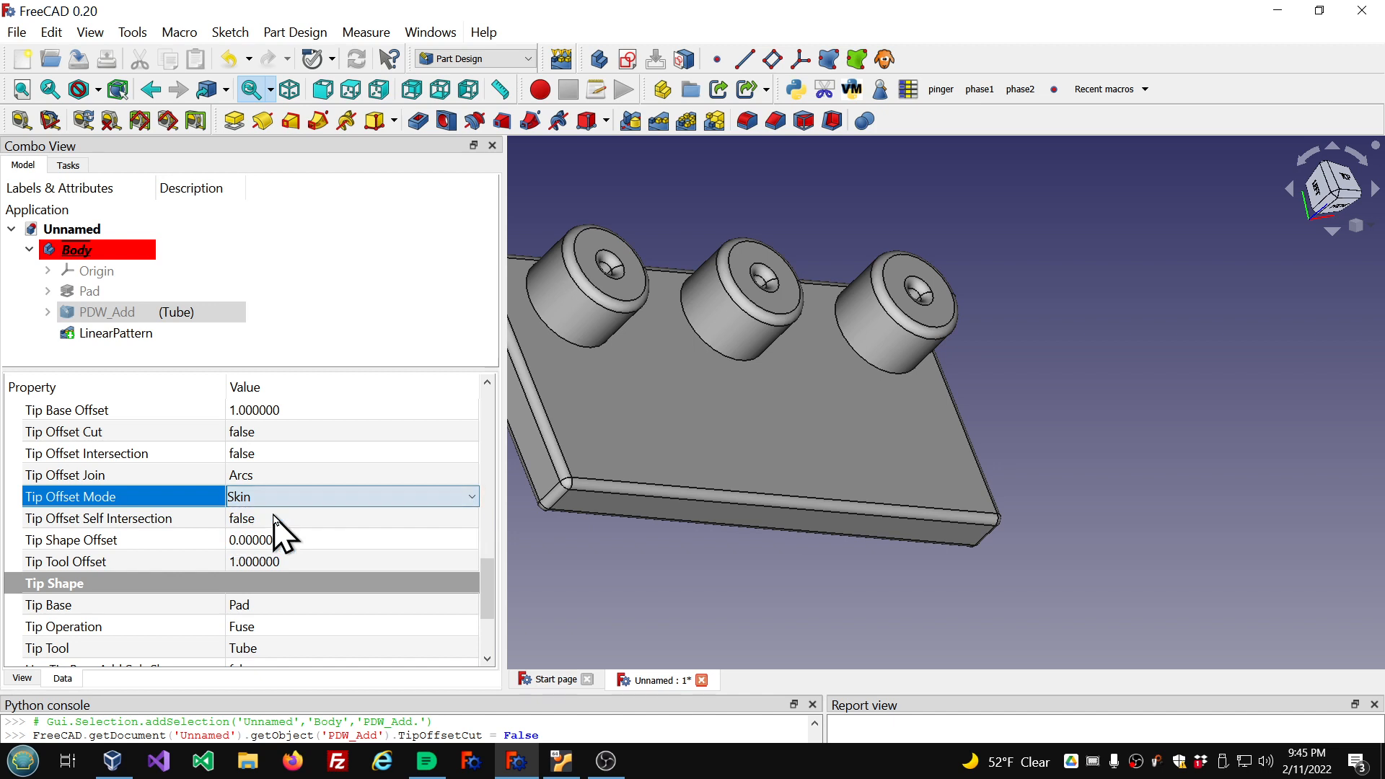
pyautogui.click(346, 514)
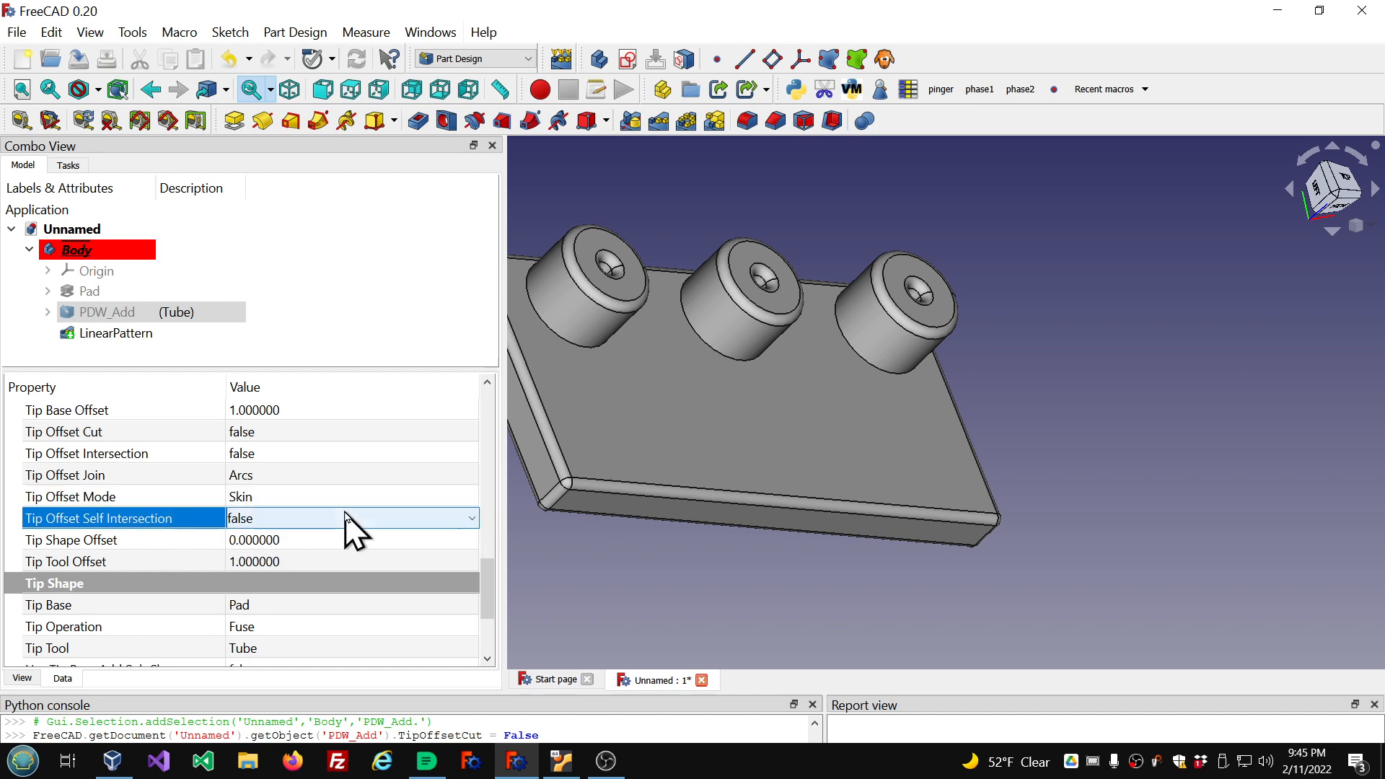
pyautogui.click(471, 519)
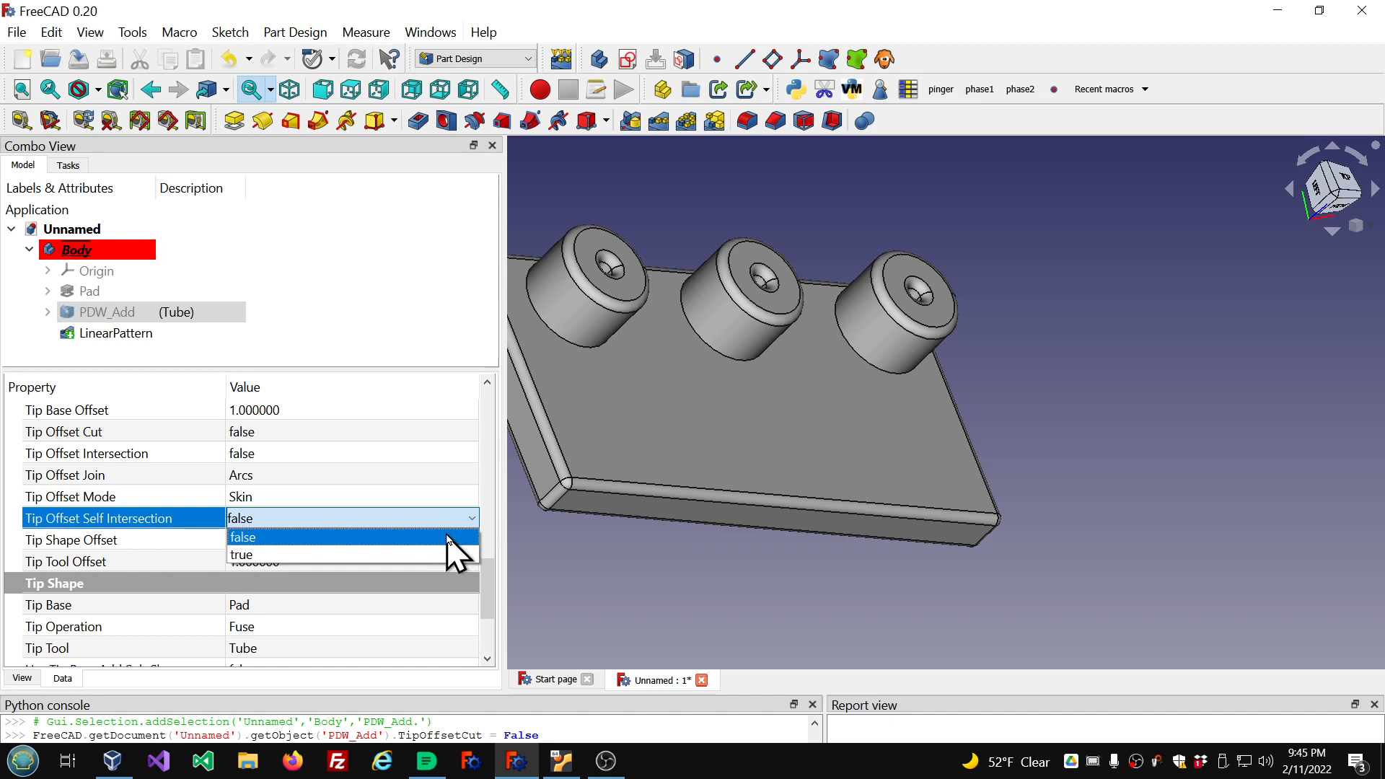
pyautogui.click(449, 539)
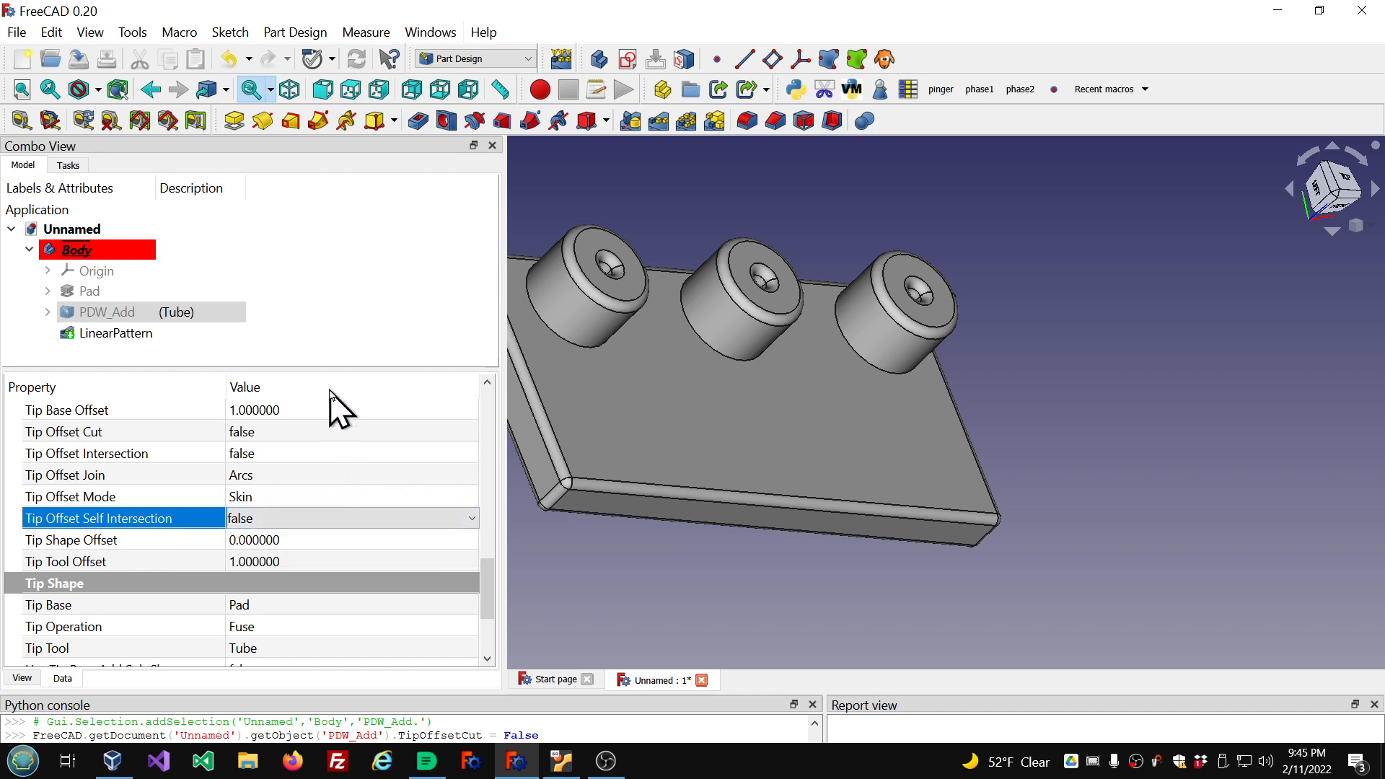
# In the Part workbench, open a 3D Offset of the LinearPattern, review its join type and mode options, and cancel it
pyautogui.click(529, 59)
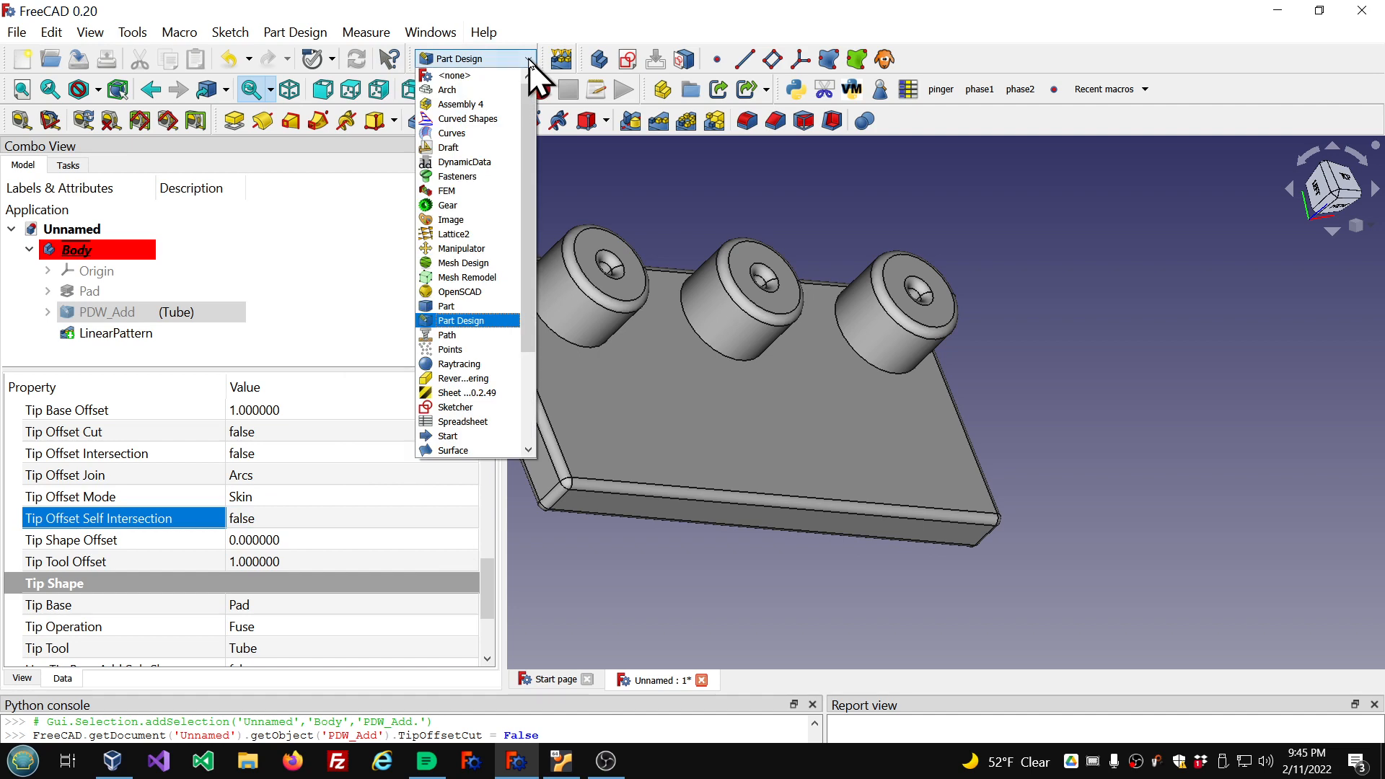
pyautogui.click(453, 308)
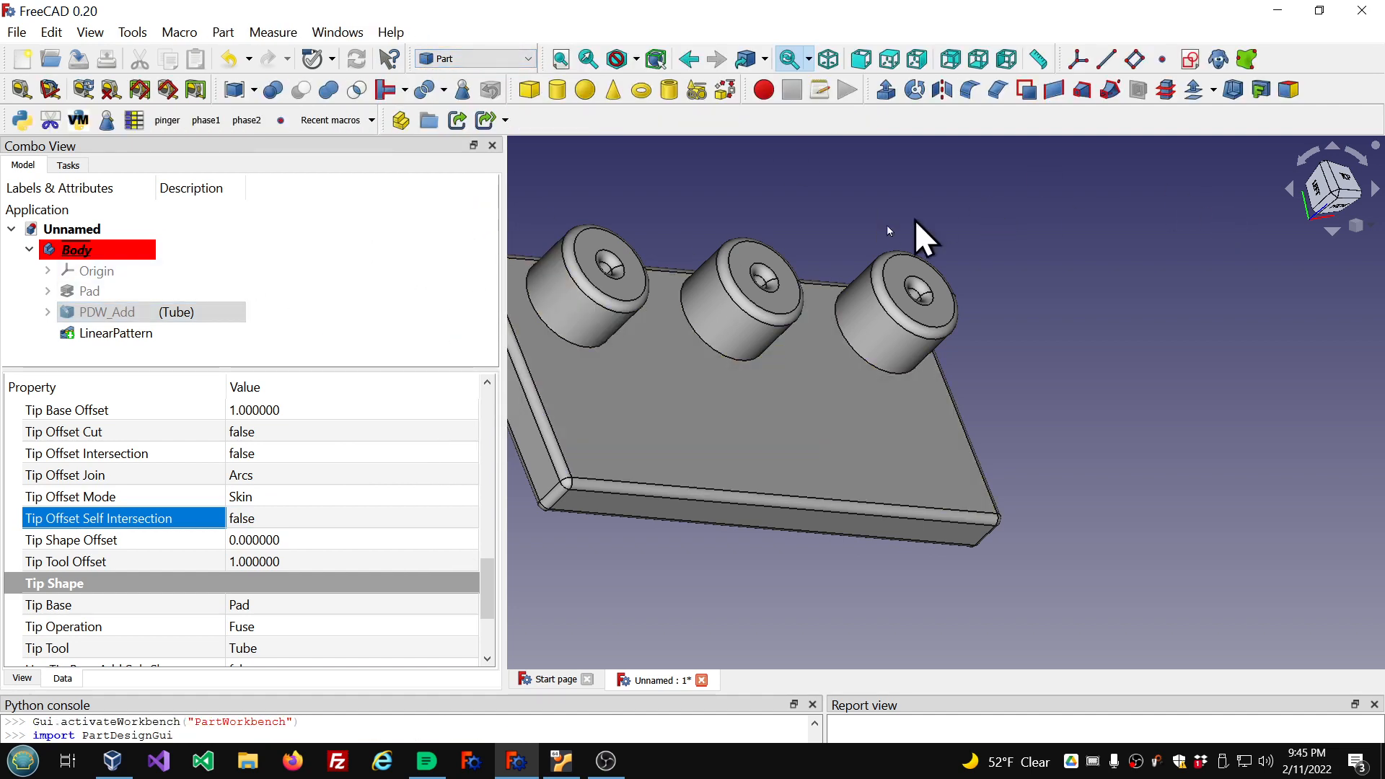
pyautogui.click(101, 333)
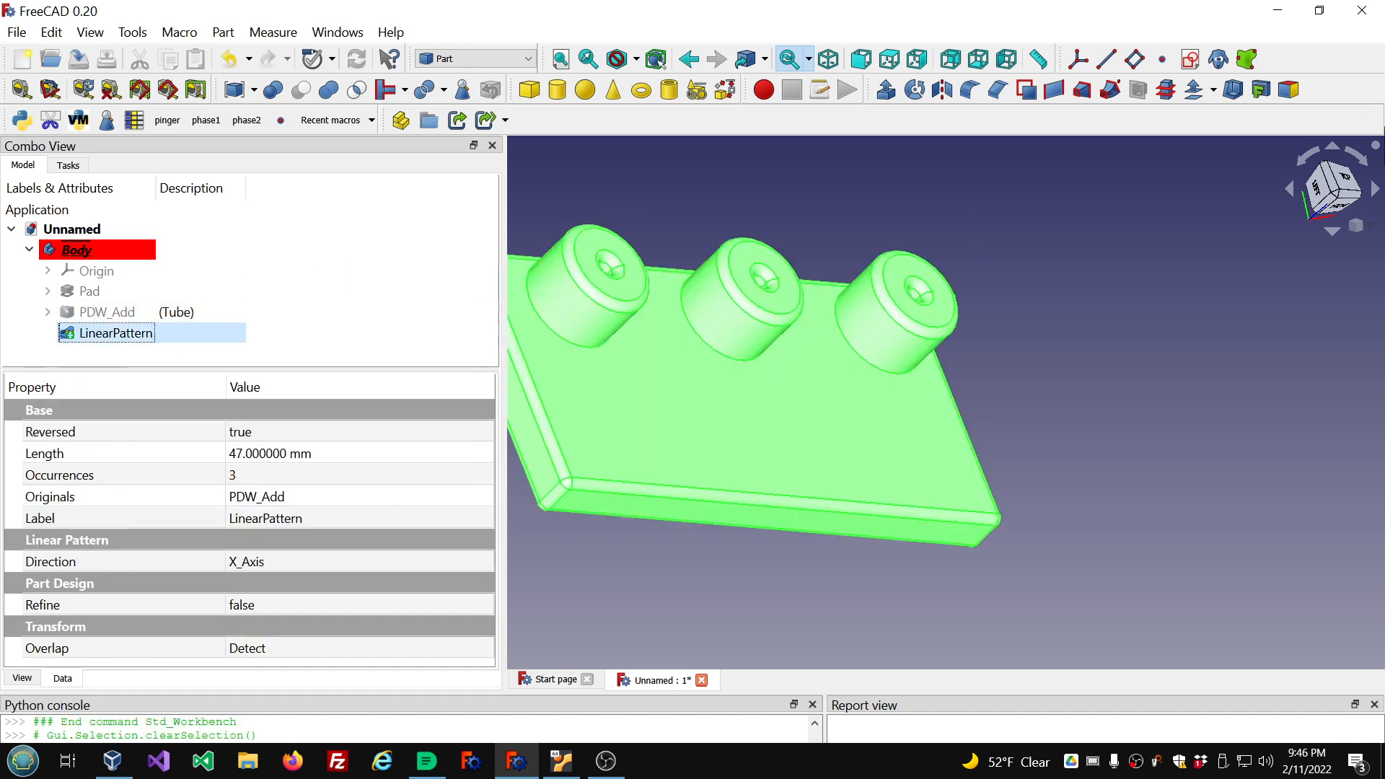
pyautogui.click(1198, 93)
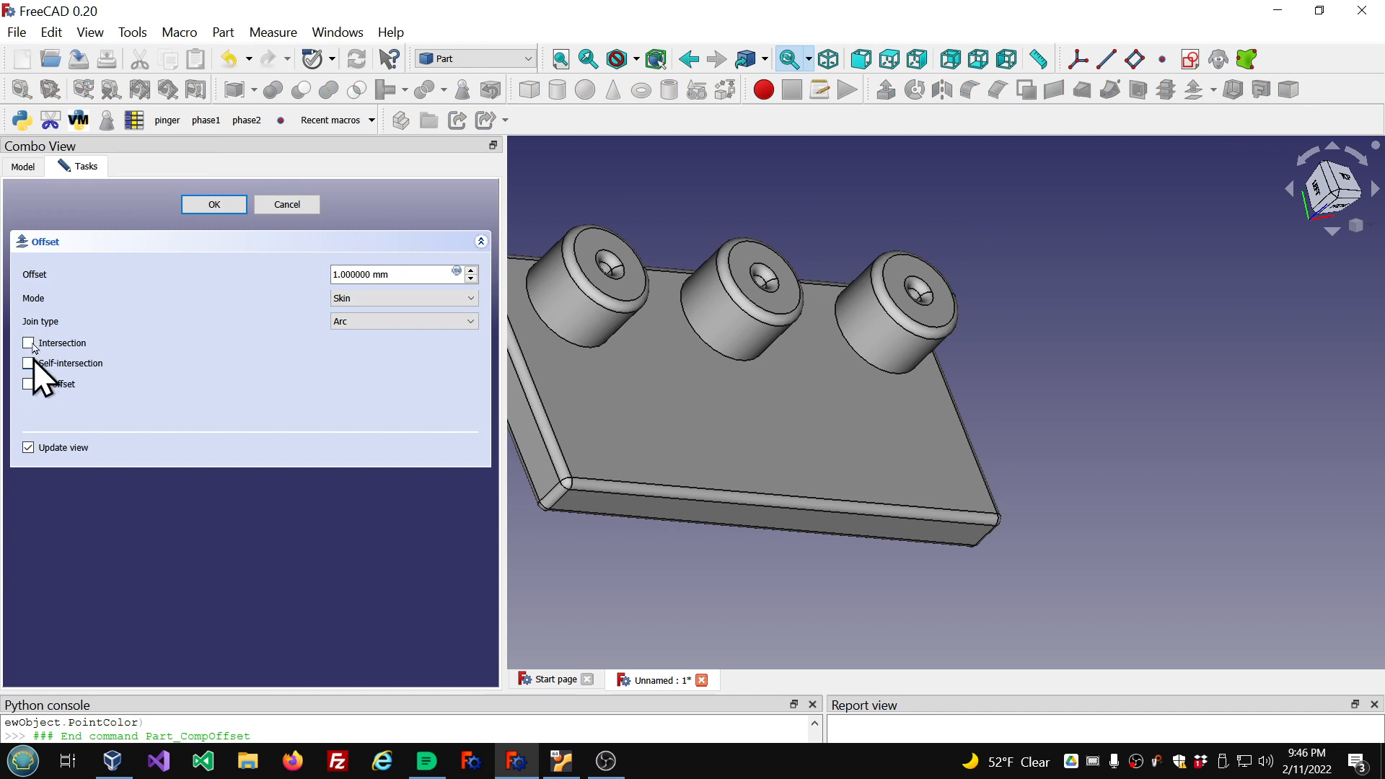
pyautogui.click(472, 322)
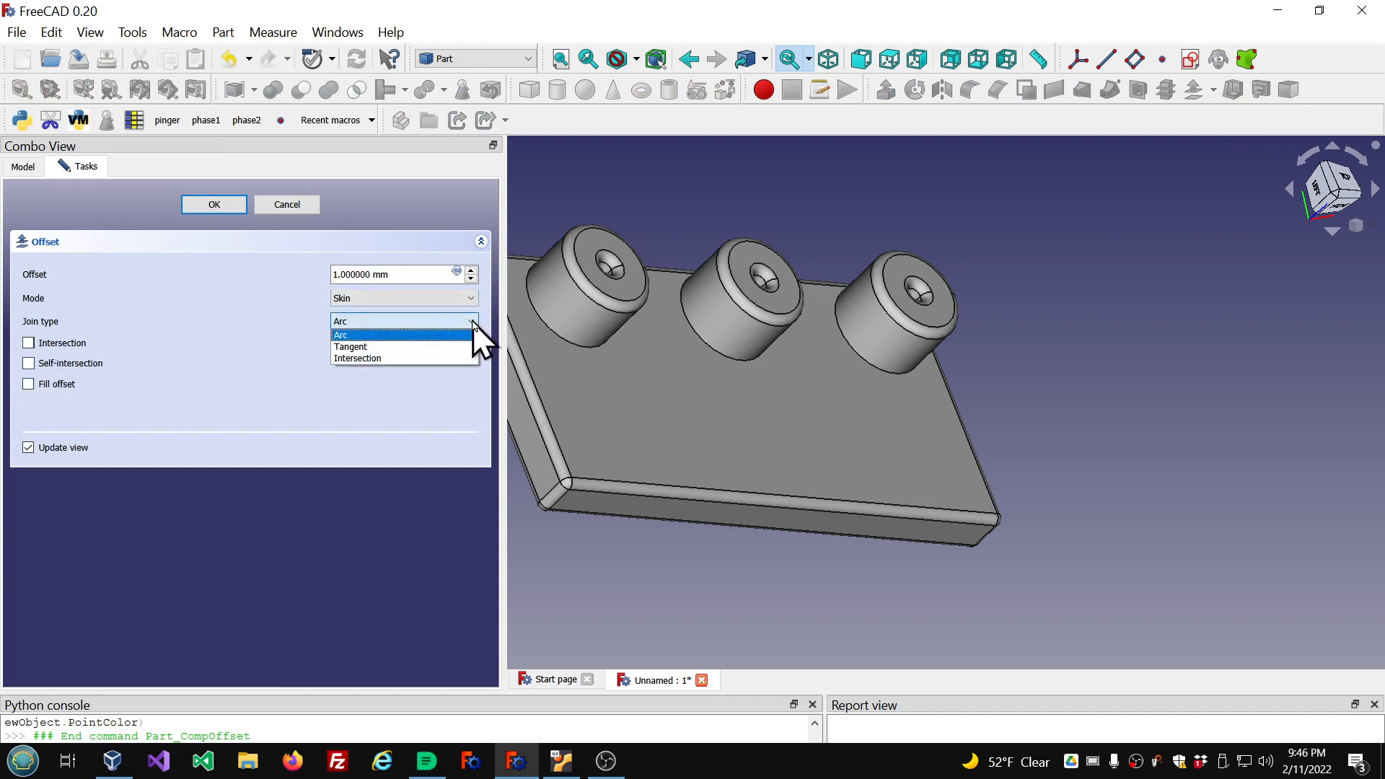
pyautogui.click(473, 299)
pyautogui.click(472, 299)
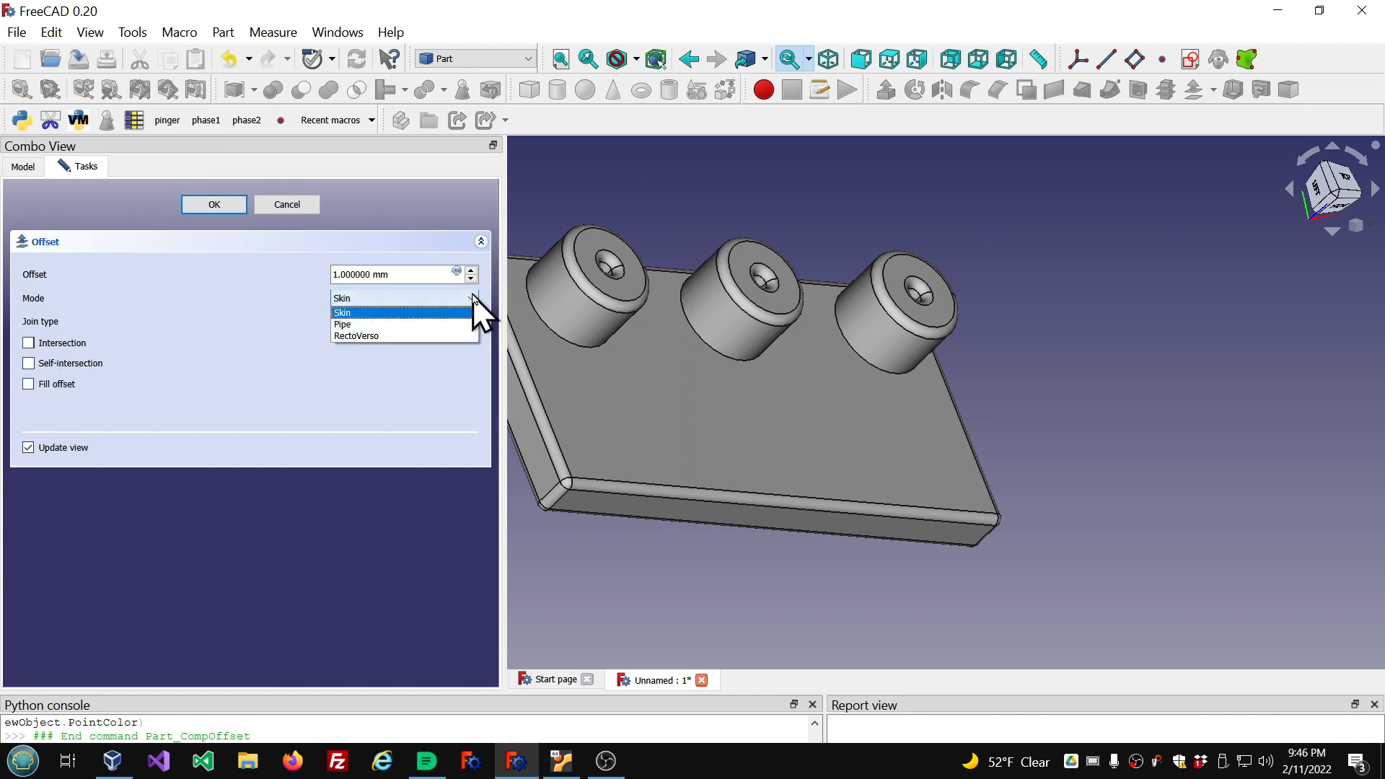
pyautogui.click(289, 206)
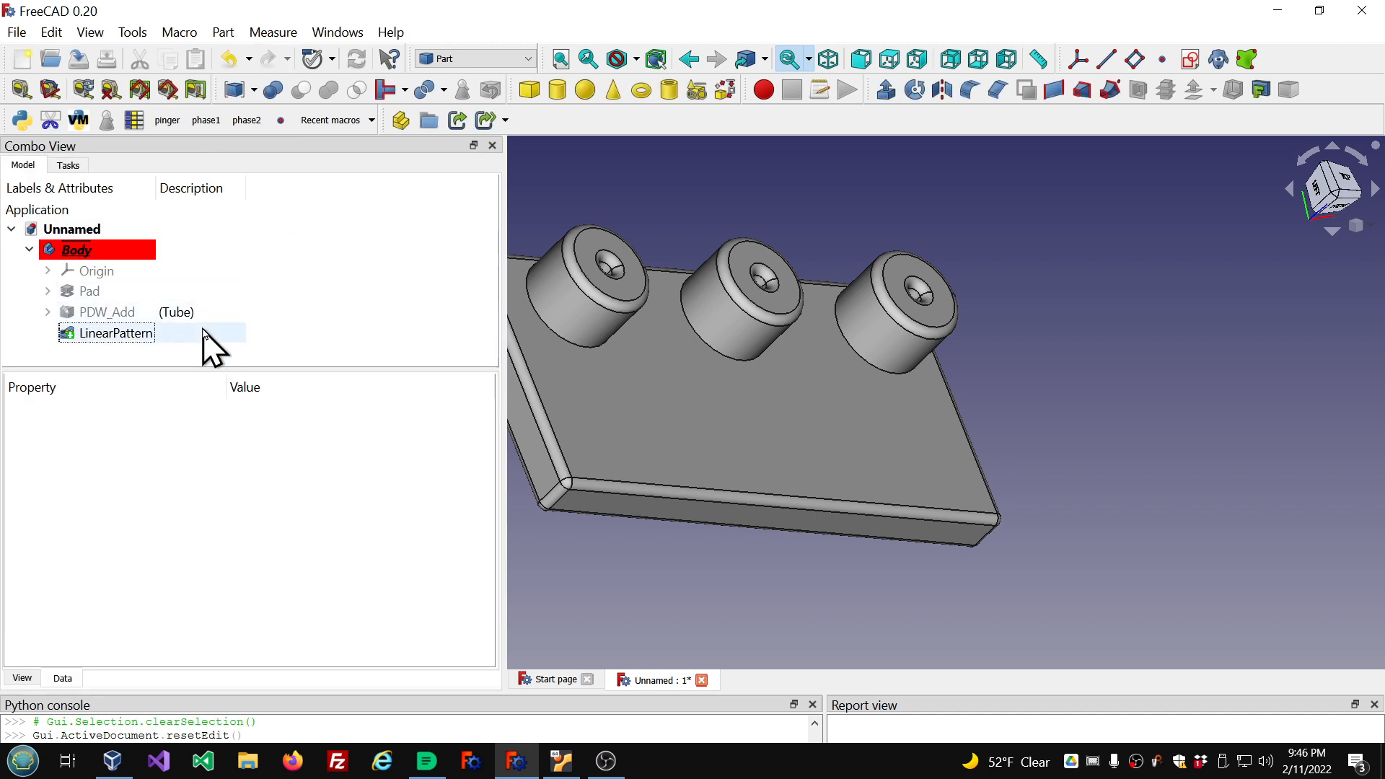
pyautogui.moveTo(1248, 401); pyautogui.dragTo(1125, 383, button='middle')
pyautogui.scroll(-1, 1139, 396)
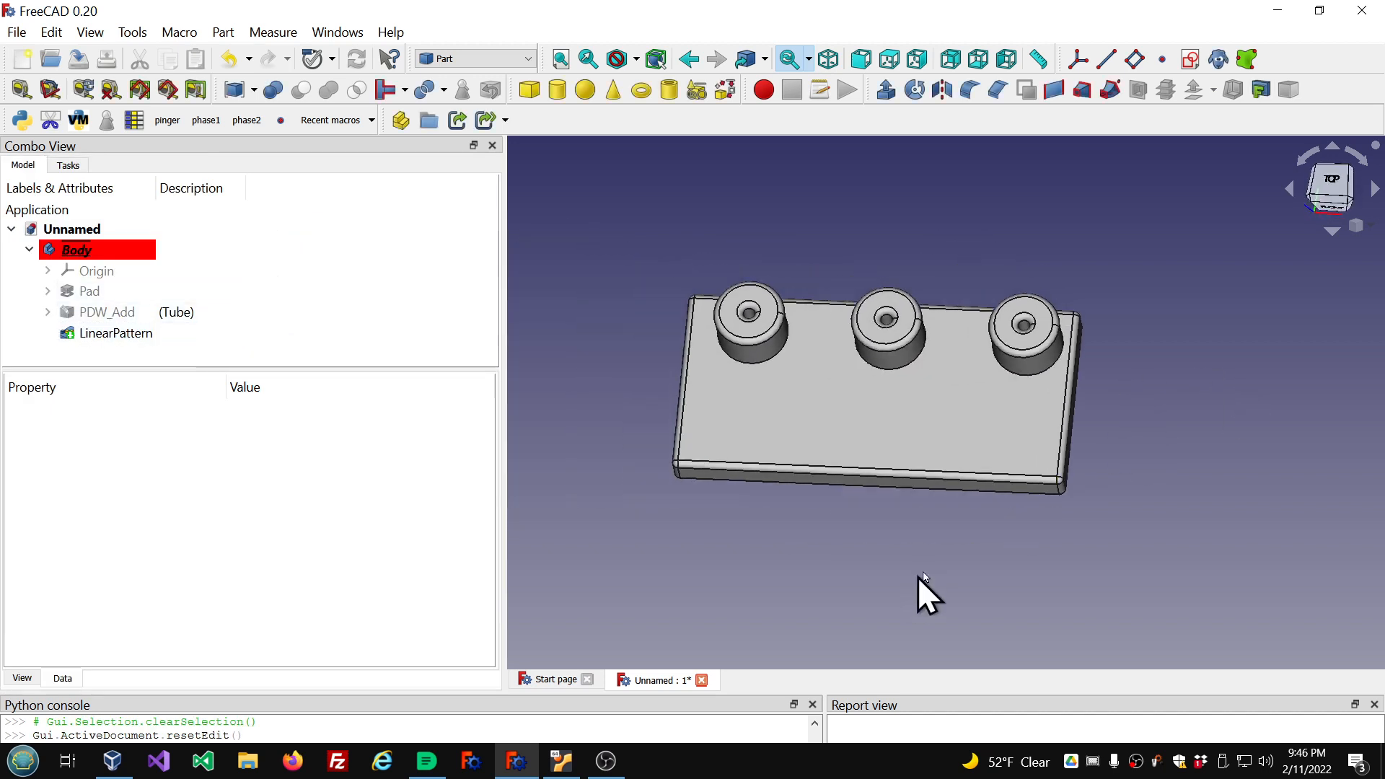
pyautogui.moveTo(919, 575); pyautogui.dragTo(906, 510, button='middle')
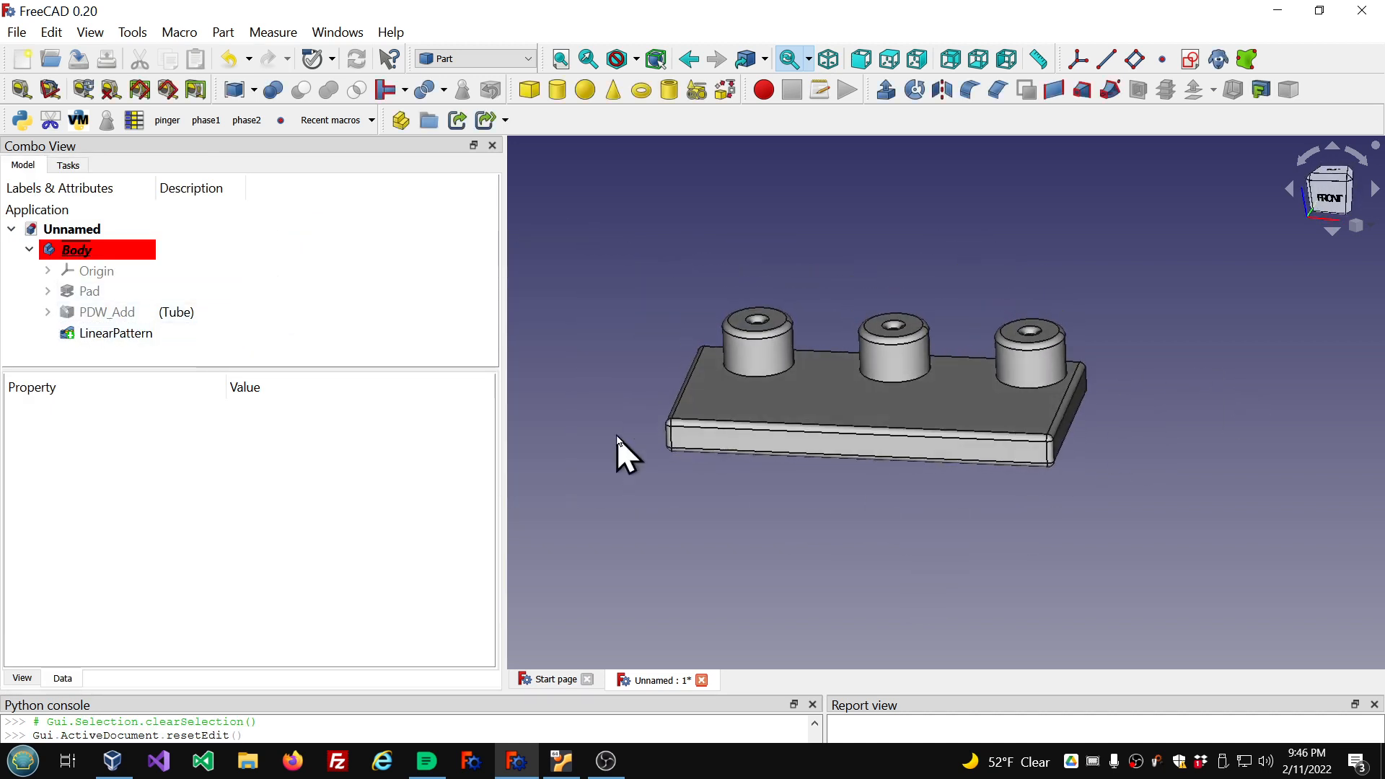